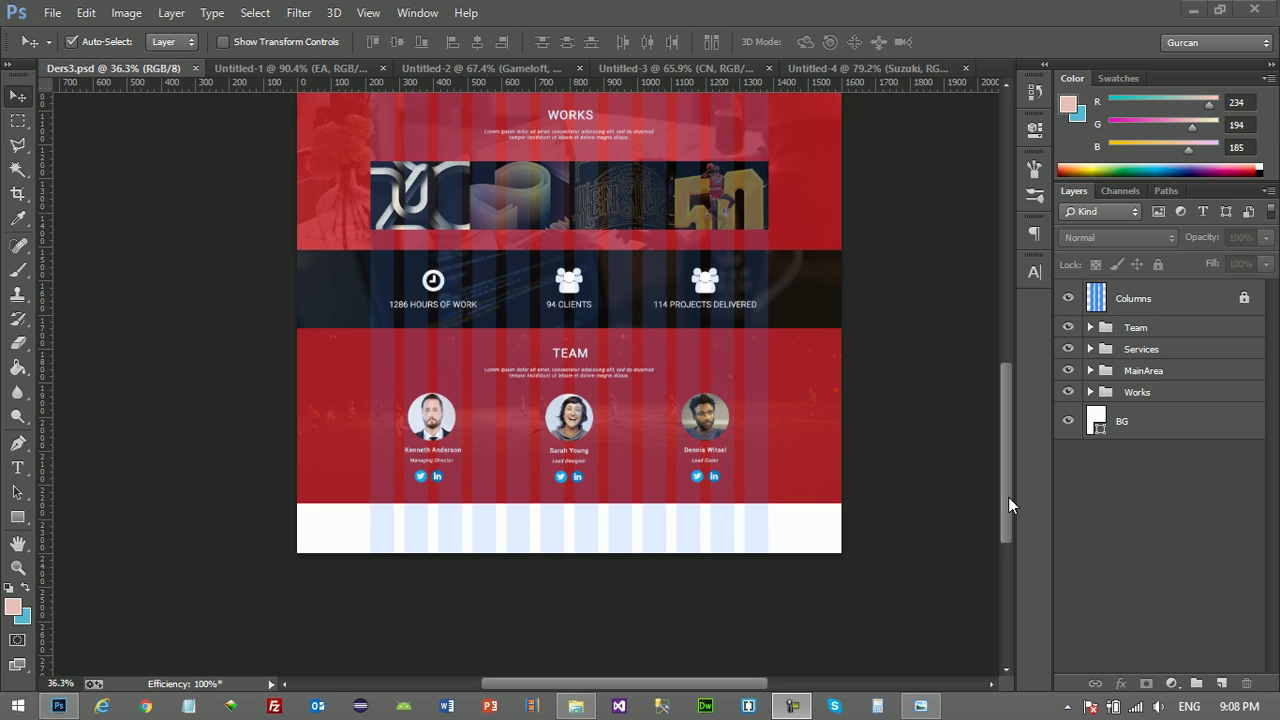
Scroll through the Ders3.psd layout, then show the Arin.jpg mockup in Windows Photo Viewer.
{"action": "left_click_drag", "start_coordinate": [1008, 480], "coordinate": [997, 462]}
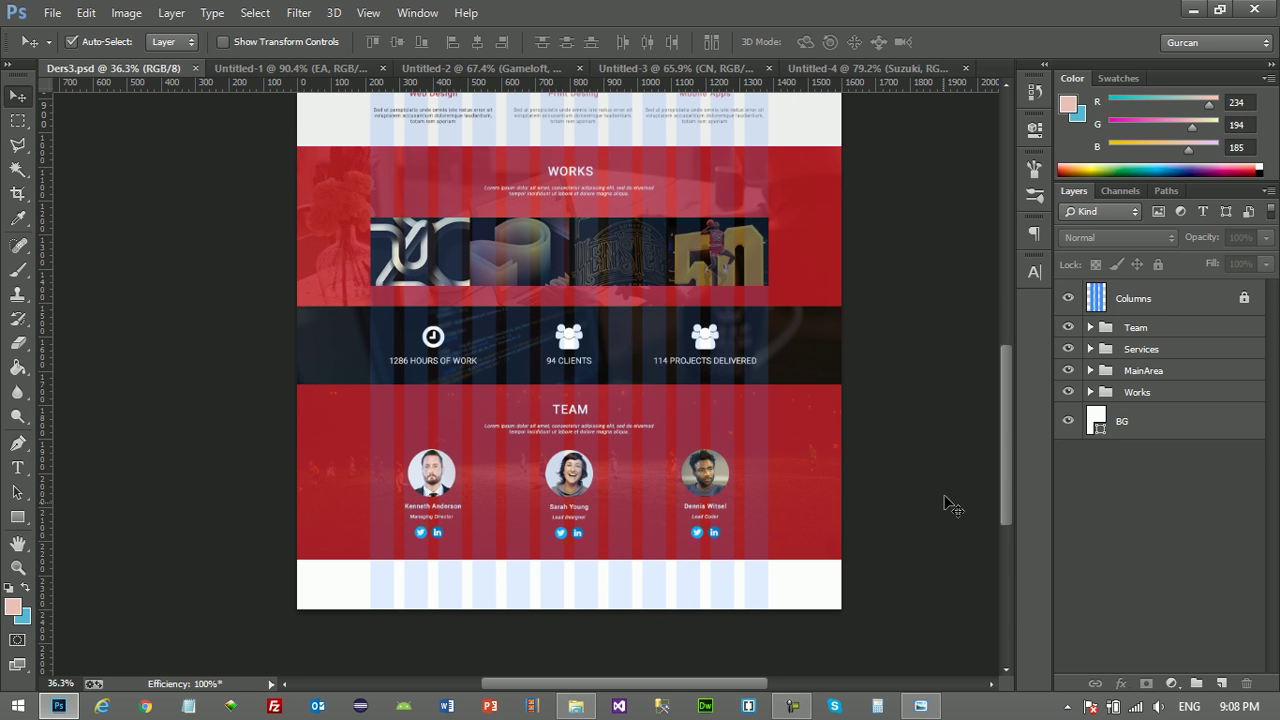
{"action": "mouse_move", "coordinate": [1008, 414]}
{"action": "left_mouse_down"}
{"action": "mouse_move", "coordinate": [1009, 353]}
{"action": "mouse_move", "coordinate": [1009, 453]}
{"action": "left_mouse_up"}
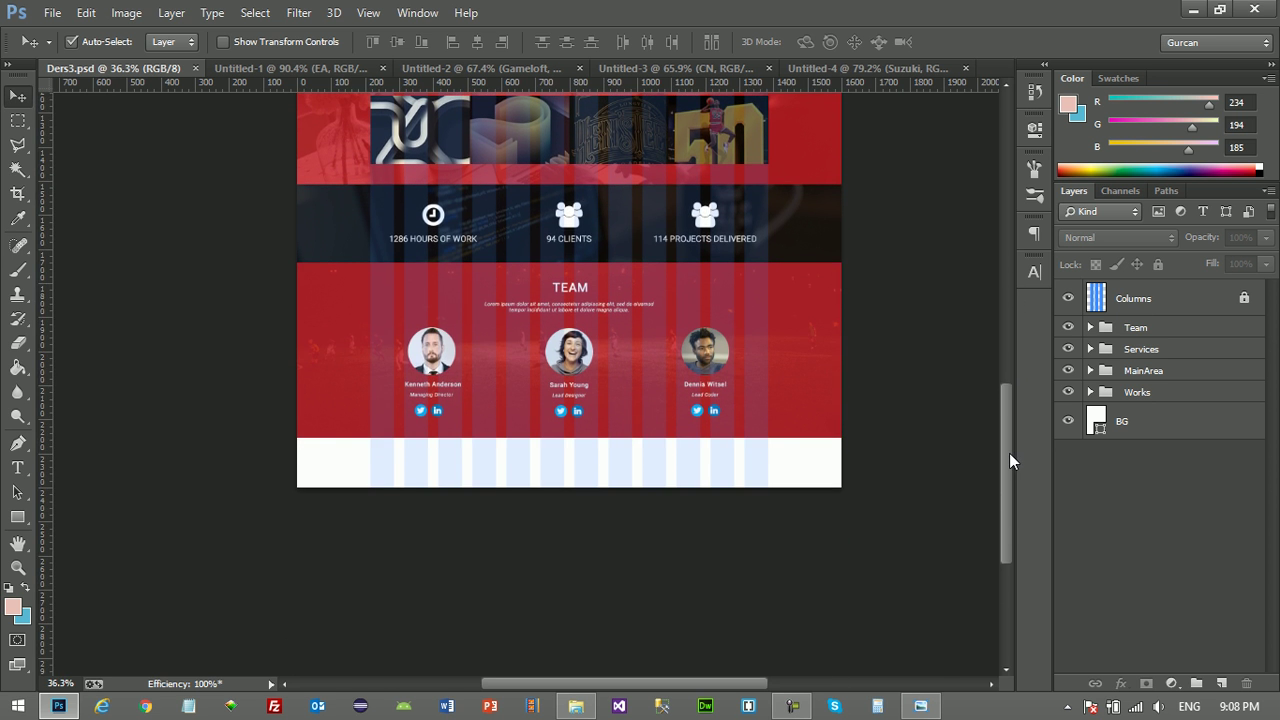
{"action": "left_click", "coordinate": [920, 706]}
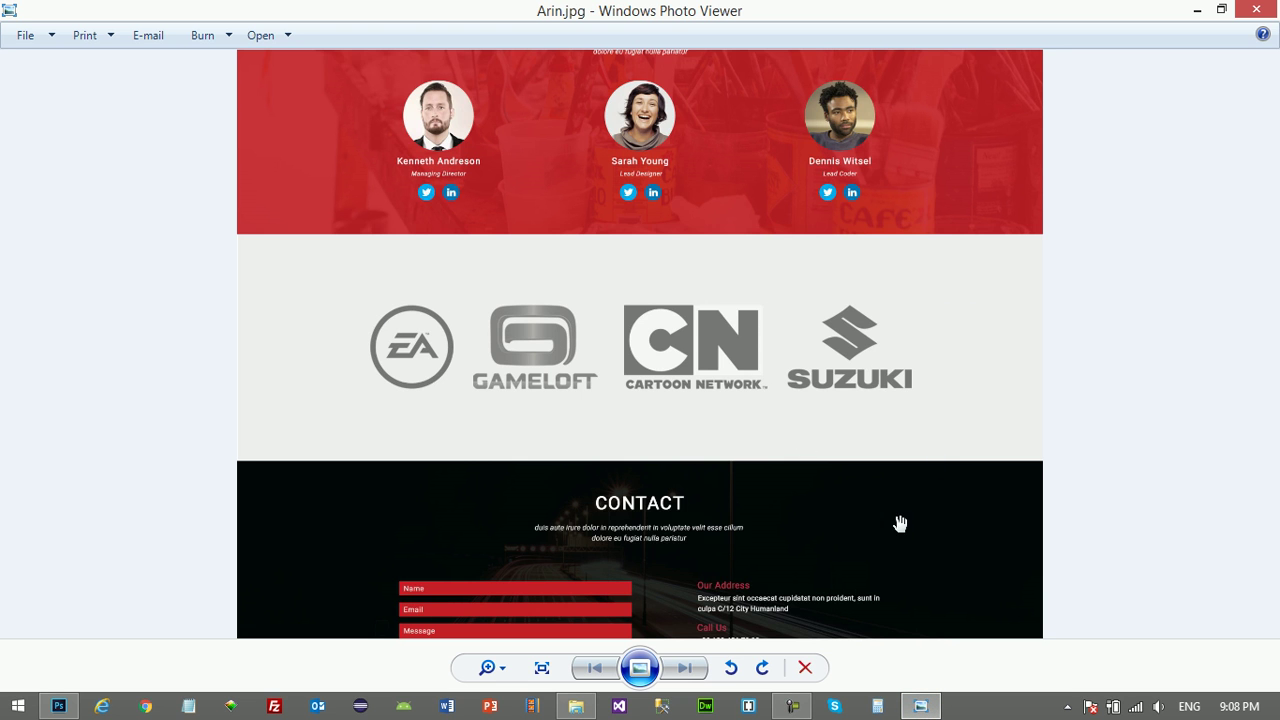
Pan the Arin.jpg reference down to its CONTACT form, then minimize the viewer.
{"action": "left_click_drag", "start_coordinate": [900, 524], "coordinate": [906, 334]}
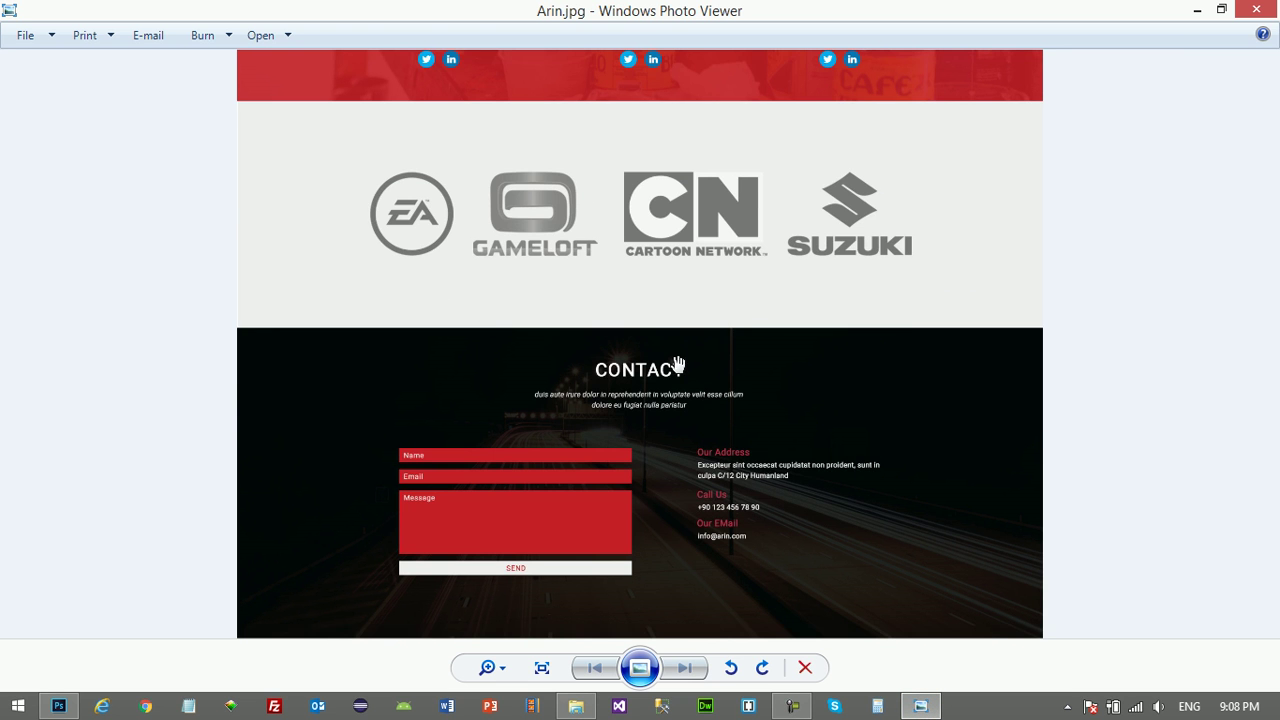
{"action": "left_click", "coordinate": [1197, 12]}
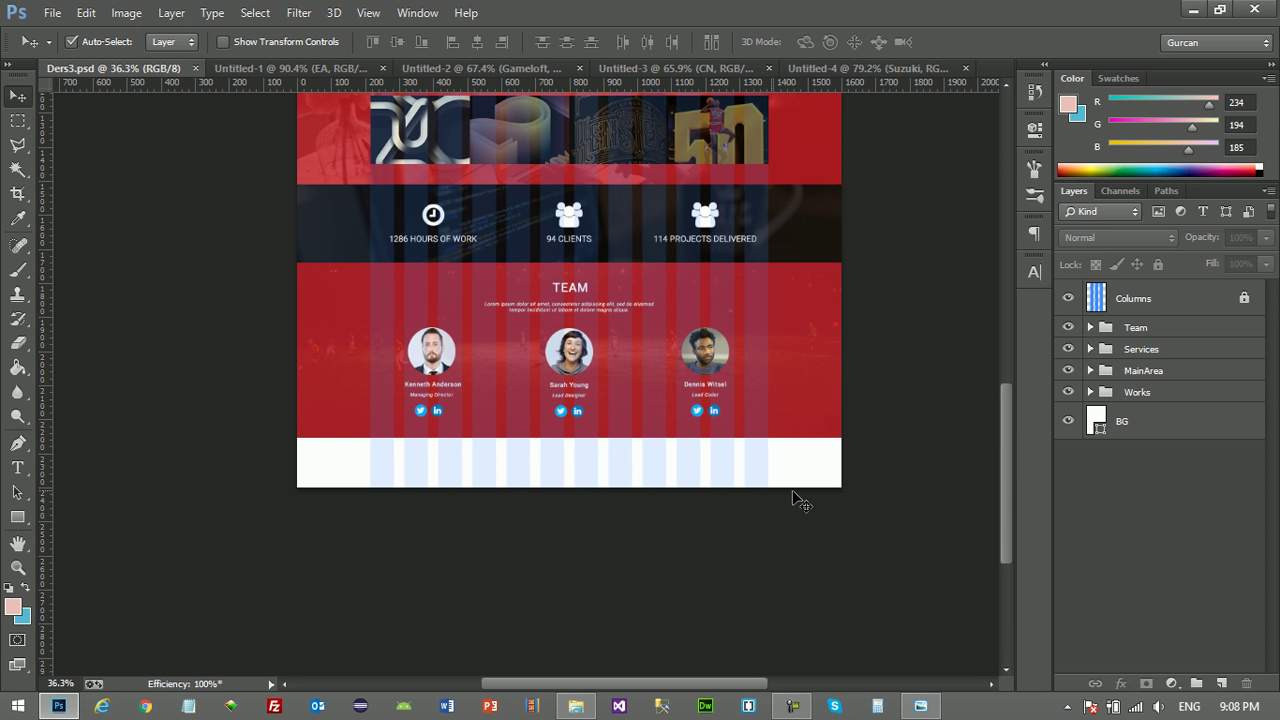
Set the canvas height to 3200 pixels, anchored top-centre, via Canvas Size.
{"action": "left_click", "coordinate": [127, 14]}
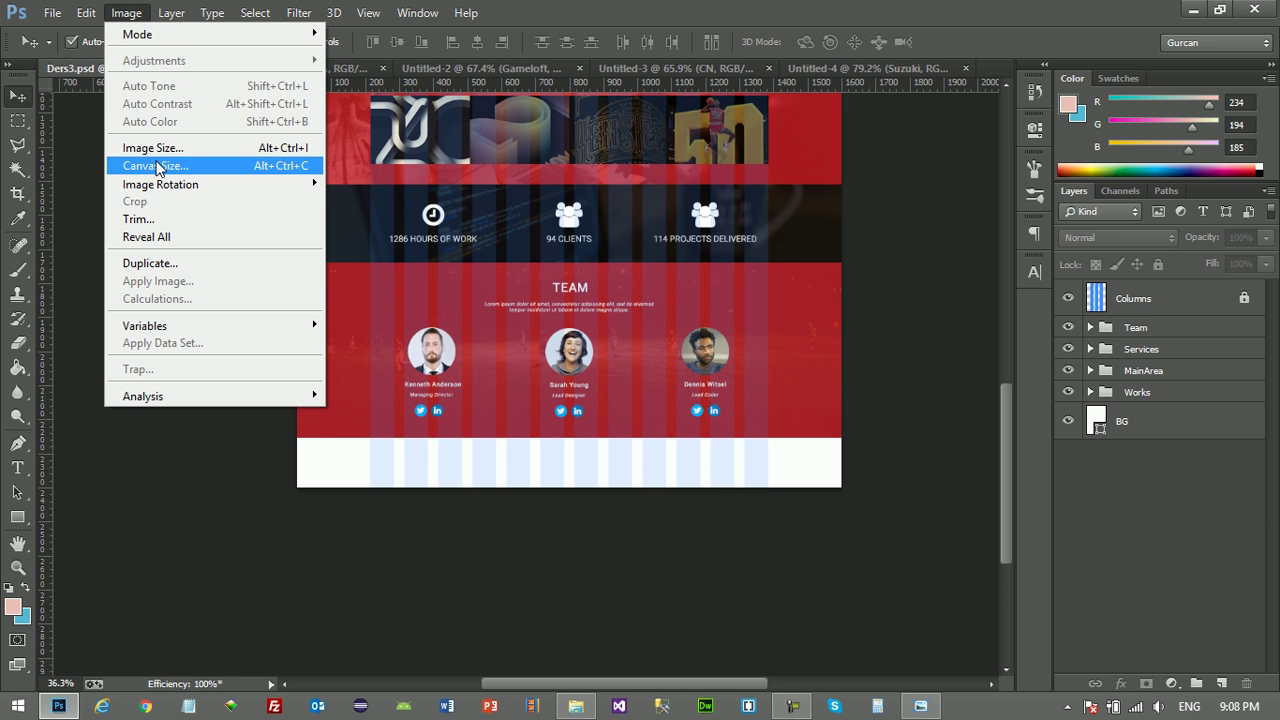
{"action": "left_click", "coordinate": [155, 166]}
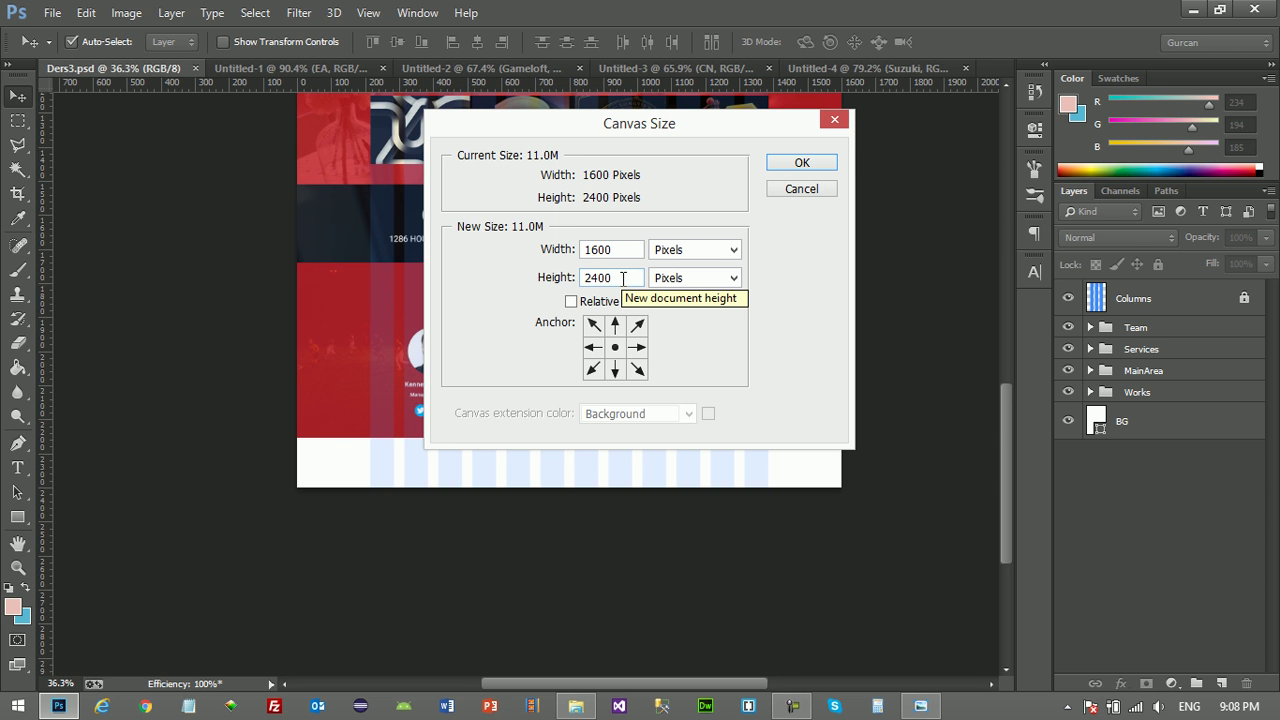
{"action": "left_click", "coordinate": [616, 326]}
{"action": "left_click_drag", "start_coordinate": [613, 278], "coordinate": [579, 277]}
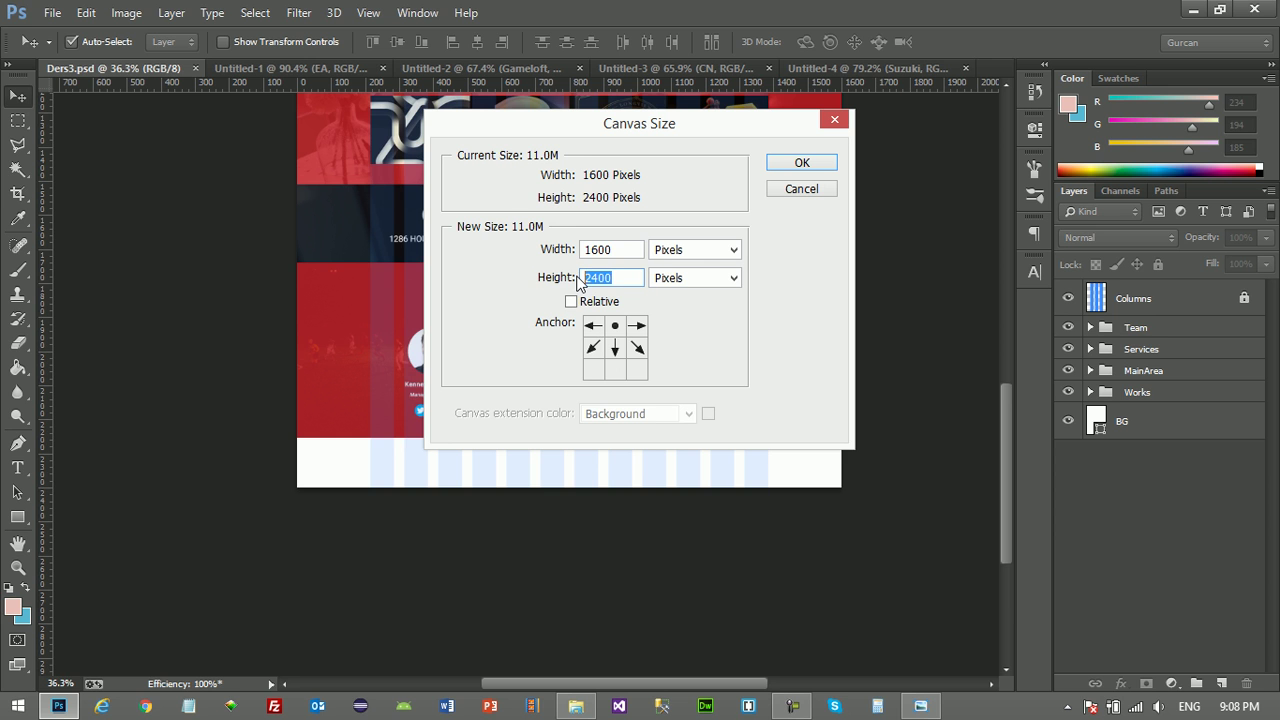
{"action": "type", "text": "3200"}
{"action": "left_click", "coordinate": [816, 170]}
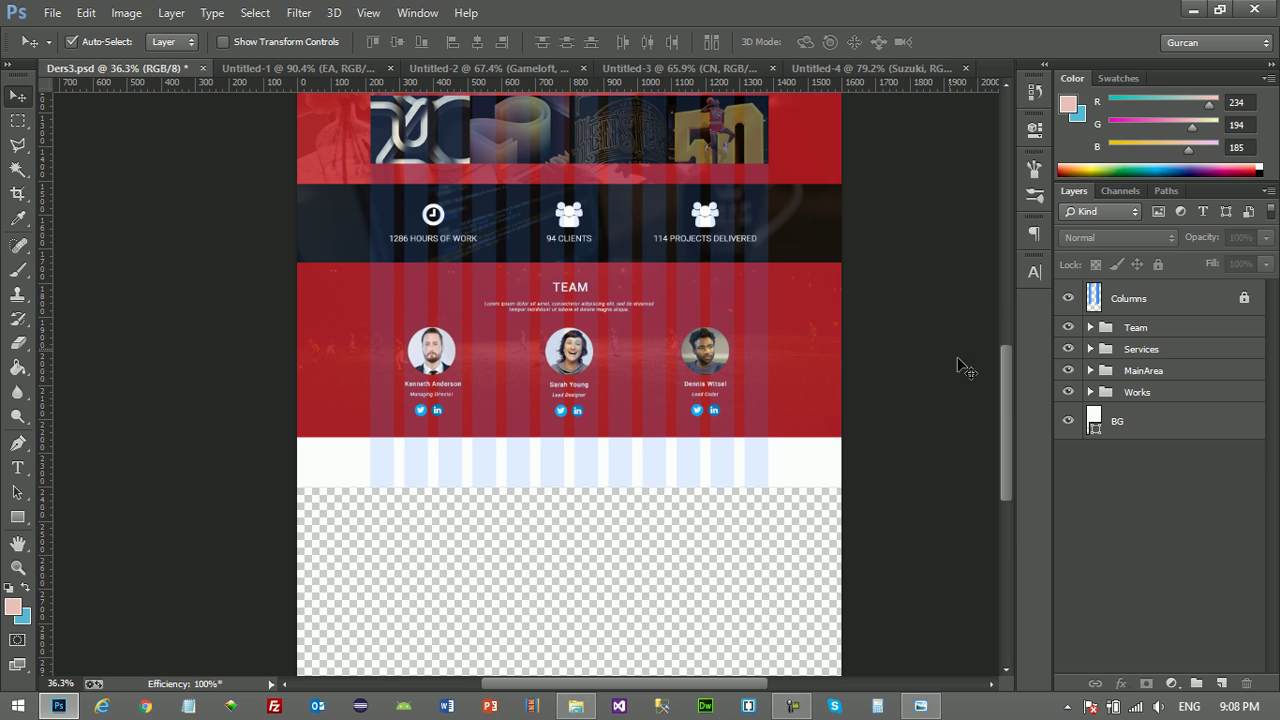
Free-transform the BG layer down to the canvas bottom so white fills all 3200 px.
{"action": "left_click_drag", "start_coordinate": [1003, 412], "coordinate": [1003, 463]}
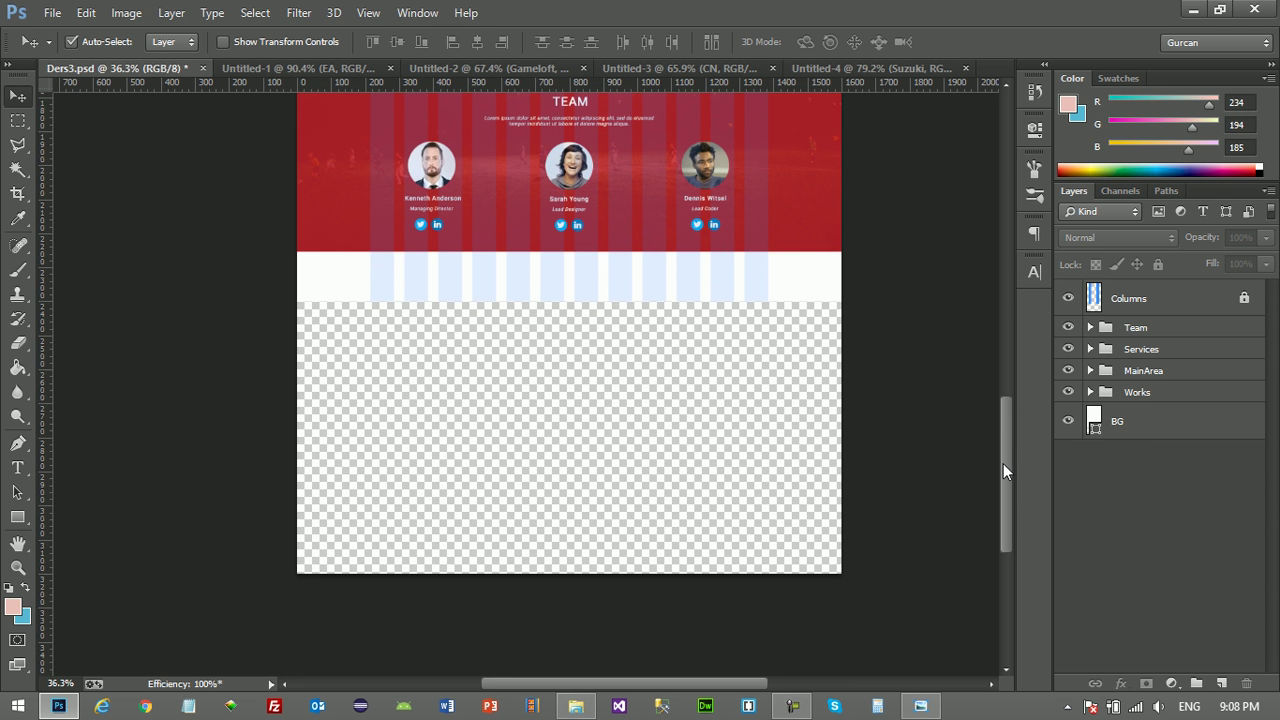
{"action": "left_click", "coordinate": [1157, 422]}
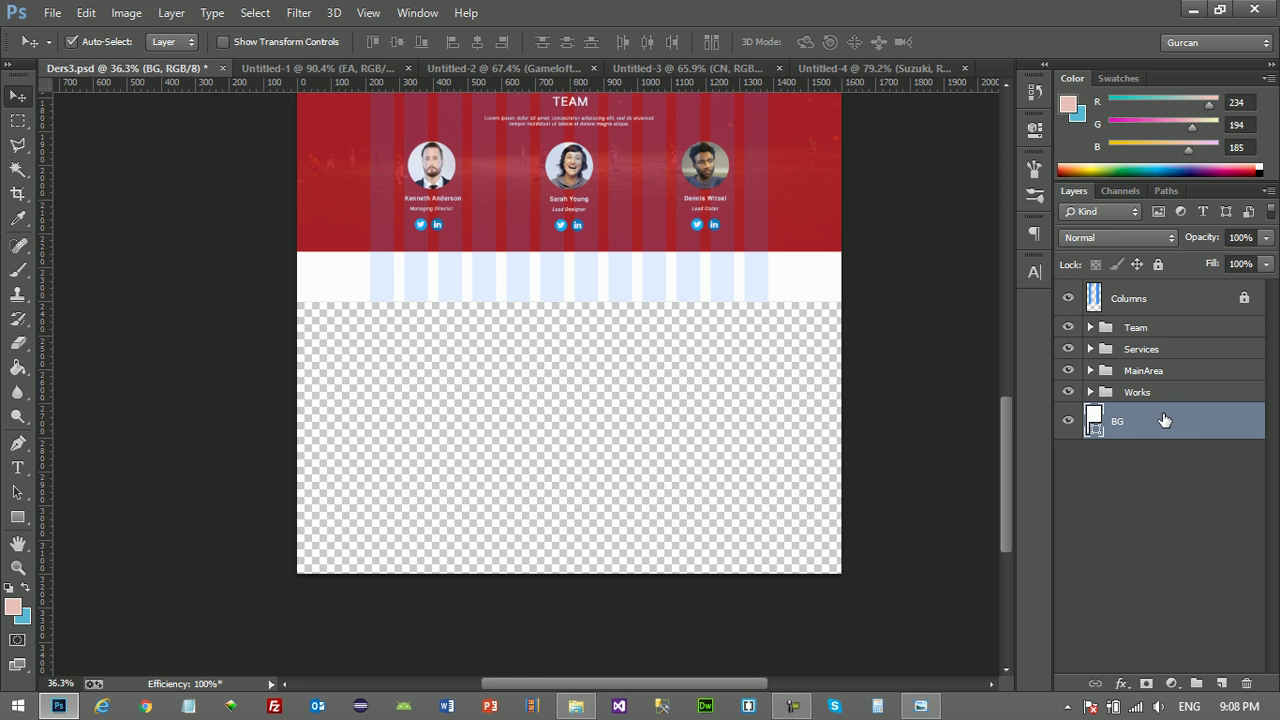
{"action": "key", "text": "ctrl+t"}
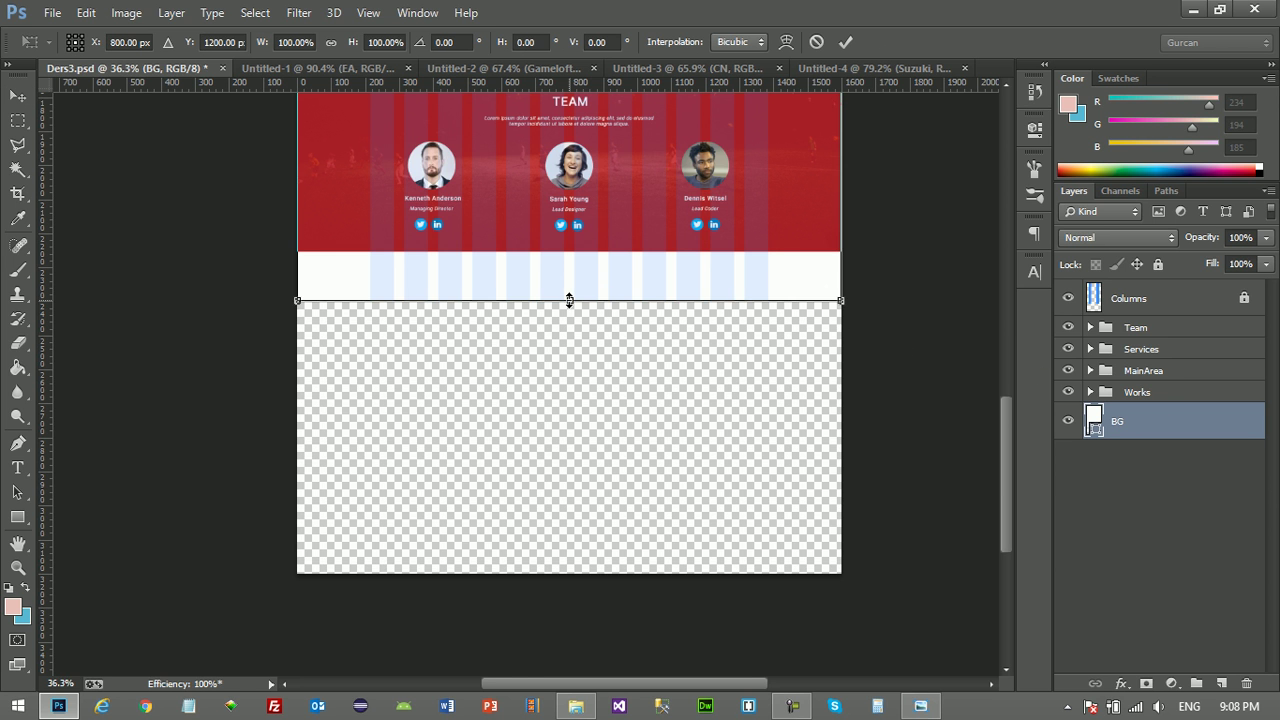
{"action": "left_click_drag", "start_coordinate": [569, 300], "coordinate": [564, 572]}
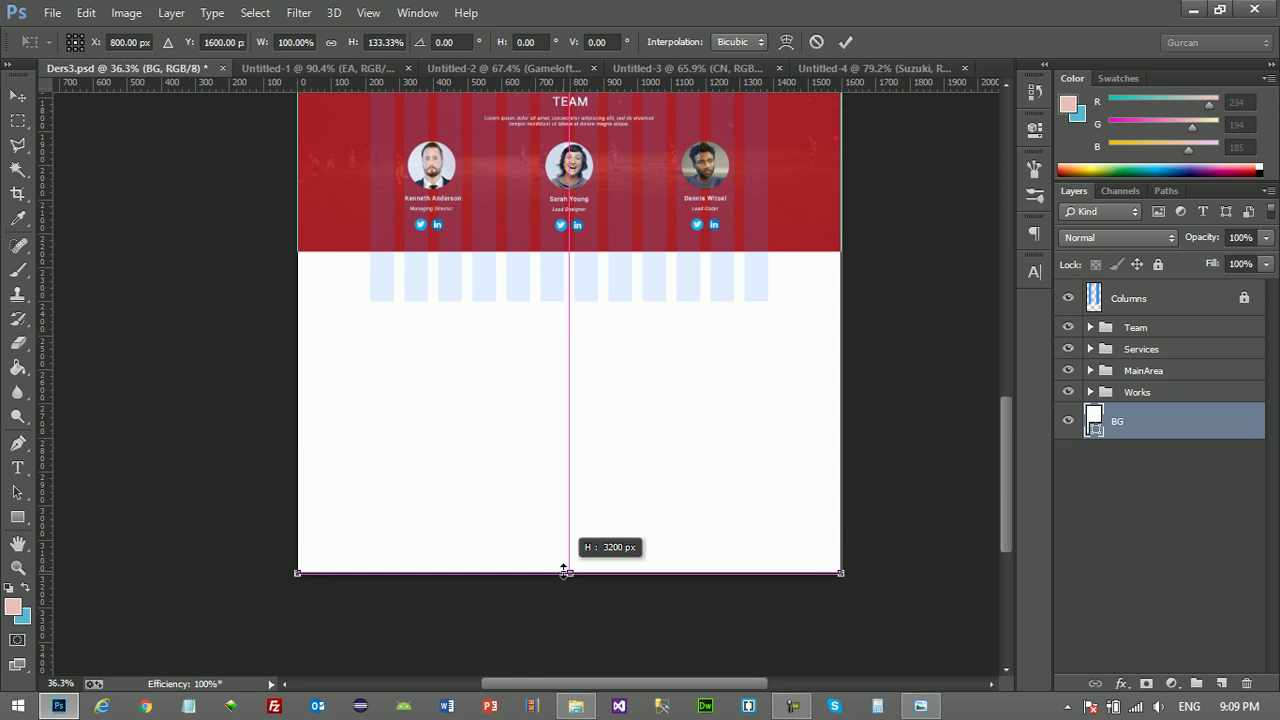
{"action": "left_click", "coordinate": [846, 43]}
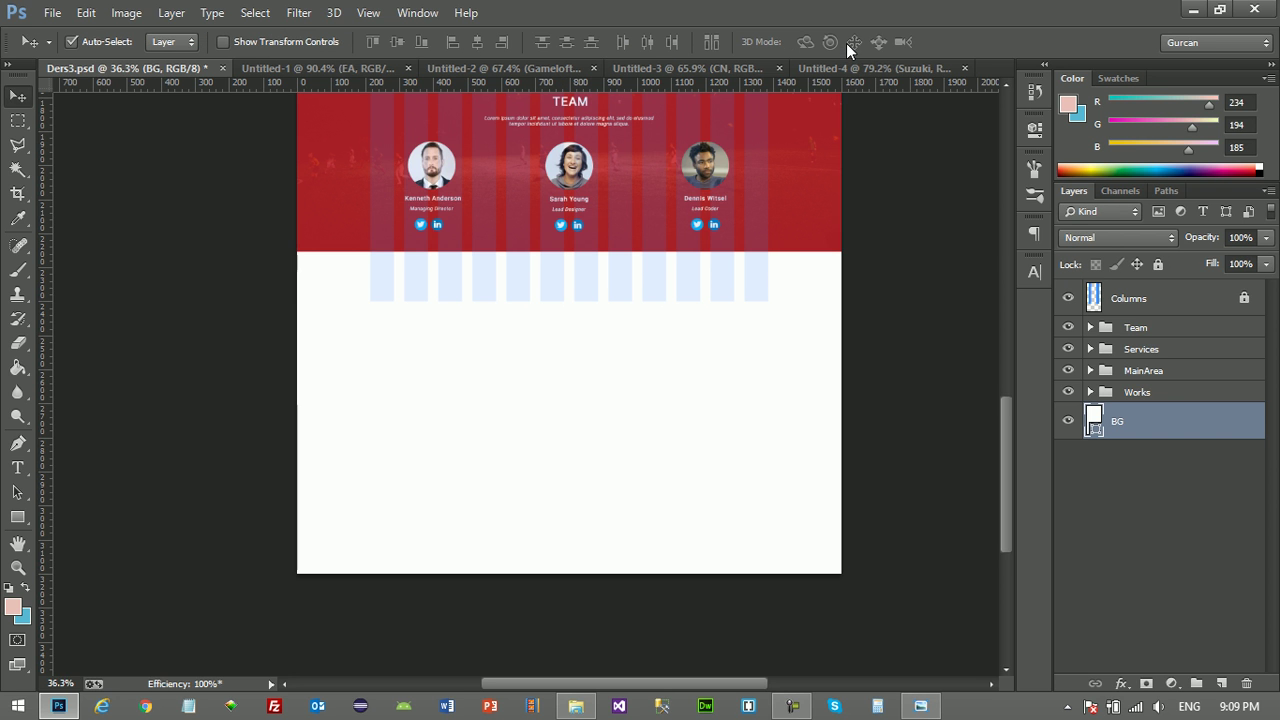
{"action": "left_click", "coordinate": [1129, 299]}
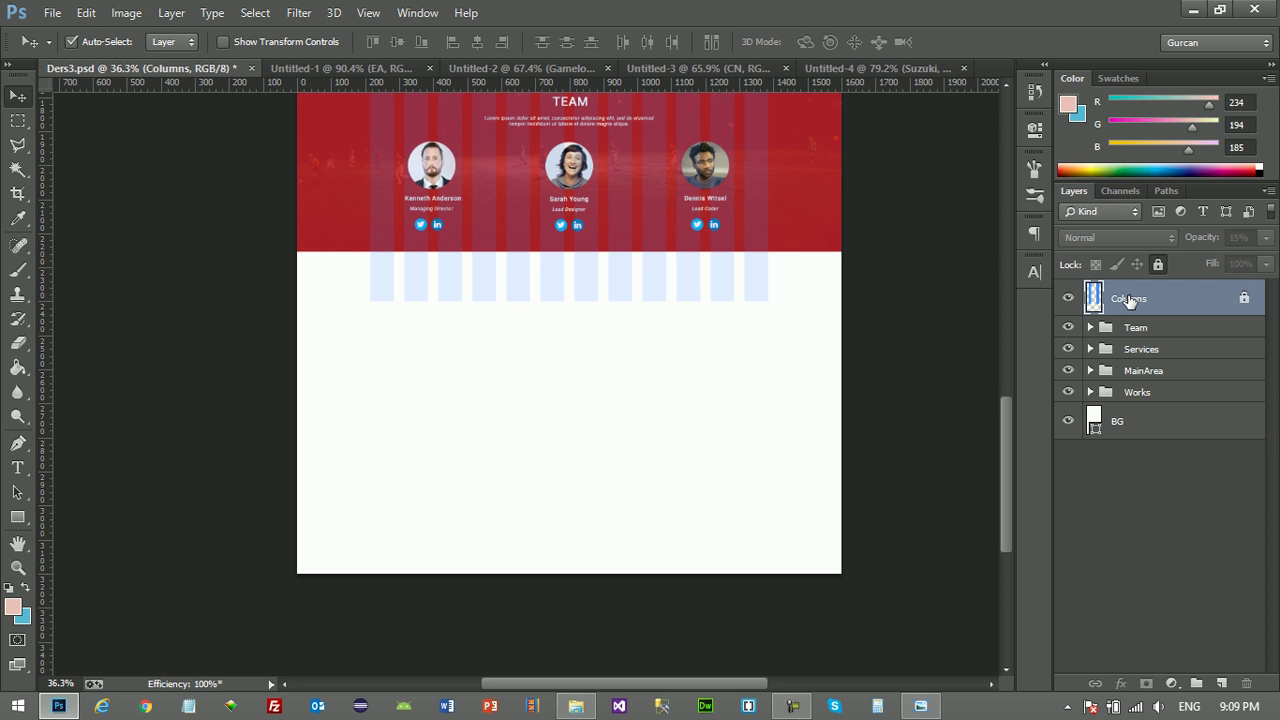
Unlock the Columns grid layer and stretch its stripes to the full 3200 px height.
{"action": "left_click", "coordinate": [1159, 265]}
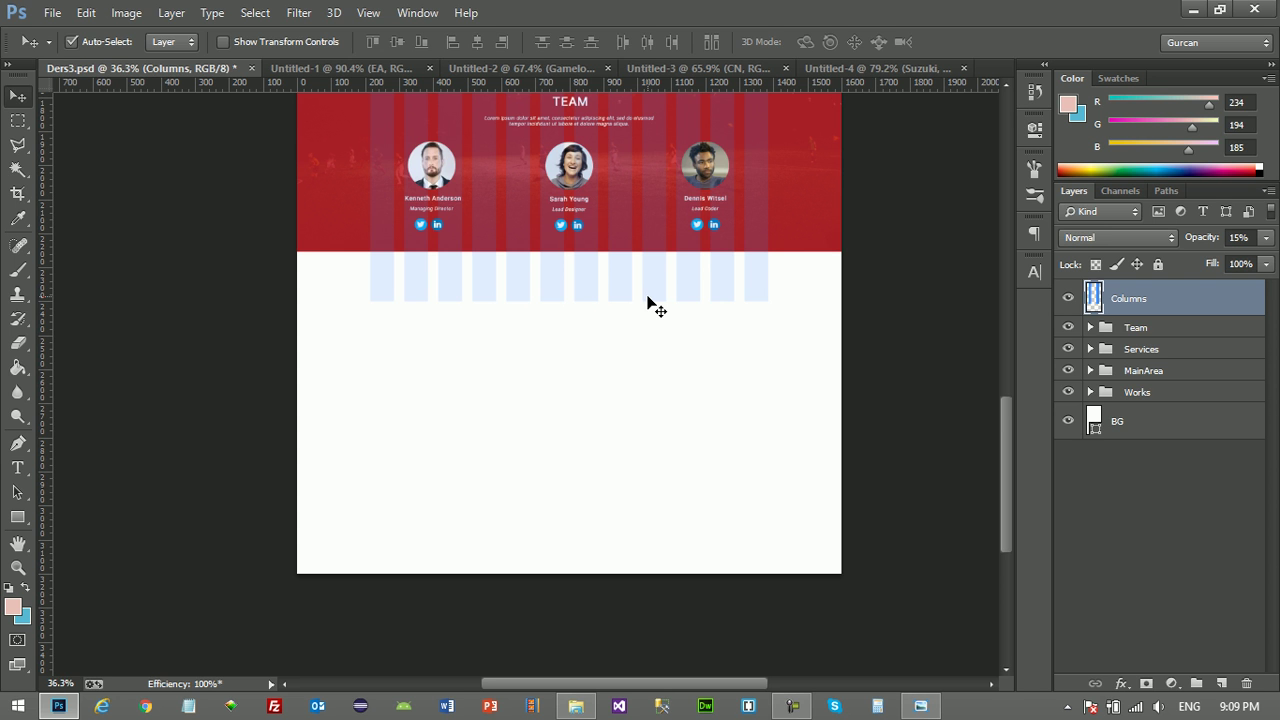
{"action": "key", "text": "ctrl+t"}
{"action": "left_click_drag", "start_coordinate": [573, 300], "coordinate": [577, 572]}
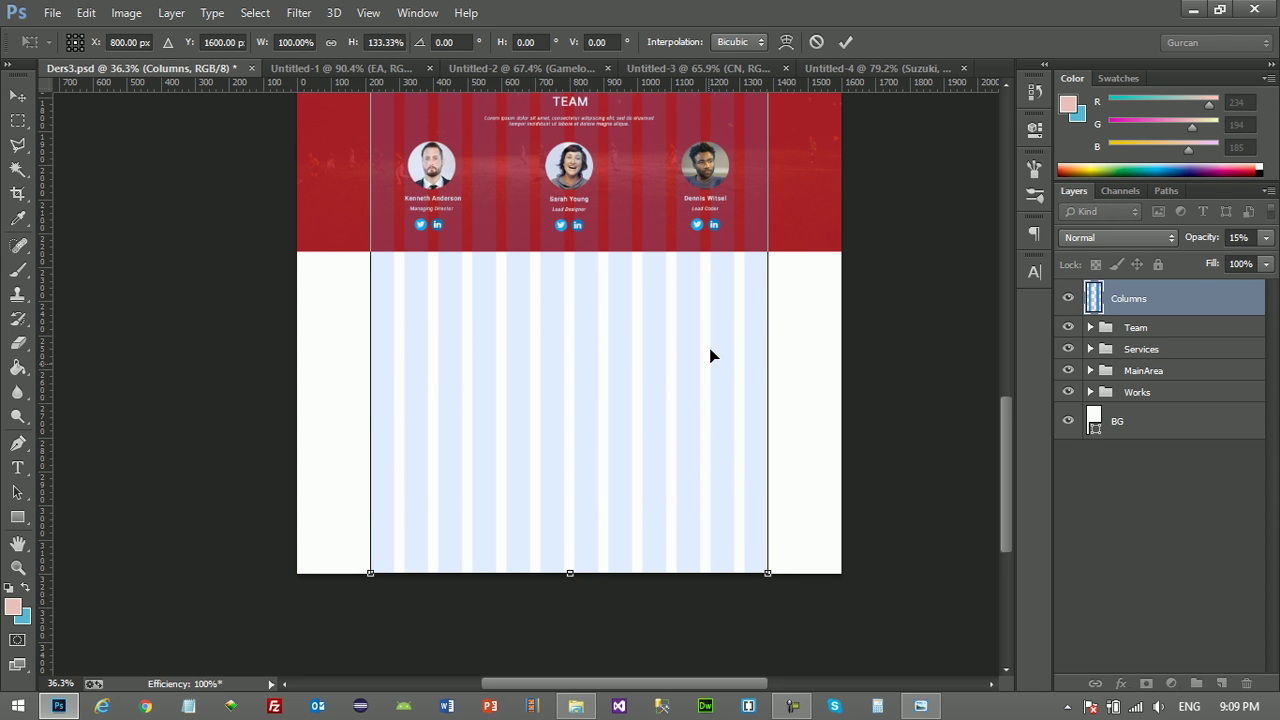
{"action": "left_click", "coordinate": [845, 42]}
{"action": "left_click", "coordinate": [1146, 537]}
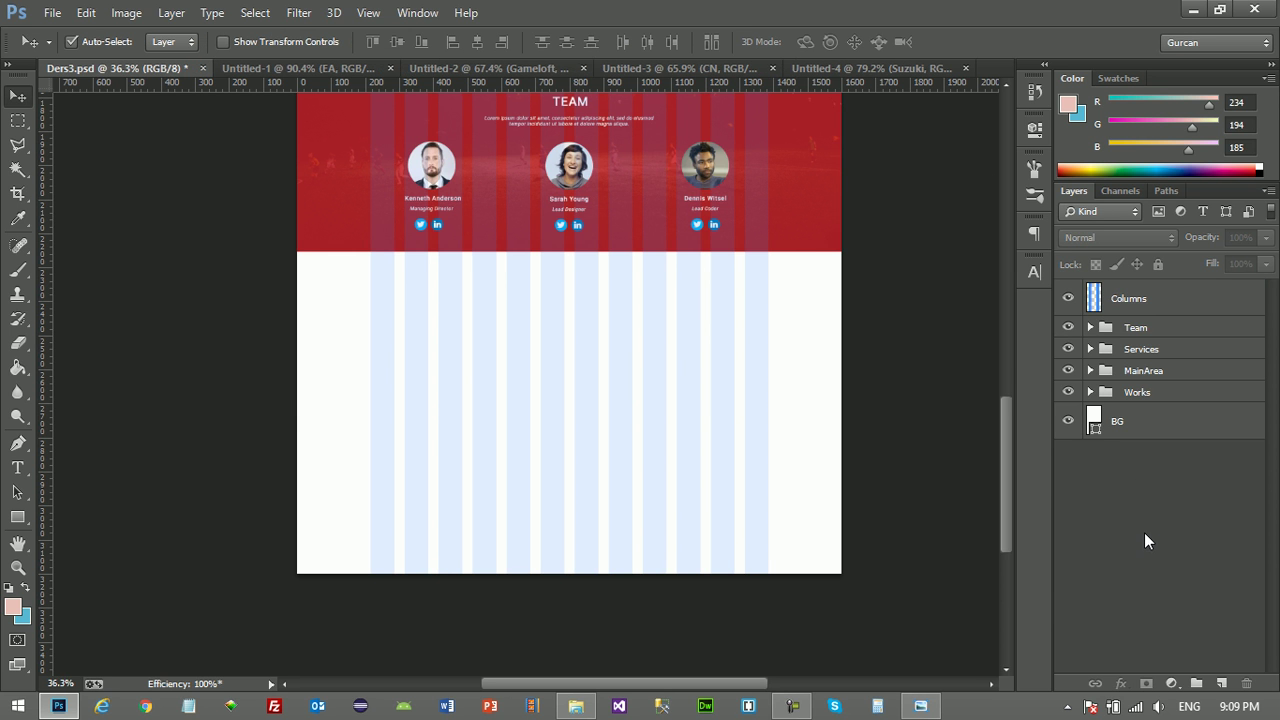
{"action": "left_click", "coordinate": [920, 706]}
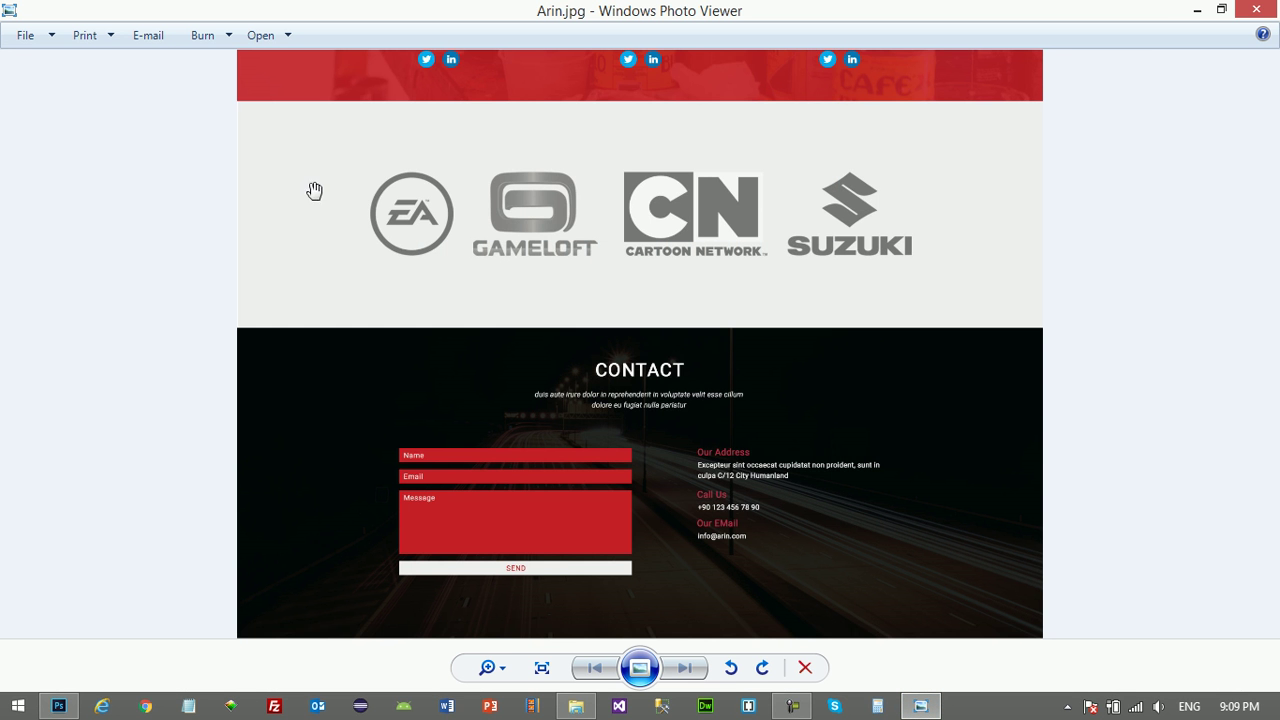
Browse the EA, Gameloft, CN and Suzuki logo documents, then return to Ders3.psd.
{"action": "left_click", "coordinate": [1197, 9]}
{"action": "left_click", "coordinate": [290, 68]}
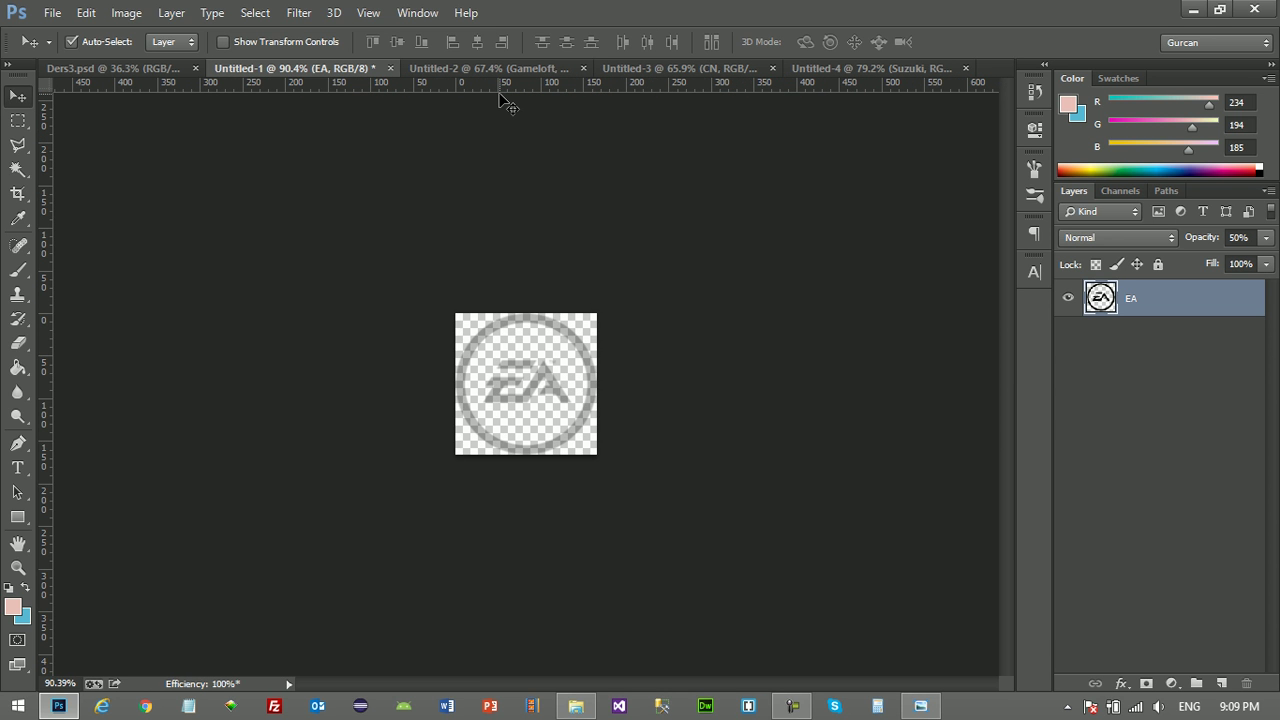
{"action": "left_click", "coordinate": [475, 66]}
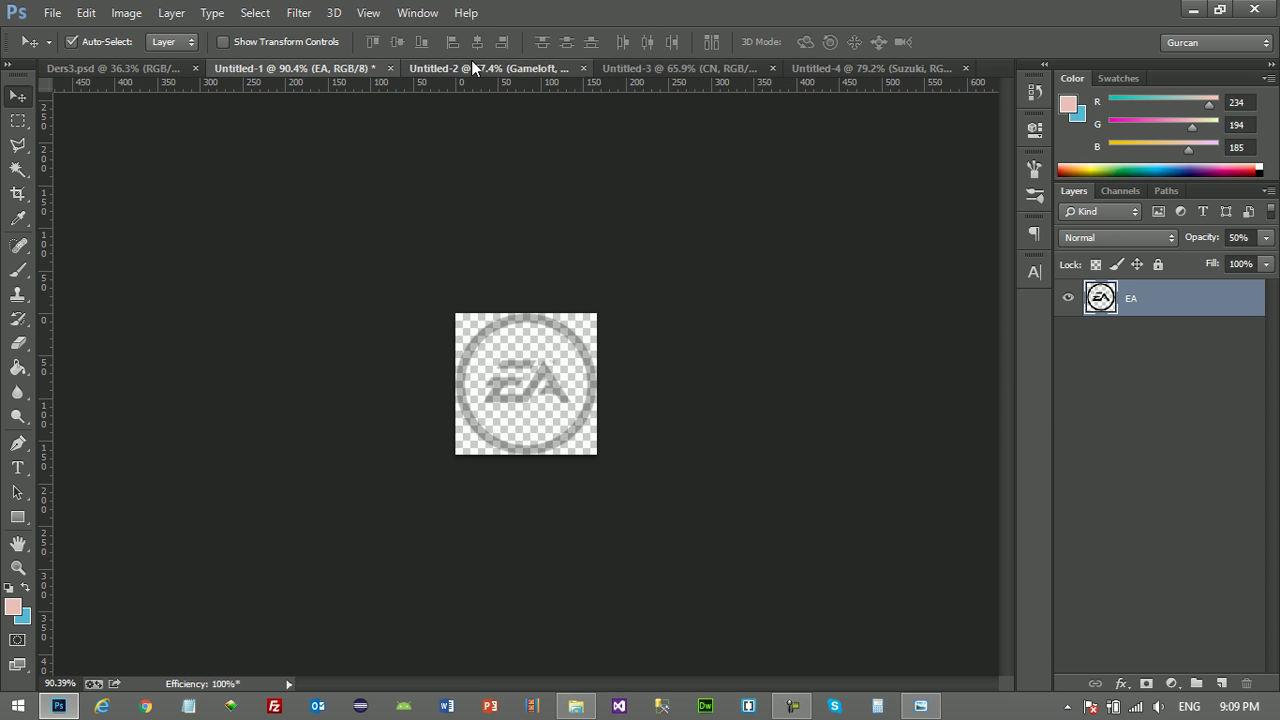
{"action": "left_click", "coordinate": [674, 68]}
{"action": "left_click", "coordinate": [842, 67]}
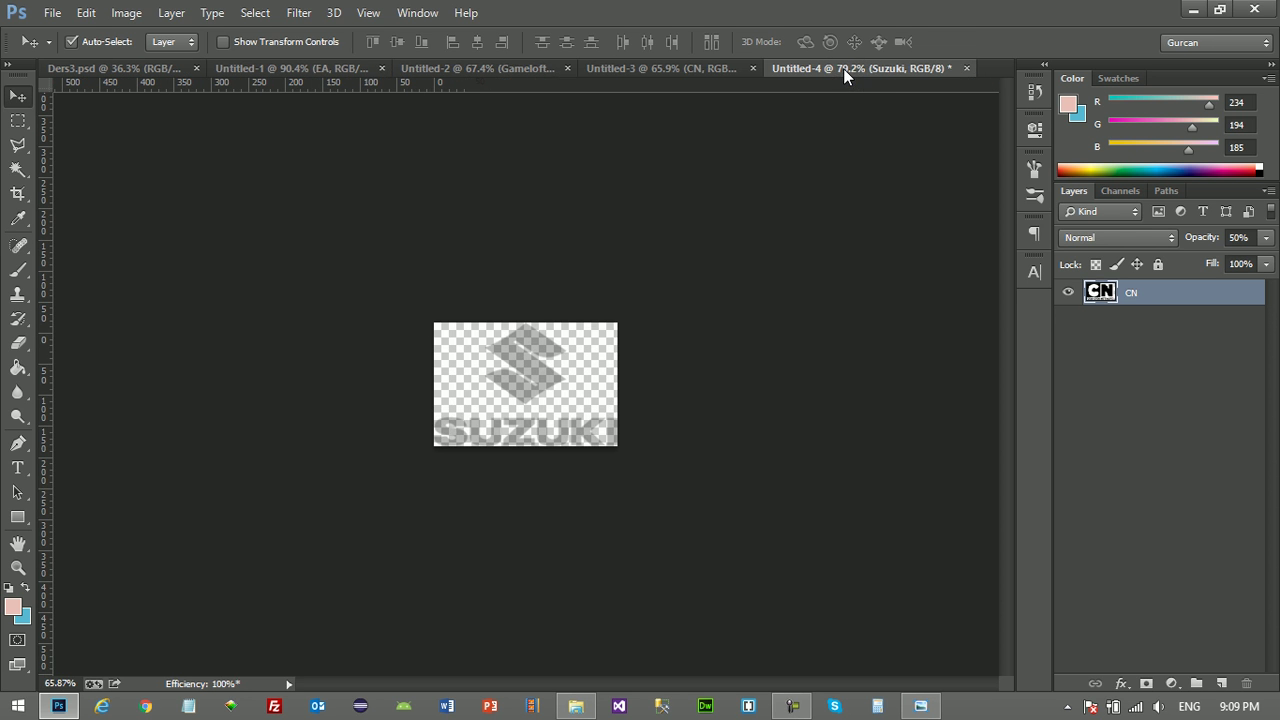
{"action": "left_click", "coordinate": [313, 72]}
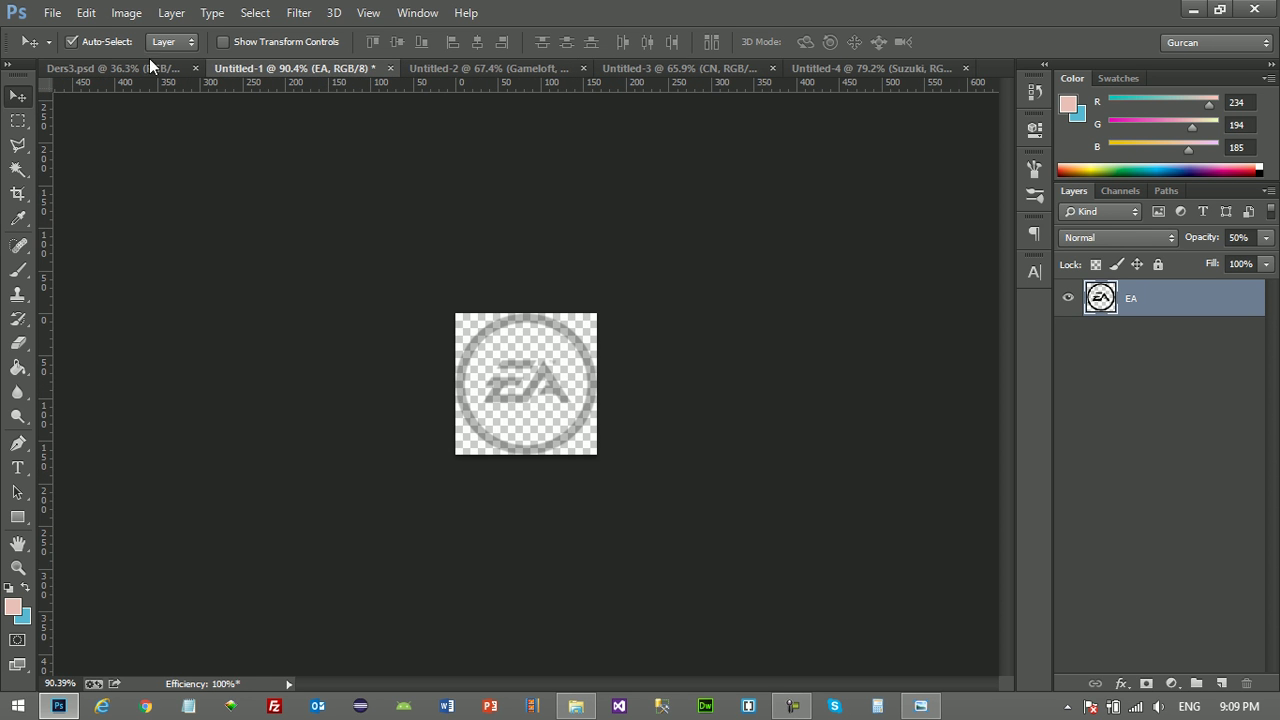
{"action": "left_click", "coordinate": [119, 71]}
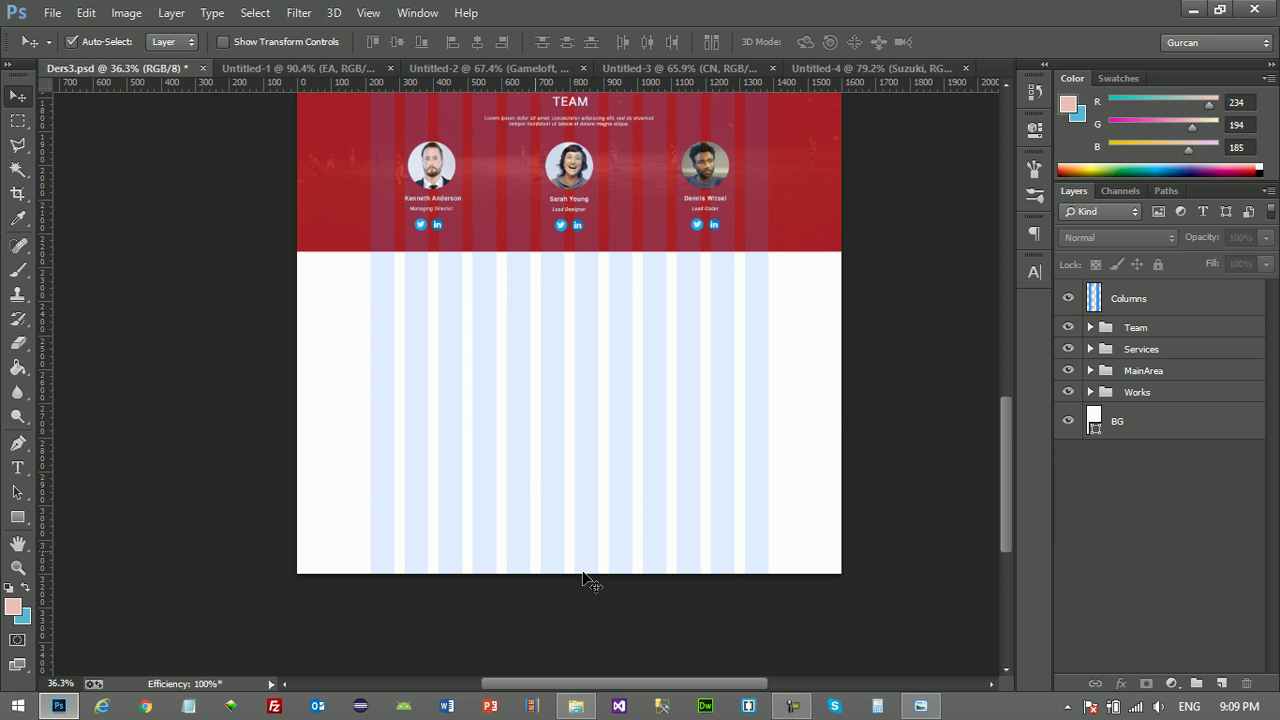
Sample the reference's light grey logo band as #EFEFEF (239, 239, 239) with Color Cop.
{"action": "left_click", "coordinate": [920, 706]}
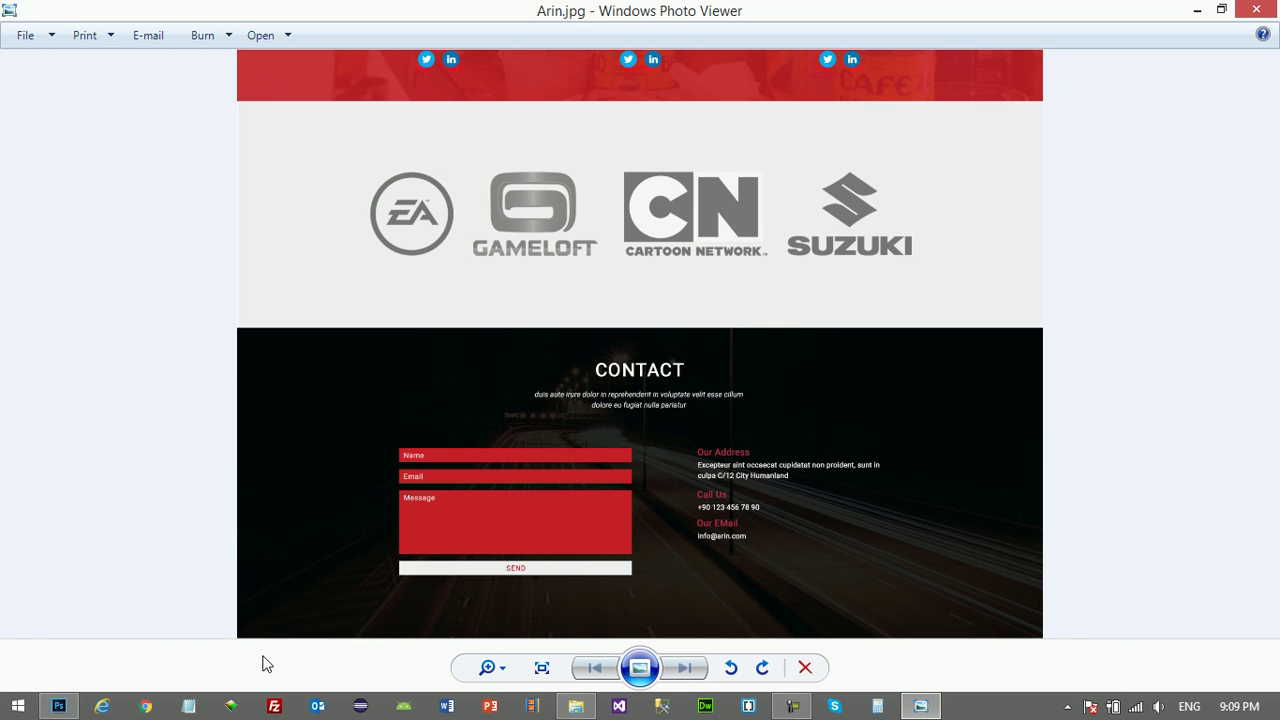
{"action": "left_click", "coordinate": [231, 706]}
{"action": "left_click_drag", "start_coordinate": [1062, 510], "coordinate": [989, 160]}
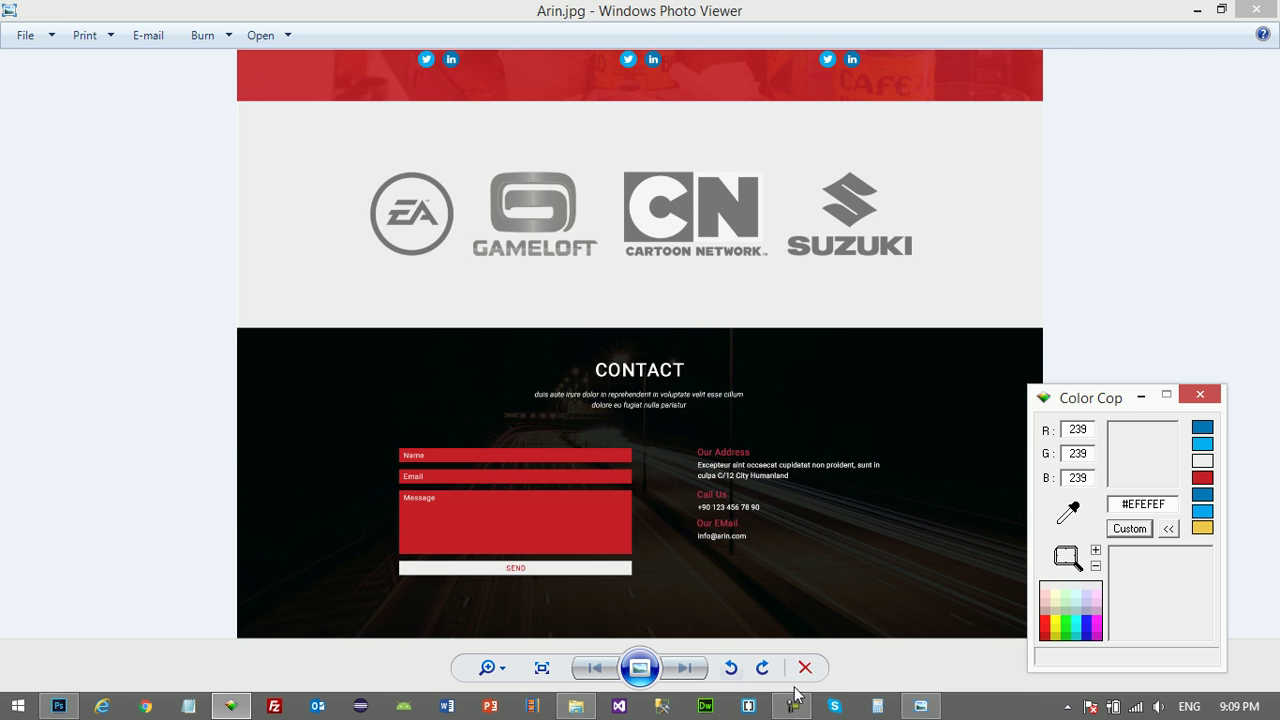
{"action": "left_click", "coordinate": [62, 707]}
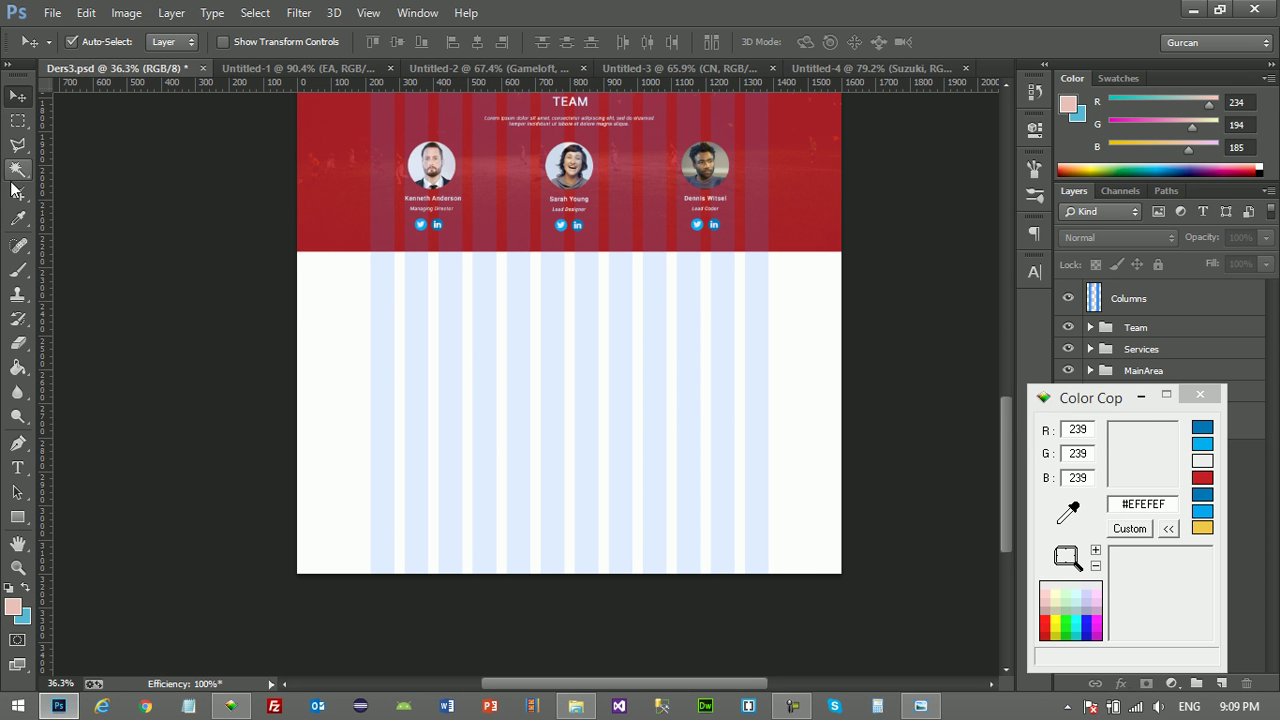
Enter Width 1600 px and Height 300 px in the Rectangle tool's Create Rectangle dialog.
{"action": "left_click", "coordinate": [1141, 397]}
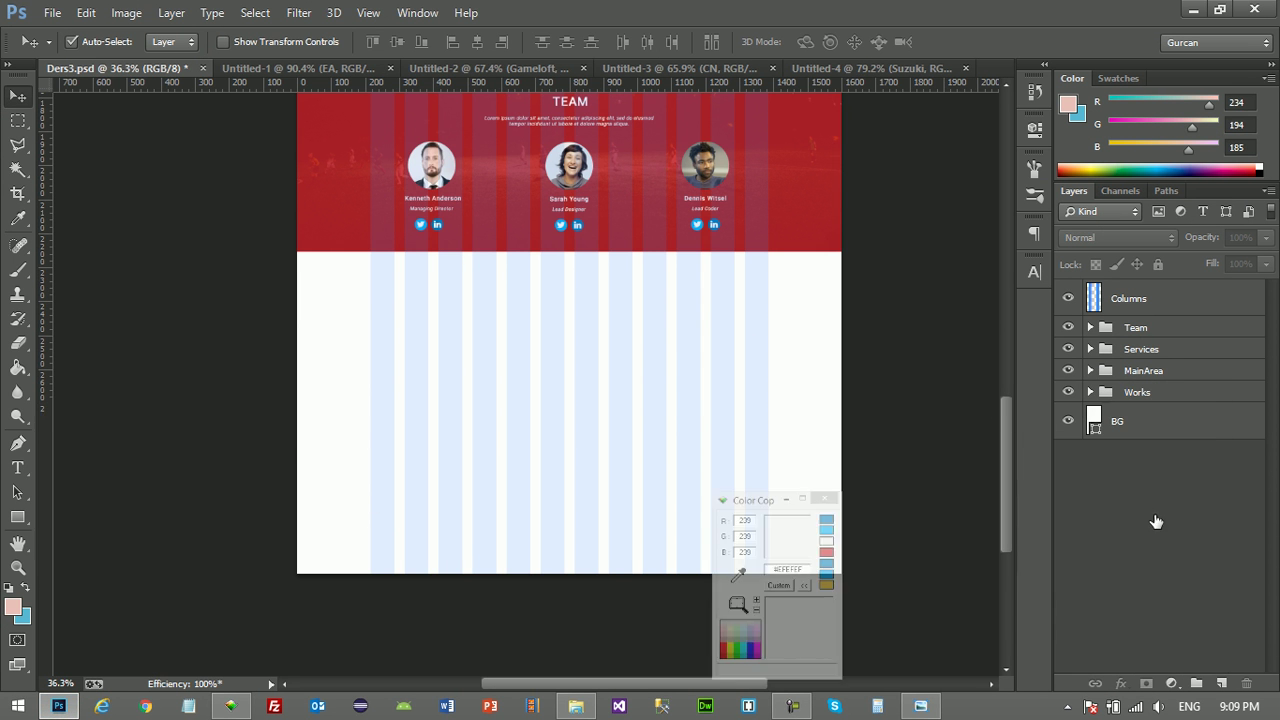
{"action": "left_click", "coordinate": [19, 517]}
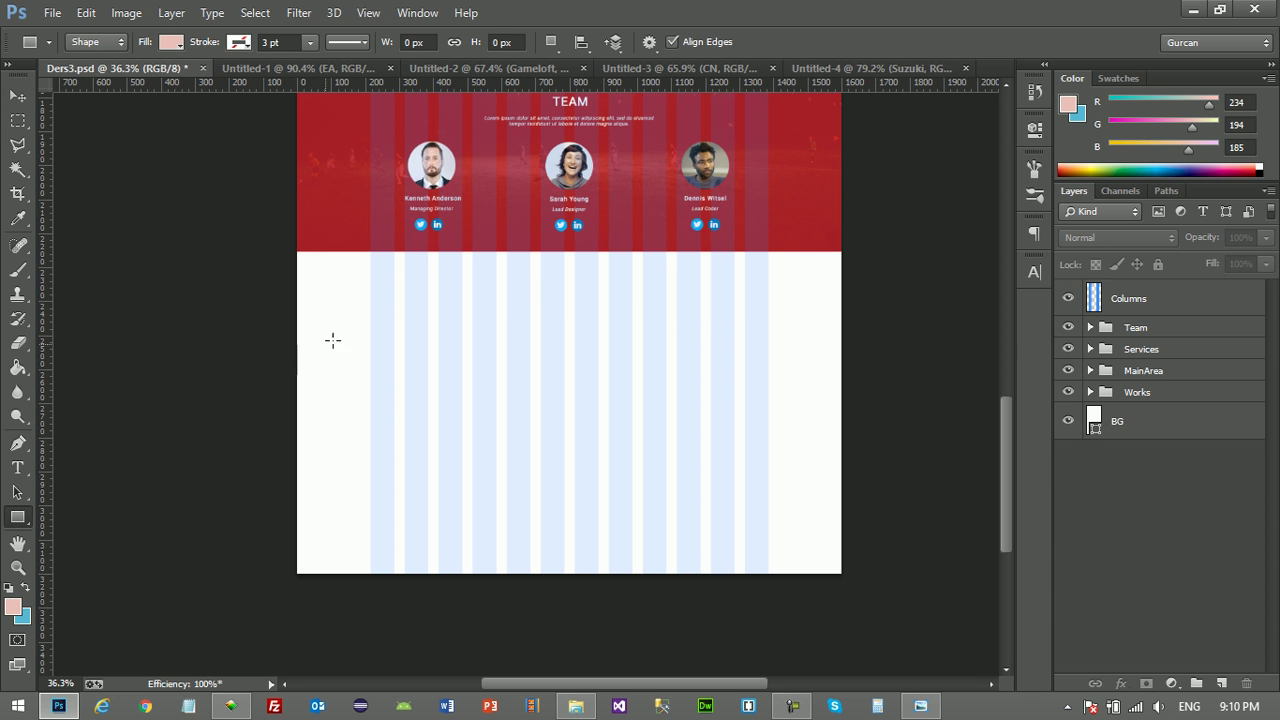
{"action": "left_click", "coordinate": [345, 309]}
{"action": "left_click", "coordinate": [597, 228]}
{"action": "left_click", "coordinate": [553, 234]}
{"action": "type", "text": "1600"}
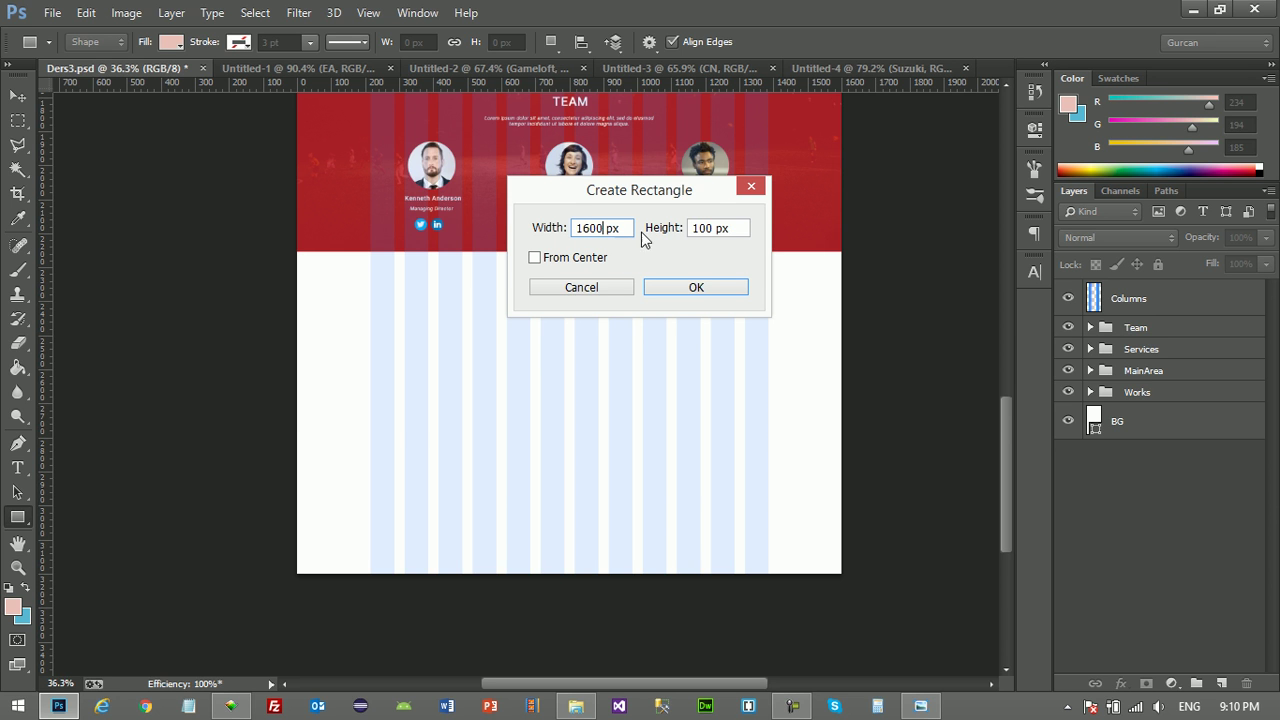
{"action": "left_click_drag", "start_coordinate": [711, 228], "coordinate": [688, 228]}
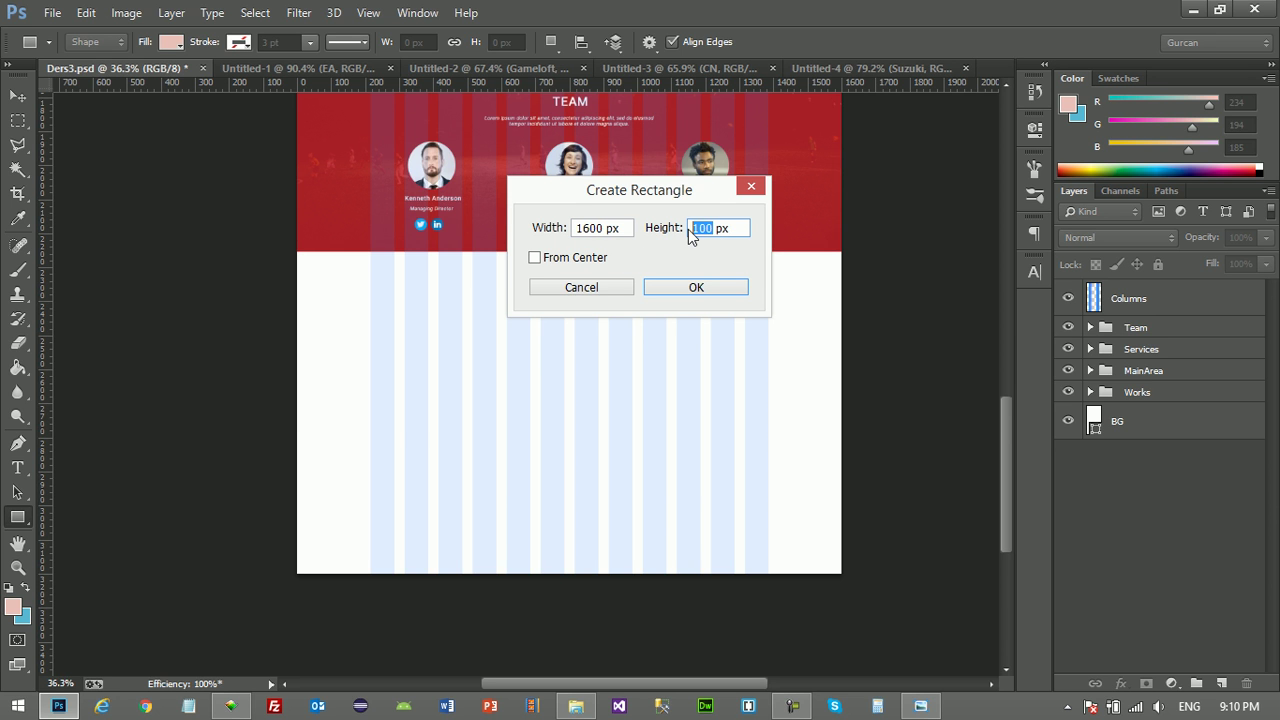
{"action": "type", "text": "30"}
{"action": "left_click", "coordinate": [714, 289]}
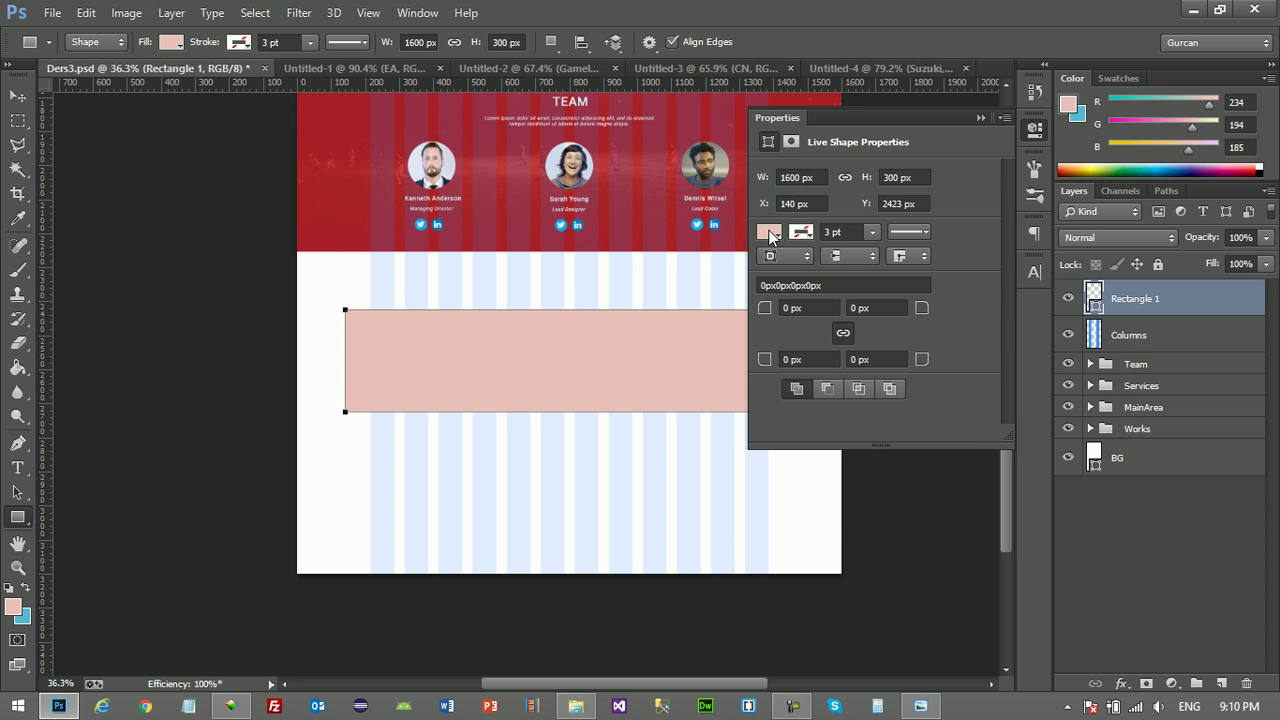
Change Rectangle 1's fill to hex #efefef and cancel the extra Create Rectangle dialog.
{"action": "left_click", "coordinate": [769, 233]}
{"action": "left_click", "coordinate": [951, 268]}
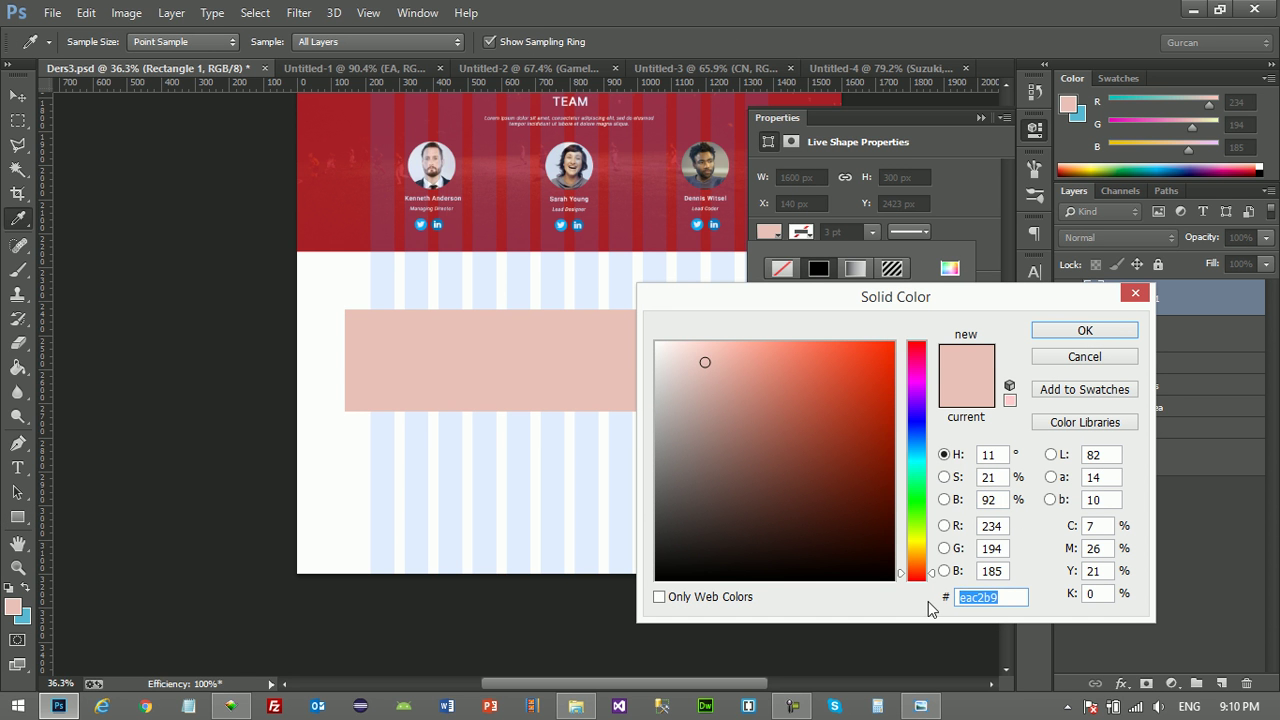
{"action": "type", "text": "efefef"}
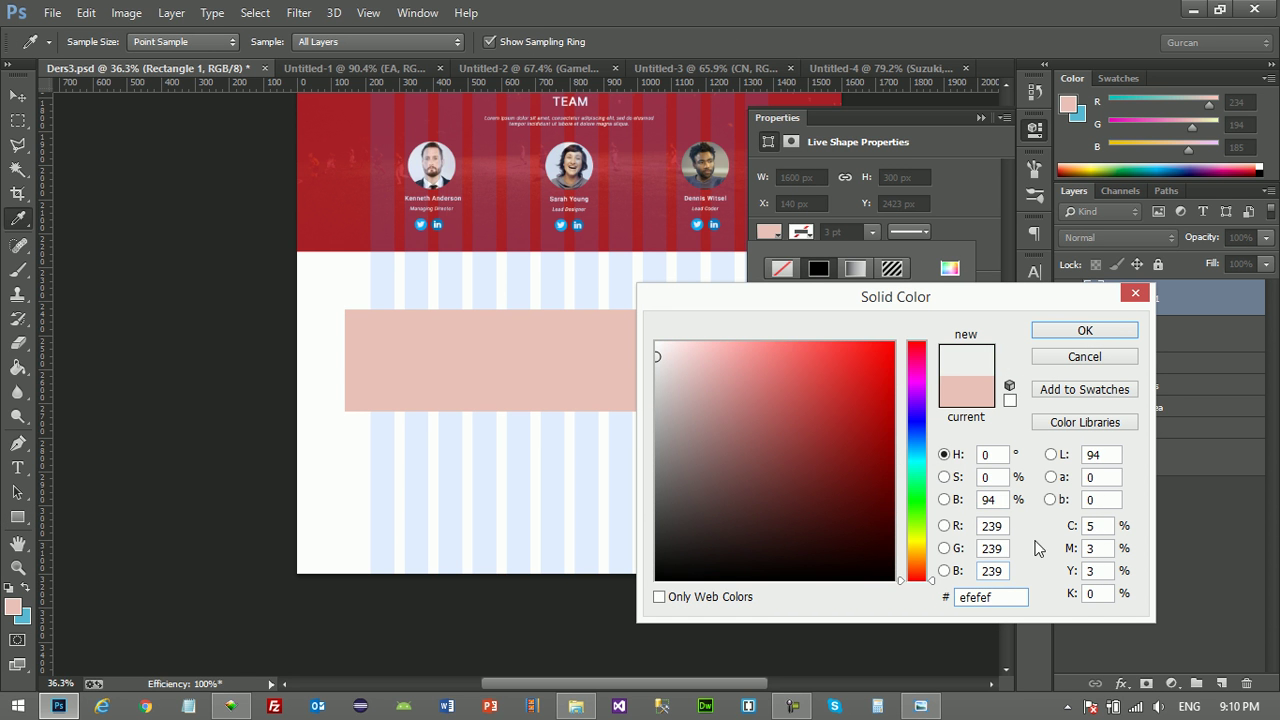
{"action": "left_click", "coordinate": [1085, 331]}
{"action": "left_click", "coordinate": [980, 115]}
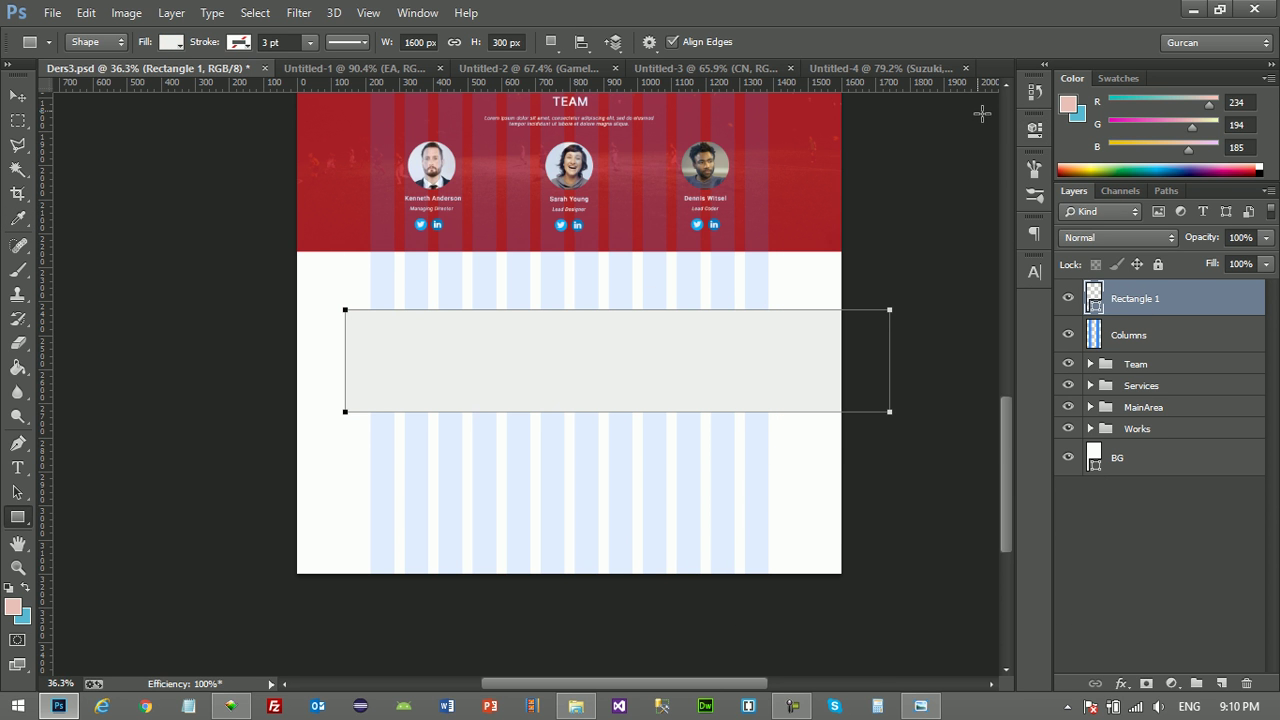
{"action": "left_click", "coordinate": [66, 337]}
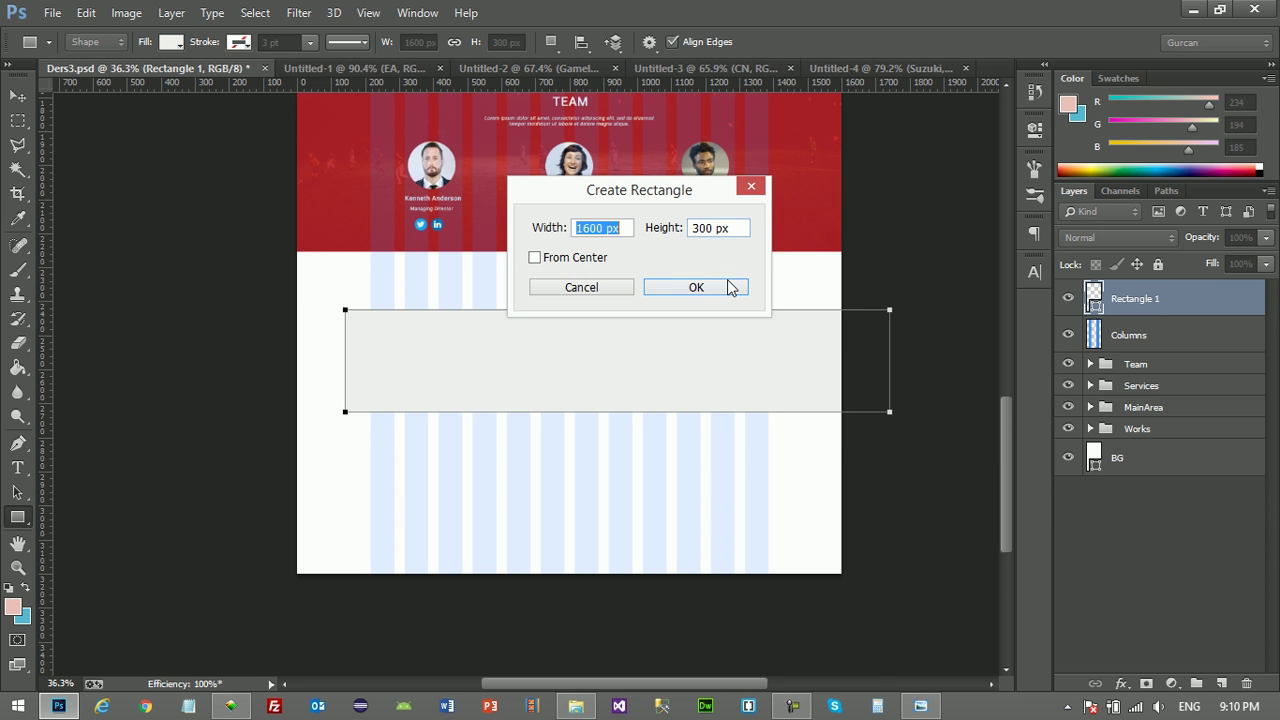
{"action": "left_click", "coordinate": [750, 187]}
{"action": "left_click", "coordinate": [18, 96]}
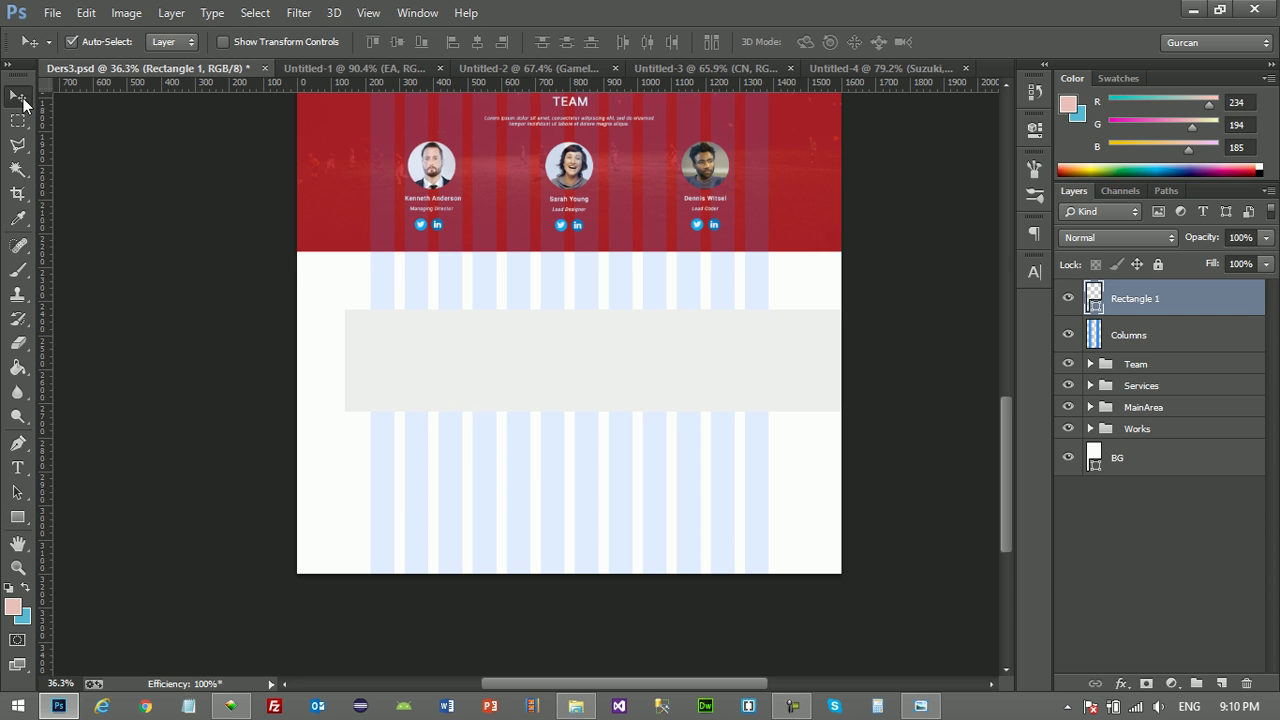
Move the grey band directly under Team and place Rectangle 1 below the Columns layer.
{"action": "left_click_drag", "start_coordinate": [357, 377], "coordinate": [316, 321]}
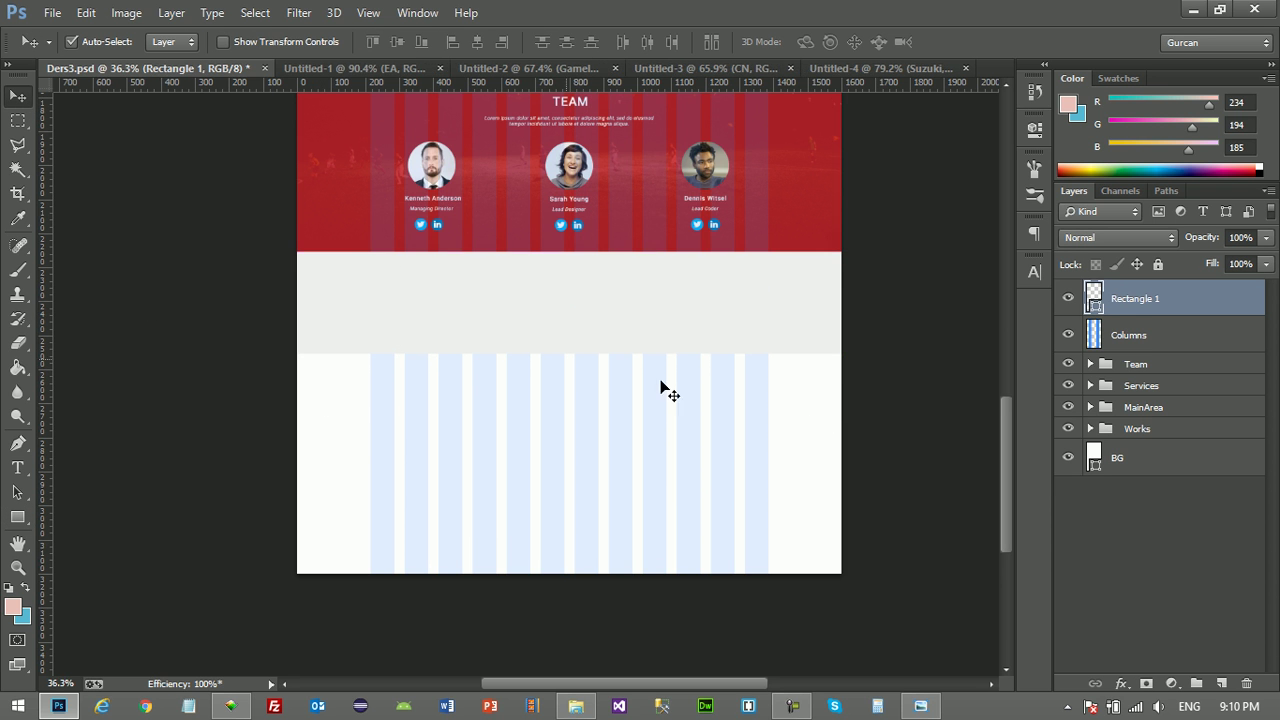
{"action": "scroll", "coordinate": [910, 437], "scroll_direction": "up", "scroll_amount": 3}
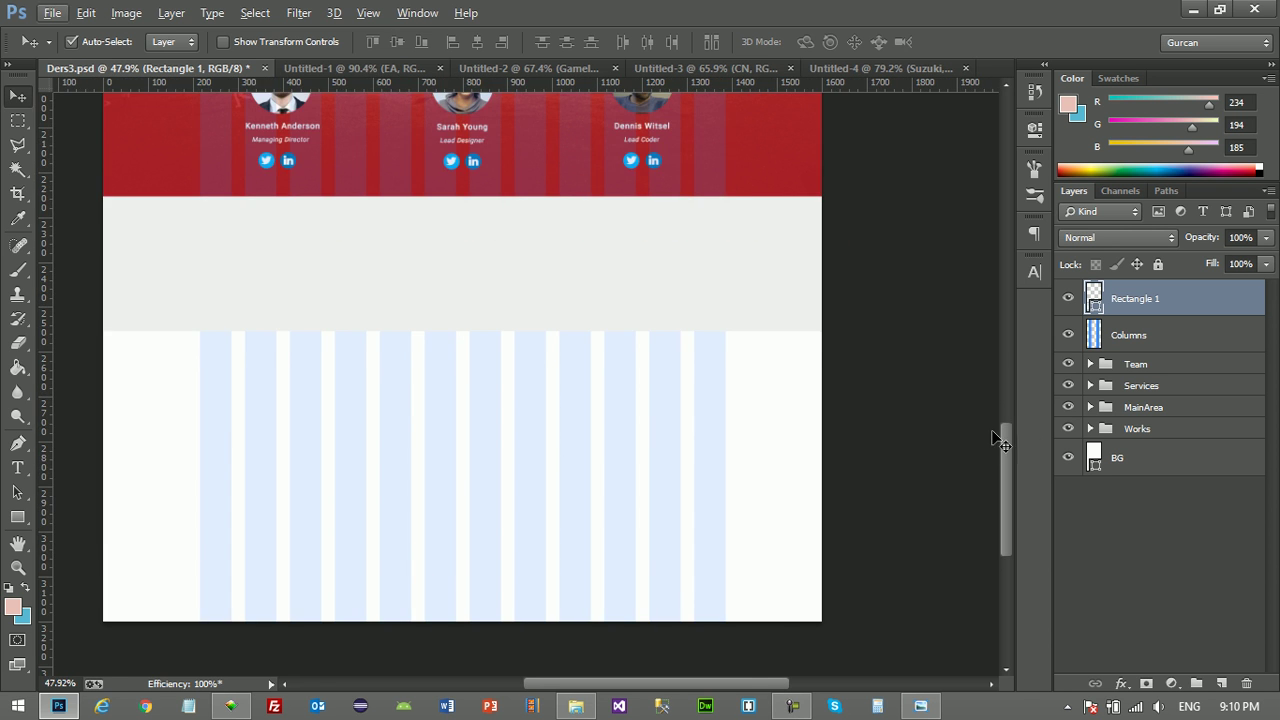
{"action": "scroll", "coordinate": [971, 437], "scroll_direction": "down", "scroll_amount": 1}
{"action": "scroll", "coordinate": [971, 437], "scroll_direction": "down", "scroll_amount": 1}
{"action": "left_click_drag", "start_coordinate": [1005, 476], "coordinate": [1005, 336]}
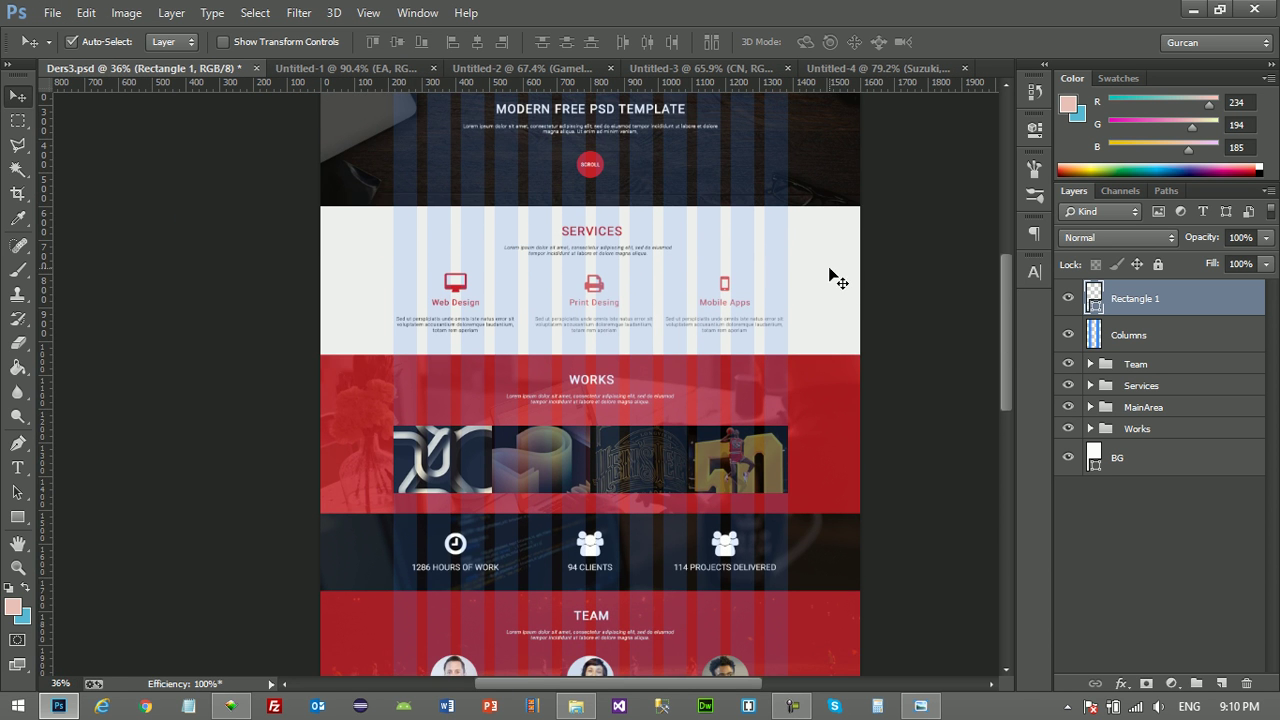
{"action": "left_click_drag", "start_coordinate": [1007, 341], "coordinate": [993, 458]}
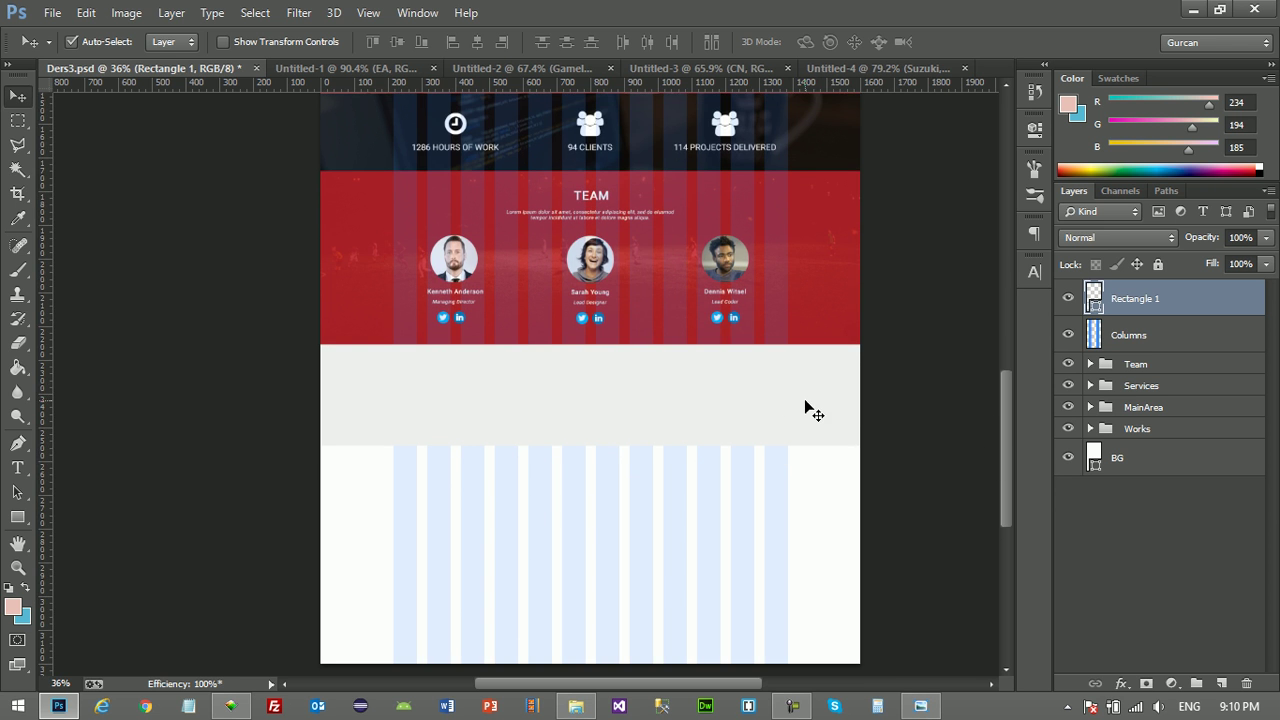
{"action": "scroll", "coordinate": [813, 412], "scroll_direction": "up", "scroll_amount": 2}
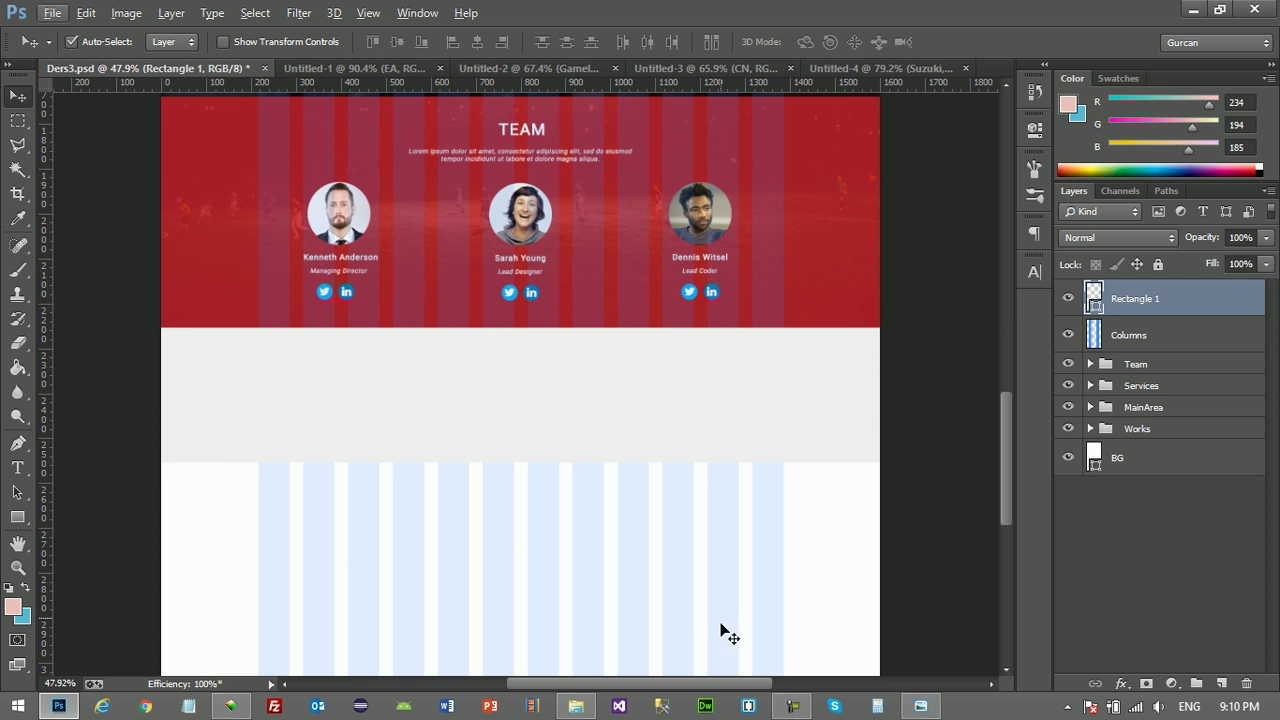
{"action": "left_click_drag", "start_coordinate": [715, 685], "coordinate": [697, 685]}
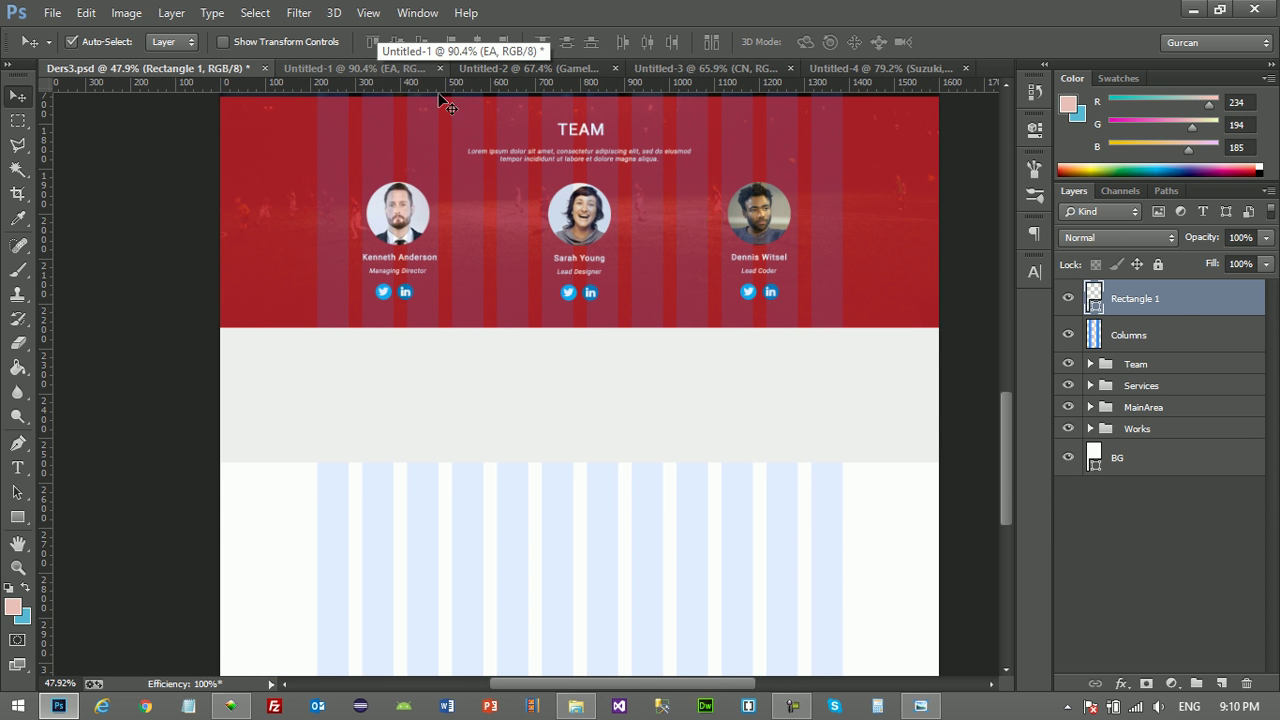
{"action": "left_click_drag", "start_coordinate": [1163, 299], "coordinate": [1168, 345]}
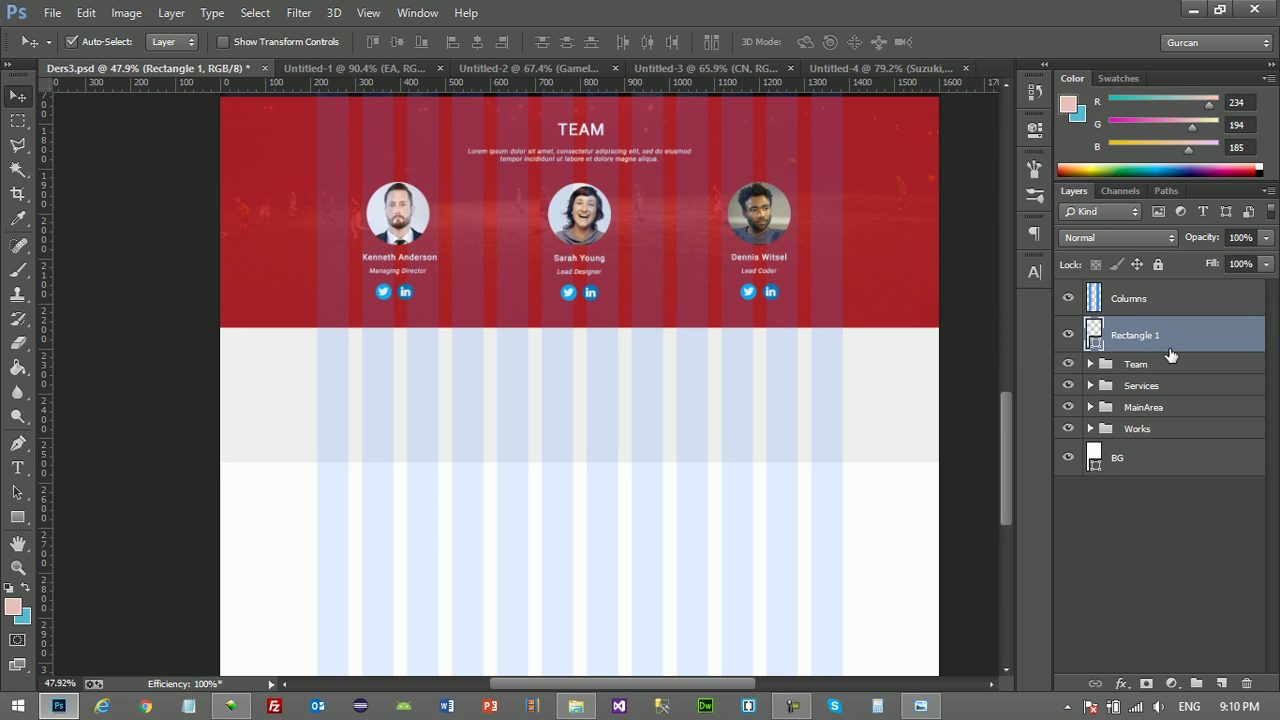
Rename the grey band's Rectangle 1 layer to partnerbg.
{"action": "double_click", "coordinate": [1148, 335]}
{"action": "type", "text": "partnerbg"}
{"action": "left_click", "coordinate": [1138, 505]}
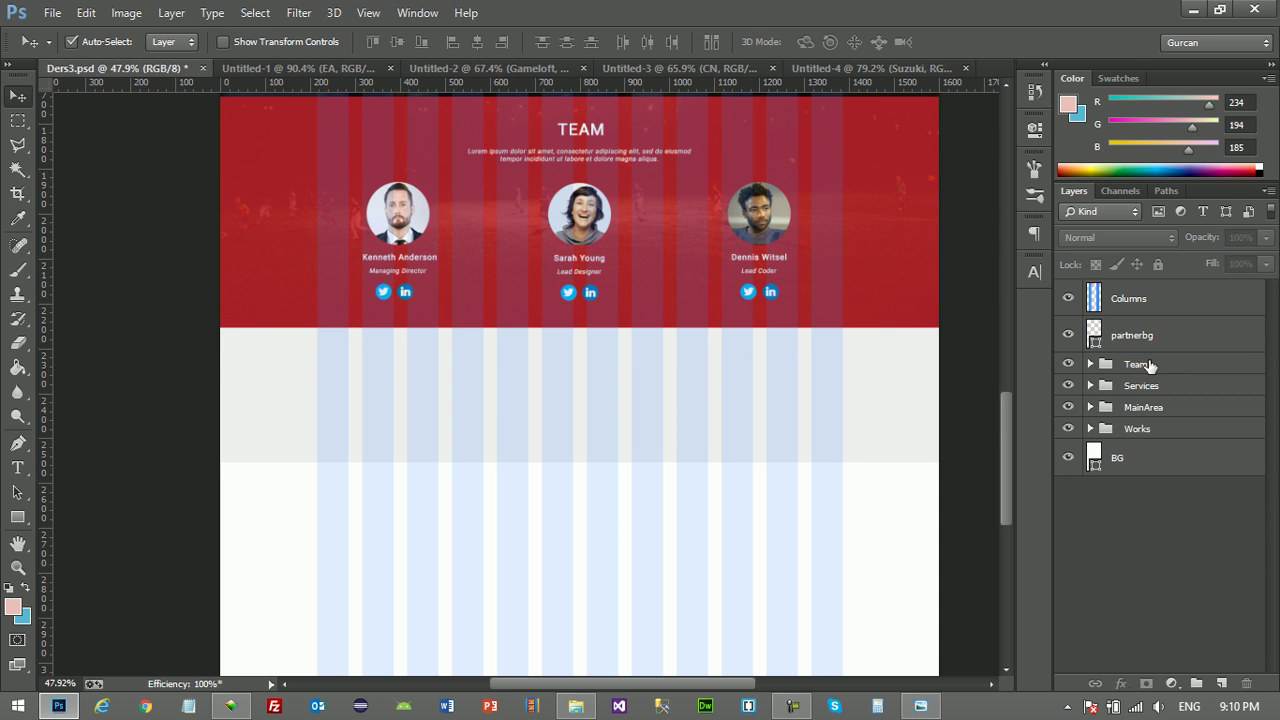
{"action": "left_click", "coordinate": [1143, 335]}
Drag the 50%-opacity EA logo from Untitled-1 onto the Ders3.psd tab.
{"action": "left_click", "coordinate": [340, 70]}
{"action": "left_click_drag", "start_coordinate": [510, 335], "coordinate": [165, 78]}
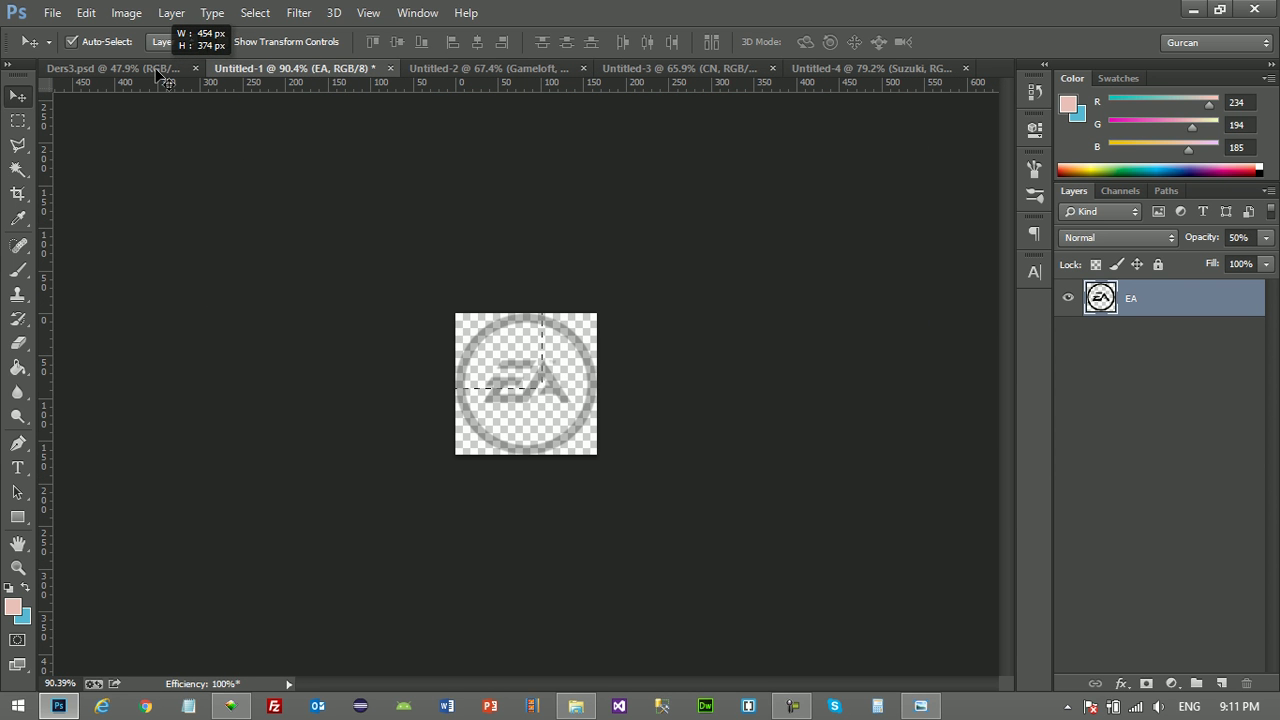
{"action": "left_click_drag", "start_coordinate": [160, 76], "coordinate": [165, 80]}
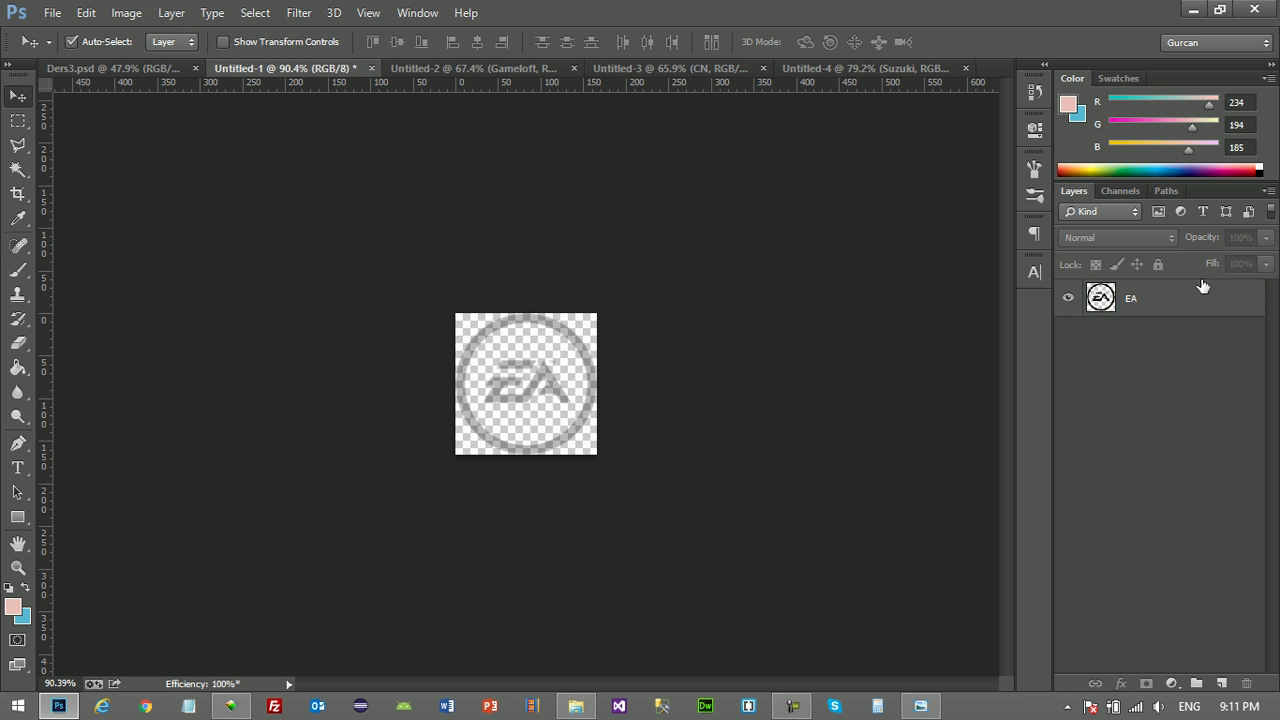
{"action": "mouse_move", "coordinate": [515, 410]}
{"action": "left_mouse_down"}
{"action": "mouse_move", "coordinate": [168, 78]}
{"action": "mouse_move", "coordinate": [583, 383]}
{"action": "left_mouse_up"}
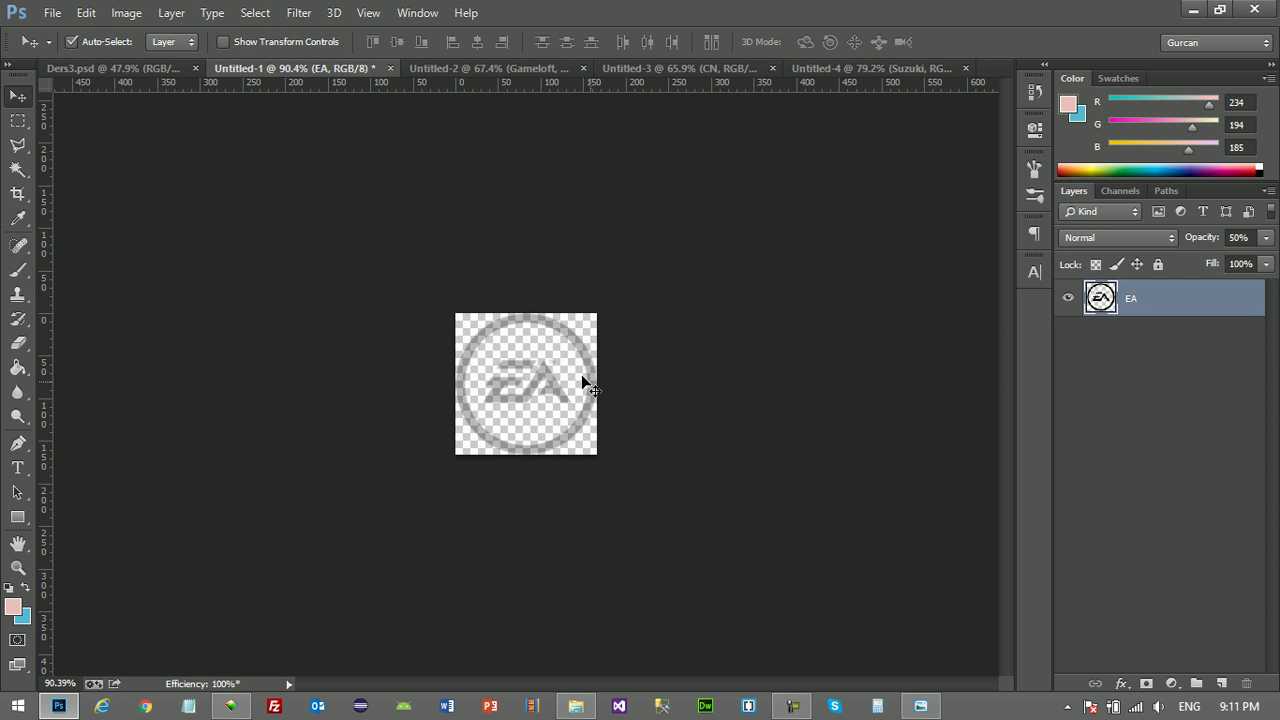
{"action": "scroll", "coordinate": [570, 335], "scroll_direction": "down", "scroll_amount": 2}
{"action": "scroll", "coordinate": [571, 337], "scroll_direction": "down", "scroll_amount": 2}
{"action": "scroll", "coordinate": [573, 339], "scroll_direction": "down", "scroll_amount": 1}
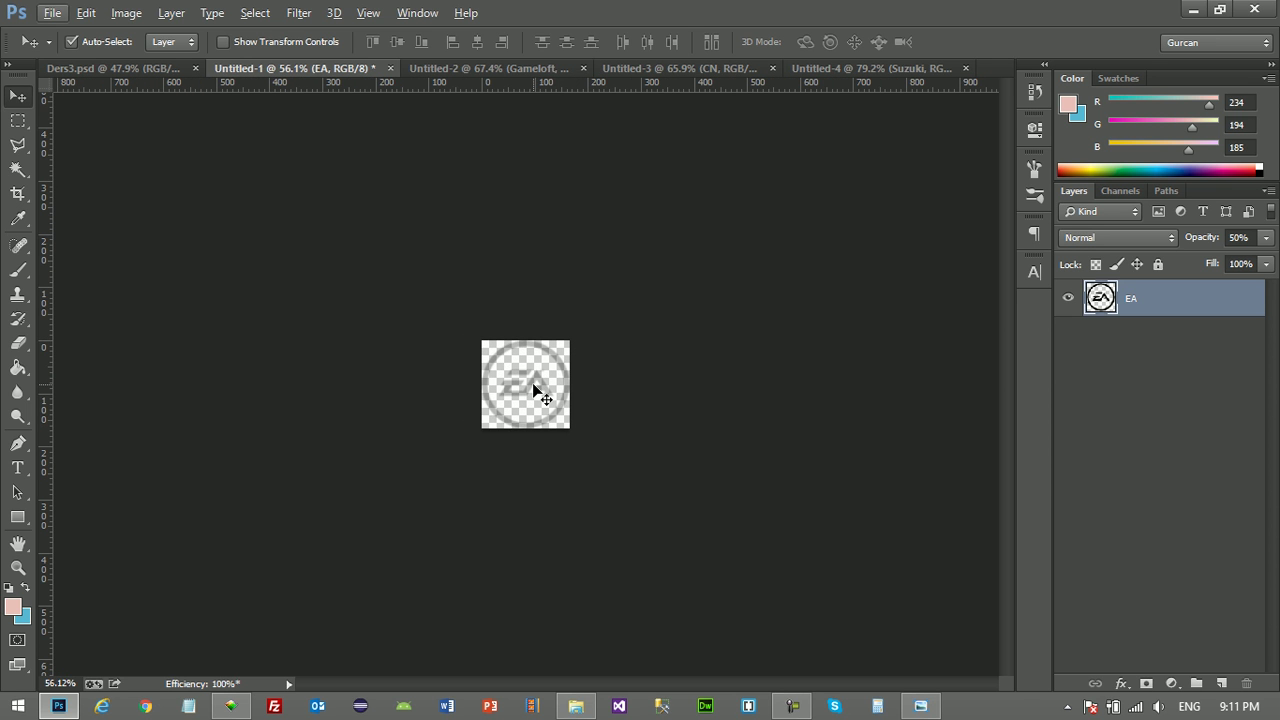
{"action": "left_click_drag", "start_coordinate": [533, 388], "coordinate": [175, 78]}
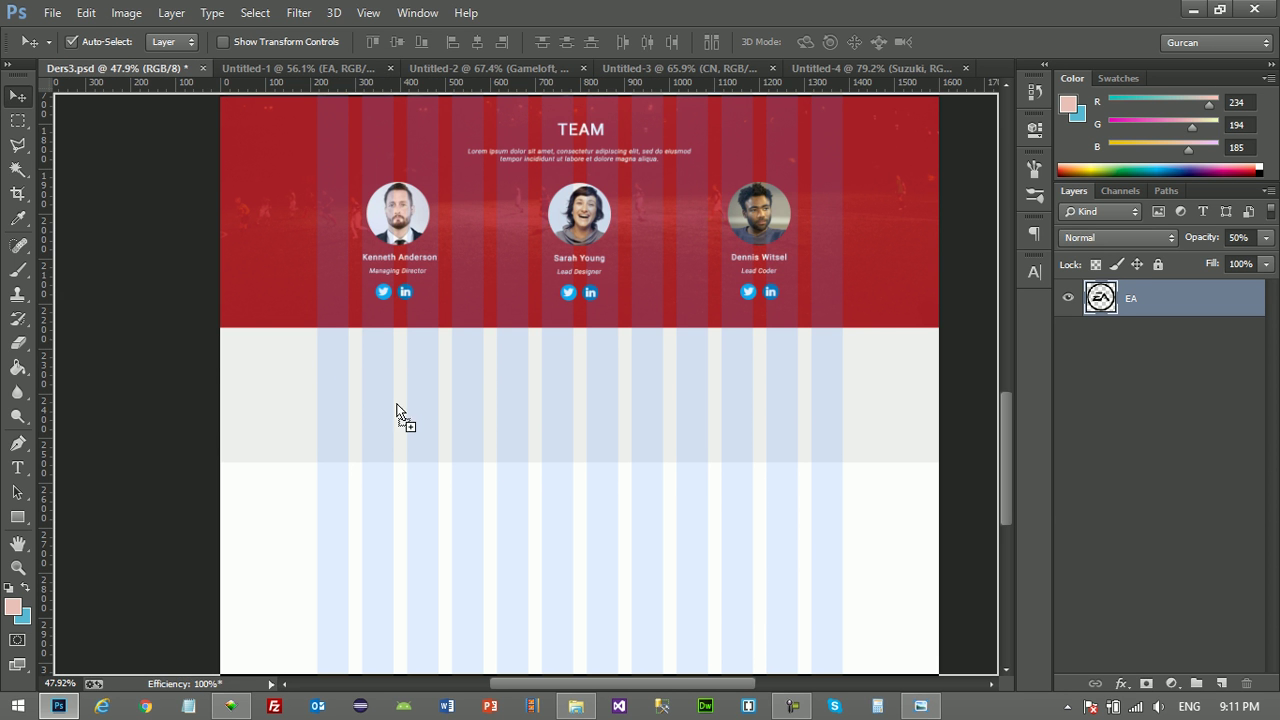
Drop the EA logo onto the grey band and undo an accidental shift of the band.
{"action": "left_click_drag", "start_coordinate": [175, 78], "coordinate": [403, 398]}
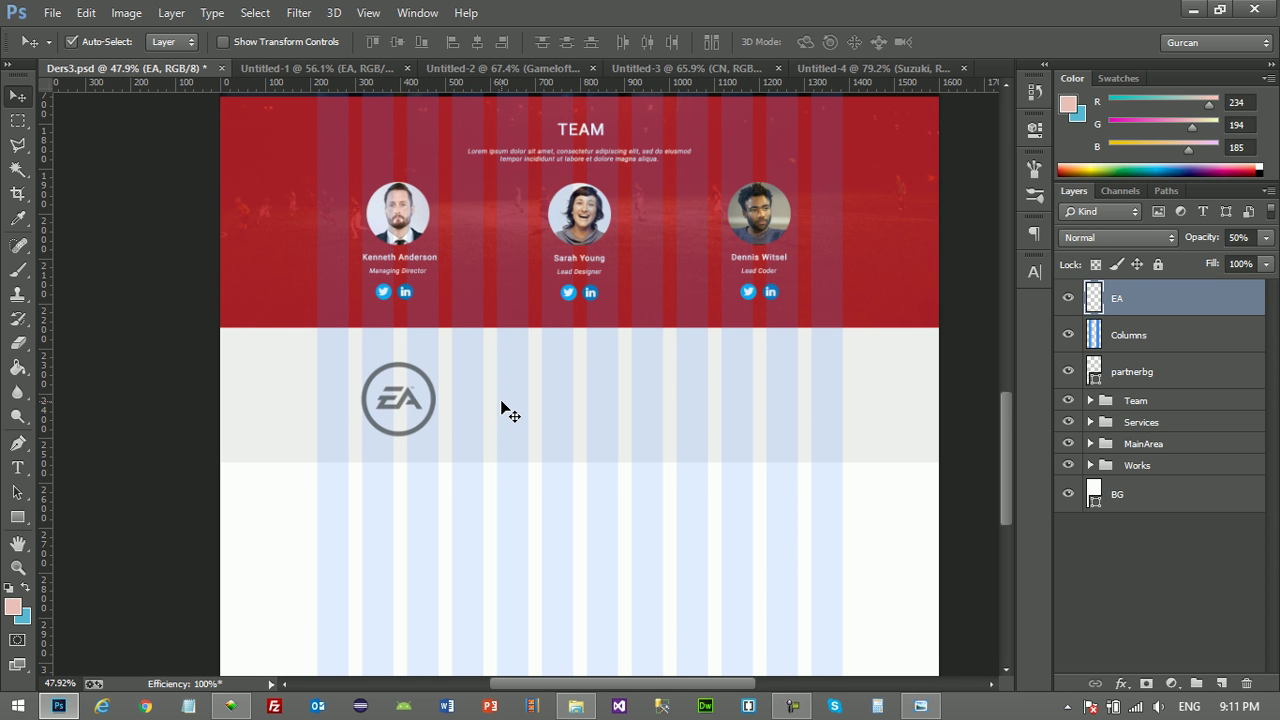
{"action": "left_click", "coordinate": [401, 392]}
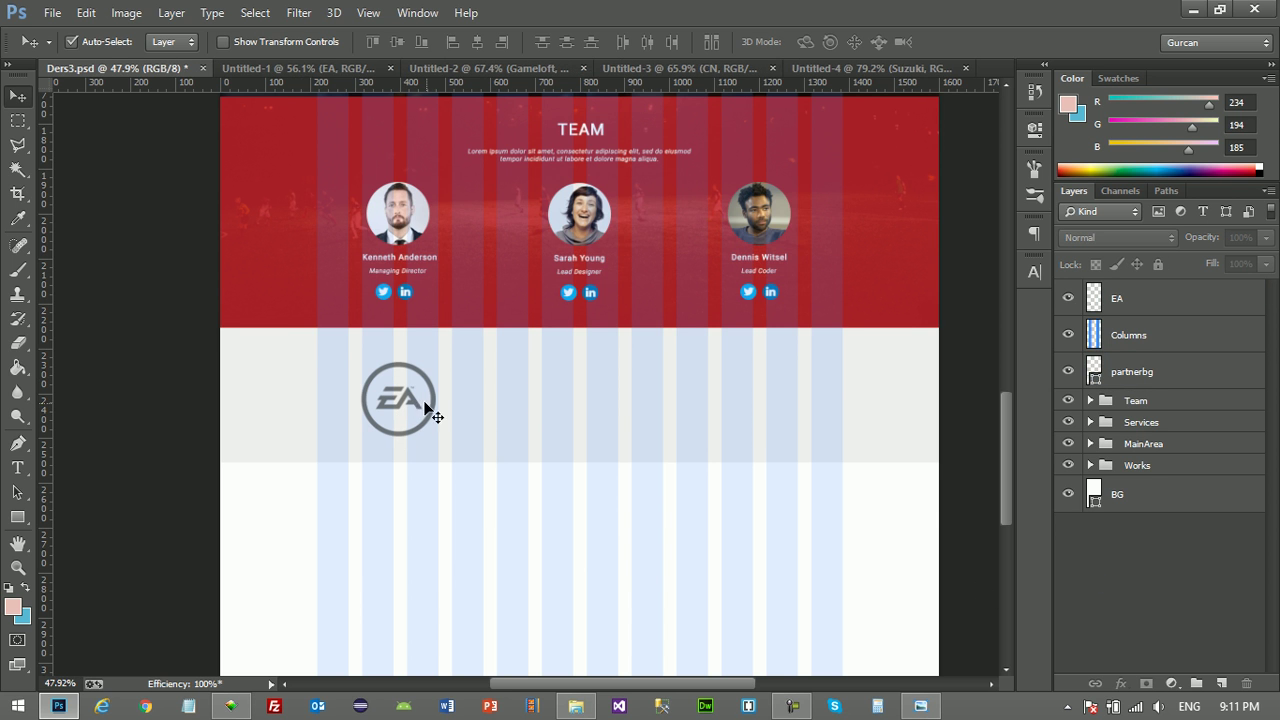
{"action": "left_click", "coordinate": [420, 400]}
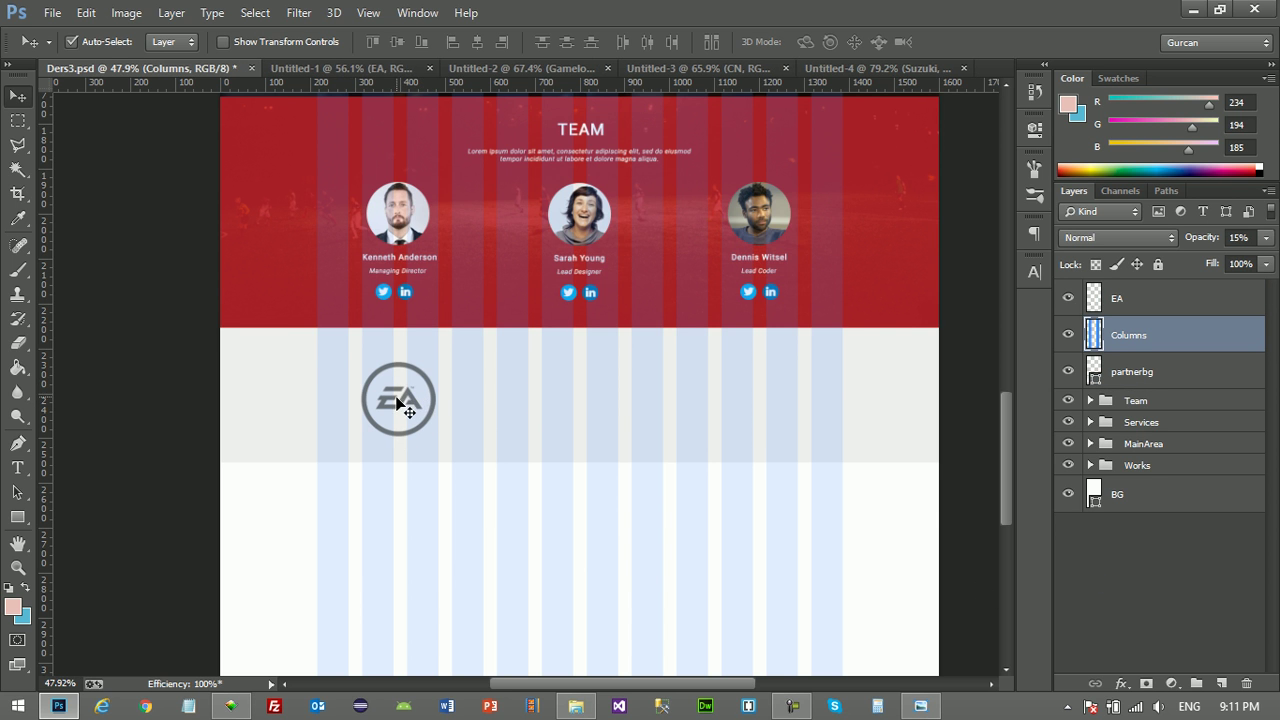
{"action": "left_click_drag", "start_coordinate": [402, 390], "coordinate": [384, 390]}
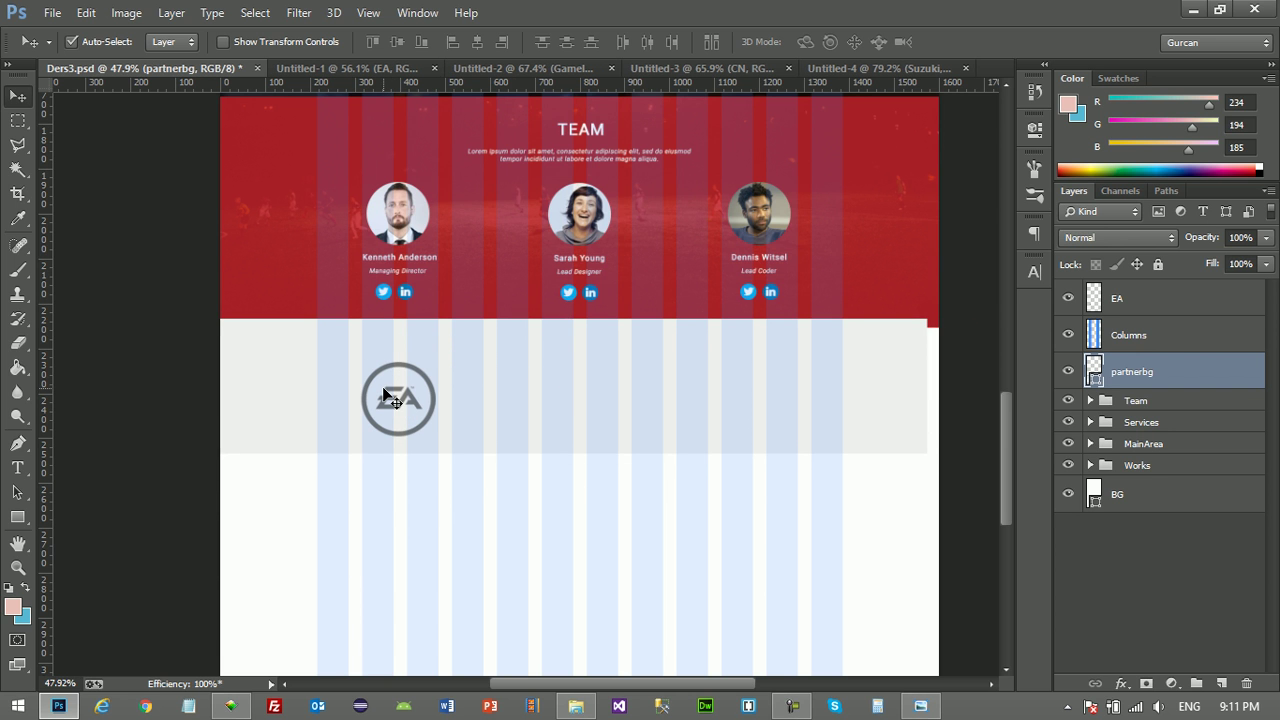
{"action": "key", "text": "ctrl+z"}
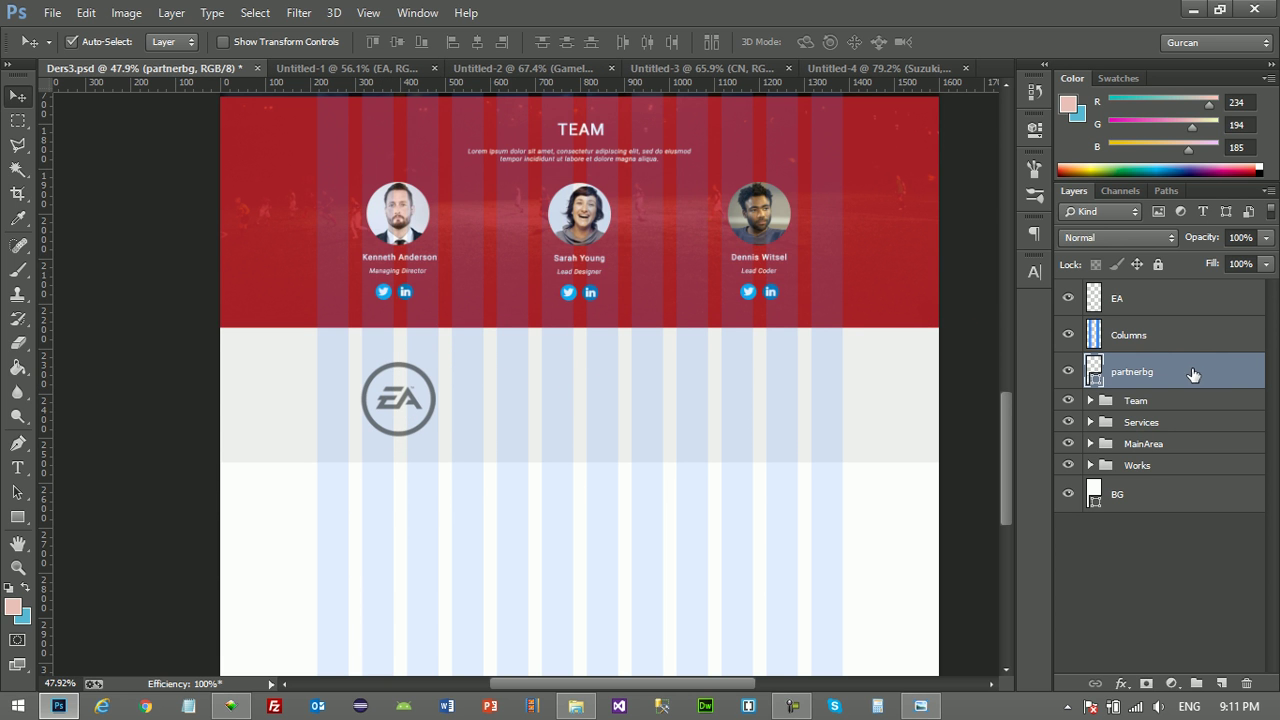
Lock the underlying layer and nudge the EA logo slightly left within the partner strip.
{"action": "left_click", "coordinate": [1158, 264]}
{"action": "left_click", "coordinate": [396, 402]}
{"action": "left_click_drag", "start_coordinate": [396, 402], "coordinate": [386, 403]}
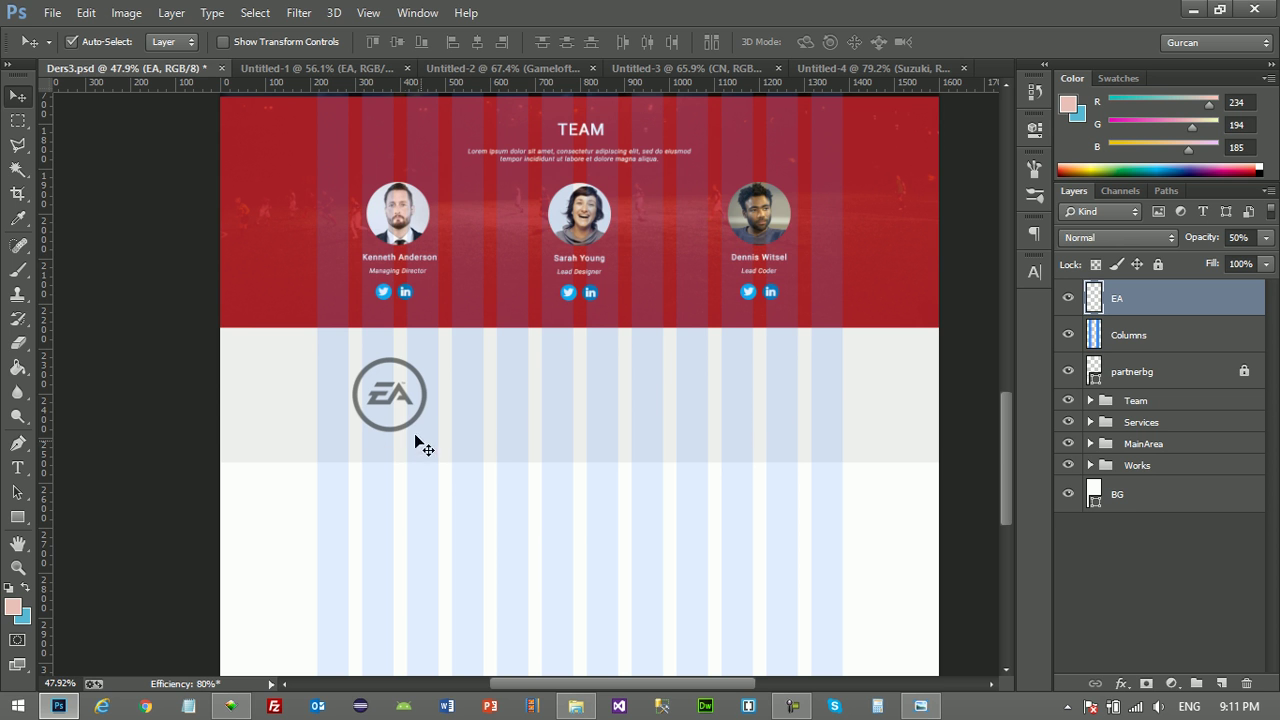
{"action": "left_click", "coordinate": [389, 393]}
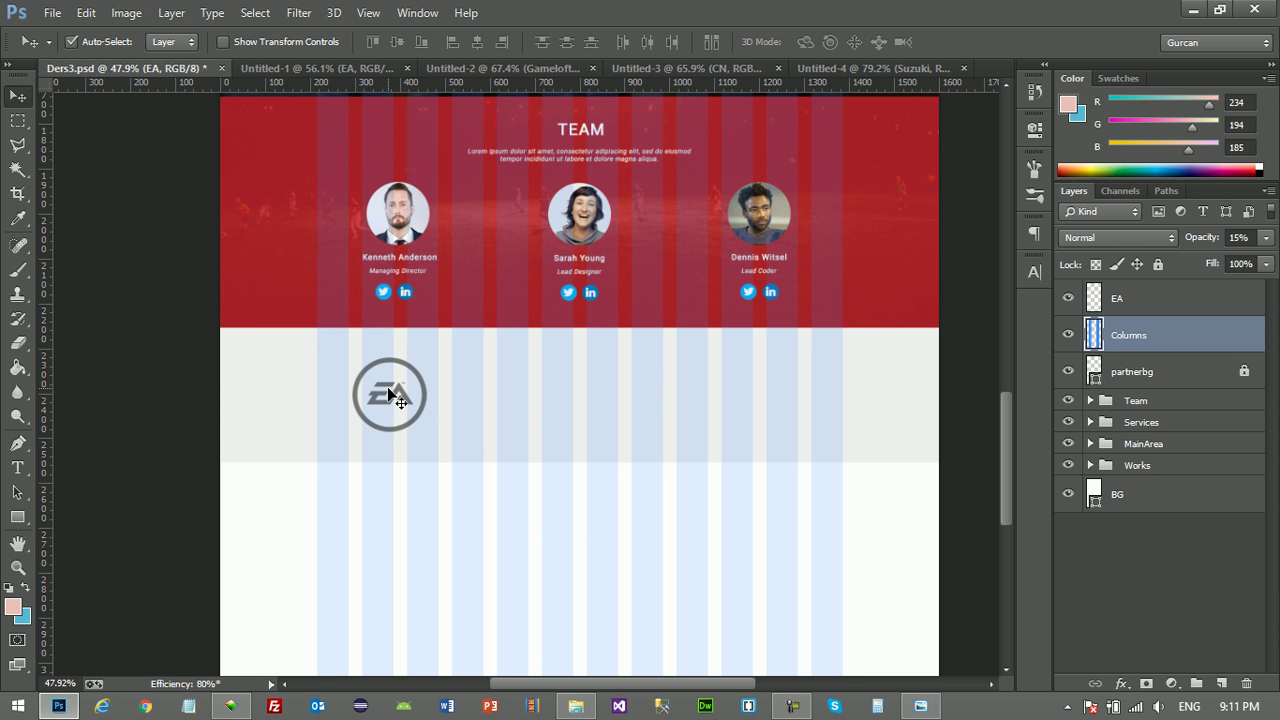
{"action": "left_click_drag", "start_coordinate": [389, 393], "coordinate": [377, 390]}
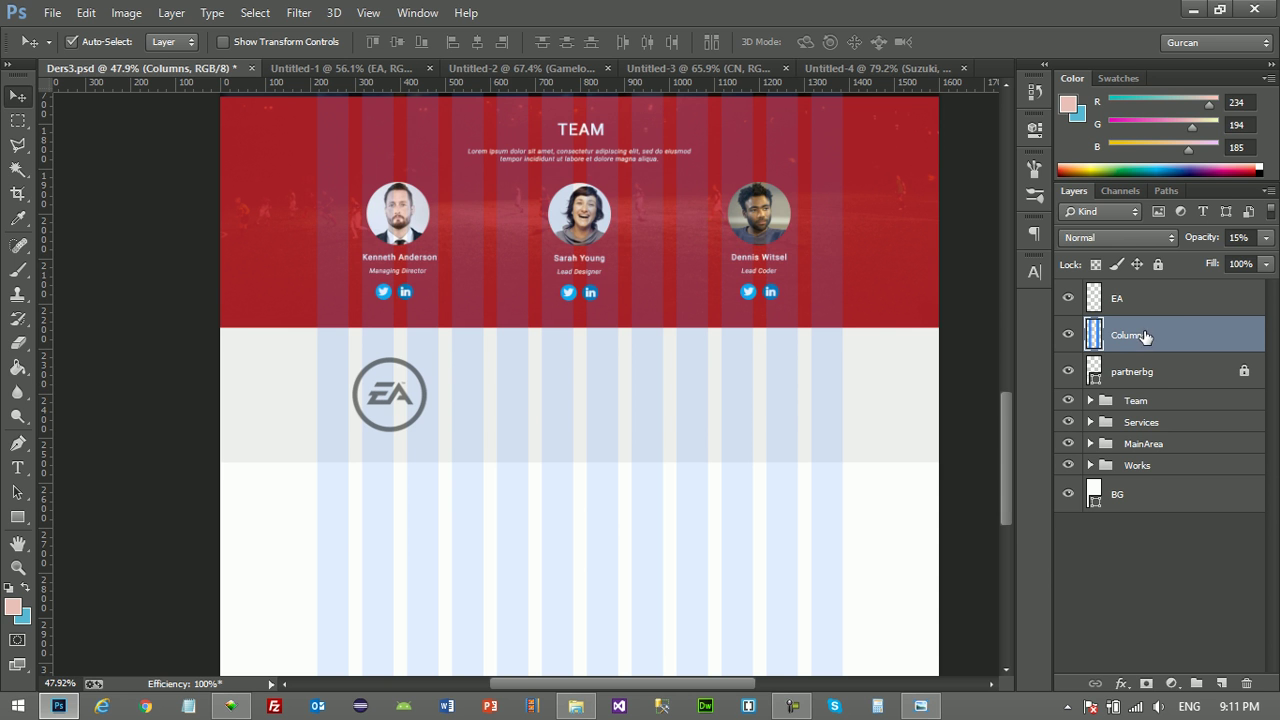
{"action": "left_click", "coordinate": [1158, 264]}
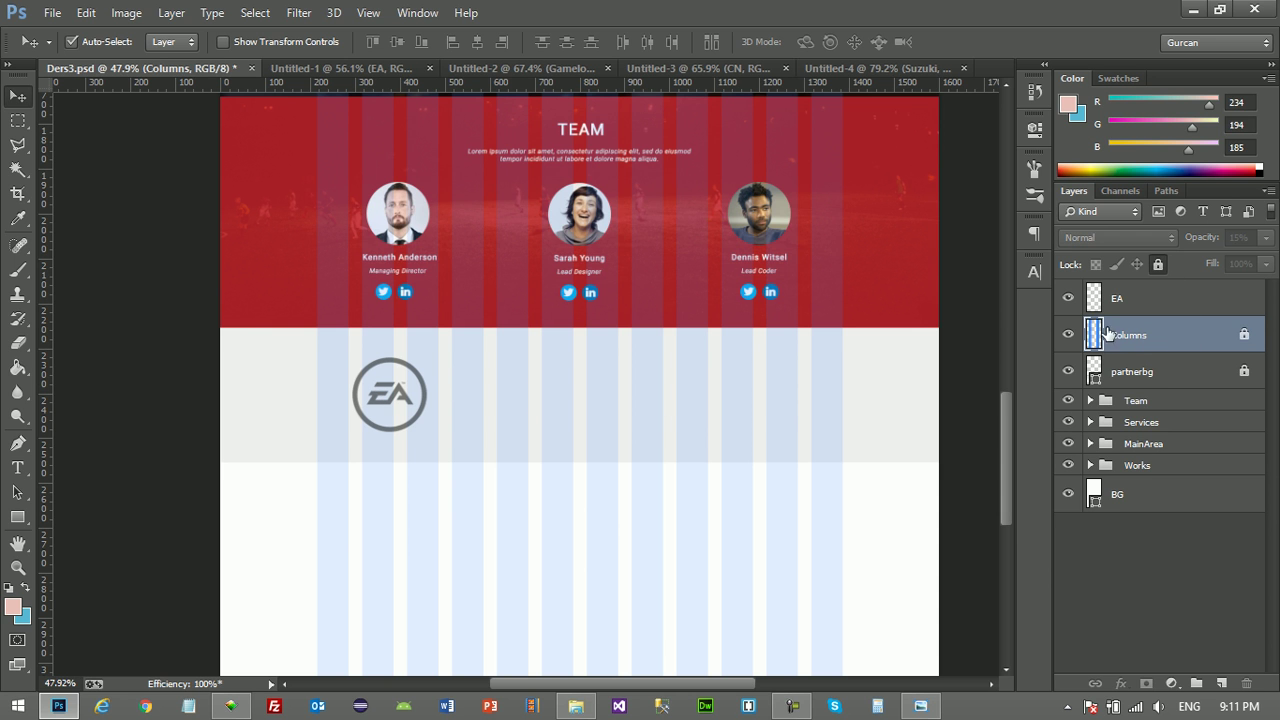
{"action": "left_click", "coordinate": [398, 398]}
{"action": "left_click_drag", "start_coordinate": [398, 398], "coordinate": [390, 366]}
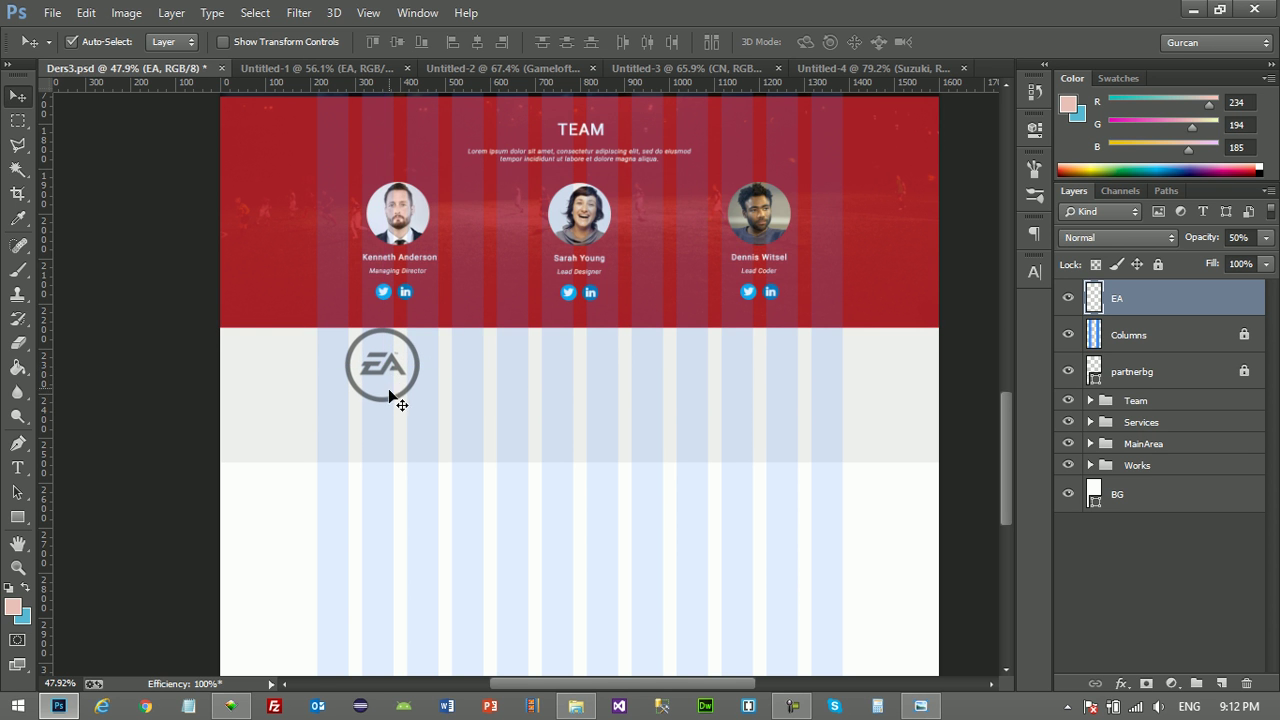
{"action": "scroll", "coordinate": [394, 397], "scroll_direction": "up", "scroll_amount": 4}
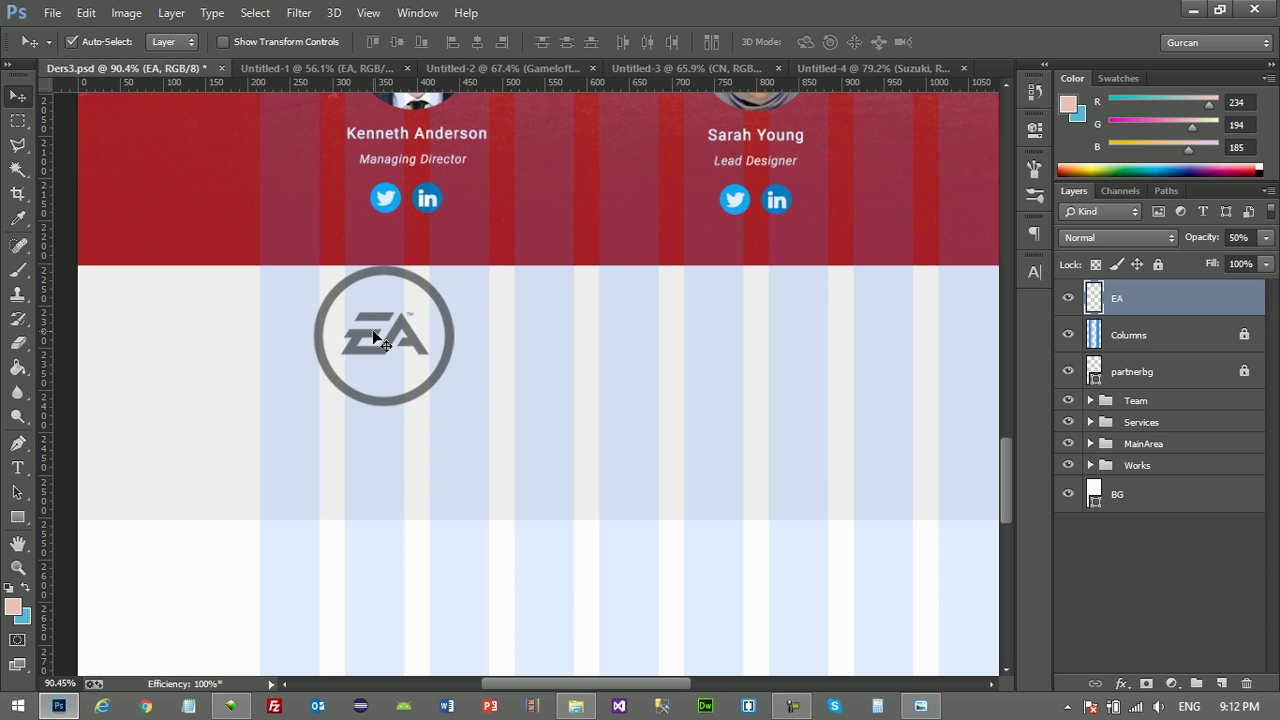
Lower the EA logo about 50 px and centre it horizontally over its column span.
{"action": "key", "text": "shift+Down"}
{"action": "key", "text": "shift+Down"}
{"action": "key", "text": "shift+Down"}
{"action": "key", "text": "shift+Down"}
{"action": "key", "text": "shift+Down"}
{"action": "key", "text": "shift+Down"}
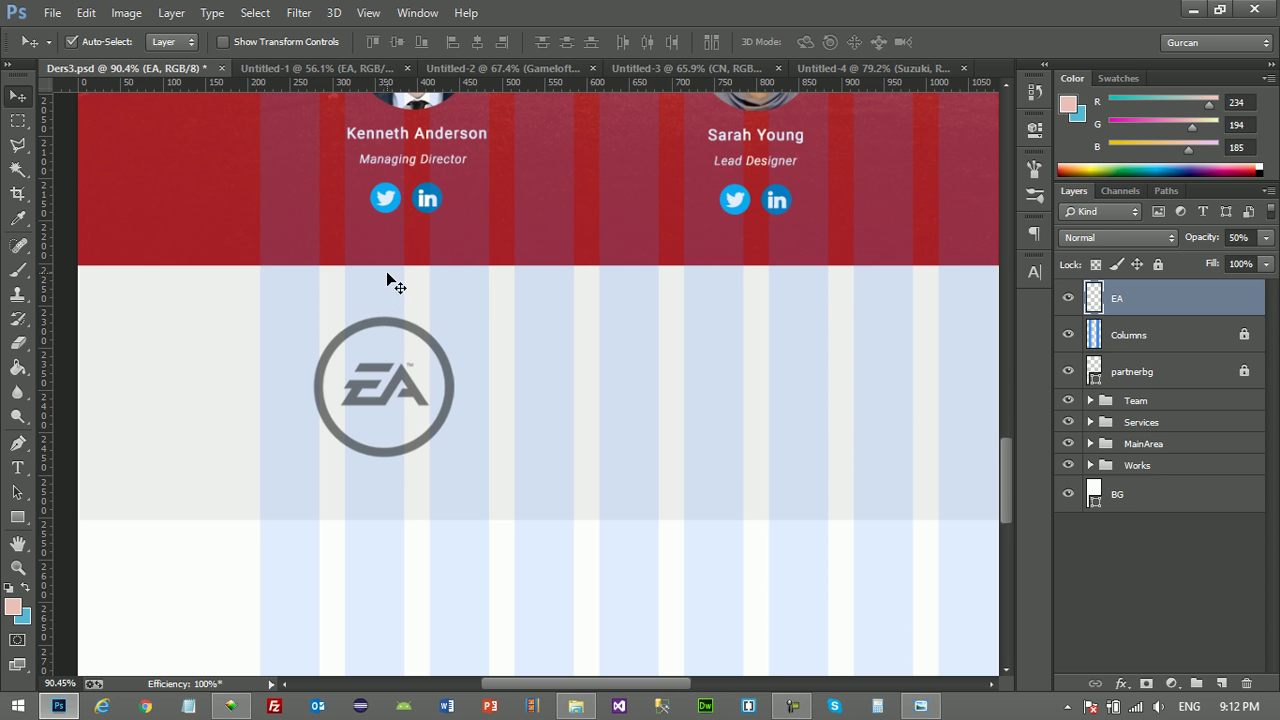
{"action": "left_click", "coordinate": [15, 123]}
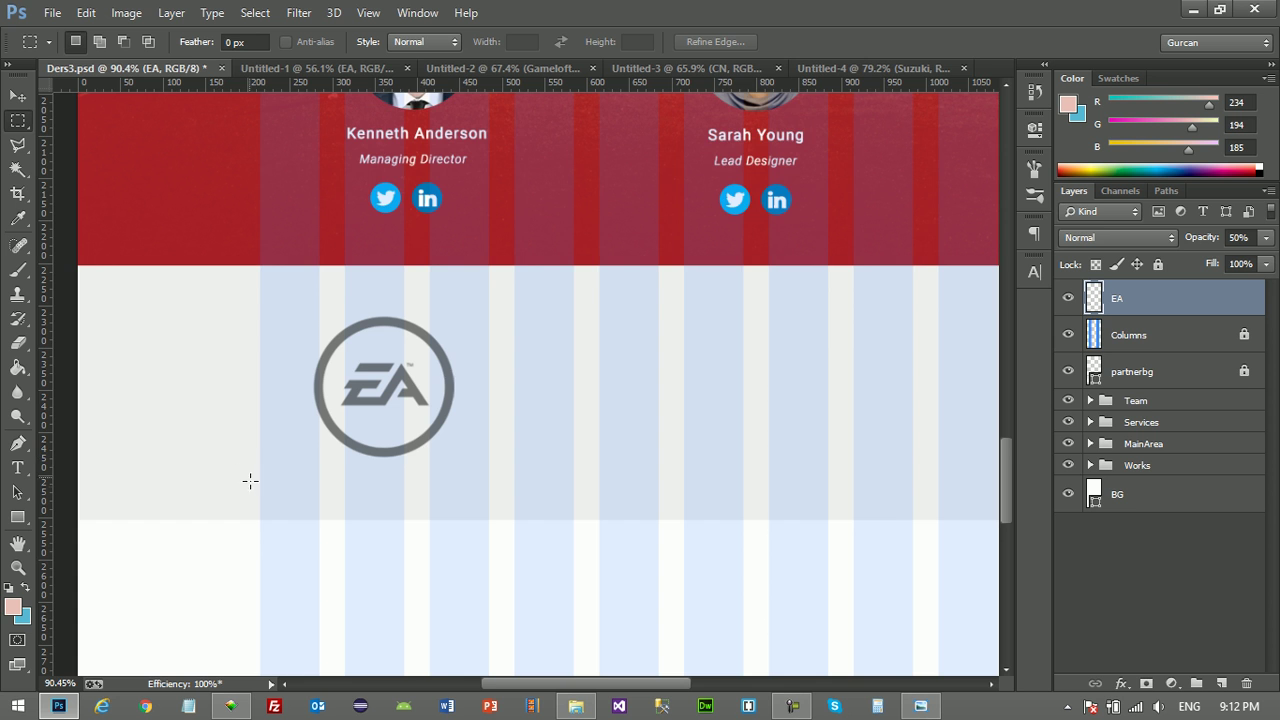
{"action": "scroll", "coordinate": [256, 491], "scroll_direction": "up", "scroll_amount": 3}
{"action": "key", "text": "alt"}
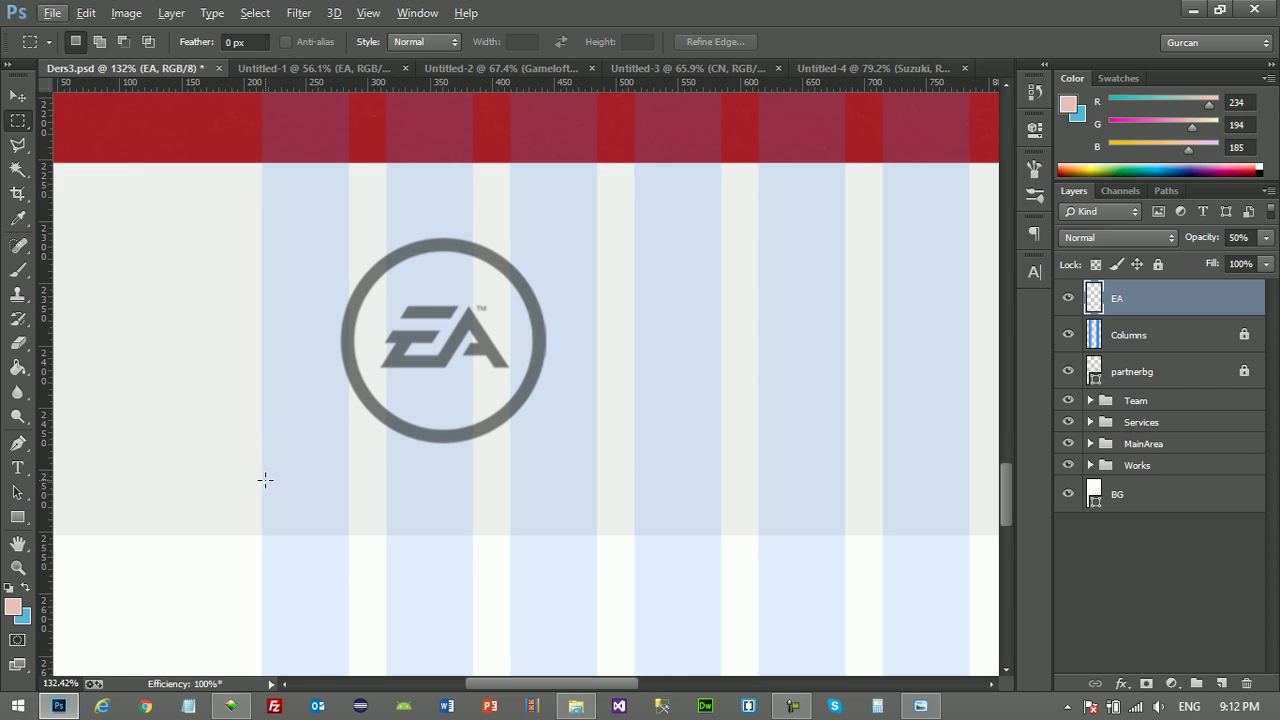
{"action": "left_click_drag", "start_coordinate": [262, 481], "coordinate": [594, 508]}
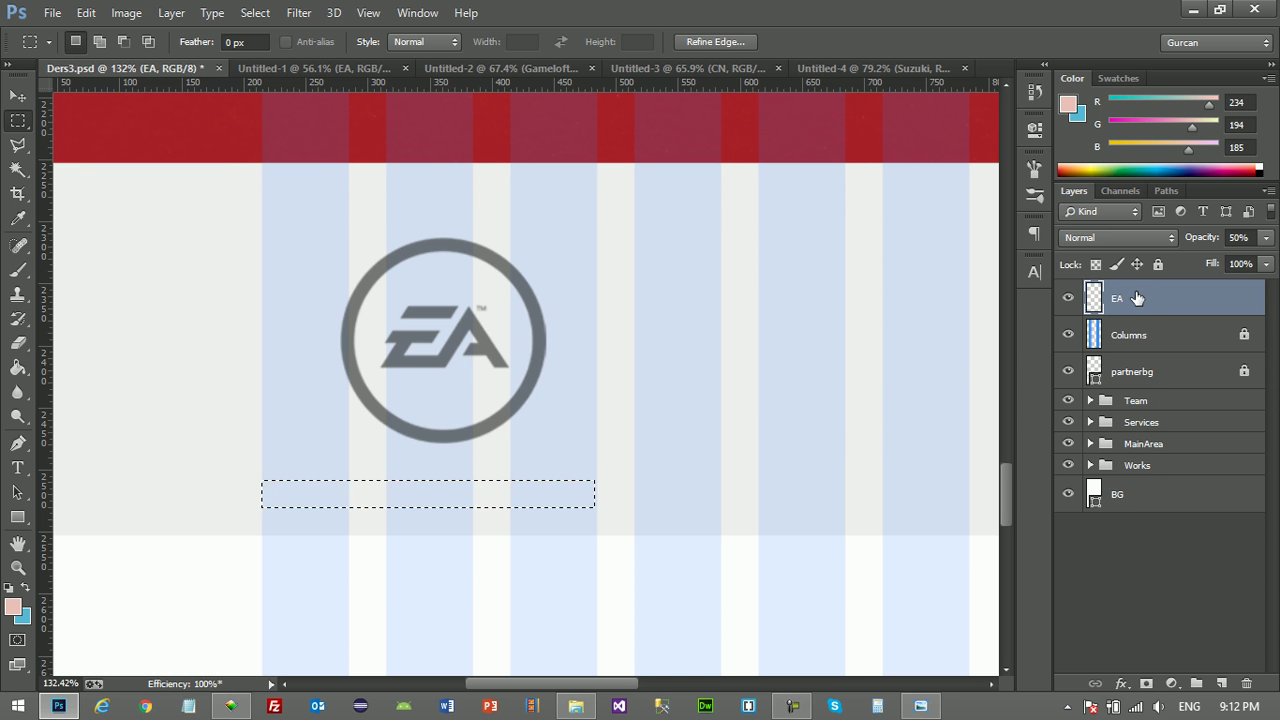
{"action": "left_click", "coordinate": [18, 96]}
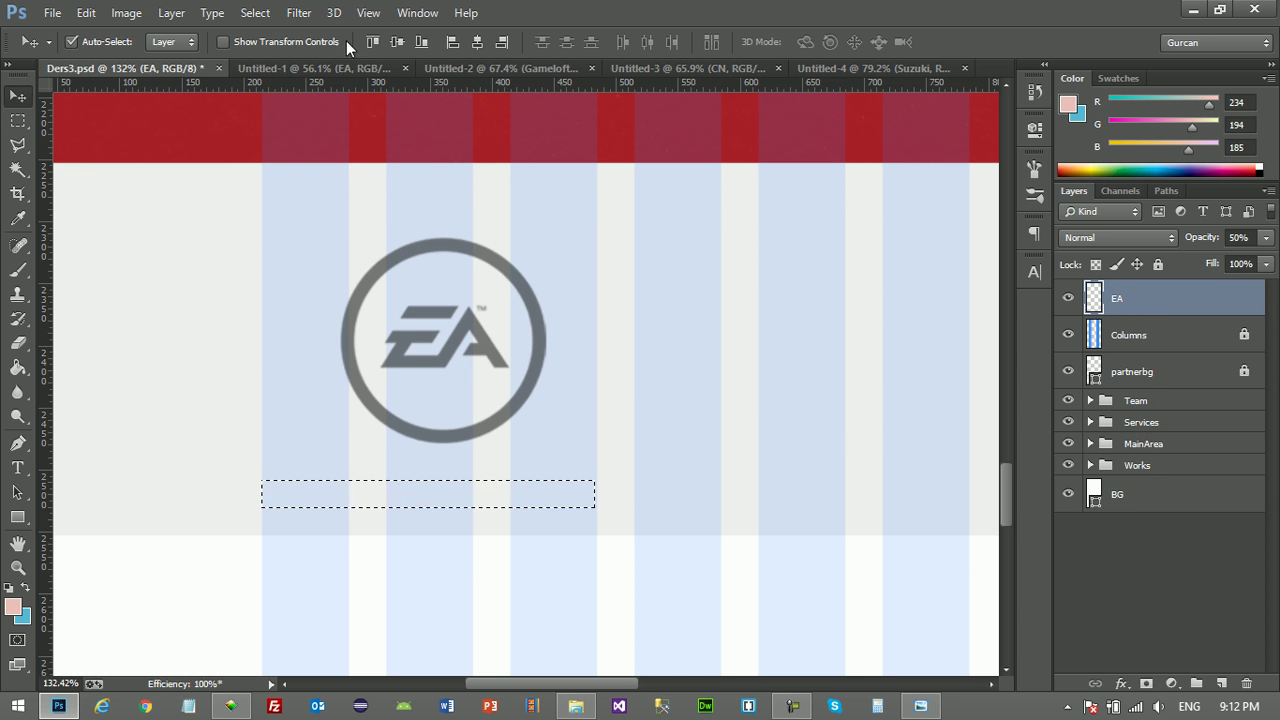
{"action": "left_click", "coordinate": [477, 42]}
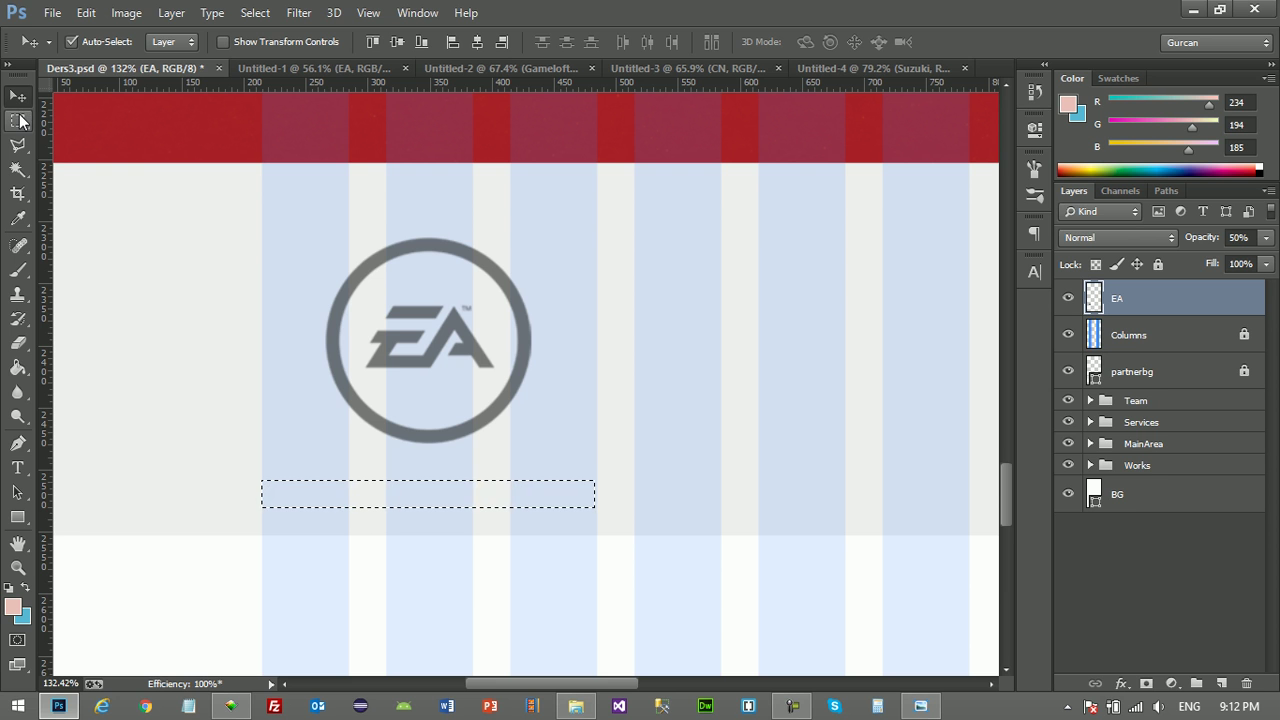
{"action": "left_click", "coordinate": [100, 229]}
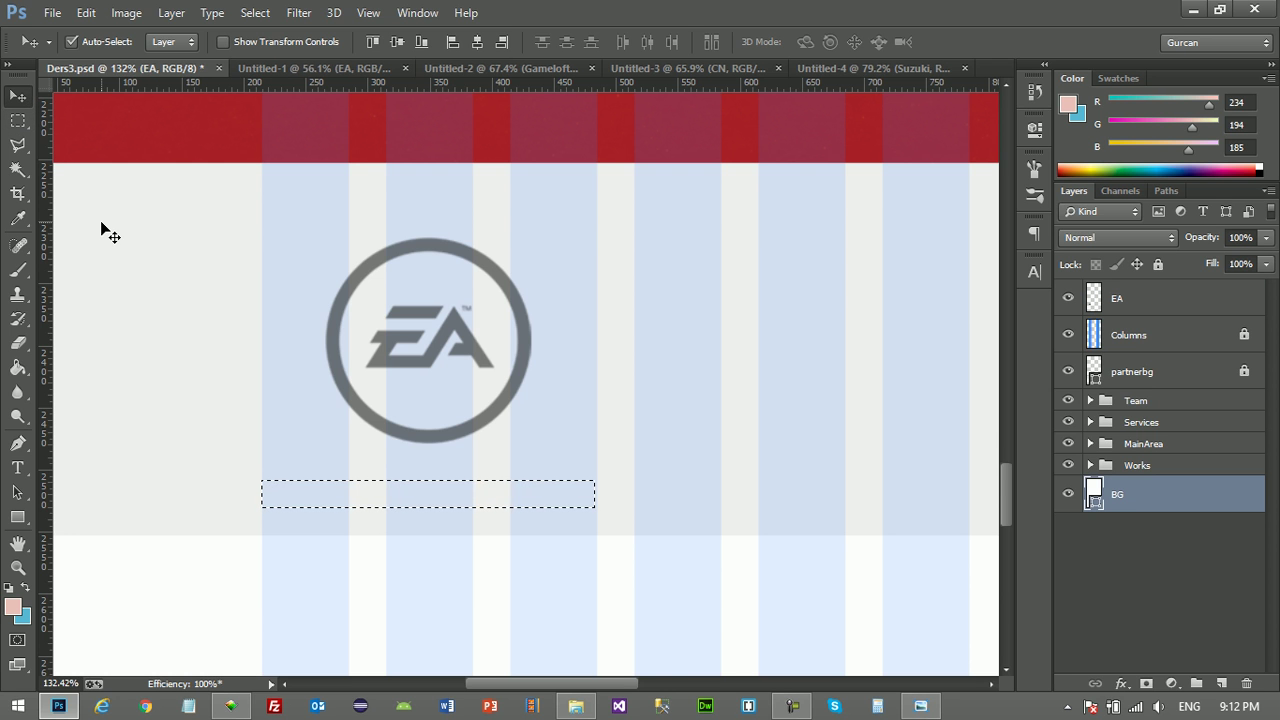
{"action": "left_click", "coordinate": [20, 120]}
{"action": "left_click", "coordinate": [126, 271]}
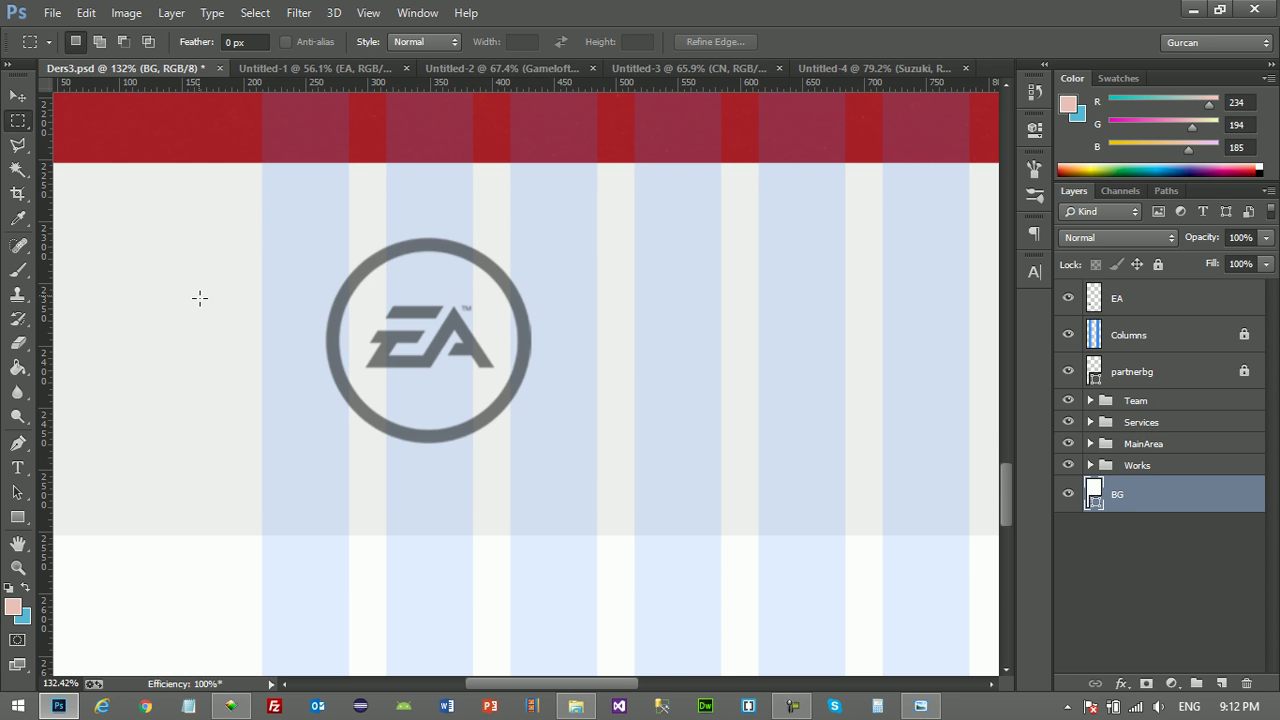
Bring up the Untitled-2 document holding the Gameloft logo.
{"action": "scroll", "coordinate": [200, 298], "scroll_direction": "down", "scroll_amount": 1}
{"action": "scroll", "coordinate": [200, 298], "scroll_direction": "down", "scroll_amount": 1}
{"action": "scroll", "coordinate": [200, 298], "scroll_direction": "down", "scroll_amount": 1}
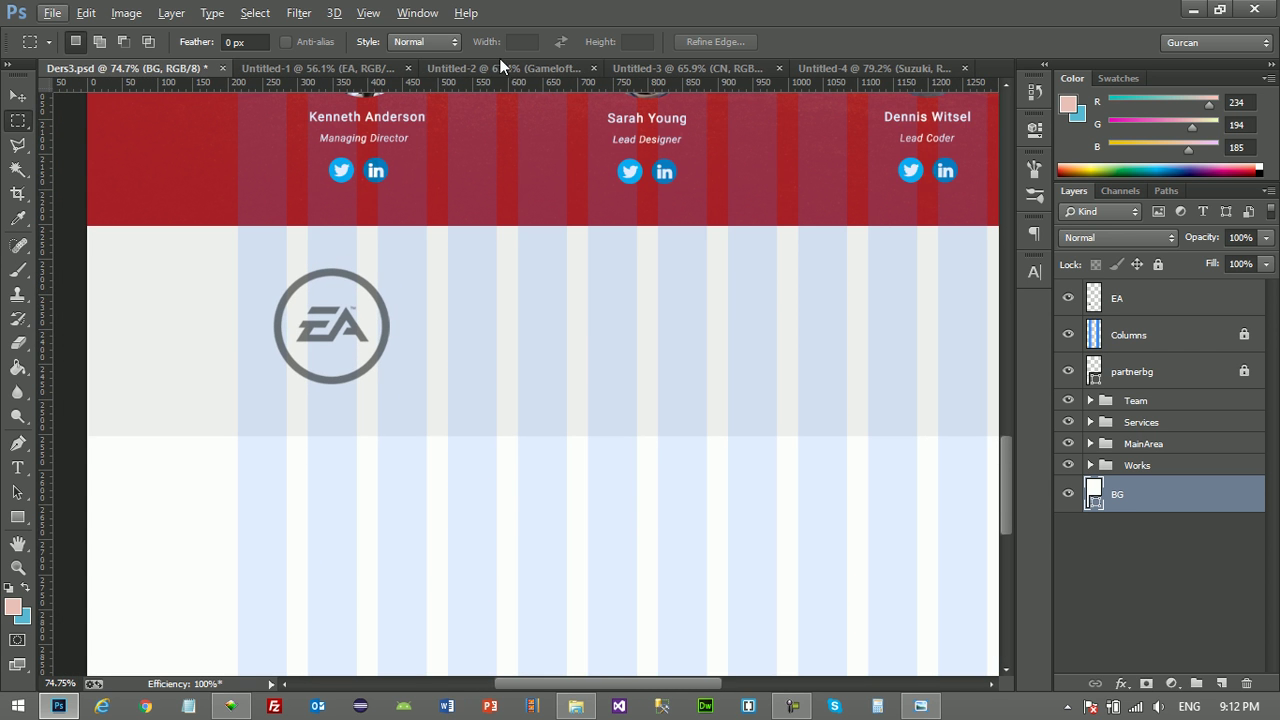
{"action": "left_click", "coordinate": [500, 67]}
{"action": "left_click", "coordinate": [18, 96]}
Add the Gameloft logo to Ders3.psd, stack its layer above EA, and set it beside EA.
{"action": "mouse_move", "coordinate": [503, 372]}
{"action": "left_mouse_down"}
{"action": "mouse_move", "coordinate": [178, 75]}
{"action": "mouse_move", "coordinate": [552, 346]}
{"action": "mouse_move", "coordinate": [536, 324]}
{"action": "left_mouse_up"}
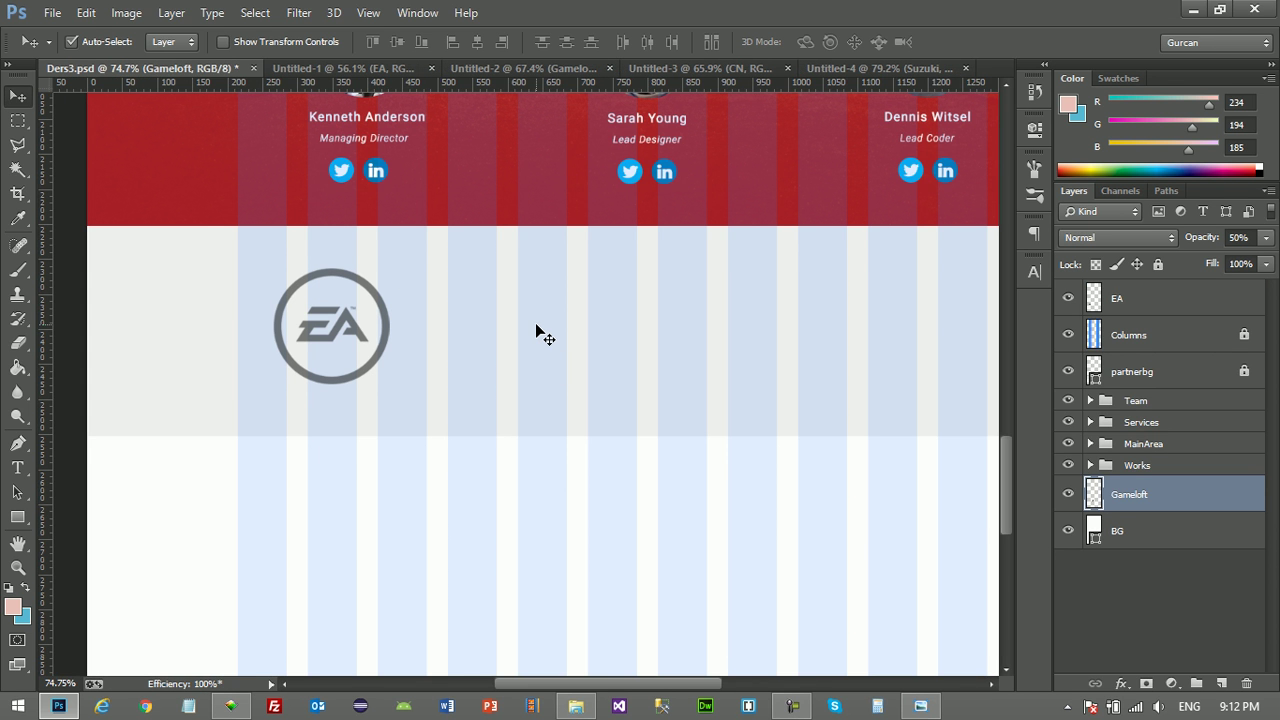
{"action": "left_click_drag", "start_coordinate": [1168, 494], "coordinate": [1147, 292]}
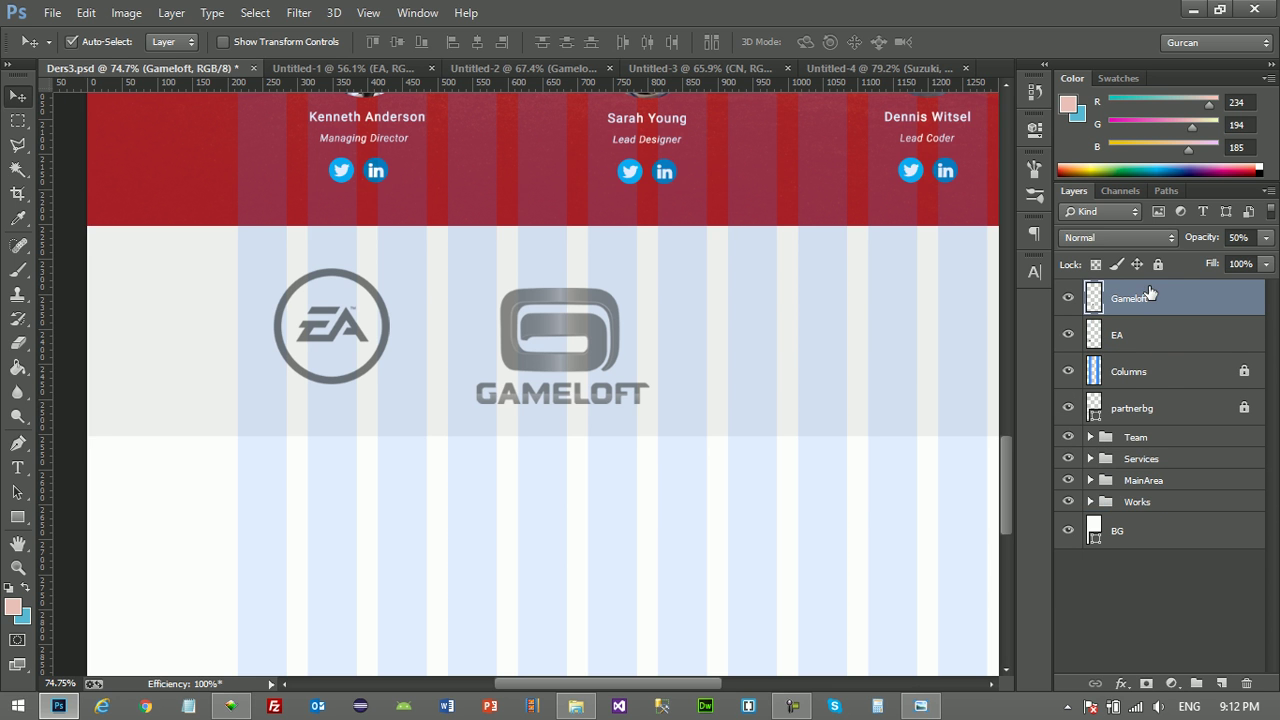
{"action": "left_click_drag", "start_coordinate": [548, 324], "coordinate": [549, 309]}
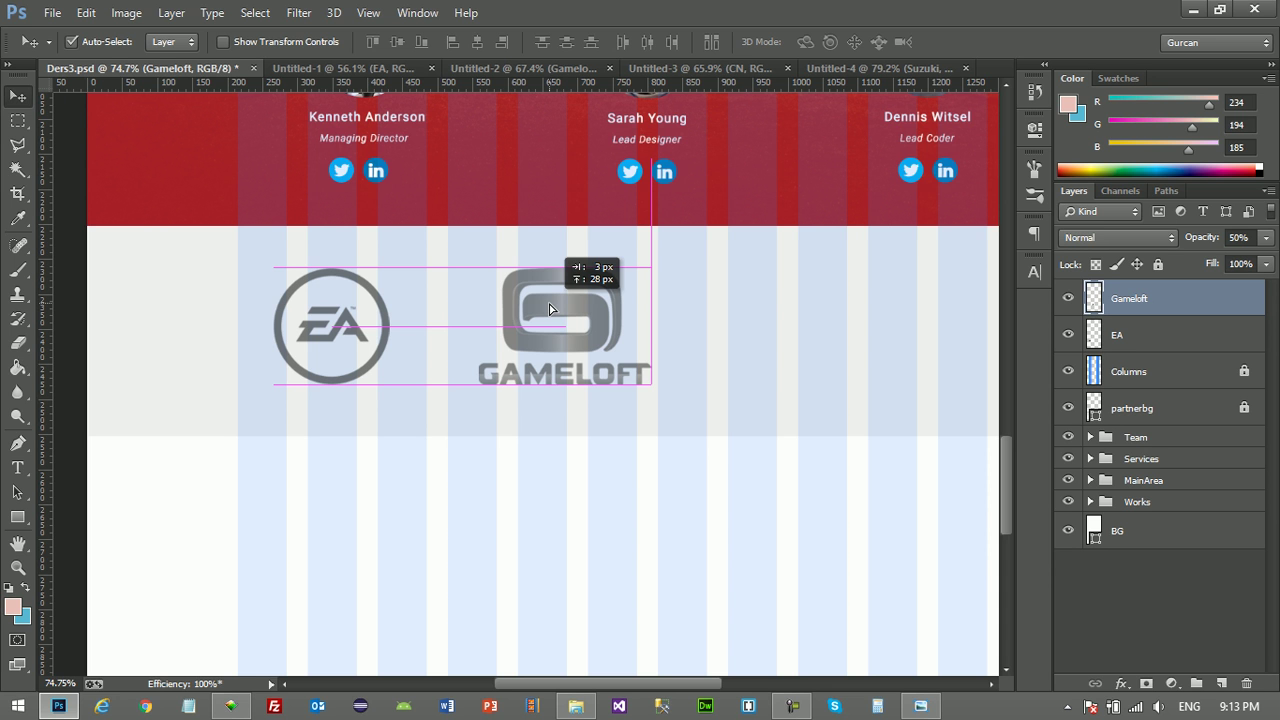
{"action": "left_click_drag", "start_coordinate": [549, 309], "coordinate": [548, 301]}
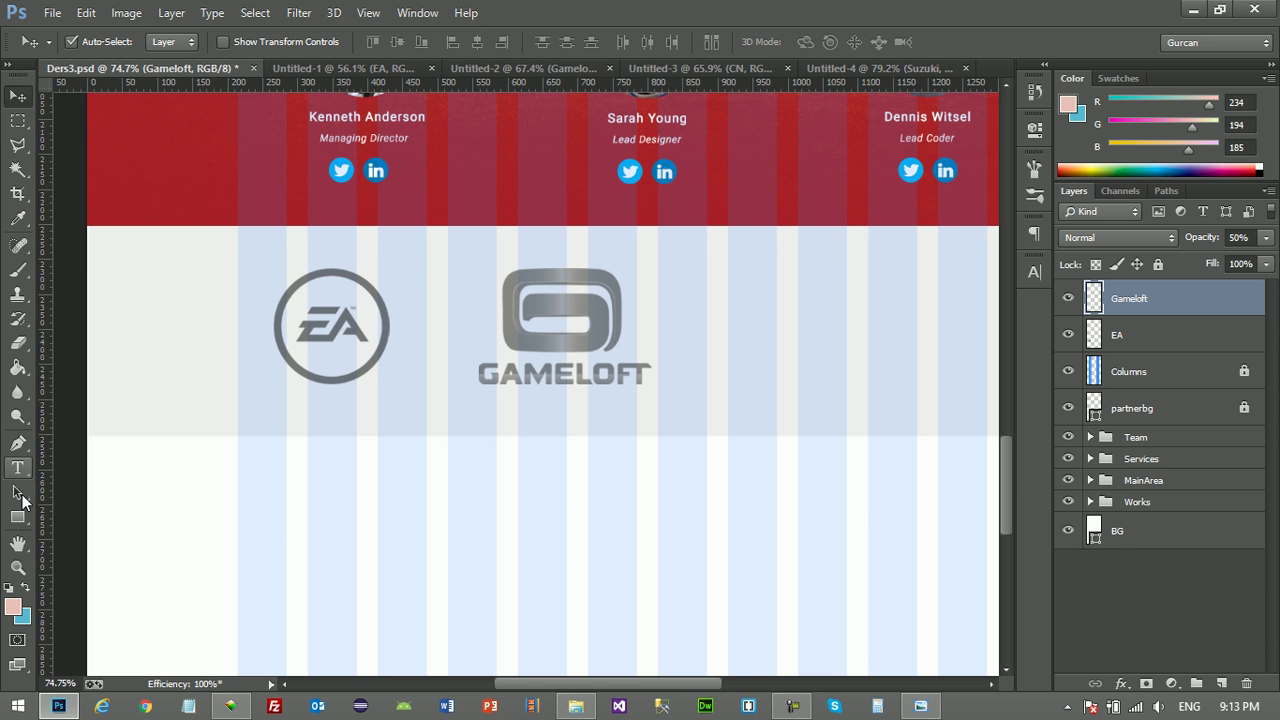
{"action": "left_click", "coordinate": [18, 120]}
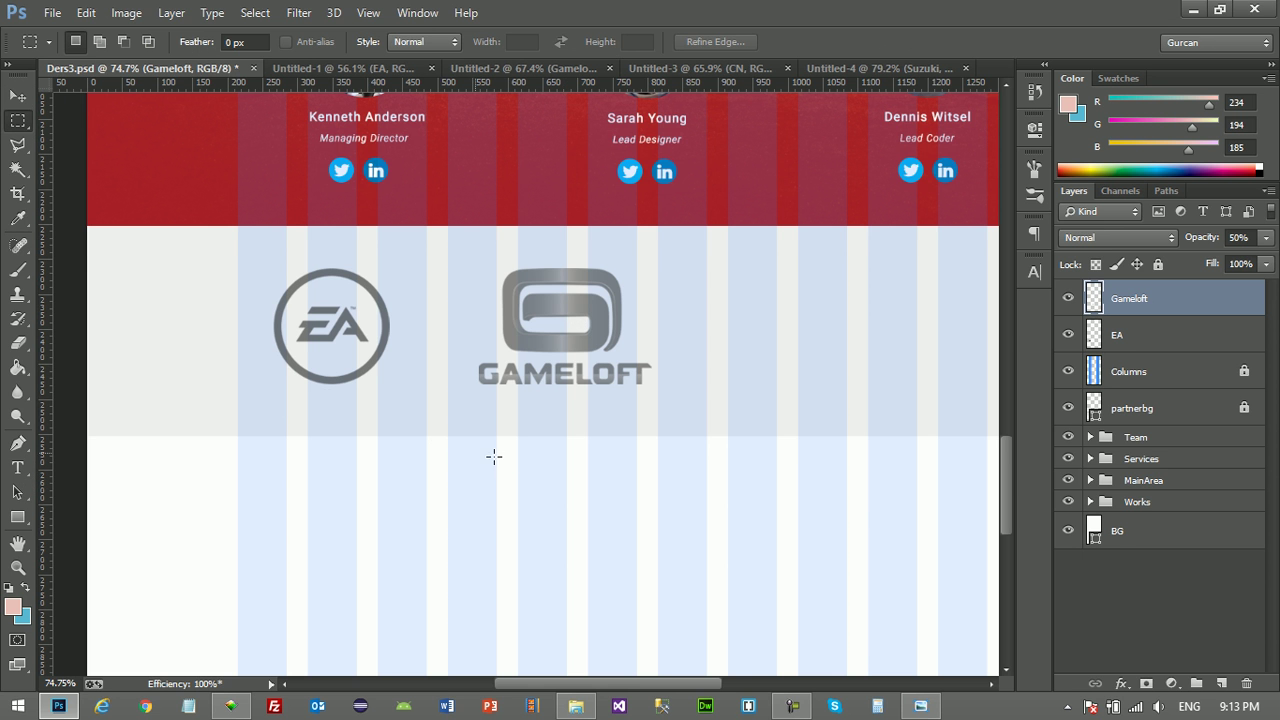
Centre the Gameloft logo horizontally over a column-span selection beneath it, then deselect.
{"action": "key", "text": "super"}
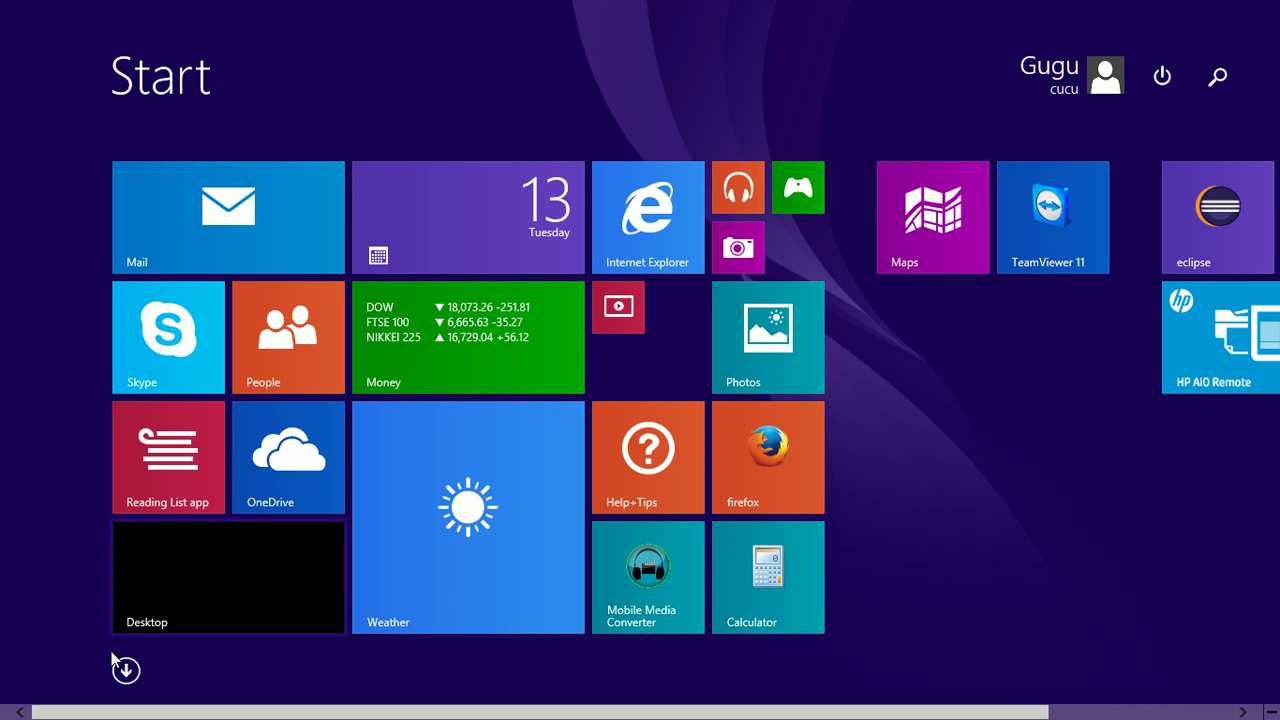
{"action": "left_click", "coordinate": [168, 626]}
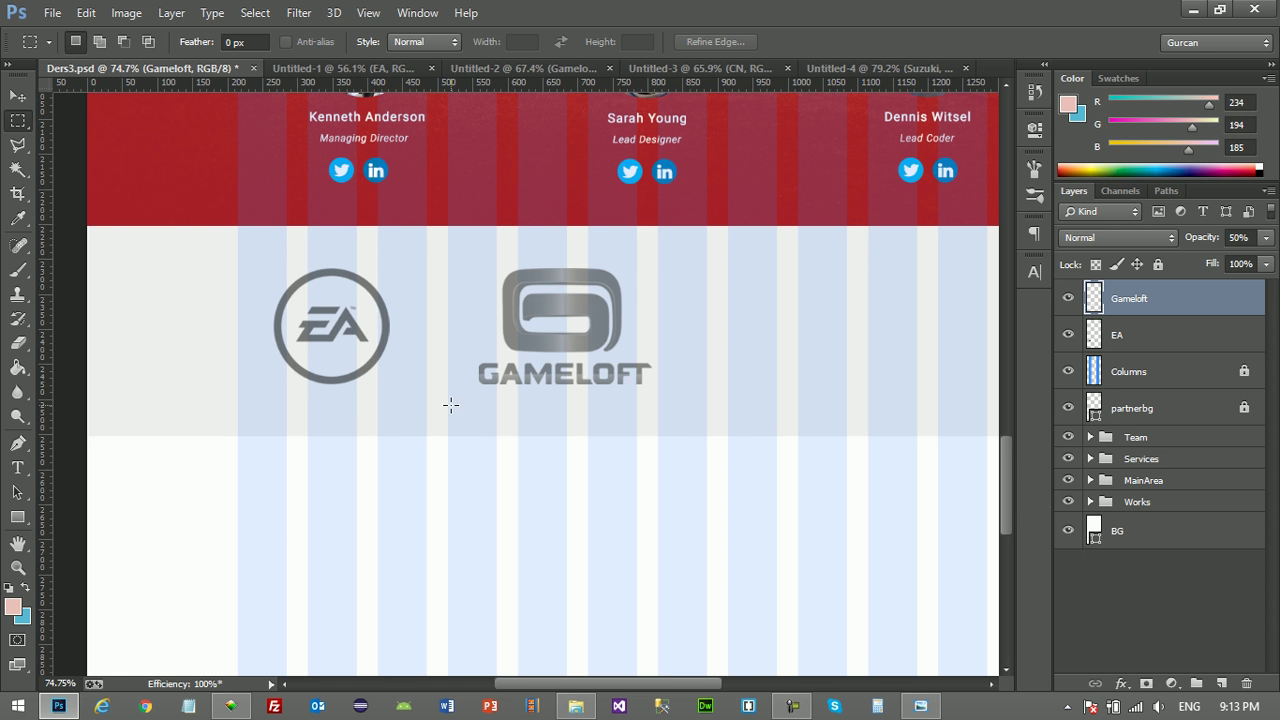
{"action": "scroll", "coordinate": [477, 427], "scroll_direction": "up", "scroll_amount": 5}
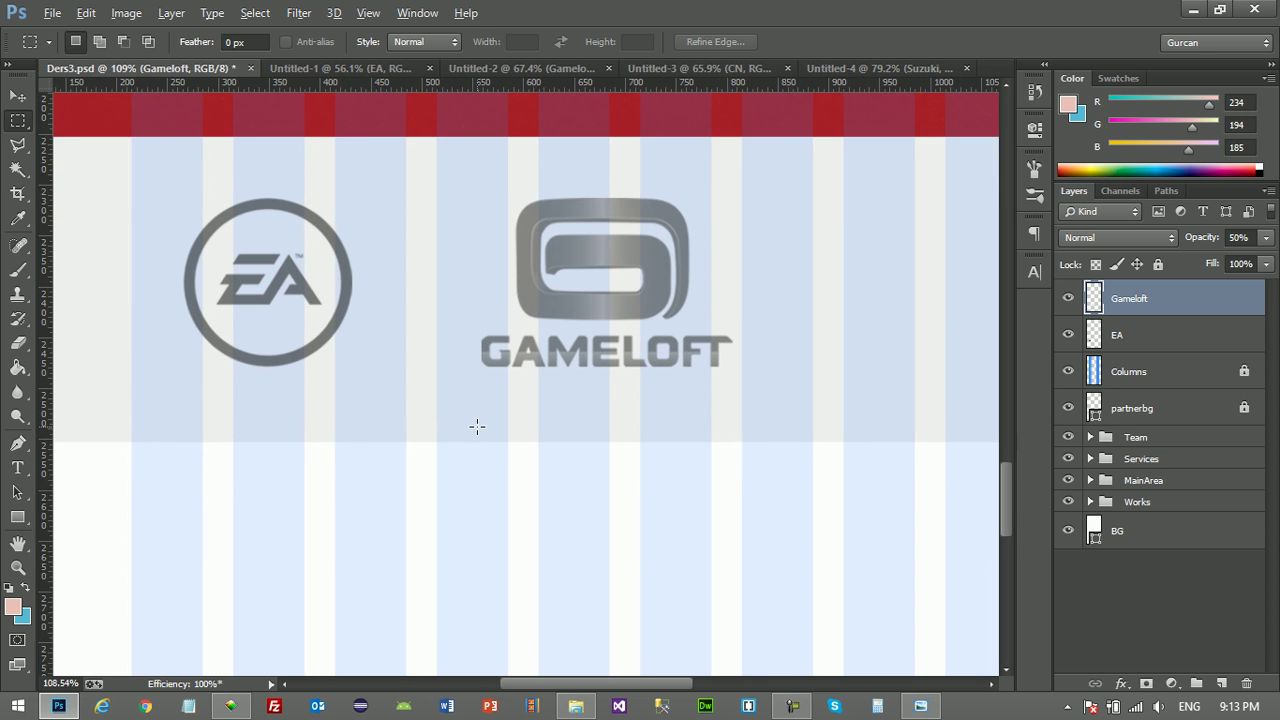
{"action": "key", "text": "alt"}
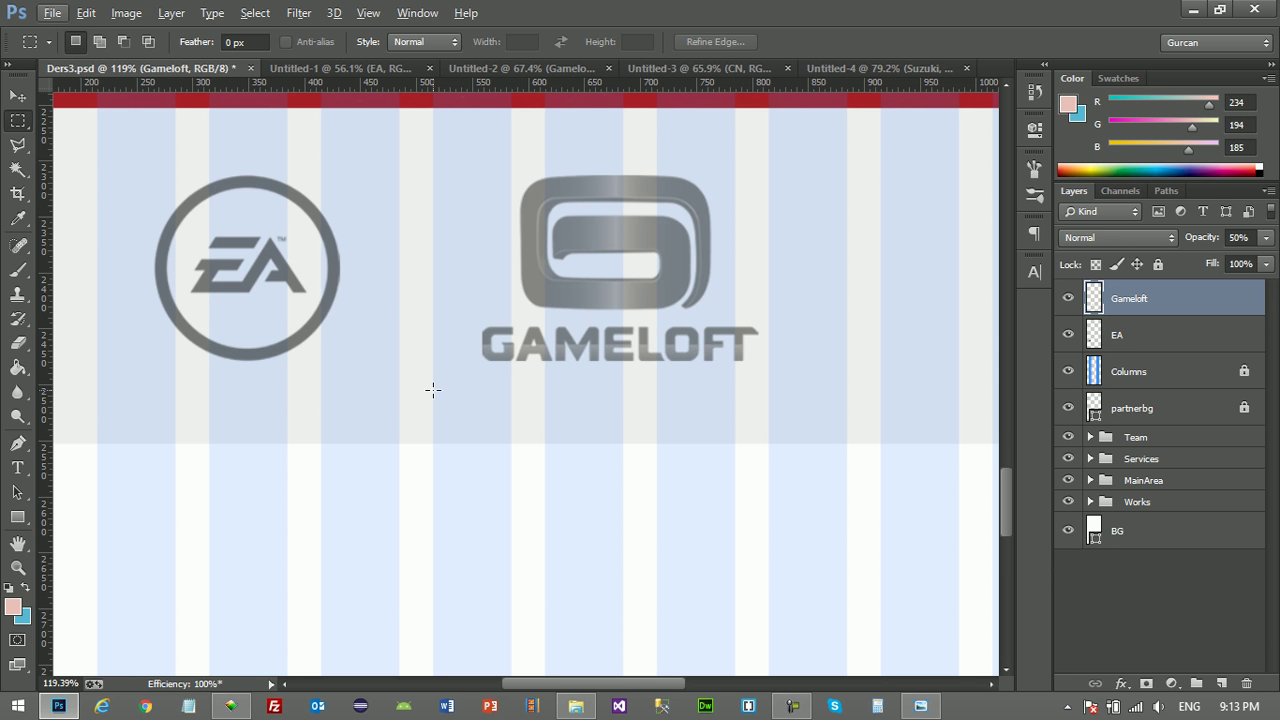
{"action": "left_click_drag", "start_coordinate": [432, 389], "coordinate": [676, 412]}
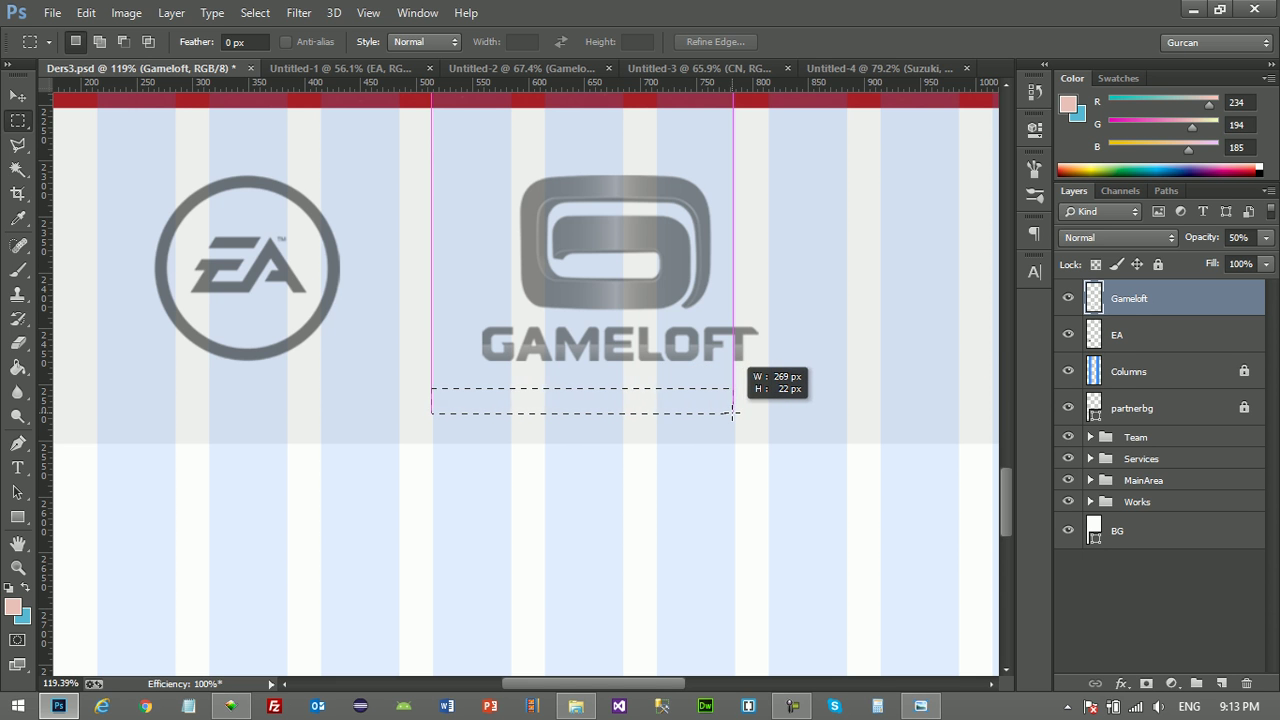
{"action": "left_click_drag", "start_coordinate": [676, 412], "coordinate": [732, 418]}
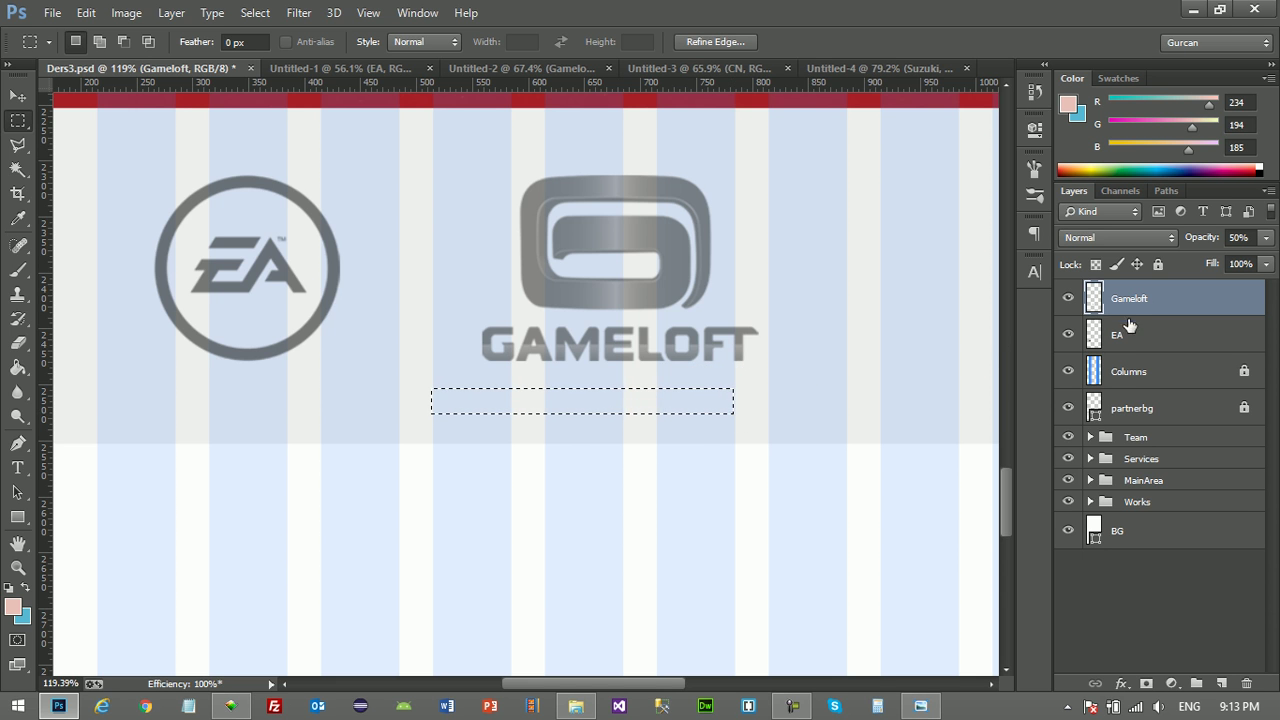
{"action": "left_click", "coordinate": [17, 95]}
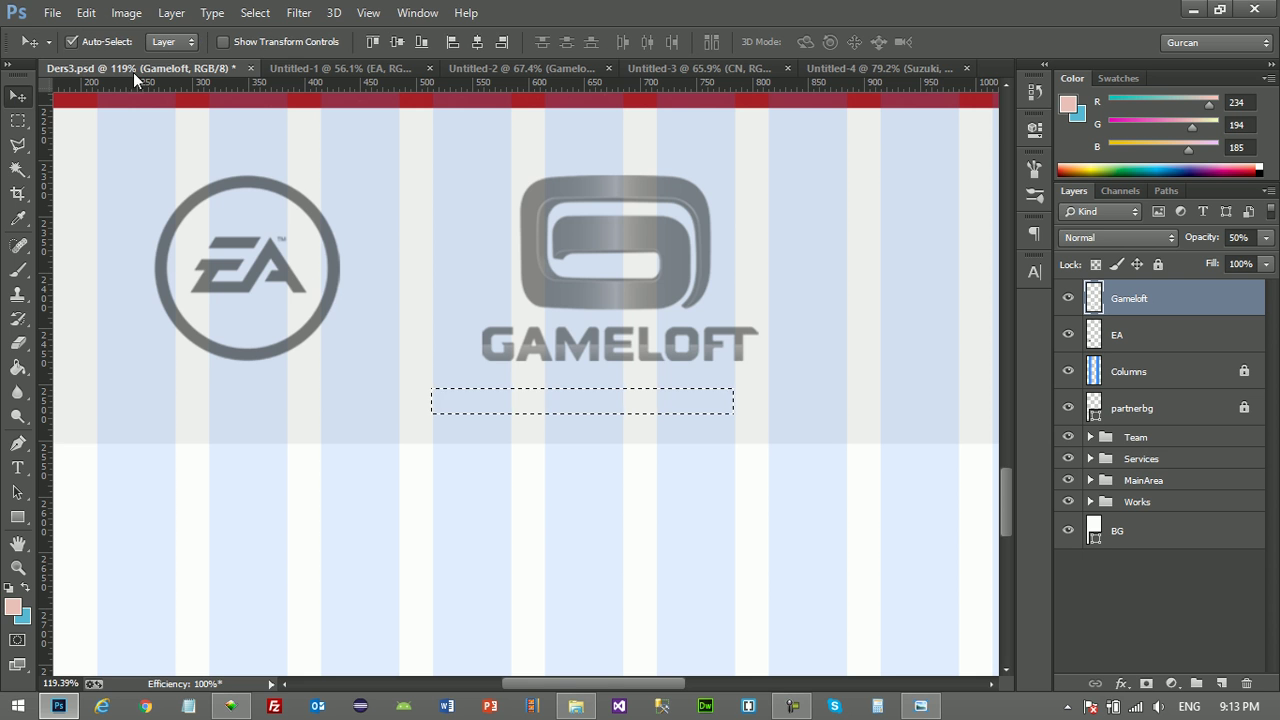
{"action": "left_click", "coordinate": [478, 43]}
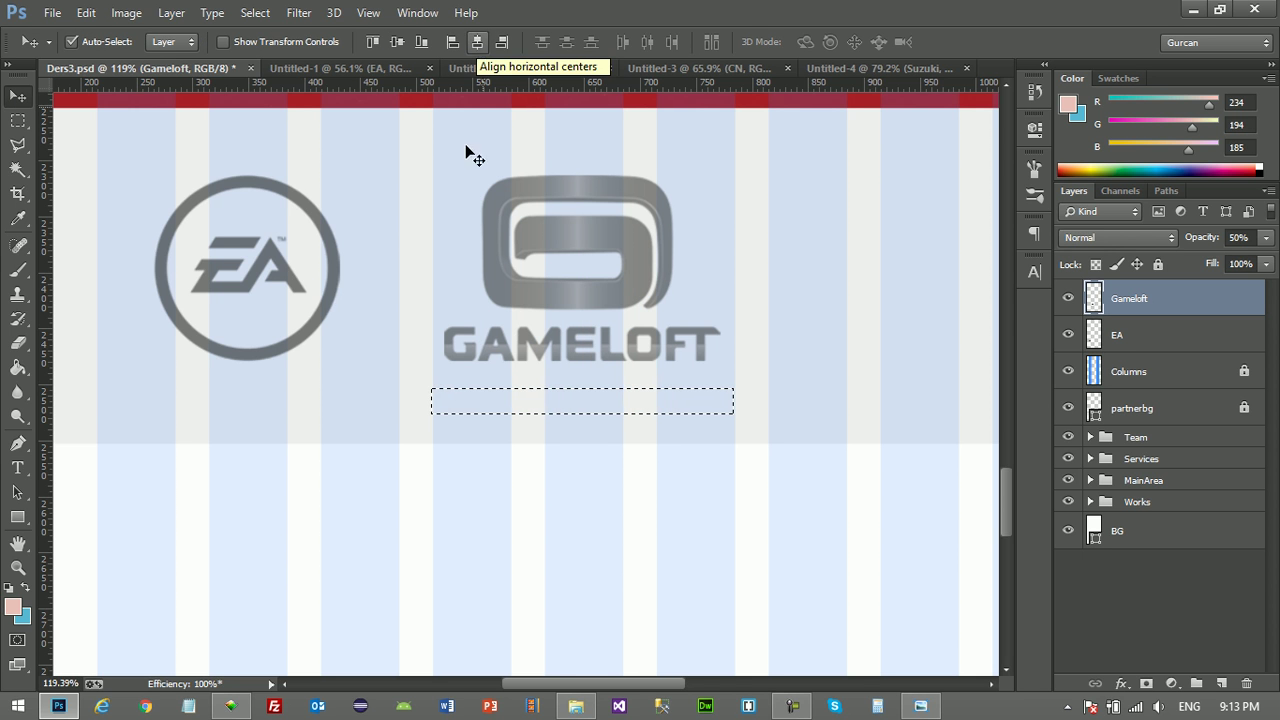
{"action": "left_click", "coordinate": [22, 127]}
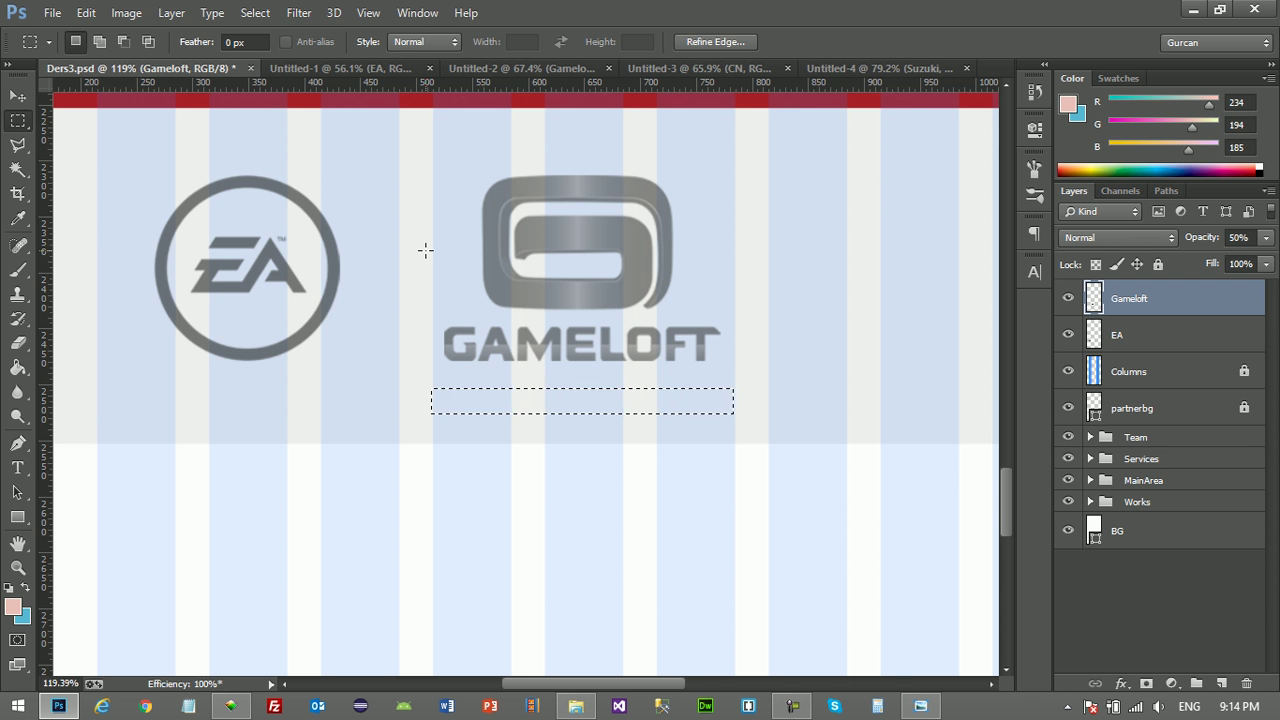
{"action": "left_click", "coordinate": [425, 250]}
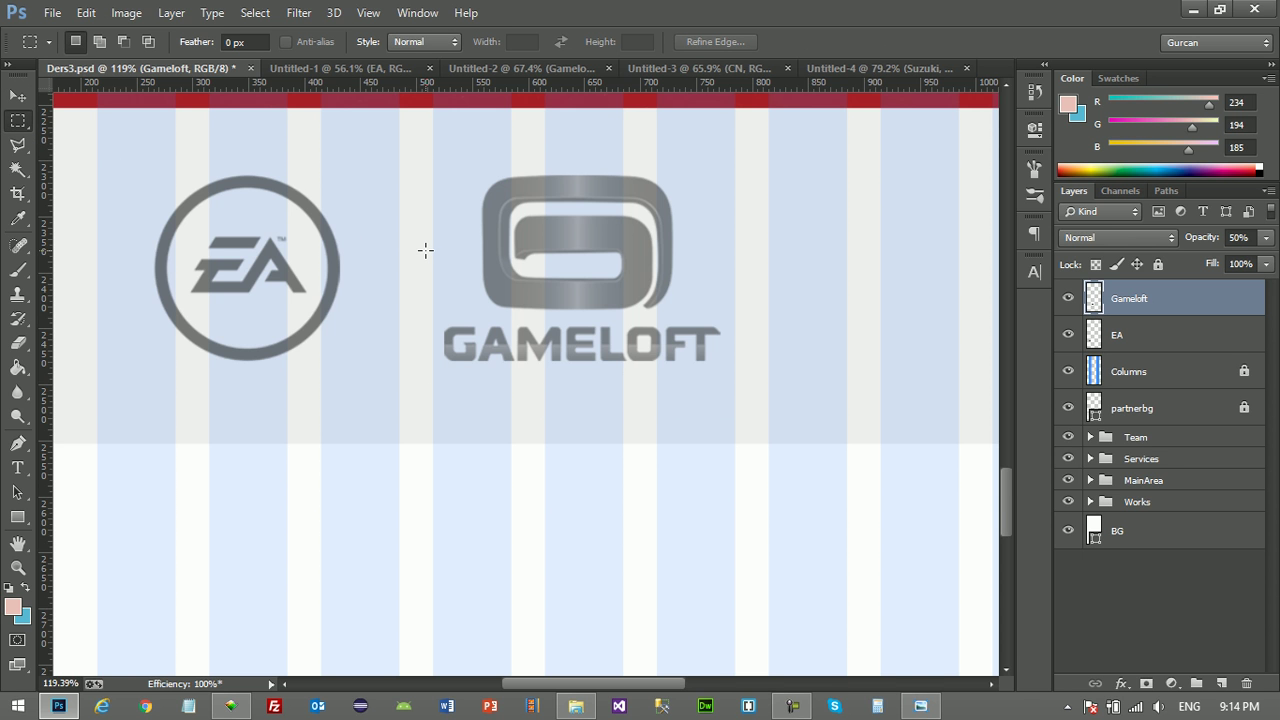
Zoom out and bring up the document holding the Cartoon Network logo.
{"action": "scroll", "coordinate": [425, 250], "scroll_direction": "down", "scroll_amount": 2}
{"action": "scroll", "coordinate": [425, 250], "scroll_direction": "down", "scroll_amount": 1}
{"action": "scroll", "coordinate": [425, 250], "scroll_direction": "down", "scroll_amount": 1}
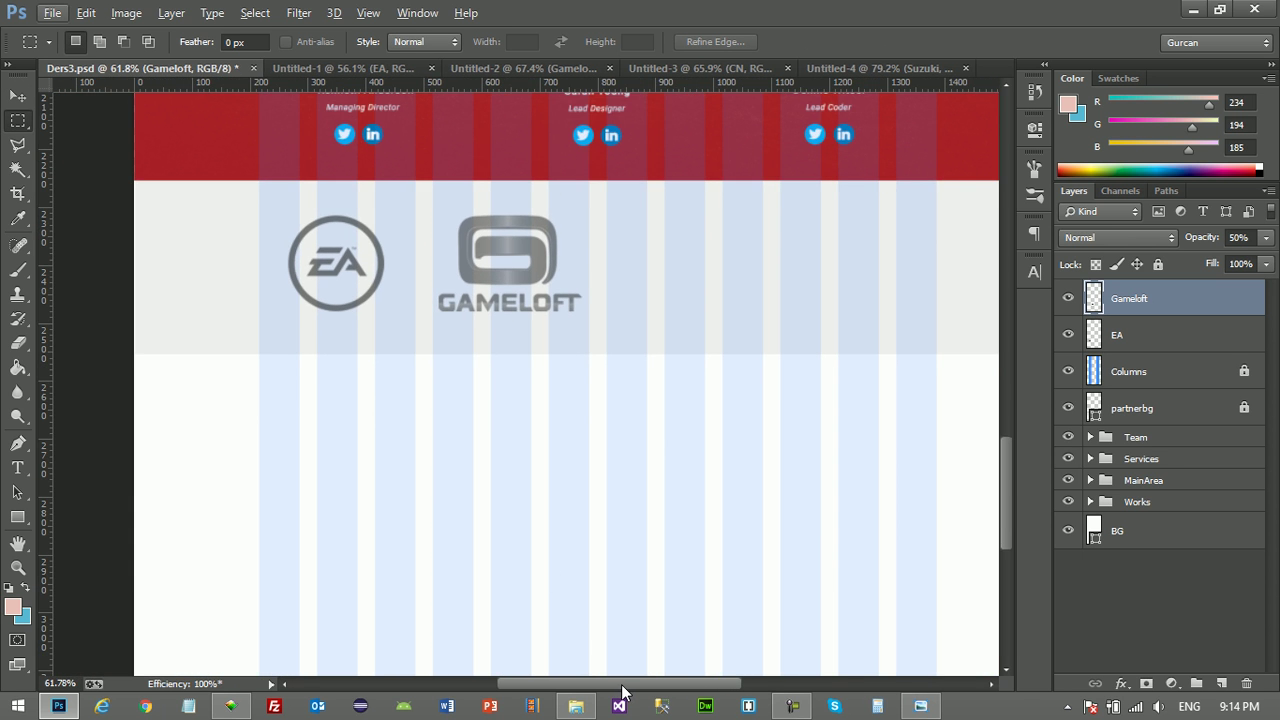
{"action": "left_click_drag", "start_coordinate": [622, 690], "coordinate": [652, 690]}
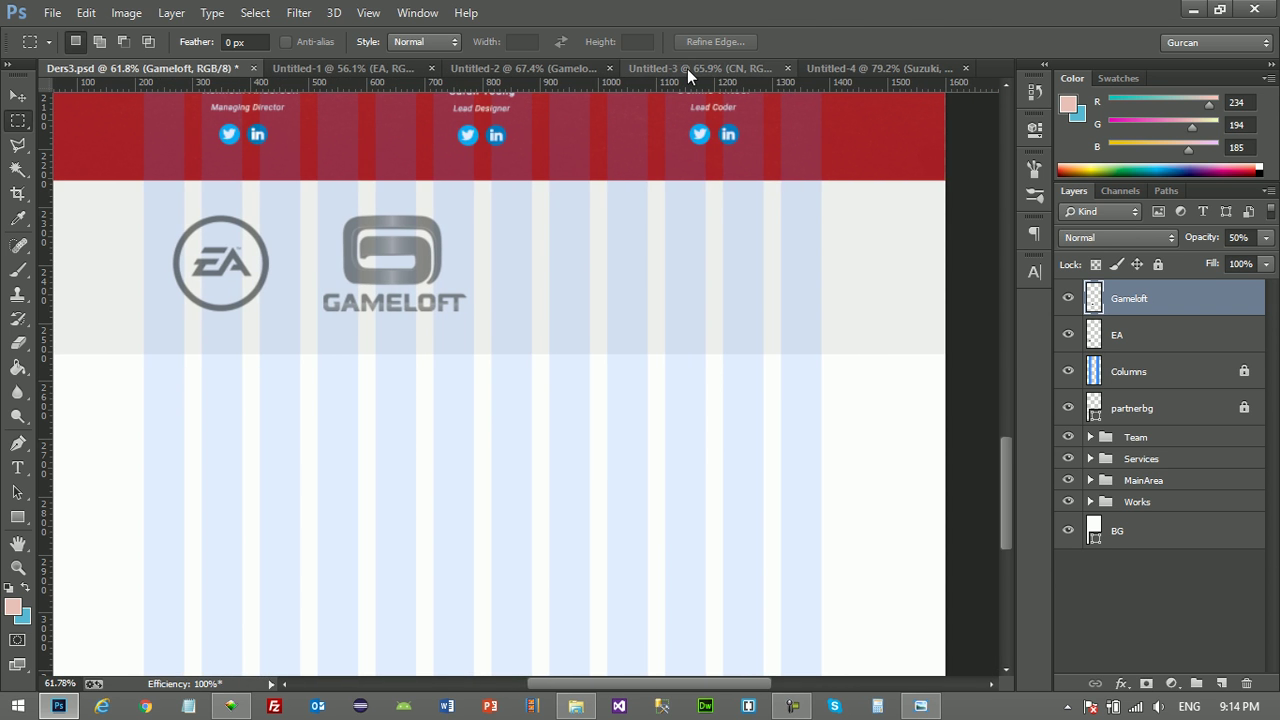
{"action": "left_click", "coordinate": [688, 68]}
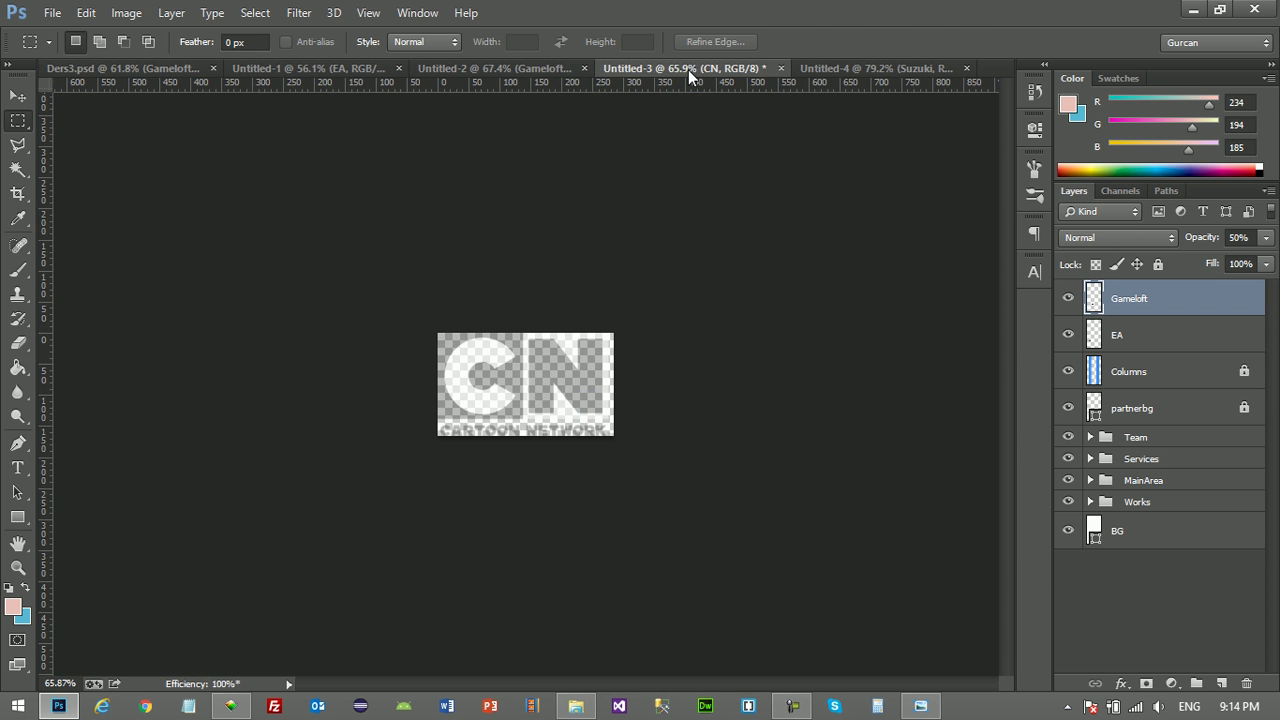
Carry the CN logo into Ders3.psd and set it just right of the Gameloft logo.
{"action": "left_click", "coordinate": [18, 96]}
{"action": "mouse_move", "coordinate": [516, 349]}
{"action": "left_mouse_down"}
{"action": "mouse_move", "coordinate": [118, 72]}
{"action": "mouse_move", "coordinate": [562, 270]}
{"action": "left_mouse_up"}
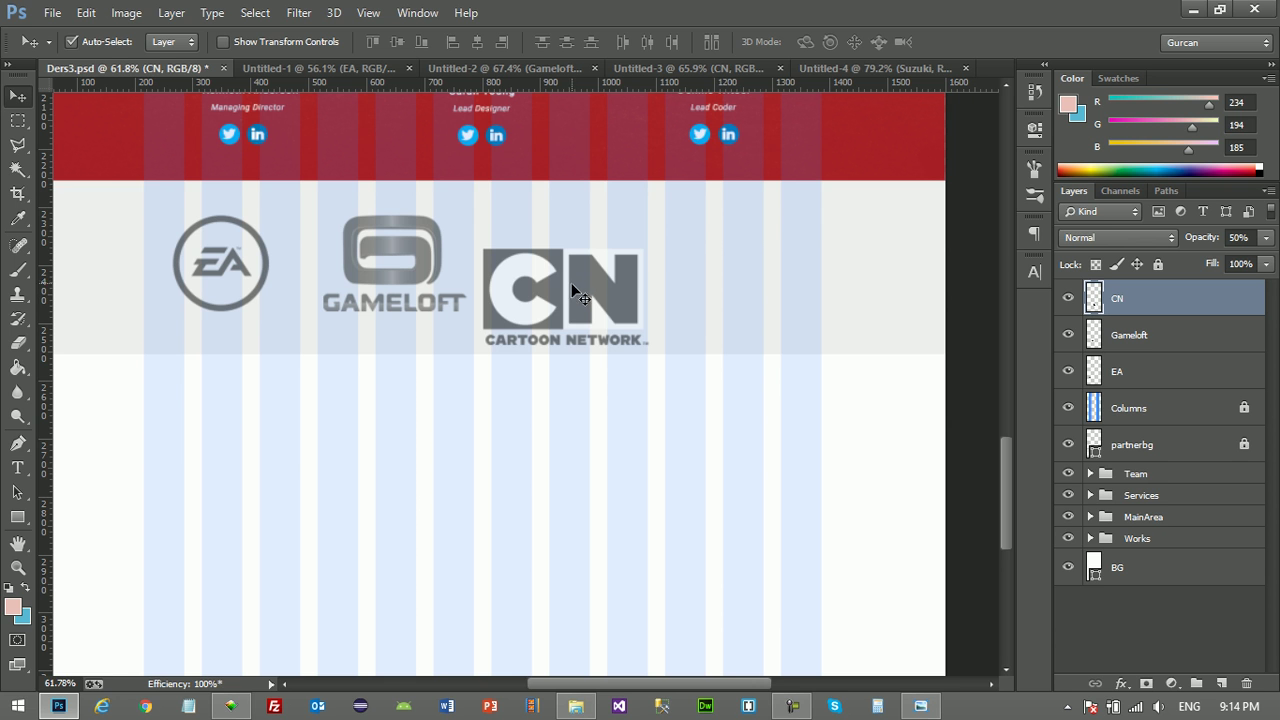
{"action": "left_click_drag", "start_coordinate": [575, 287], "coordinate": [602, 256]}
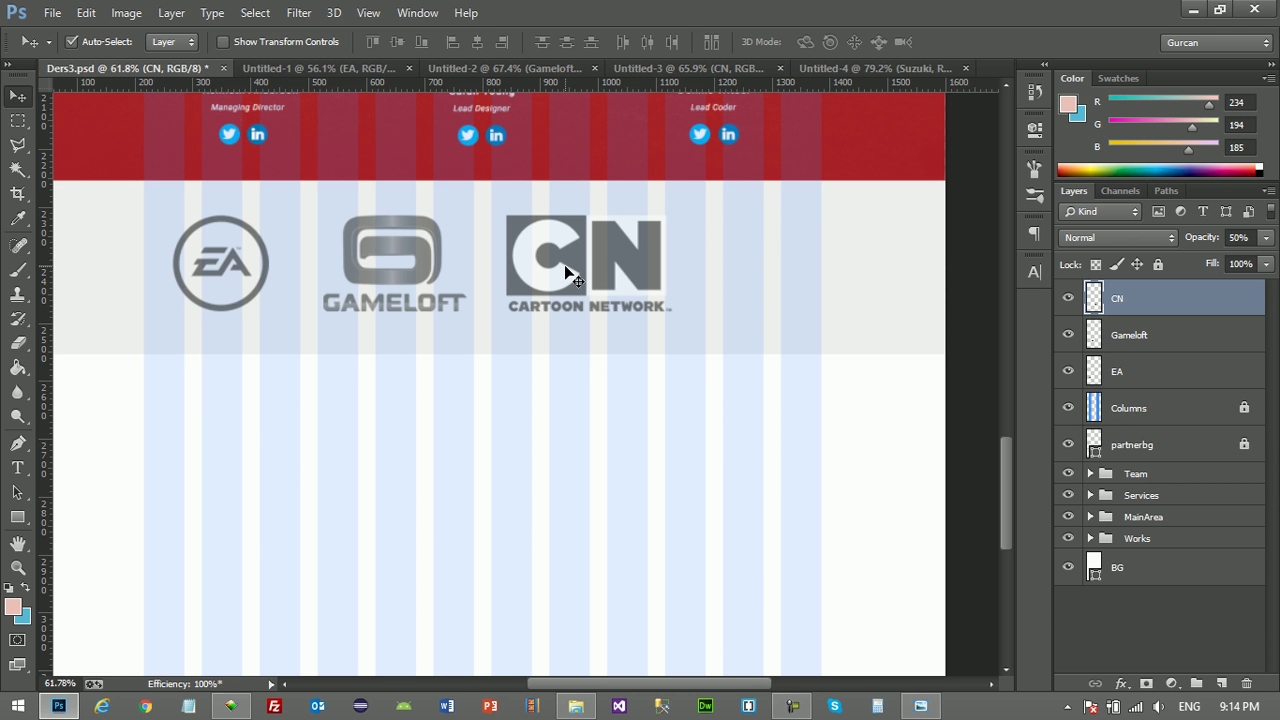
Centre the CN logo horizontally over a roughly 271 px column-span selection, then deselect.
{"action": "left_click", "coordinate": [18, 120]}
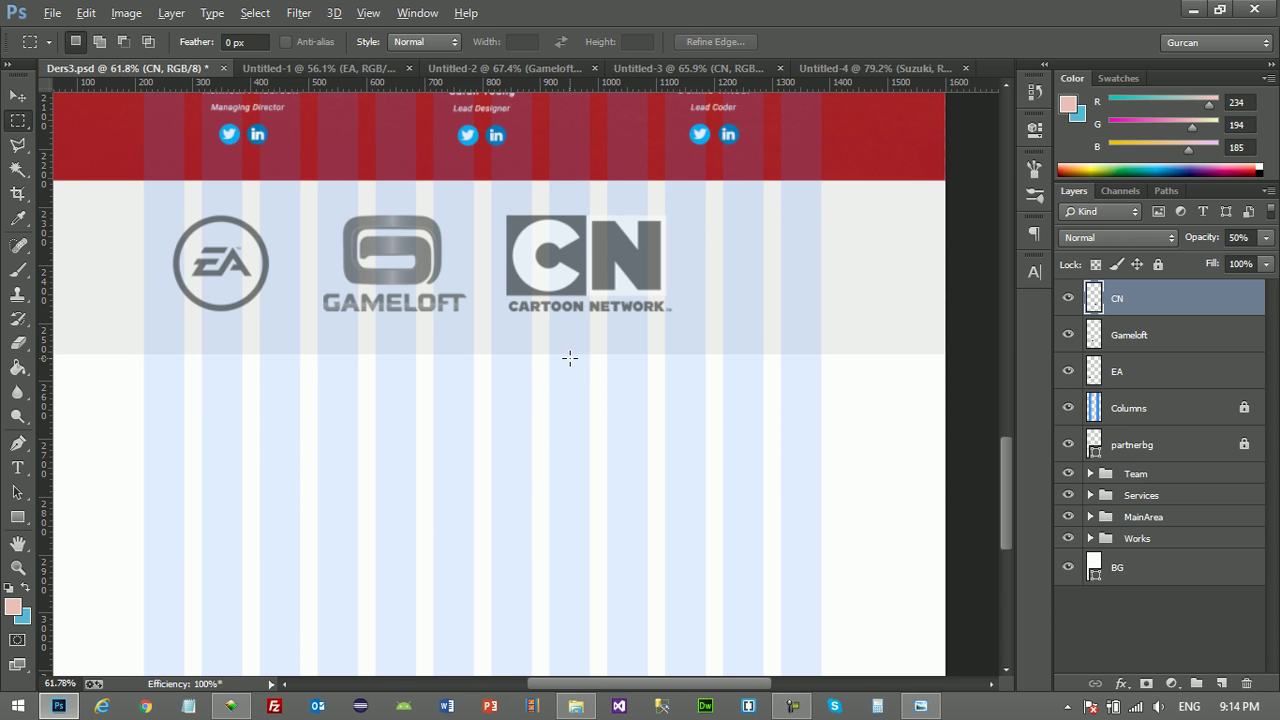
{"action": "scroll", "coordinate": [570, 357], "scroll_direction": "up", "scroll_amount": 1}
{"action": "scroll", "coordinate": [570, 357], "scroll_direction": "up", "scroll_amount": 3}
{"action": "scroll", "coordinate": [570, 357], "scroll_direction": "up", "scroll_amount": 1}
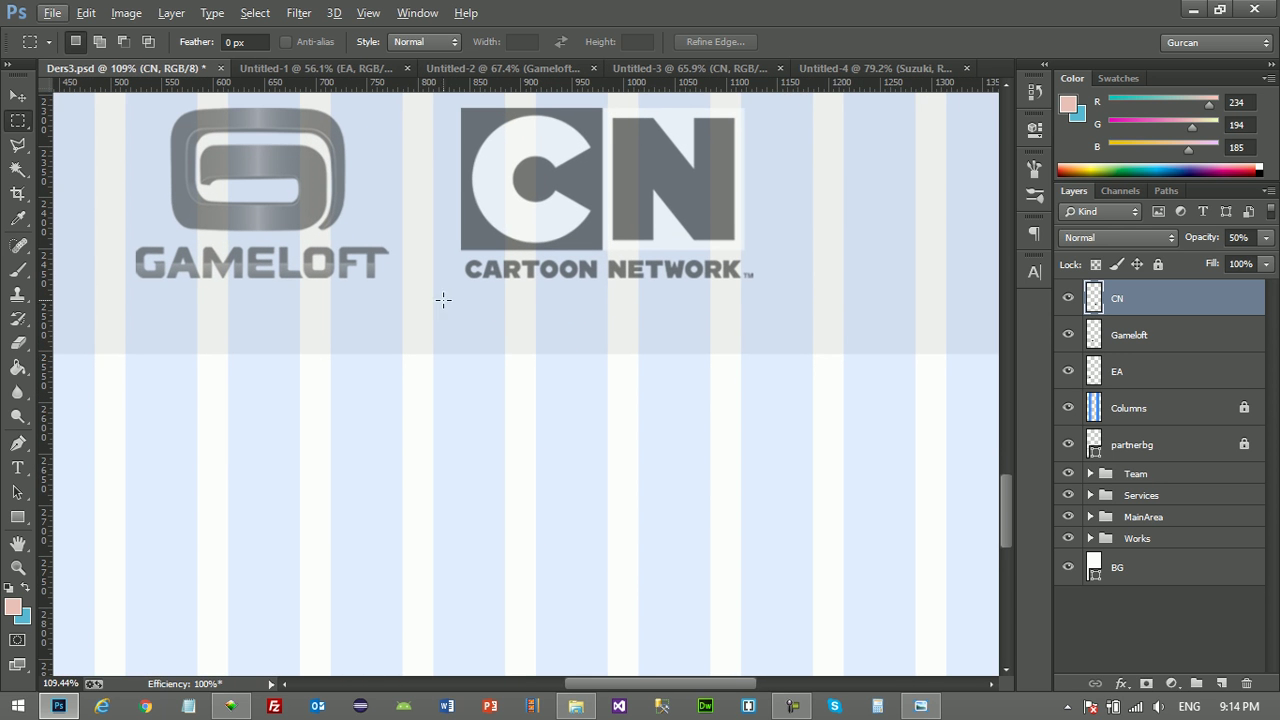
{"action": "left_click_drag", "start_coordinate": [432, 298], "coordinate": [711, 318]}
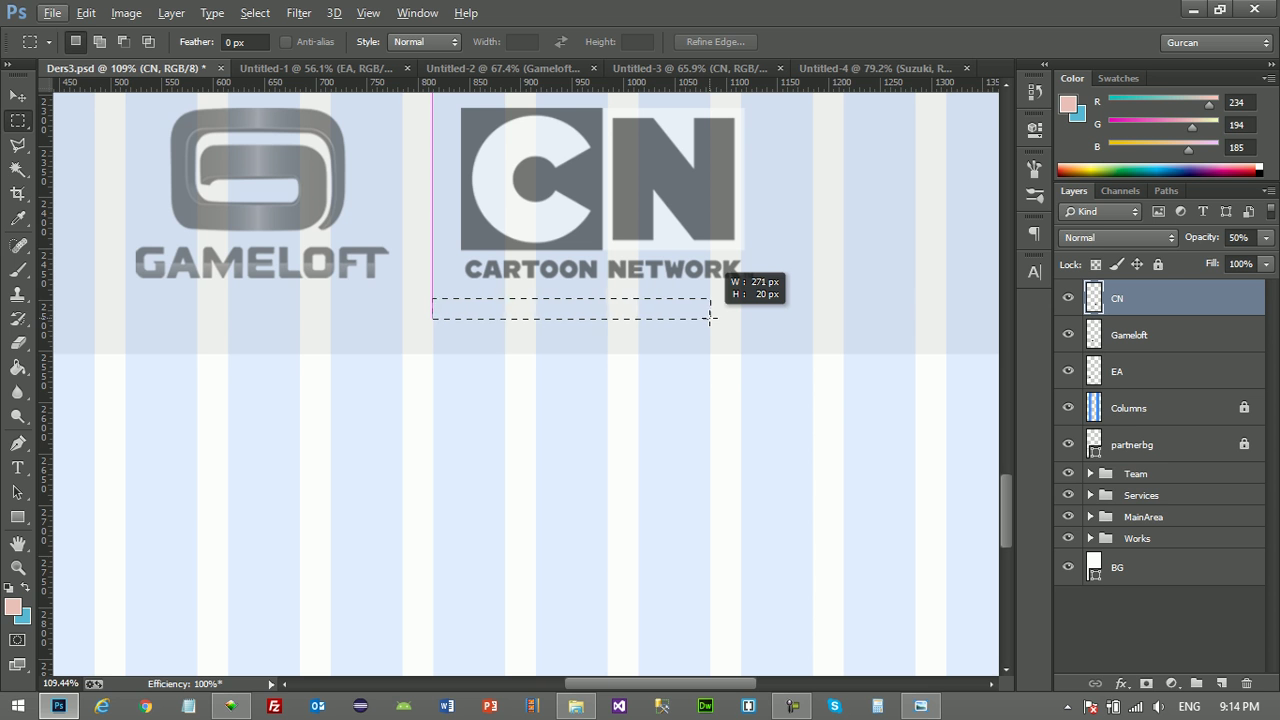
{"action": "left_click_drag", "start_coordinate": [711, 318], "coordinate": [710, 319]}
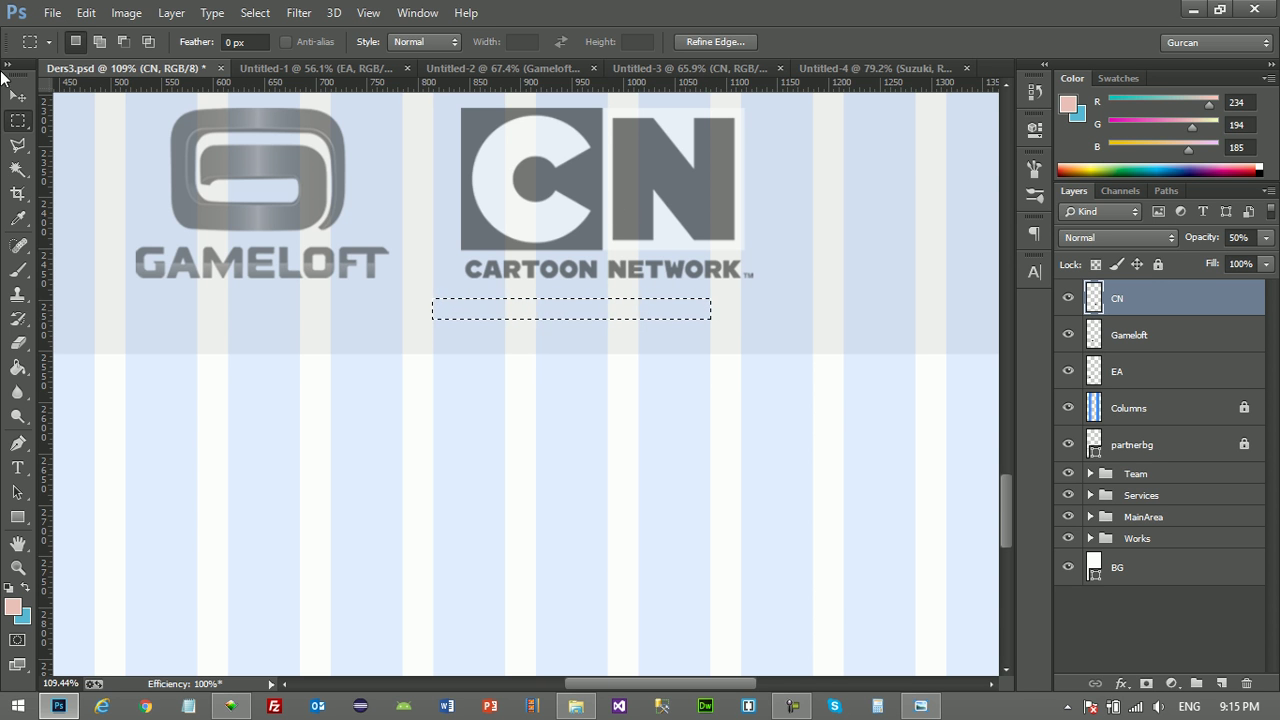
{"action": "left_click", "coordinate": [18, 96]}
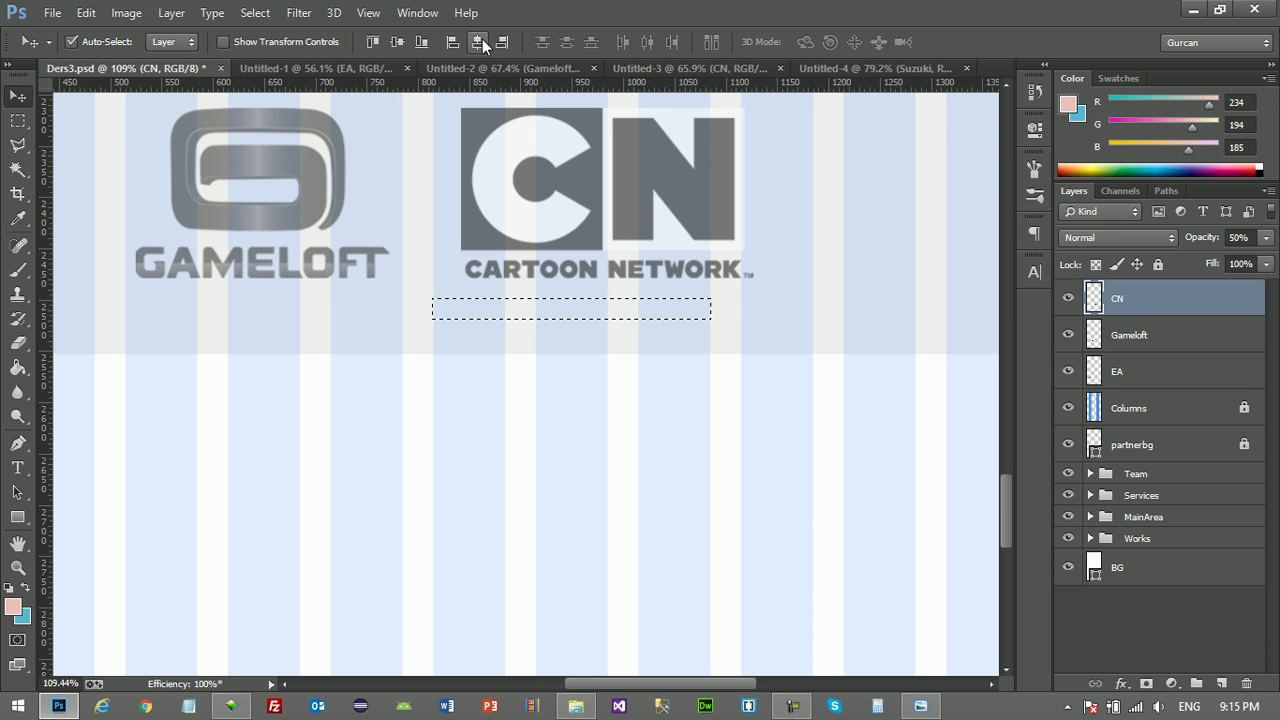
{"action": "left_click", "coordinate": [479, 42]}
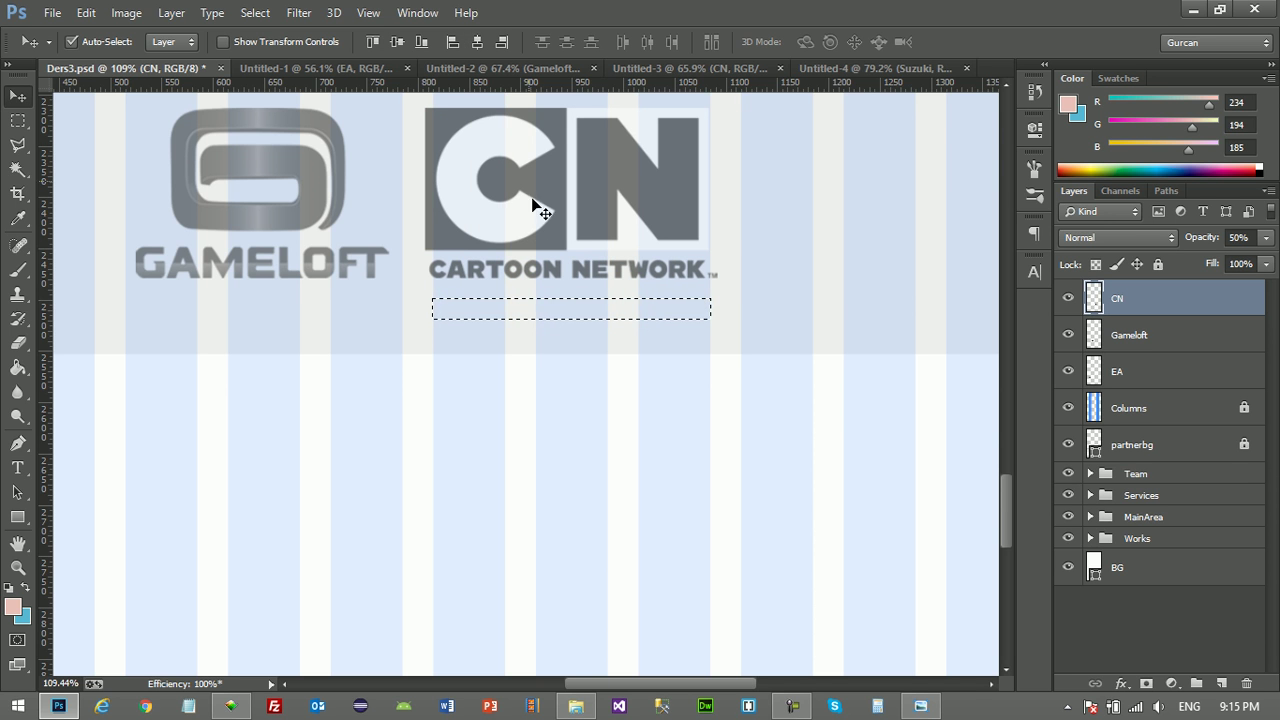
{"action": "left_click", "coordinate": [18, 120]}
{"action": "left_click", "coordinate": [358, 308]}
Zoom out and bring up the document holding the Suzuki logo.
{"action": "scroll", "coordinate": [442, 305], "scroll_direction": "down", "scroll_amount": 3}
{"action": "scroll", "coordinate": [442, 305], "scroll_direction": "down", "scroll_amount": 2}
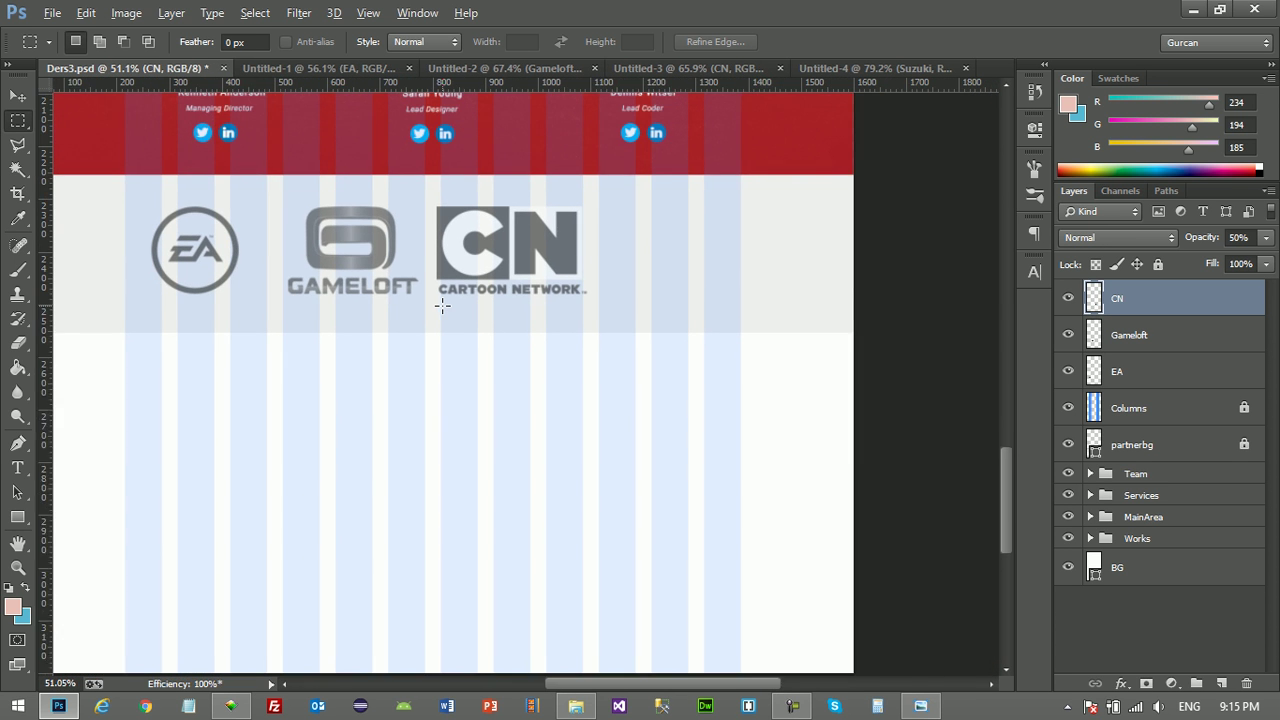
{"action": "scroll", "coordinate": [442, 305], "scroll_direction": "down", "scroll_amount": 2}
{"action": "left_click_drag", "start_coordinate": [690, 688], "coordinate": [725, 668]}
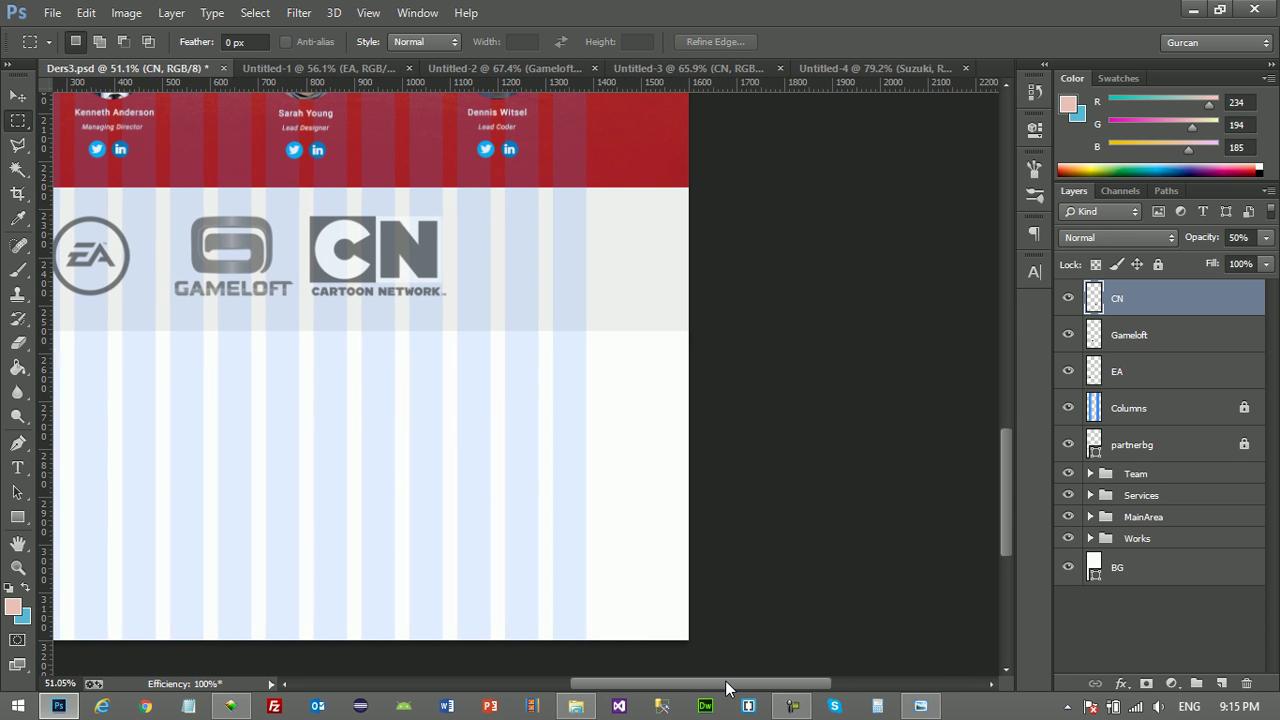
{"action": "left_click", "coordinate": [891, 68]}
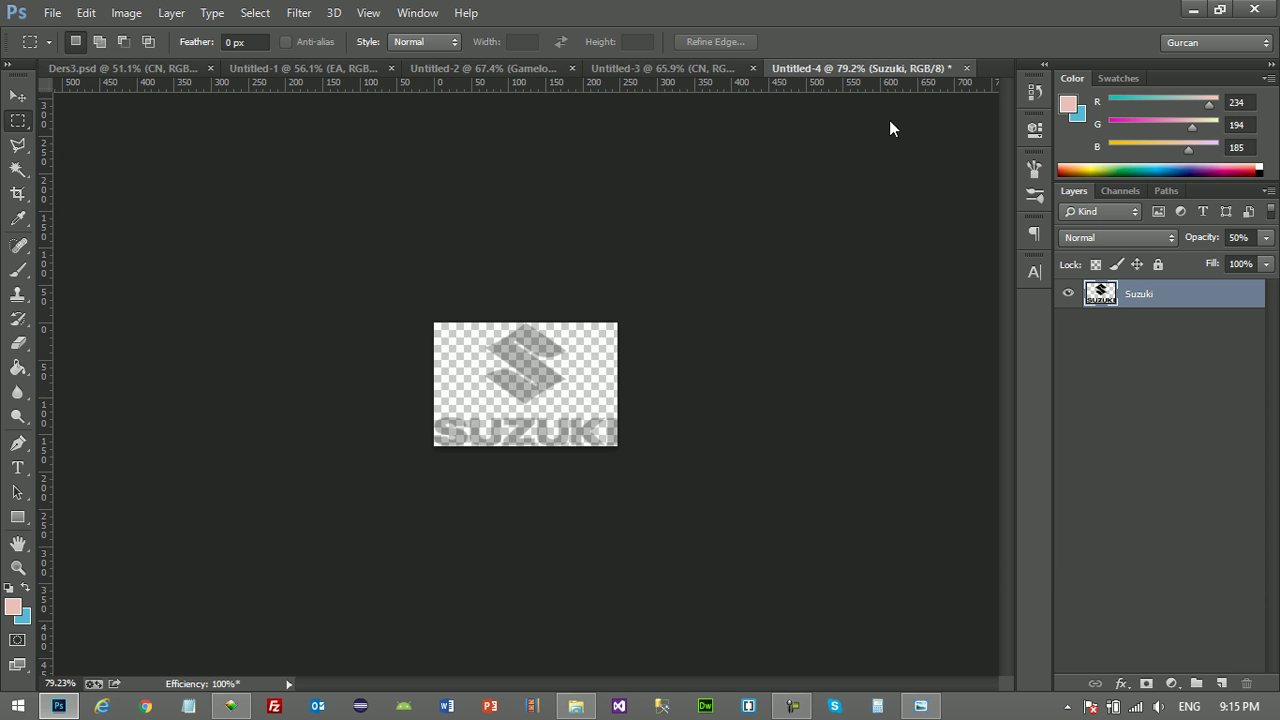
Copy the Suzuki logo layer into the Ders3.psd template.
{"action": "left_click", "coordinate": [18, 95]}
{"action": "mouse_move", "coordinate": [527, 365]}
{"action": "left_mouse_down"}
{"action": "mouse_move", "coordinate": [551, 265]}
{"action": "mouse_move", "coordinate": [521, 252]}
{"action": "left_mouse_up"}
{"action": "scroll", "coordinate": [594, 334], "scroll_direction": "up", "scroll_amount": 2, "text": "alt"}
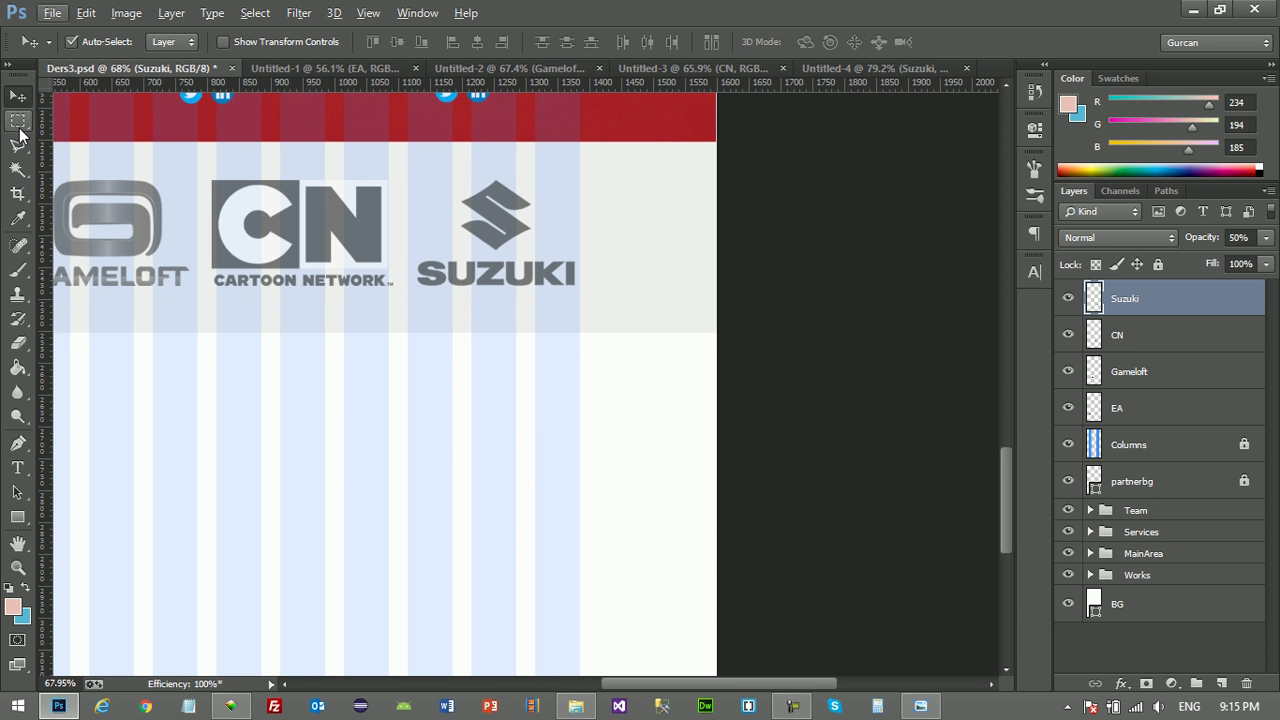
Centre the Suzuki logo horizontally over the column span beneath it, then deselect.
{"action": "left_click", "coordinate": [18, 122]}
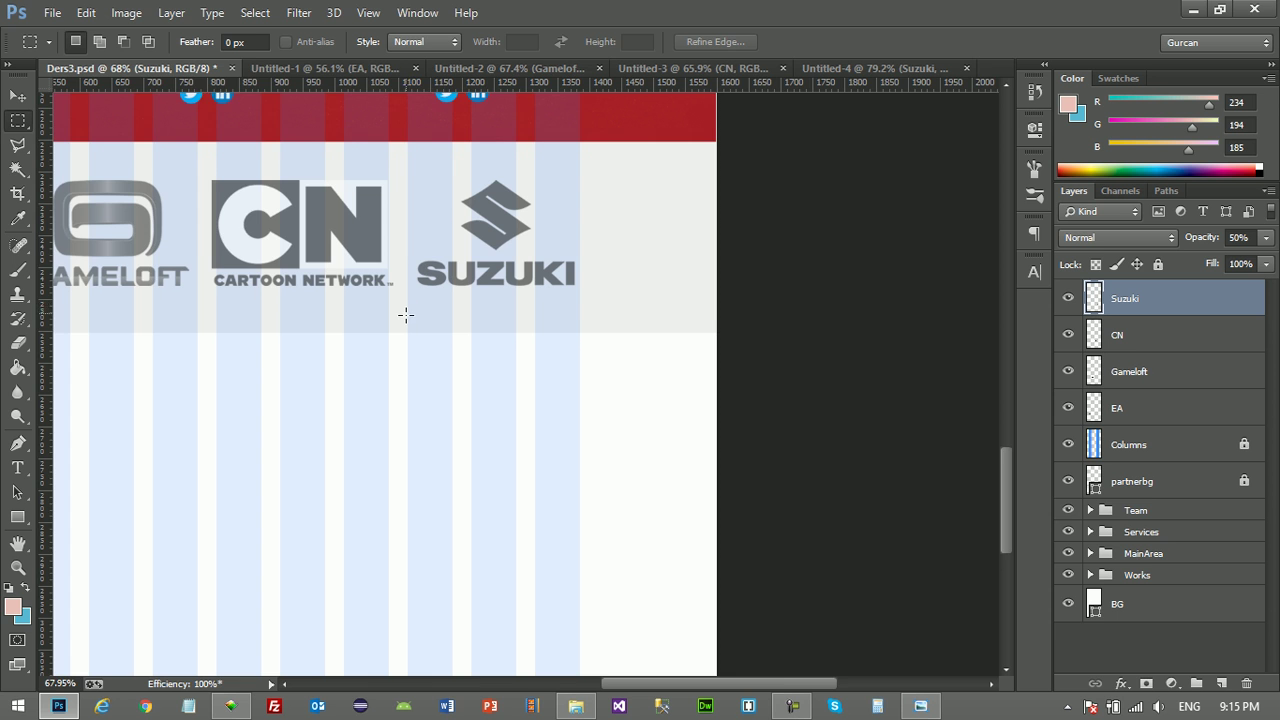
{"action": "scroll", "coordinate": [405, 315], "scroll_direction": "up", "scroll_amount": 1, "text": "alt"}
{"action": "scroll", "coordinate": [408, 308], "scroll_direction": "up", "scroll_amount": 1, "text": "alt"}
{"action": "left_click_drag", "start_coordinate": [411, 300], "coordinate": [662, 325]}
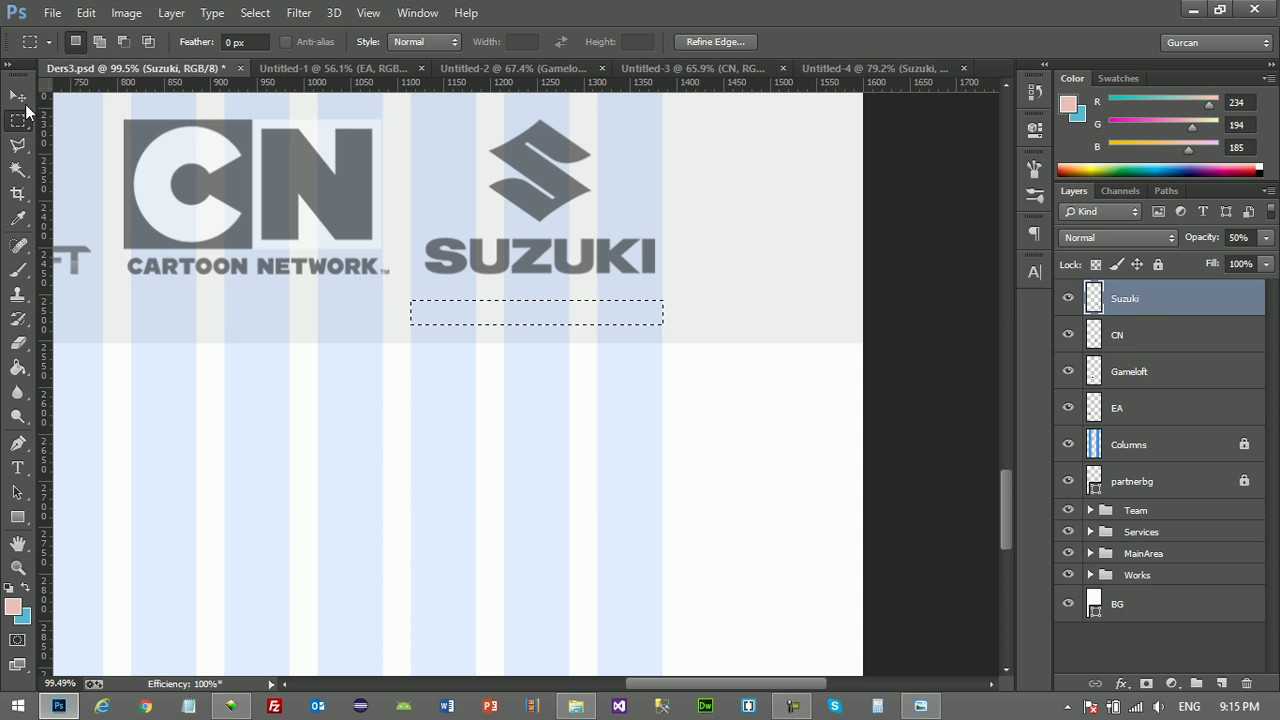
{"action": "left_click", "coordinate": [17, 95]}
{"action": "left_click", "coordinate": [477, 42]}
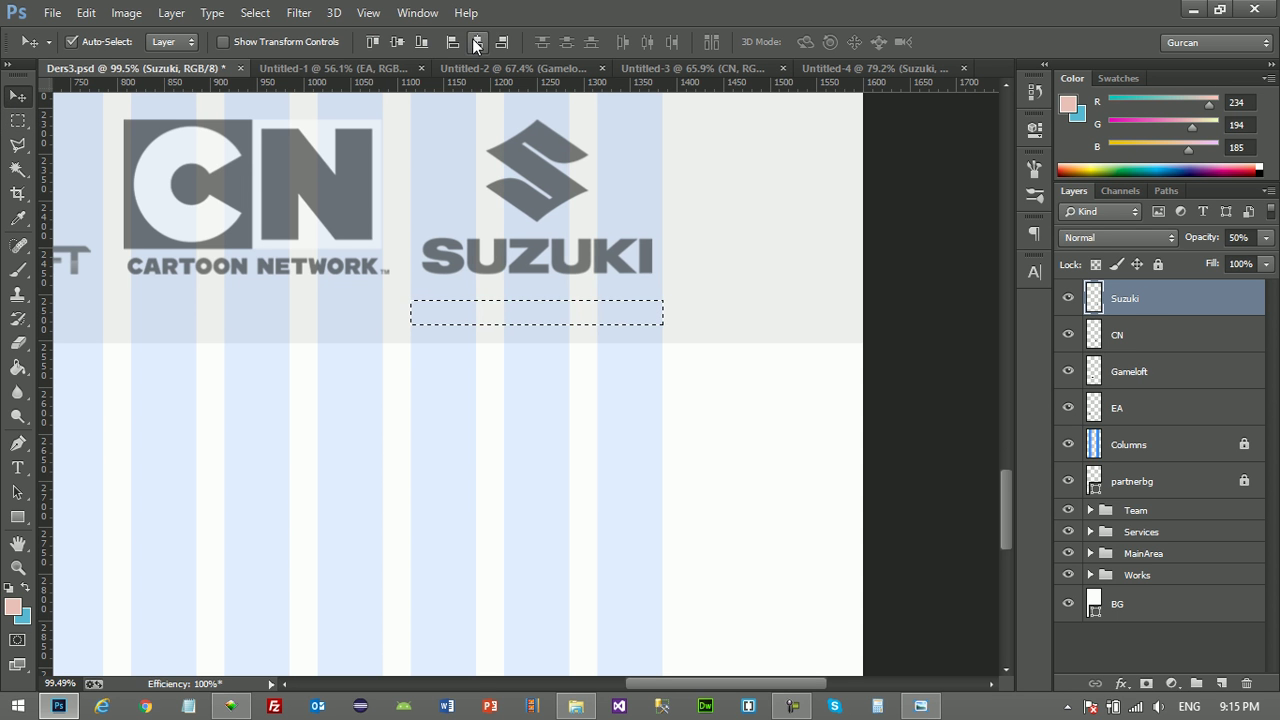
{"action": "scroll", "coordinate": [475, 337], "scroll_direction": "down", "scroll_amount": 5, "text": "alt"}
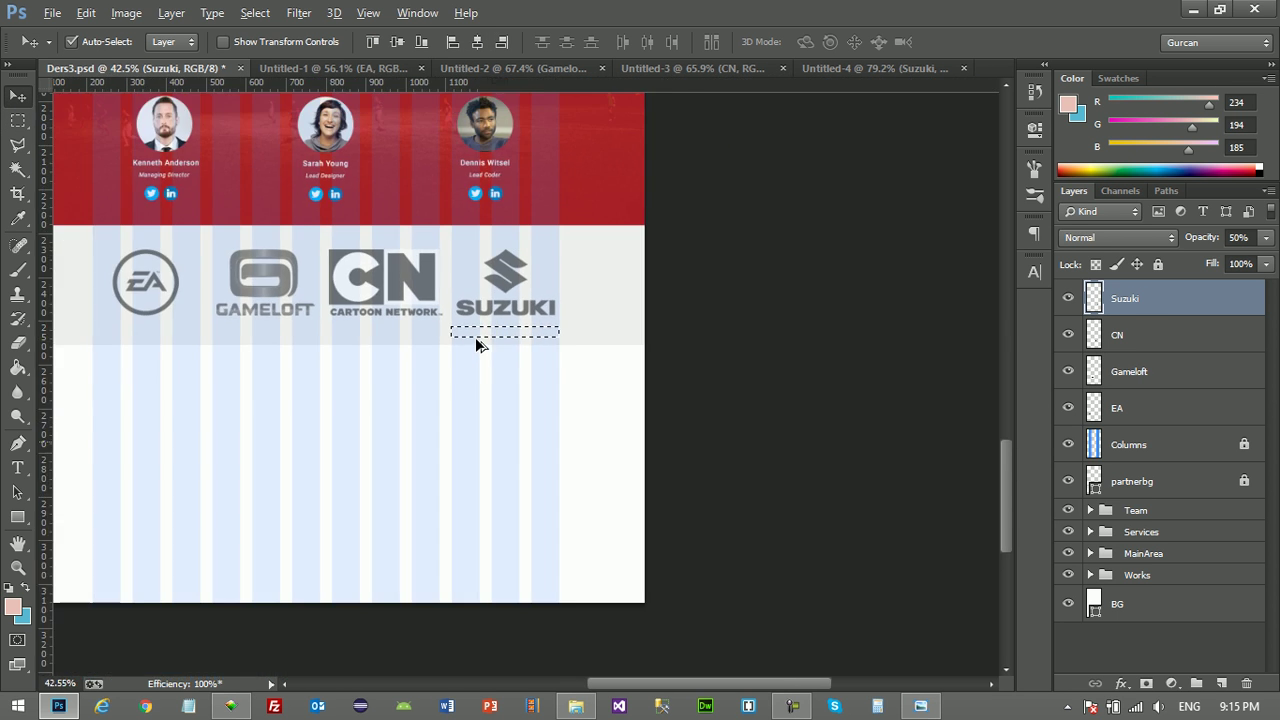
{"action": "left_click_drag", "start_coordinate": [664, 684], "coordinate": [622, 684]}
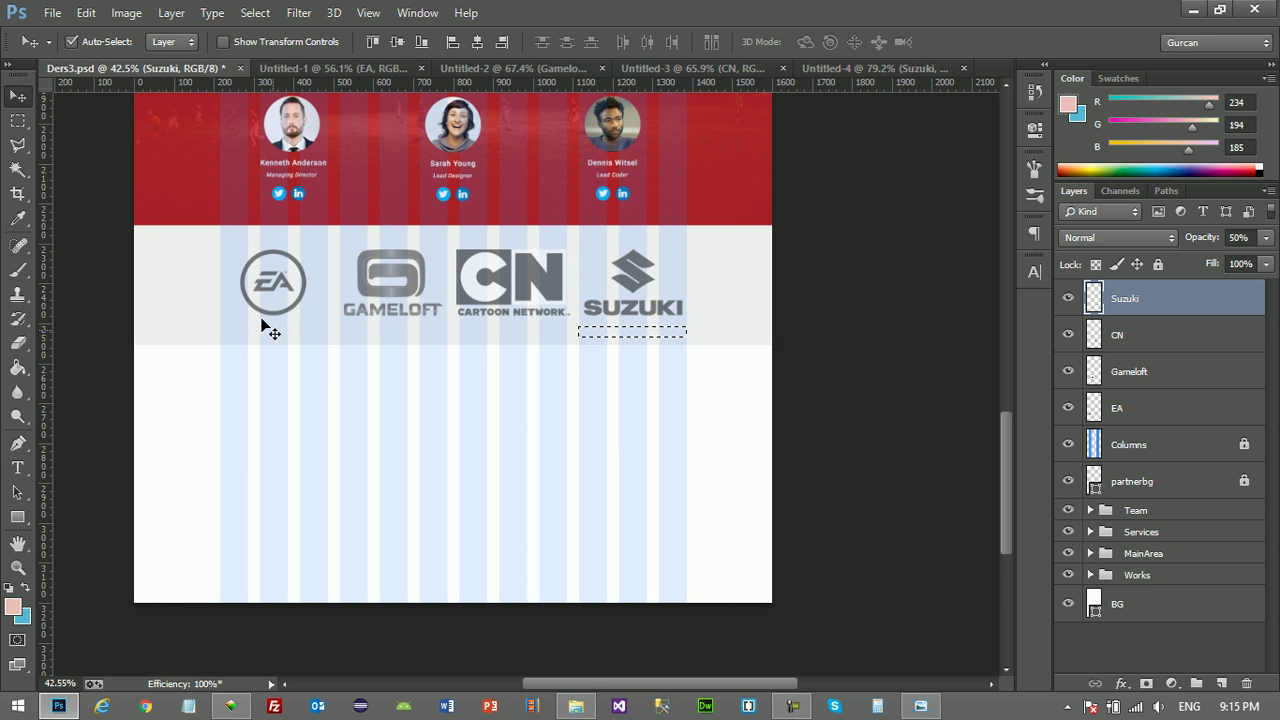
{"action": "left_click", "coordinate": [17, 120]}
{"action": "left_click", "coordinate": [89, 210]}
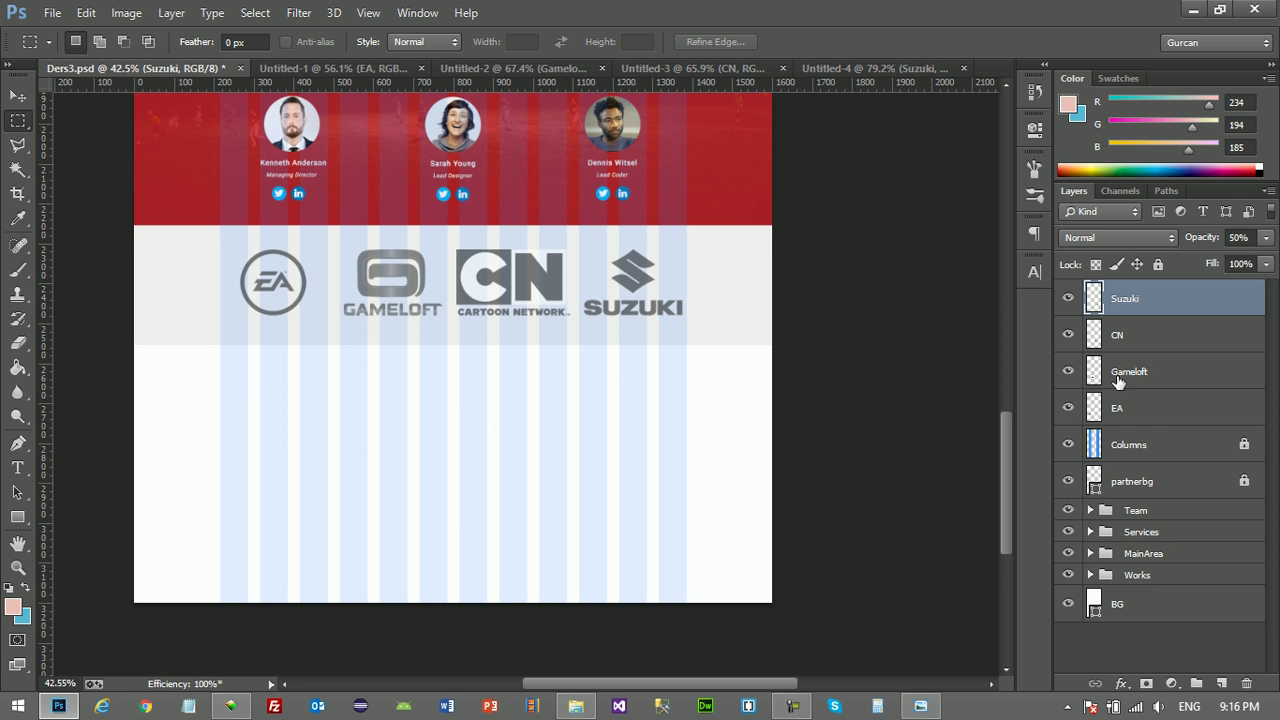
Select the EA, Gameloft, CN and Suzuki layers and distribute their horizontal centres evenly.
{"action": "left_click", "coordinate": [1145, 413], "text": "shift"}
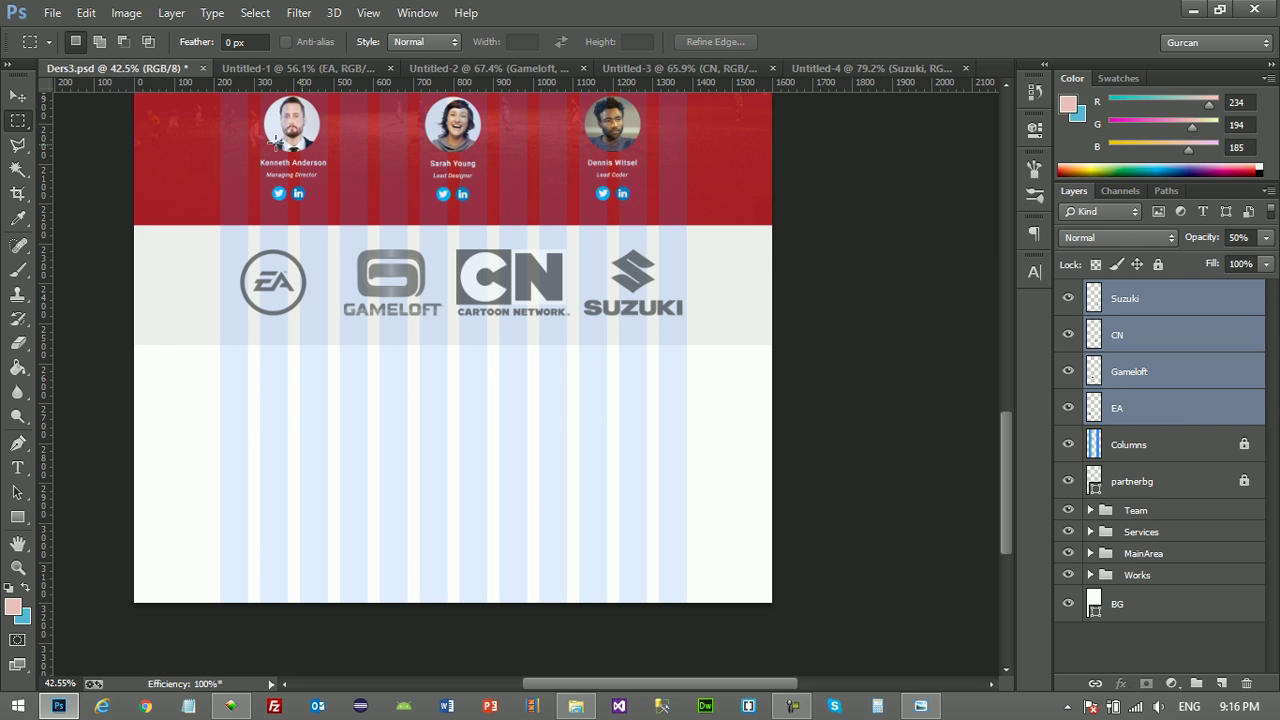
{"action": "left_click", "coordinate": [27, 102]}
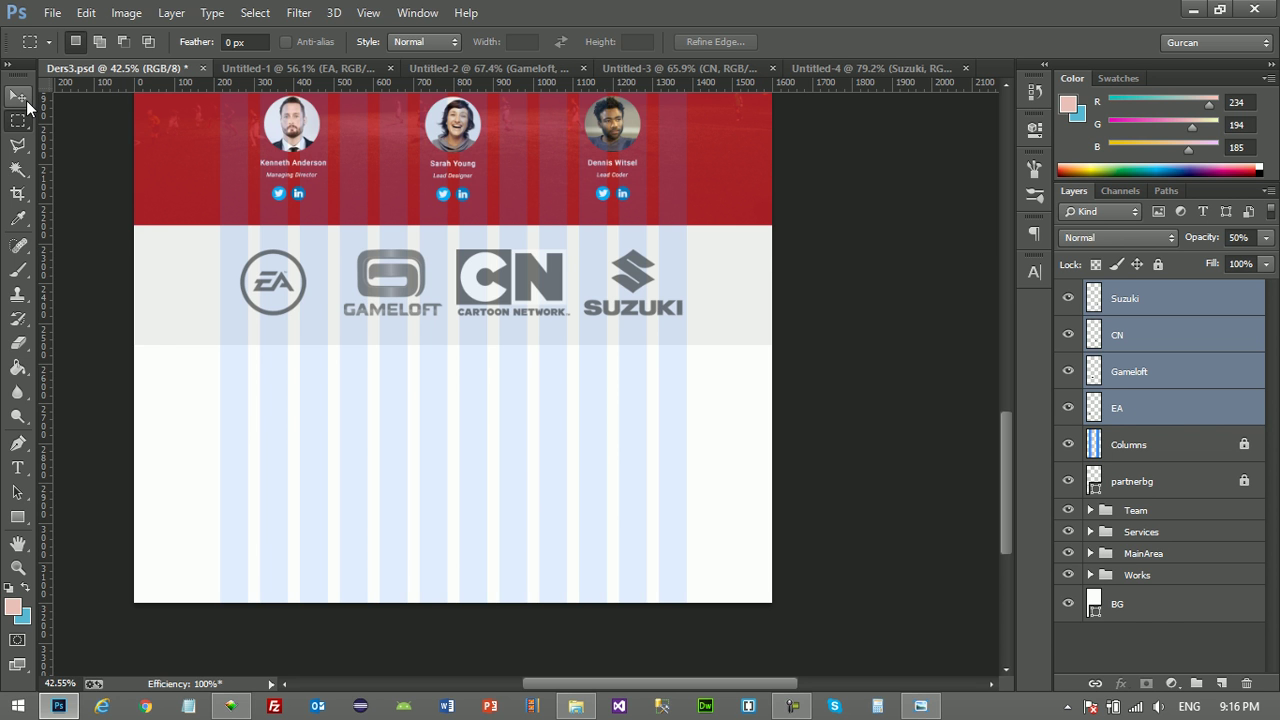
{"action": "left_click", "coordinate": [27, 104]}
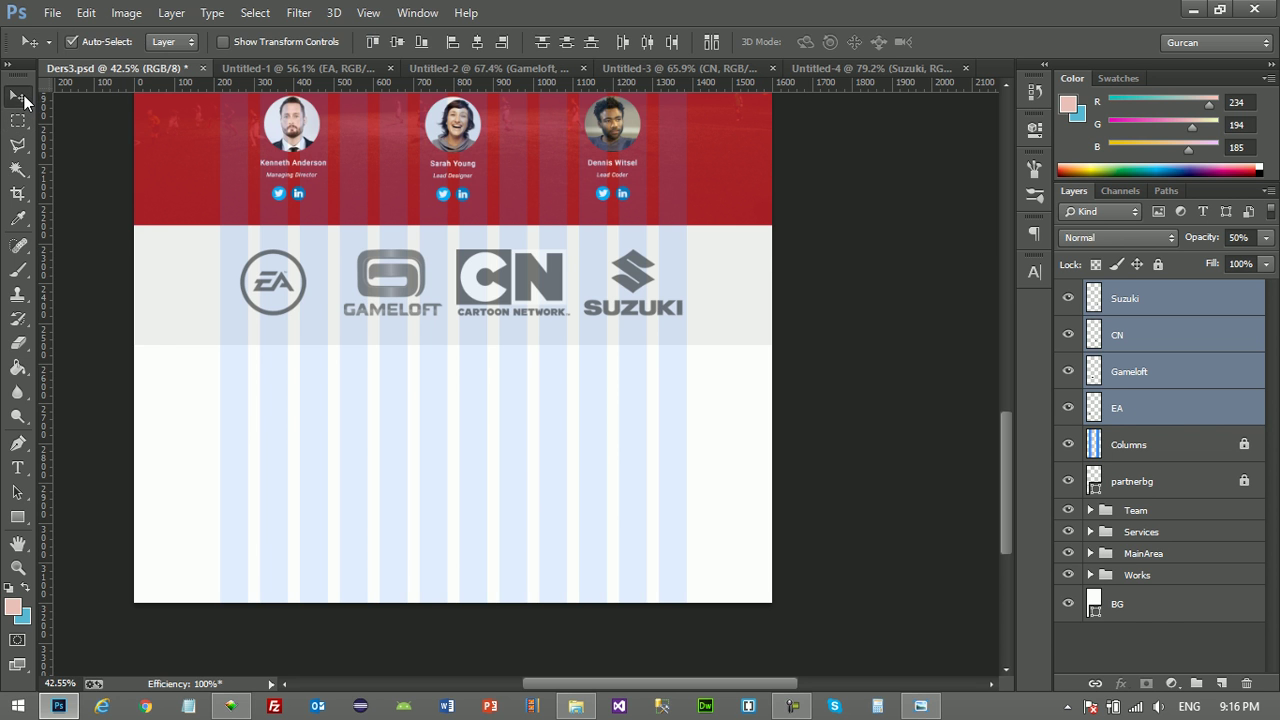
{"action": "left_click", "coordinate": [648, 43]}
{"action": "left_click", "coordinate": [648, 43]}
{"action": "left_click", "coordinate": [623, 42]}
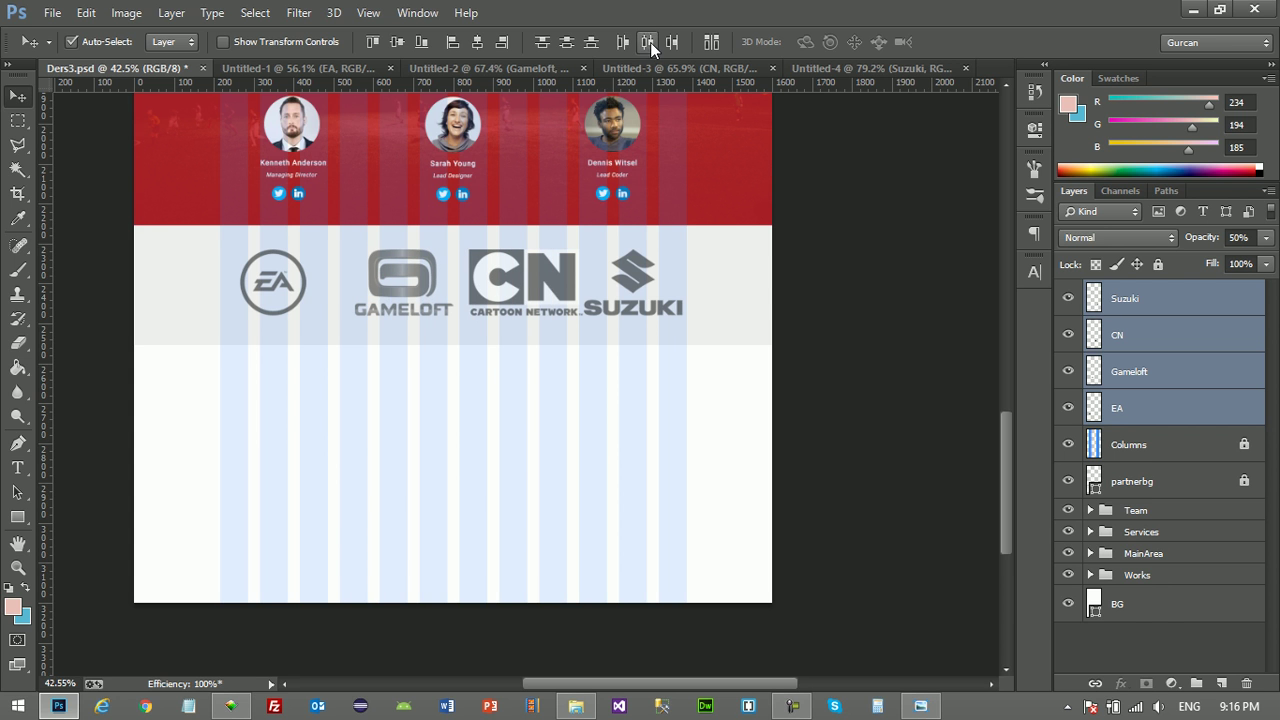
{"action": "left_click", "coordinate": [652, 42]}
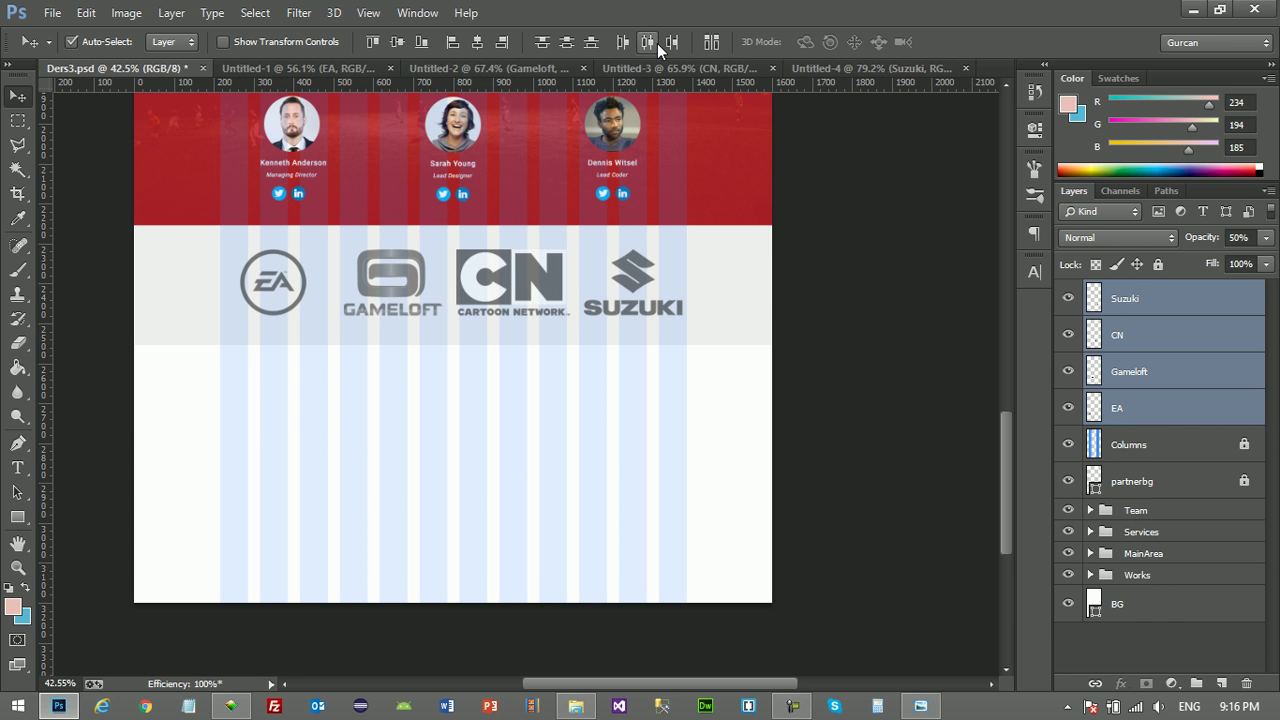
{"action": "left_click", "coordinate": [675, 43]}
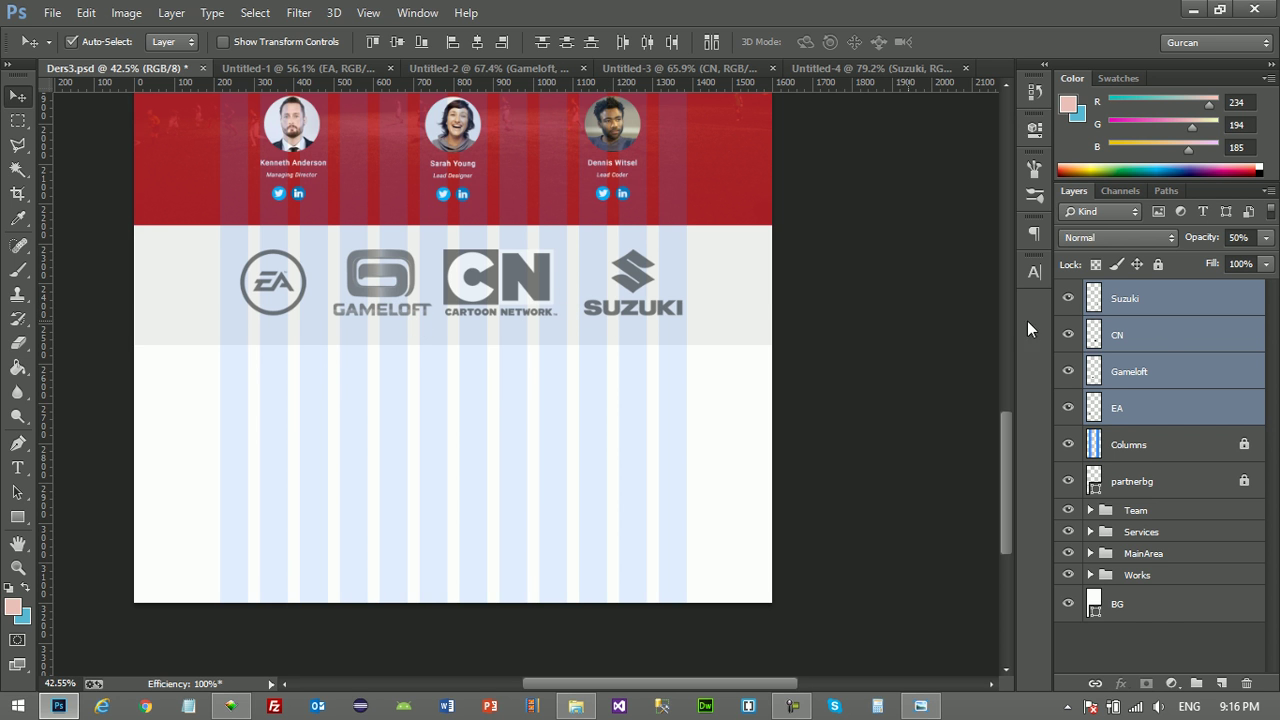
{"action": "left_click", "coordinate": [880, 302]}
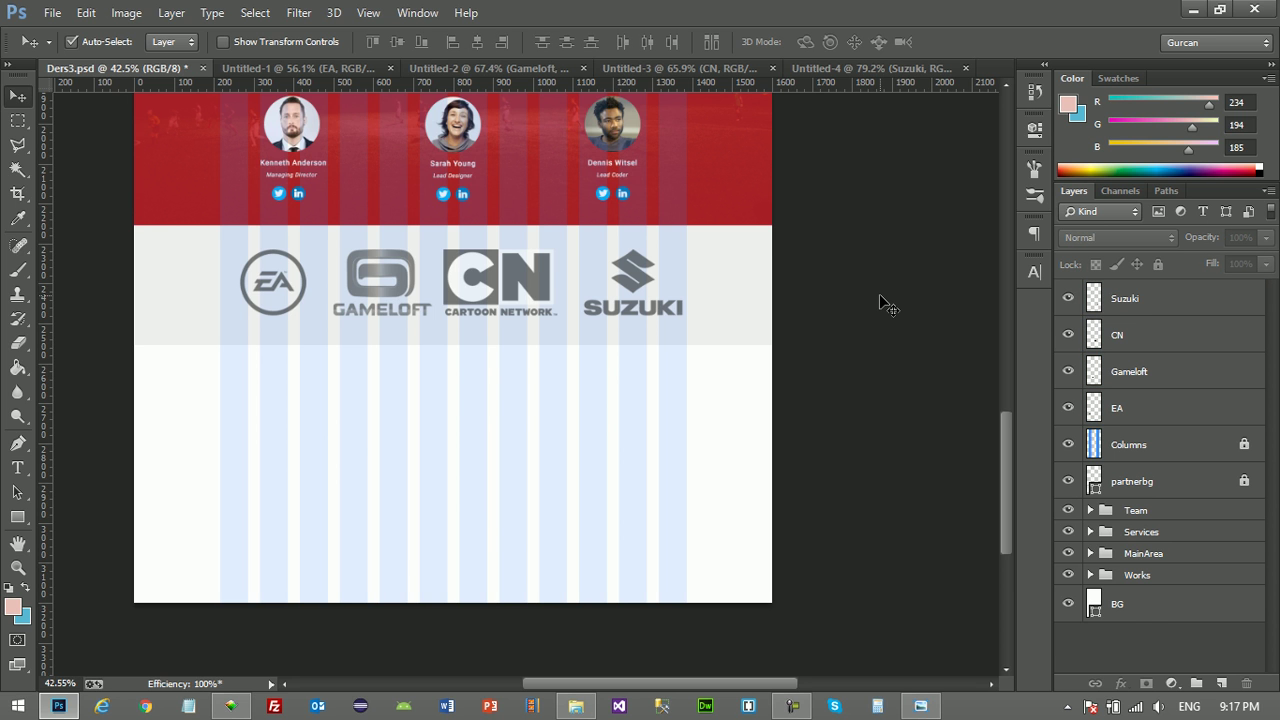
Group the four logo layers into a folder named partners.
{"action": "left_click", "coordinate": [1145, 297]}
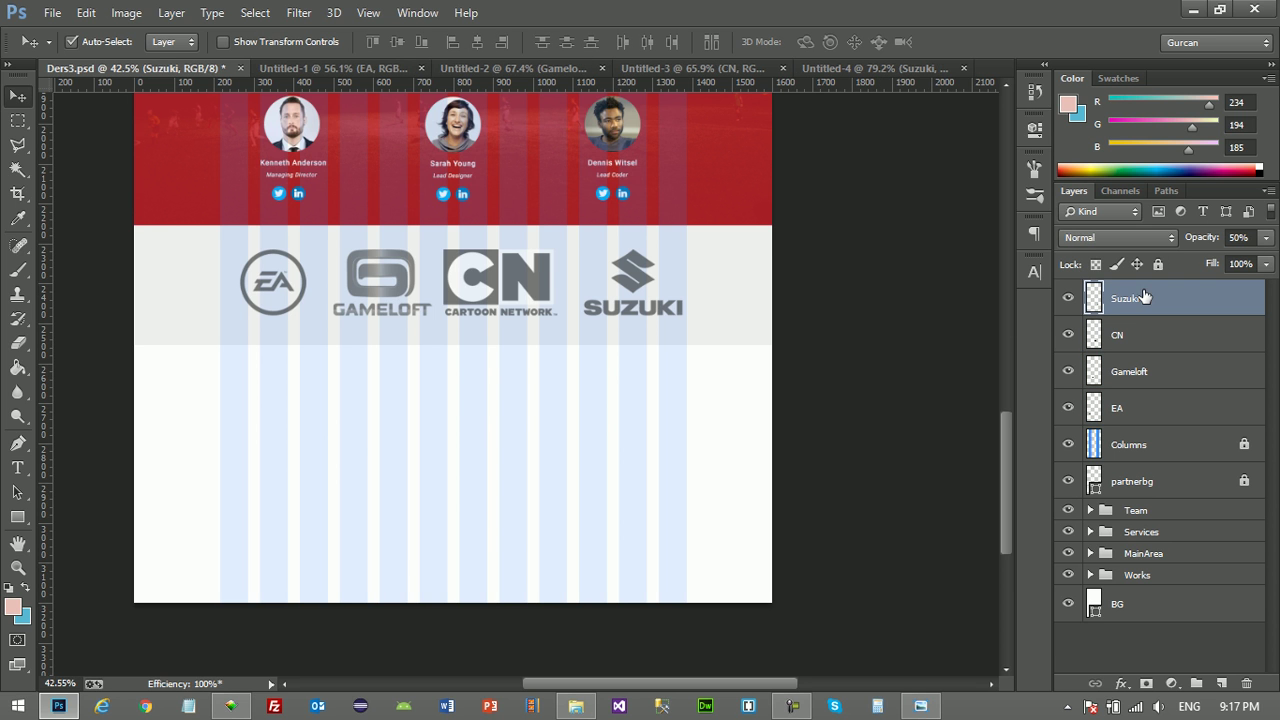
{"action": "left_click", "coordinate": [1150, 404], "text": "shift"}
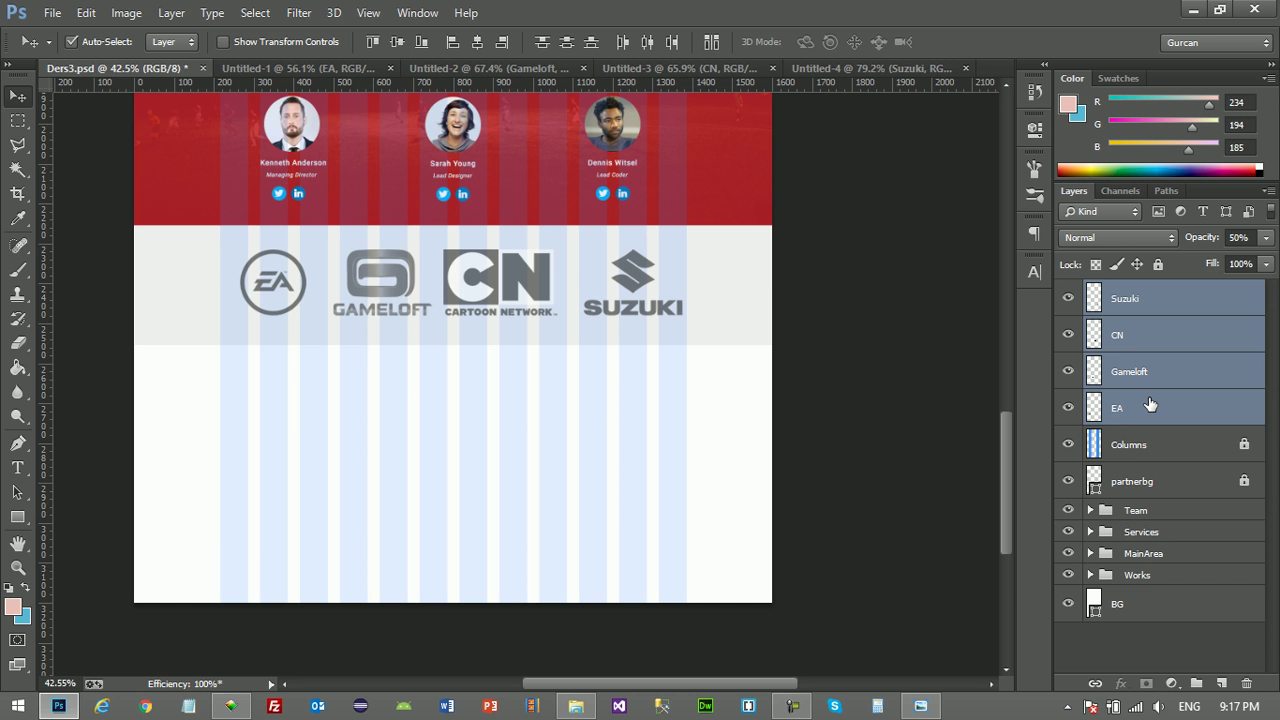
{"action": "key", "text": "ctrl+g"}
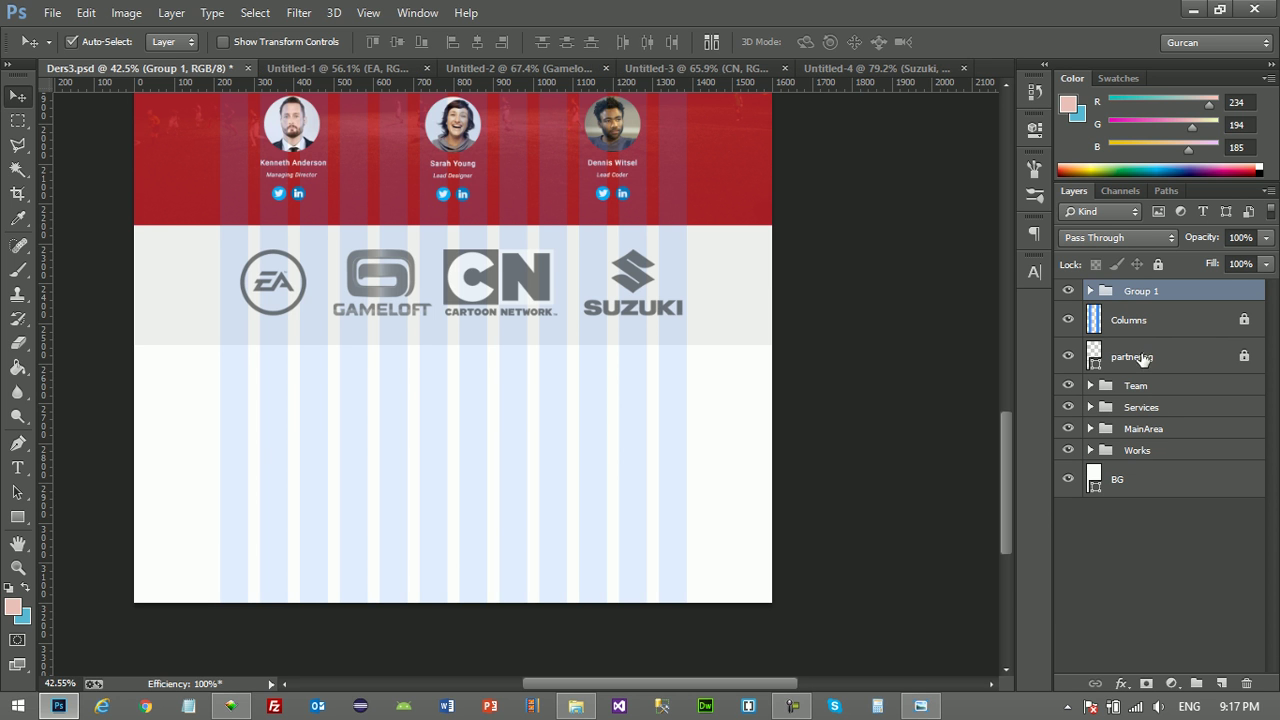
{"action": "double_click", "coordinate": [1131, 291]}
{"action": "type", "text": "logo"}
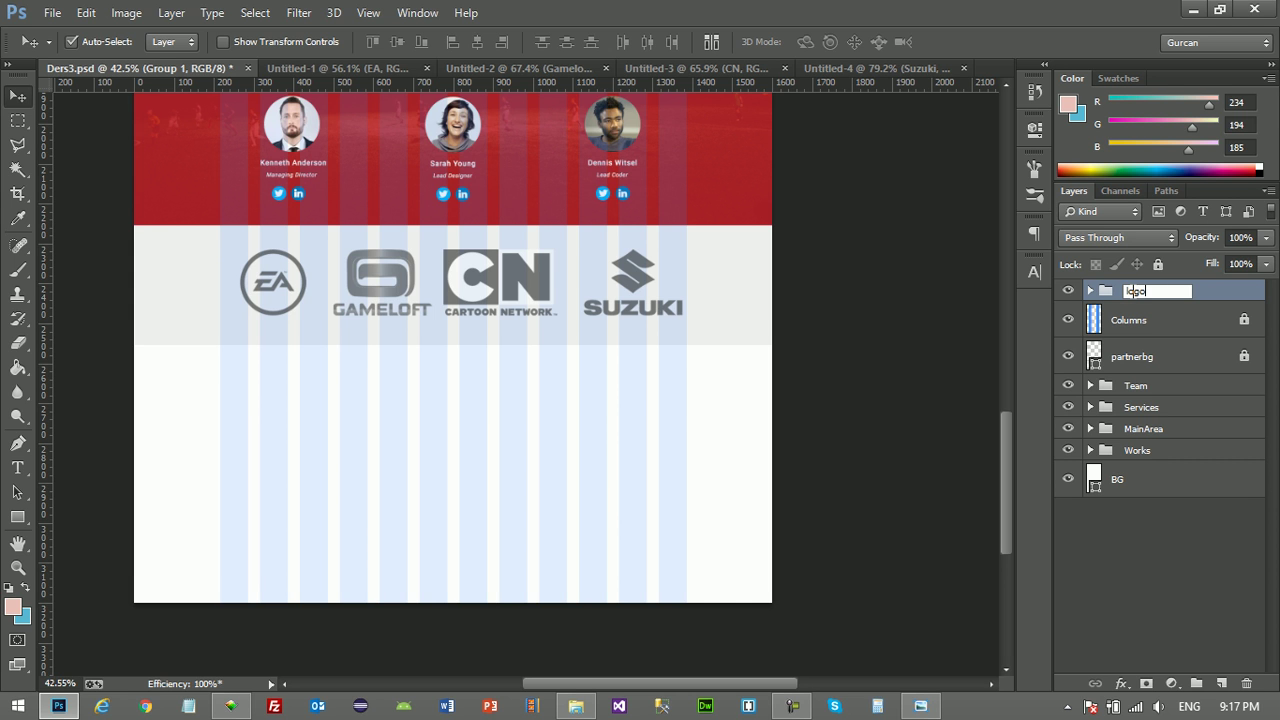
{"action": "key", "text": "BackSpace"}
{"action": "key", "text": "BackSpace"}
{"action": "type", "text": "lpartners"}
{"action": "left_click", "coordinate": [1177, 502]}
{"action": "left_click", "coordinate": [1153, 292]}
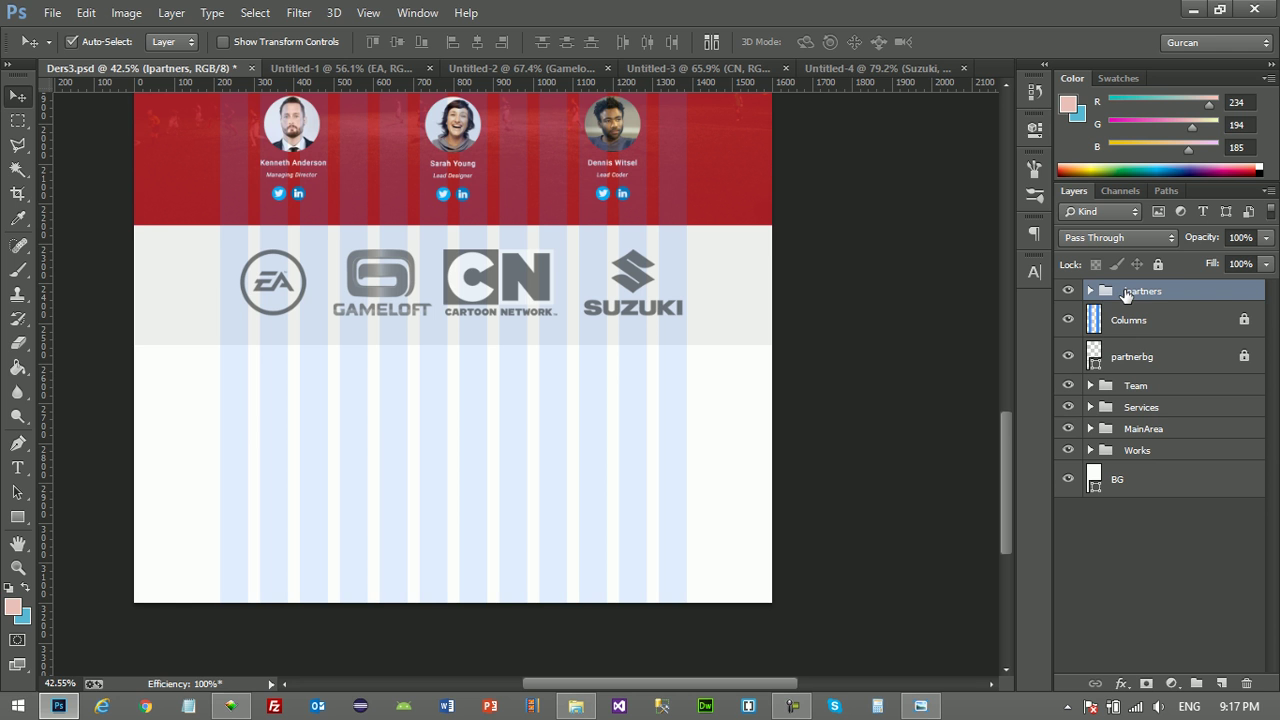
{"action": "double_click", "coordinate": [1125, 292]}
{"action": "key", "text": "Delete"}
{"action": "left_click", "coordinate": [1160, 547]}
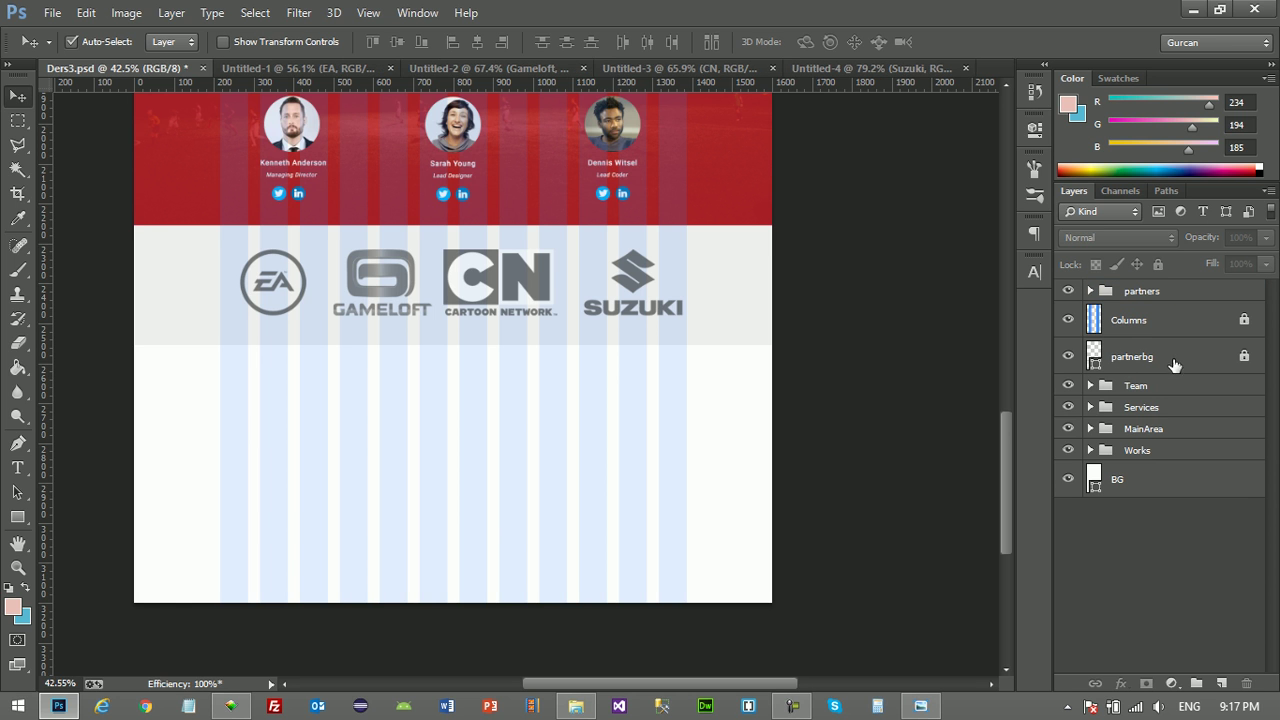
Move partnerbg into the partners group, place the group above BG, and check the Arin.jpg reference.
{"action": "left_click_drag", "start_coordinate": [1175, 365], "coordinate": [1118, 294]}
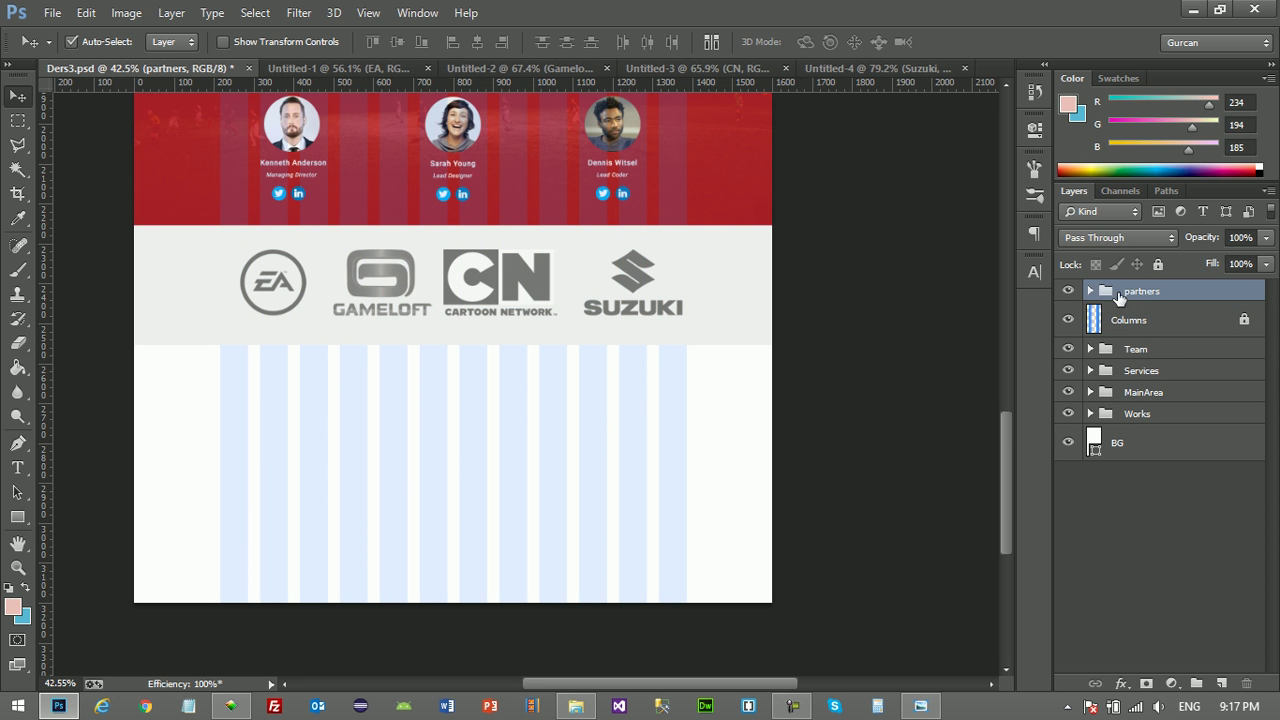
{"action": "left_click_drag", "start_coordinate": [1118, 296], "coordinate": [1151, 430]}
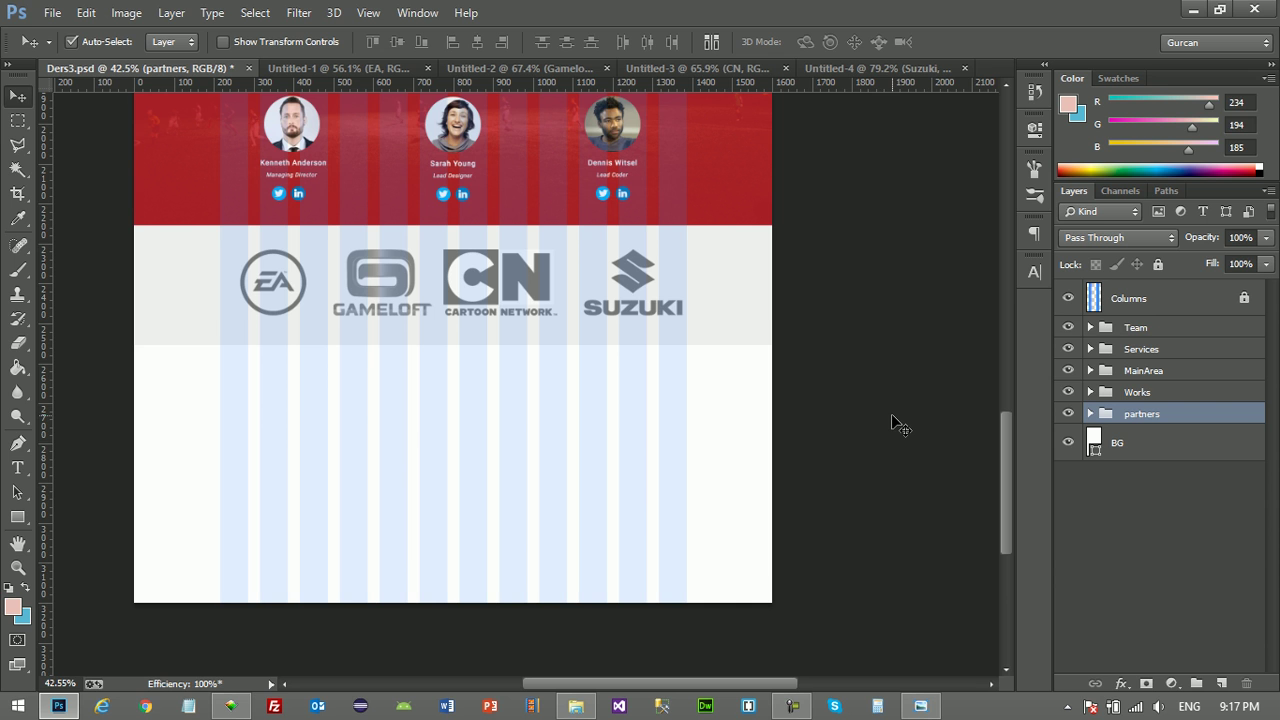
{"action": "left_click", "coordinate": [920, 706]}
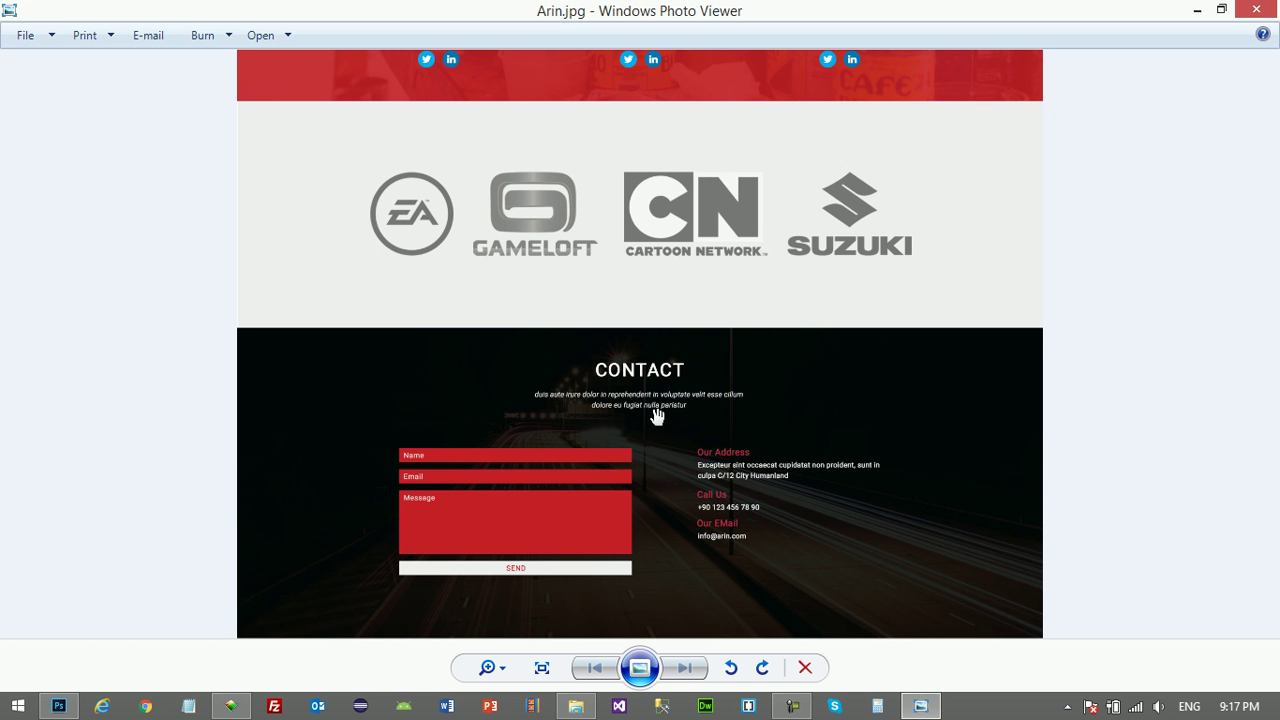
{"action": "left_click", "coordinate": [1196, 12]}
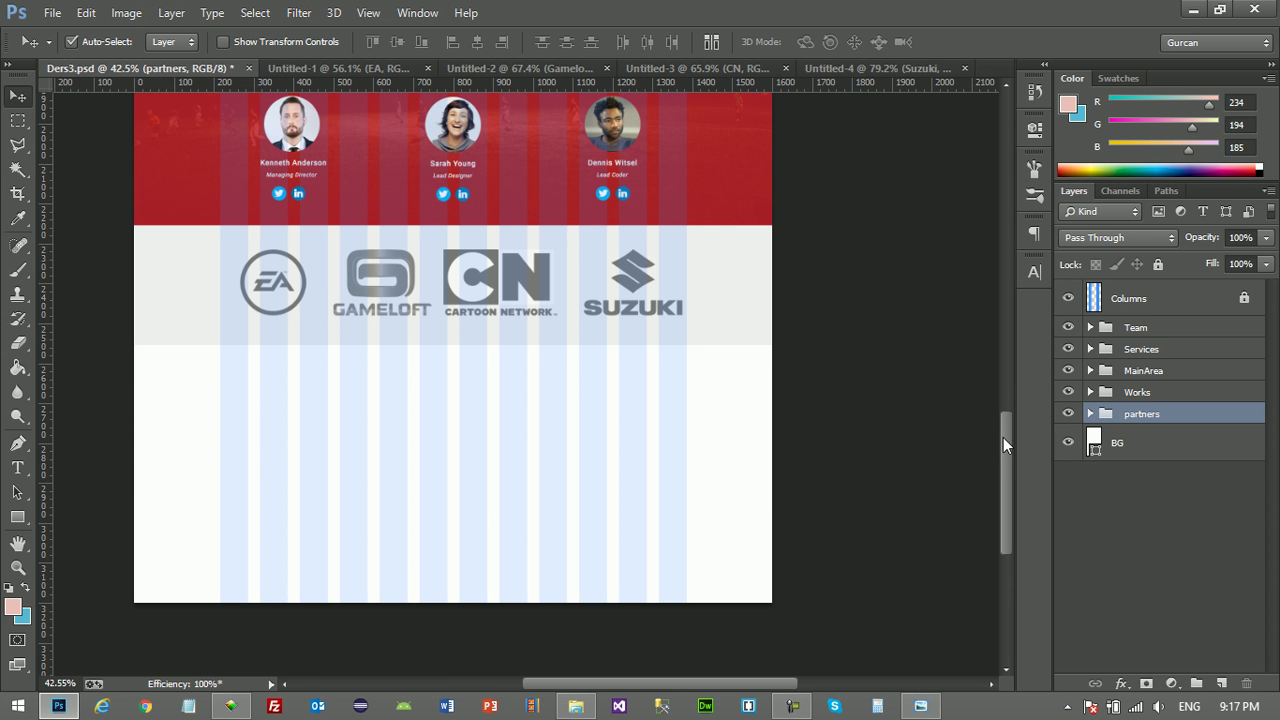
Create a 1600 × 500 px rectangle with the Rectangle tool.
{"action": "left_click_drag", "start_coordinate": [1003, 437], "coordinate": [1005, 465]}
{"action": "left_click_drag", "start_coordinate": [752, 680], "coordinate": [715, 684]}
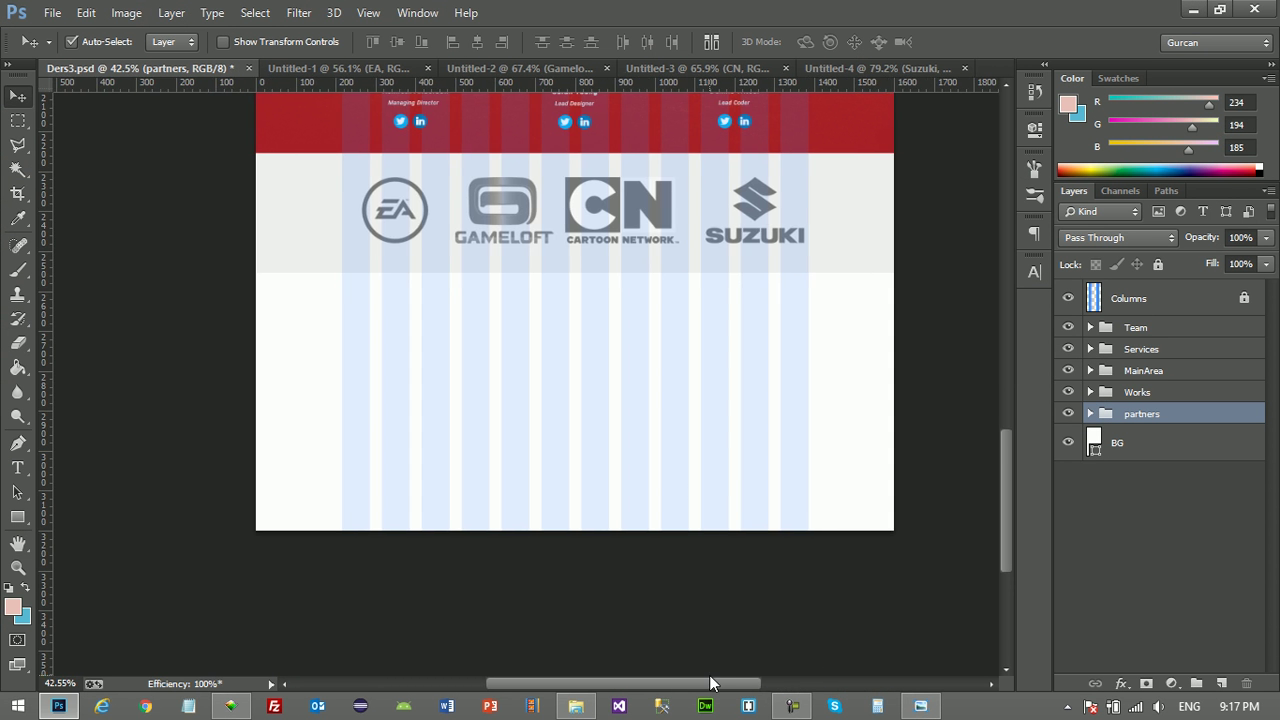
{"action": "left_click", "coordinate": [18, 517]}
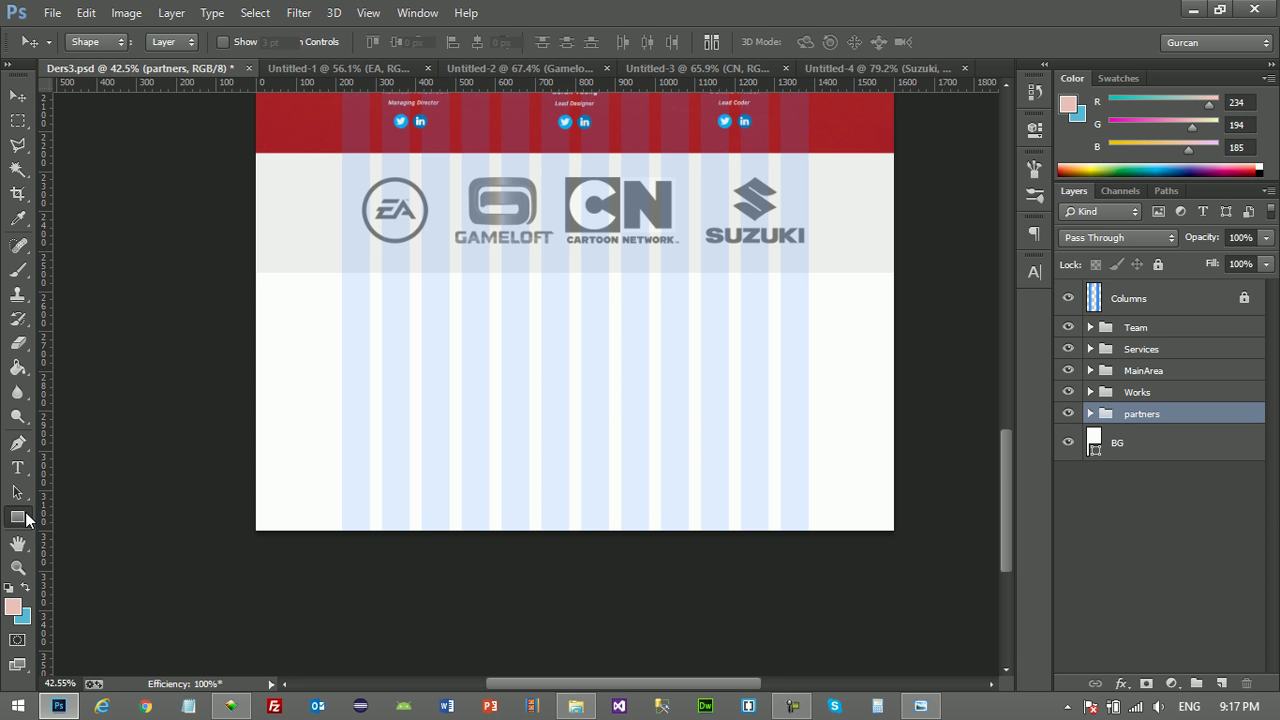
{"action": "left_click", "coordinate": [312, 333]}
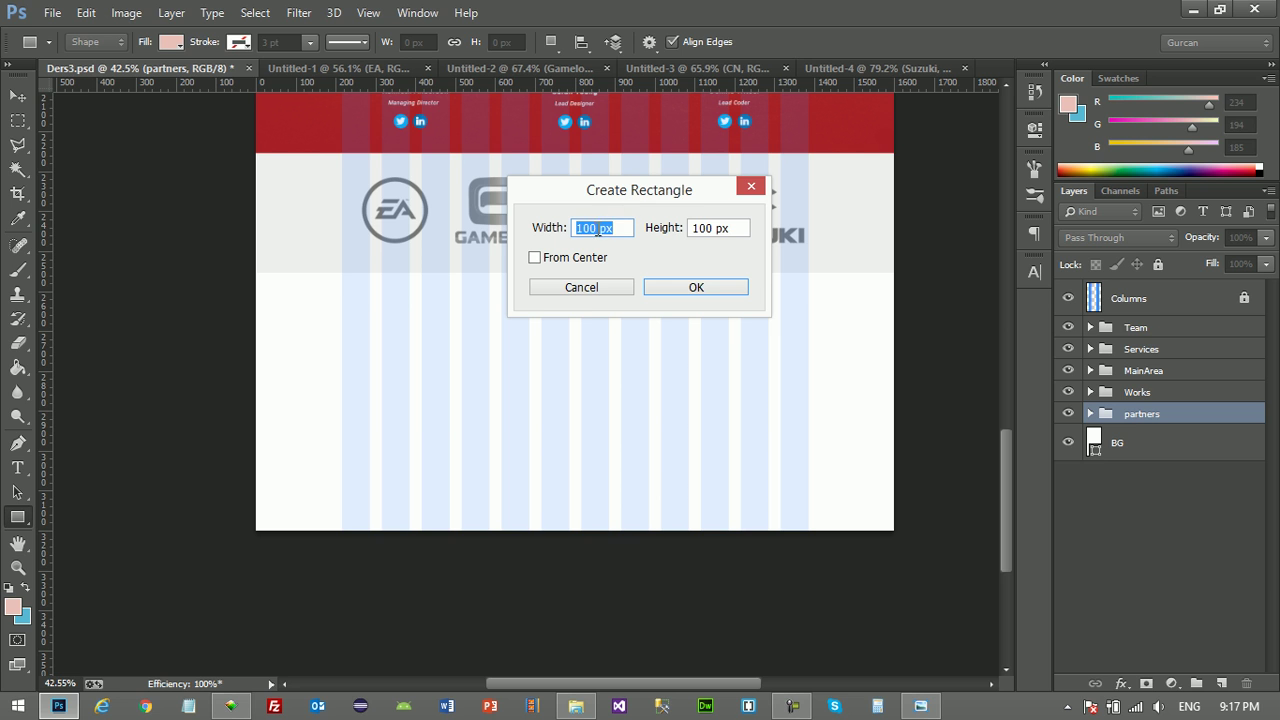
{"action": "double_click", "coordinate": [594, 229]}
{"action": "type", "text": "16"}
{"action": "type", "text": "00"}
{"action": "left_click_drag", "start_coordinate": [712, 228], "coordinate": [686, 230]}
{"action": "type", "text": "5"}
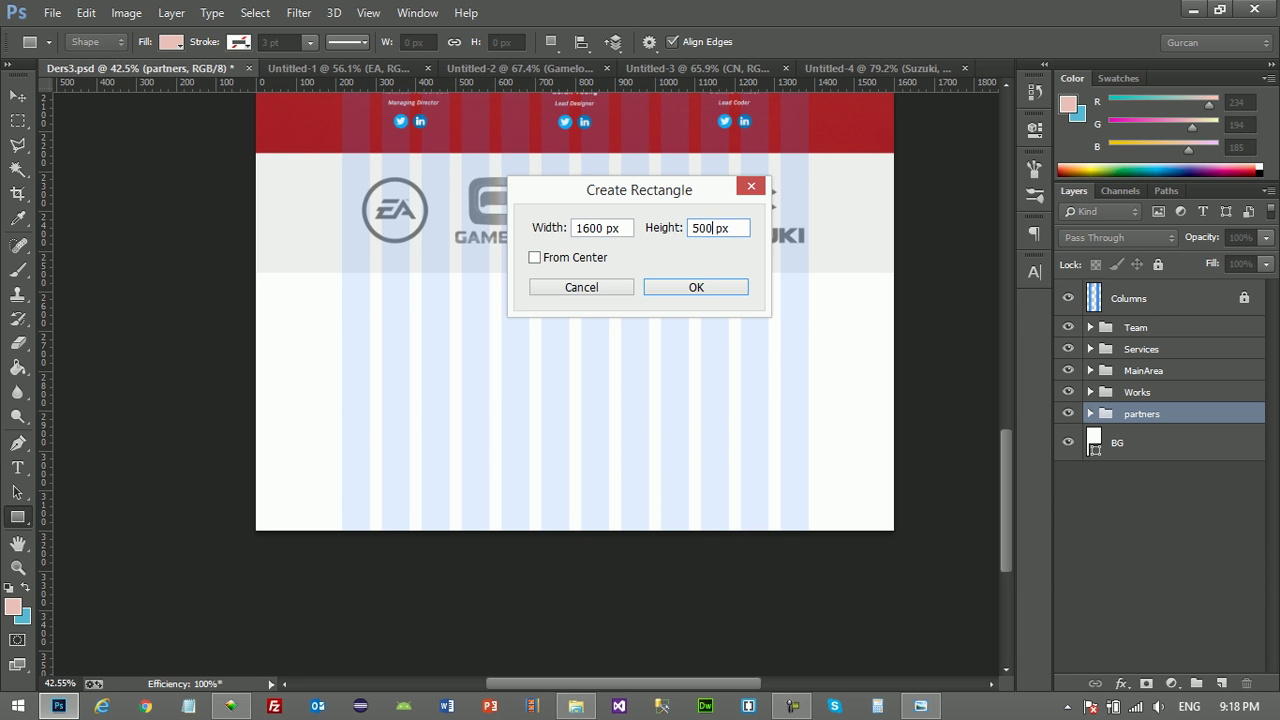
{"action": "left_click", "coordinate": [703, 287]}
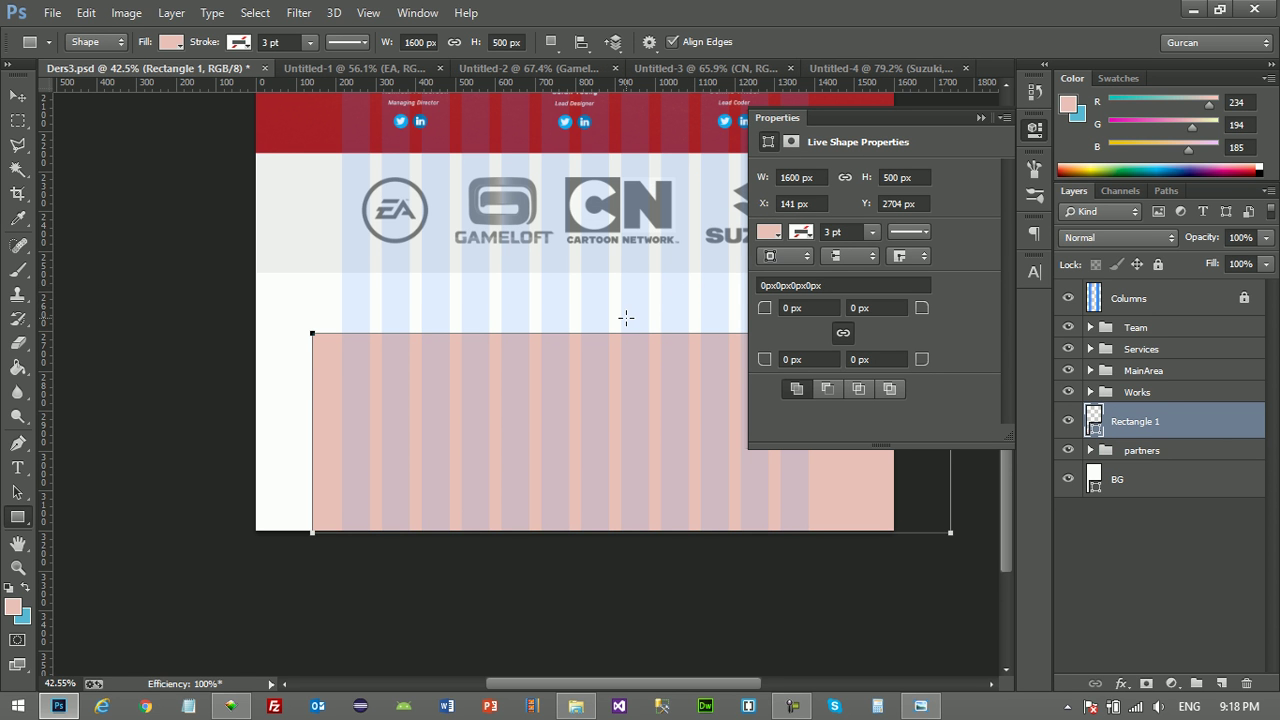
Fill the rectangle black and move it directly under the partner logos strip.
{"action": "left_click", "coordinate": [767, 234]}
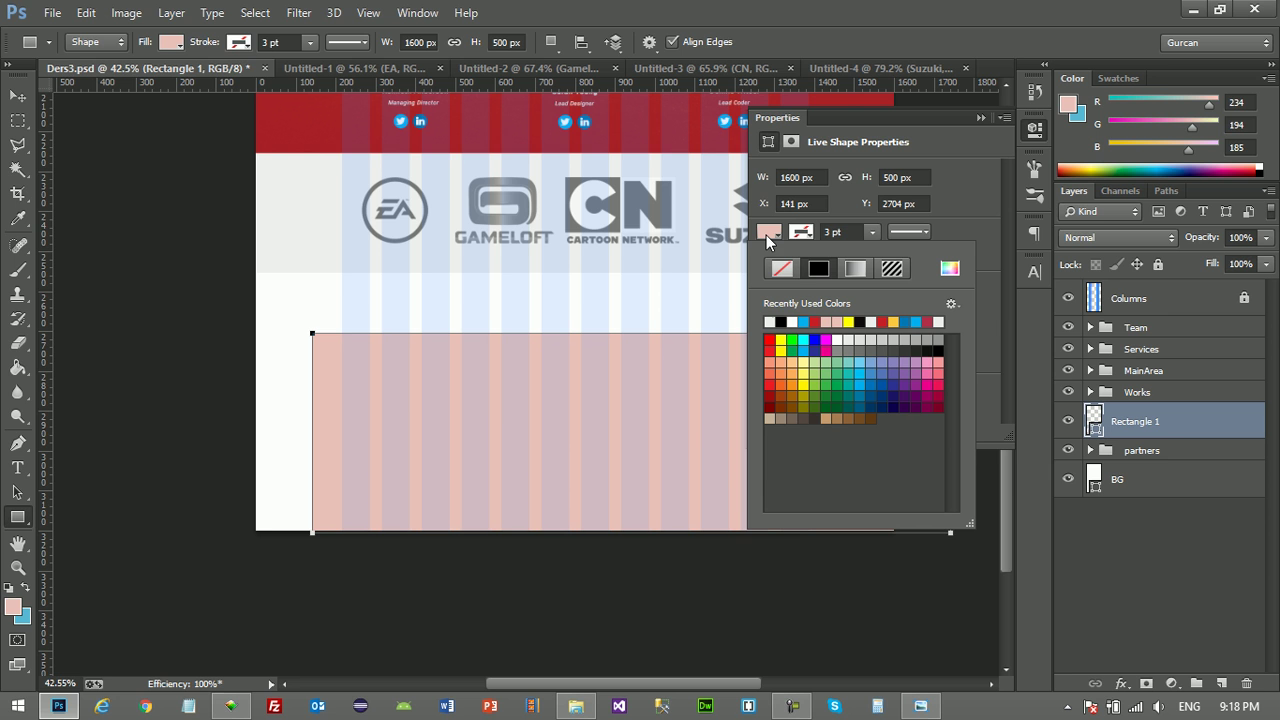
{"action": "left_click", "coordinate": [781, 320]}
{"action": "left_click", "coordinate": [977, 121]}
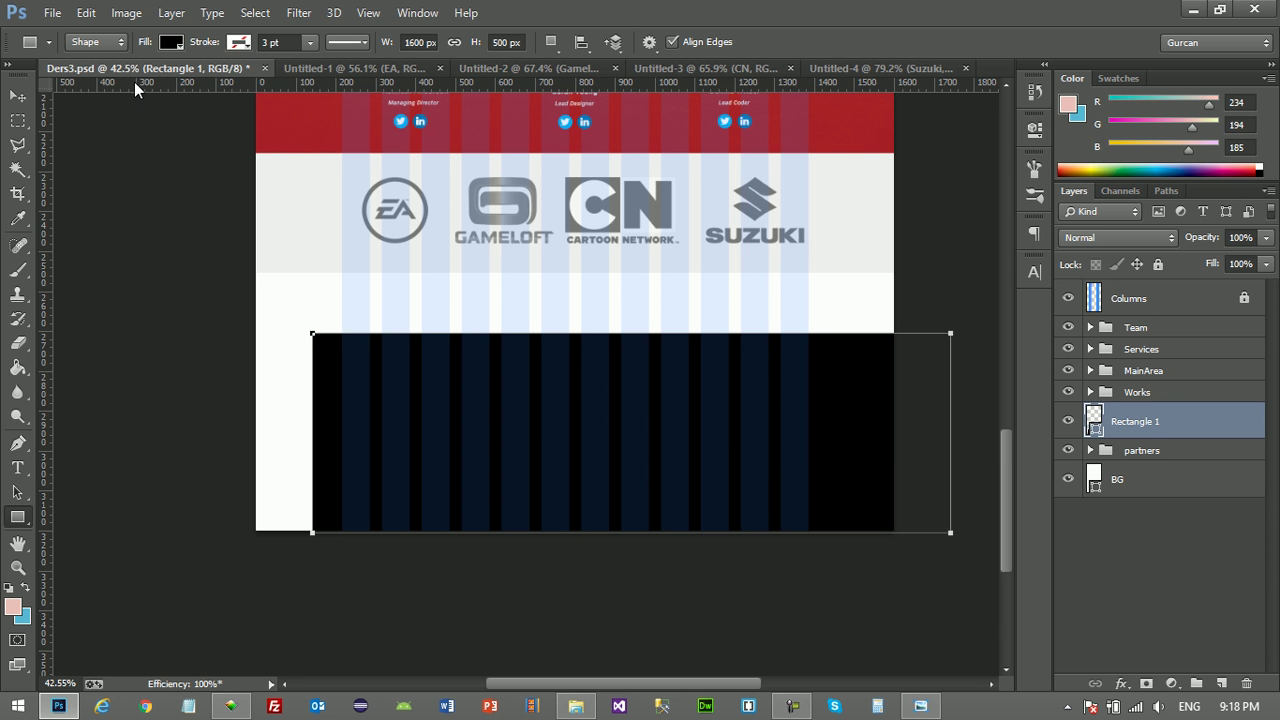
{"action": "left_click", "coordinate": [18, 95]}
{"action": "left_click_drag", "start_coordinate": [331, 380], "coordinate": [277, 327]}
{"action": "left_click", "coordinate": [170, 343]}
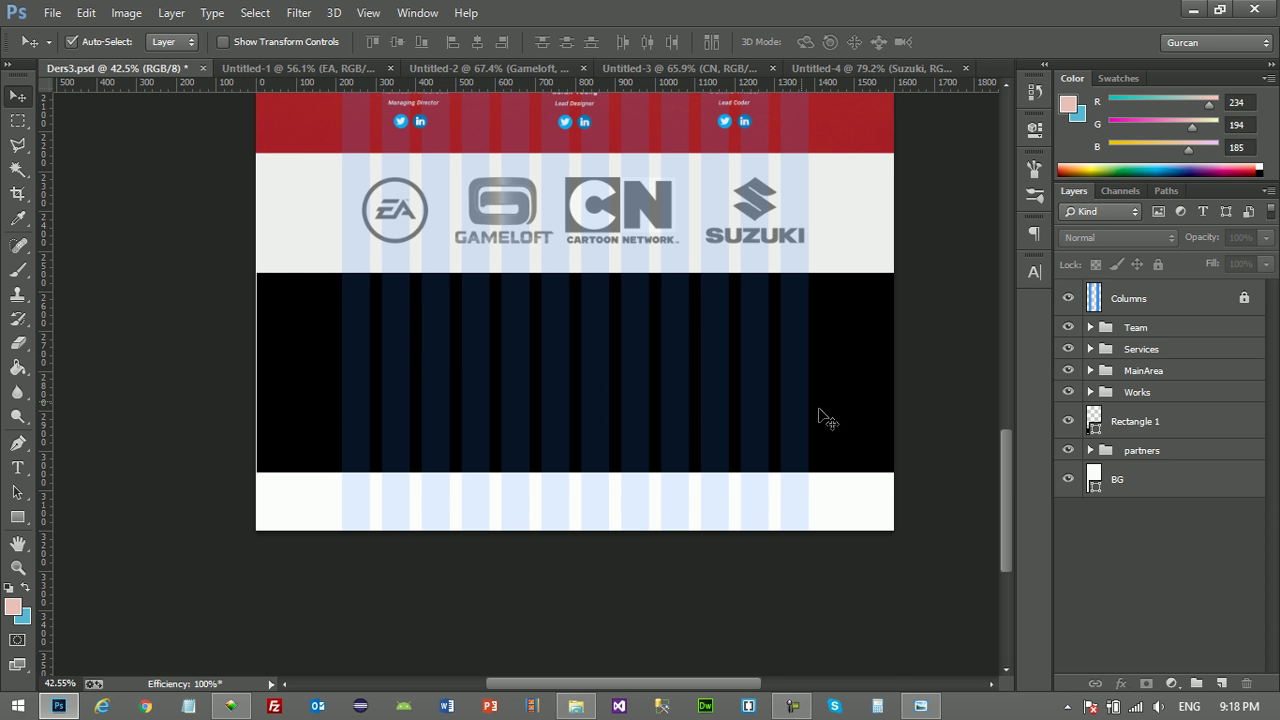
Duplicate the TEAM heading and its Lorem ipsum line onto the black section.
{"action": "left_click_drag", "start_coordinate": [1004, 490], "coordinate": [1006, 428]}
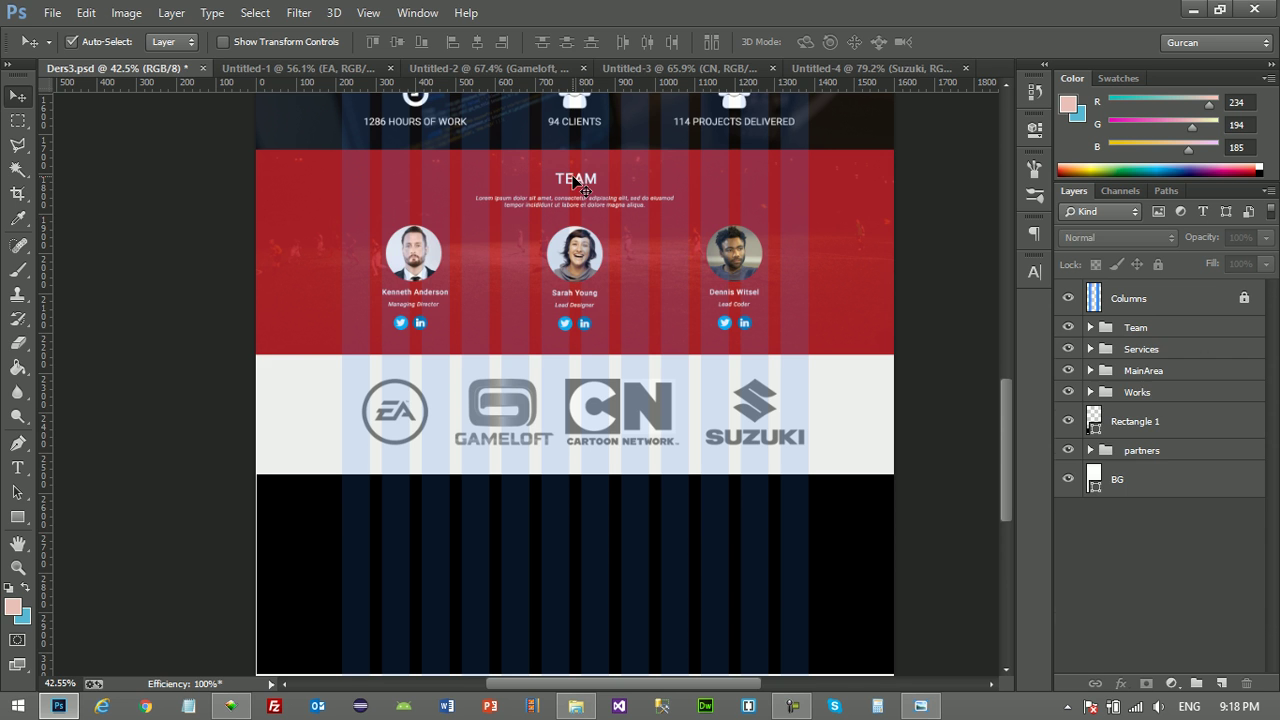
{"action": "left_click", "coordinate": [574, 181]}
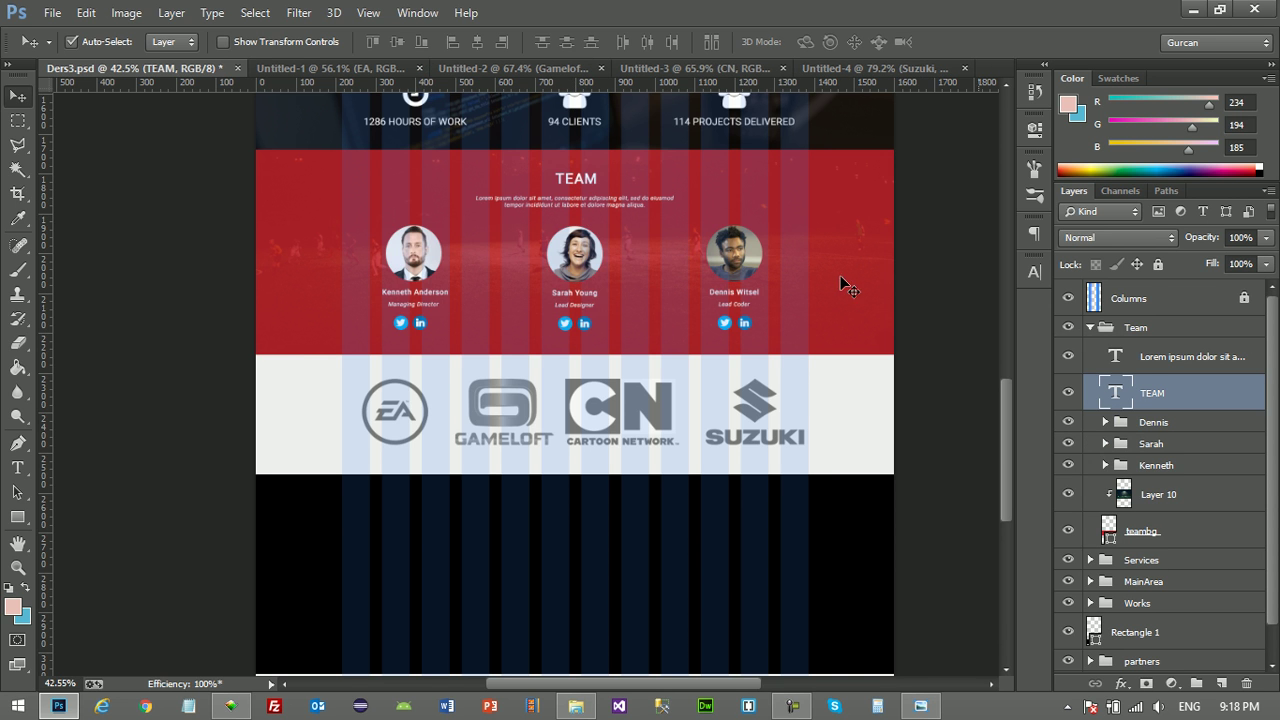
{"action": "left_click", "coordinate": [1160, 367], "text": "shift"}
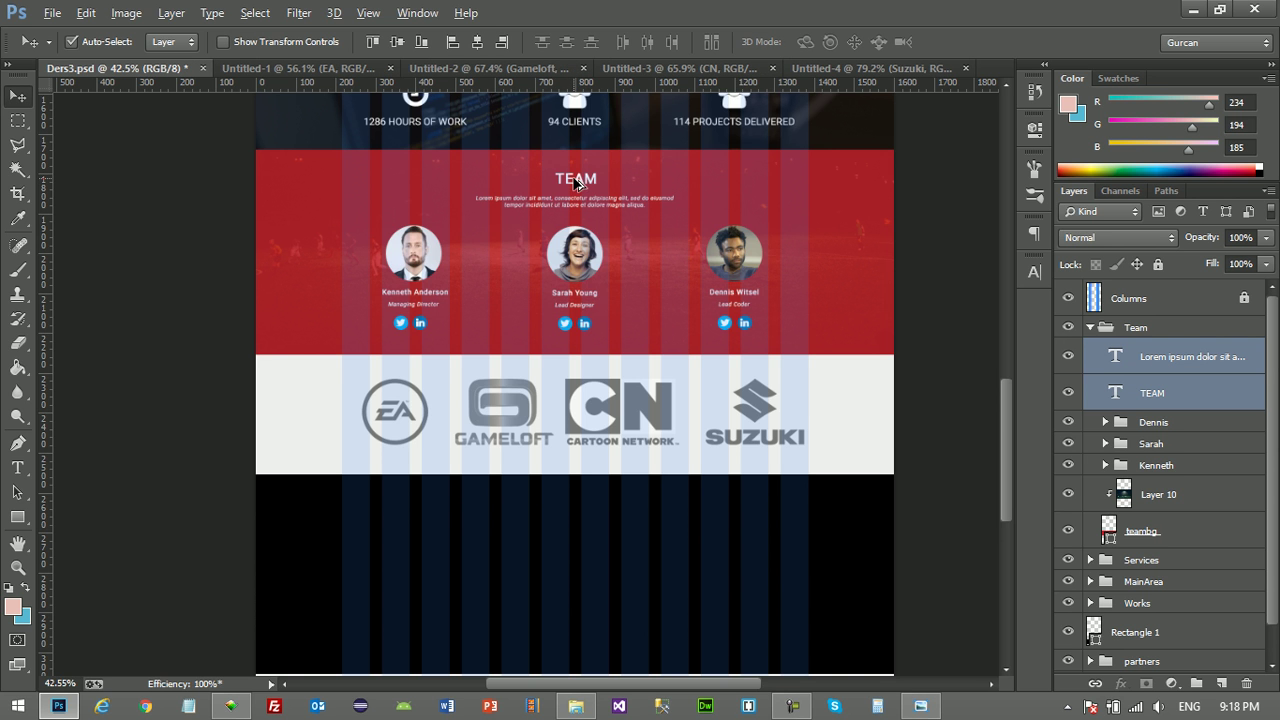
{"action": "left_click_drag", "start_coordinate": [574, 188], "coordinate": [570, 506]}
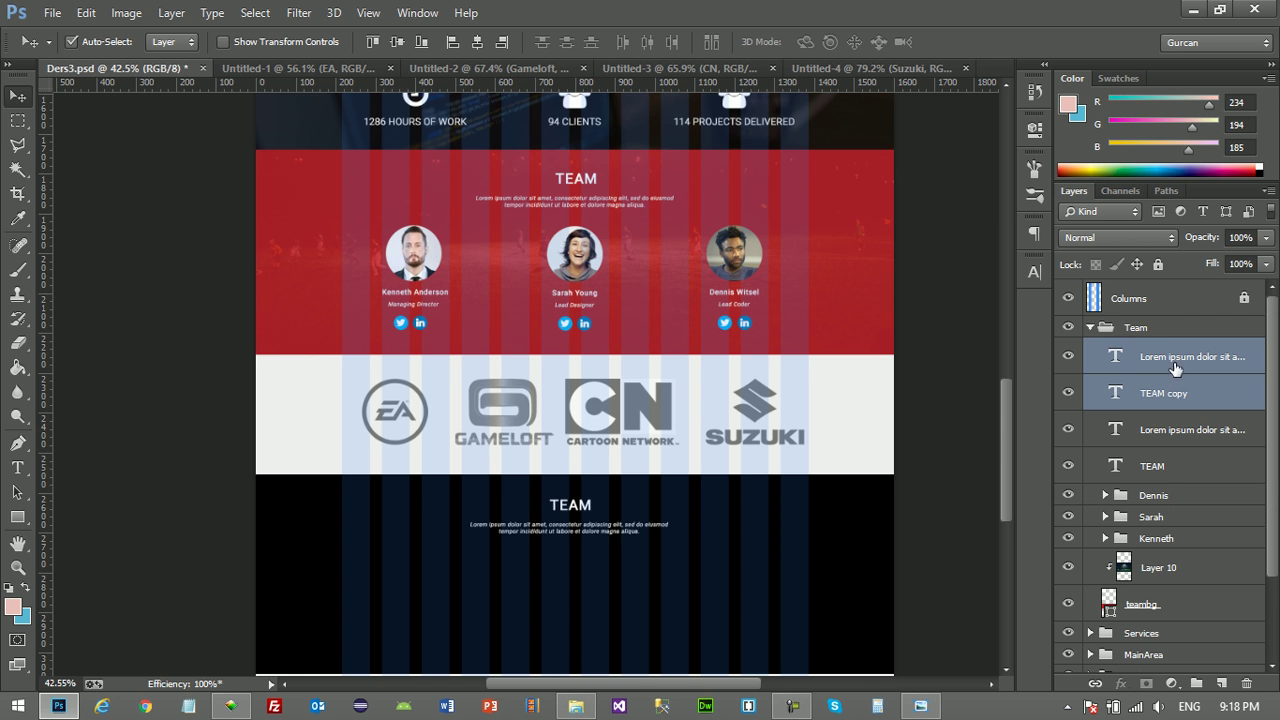
Move the copied text layers out of the Team group, stacked above Rectangle 1.
{"action": "left_click_drag", "start_coordinate": [1182, 380], "coordinate": [1153, 312]}
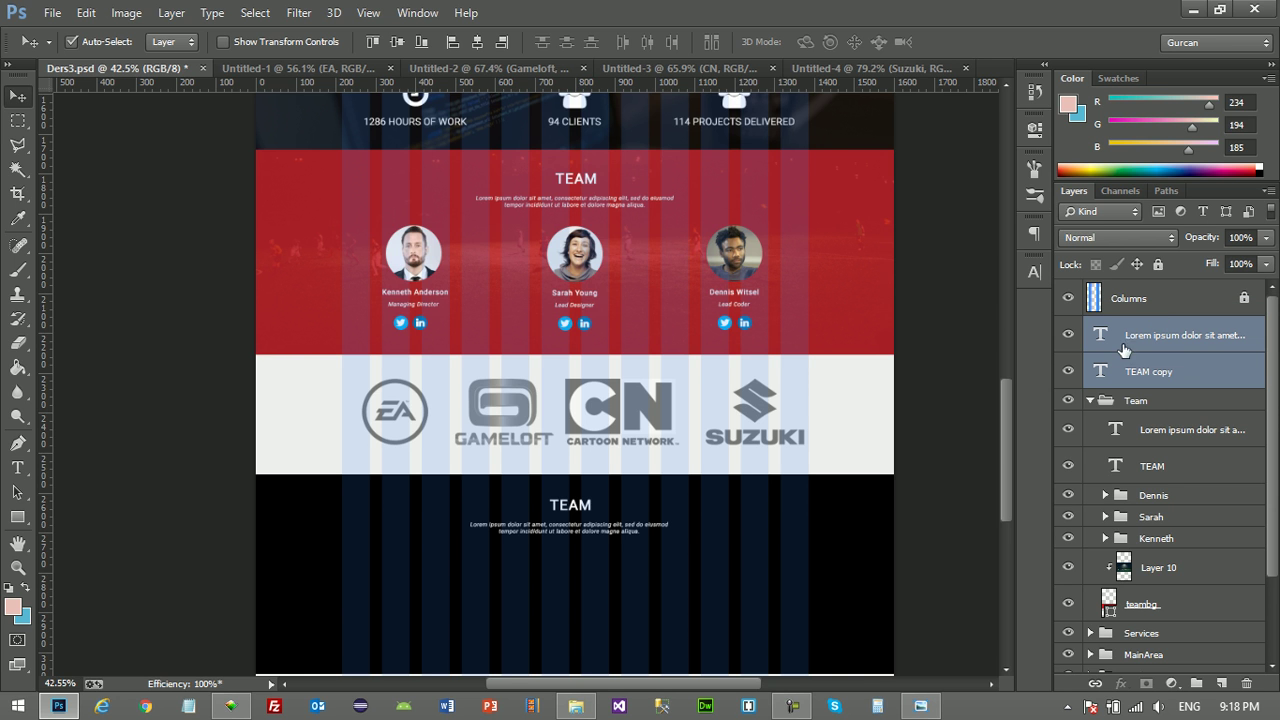
{"action": "left_click", "coordinate": [1090, 400]}
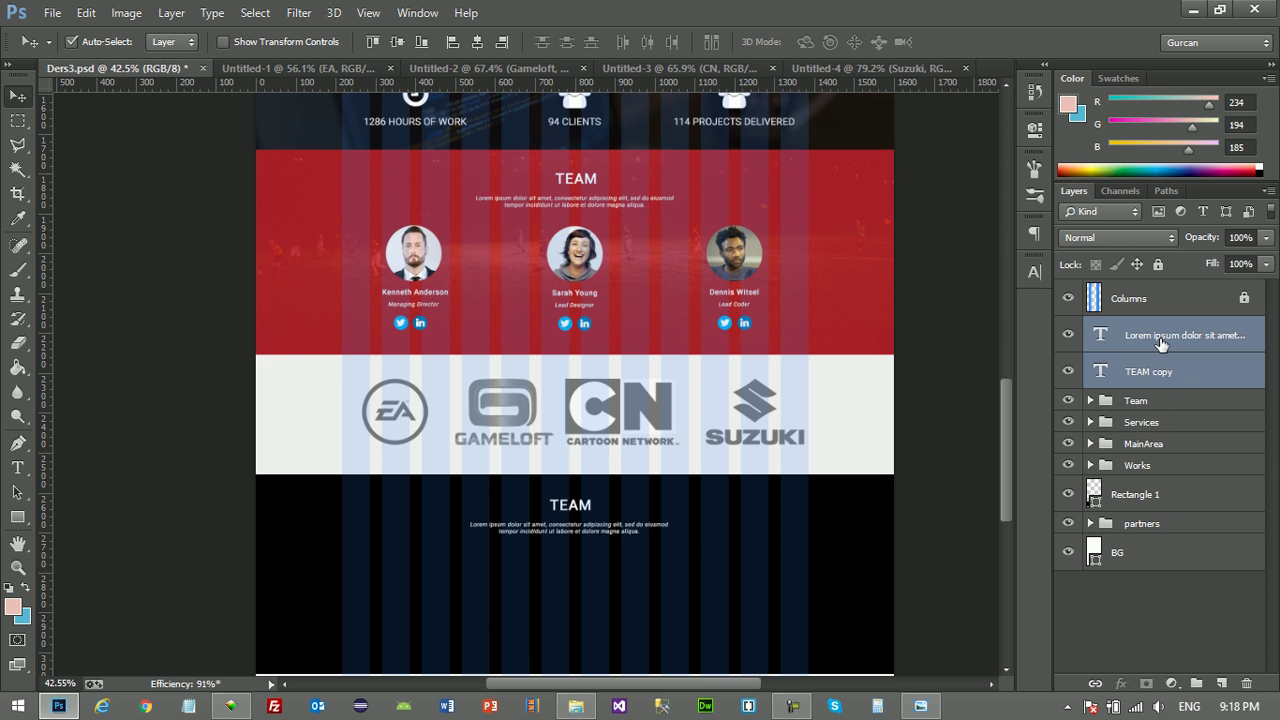
{"action": "left_click_drag", "start_coordinate": [1160, 343], "coordinate": [1153, 503]}
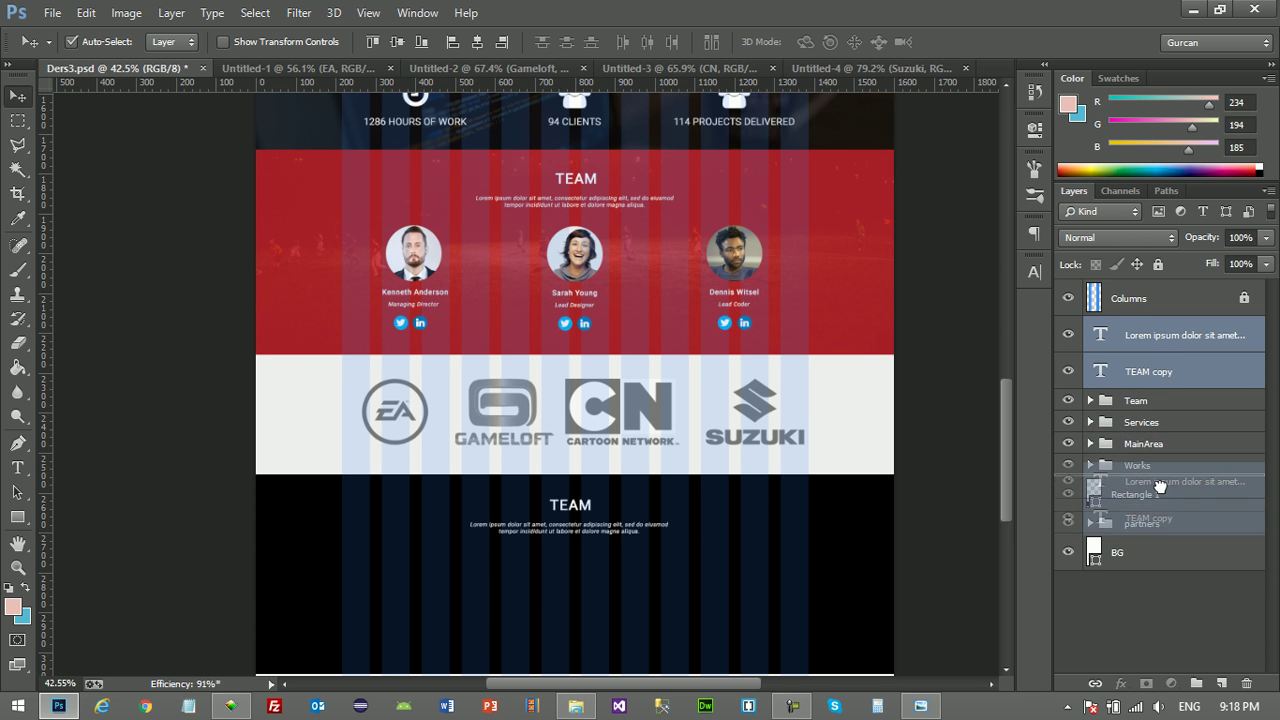
{"action": "left_click_drag", "start_coordinate": [1153, 503], "coordinate": [1152, 545]}
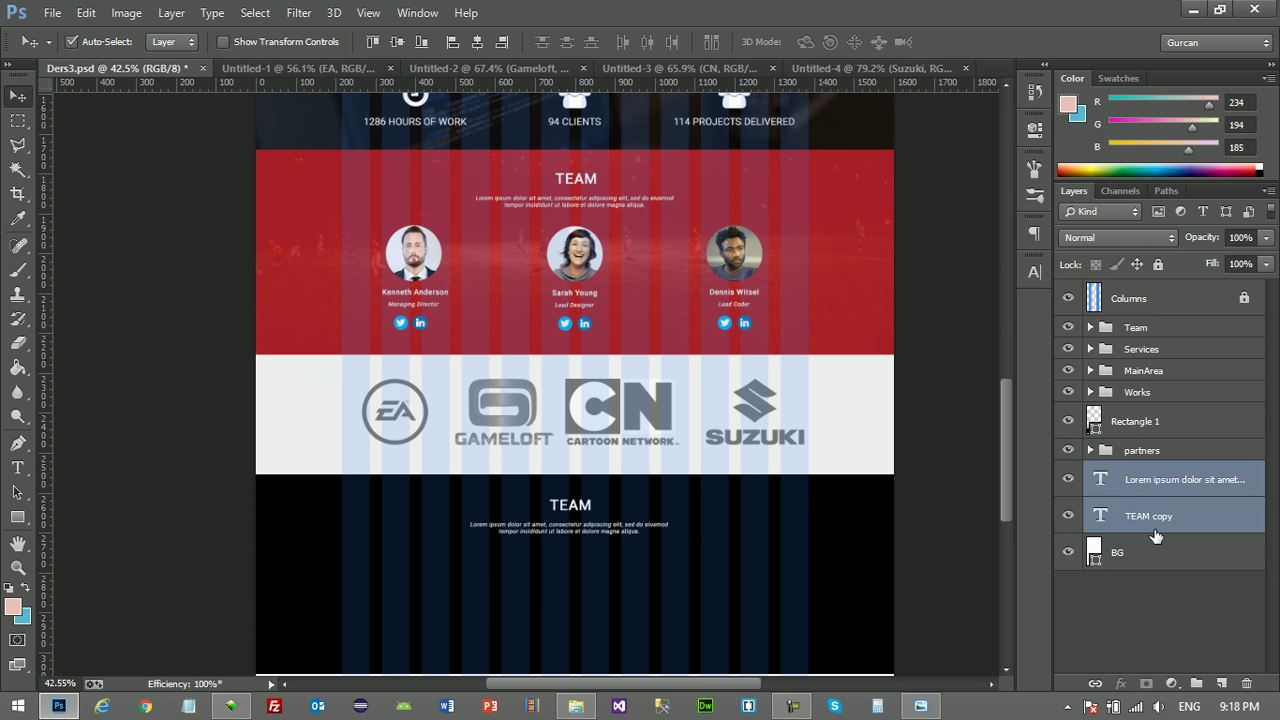
{"action": "left_click_drag", "start_coordinate": [1145, 492], "coordinate": [1140, 420]}
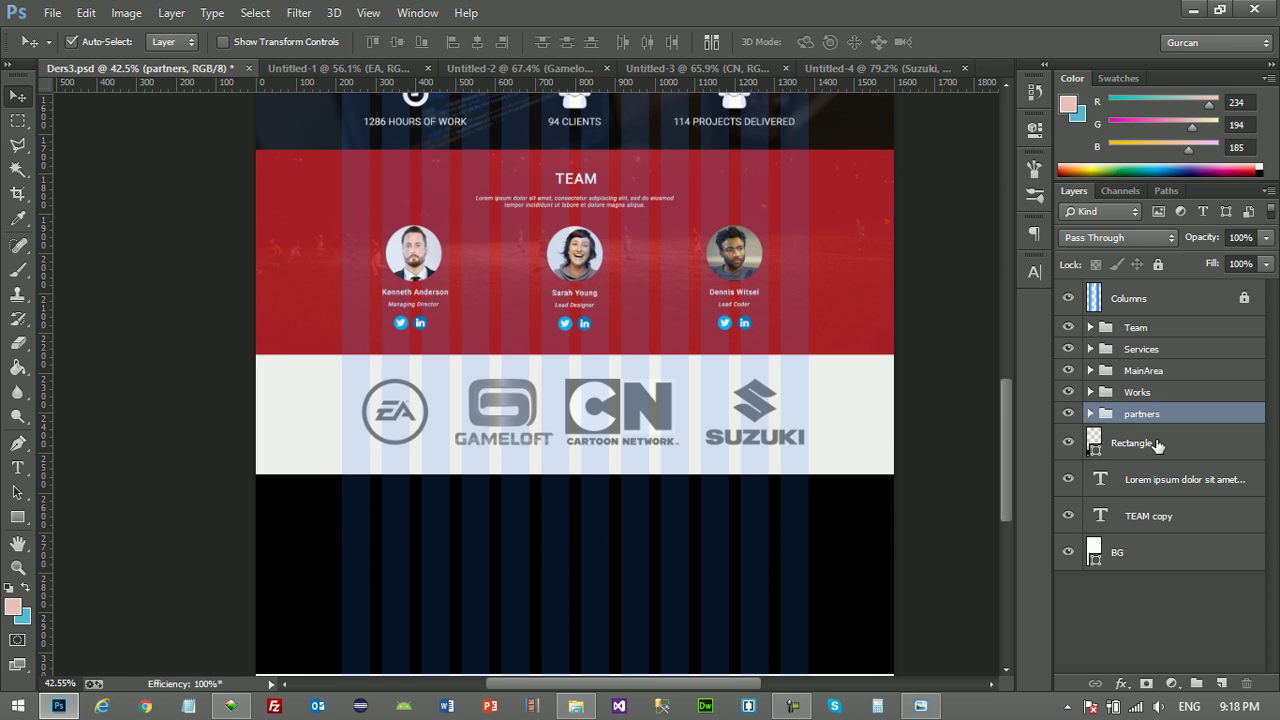
{"action": "left_click", "coordinate": [1168, 448]}
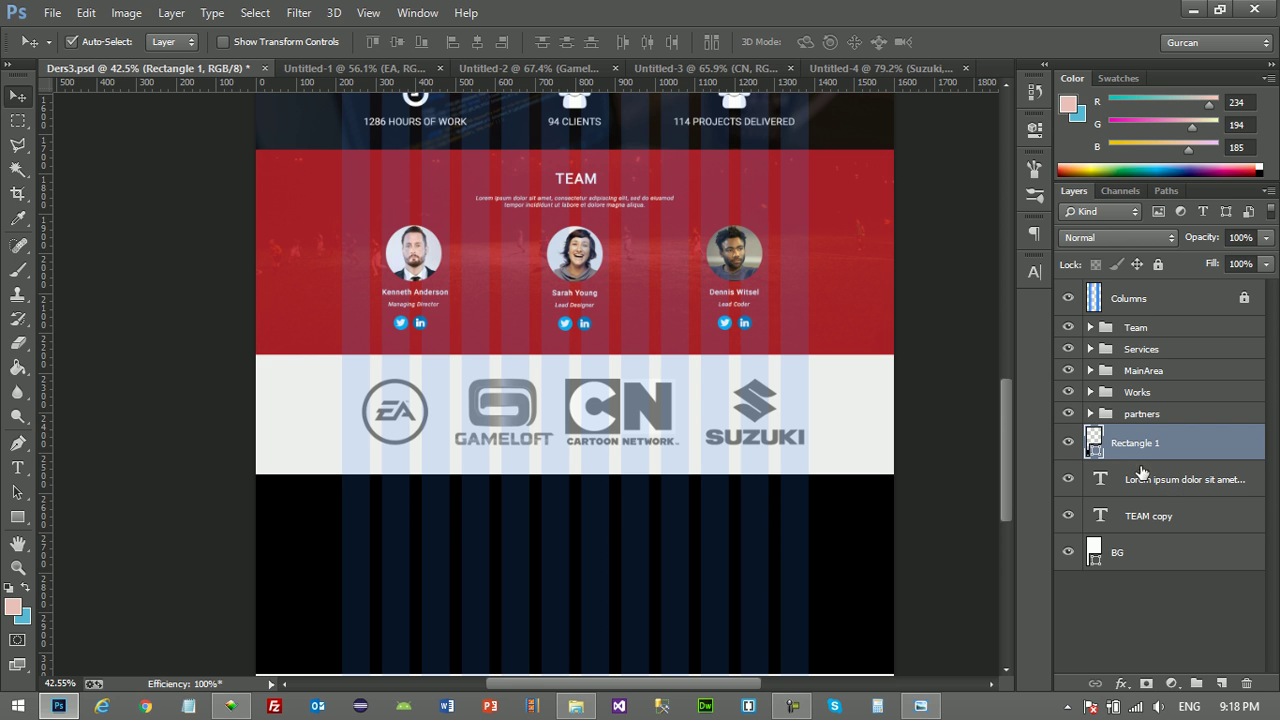
{"action": "left_click_drag", "start_coordinate": [1147, 448], "coordinate": [1150, 532]}
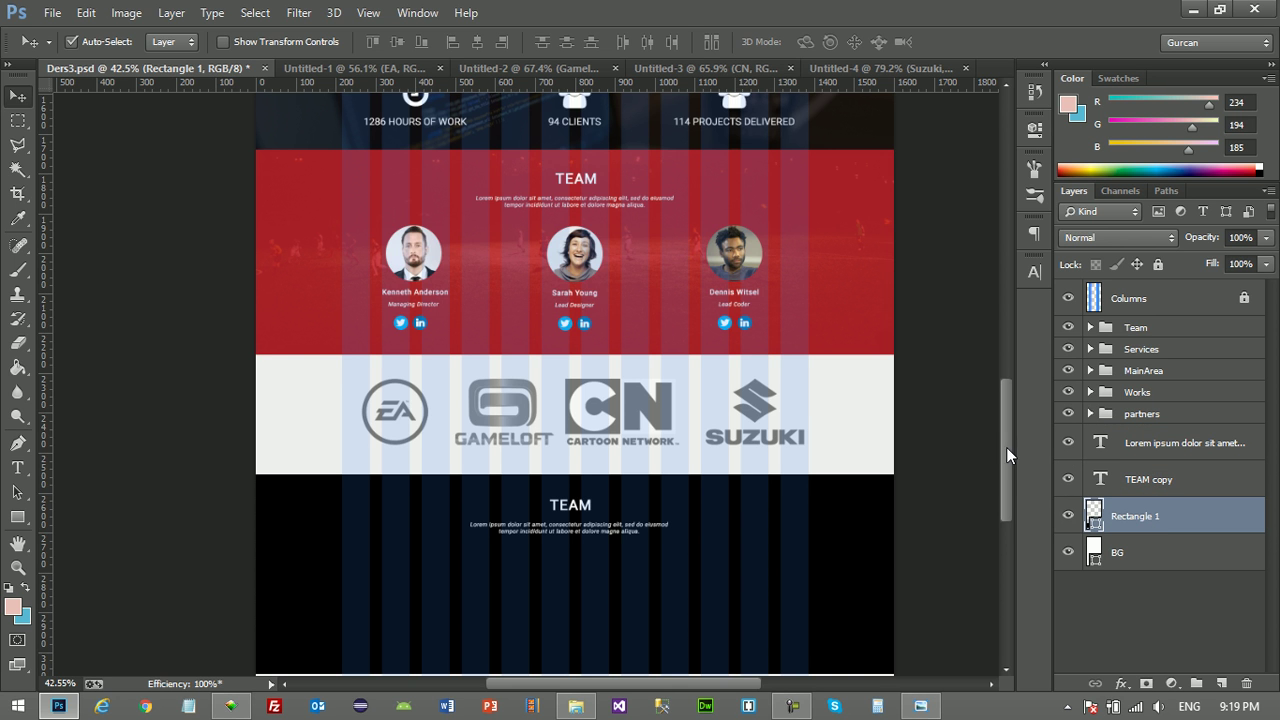
Position the copied heading and text near the top of the black section.
{"action": "left_click_drag", "start_coordinate": [1006, 455], "coordinate": [1010, 481]}
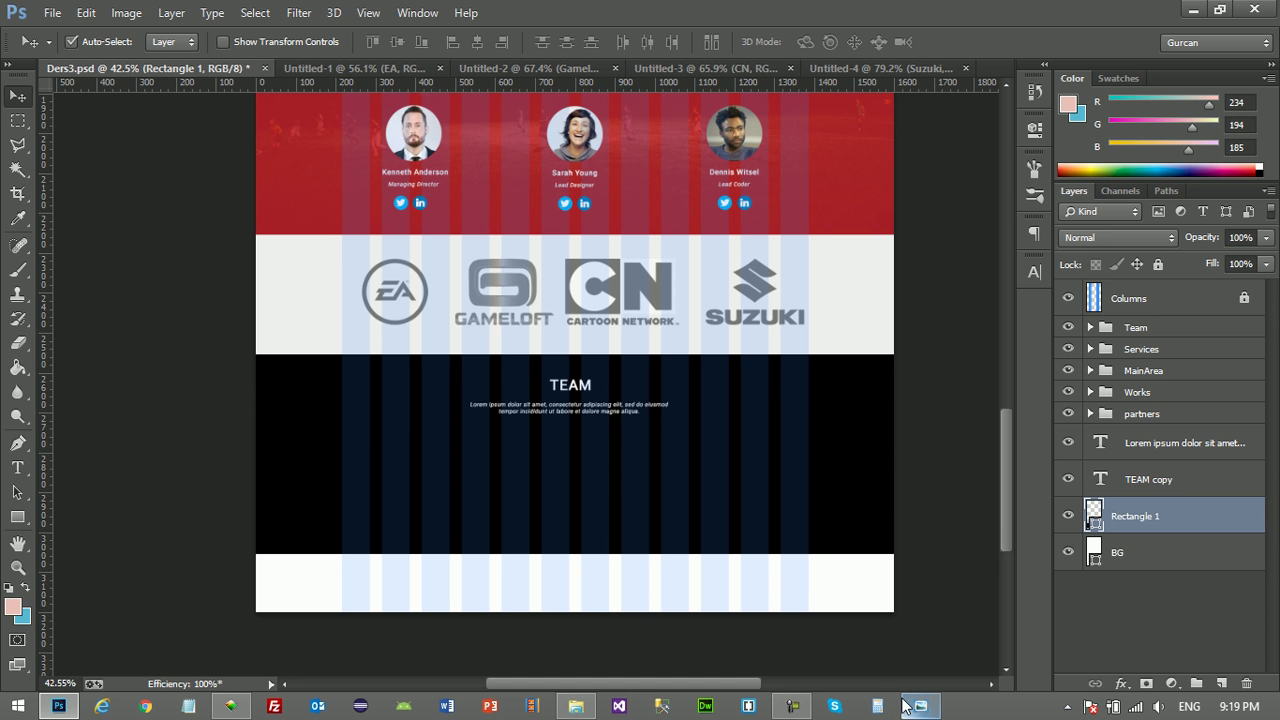
{"action": "scroll", "coordinate": [561, 420], "scroll_direction": "up", "scroll_amount": 3}
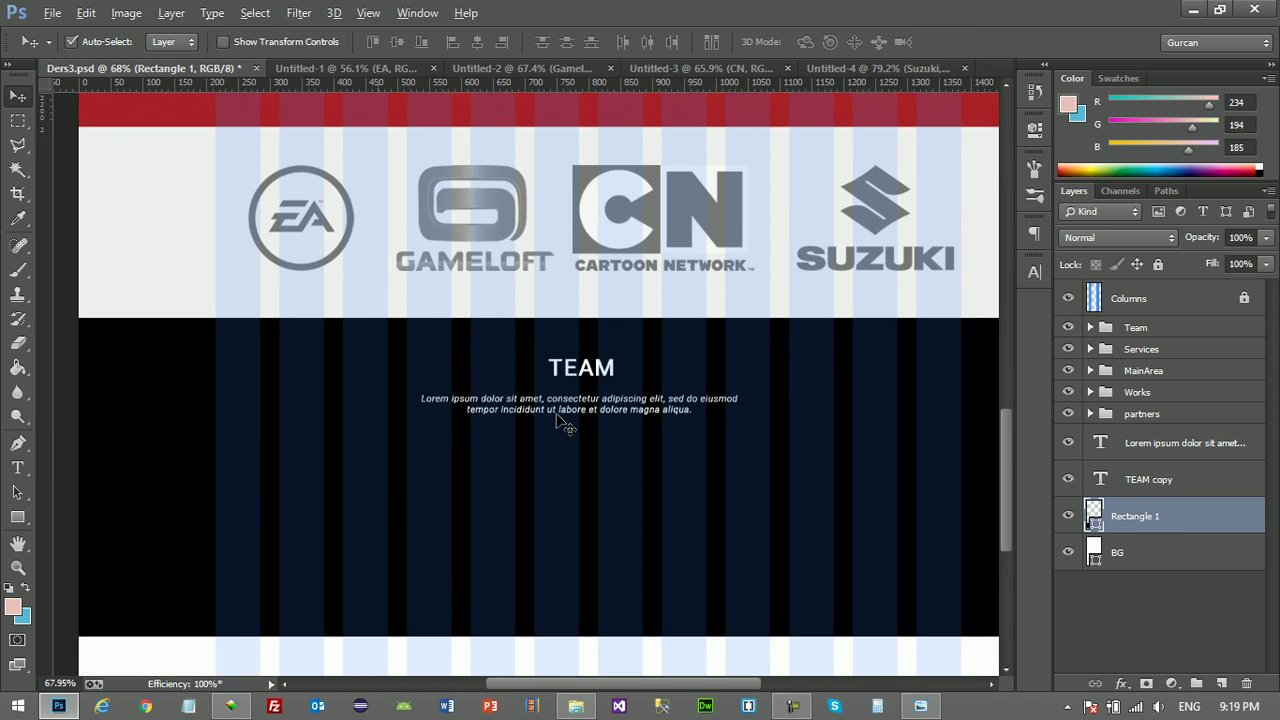
{"action": "scroll", "coordinate": [561, 420], "scroll_direction": "up", "scroll_amount": 2}
{"action": "left_click", "coordinate": [1163, 479]}
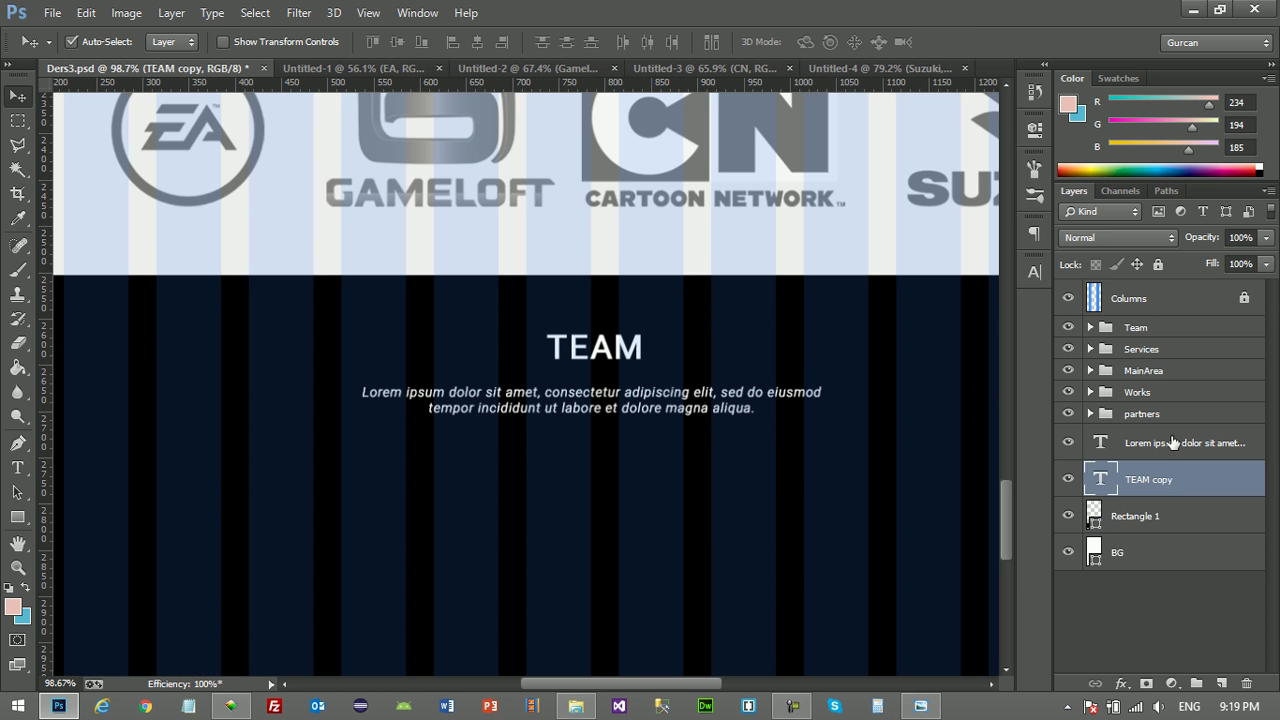
{"action": "left_click", "coordinate": [1173, 440], "text": "shift"}
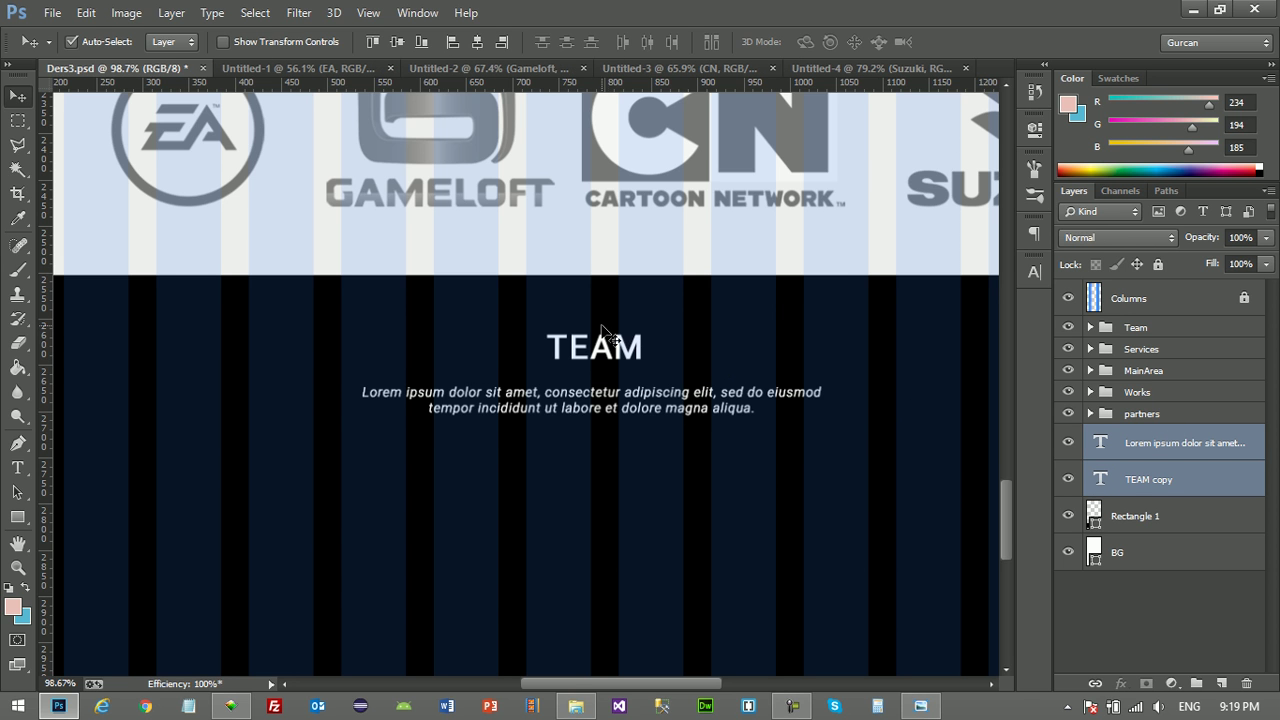
{"action": "left_click_drag", "start_coordinate": [604, 350], "coordinate": [605, 294]}
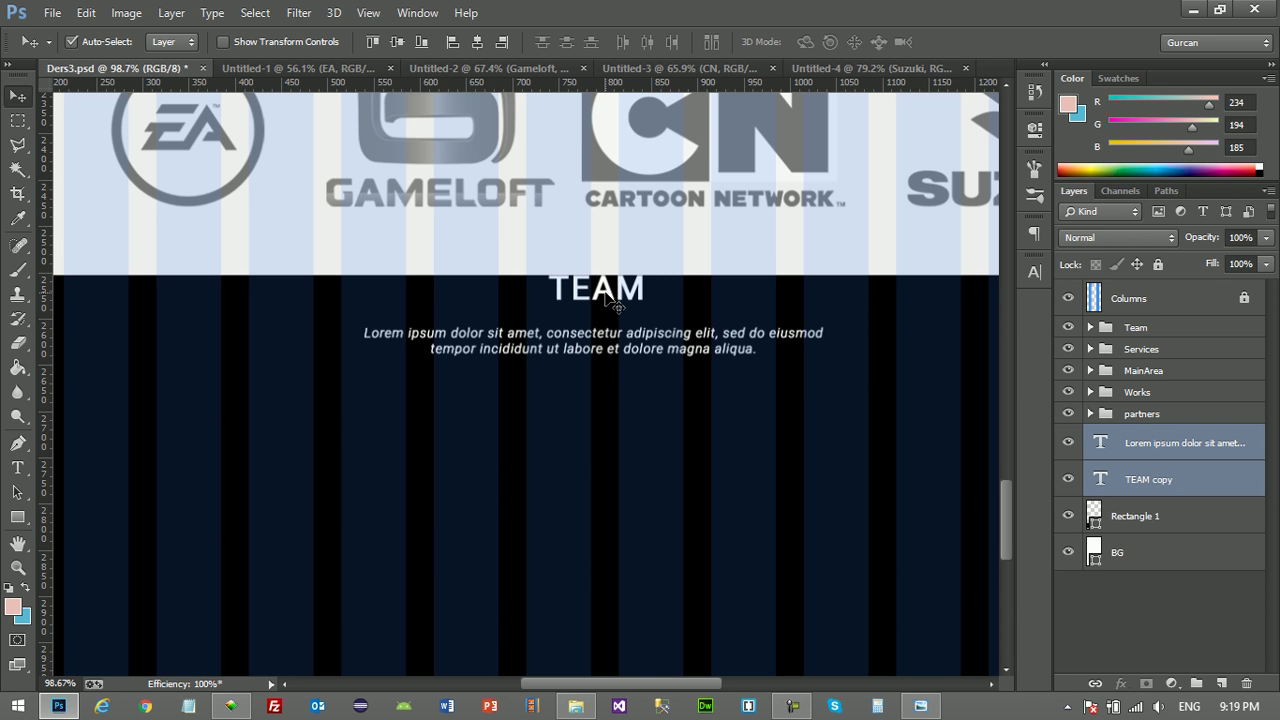
{"action": "key", "text": "shift+Down"}
{"action": "key", "text": "shift+Down"}
{"action": "key", "text": "shift+Down"}
{"action": "key", "text": "shift+Down"}
{"action": "key", "text": "shift+Down"}
{"action": "key", "text": "shift+Down"}
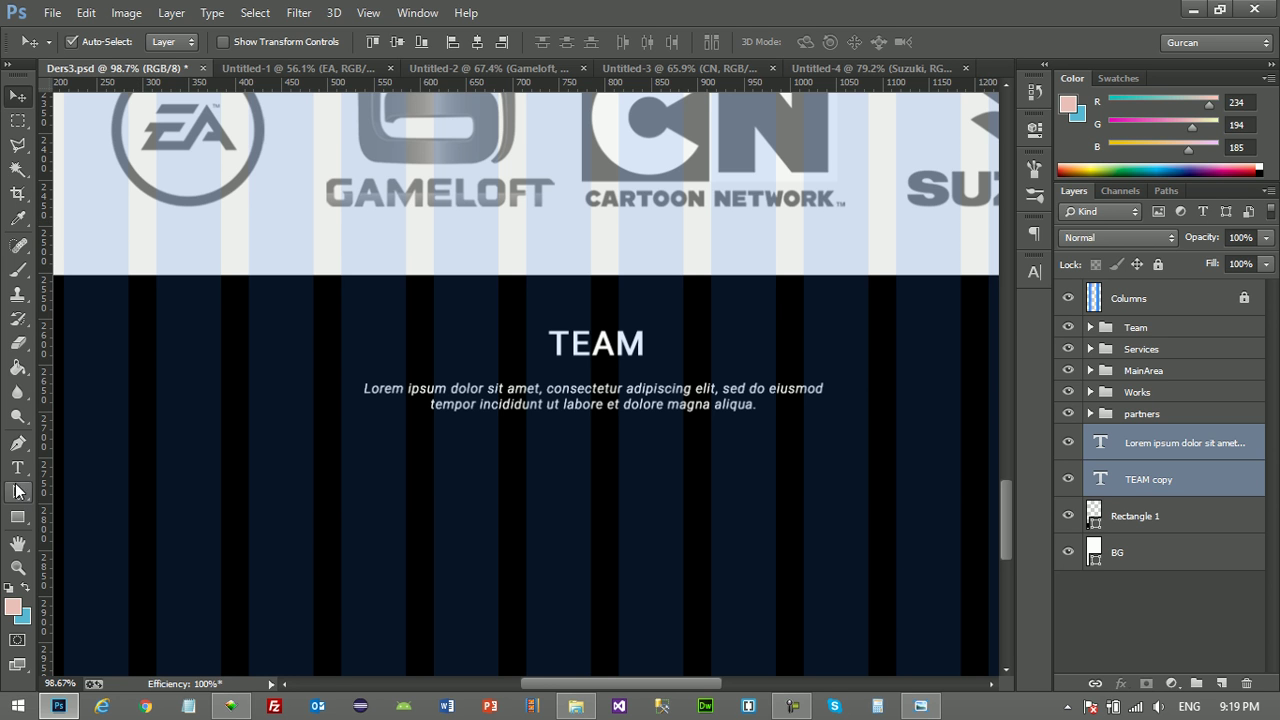
{"action": "left_click", "coordinate": [17, 467]}
Change the copied heading text from TEAM to CONTACT.
{"action": "left_click", "coordinate": [615, 343]}
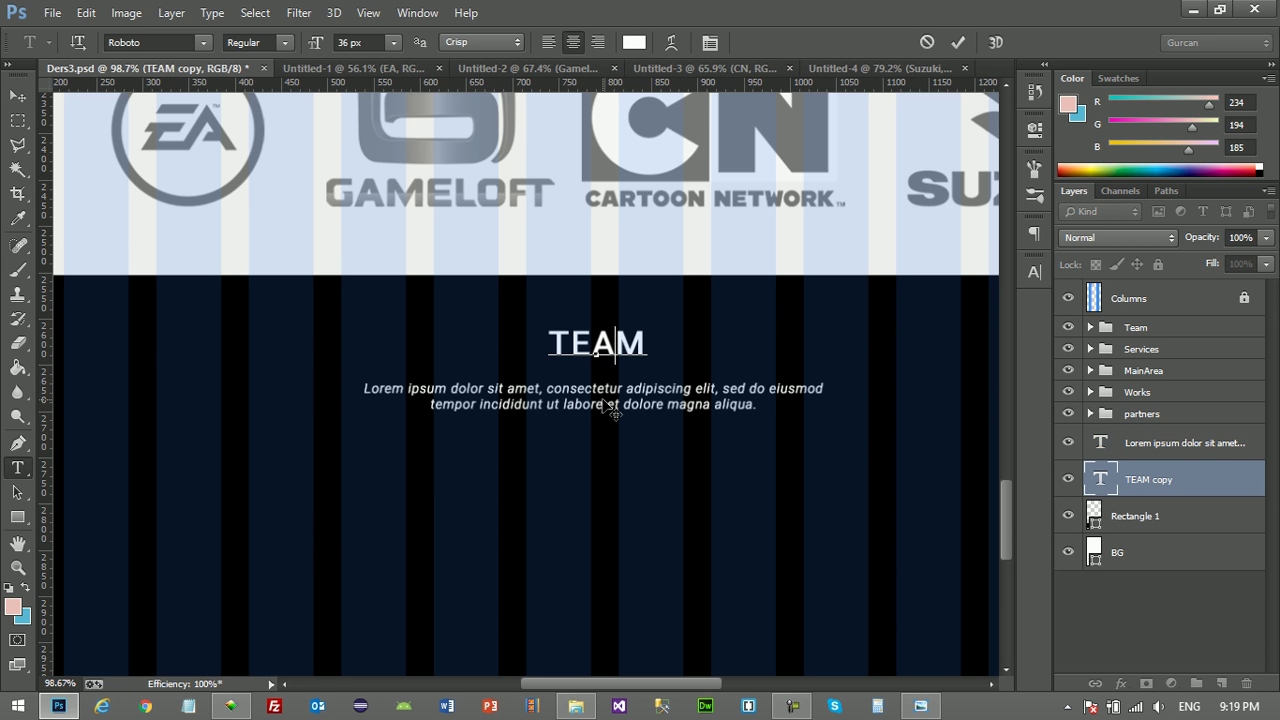
{"action": "key", "text": "BackSpace"}
{"action": "key", "text": "BackSpace"}
{"action": "key", "text": "BackSpace"}
{"action": "type", "text": "CONTACT"}
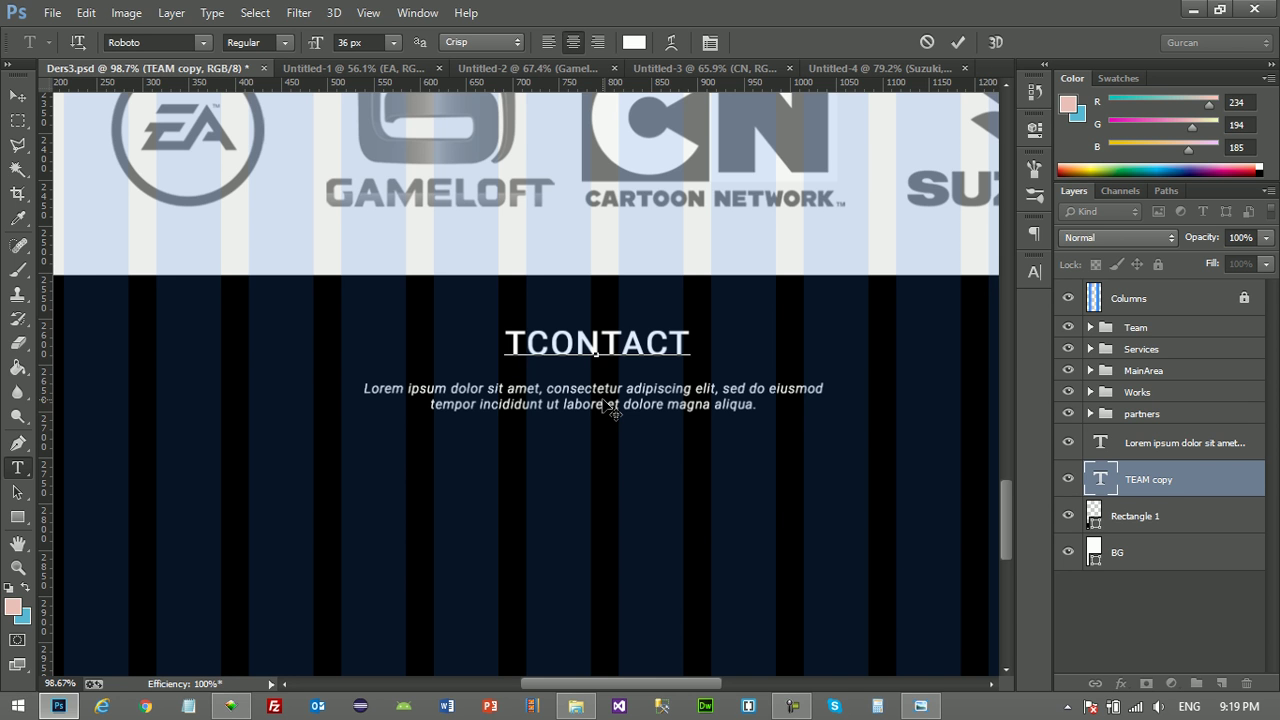
{"action": "key", "text": "Home"}
{"action": "key", "text": "Delete"}
Rename the heading layer CONTACT and bring up the Arin.jpg reference image.
{"action": "double_click", "coordinate": [1160, 480]}
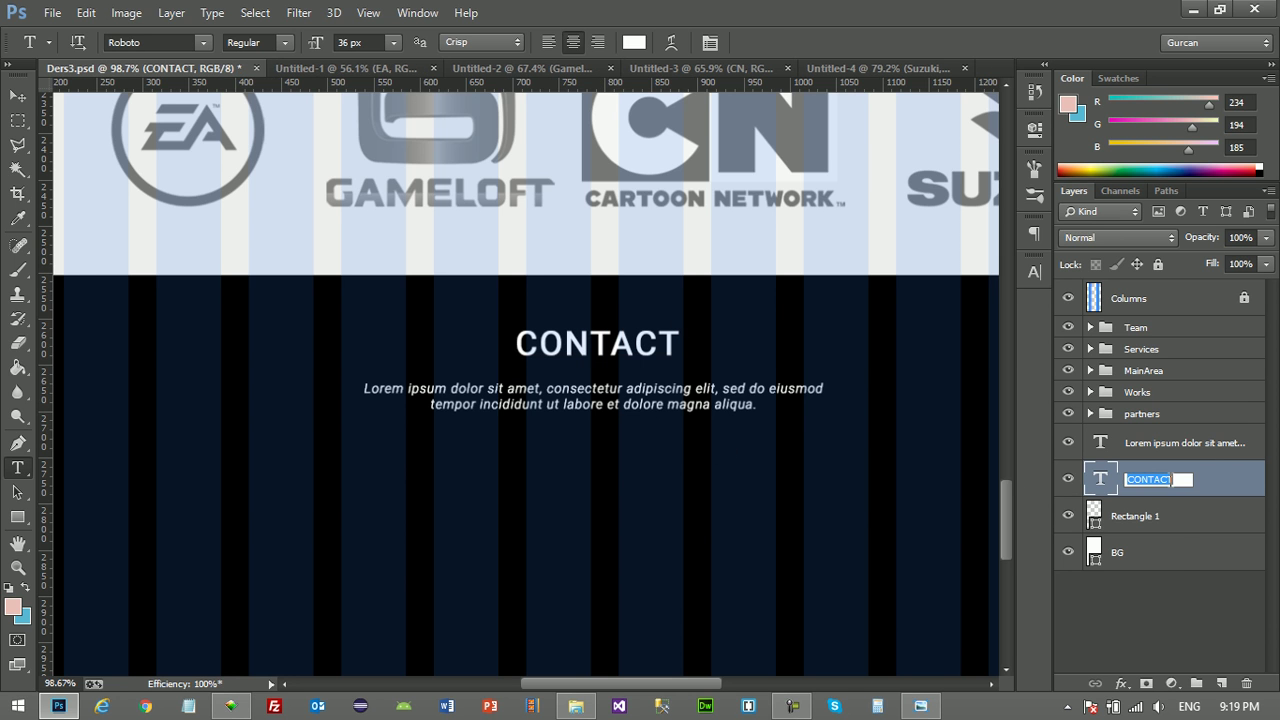
{"action": "left_click", "coordinate": [1178, 600]}
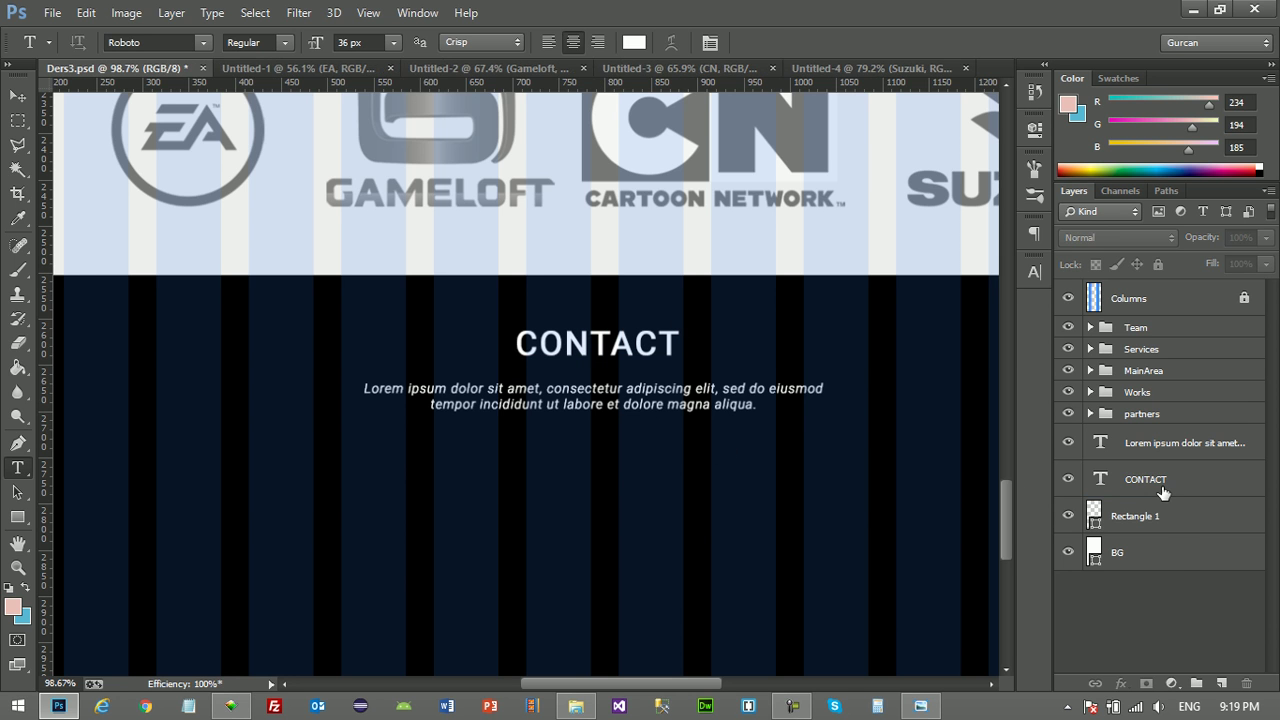
{"action": "left_click", "coordinate": [921, 707]}
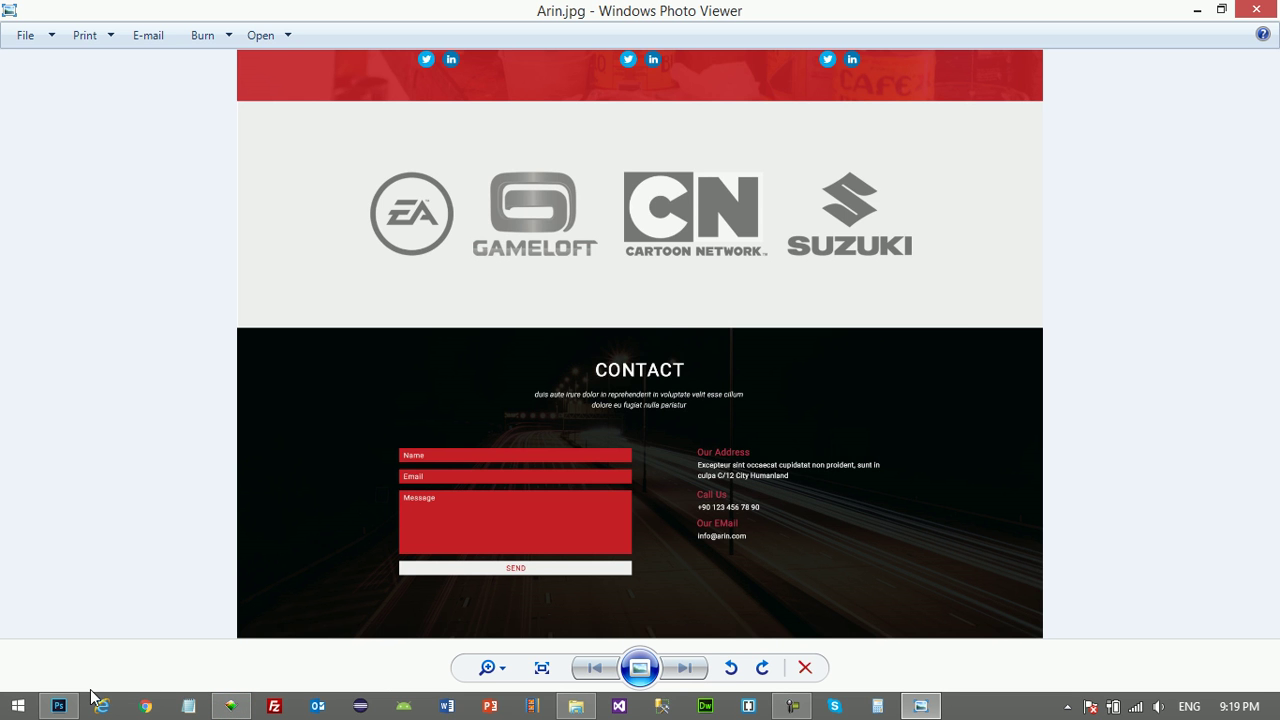
Switch back to Ders3.psd and zoom out to see the whole contact section.
{"action": "left_click", "coordinate": [60, 707]}
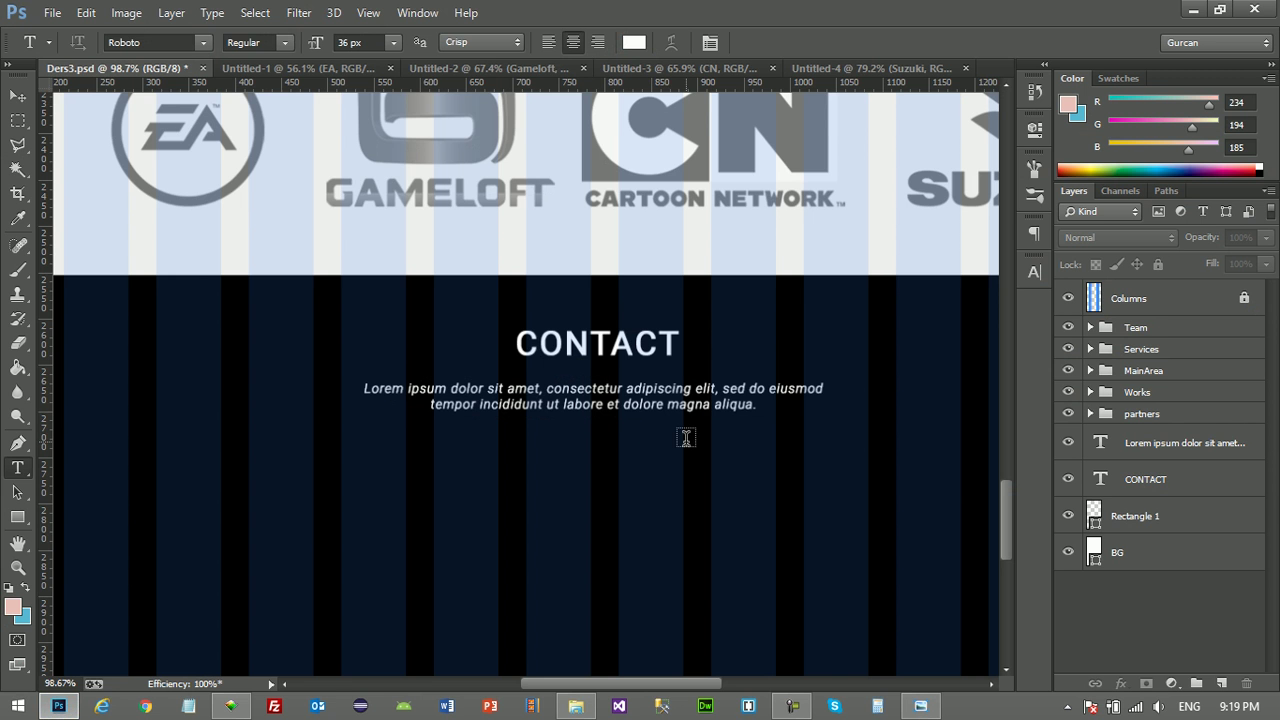
{"action": "scroll", "coordinate": [650, 450], "scroll_direction": "down", "scroll_amount": 3}
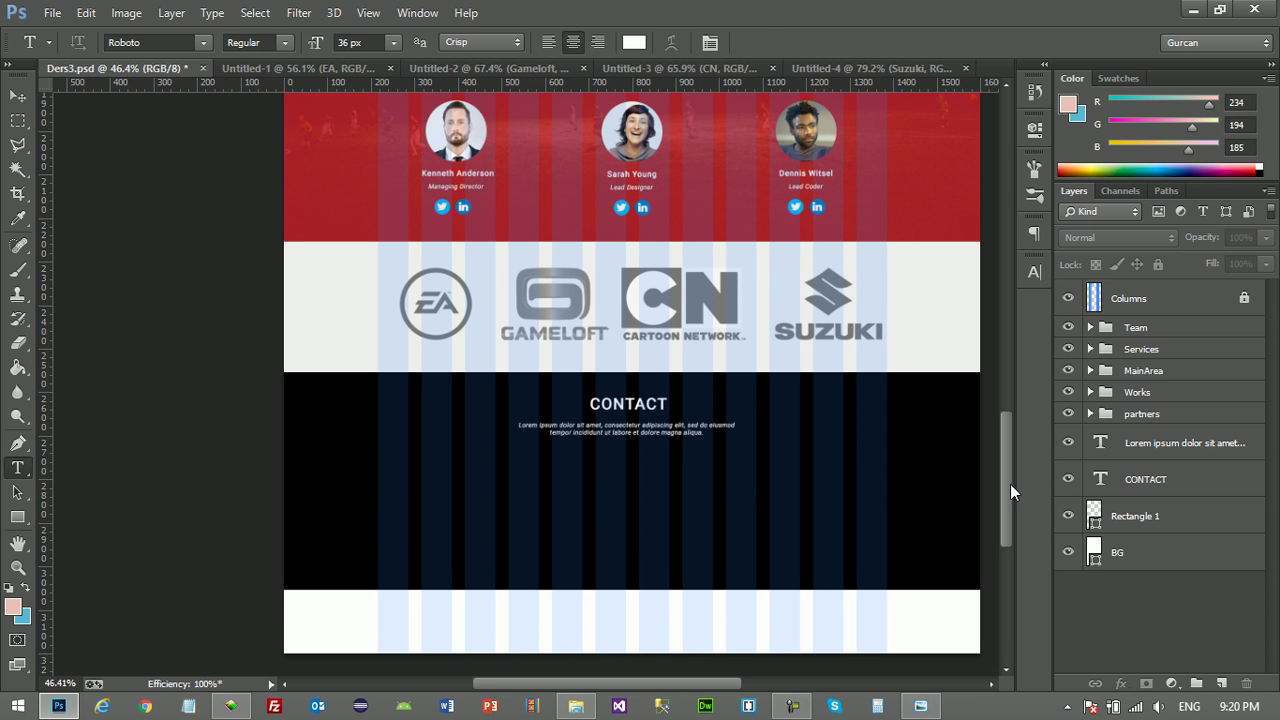
{"action": "scroll", "coordinate": [807, 423], "scroll_direction": "down", "scroll_amount": 2}
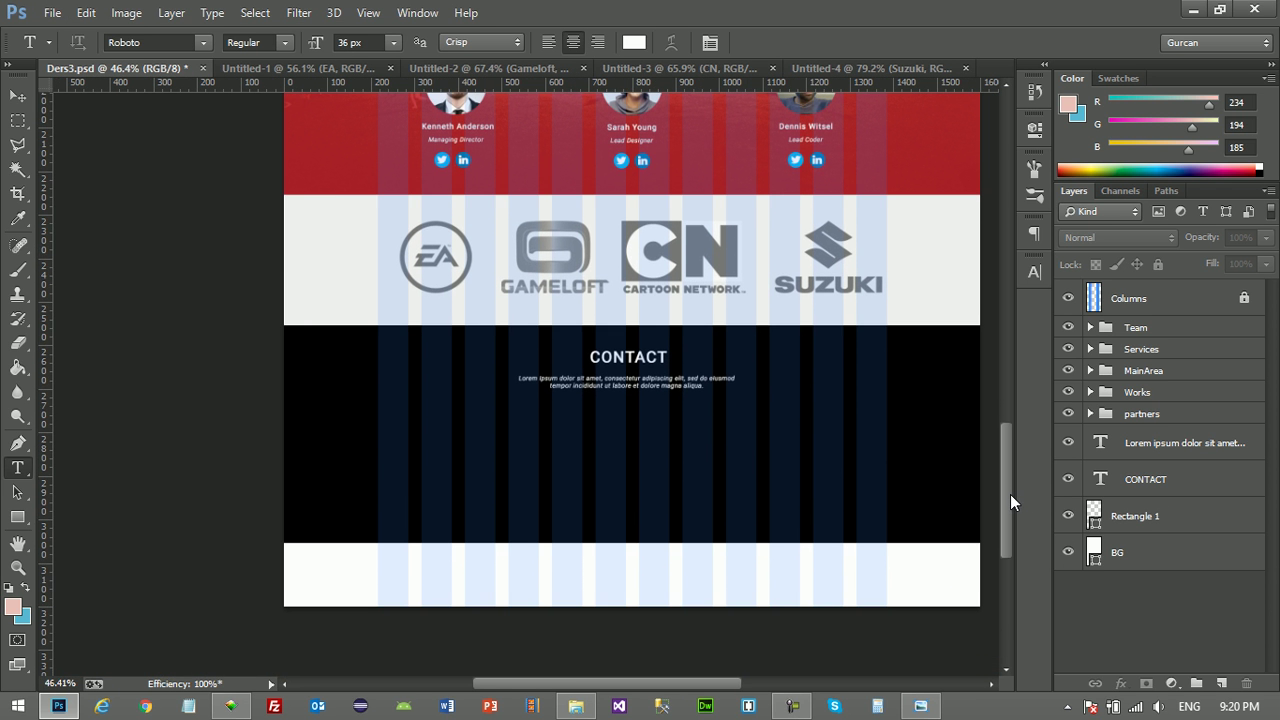
Select the Rectangle Tool from the shape tools and zoom in.
{"action": "left_click", "coordinate": [17, 518]}
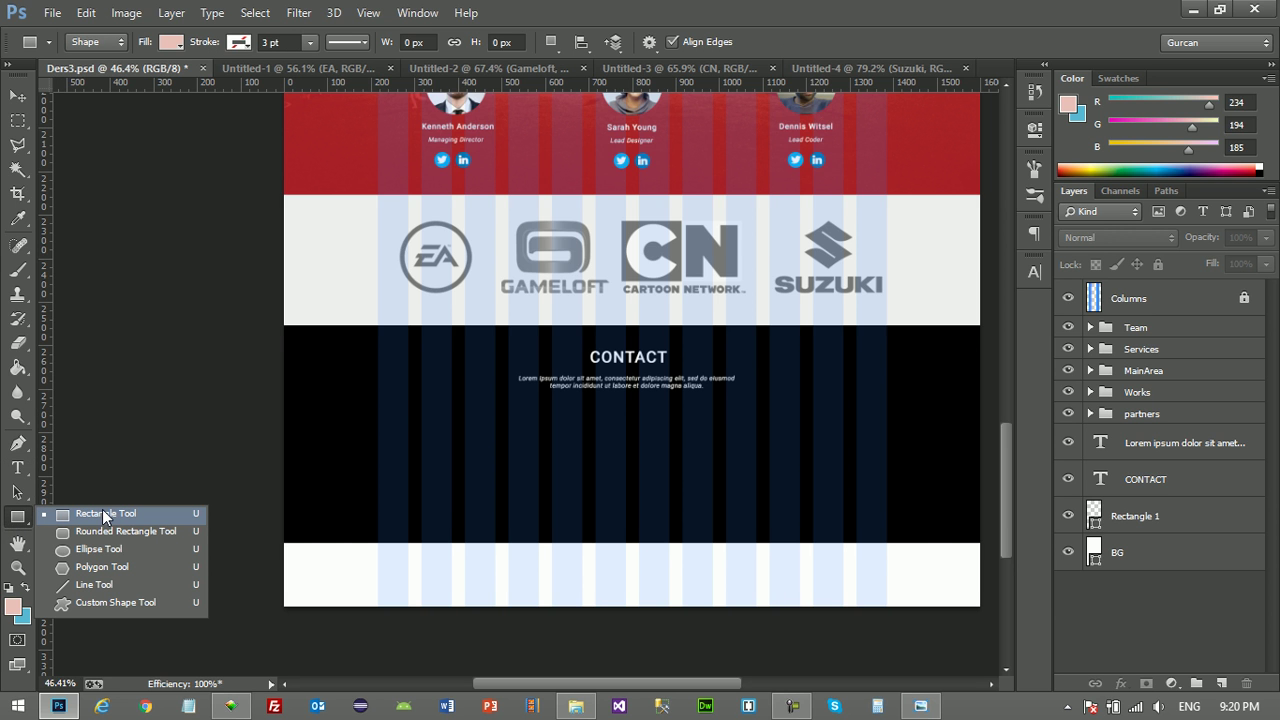
{"action": "left_click", "coordinate": [104, 516]}
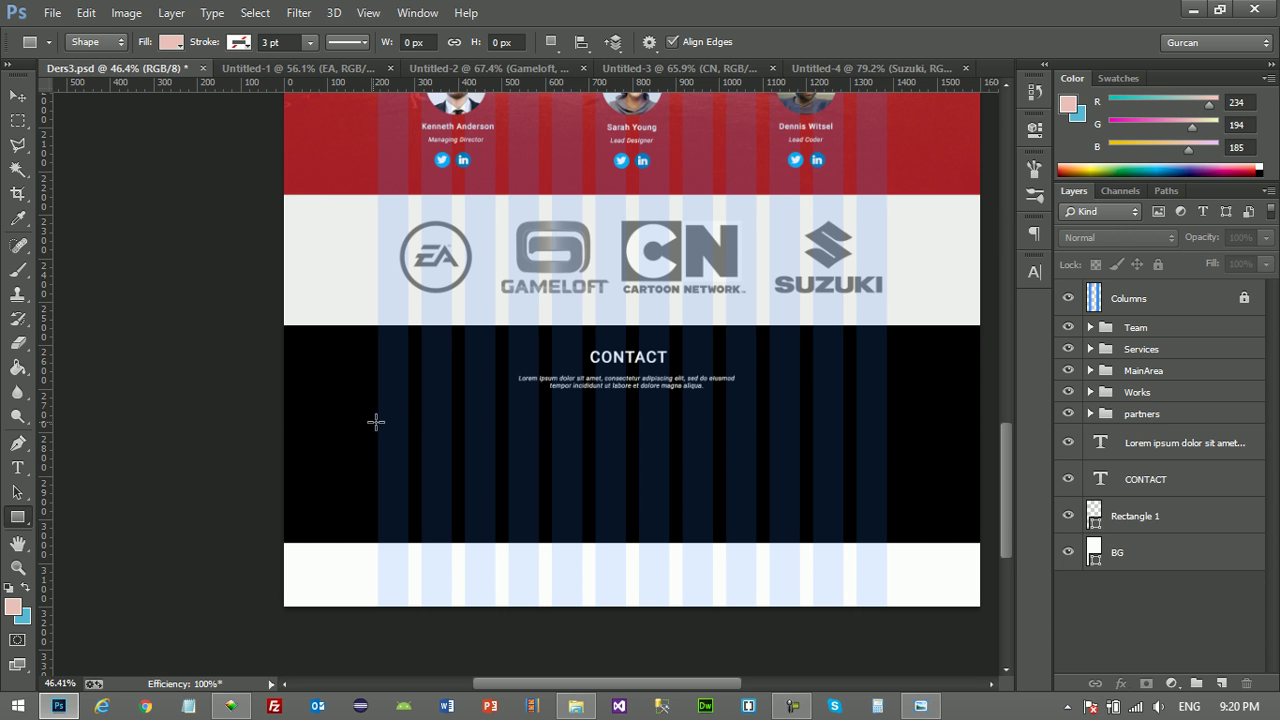
{"action": "scroll", "coordinate": [407, 434], "scroll_direction": "up", "scroll_amount": 2}
{"action": "scroll", "coordinate": [408, 434], "scroll_direction": "up", "scroll_amount": 1}
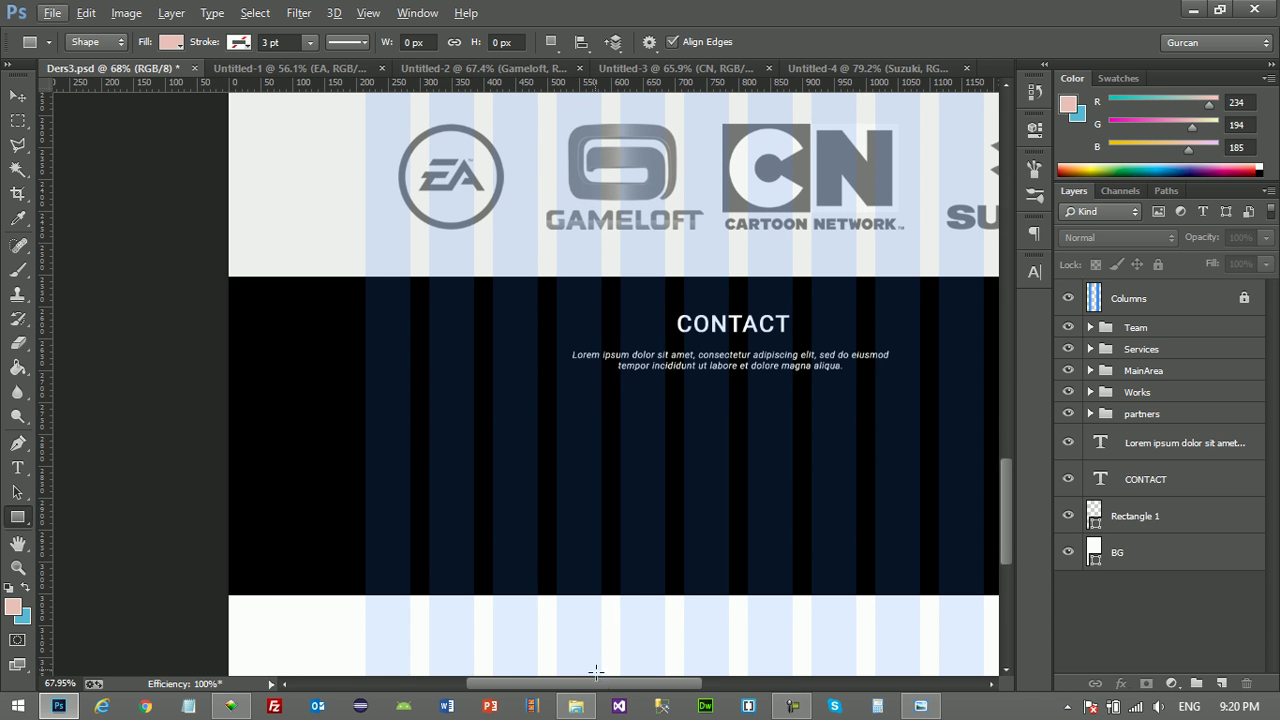
{"action": "left_click_drag", "start_coordinate": [600, 685], "coordinate": [643, 686]}
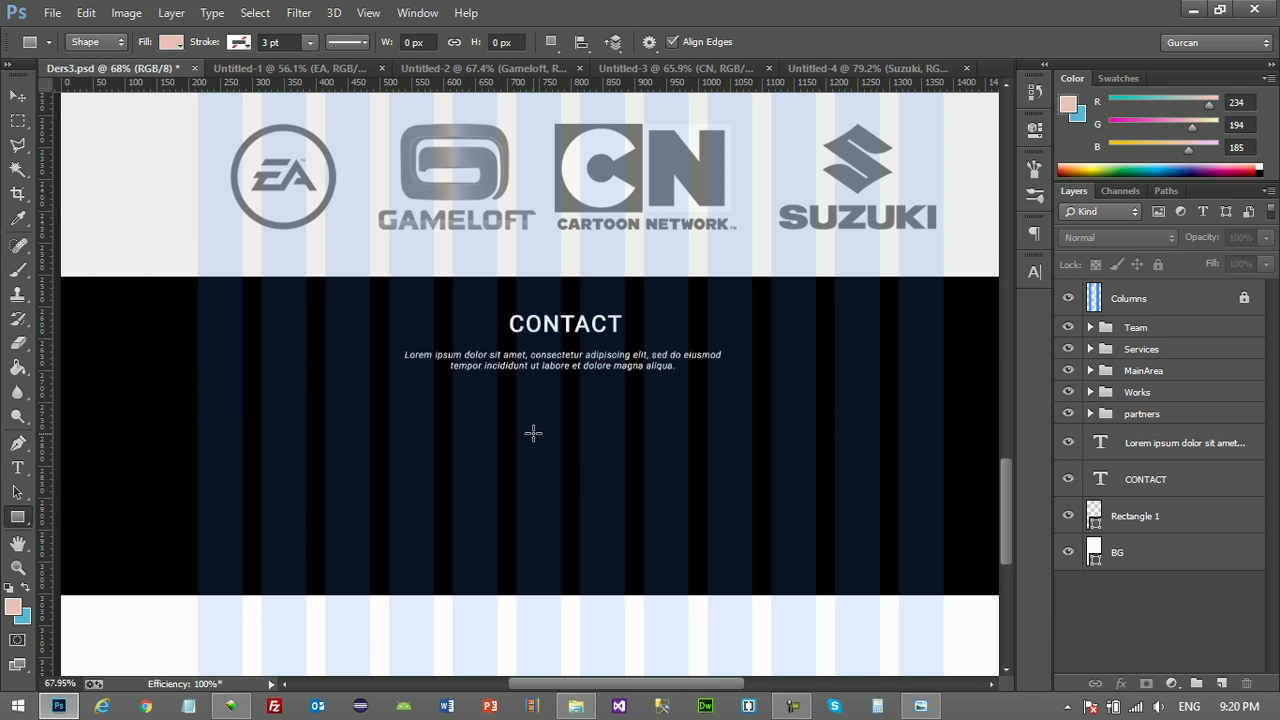
Check the Arin.jpg reference, then return to Photoshop at 90% zoom.
{"action": "left_click", "coordinate": [924, 703]}
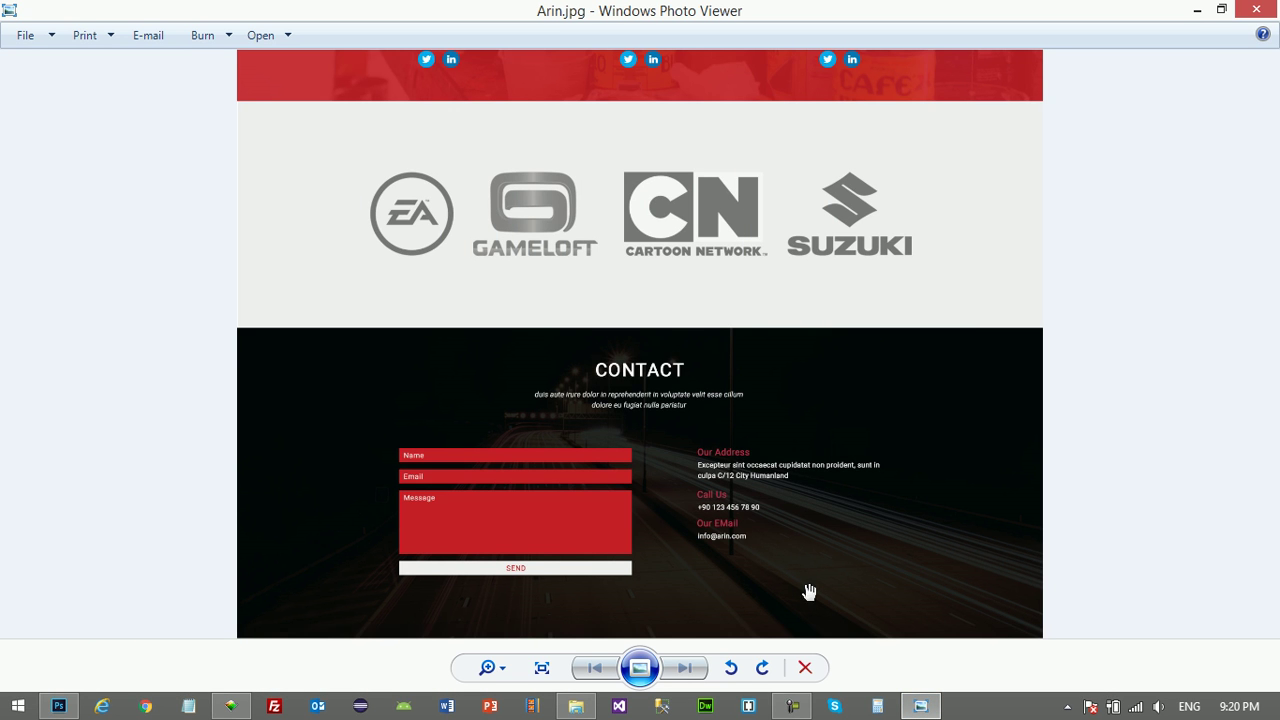
{"action": "left_click", "coordinate": [1197, 10]}
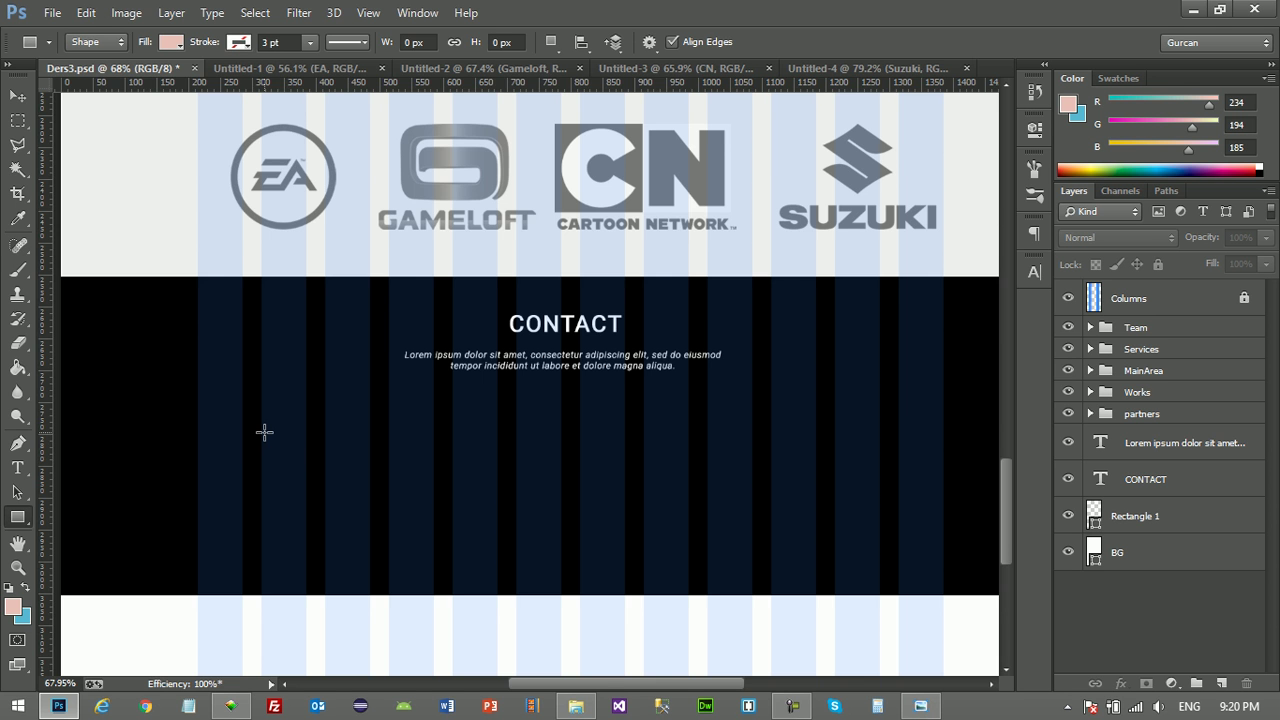
{"action": "scroll", "coordinate": [264, 432], "scroll_direction": "up", "scroll_amount": 2}
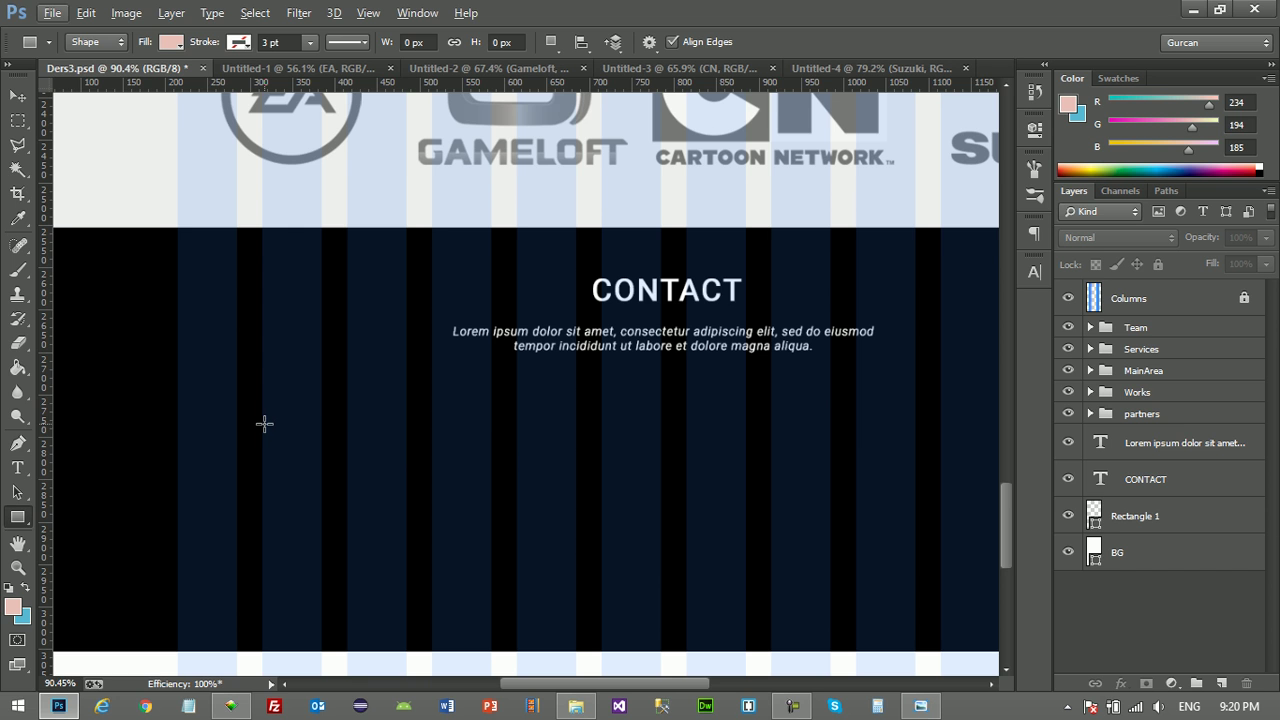
Draw a red 367 × 42 px rectangle below the CONTACT intro text.
{"action": "left_click_drag", "start_coordinate": [264, 423], "coordinate": [574, 457]}
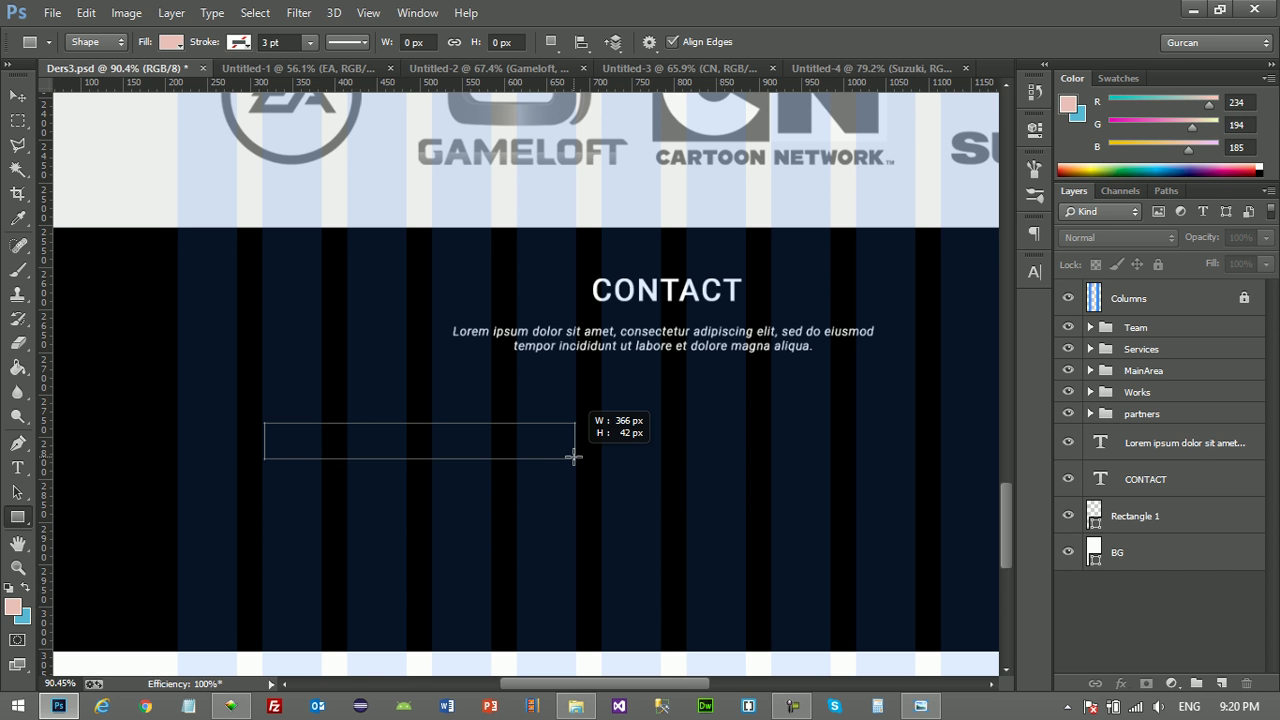
{"action": "left_click_drag", "start_coordinate": [573, 457], "coordinate": [575, 458]}
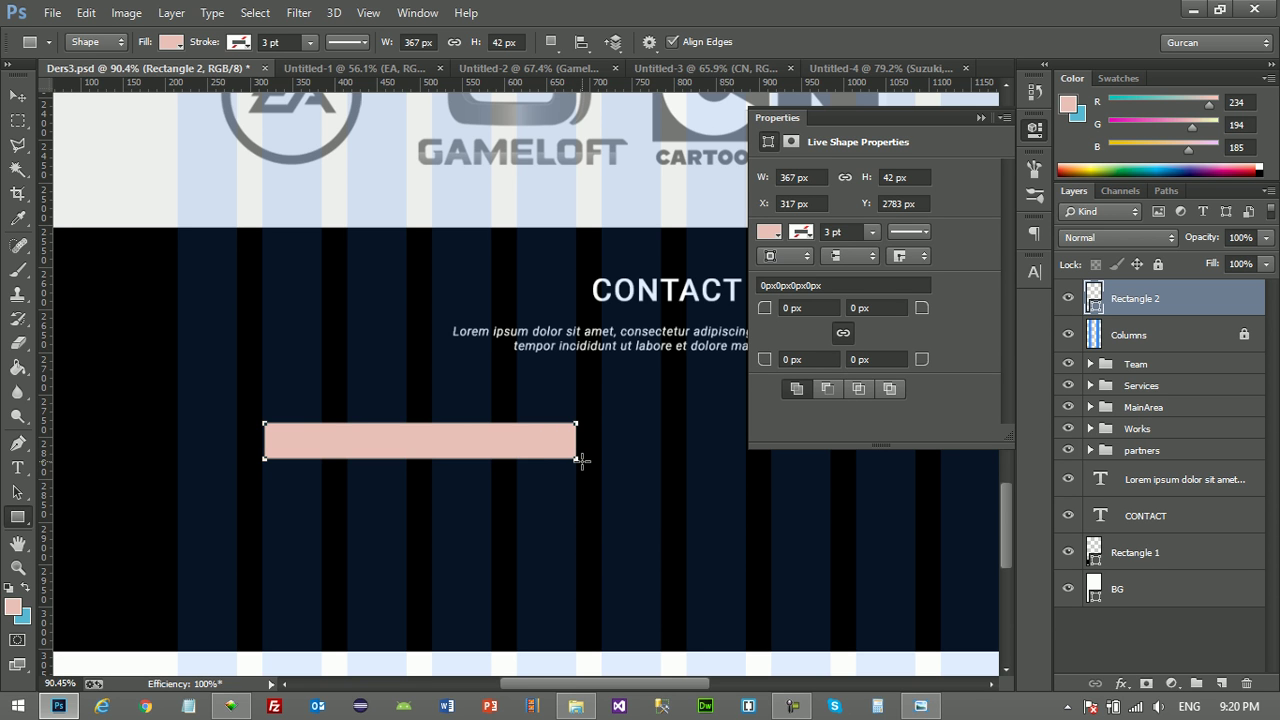
{"action": "left_click", "coordinate": [769, 233]}
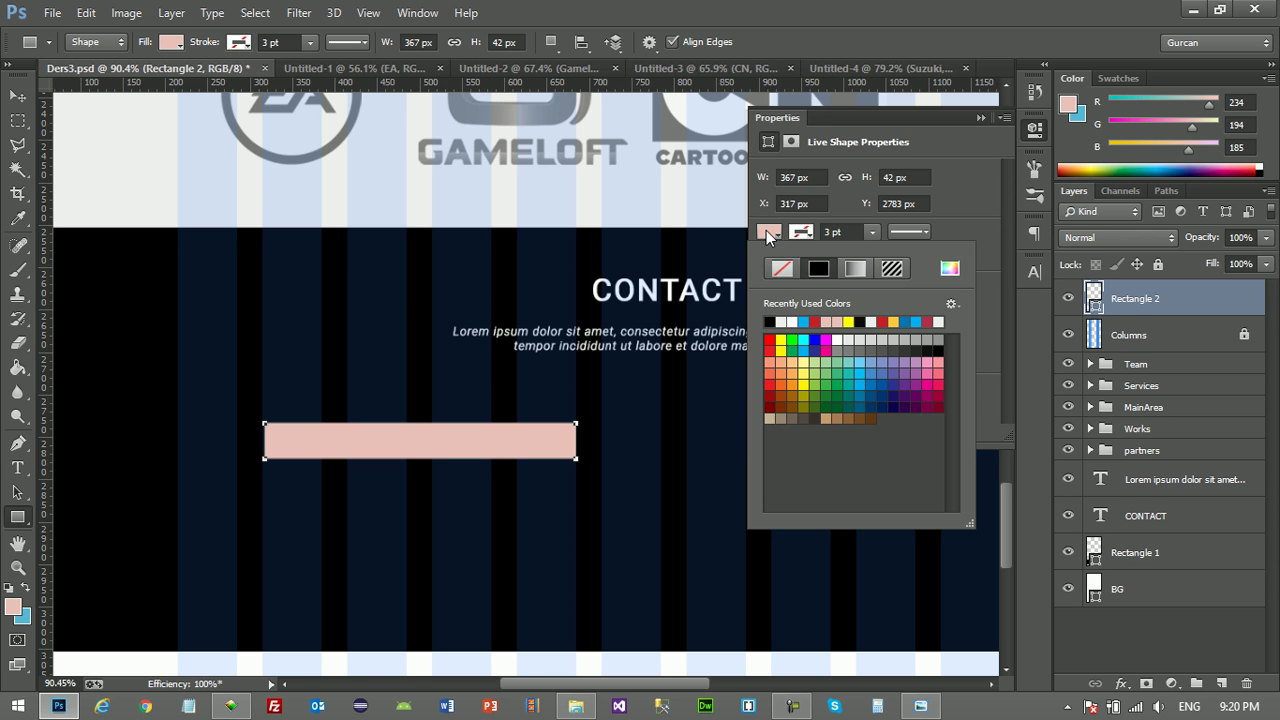
{"action": "left_click", "coordinate": [815, 321]}
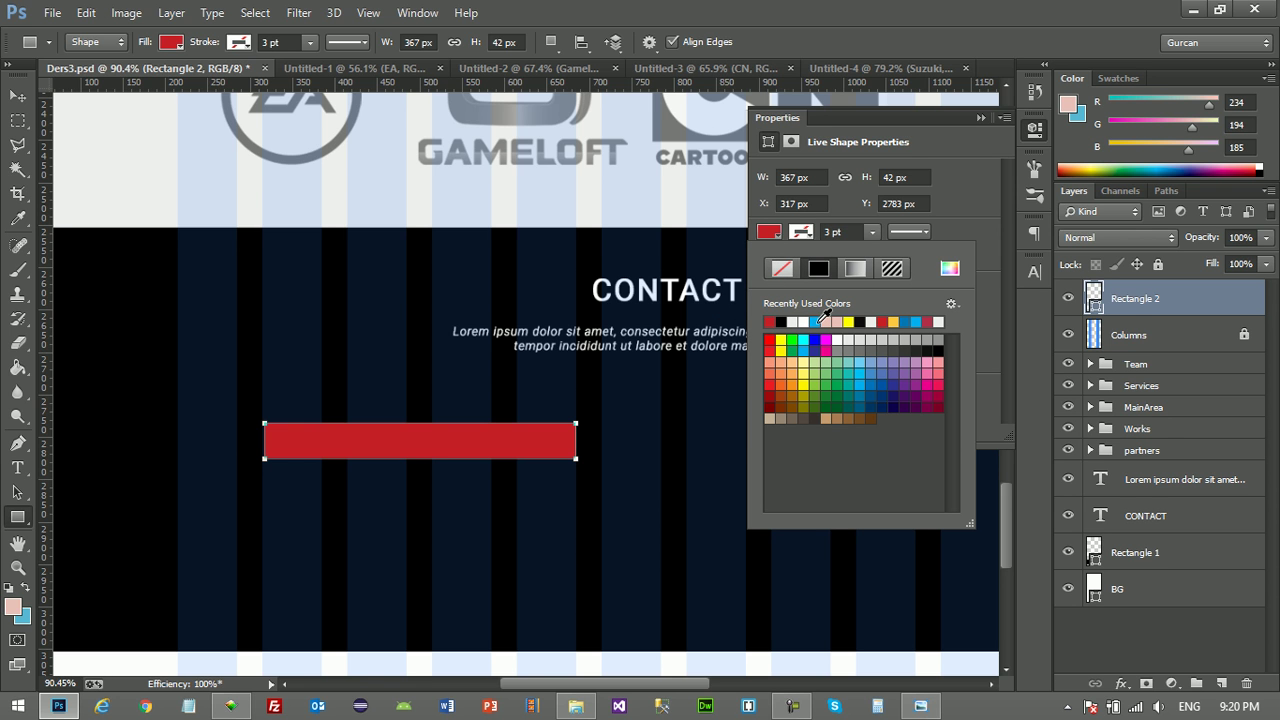
{"action": "left_click", "coordinate": [979, 117]}
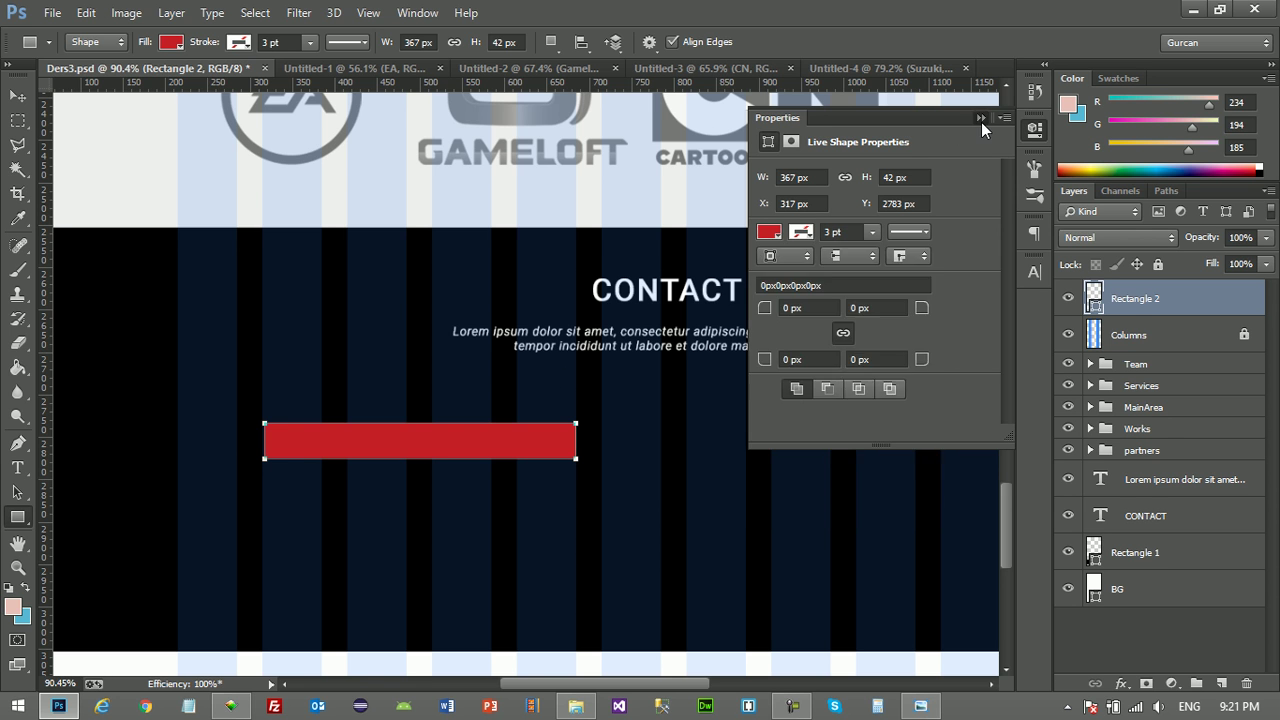
Open the rectangle's fill colour picker and close it without changes.
{"action": "left_click_drag", "start_coordinate": [1000, 503], "coordinate": [1009, 457]}
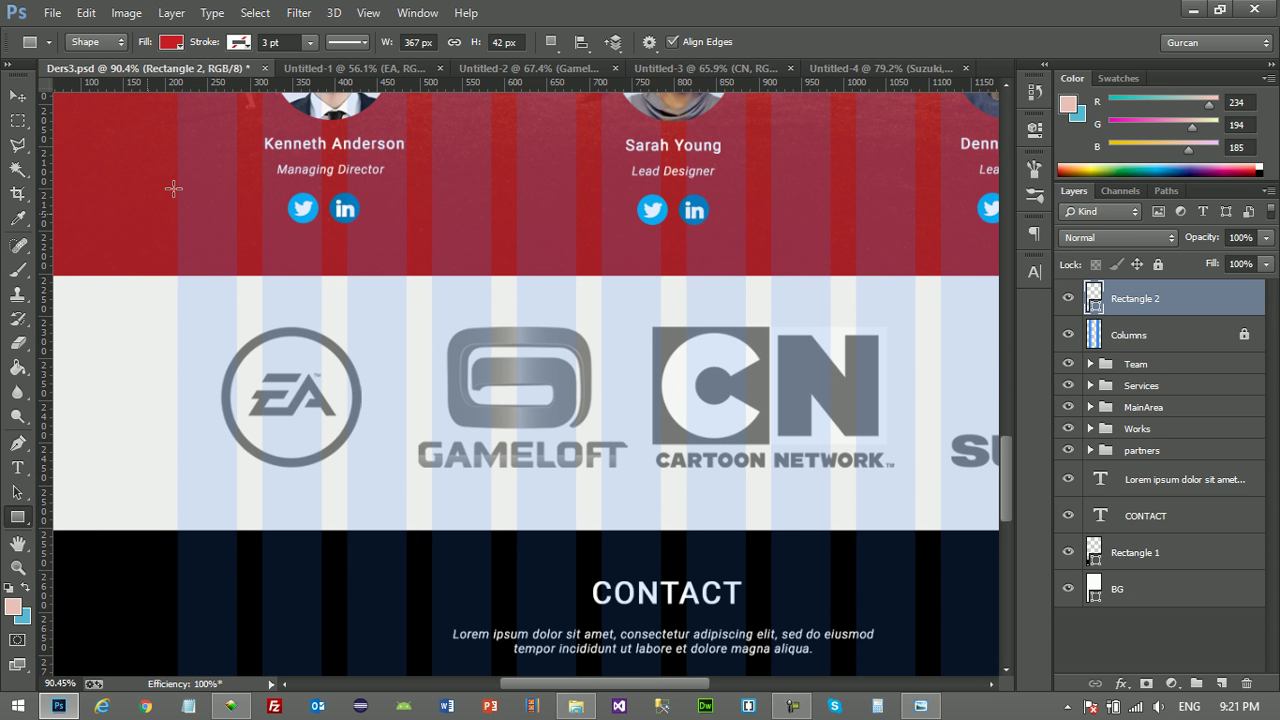
{"action": "left_click", "coordinate": [175, 45]}
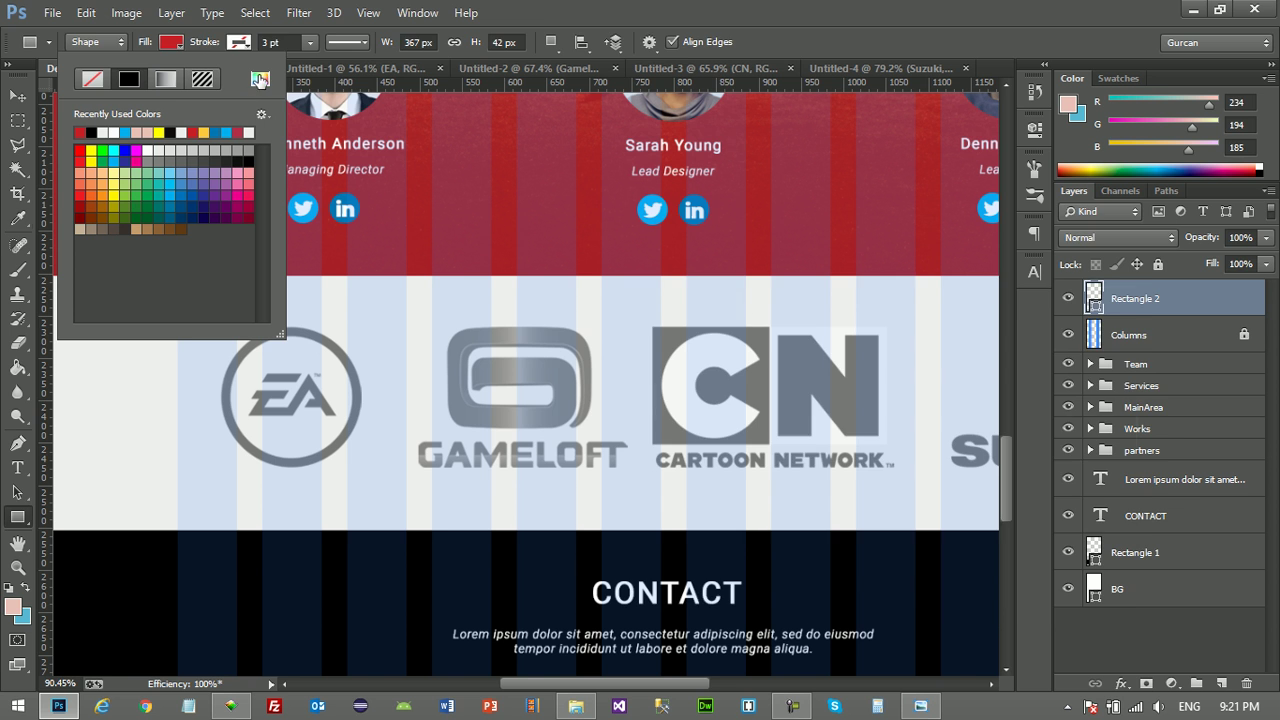
{"action": "left_click", "coordinate": [260, 78]}
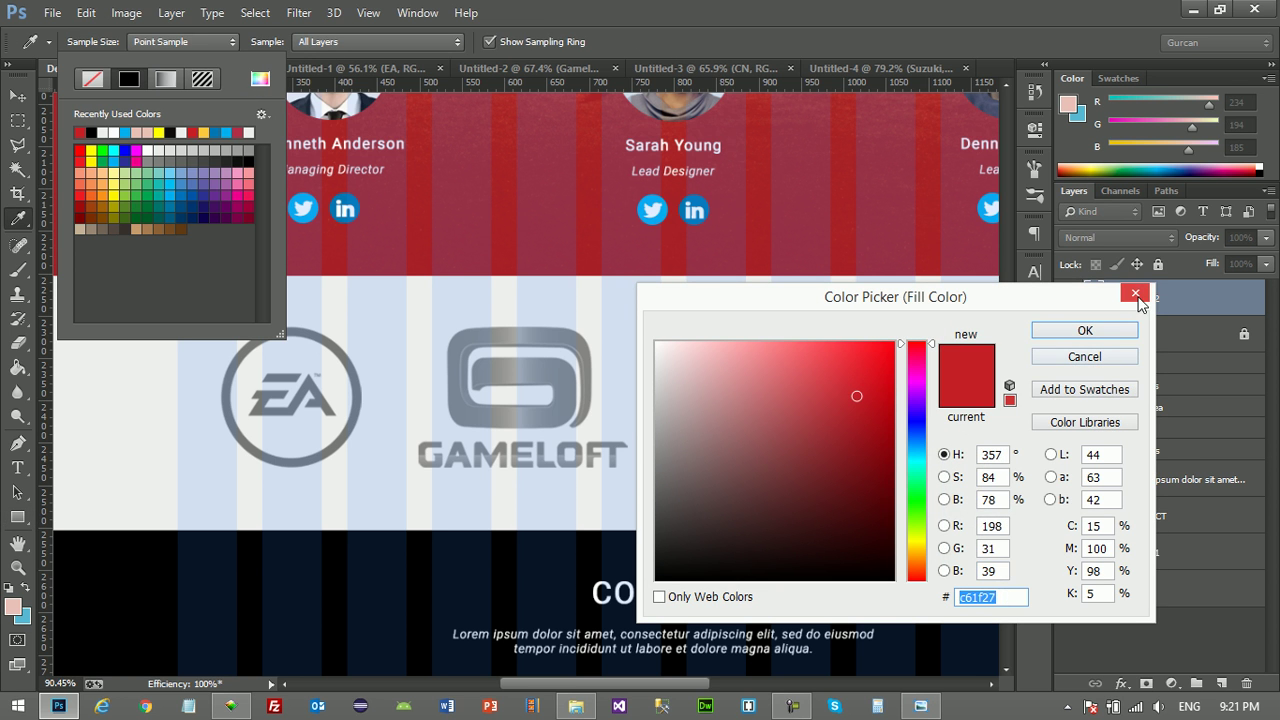
{"action": "left_click", "coordinate": [1135, 292]}
{"action": "left_click", "coordinate": [646, 11]}
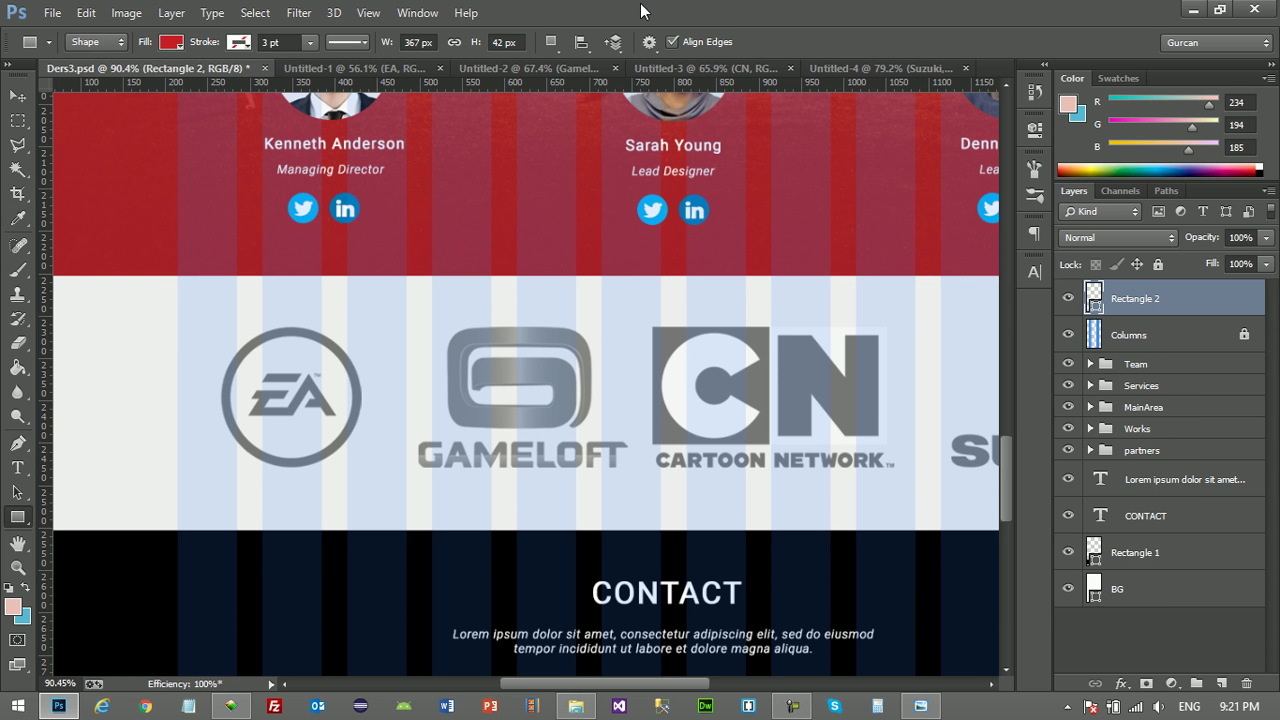
{"action": "left_click_drag", "start_coordinate": [1004, 480], "coordinate": [1001, 536]}
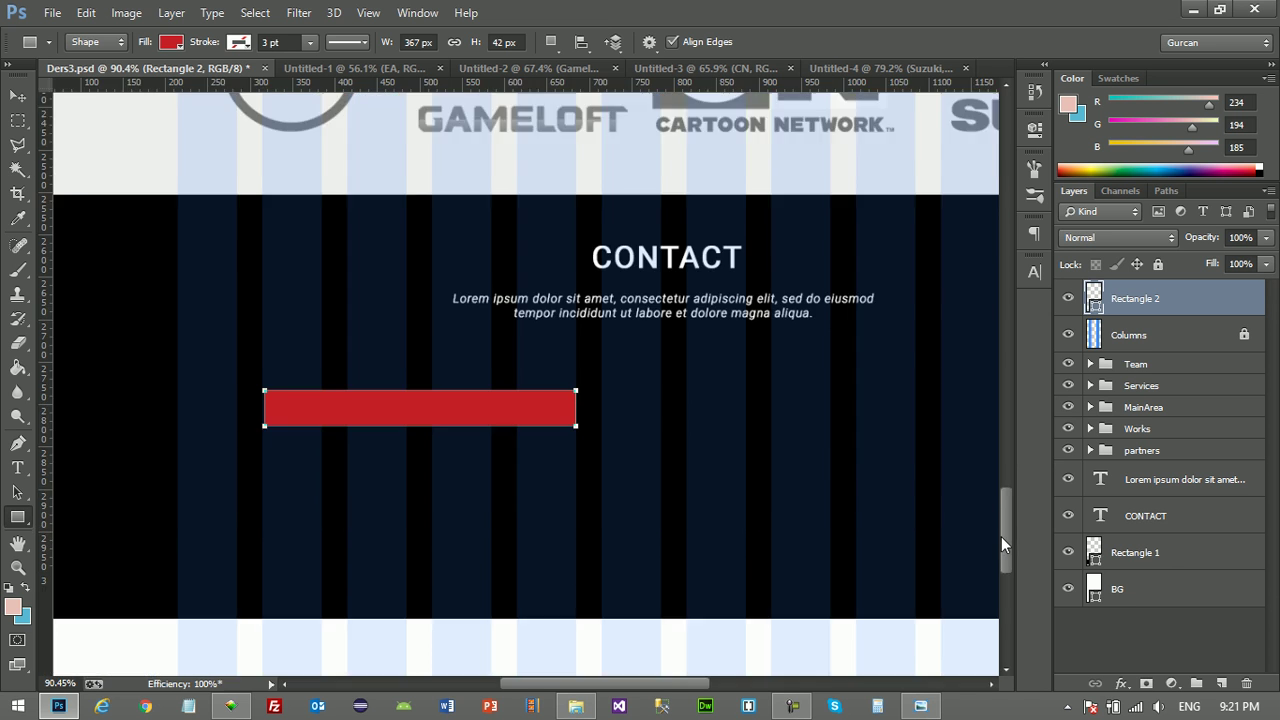
Nudge the red bar slightly left and try a free resize, then discard it.
{"action": "key", "text": "v"}
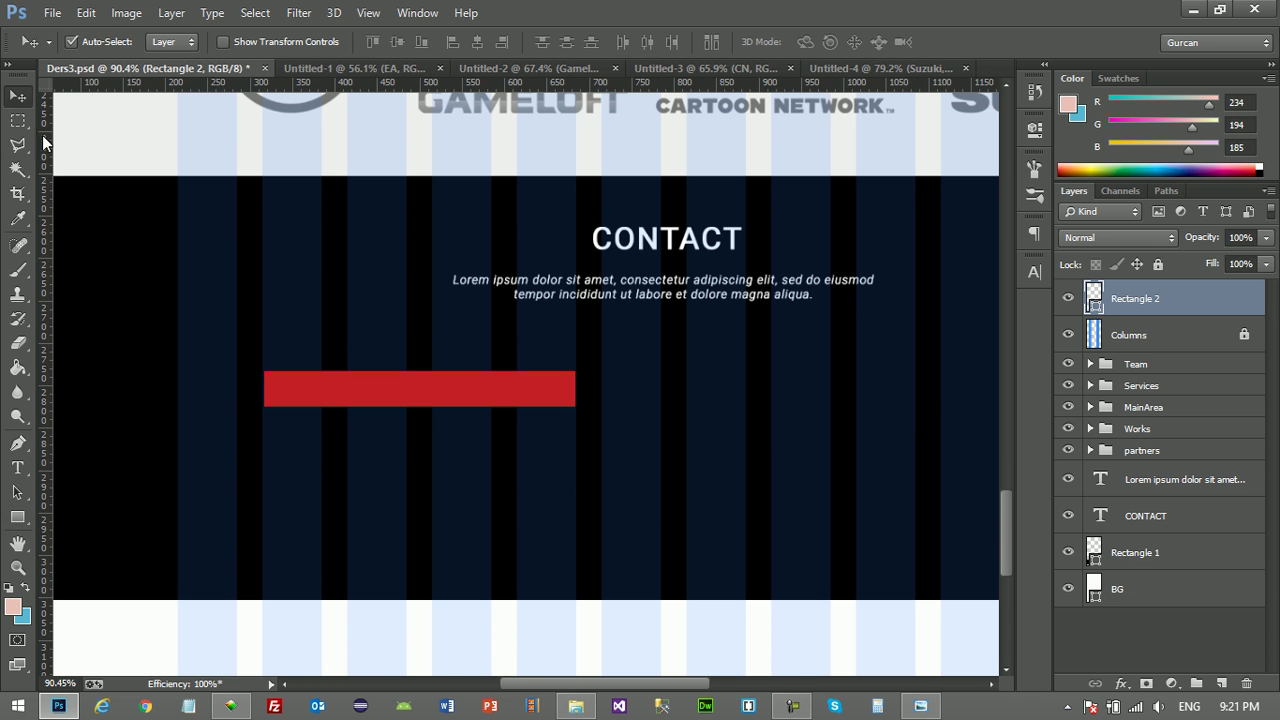
{"action": "left_click_drag", "start_coordinate": [353, 381], "coordinate": [329, 389]}
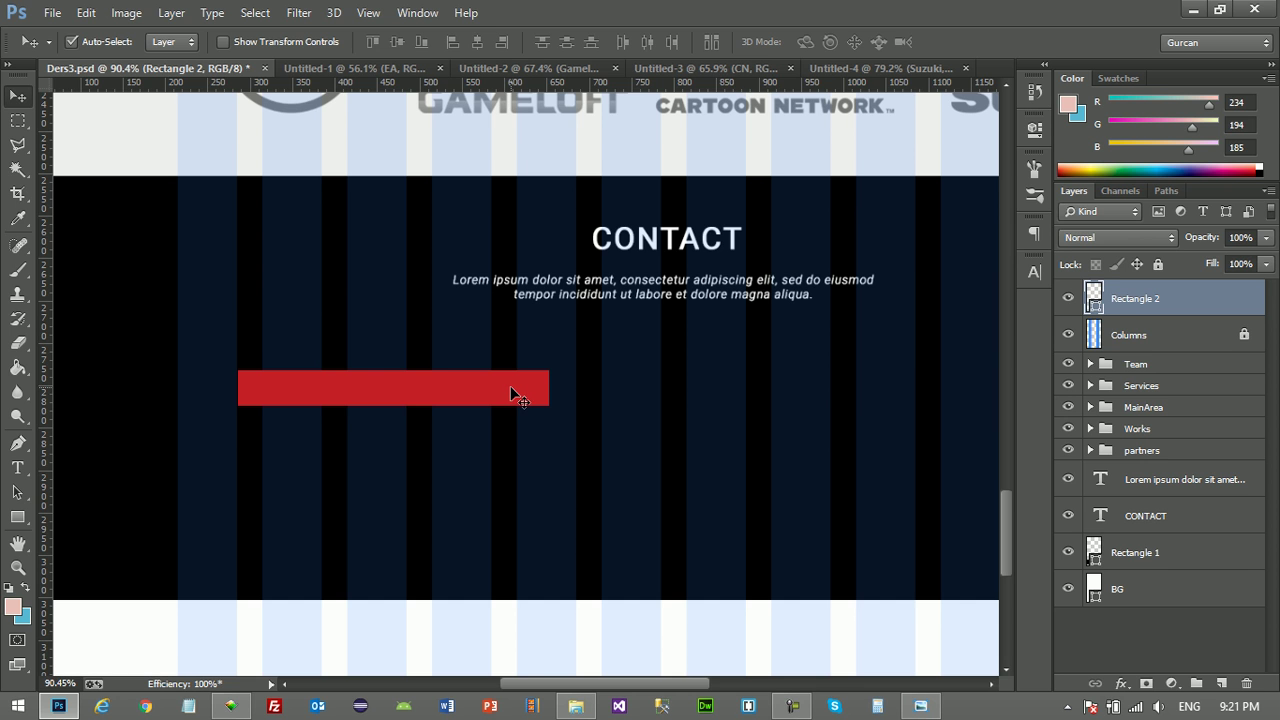
{"action": "key", "text": "ctrl+t"}
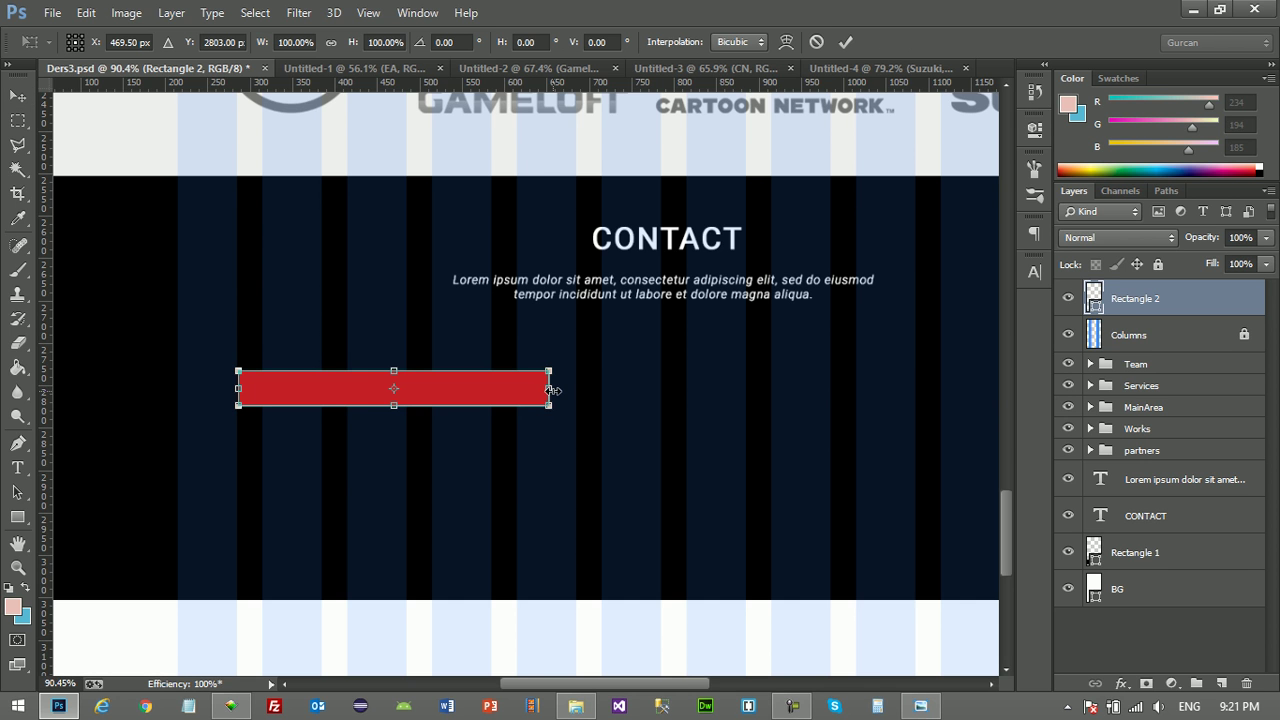
{"action": "left_click_drag", "start_coordinate": [552, 388], "coordinate": [572, 387]}
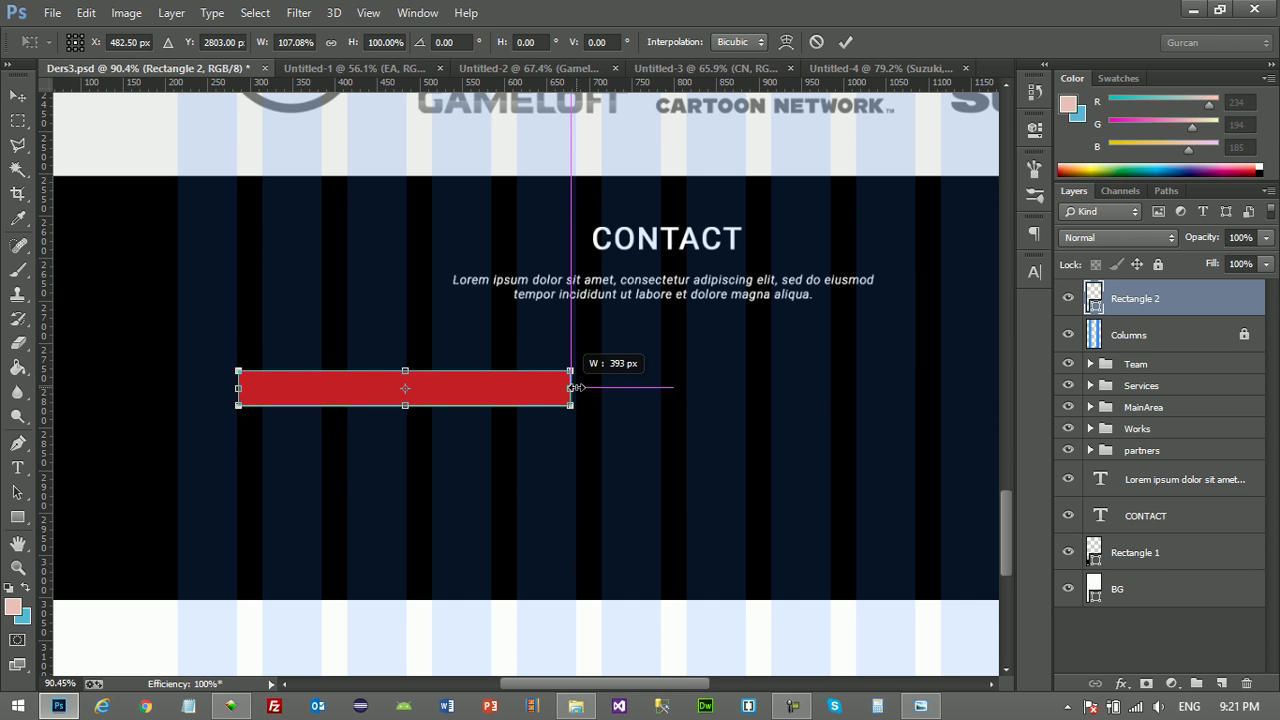
{"action": "left_click", "coordinate": [20, 97]}
{"action": "left_click", "coordinate": [770, 279]}
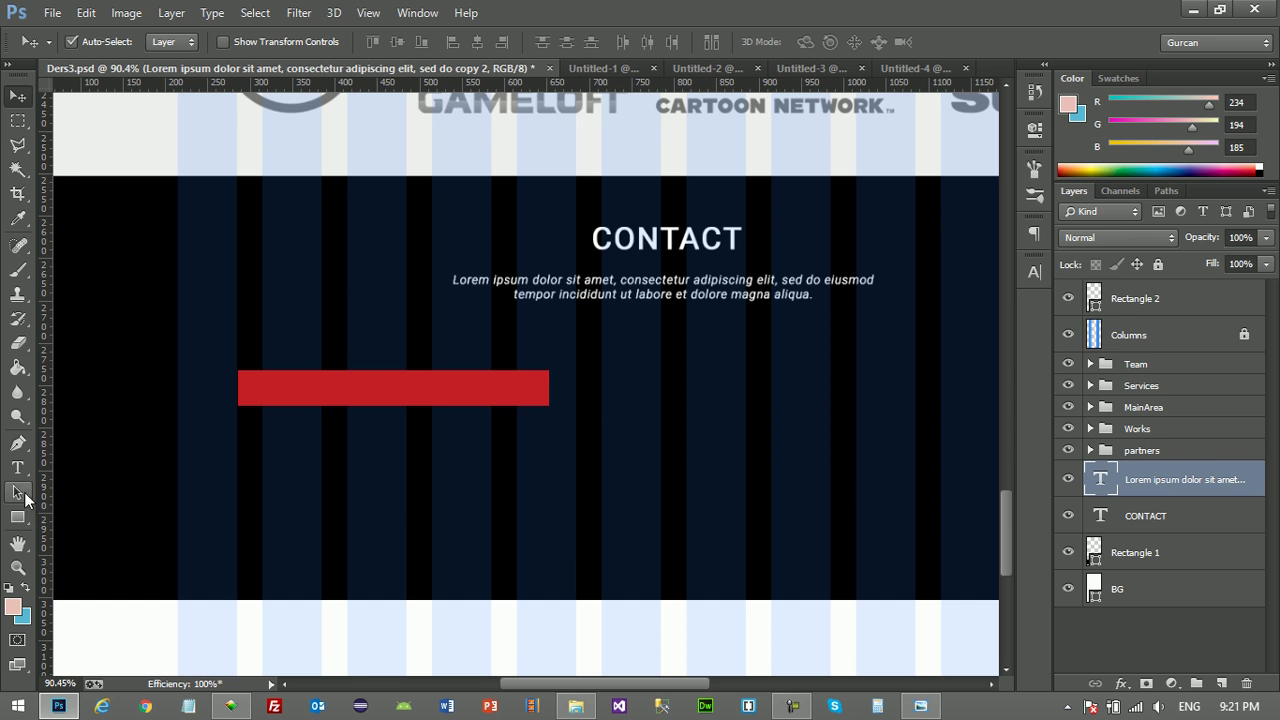
Set the red bar to 400 × 40 px and shift it right onto a column.
{"action": "left_click", "coordinate": [323, 400]}
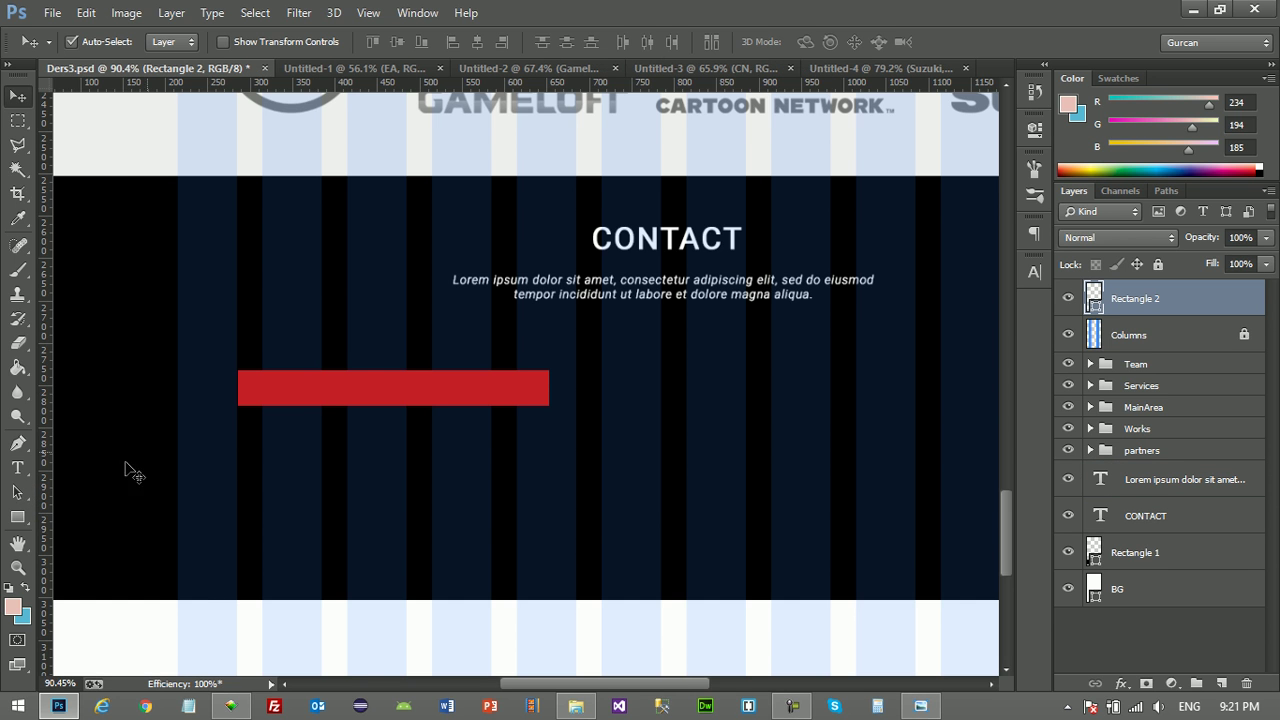
{"action": "left_click", "coordinate": [13, 521]}
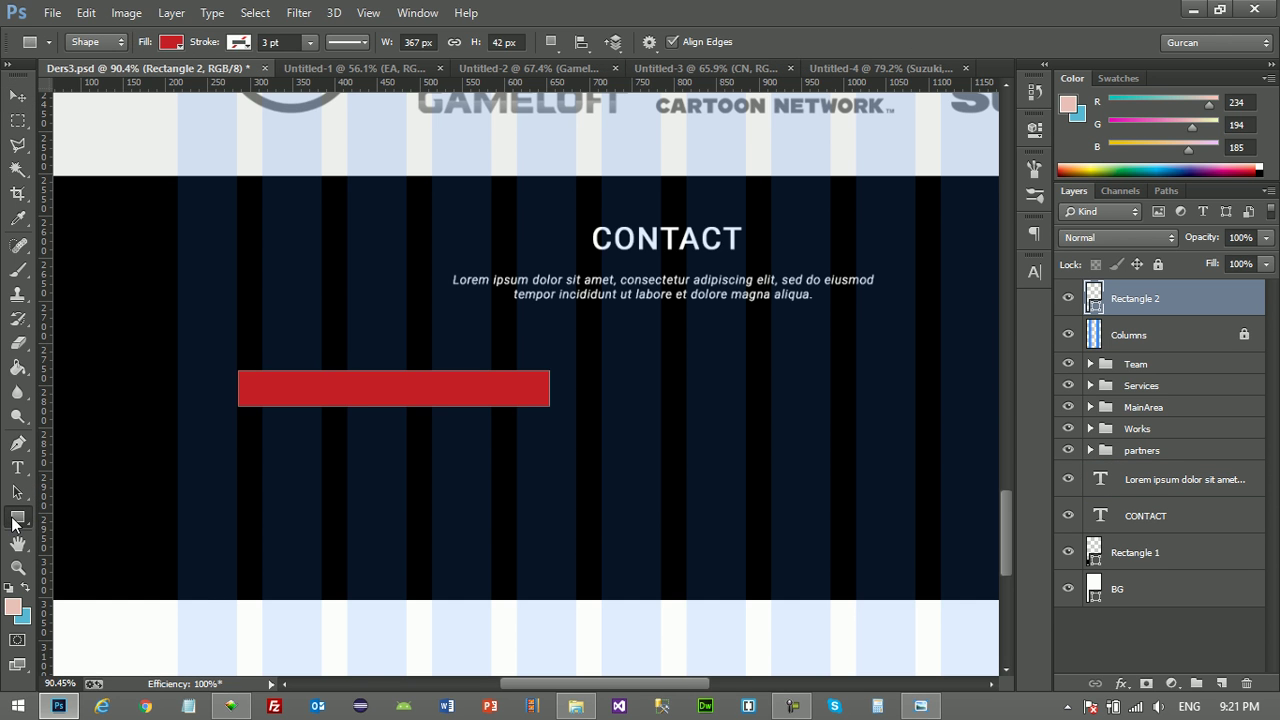
{"action": "double_click", "coordinate": [420, 43]}
{"action": "type", "text": "00"}
{"action": "key", "text": "Tab"}
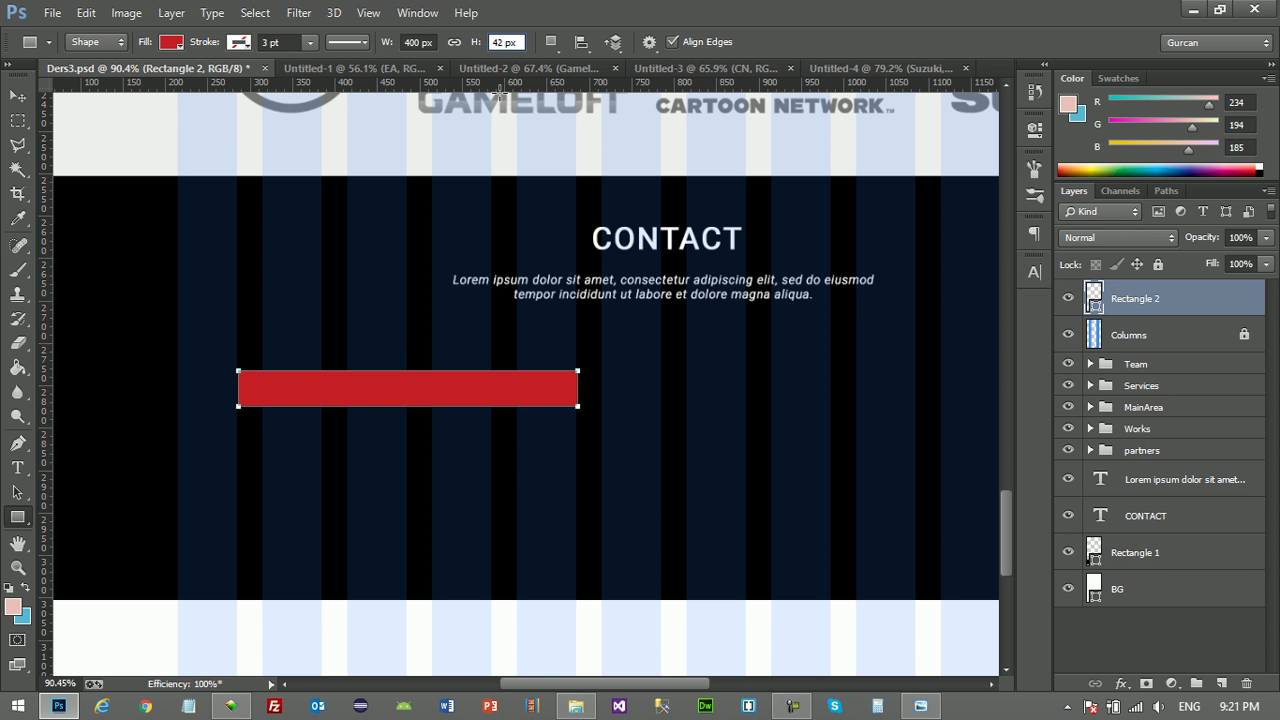
{"action": "type", "text": "40"}
{"action": "key", "text": "Return"}
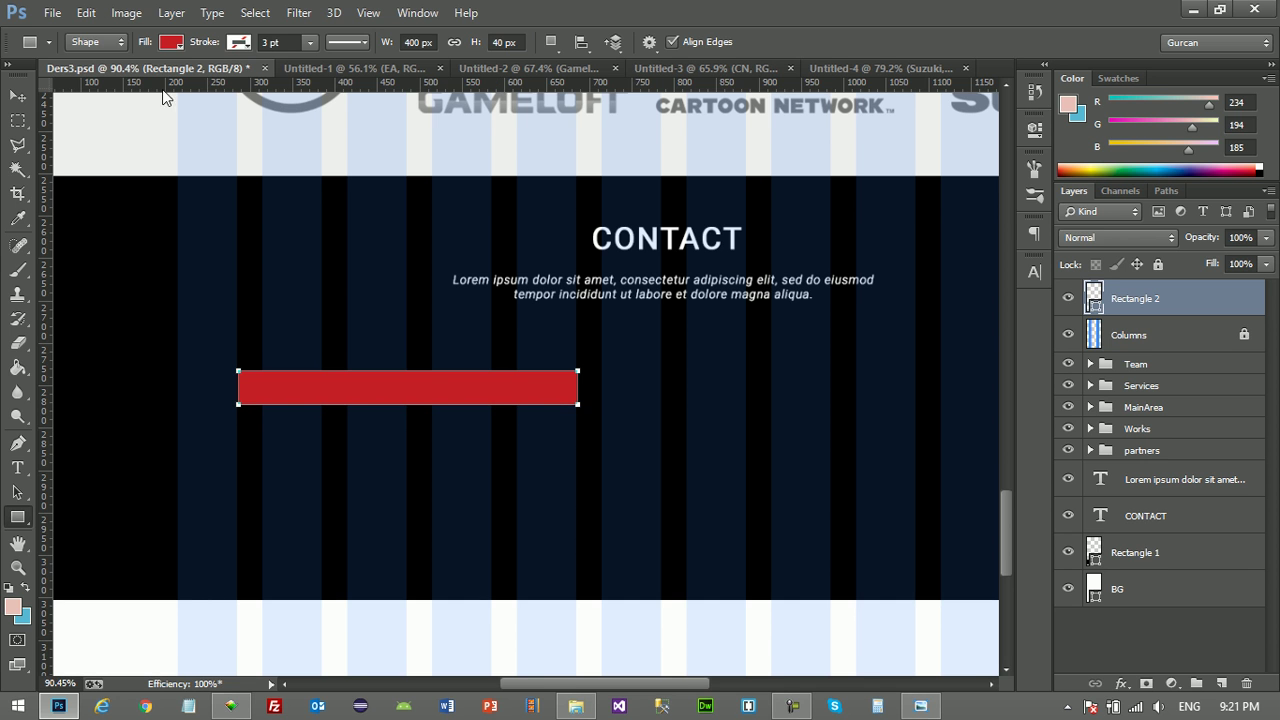
{"action": "left_click", "coordinate": [24, 96]}
{"action": "left_click_drag", "start_coordinate": [366, 383], "coordinate": [390, 379]}
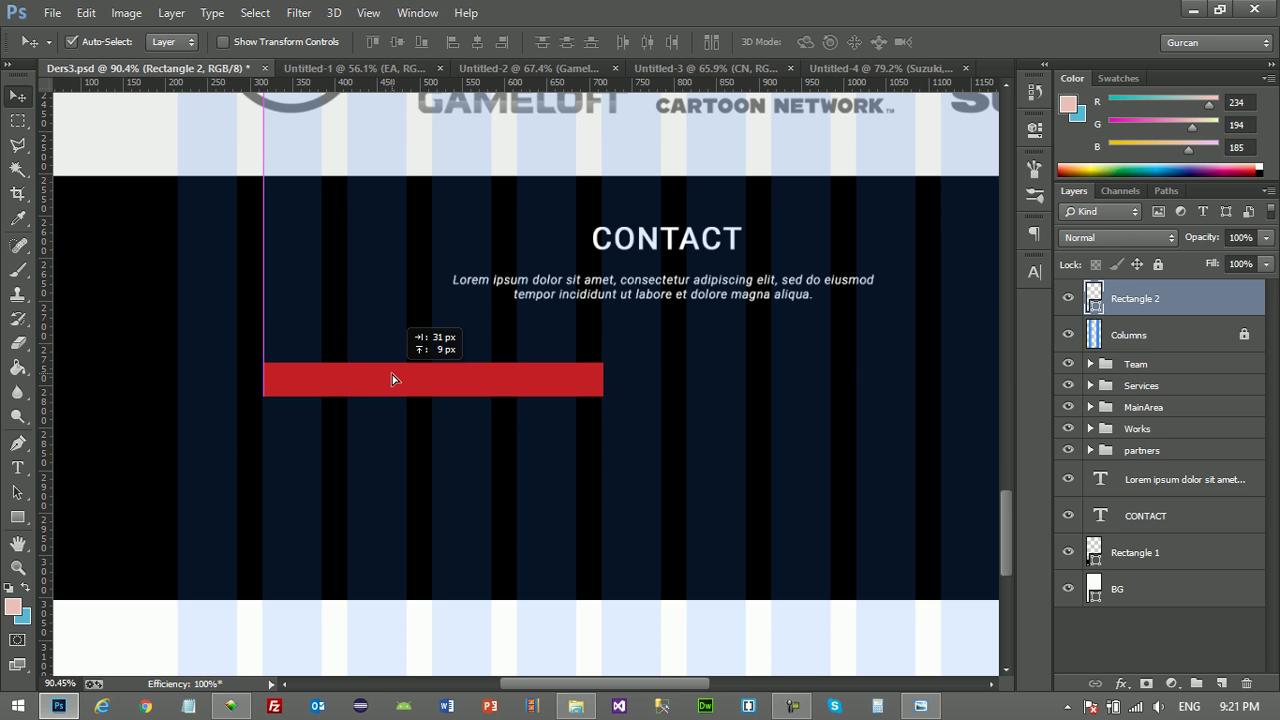
{"action": "left_click_drag", "start_coordinate": [390, 379], "coordinate": [390, 379]}
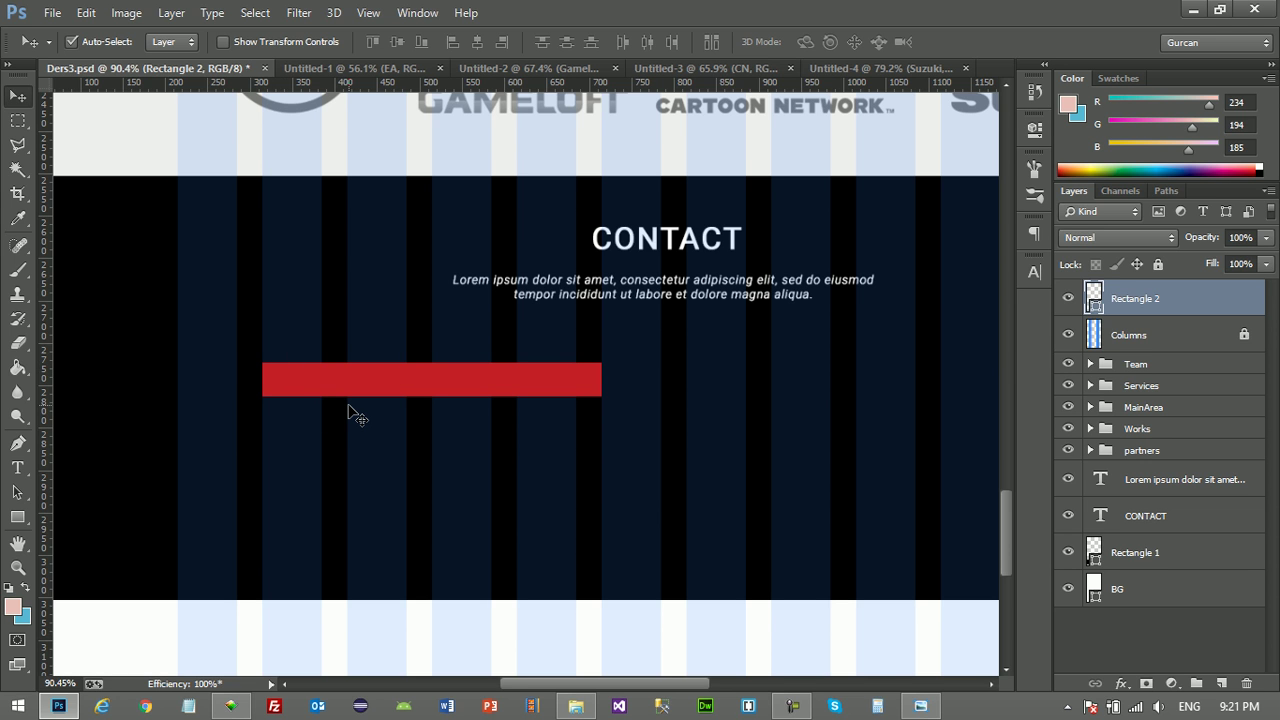
Duplicate the red bar and place the copy just below, left-aligned with a gap.
{"action": "left_click", "coordinate": [920, 707]}
{"action": "left_click", "coordinate": [920, 707]}
{"action": "left_click_drag", "start_coordinate": [423, 388], "coordinate": [423, 438], "text": "alt"}
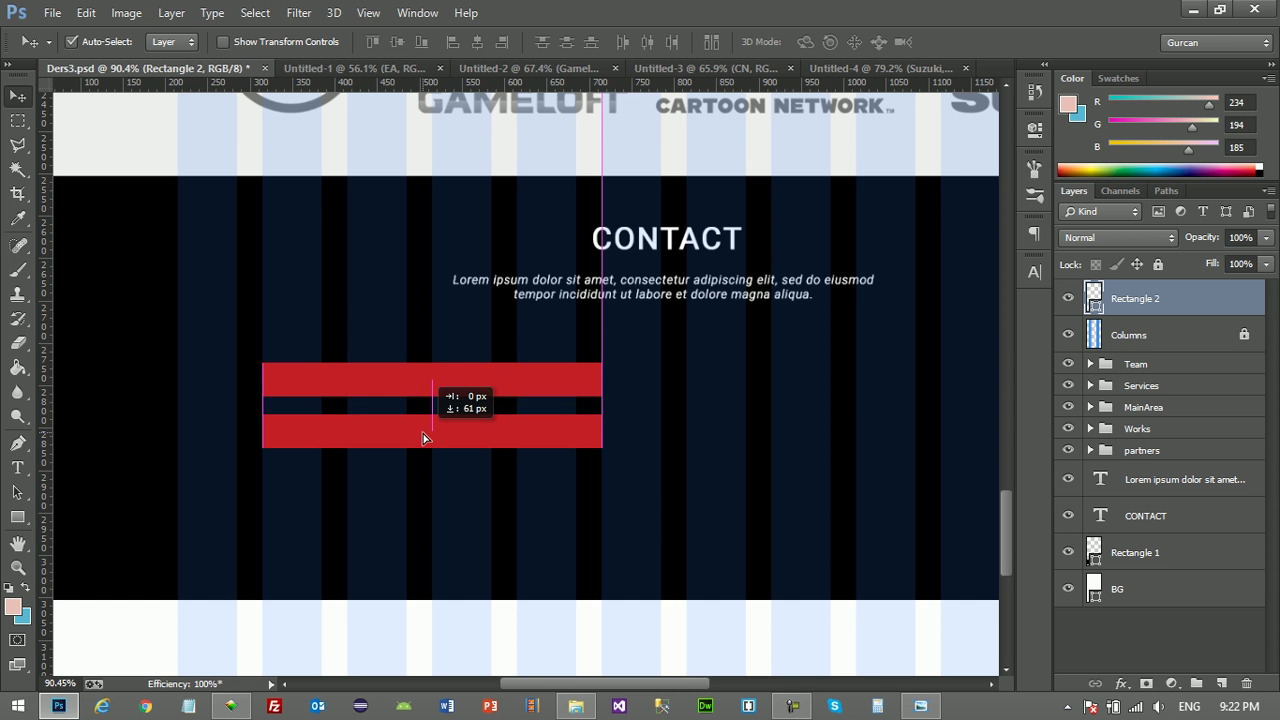
{"action": "left_click_drag", "start_coordinate": [423, 438], "coordinate": [424, 424]}
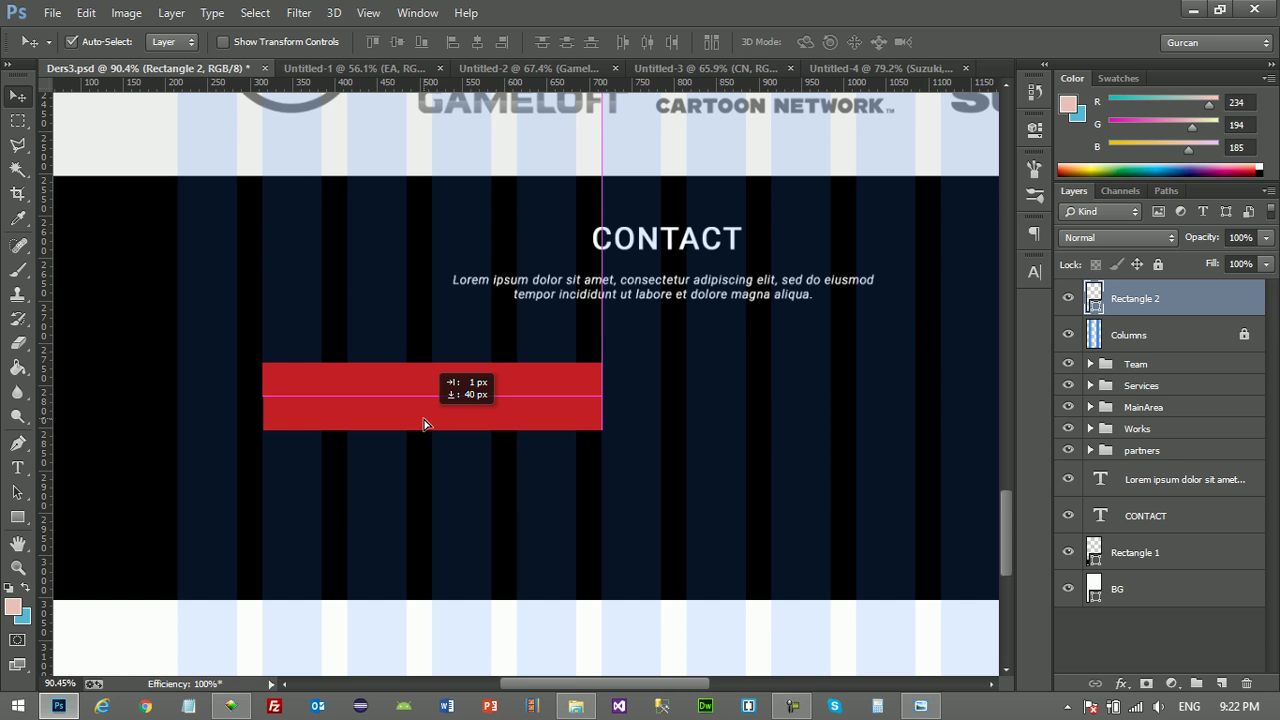
{"action": "left_click_drag", "start_coordinate": [424, 424], "coordinate": [424, 424]}
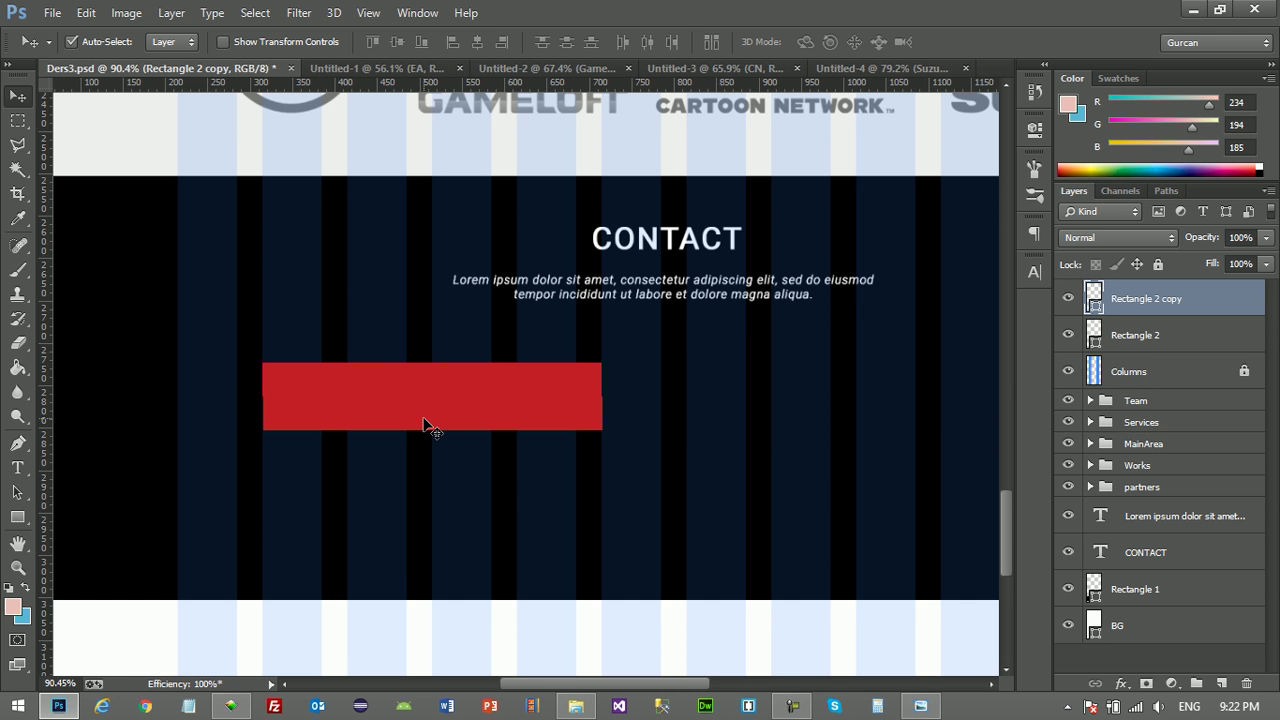
{"action": "key", "text": "Left"}
{"action": "key", "text": "shift+Down"}
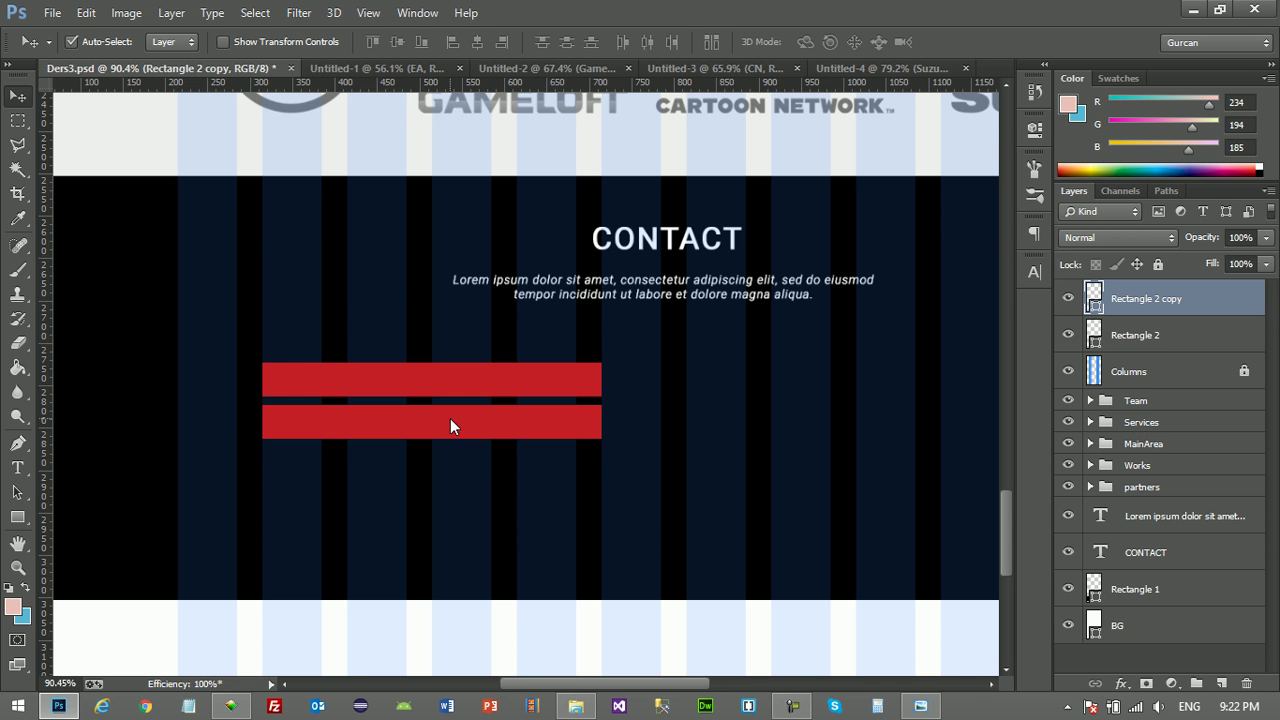
{"action": "key", "text": "shift+Down"}
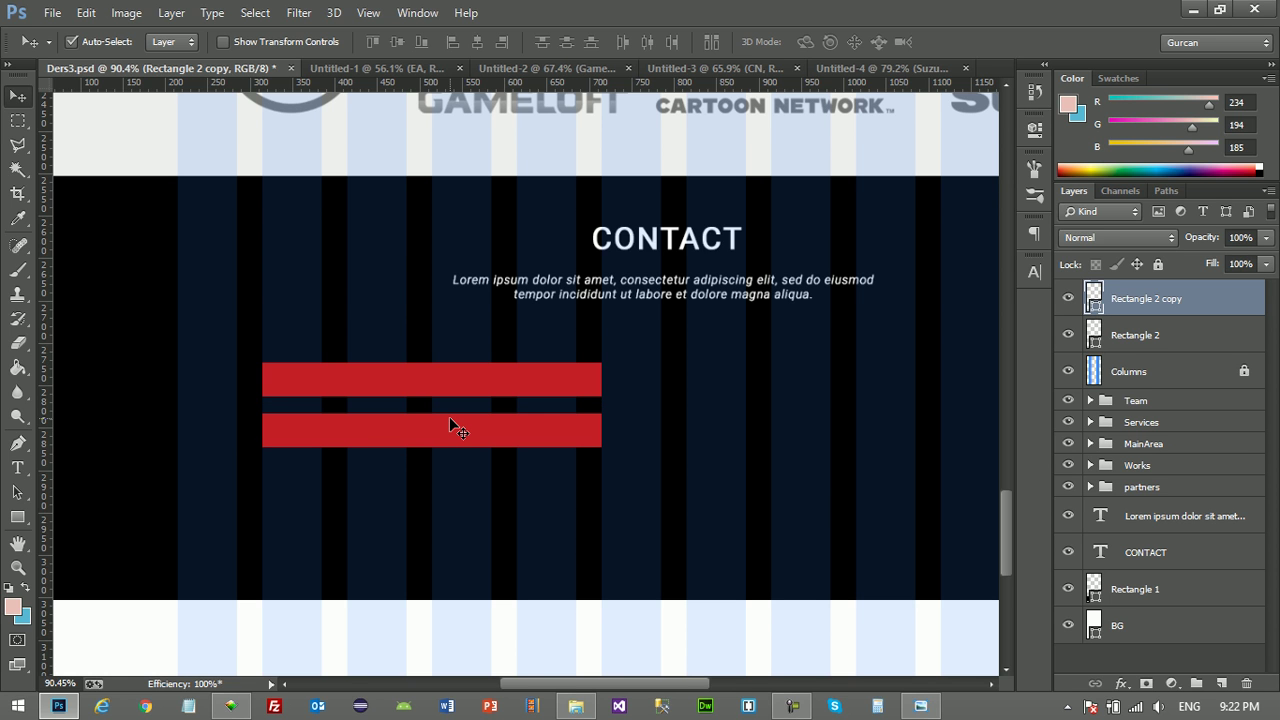
Rename the upper bar layer namerec and the lower one Emailrec, then check the reference.
{"action": "double_click", "coordinate": [1149, 336]}
{"action": "type", "text": "namerec"}
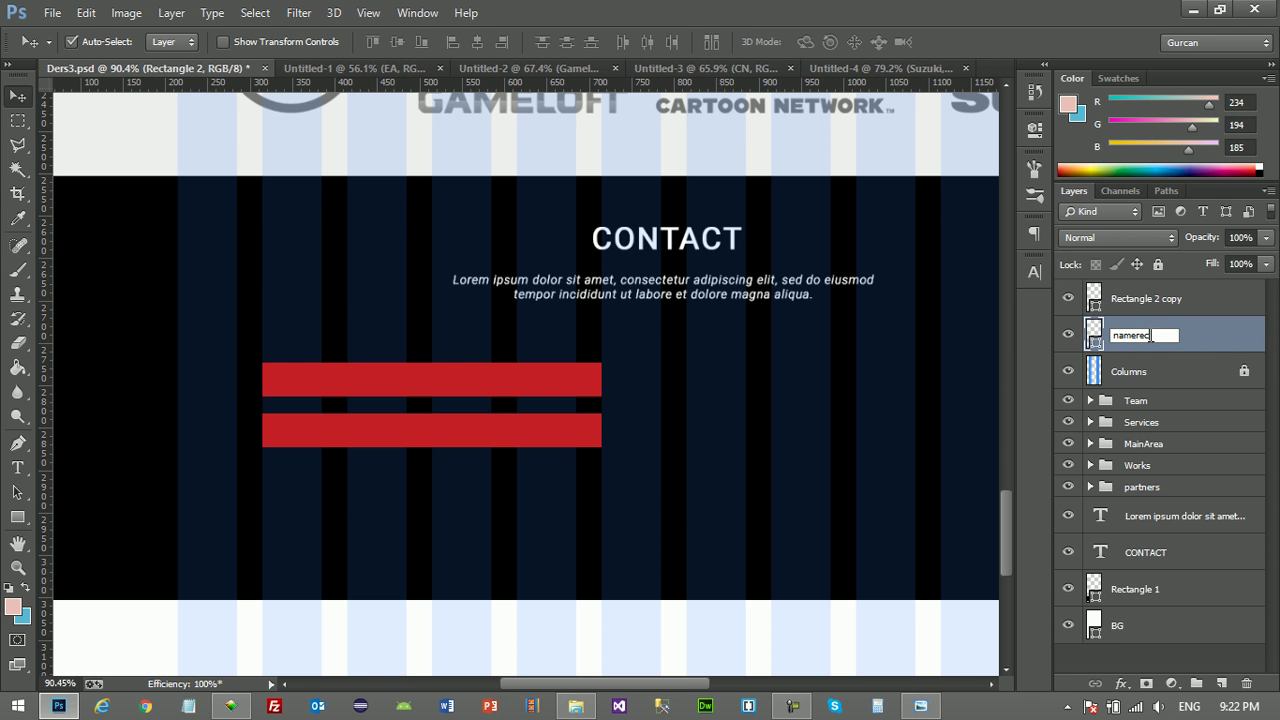
{"action": "double_click", "coordinate": [1137, 299]}
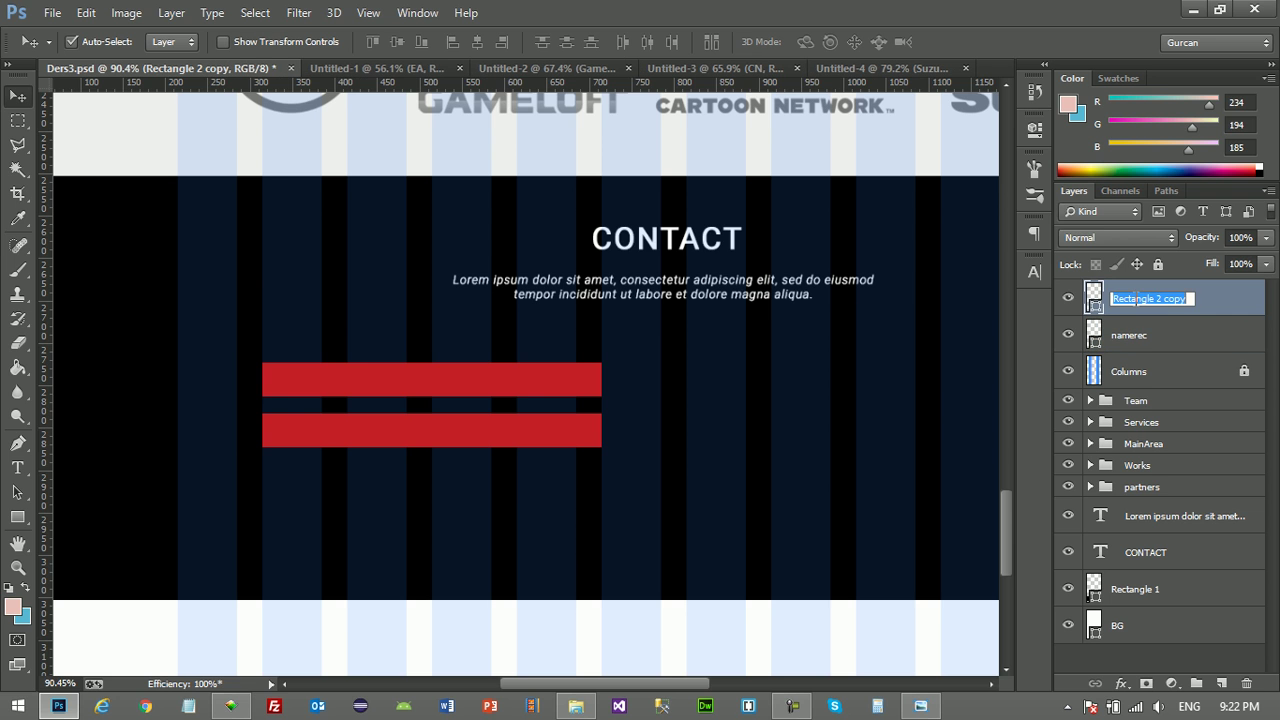
{"action": "left_click", "coordinate": [1068, 299]}
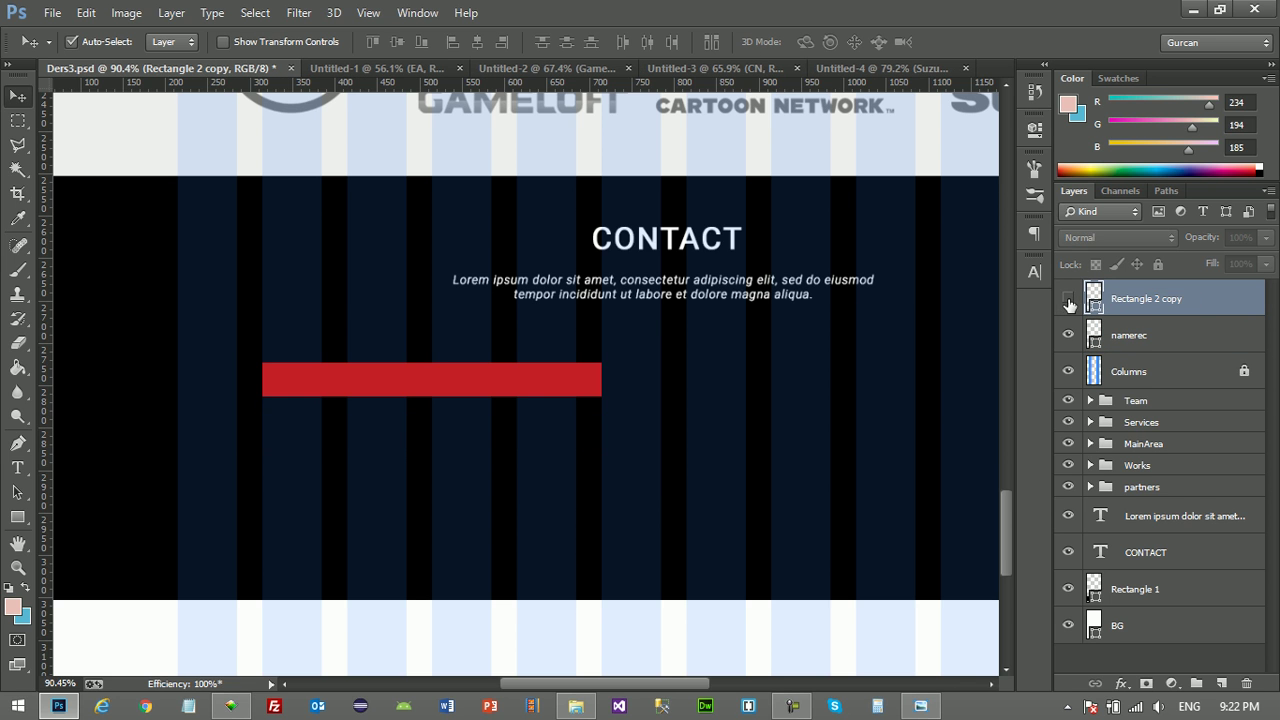
{"action": "left_click", "coordinate": [1068, 299]}
{"action": "double_click", "coordinate": [1157, 299]}
{"action": "type", "text": "Emailrec"}
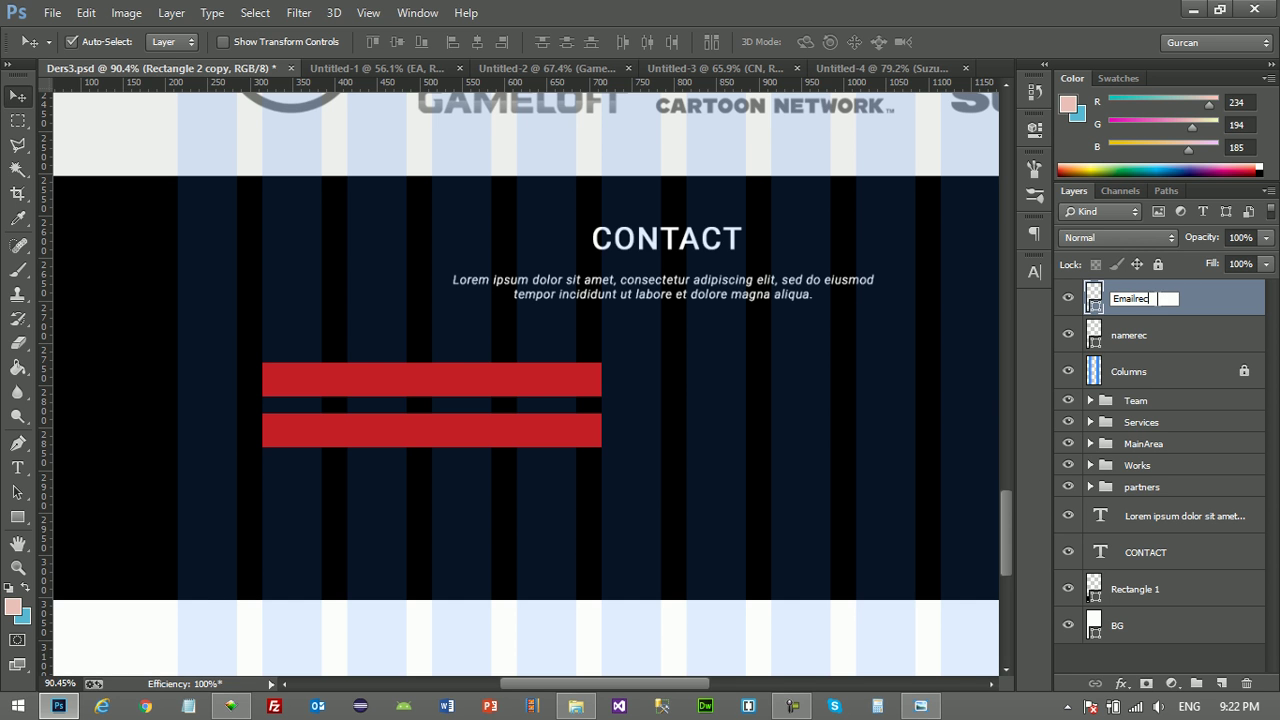
{"action": "left_click", "coordinate": [1164, 333]}
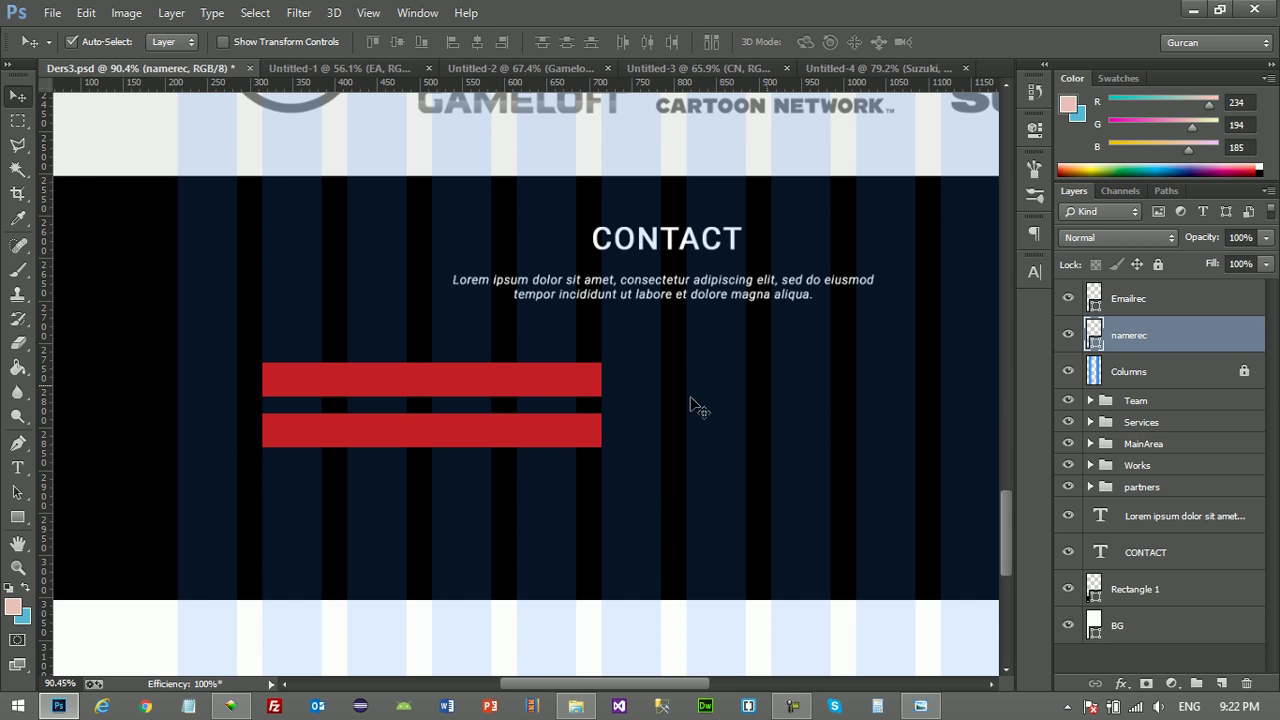
{"action": "left_click", "coordinate": [920, 706]}
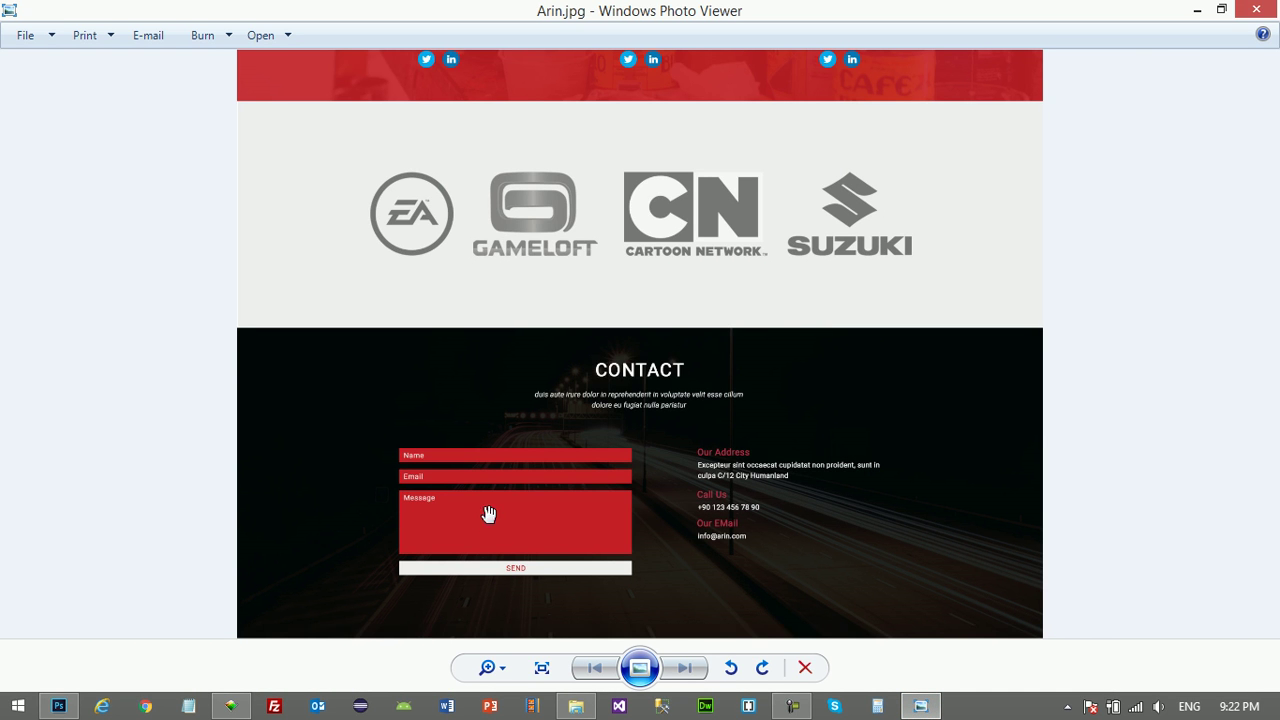
{"action": "left_click", "coordinate": [1197, 10]}
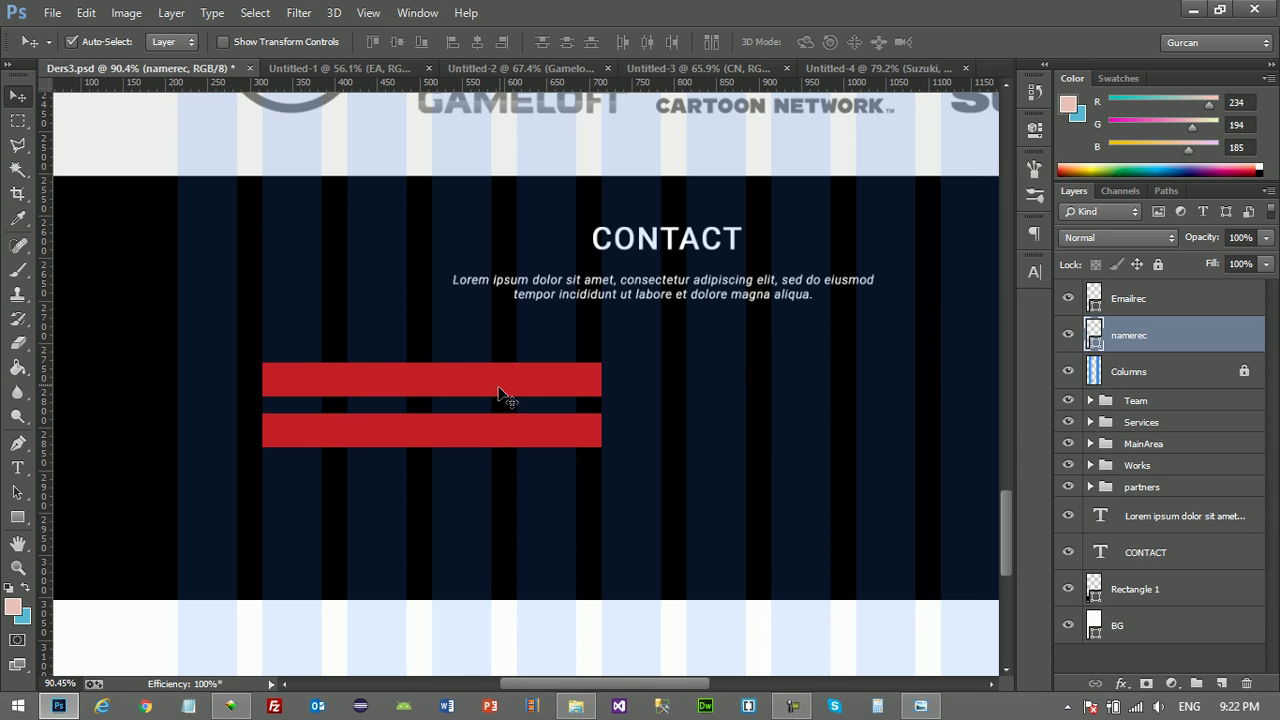
Duplicate Emailrec downward and stretch the copy taller as a message field.
{"action": "left_click", "coordinate": [464, 429]}
{"action": "left_click_drag", "start_coordinate": [464, 429], "coordinate": [462, 467]}
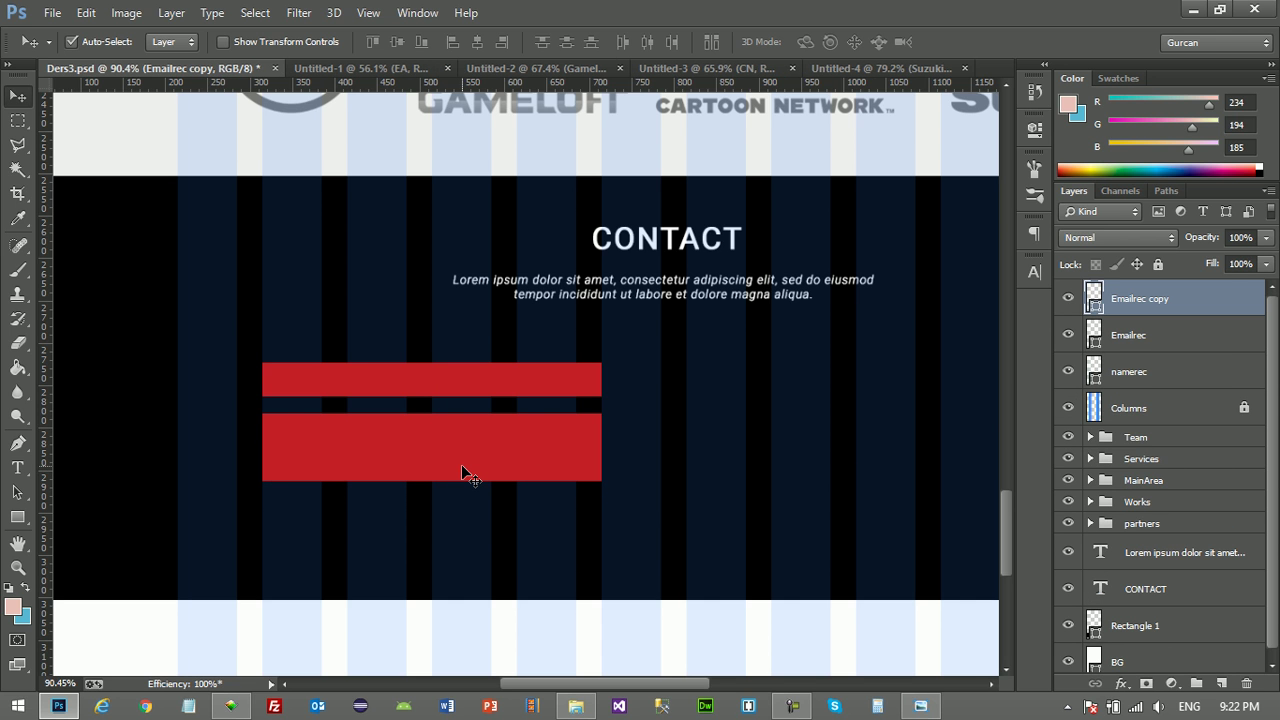
{"action": "key", "text": "shift+Down"}
{"action": "key", "text": "shift+Down"}
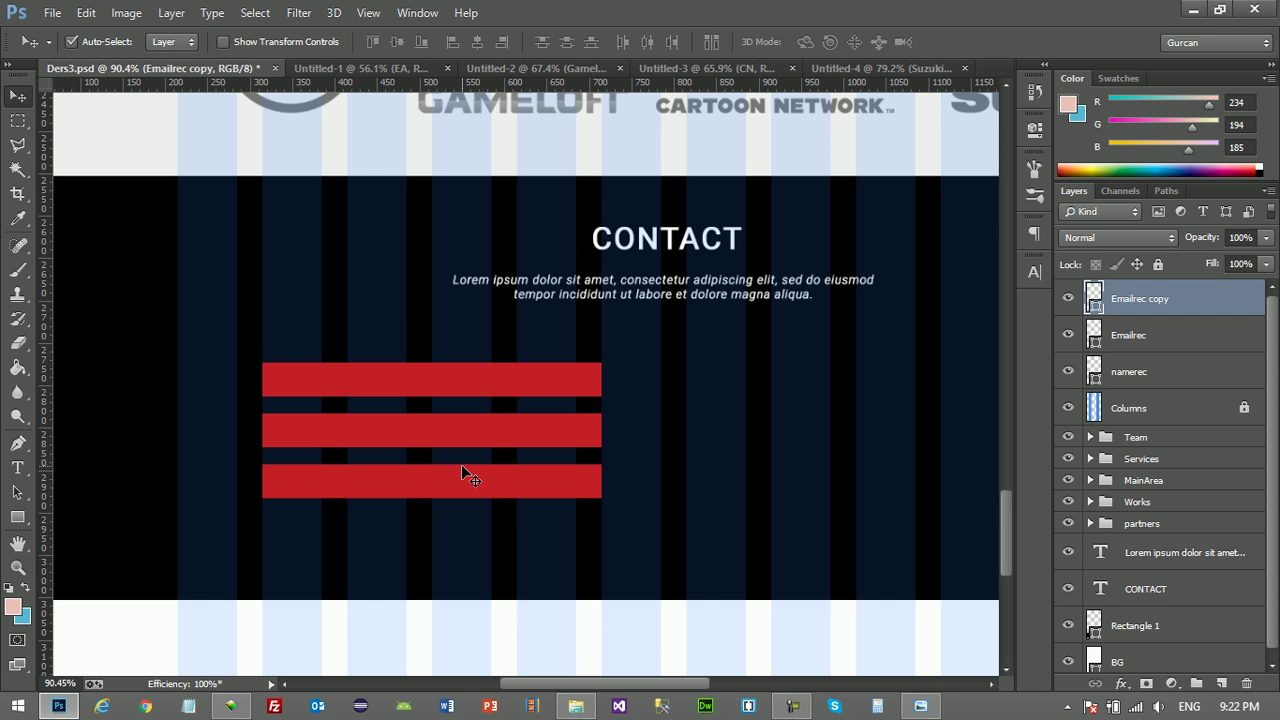
{"action": "scroll", "coordinate": [463, 473], "scroll_direction": "down", "scroll_amount": 1}
{"action": "scroll", "coordinate": [463, 473], "scroll_direction": "up", "scroll_amount": 2}
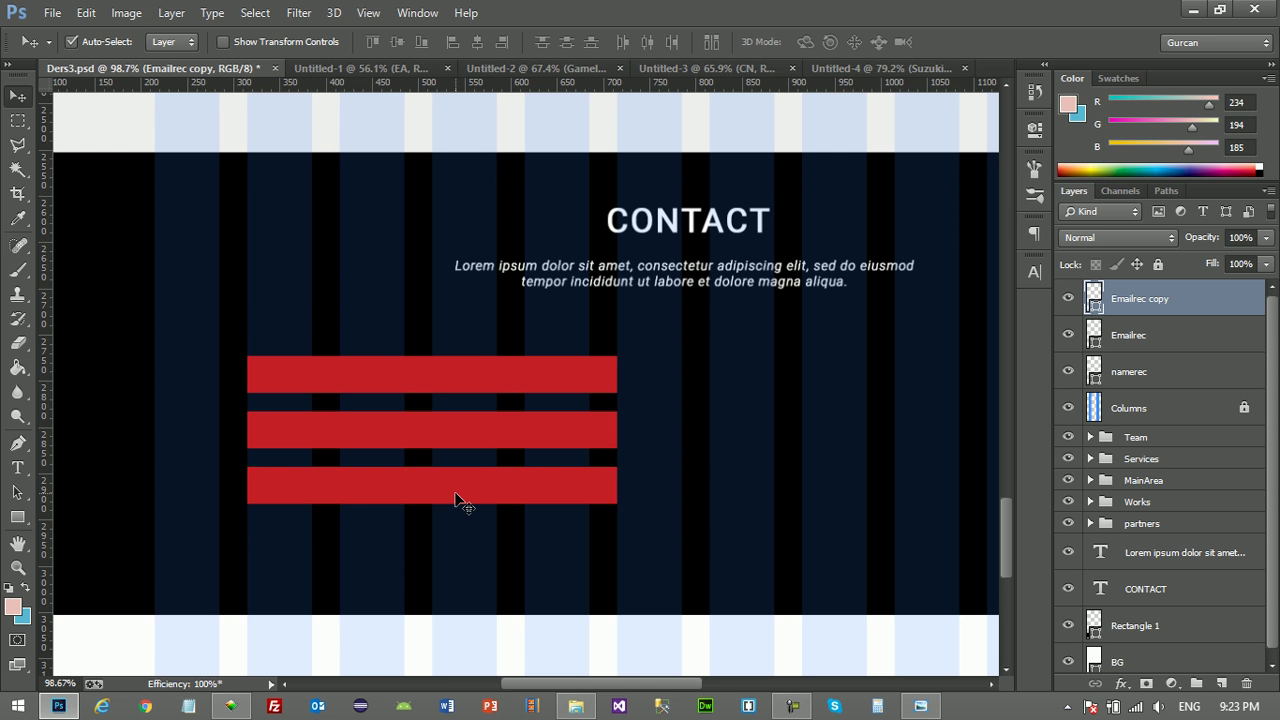
{"action": "key", "text": "ctrl+t"}
{"action": "left_click_drag", "start_coordinate": [432, 503], "coordinate": [431, 579]}
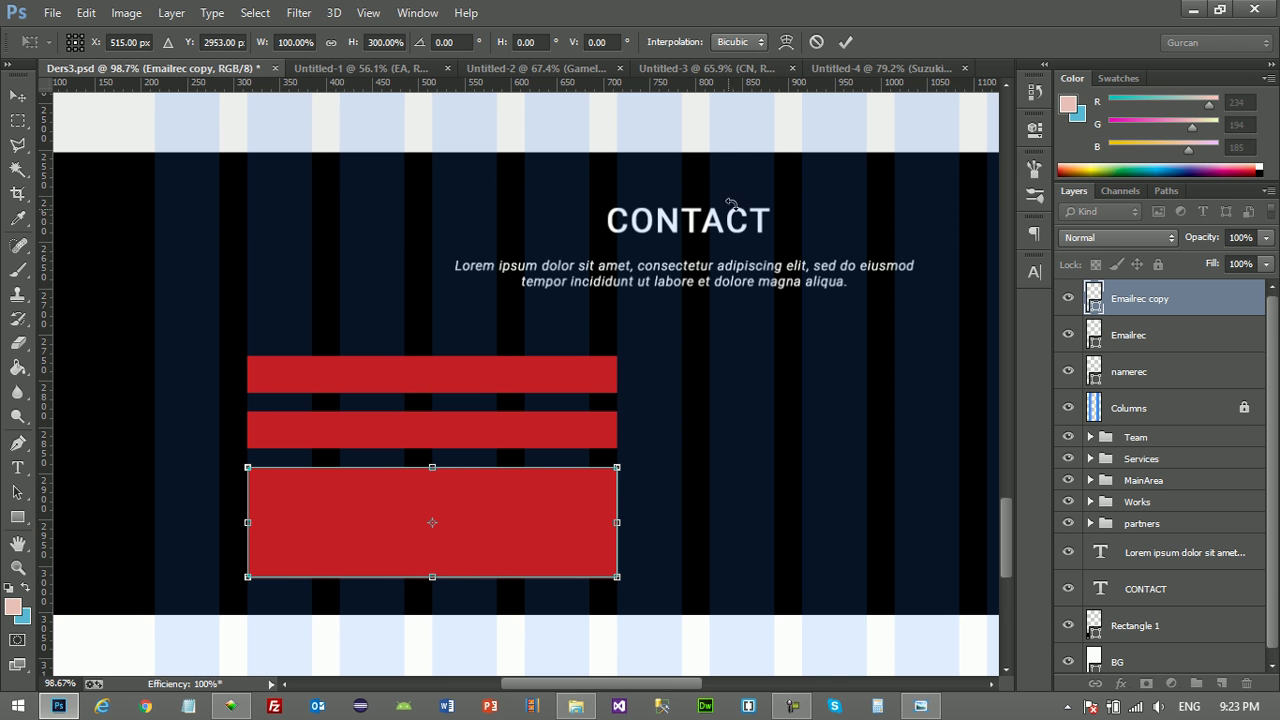
{"action": "left_click", "coordinate": [846, 42]}
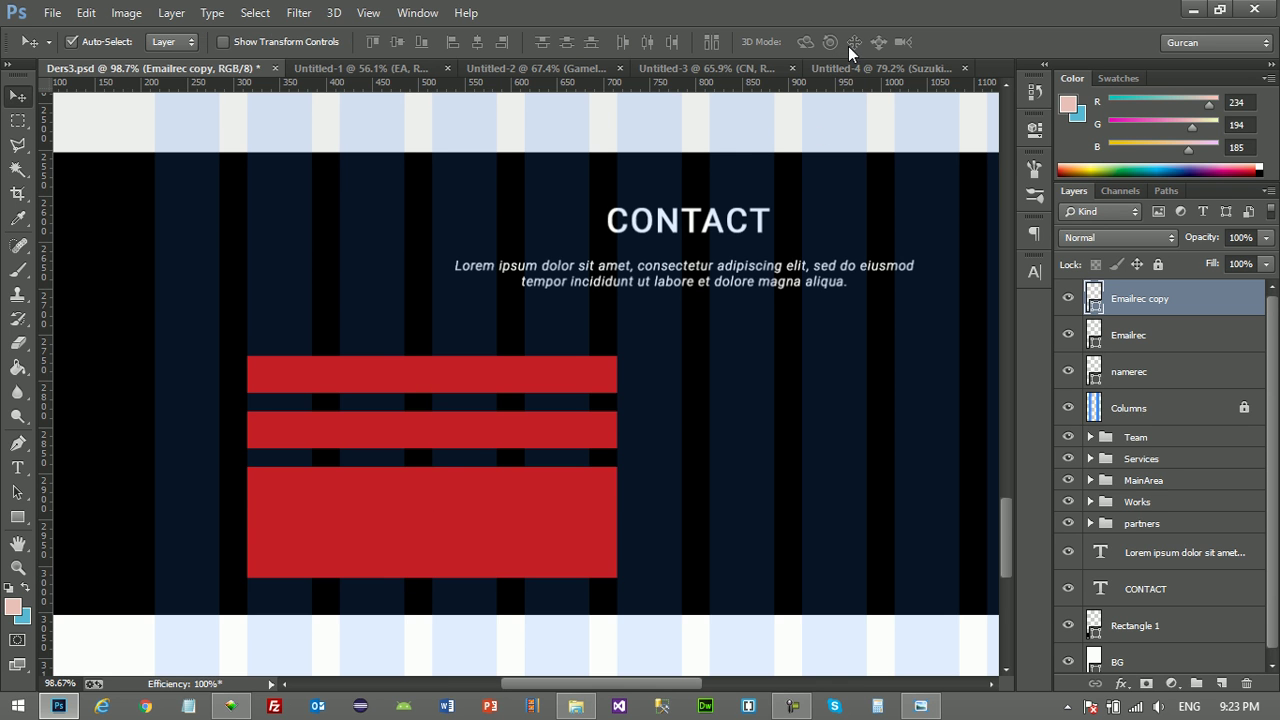
{"action": "left_click_drag", "start_coordinate": [1008, 520], "coordinate": [1010, 553]}
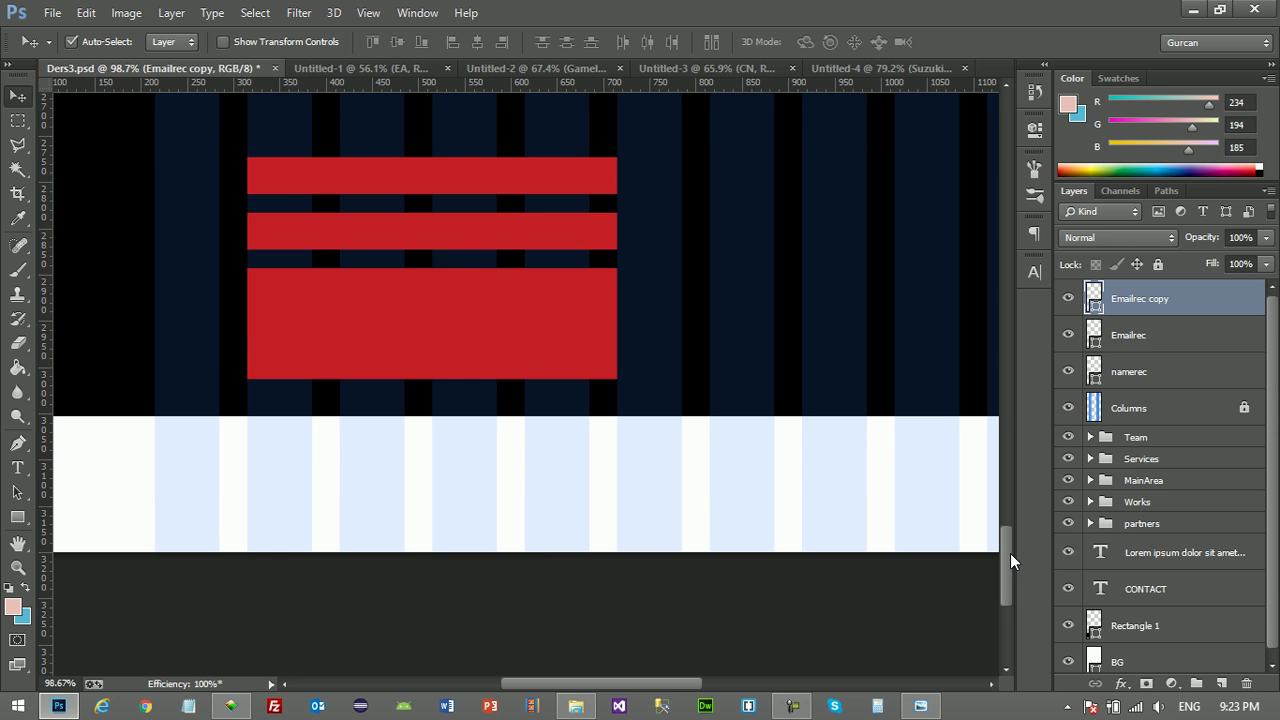
Extend the black Rectangle 1 background down over the white band.
{"action": "left_click", "coordinate": [235, 350]}
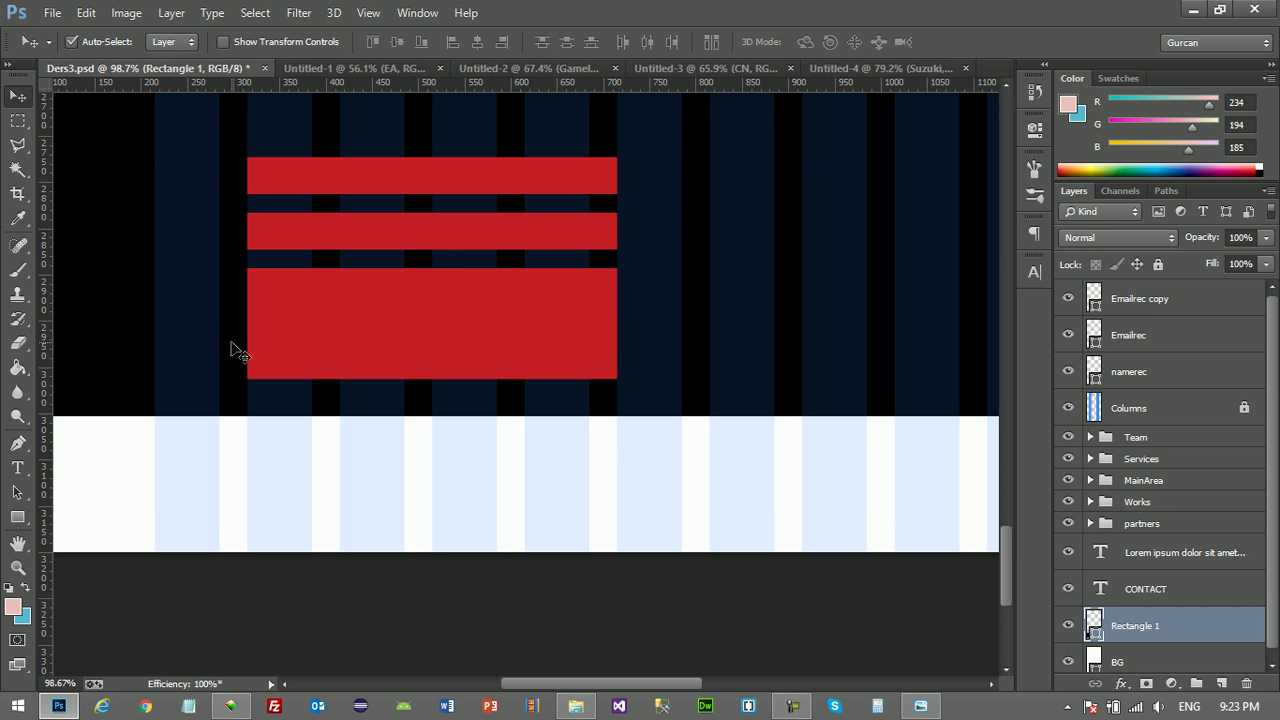
{"action": "key", "text": "ctrl+t"}
{"action": "left_click_drag", "start_coordinate": [698, 416], "coordinate": [696, 552]}
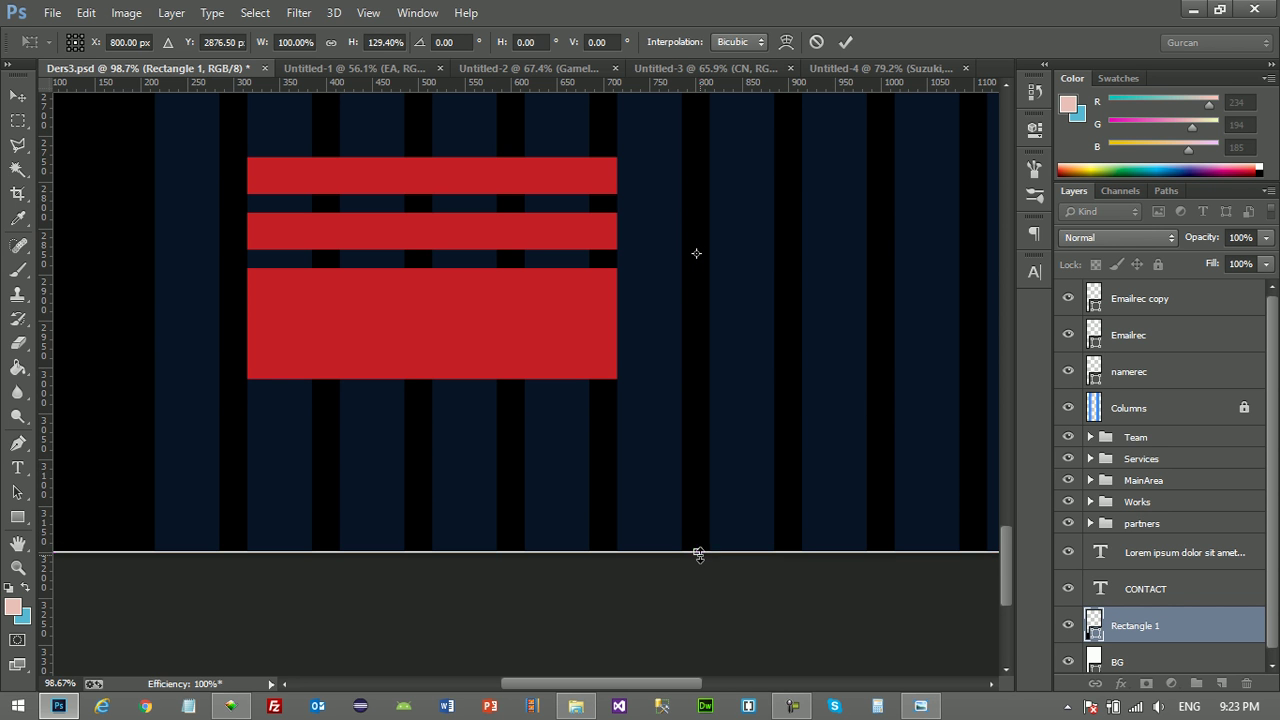
{"action": "left_click", "coordinate": [848, 42]}
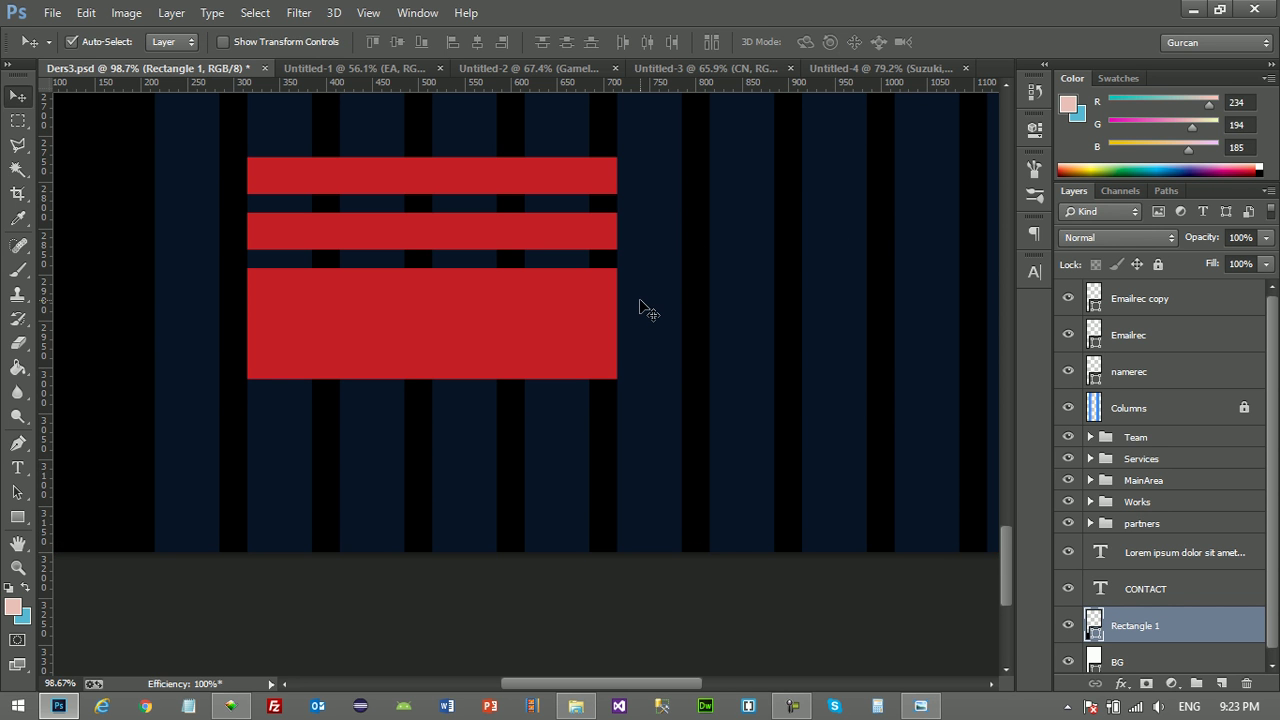
{"action": "scroll", "coordinate": [652, 325], "scroll_direction": "down", "scroll_amount": 1}
{"action": "scroll", "coordinate": [652, 325], "scroll_direction": "down", "scroll_amount": 1}
Compare with the reference, then rename the 'Emailrec copy' layer to messagerec.
{"action": "scroll", "coordinate": [615, 548], "scroll_direction": "down", "scroll_amount": 1}
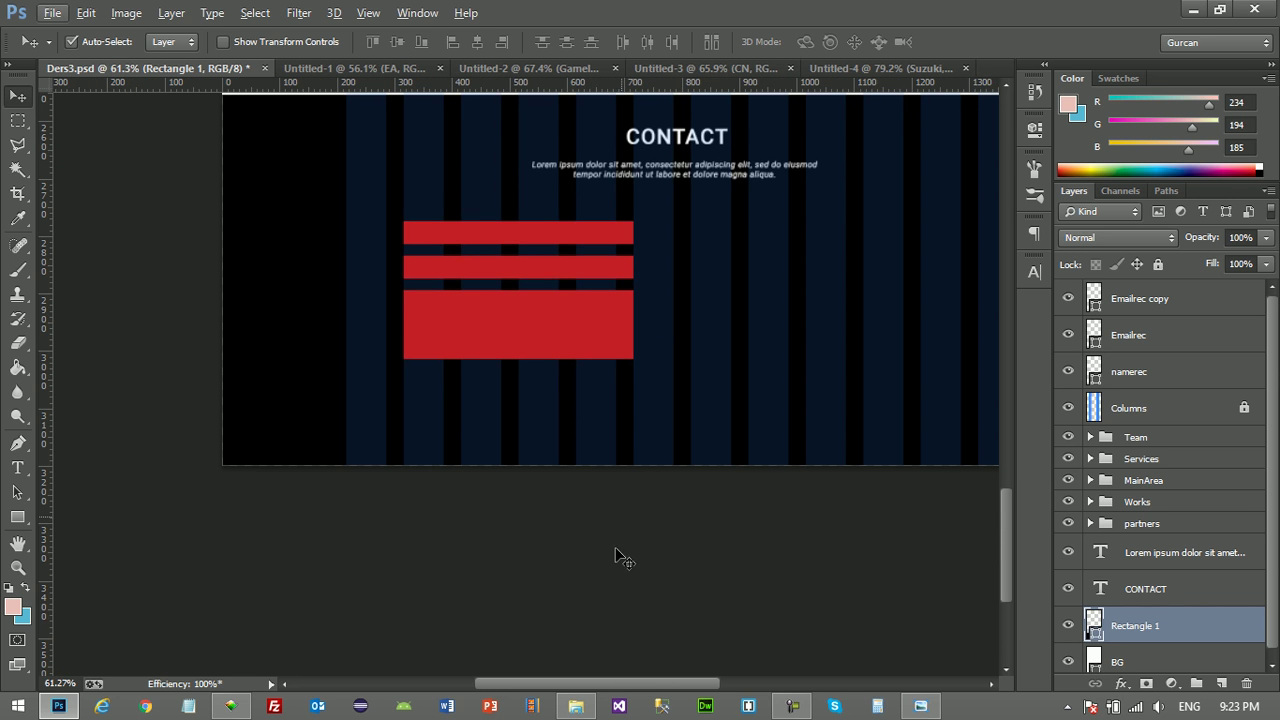
{"action": "left_click_drag", "start_coordinate": [618, 686], "coordinate": [655, 686]}
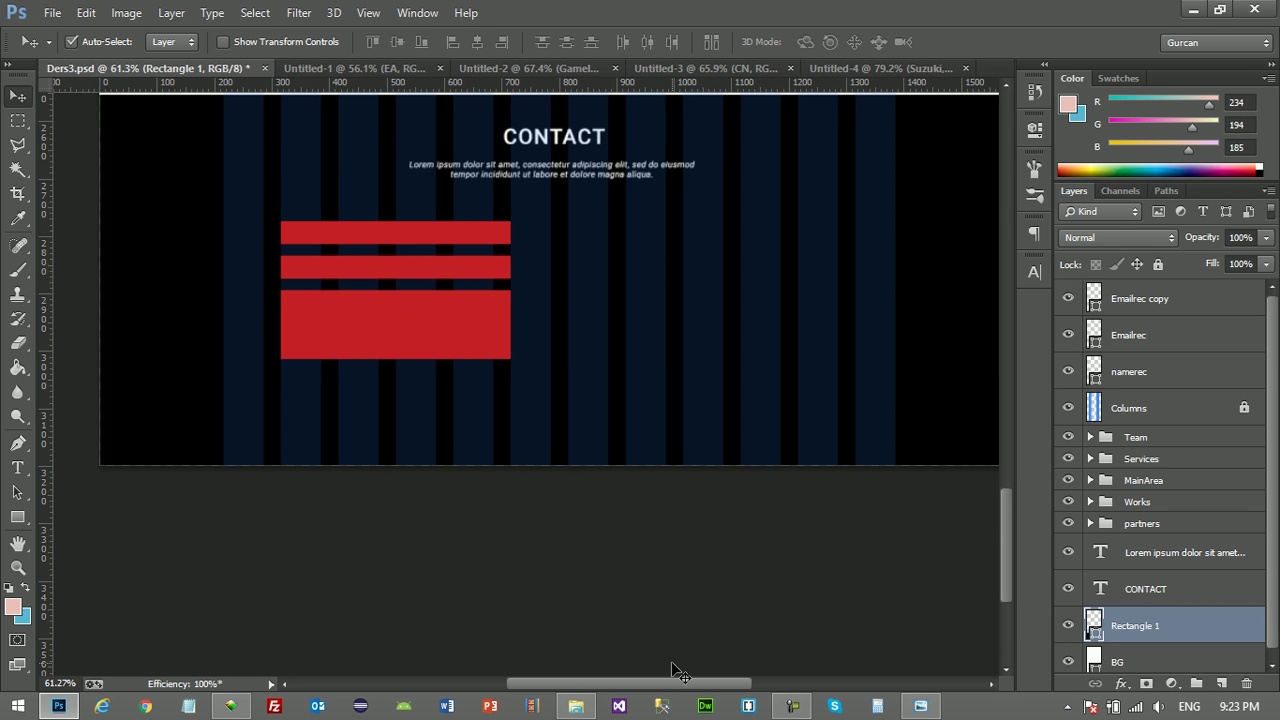
{"action": "left_click", "coordinate": [920, 706]}
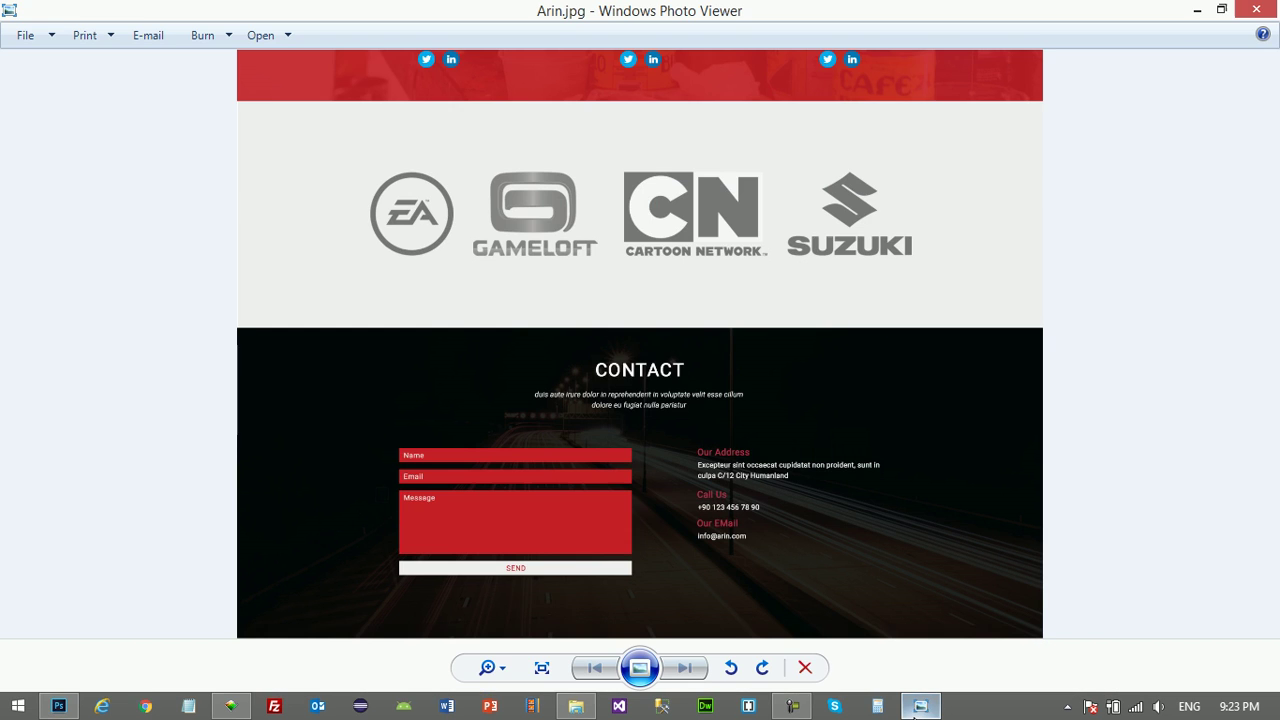
{"action": "left_click", "coordinate": [1196, 9]}
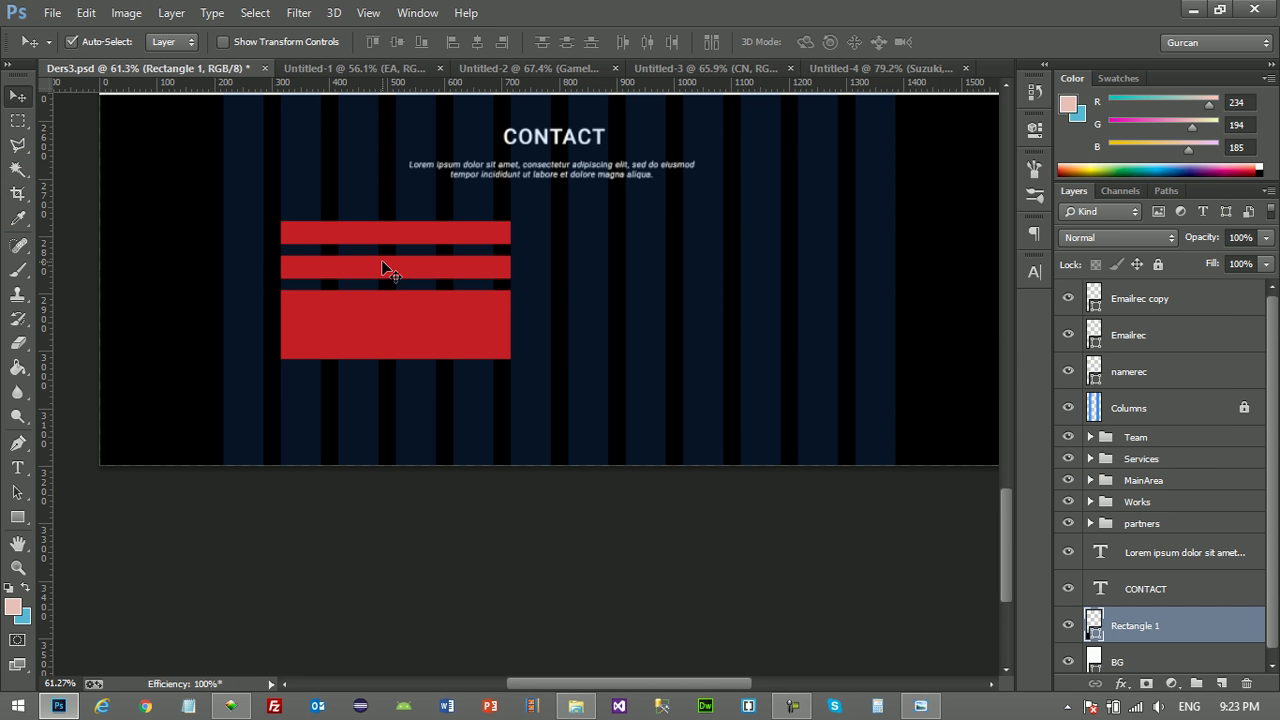
{"action": "left_click", "coordinate": [1148, 305]}
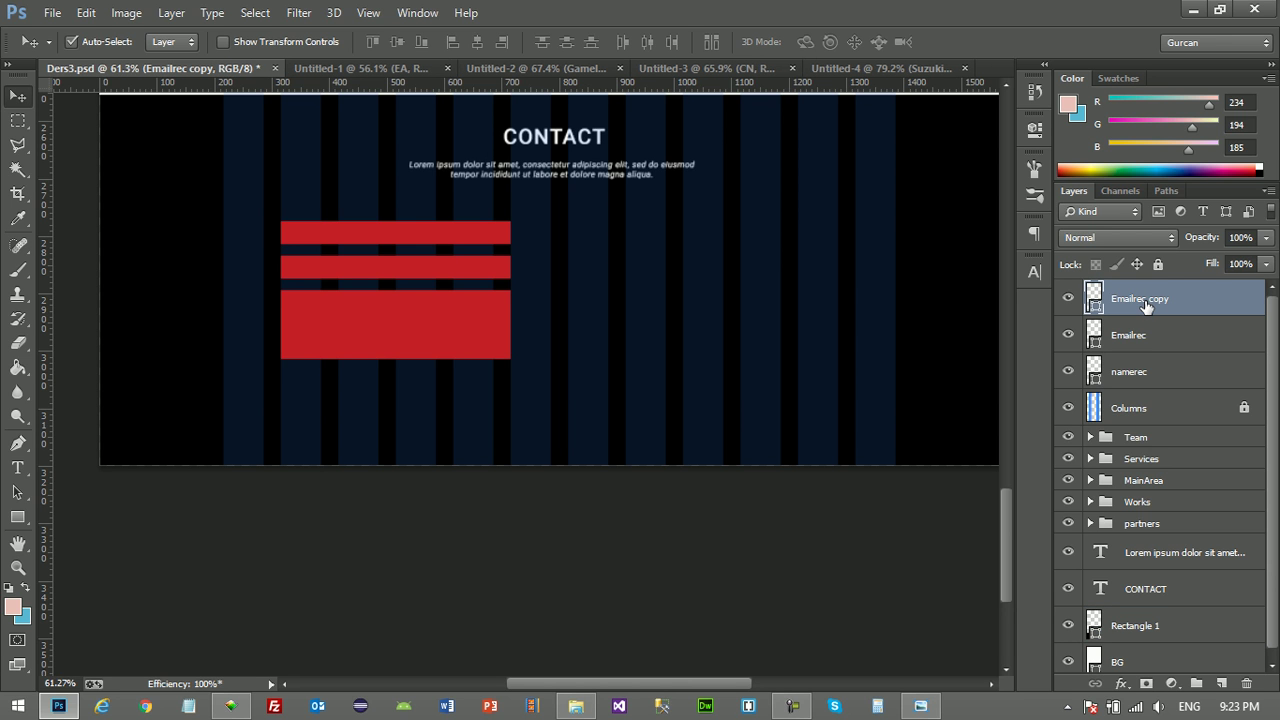
{"action": "double_click", "coordinate": [1145, 300]}
{"action": "type", "text": "messagerec"}
{"action": "left_click", "coordinate": [1172, 334]}
{"action": "left_click", "coordinate": [1142, 303]}
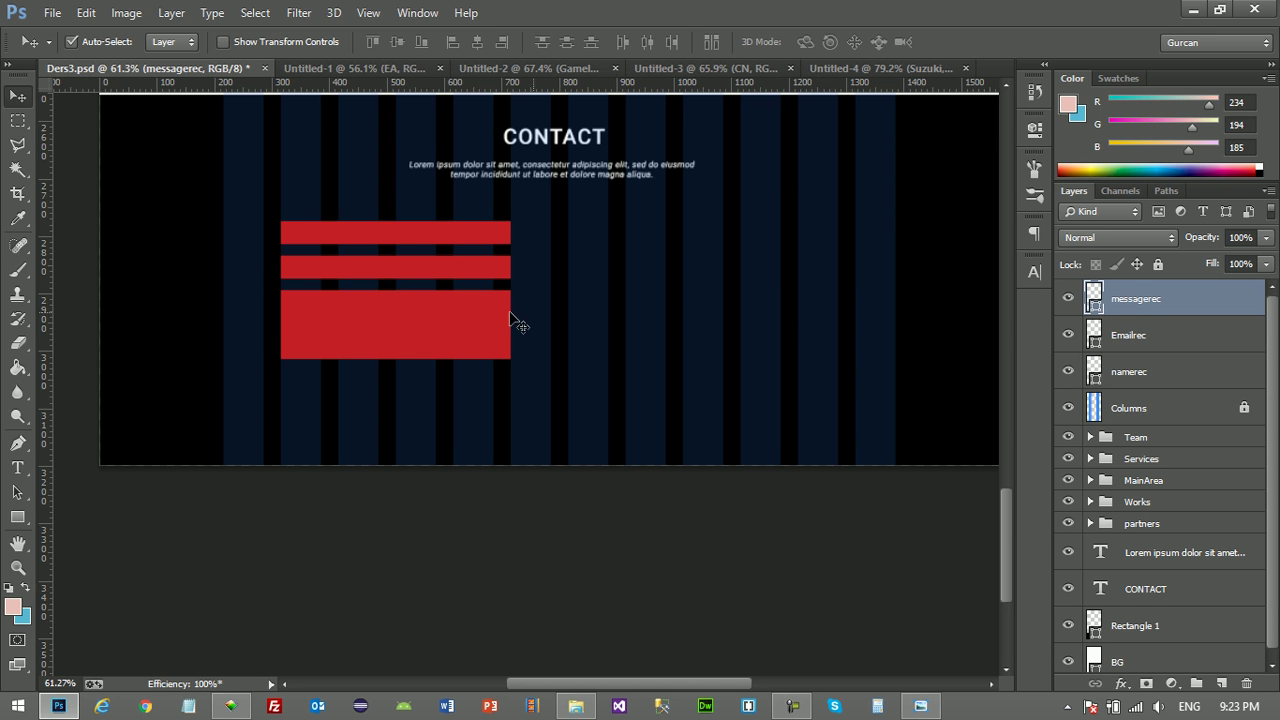
Duplicate the Emailrec bar below the message box, leaving a small gap.
{"action": "left_click", "coordinate": [370, 268]}
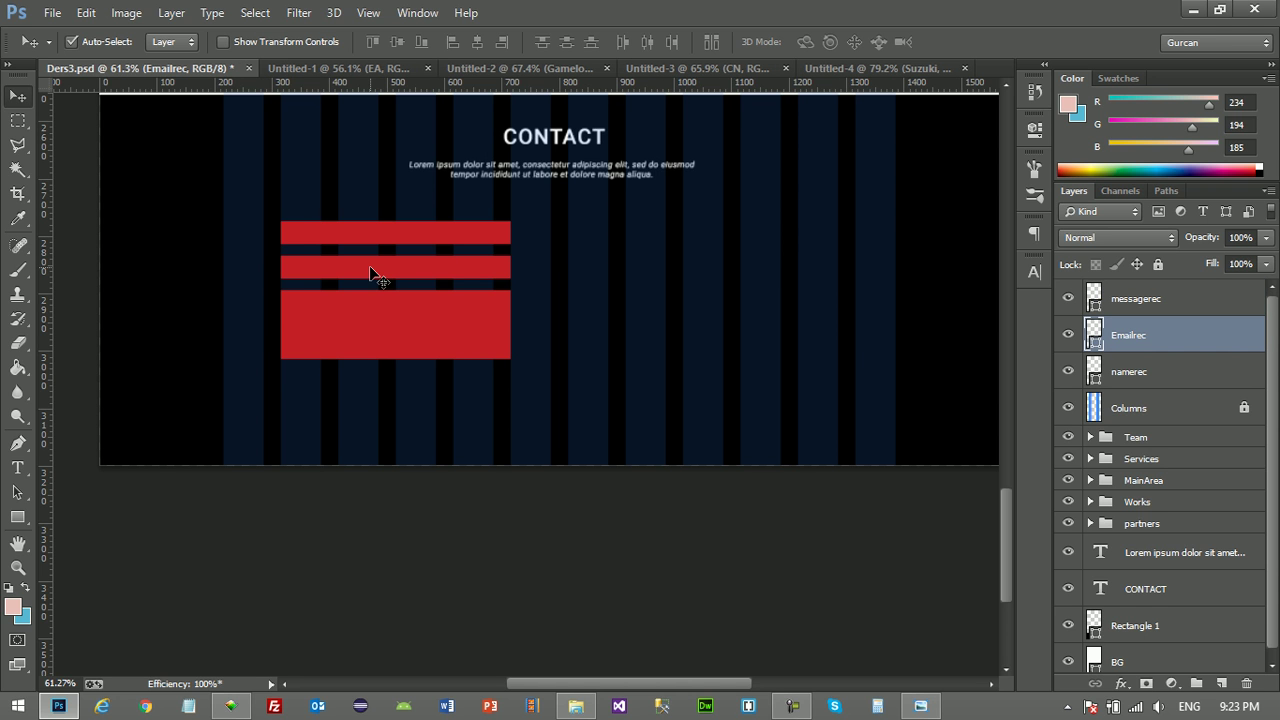
{"action": "left_click_drag", "start_coordinate": [370, 272], "coordinate": [370, 384]}
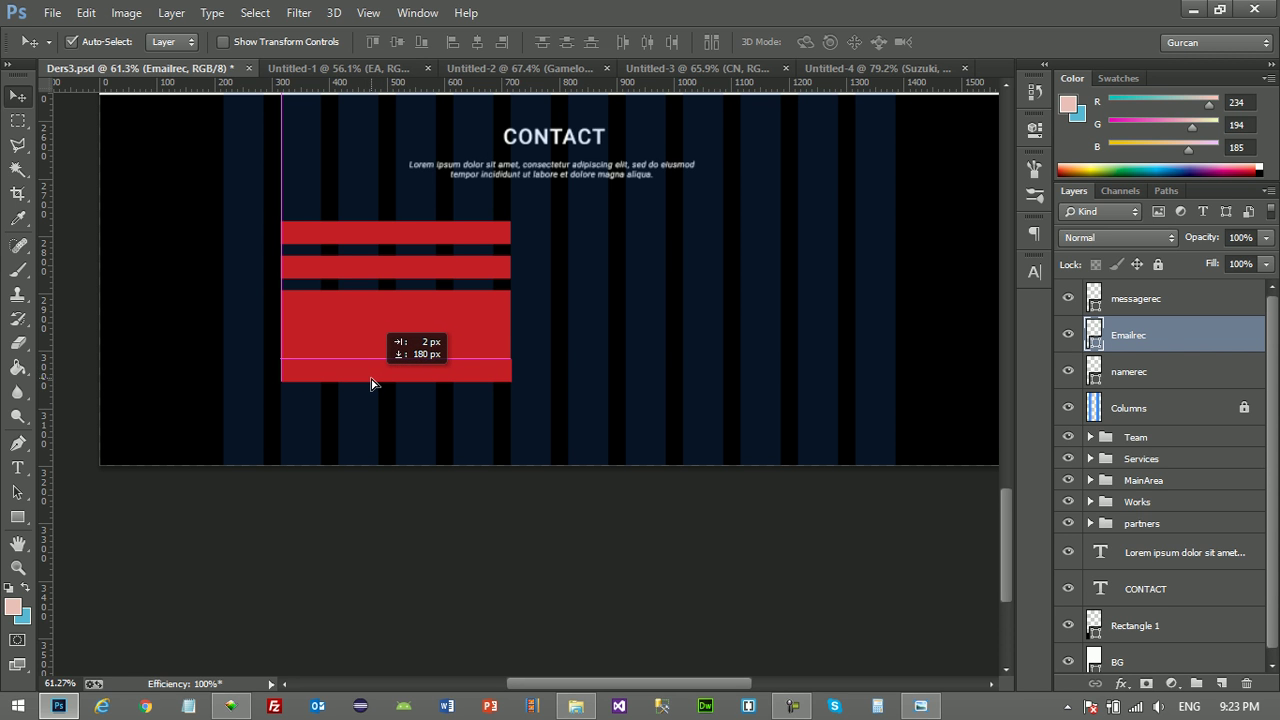
{"action": "left_click_drag", "start_coordinate": [370, 384], "coordinate": [370, 384]}
{"action": "scroll", "coordinate": [375, 386], "scroll_direction": "down", "scroll_amount": 1}
{"action": "scroll", "coordinate": [375, 386], "scroll_direction": "down", "scroll_amount": 1}
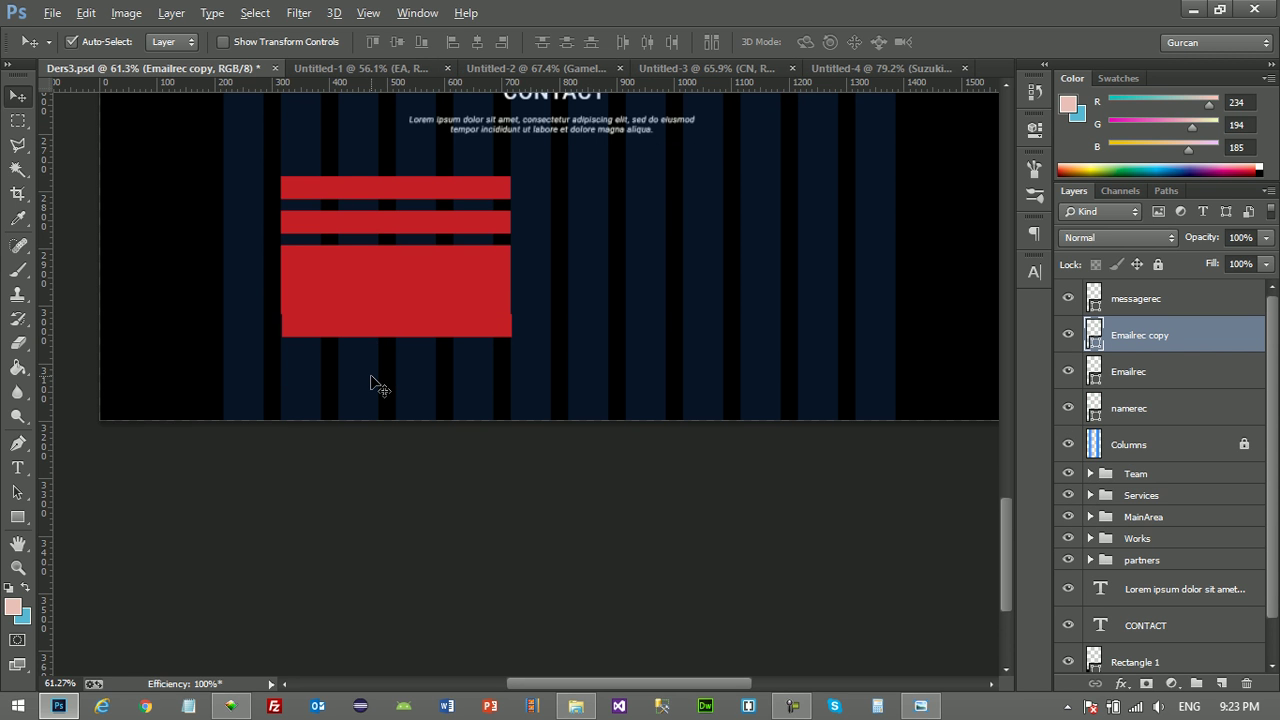
{"action": "scroll", "coordinate": [378, 386], "scroll_direction": "up", "scroll_amount": 3}
{"action": "scroll", "coordinate": [477, 297], "scroll_direction": "up", "scroll_amount": 1}
{"action": "mouse_move", "coordinate": [486, 289]}
{"action": "left_mouse_down"}
{"action": "mouse_move", "coordinate": [476, 292]}
{"action": "mouse_move", "coordinate": [486, 289]}
{"action": "left_mouse_up"}
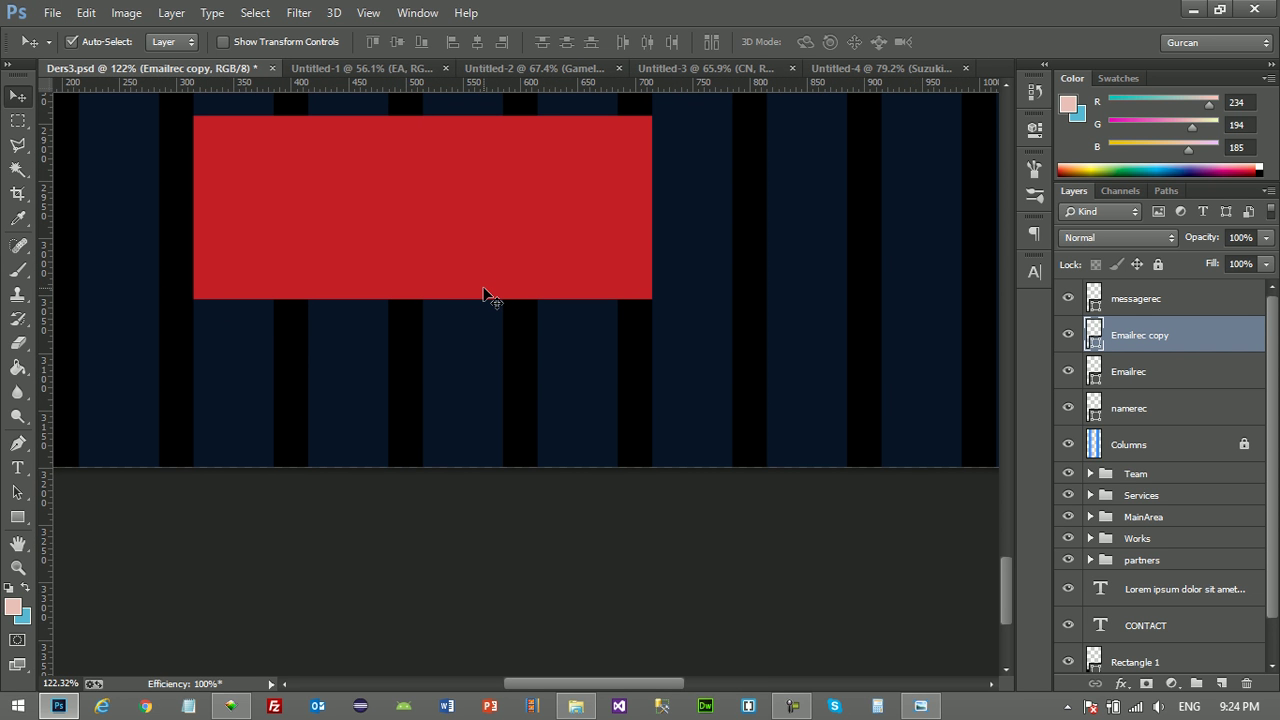
{"action": "key", "text": "shift+Down"}
{"action": "key", "text": "shift+Down"}
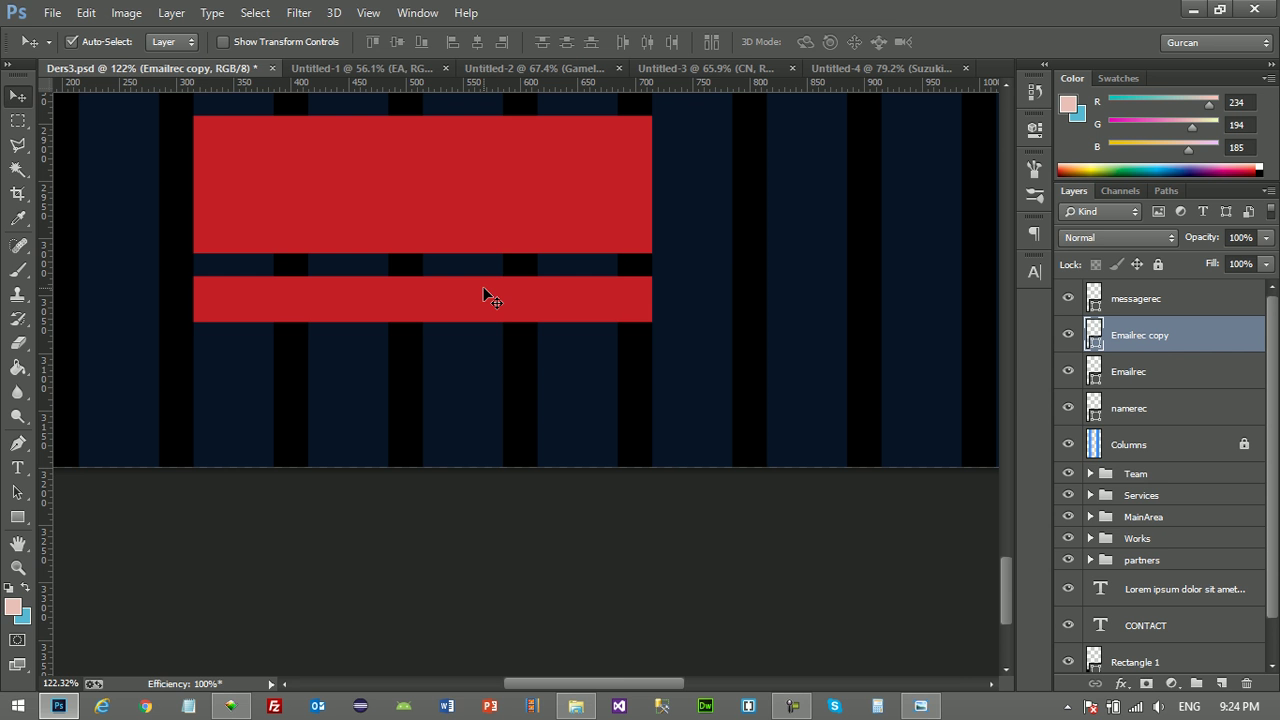
{"action": "left_click", "coordinate": [933, 712]}
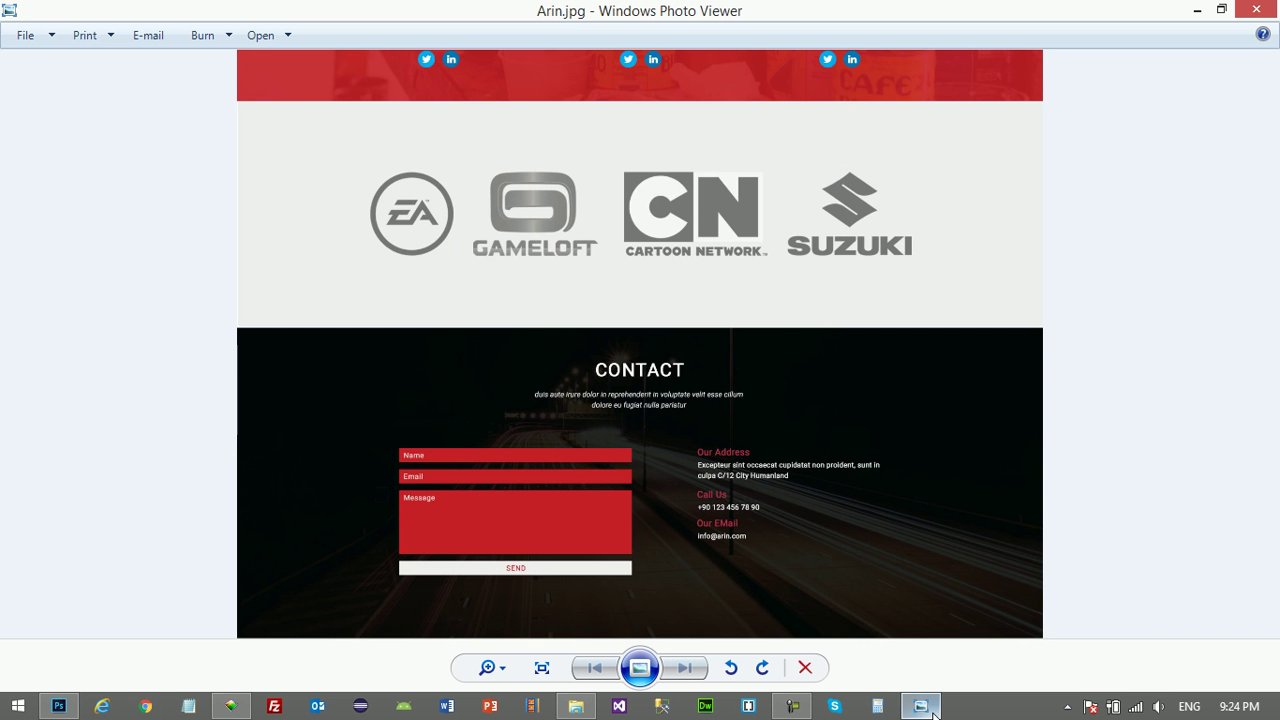
{"action": "left_click", "coordinate": [932, 713]}
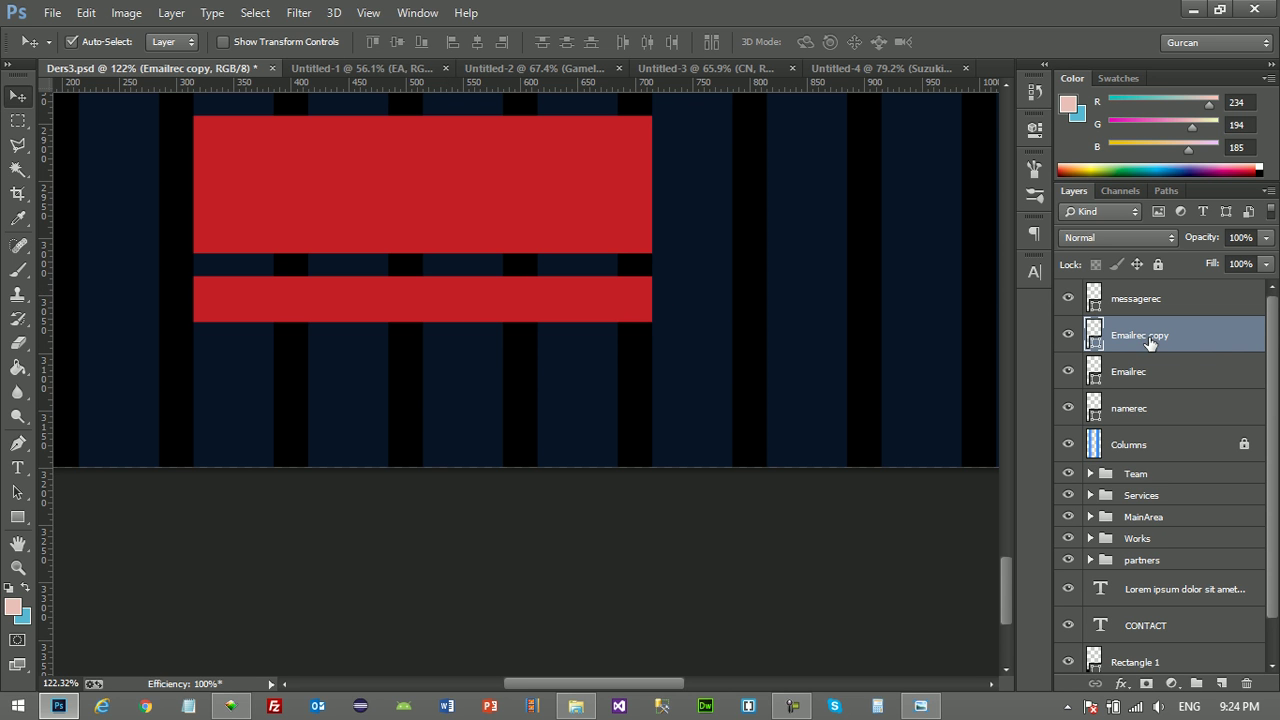
Rename the copied bar's layer to buttonrec.
{"action": "double_click", "coordinate": [1150, 338]}
{"action": "type", "text": "B"}
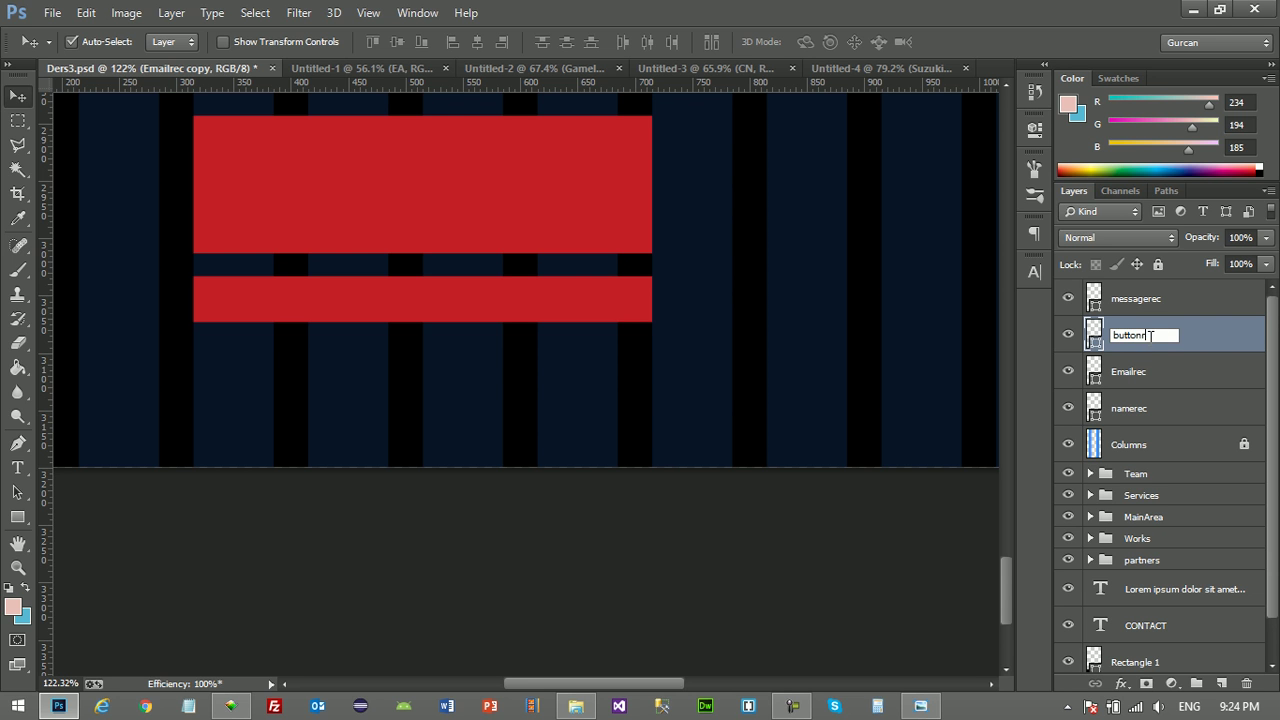
{"action": "key", "text": "Return"}
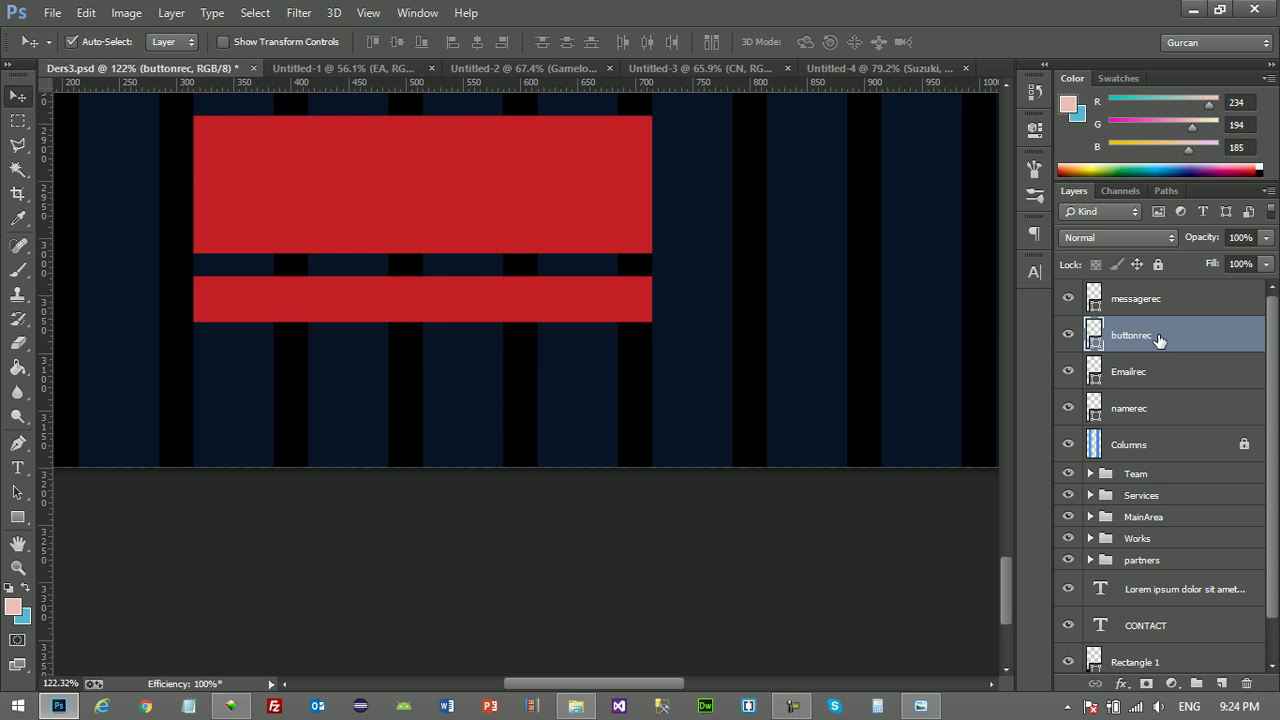
Fill the buttonrec bar with white (#ffffff).
{"action": "double_click", "coordinate": [1093, 335]}
{"action": "left_click_drag", "start_coordinate": [729, 406], "coordinate": [620, 305]}
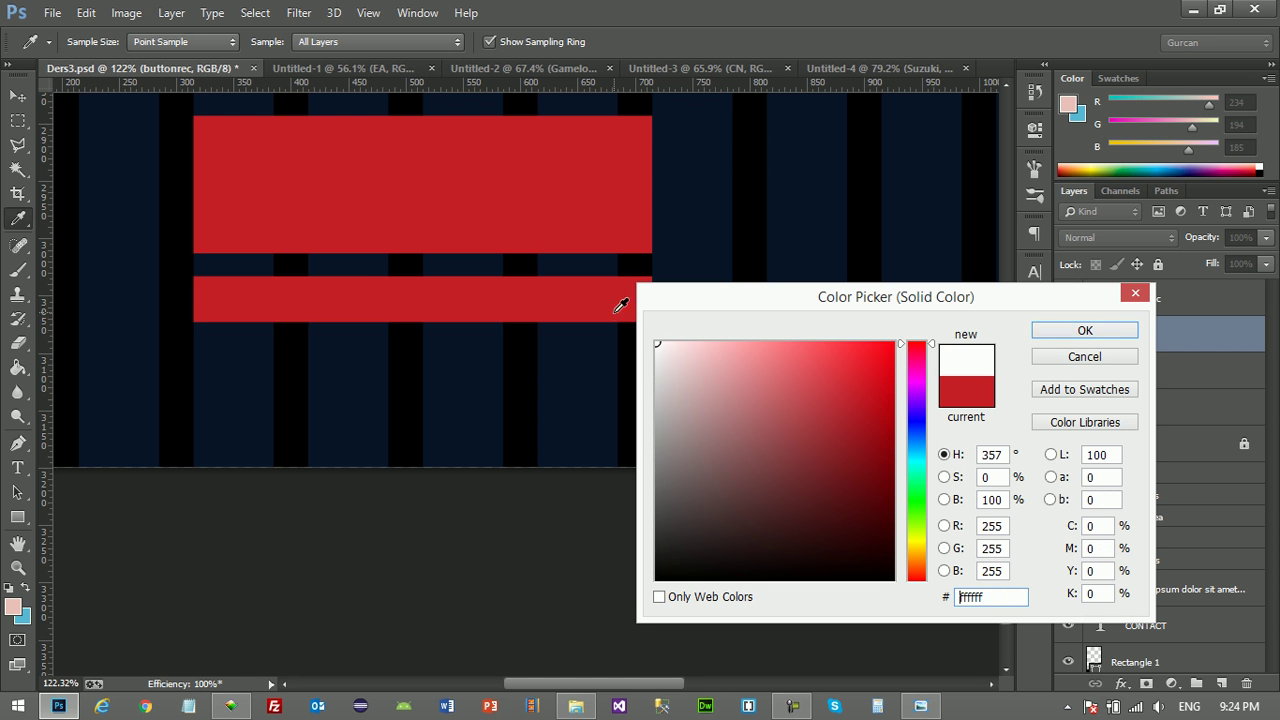
{"action": "left_click", "coordinate": [1084, 330]}
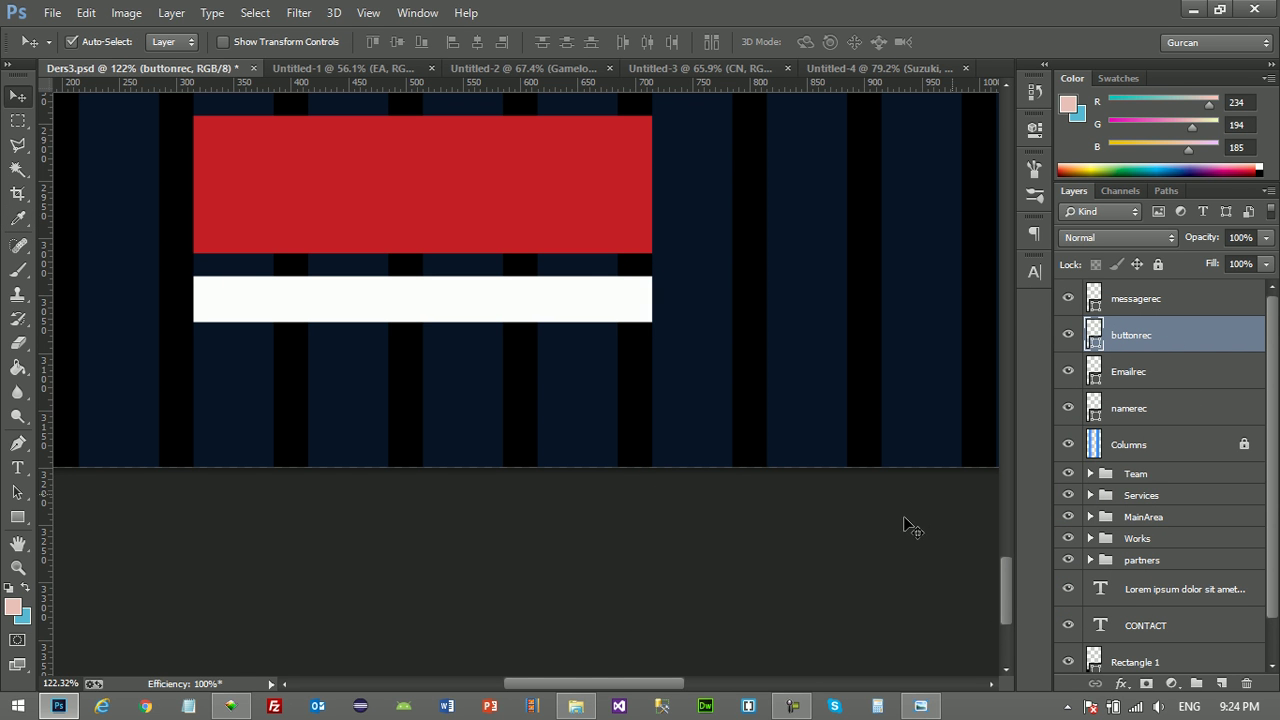
{"action": "left_click", "coordinate": [920, 706]}
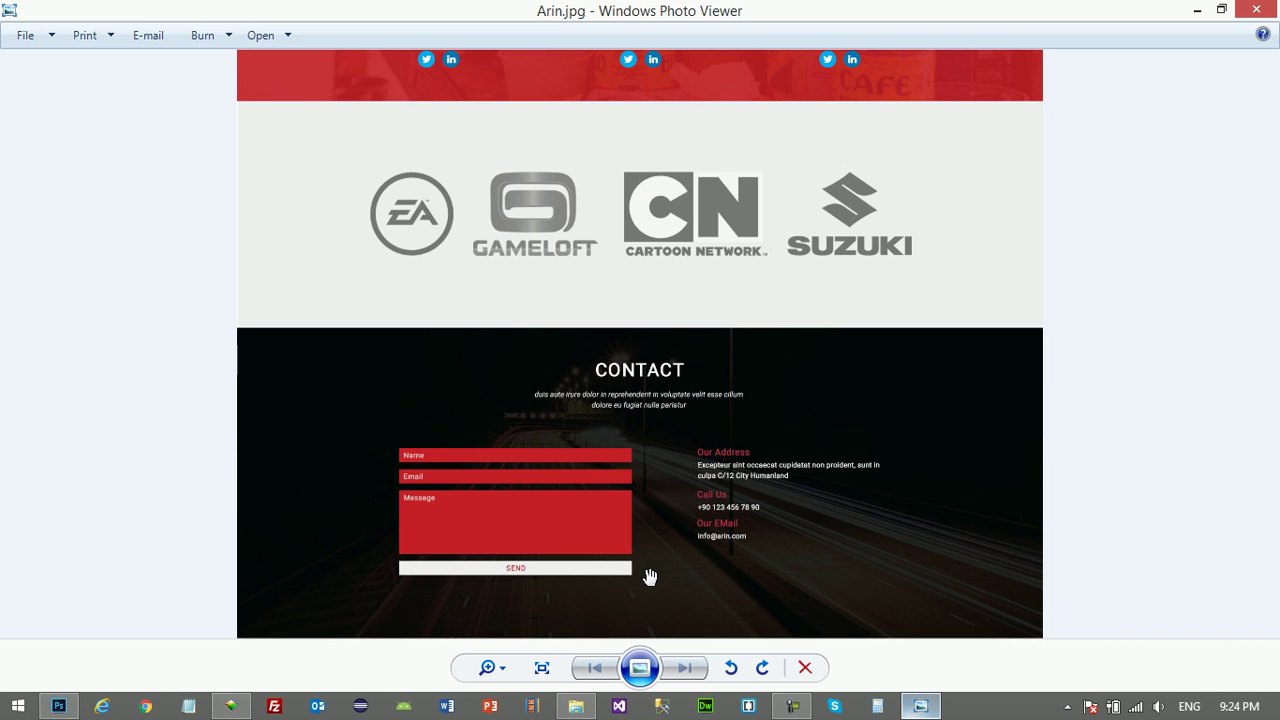
{"action": "left_click", "coordinate": [920, 706]}
{"action": "left_click_drag", "start_coordinate": [1004, 574], "coordinate": [1008, 550]}
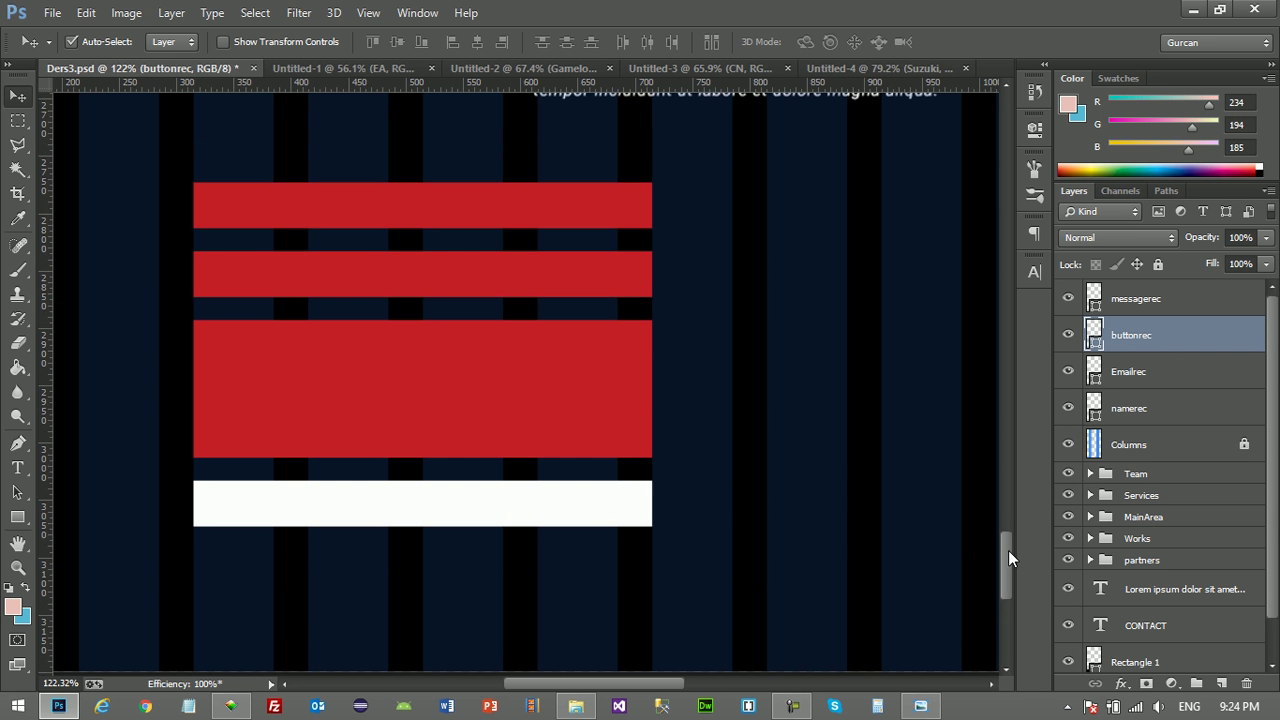
Add an 18 px Name text label on the top red field.
{"action": "left_click", "coordinate": [17, 467]}
{"action": "left_click", "coordinate": [227, 206]}
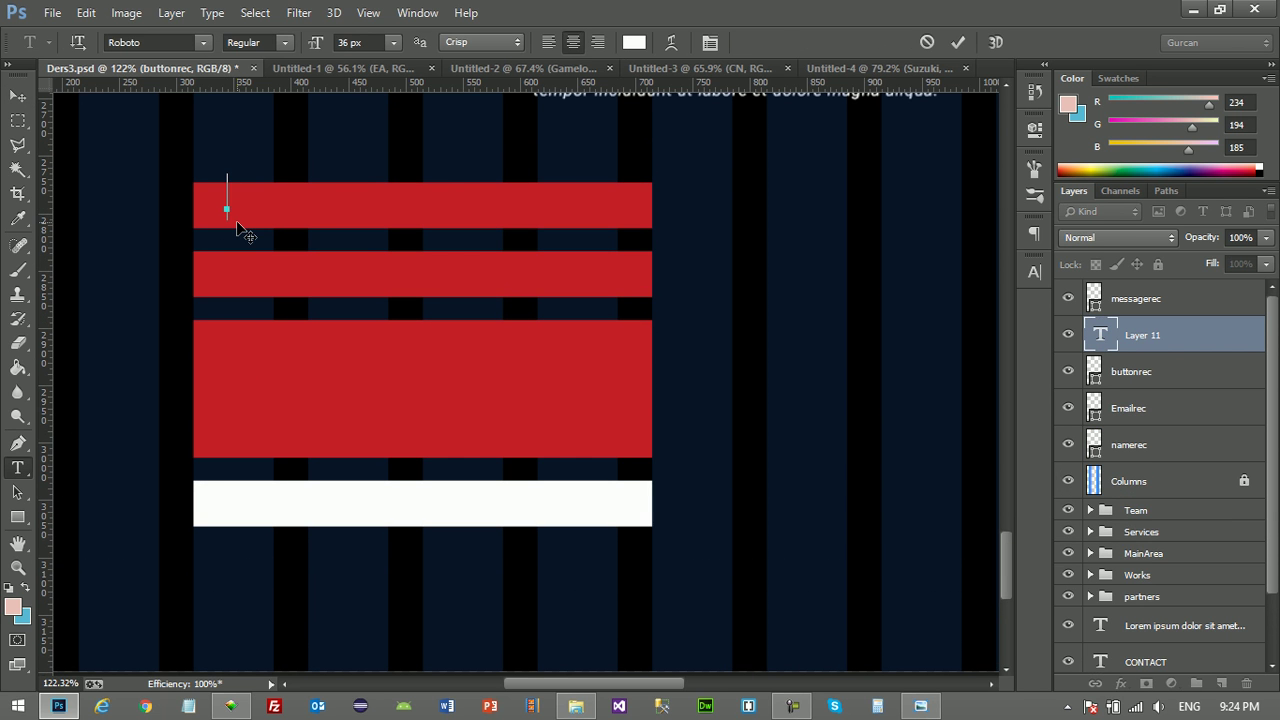
{"action": "type", "text": "N"}
{"action": "type", "text": "a"}
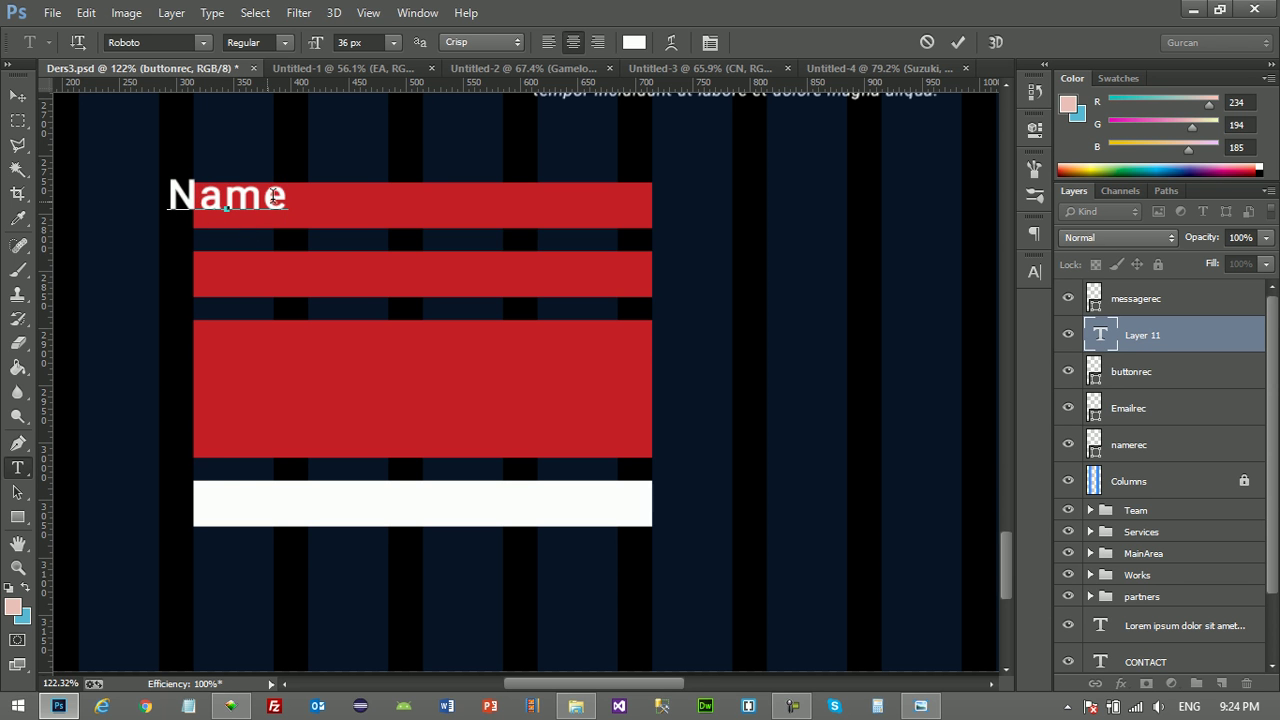
{"action": "left_click_drag", "start_coordinate": [287, 195], "coordinate": [176, 197]}
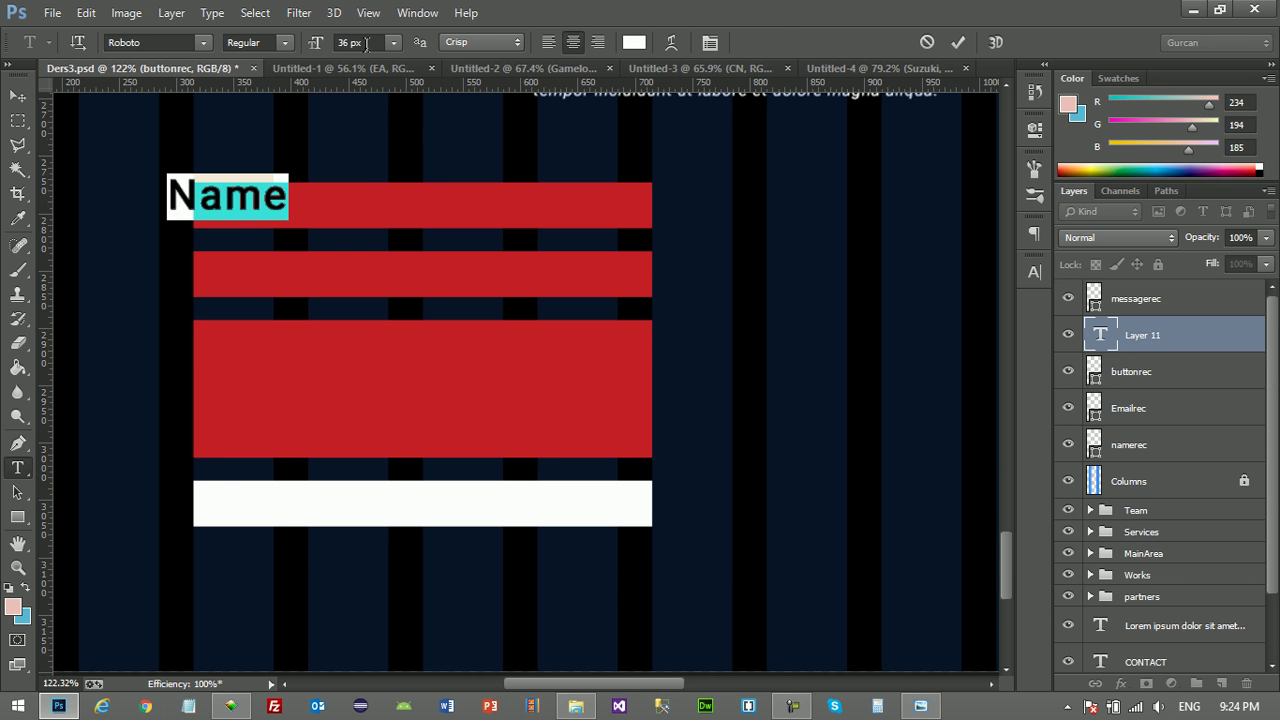
{"action": "left_click", "coordinate": [400, 47]}
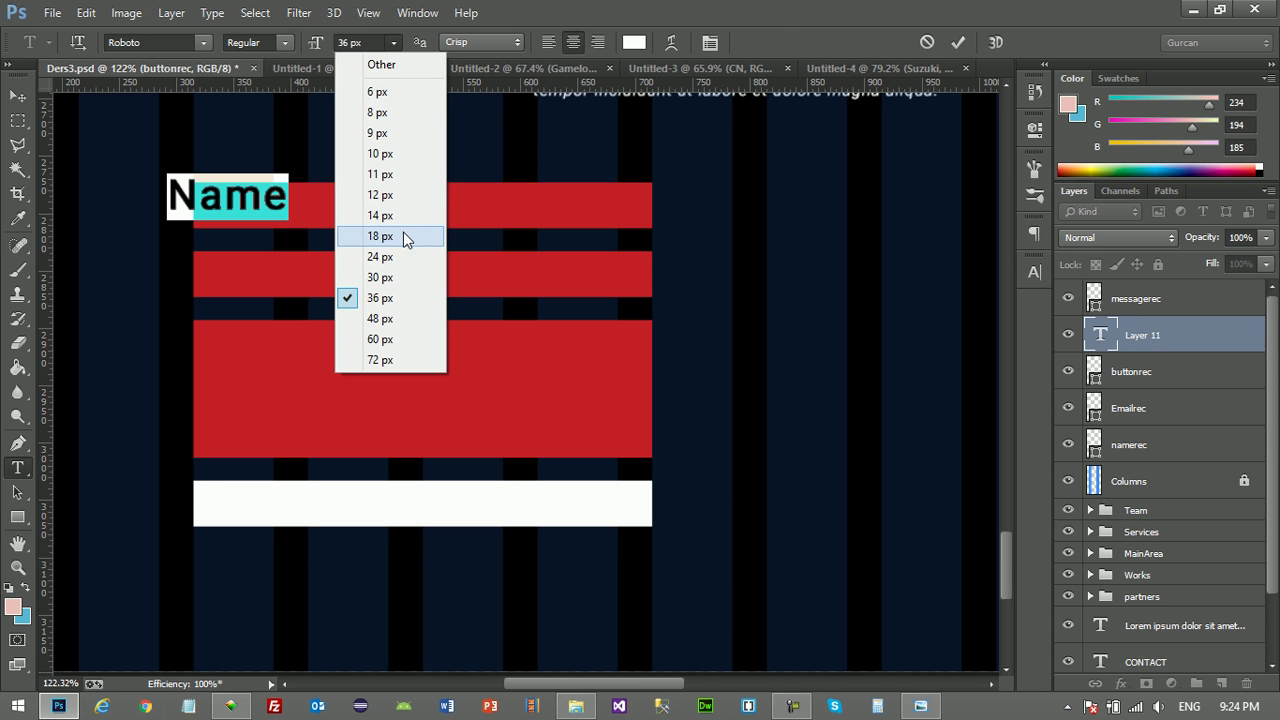
{"action": "left_click", "coordinate": [403, 235]}
{"action": "left_click", "coordinate": [17, 95]}
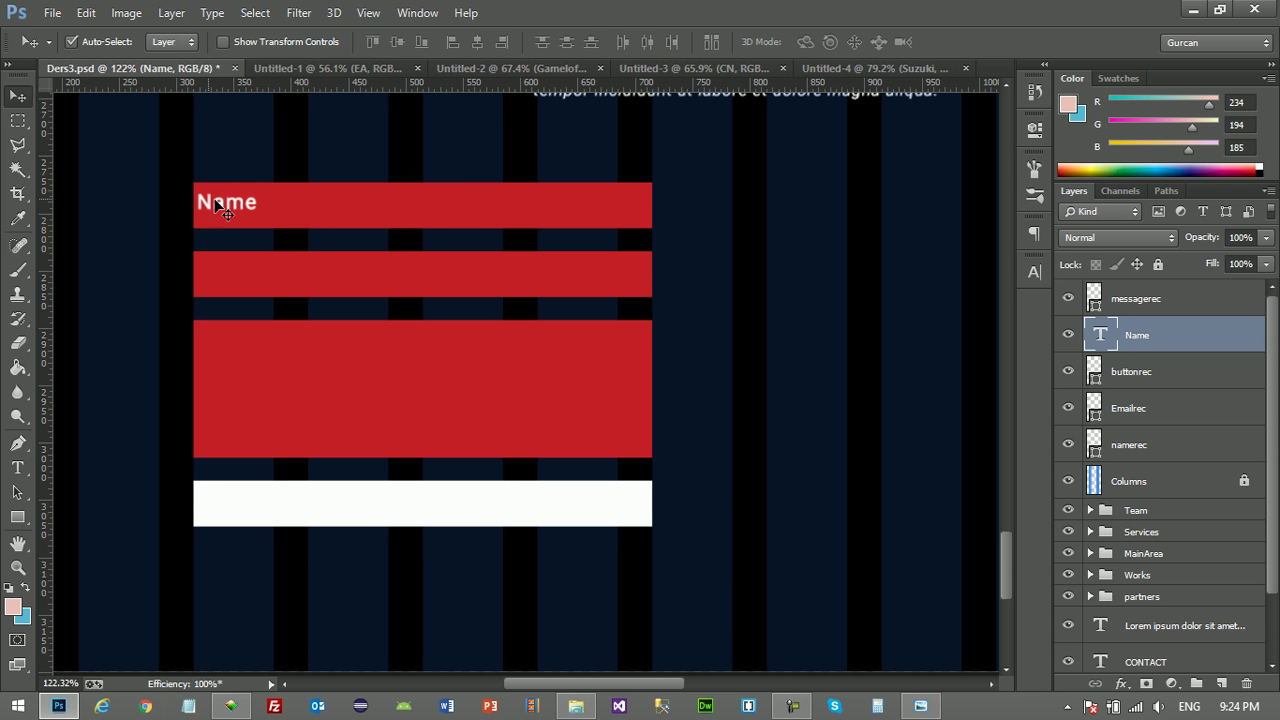
{"action": "left_click_drag", "start_coordinate": [226, 206], "coordinate": [231, 211]}
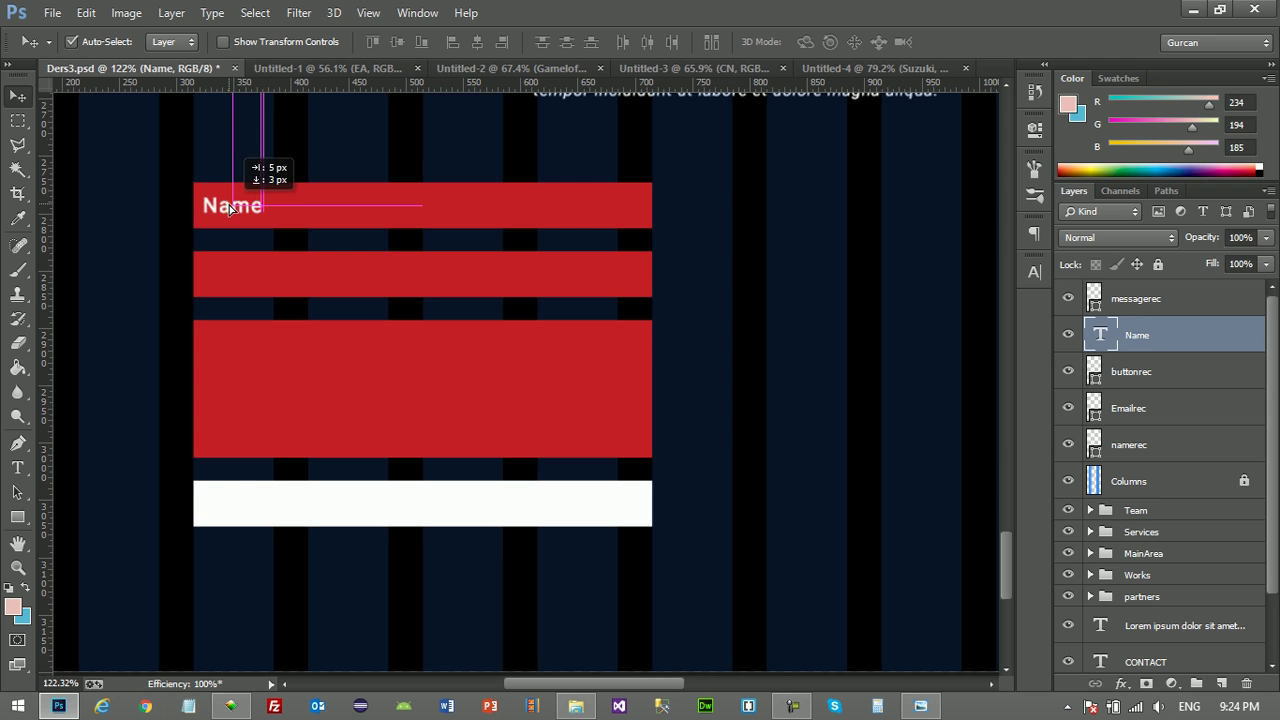
Place the Name layer above namerec and align their left edges.
{"action": "left_click_drag", "start_coordinate": [1150, 337], "coordinate": [1150, 425]}
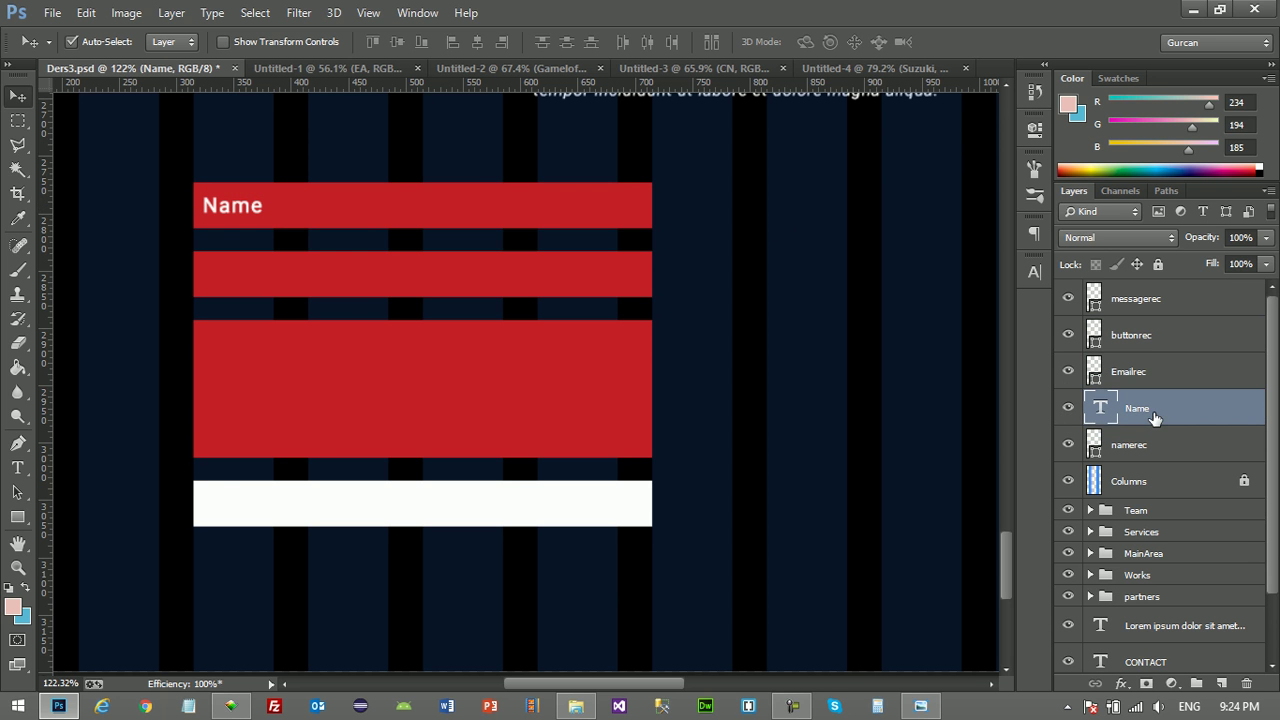
{"action": "left_click", "coordinate": [1157, 443], "text": "shift"}
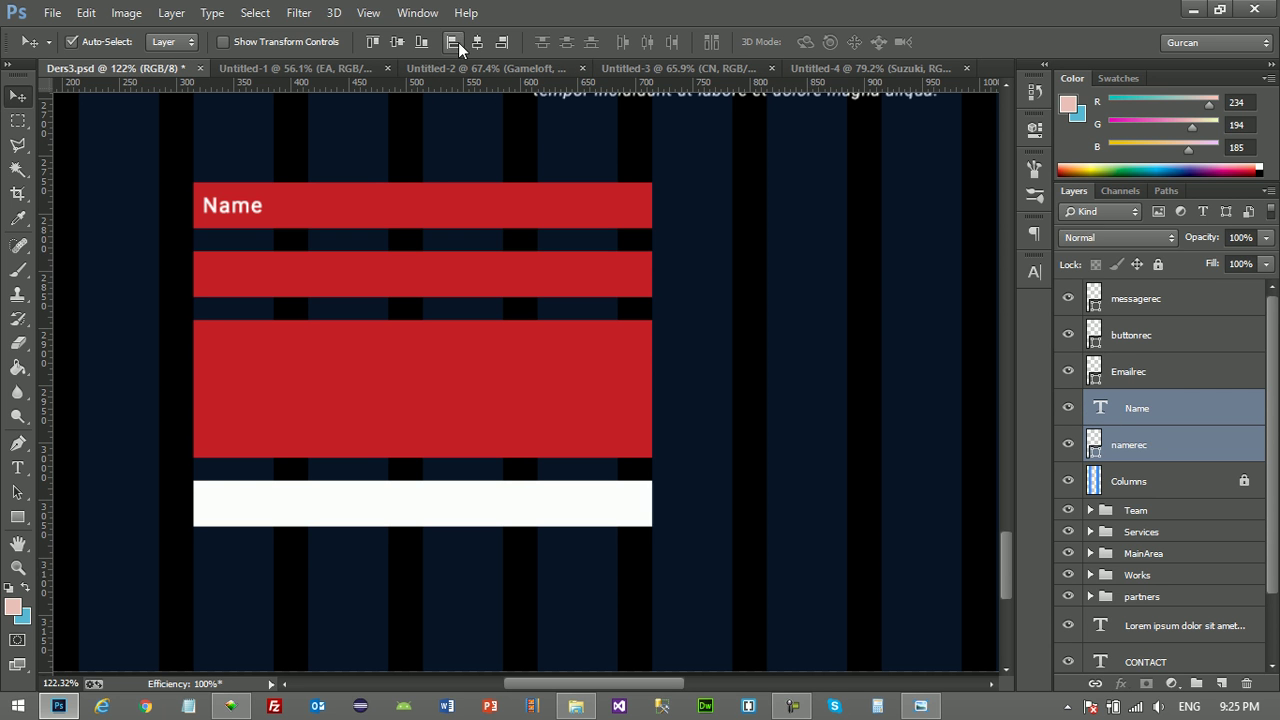
{"action": "left_click", "coordinate": [397, 44]}
{"action": "left_click", "coordinate": [448, 45]}
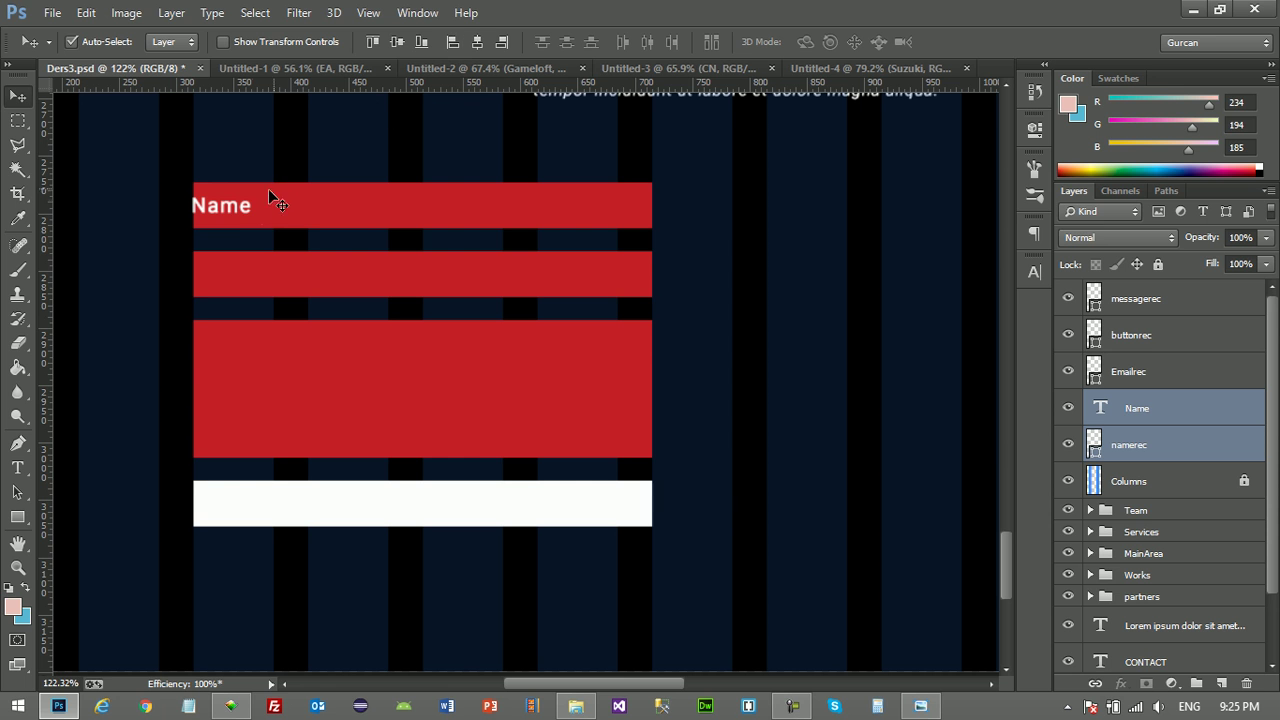
{"action": "left_click", "coordinate": [1105, 443]}
{"action": "left_click", "coordinate": [1117, 407]}
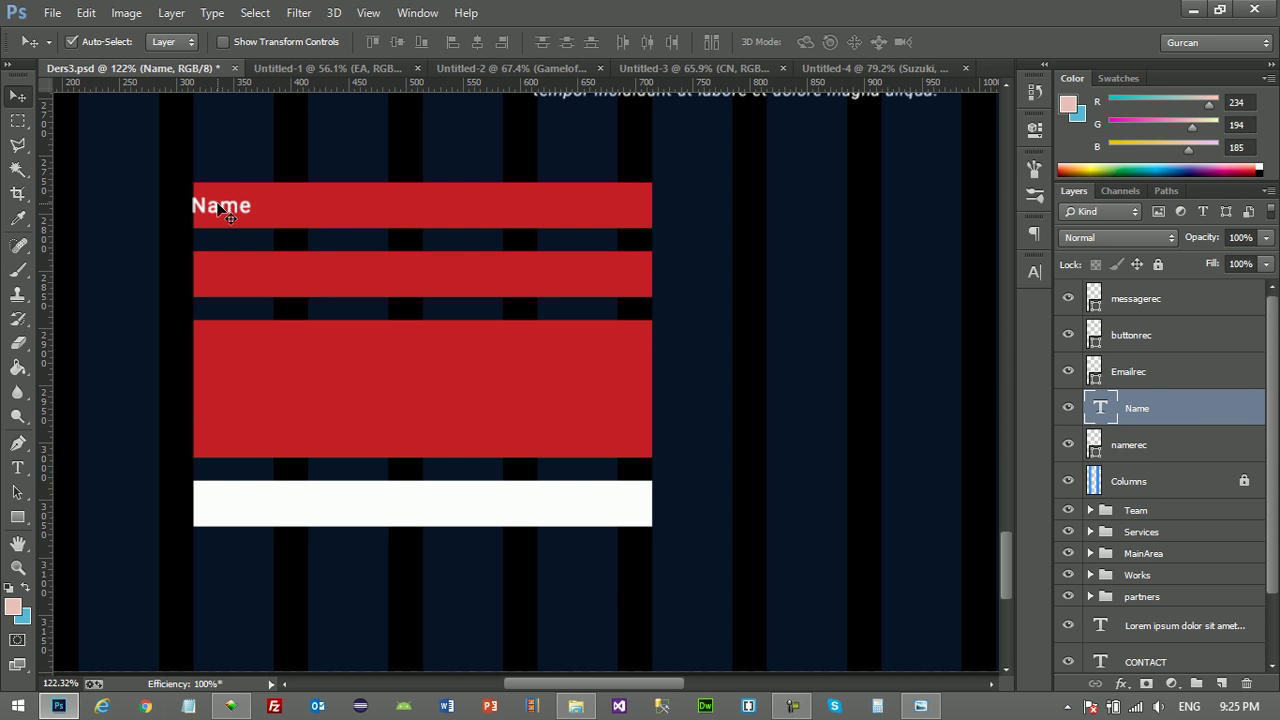
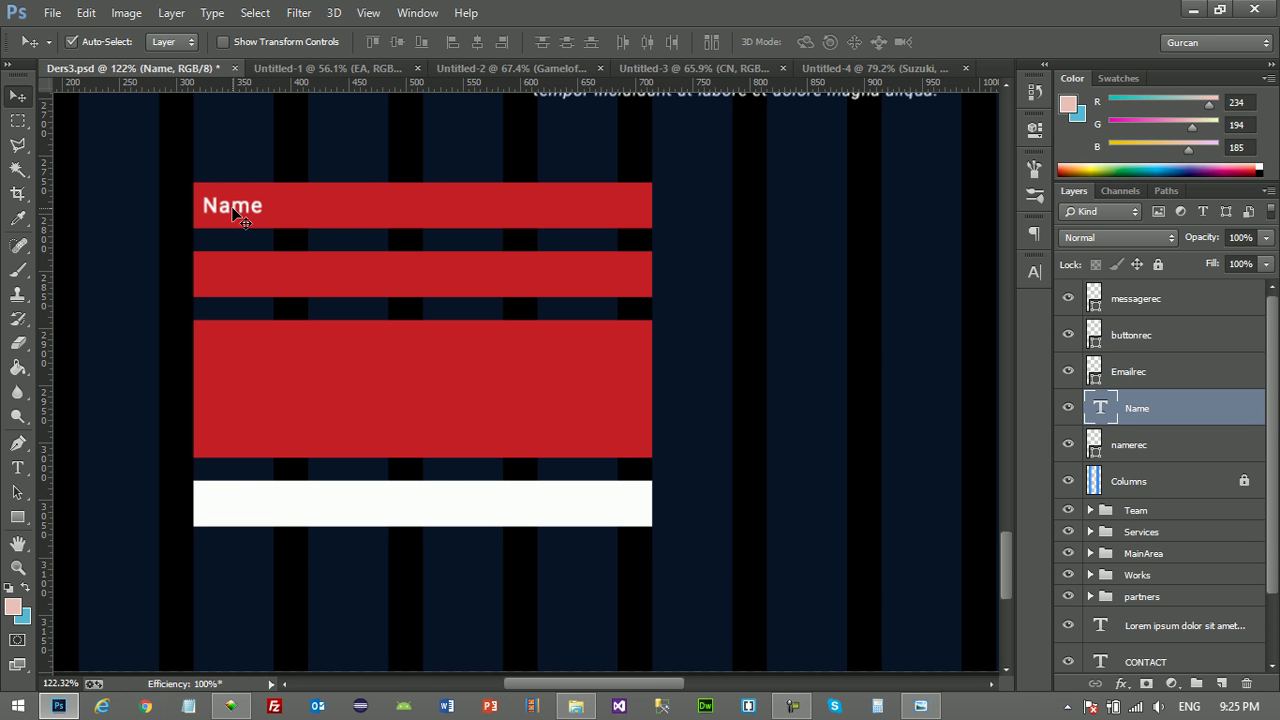
Duplicate the Name label onto the second bar, placing it above Emailrec and naming it Email.
{"action": "left_click_drag", "start_coordinate": [240, 215], "coordinate": [231, 266]}
{"action": "left_click_drag", "start_coordinate": [1158, 410], "coordinate": [1154, 373]}
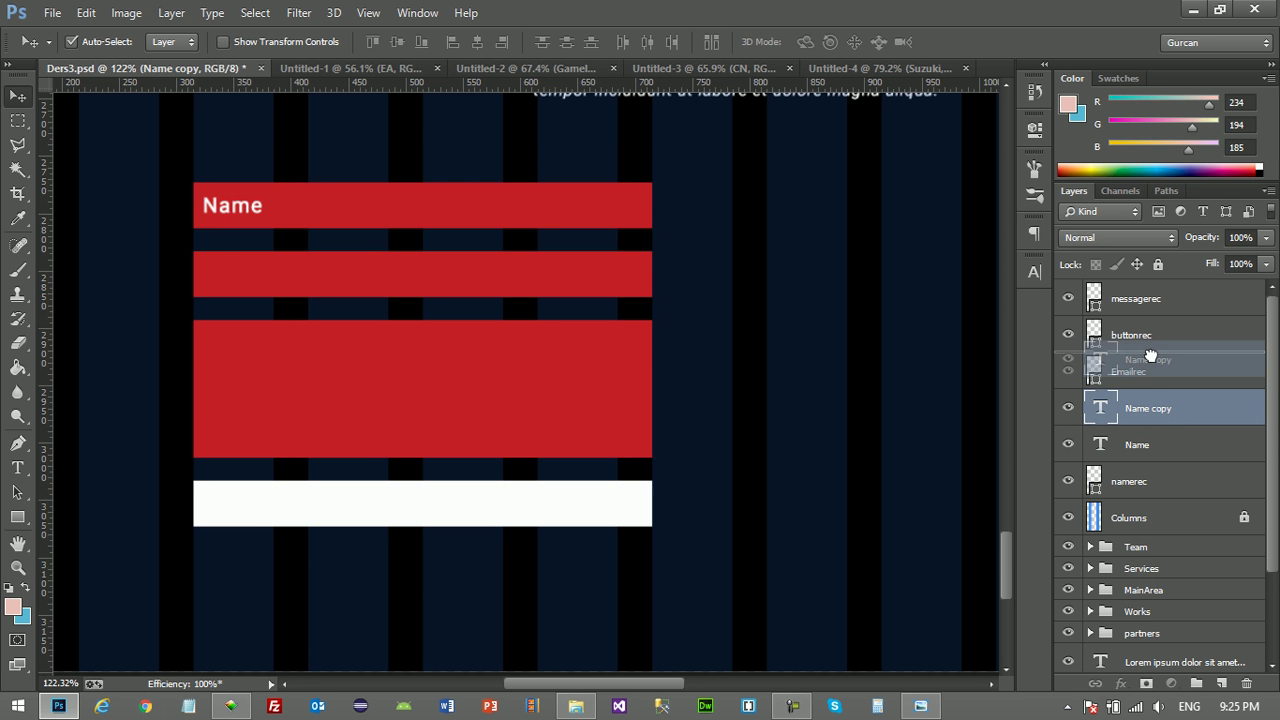
{"action": "double_click", "coordinate": [1155, 372]}
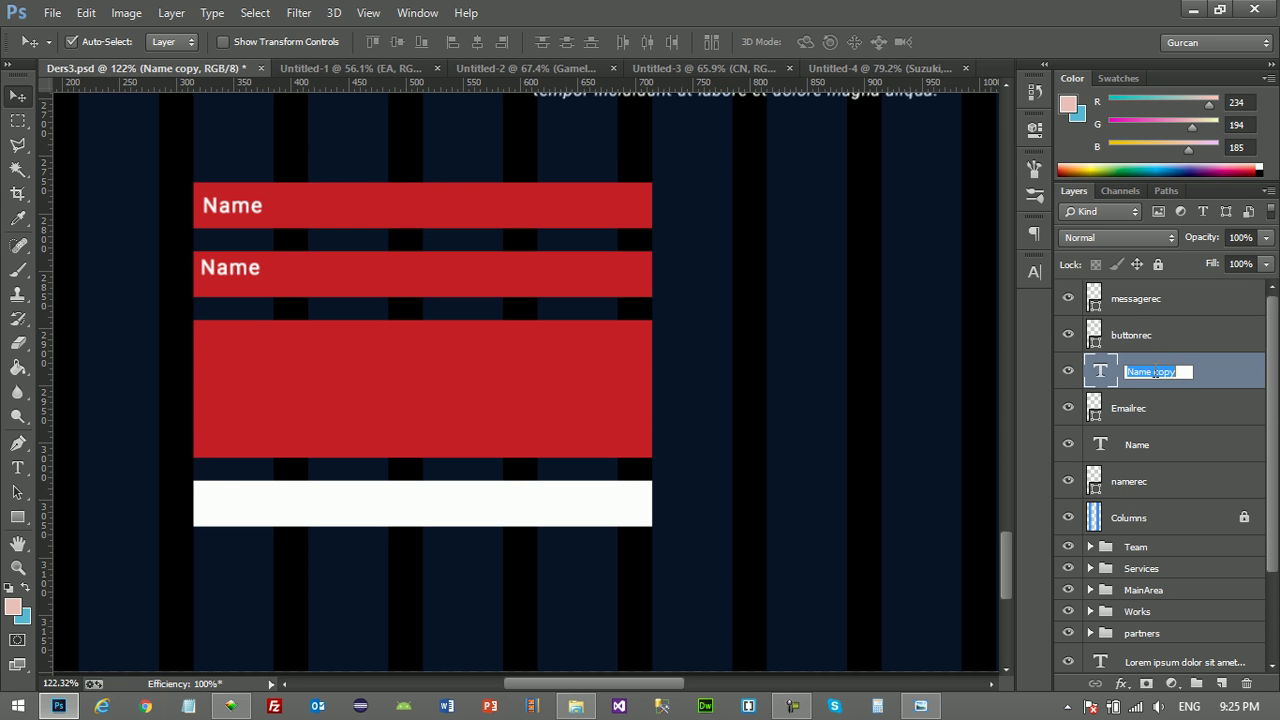
{"action": "type", "text": "Email"}
{"action": "left_click", "coordinate": [1210, 400]}
Centre the Email label vertically and left-align it within the Emailrec bar.
{"action": "left_click", "coordinate": [1182, 380]}
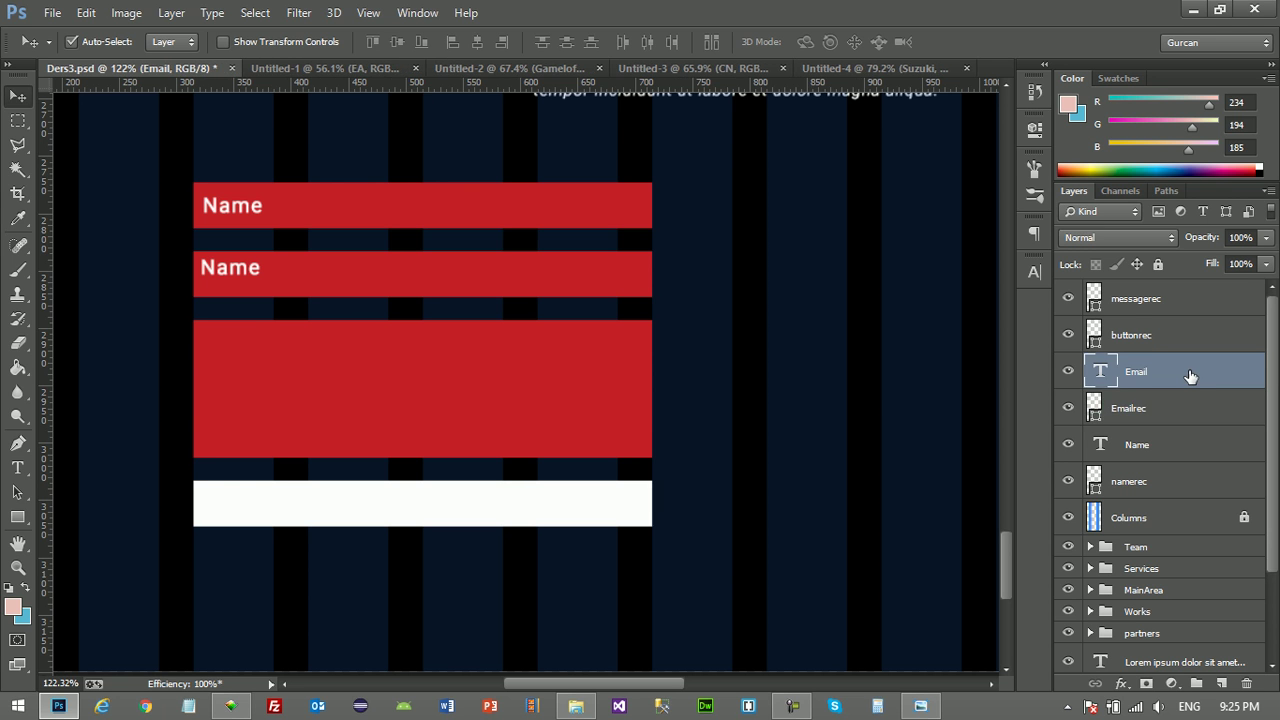
{"action": "left_click", "coordinate": [1166, 413], "text": "shift"}
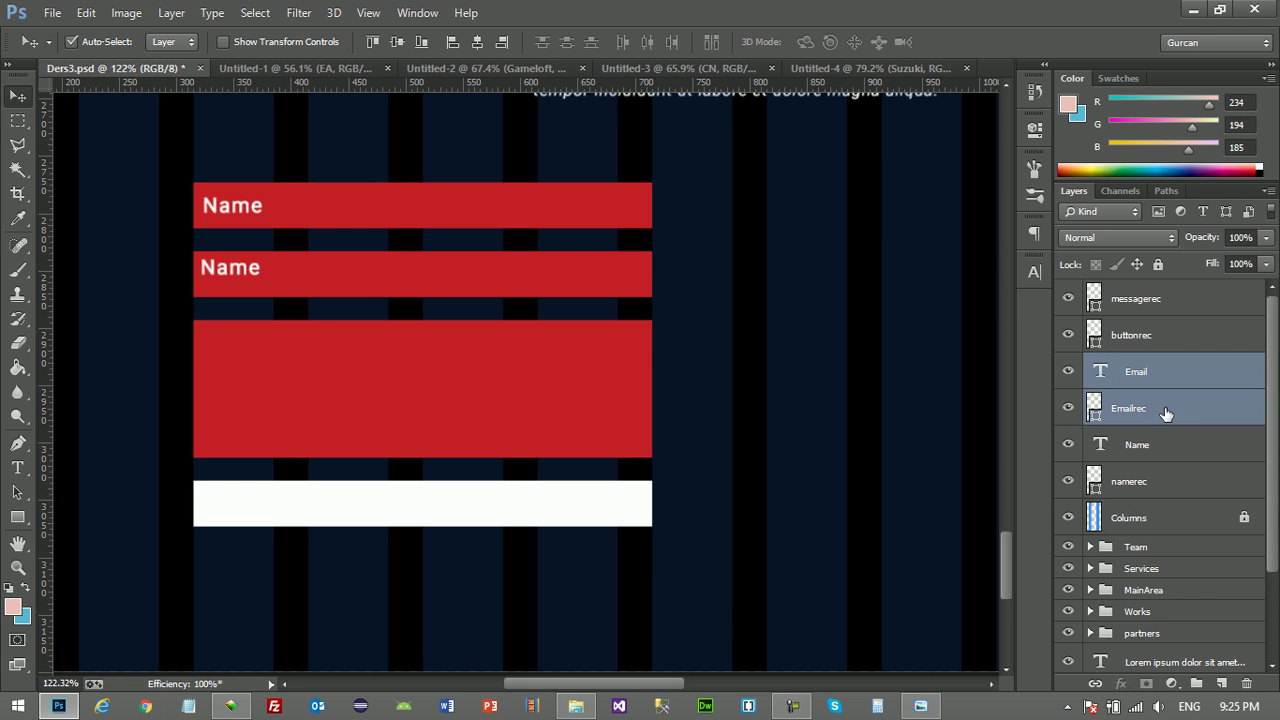
{"action": "left_click", "coordinate": [402, 42]}
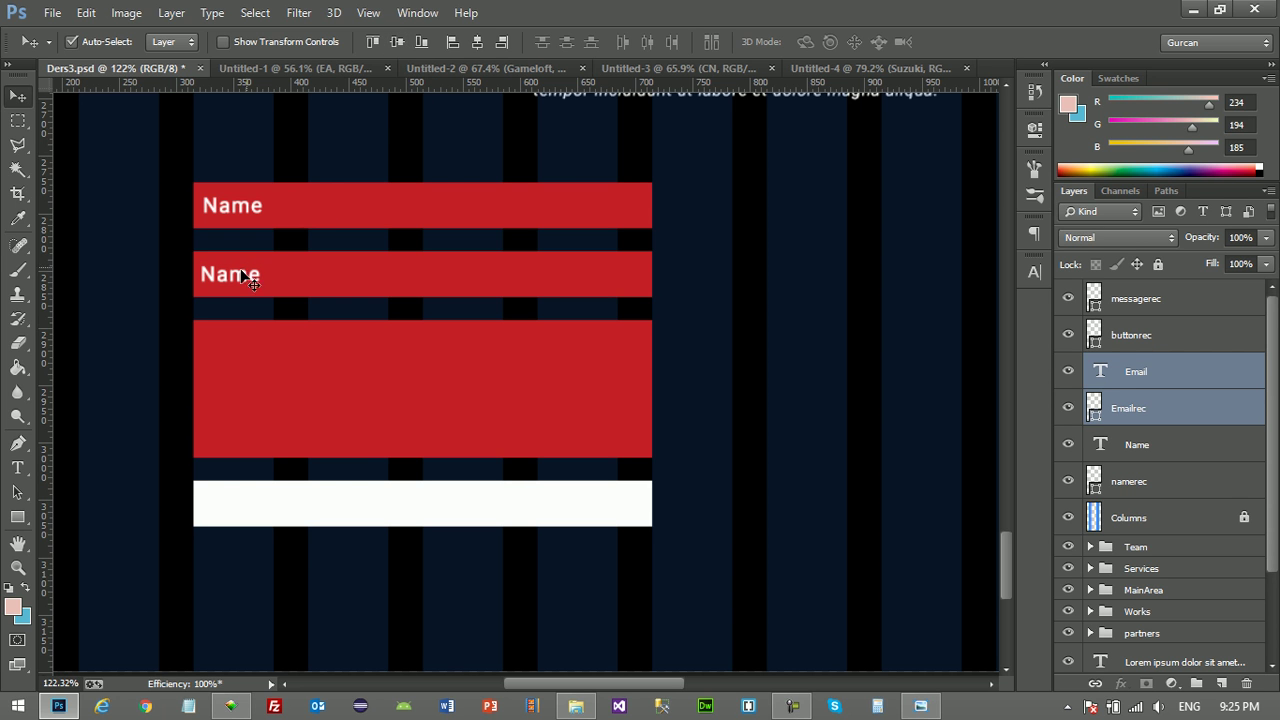
{"action": "left_click", "coordinate": [1196, 385]}
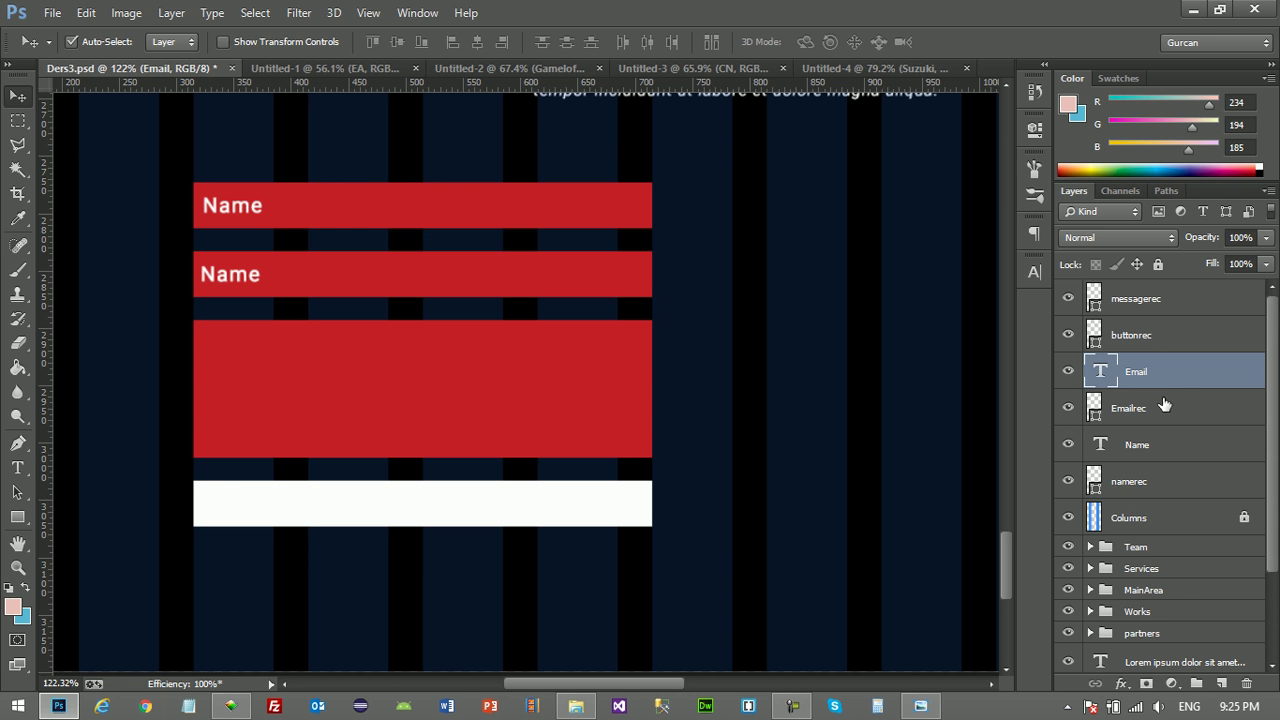
{"action": "left_click", "coordinate": [1164, 403], "text": "ctrl"}
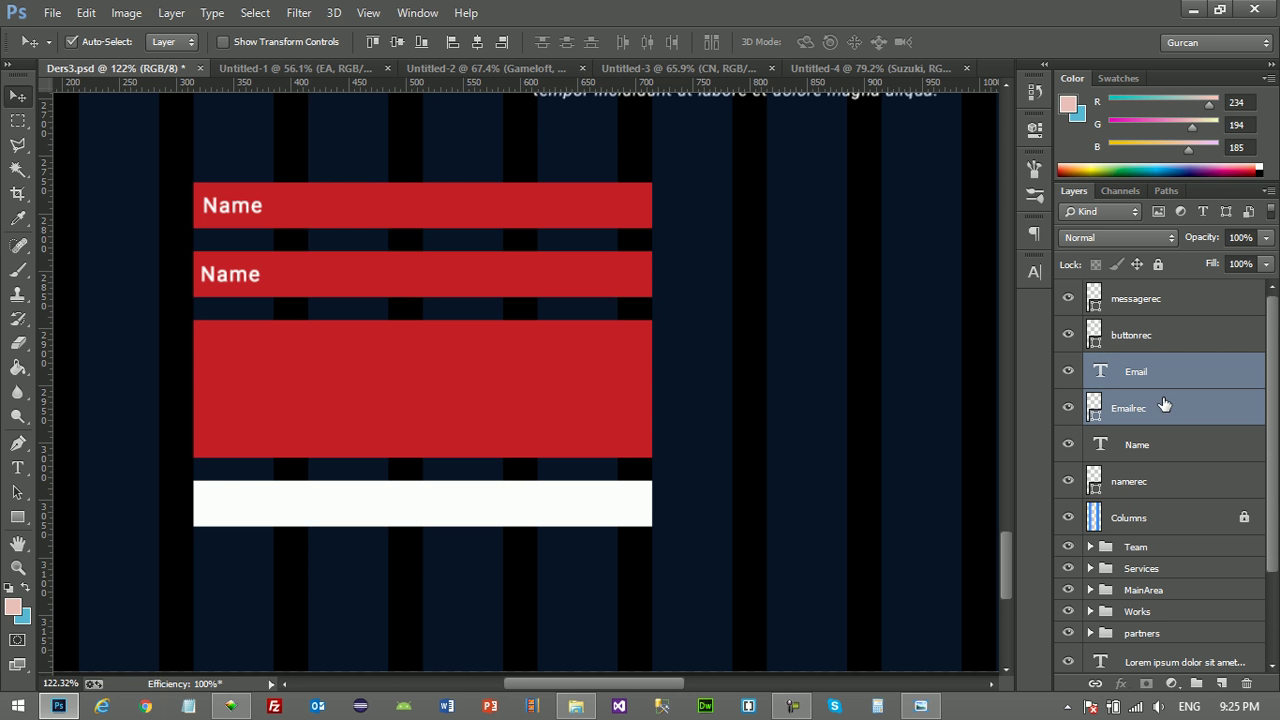
{"action": "left_click", "coordinate": [452, 43]}
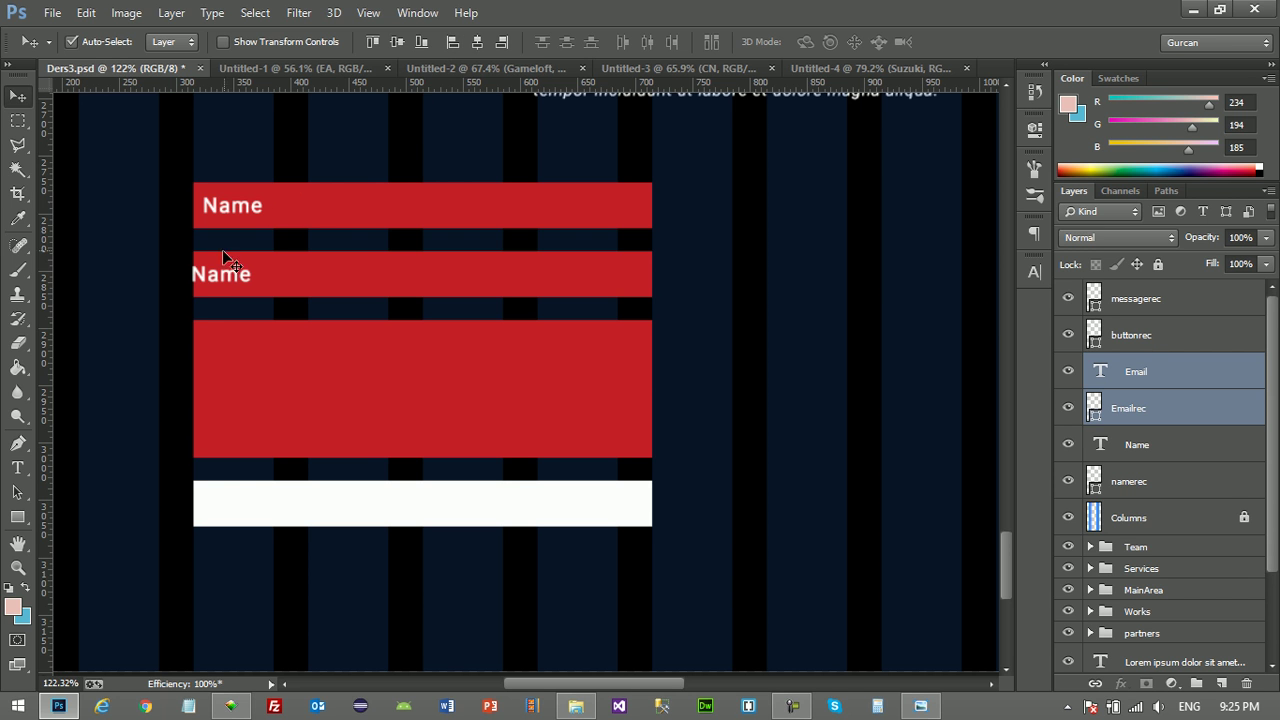
{"action": "left_click", "coordinate": [1146, 371]}
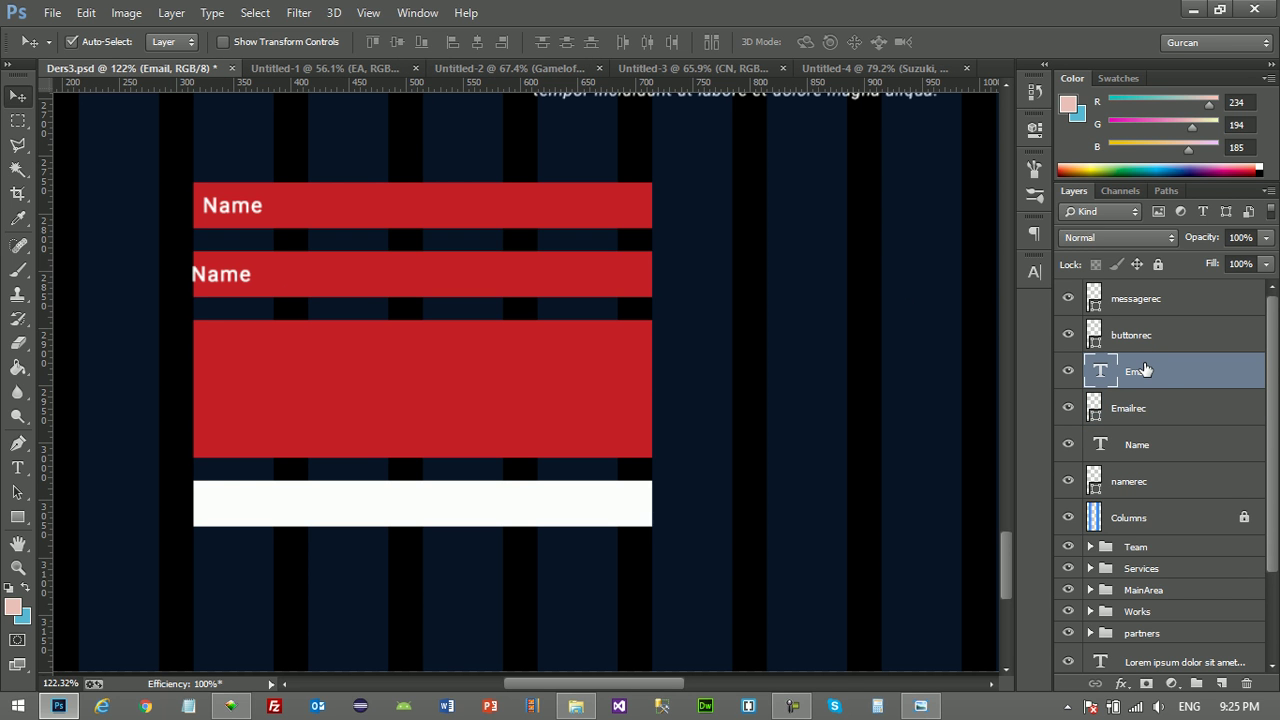
{"action": "key", "text": "ctrl+z"}
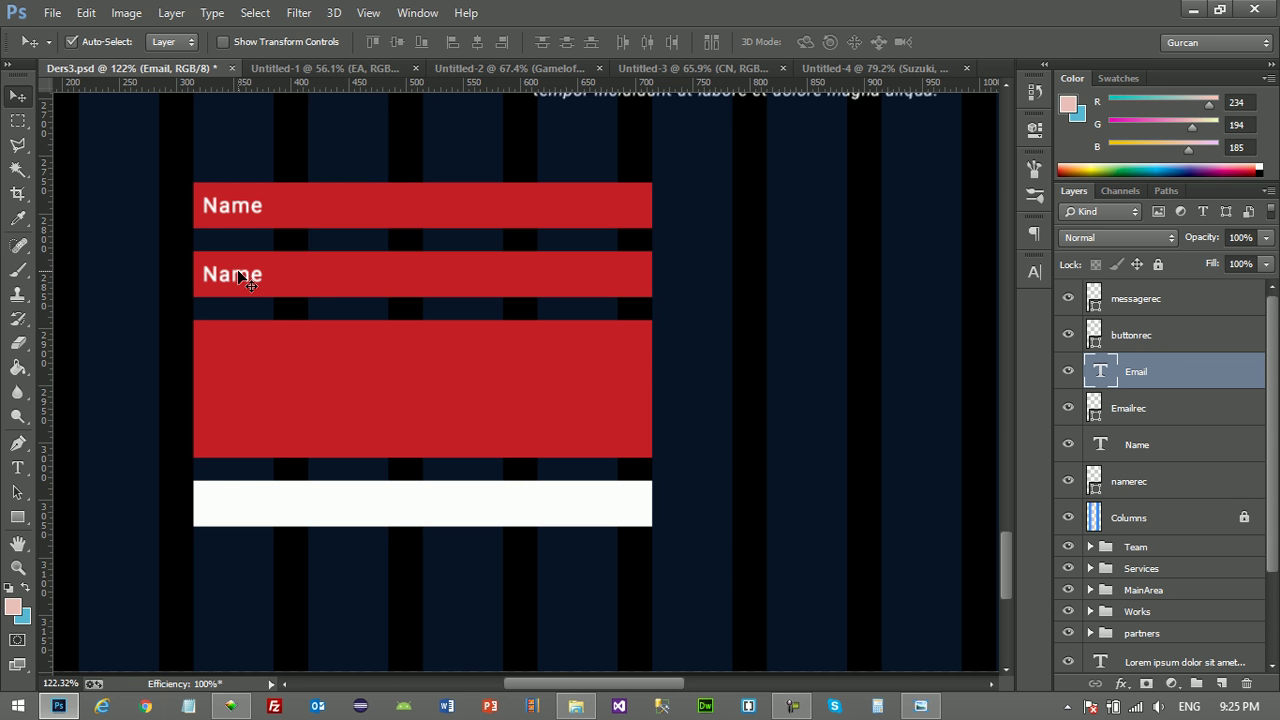
{"action": "left_click", "coordinate": [1172, 343]}
{"action": "left_click", "coordinate": [1172, 375]}
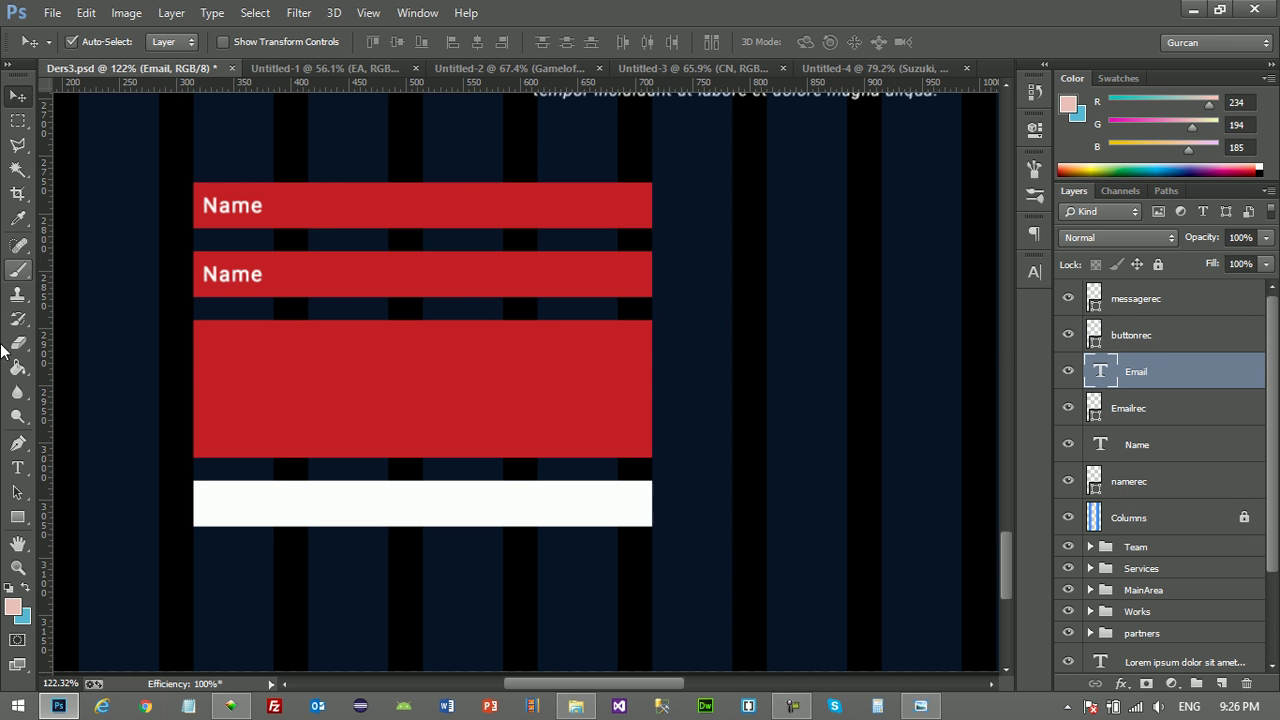
Left-align the copied label's text and retype it as EMail.
{"action": "left_click", "coordinate": [17, 467]}
{"action": "left_click", "coordinate": [250, 274]}
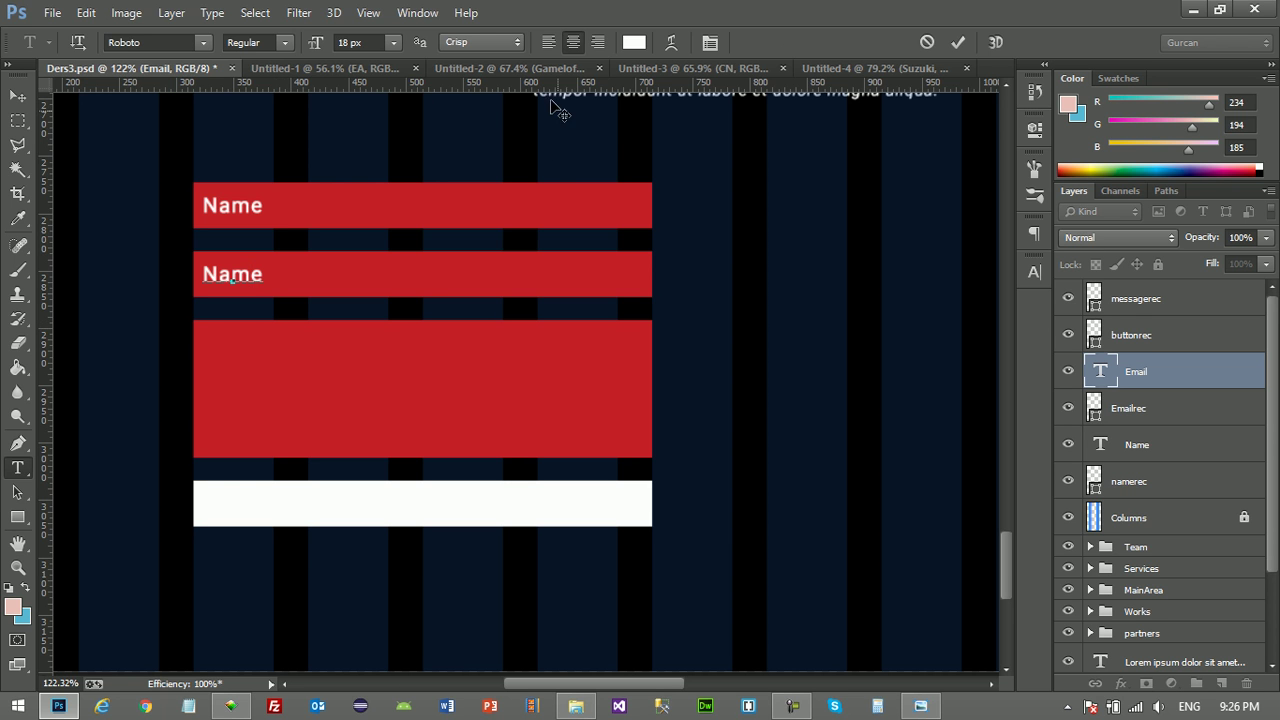
{"action": "left_click", "coordinate": [548, 42]}
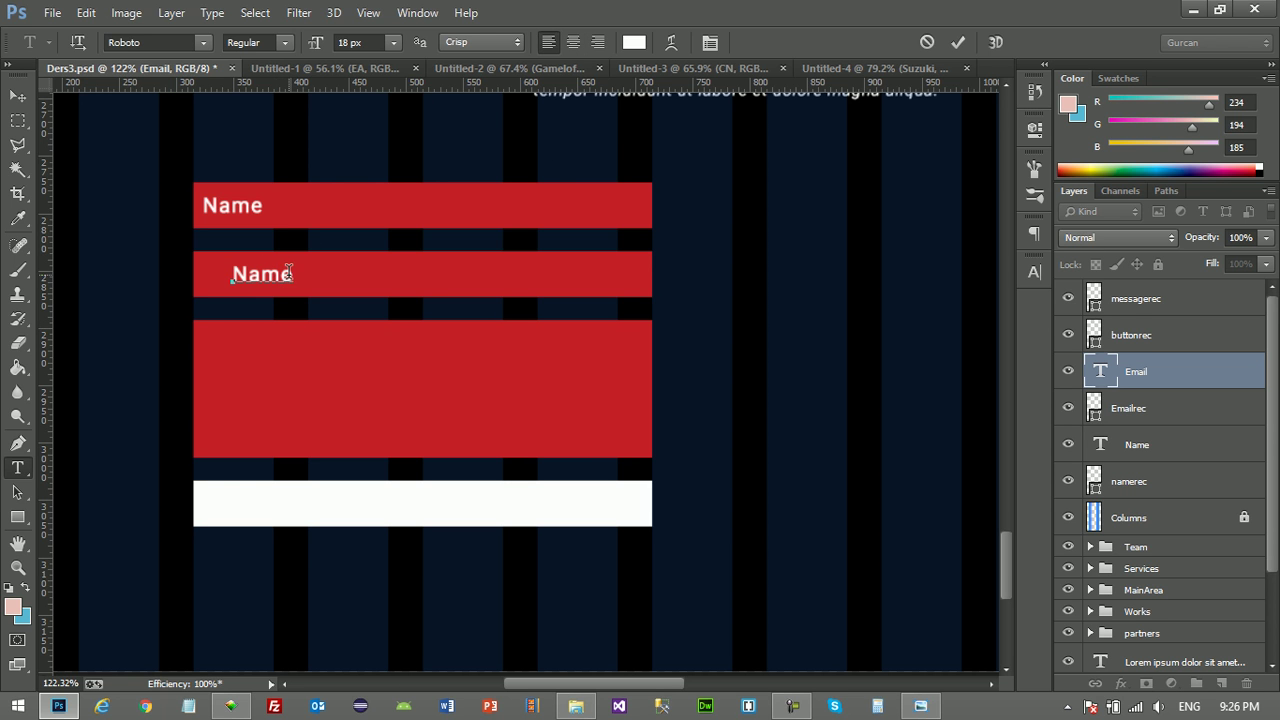
{"action": "key", "text": "BackSpace"}
{"action": "key", "text": "BackSpace"}
{"action": "key", "text": "BackSpace"}
{"action": "key", "text": "BackSpace"}
{"action": "type", "text": "Em"}
{"action": "key", "text": "BackSpace"}
{"action": "key", "text": "BackSpace"}
{"action": "type", "text": "Mail"}
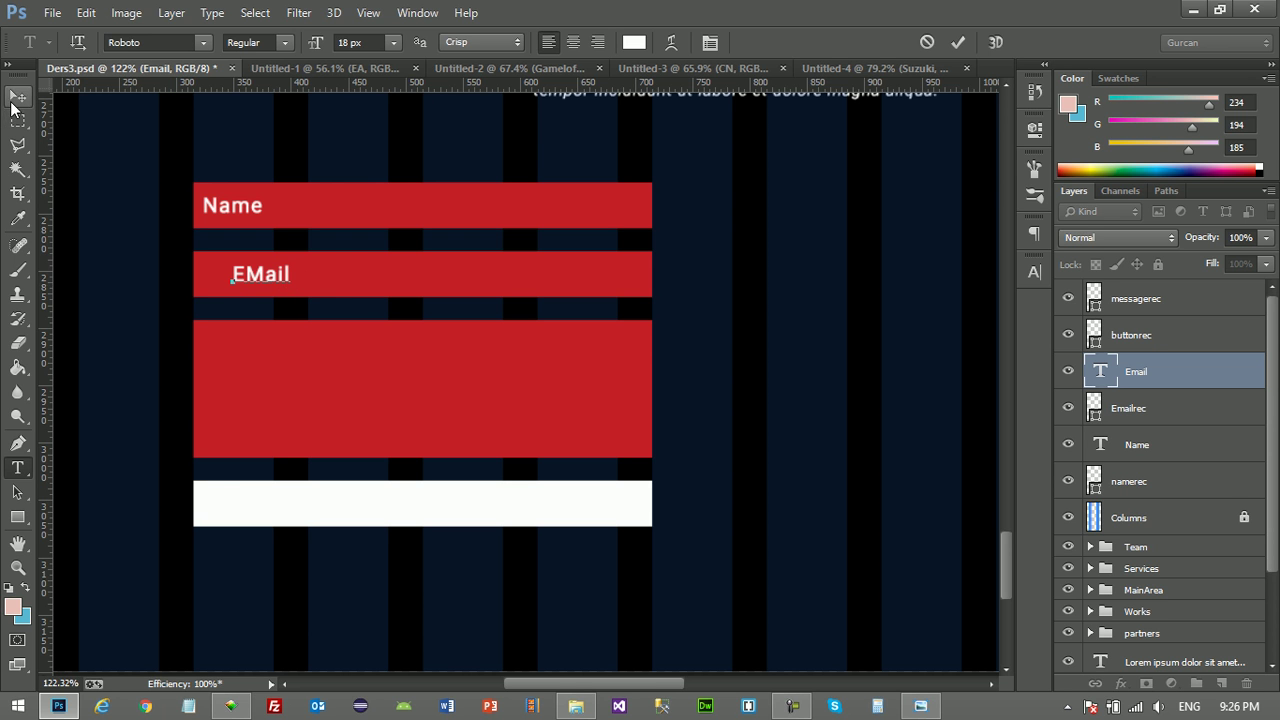
Align EMail's left edge with the Name label above.
{"action": "left_click", "coordinate": [17, 95]}
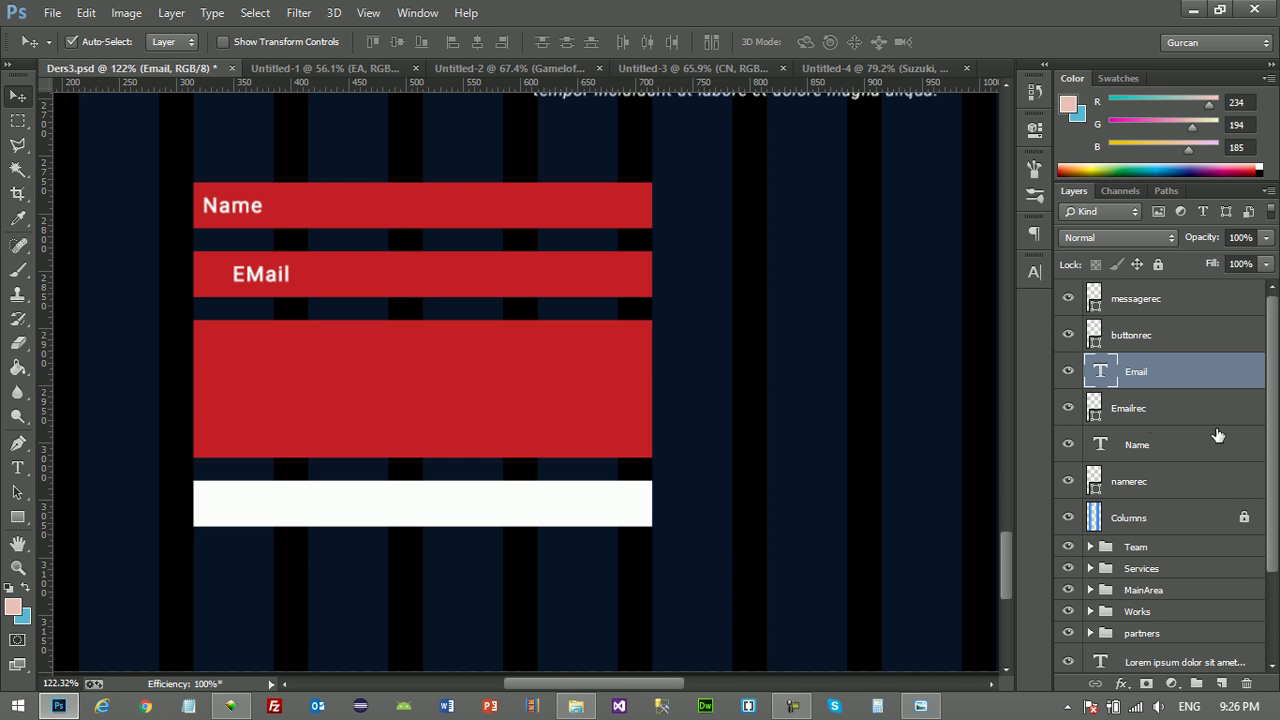
{"action": "left_click", "coordinate": [1172, 446], "text": "ctrl"}
{"action": "left_click", "coordinate": [453, 42]}
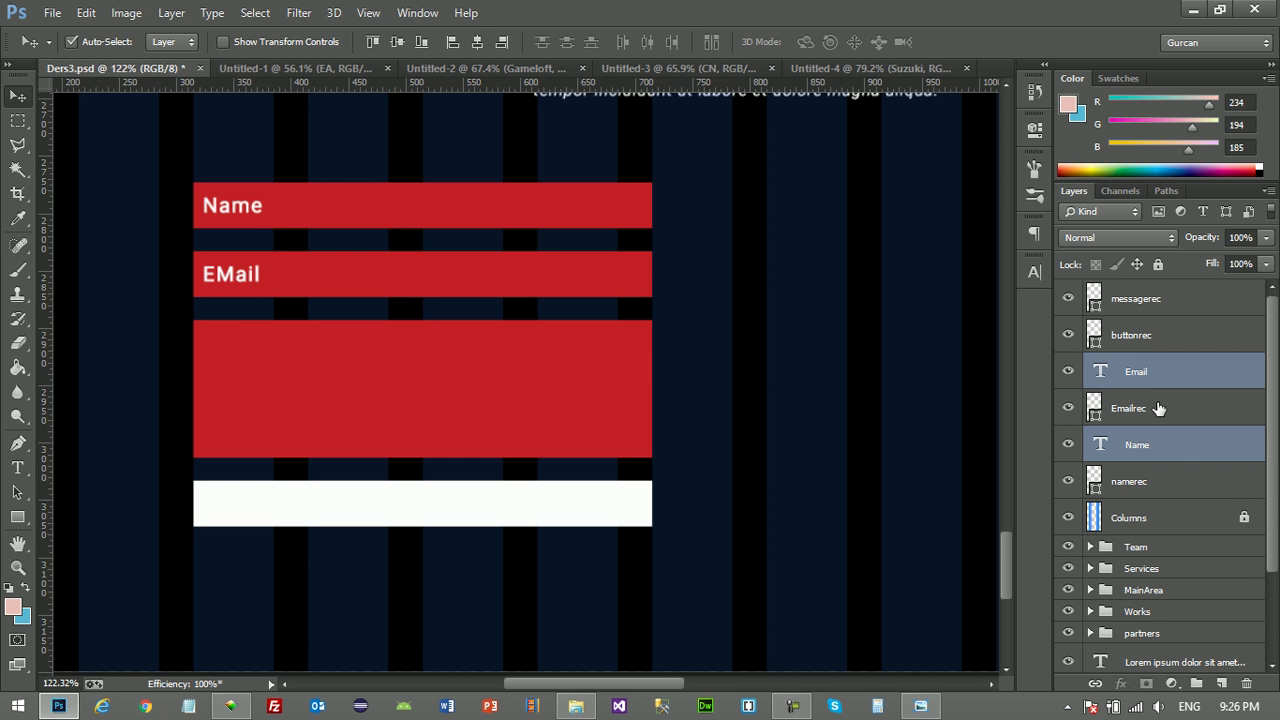
{"action": "left_click", "coordinate": [1155, 337]}
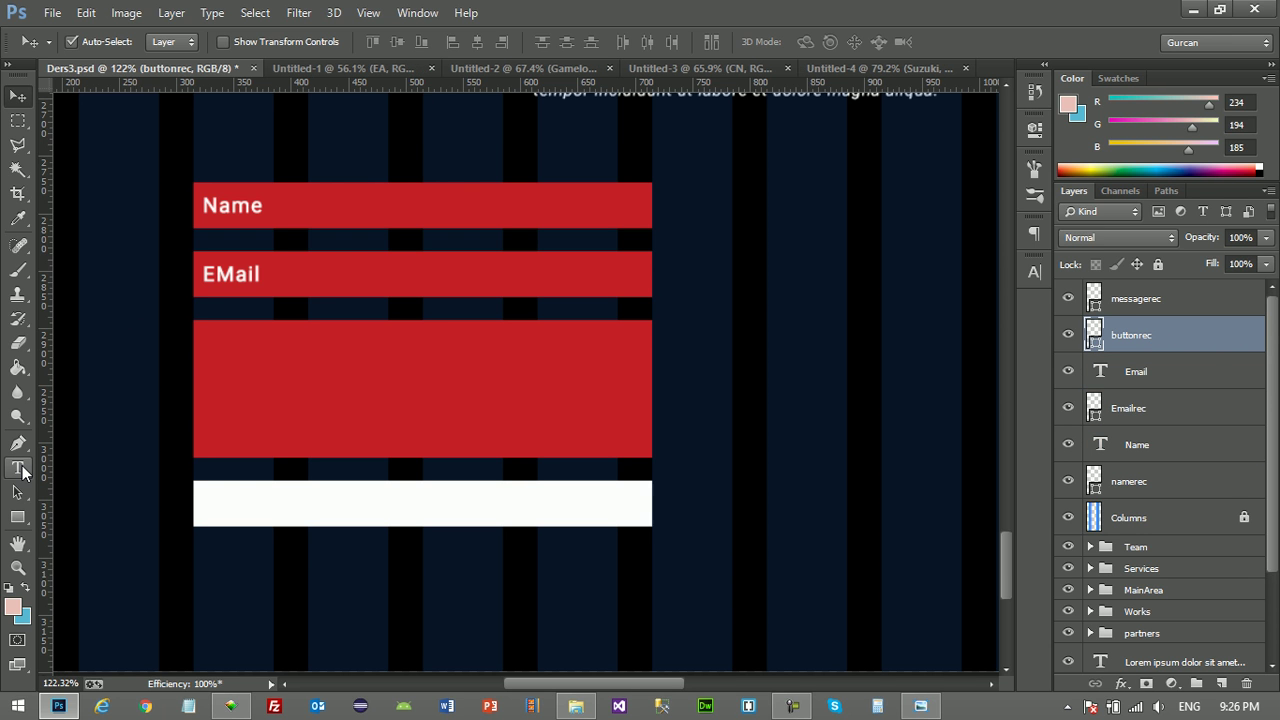
Type a Message label in the large red box and place its layer above messagerec.
{"action": "left_click", "coordinate": [20, 469]}
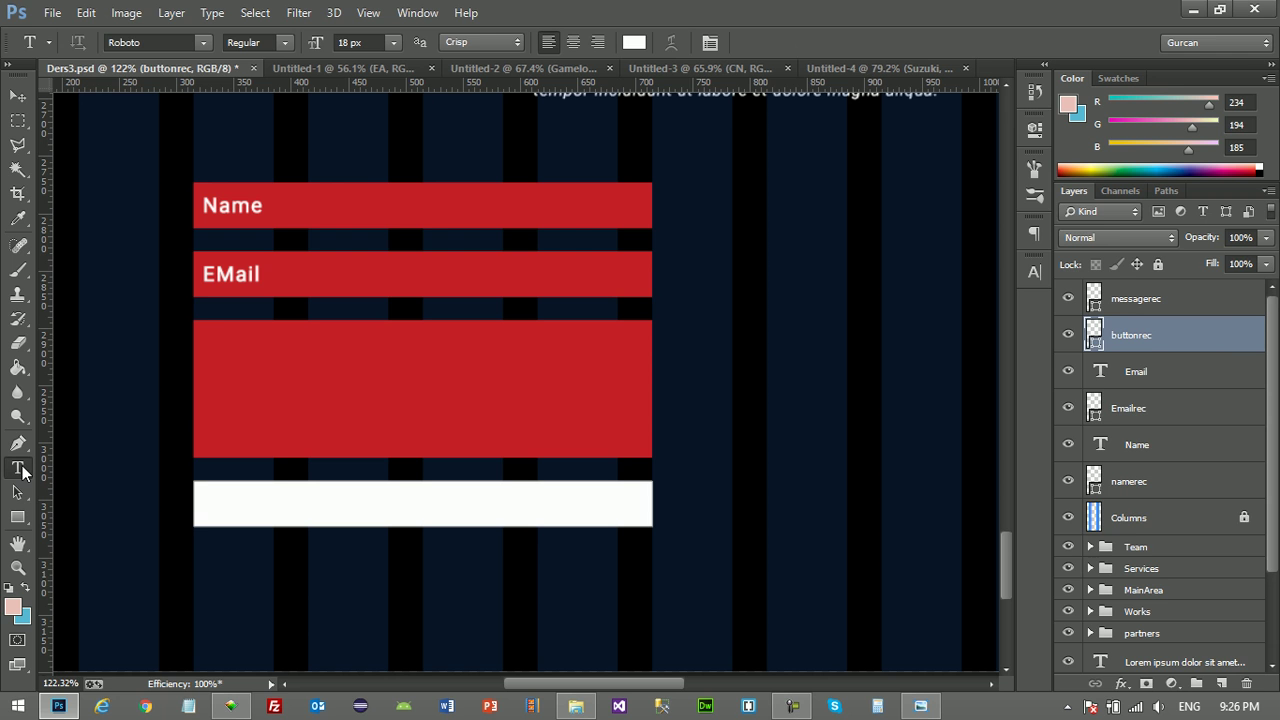
{"action": "left_click", "coordinate": [213, 341]}
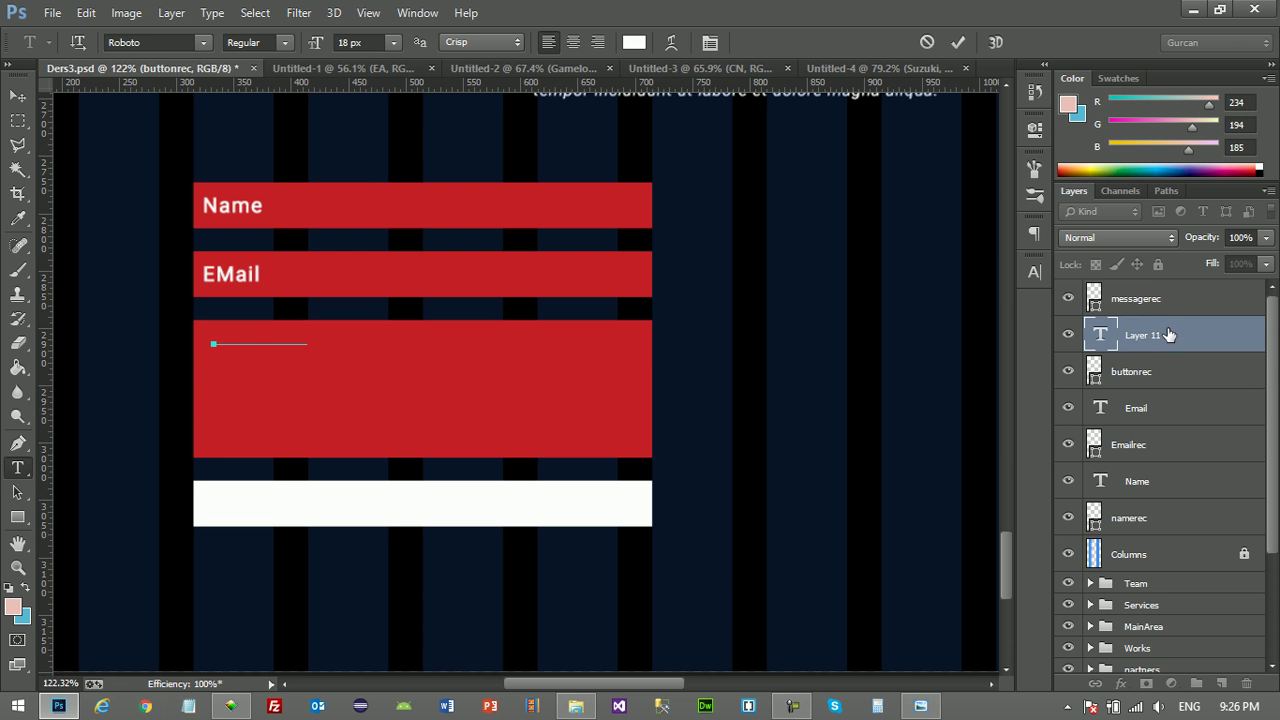
{"action": "left_click_drag", "start_coordinate": [1170, 335], "coordinate": [1164, 289]}
{"action": "type", "text": "Message"}
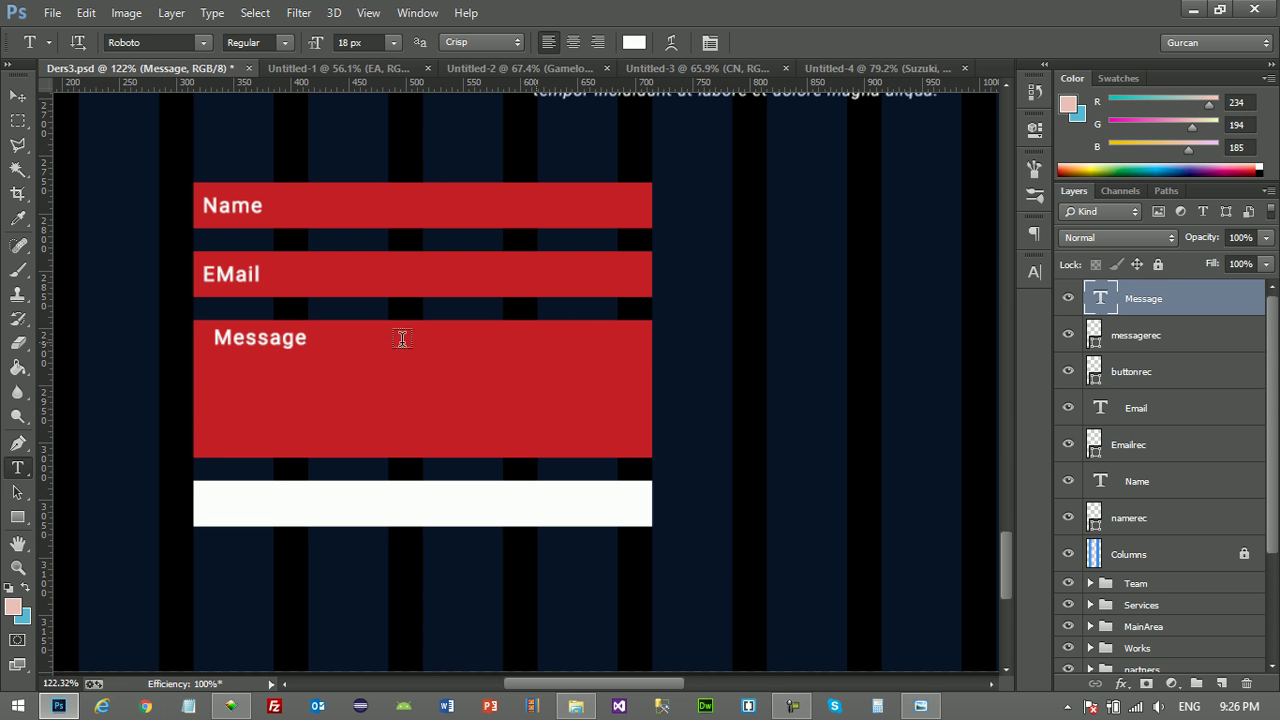
{"action": "left_click", "coordinate": [17, 95]}
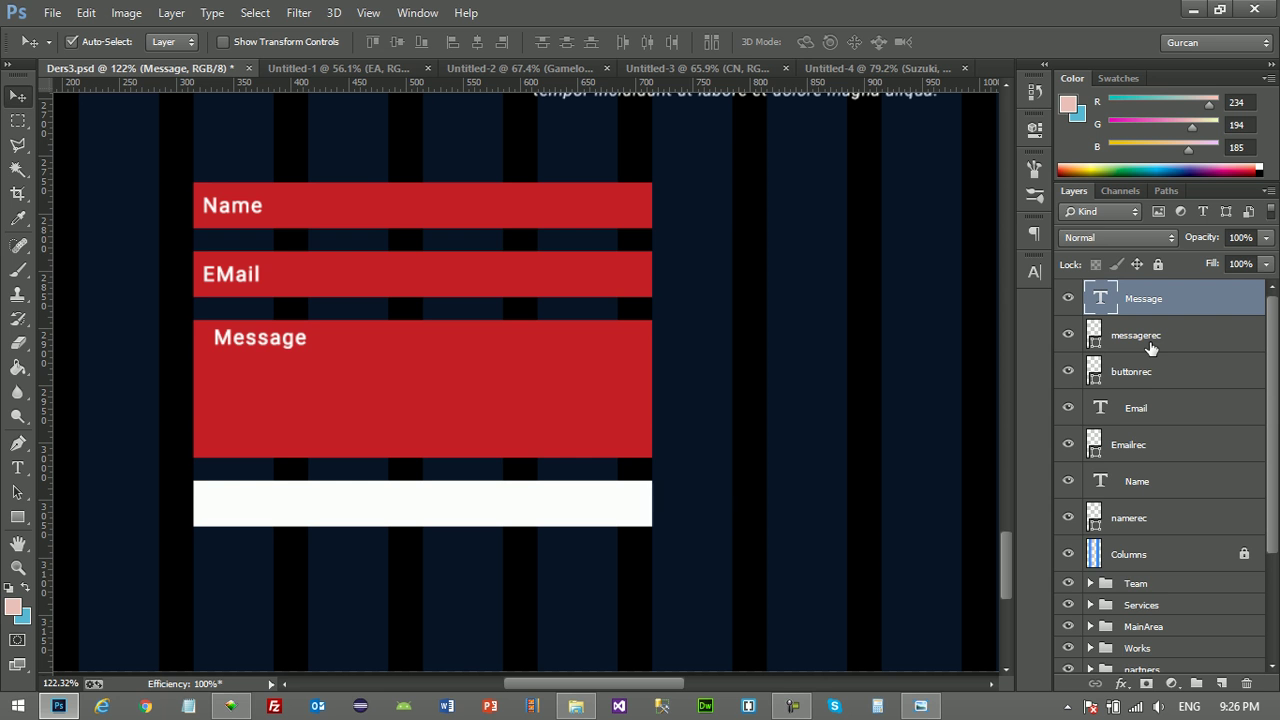
Left-align Message with EMail and nudge it down a few pixels.
{"action": "left_click", "coordinate": [1136, 407], "text": "ctrl"}
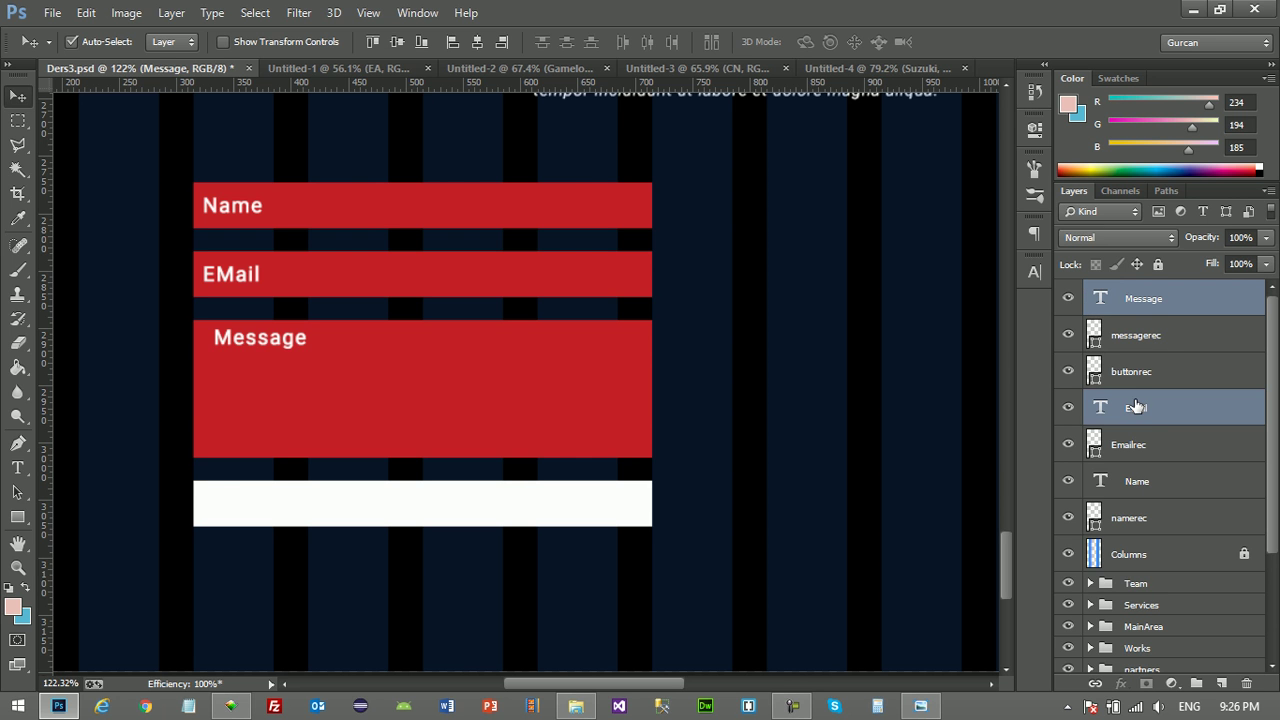
{"action": "left_click", "coordinate": [445, 44]}
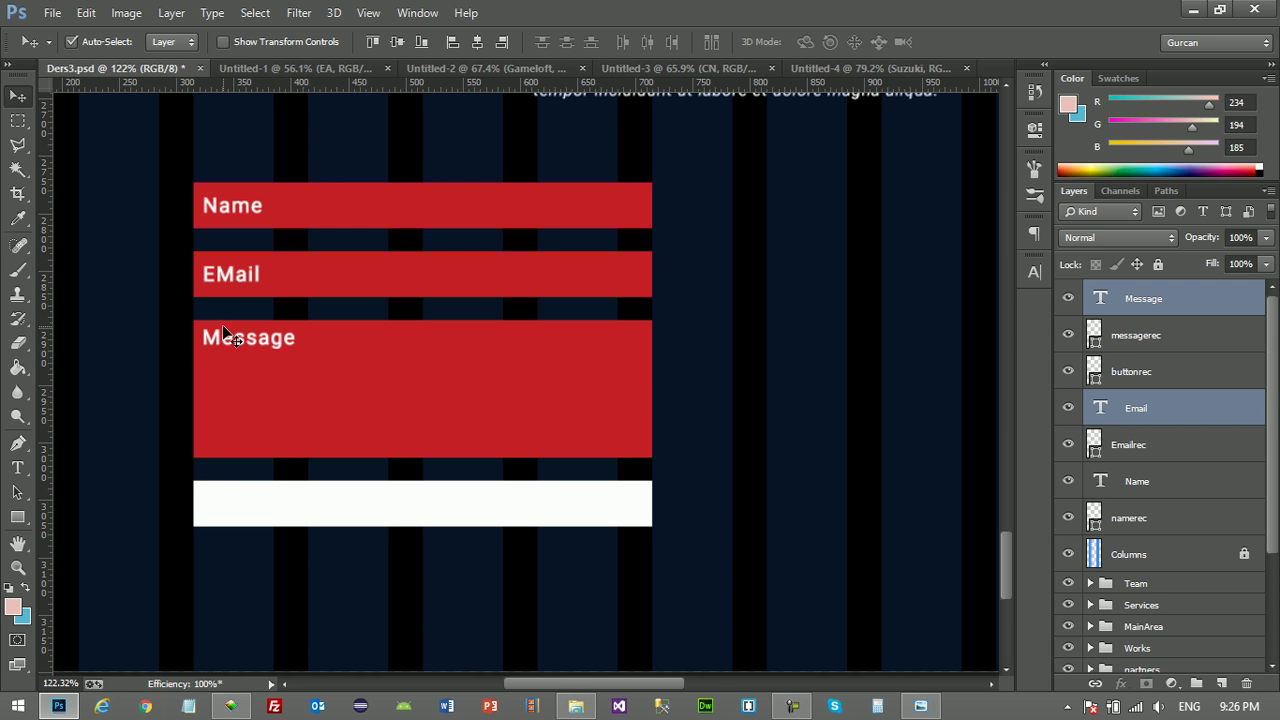
{"action": "key", "text": "Down"}
{"action": "key", "text": "Down"}
{"action": "key", "text": "Down"}
{"action": "key", "text": "Up"}
{"action": "key", "text": "Up"}
{"action": "key", "text": "Up"}
{"action": "left_click", "coordinate": [1170, 296]}
{"action": "key", "text": "Down"}
{"action": "key", "text": "Down"}
{"action": "key", "text": "Down"}
{"action": "key", "text": "Down"}
{"action": "key", "text": "Down"}
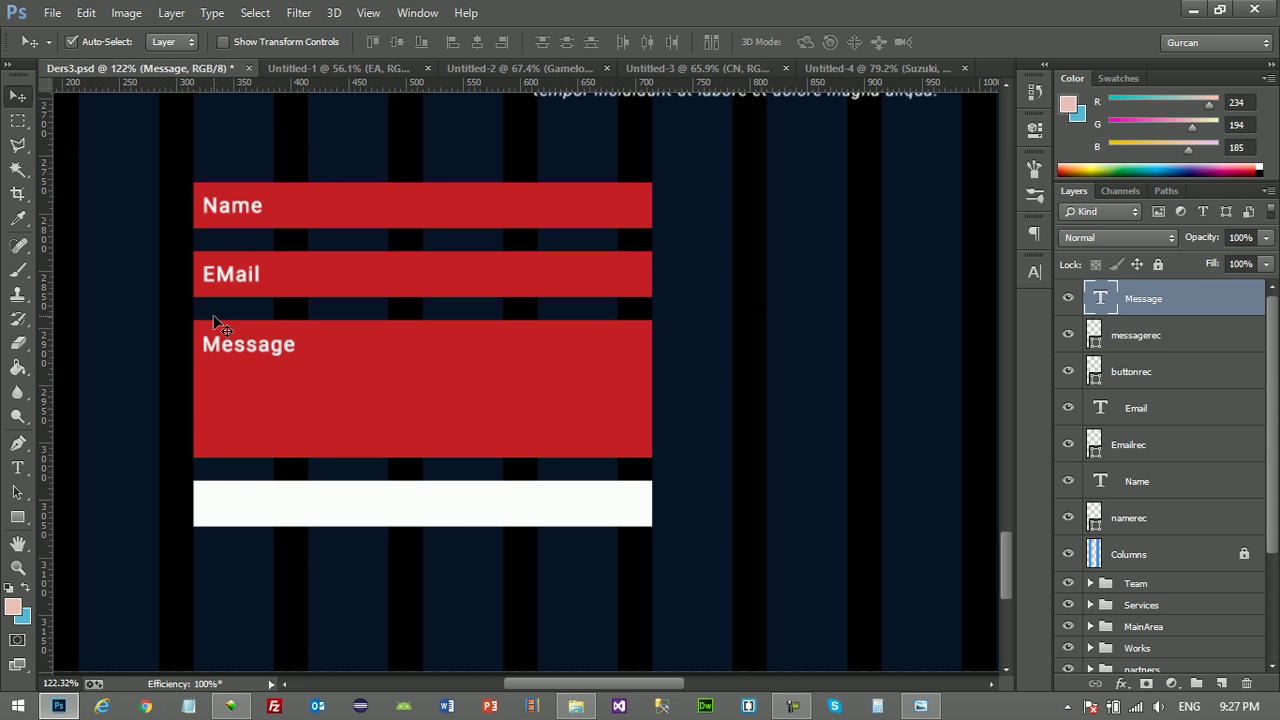
{"action": "left_click", "coordinate": [20, 468]}
Type a SEND label in the white bar, coloured the red of the form boxes.
{"action": "left_click", "coordinate": [348, 508]}
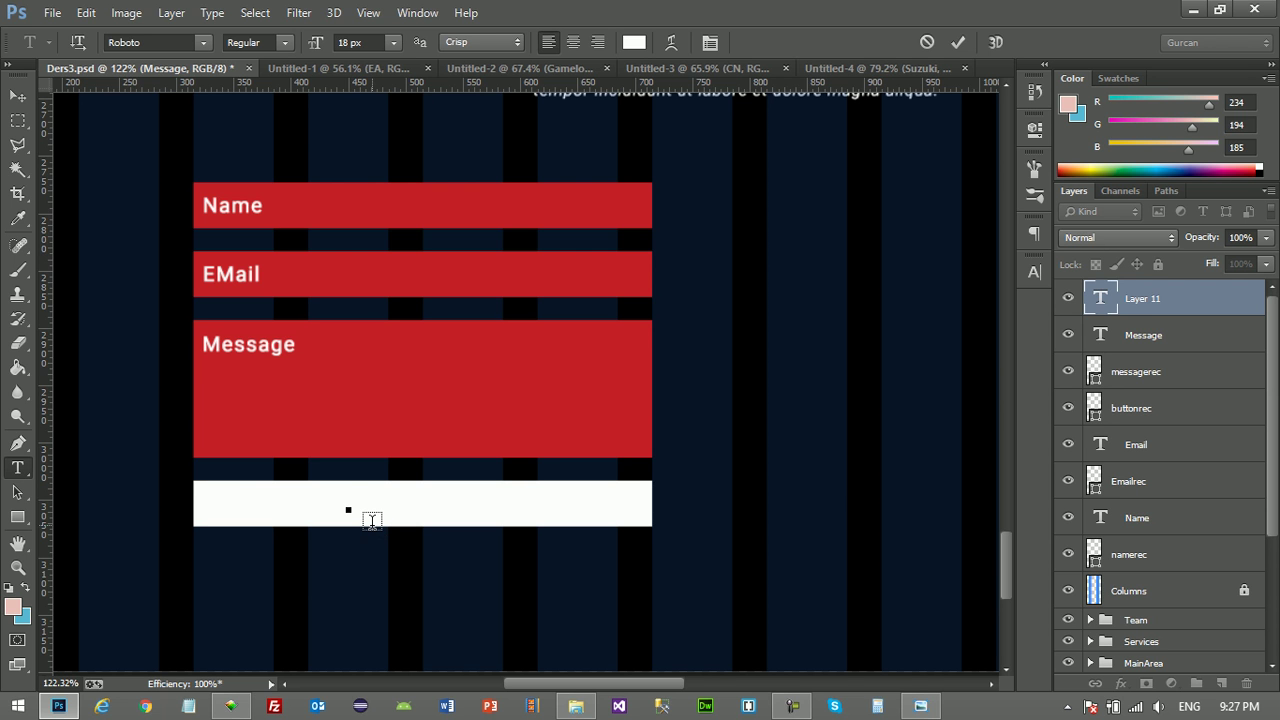
{"action": "type", "text": "d"}
{"action": "key", "text": "ctrl+a"}
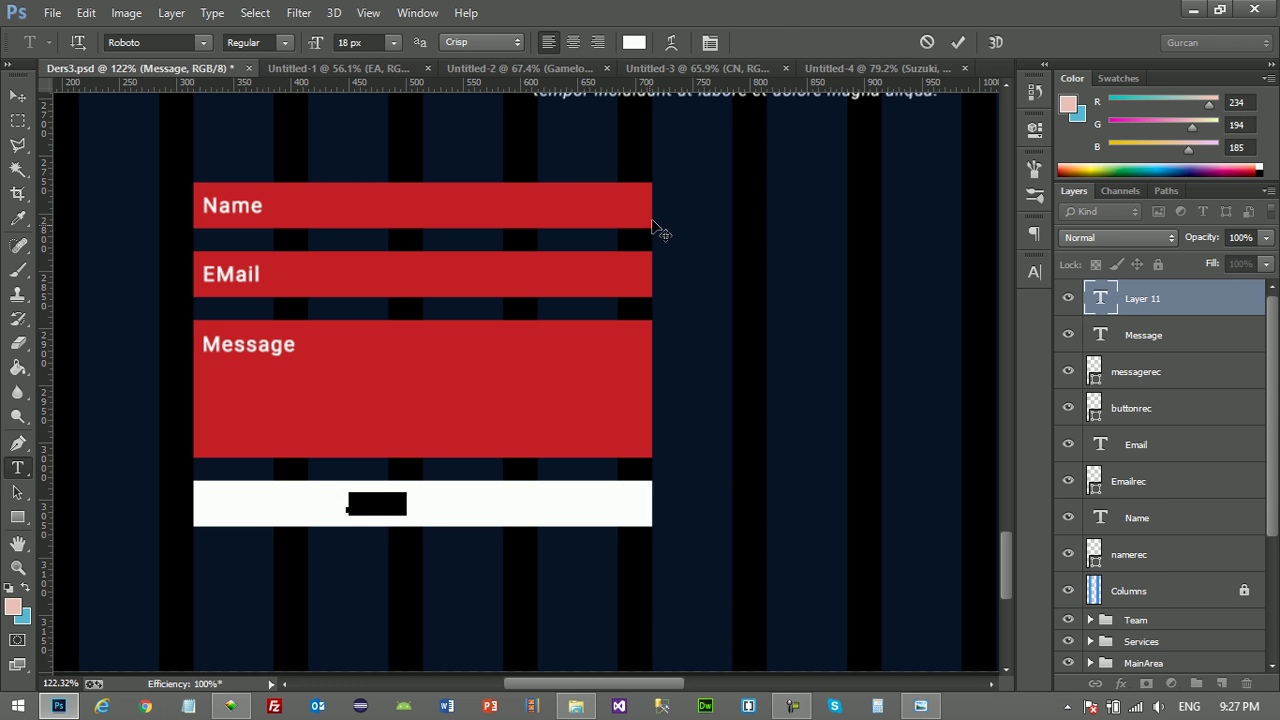
{"action": "left_click", "coordinate": [634, 42]}
{"action": "left_click", "coordinate": [515, 340]}
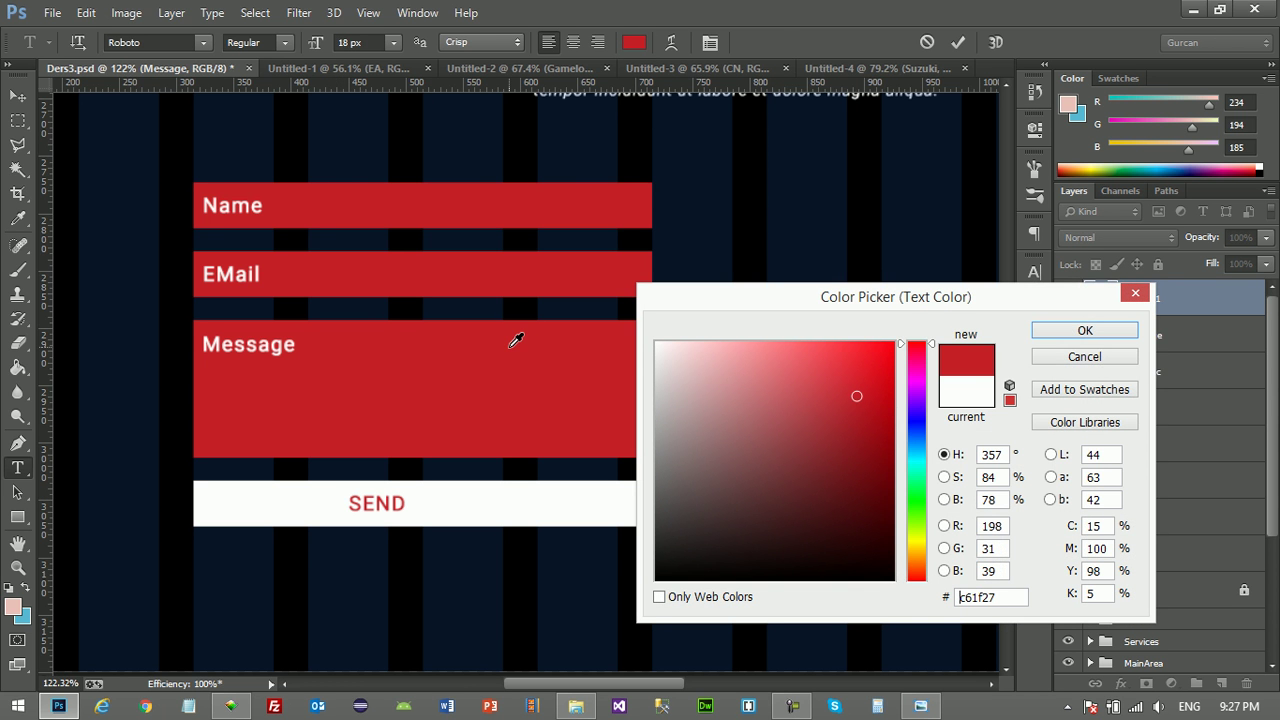
{"action": "left_click", "coordinate": [1100, 331]}
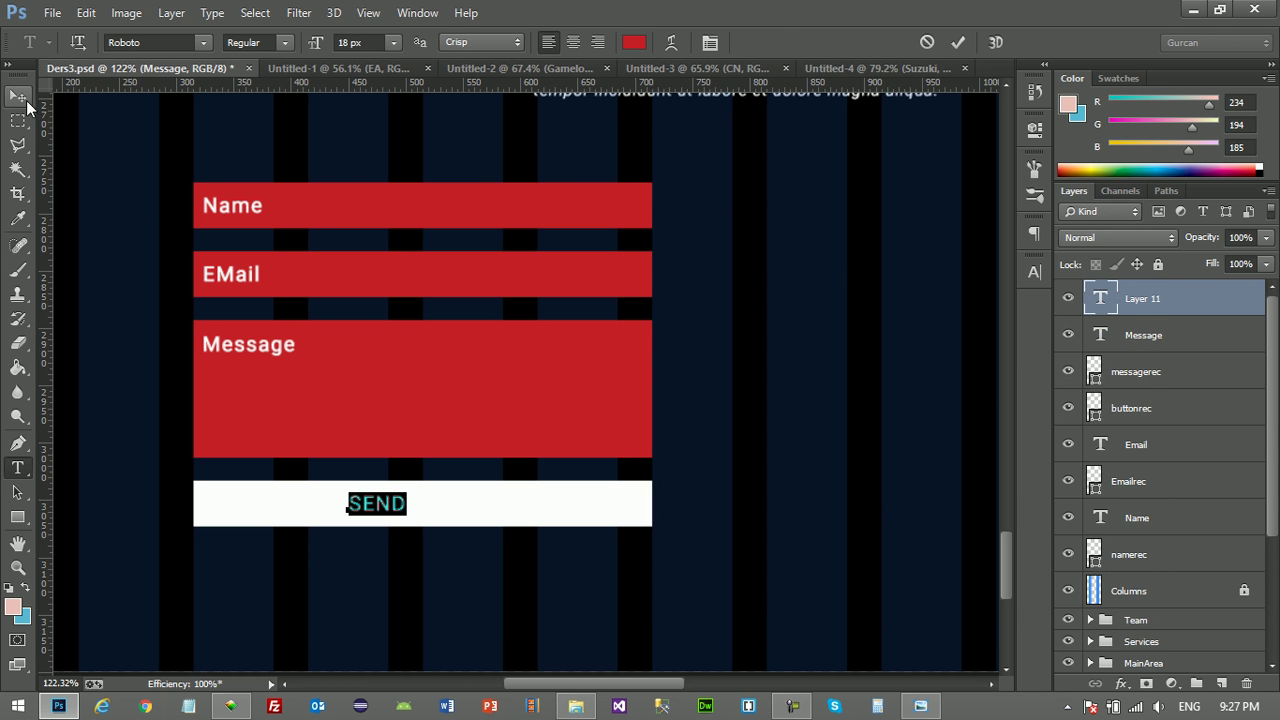
{"action": "left_click", "coordinate": [17, 95]}
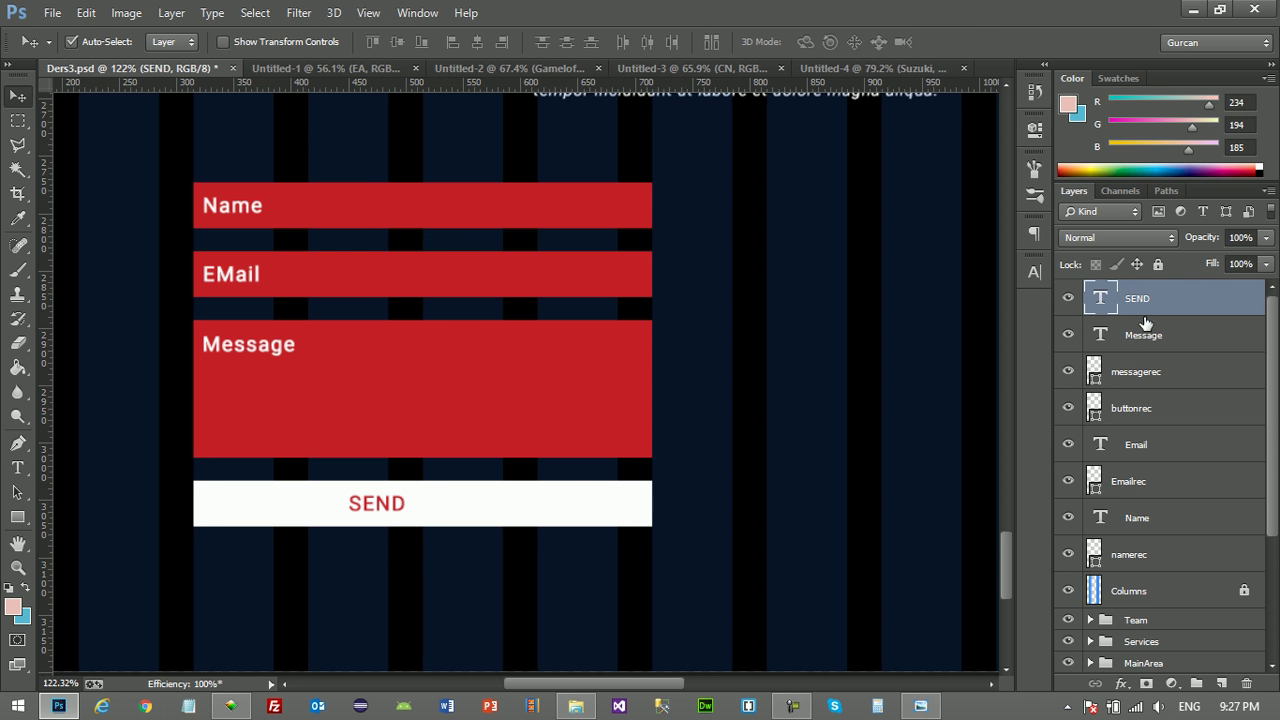
Move the SEND layer above buttonrec and centre it horizontally and vertically on the button.
{"action": "left_click_drag", "start_coordinate": [1150, 298], "coordinate": [1146, 383]}
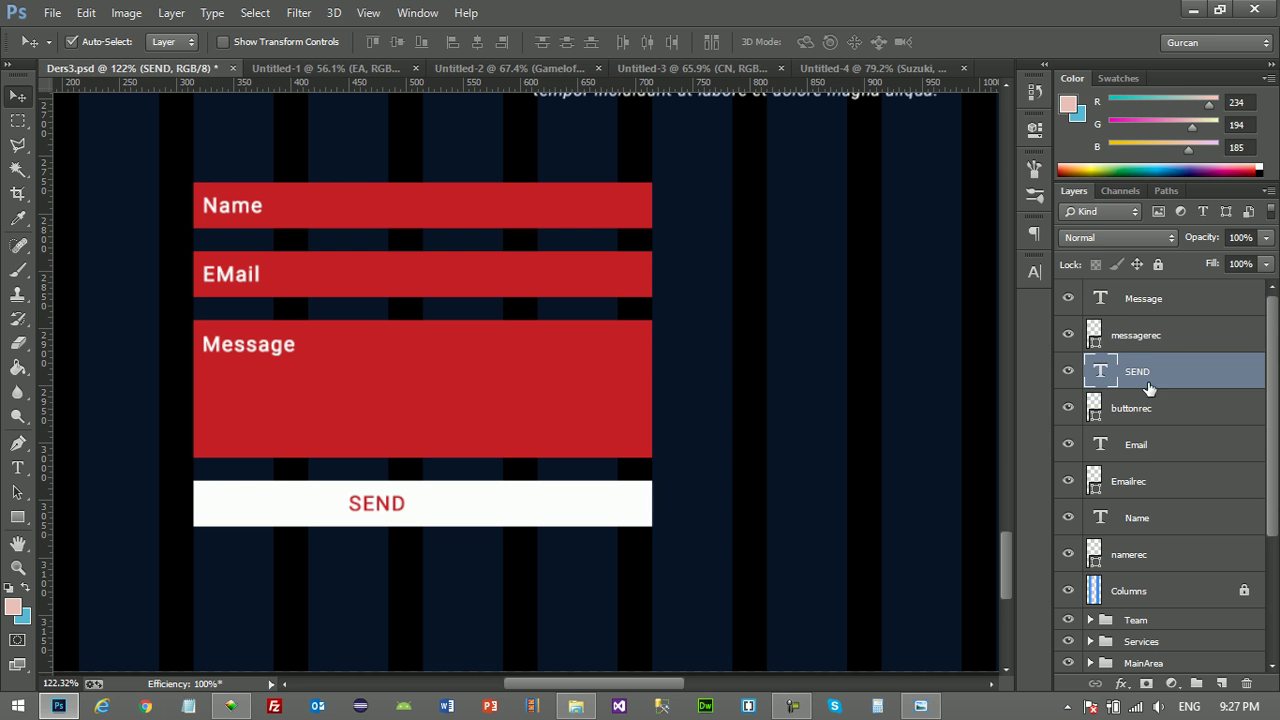
{"action": "left_click", "coordinate": [1148, 410], "text": "shift"}
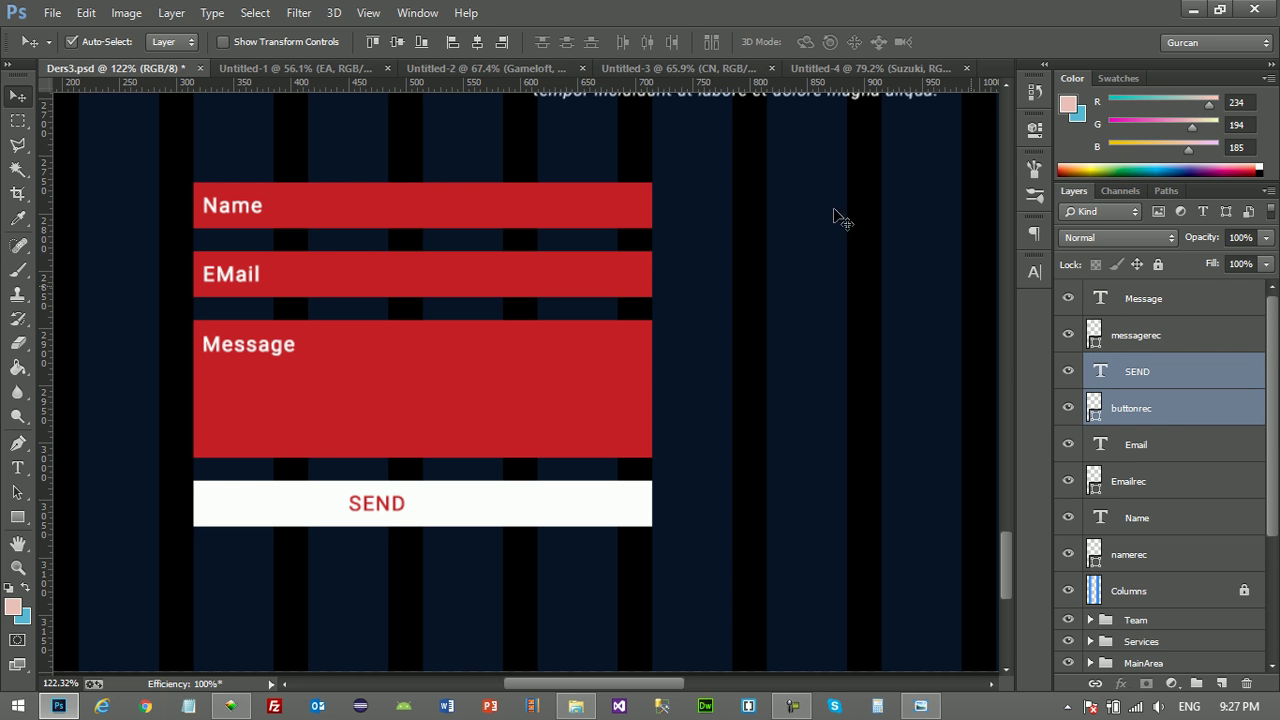
{"action": "left_click", "coordinate": [478, 43]}
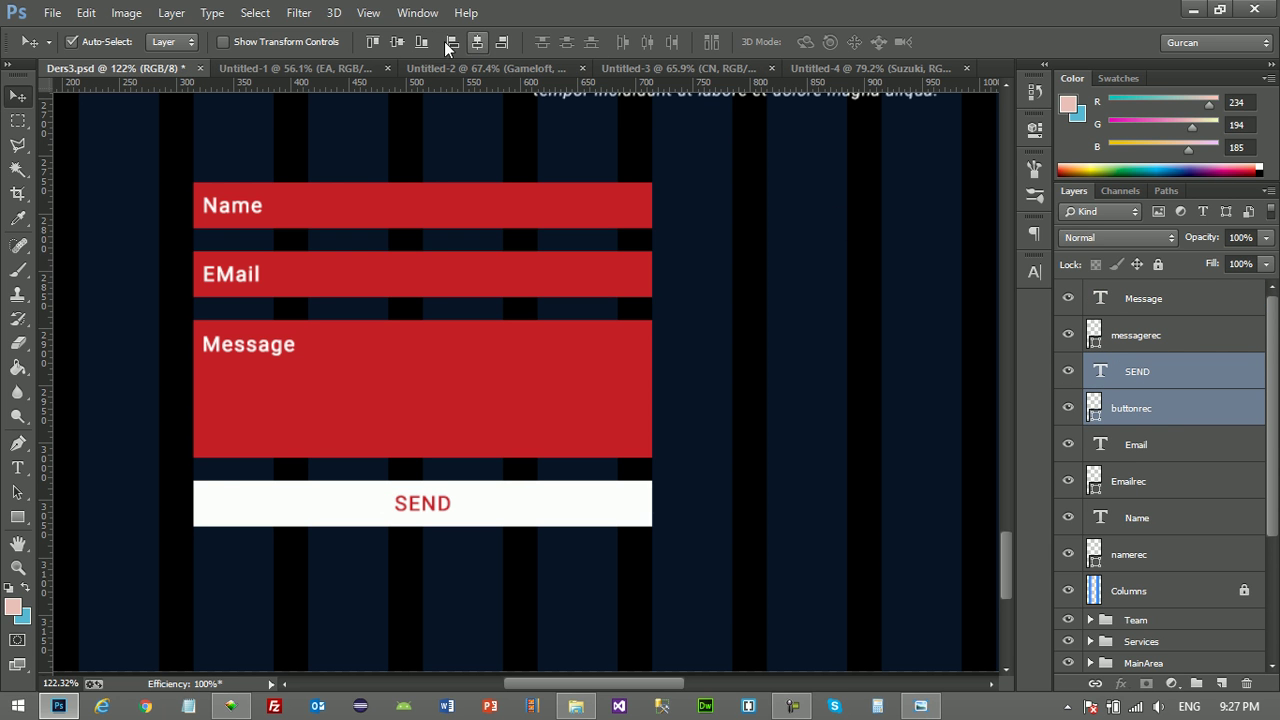
{"action": "left_click", "coordinate": [399, 43]}
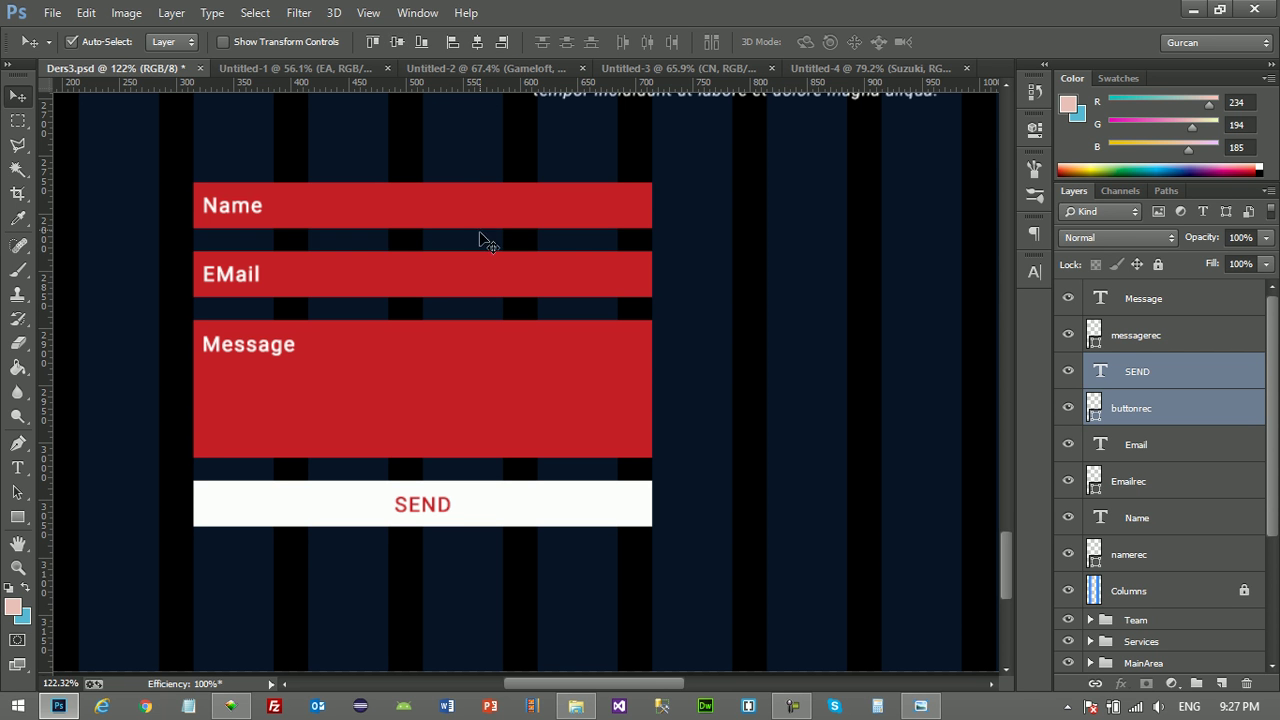
Zoom out and group the form layers from namerec through Message.
{"action": "scroll", "coordinate": [519, 300], "scroll_direction": "down", "scroll_amount": 1}
{"action": "scroll", "coordinate": [519, 300], "scroll_direction": "down", "scroll_amount": 3}
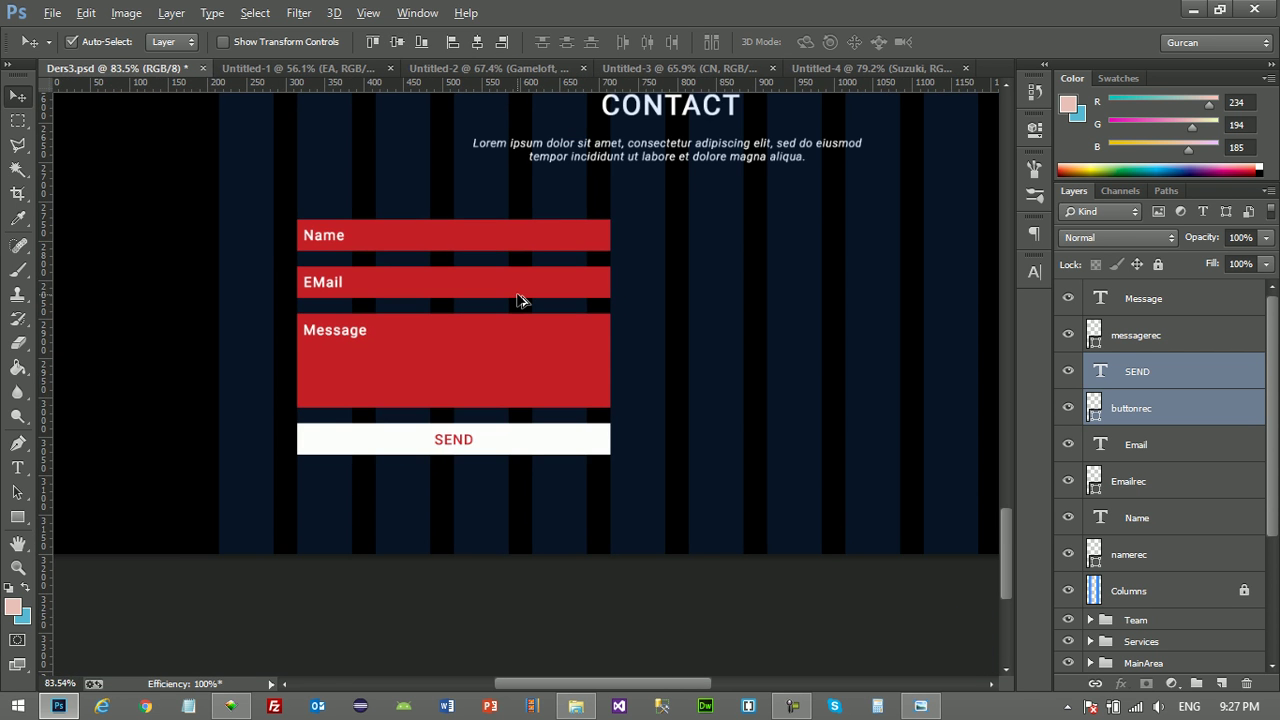
{"action": "scroll", "coordinate": [519, 300], "scroll_direction": "down", "scroll_amount": 1}
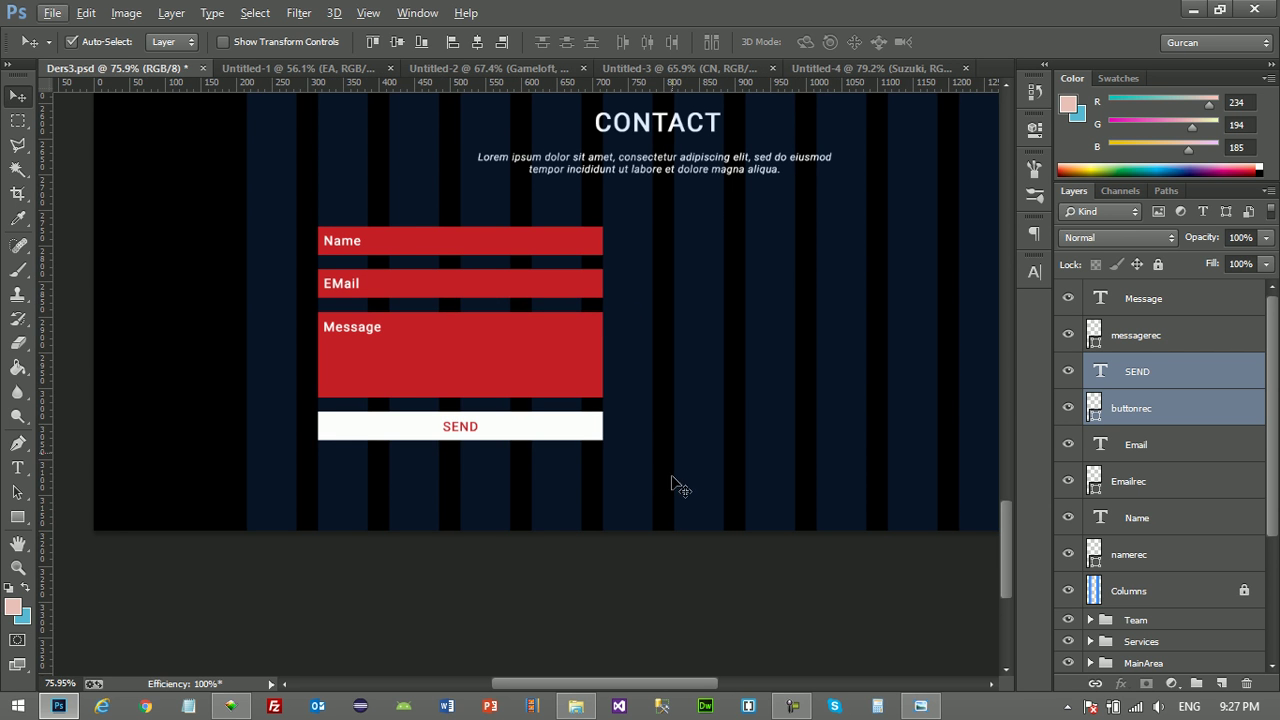
{"action": "scroll", "coordinate": [686, 391], "scroll_direction": "down", "scroll_amount": 2}
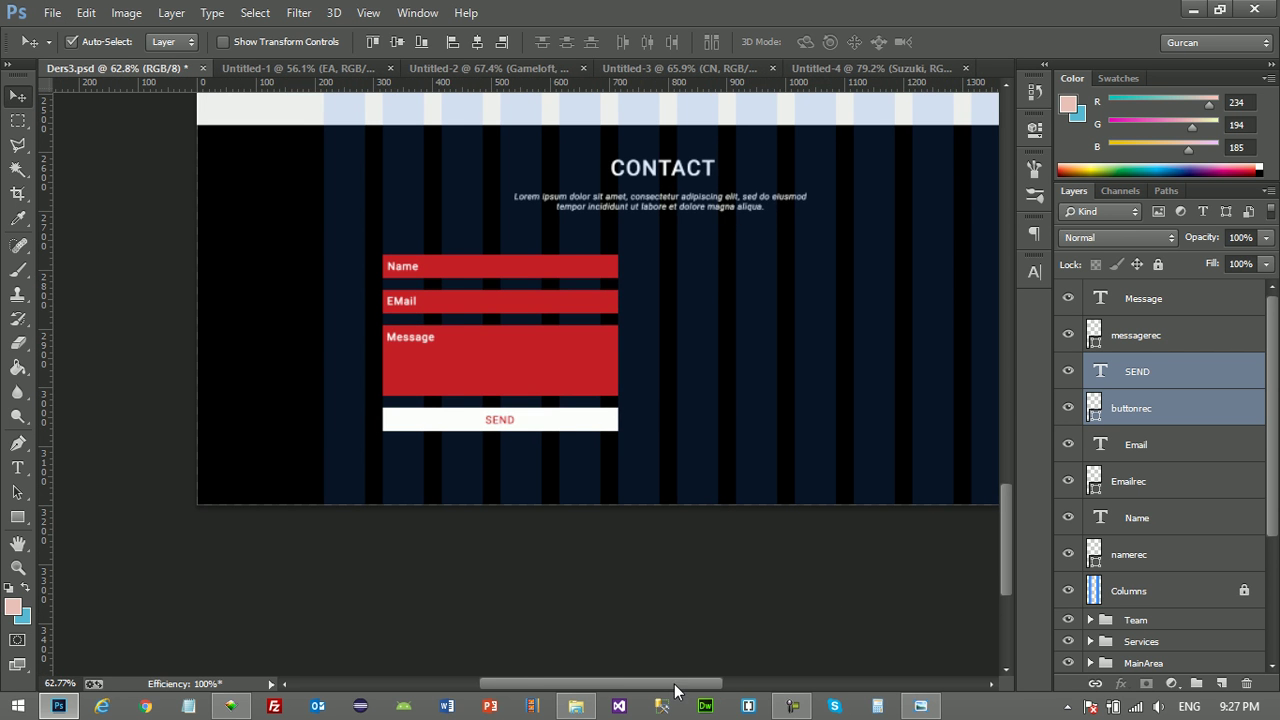
{"action": "left_click_drag", "start_coordinate": [674, 690], "coordinate": [716, 686]}
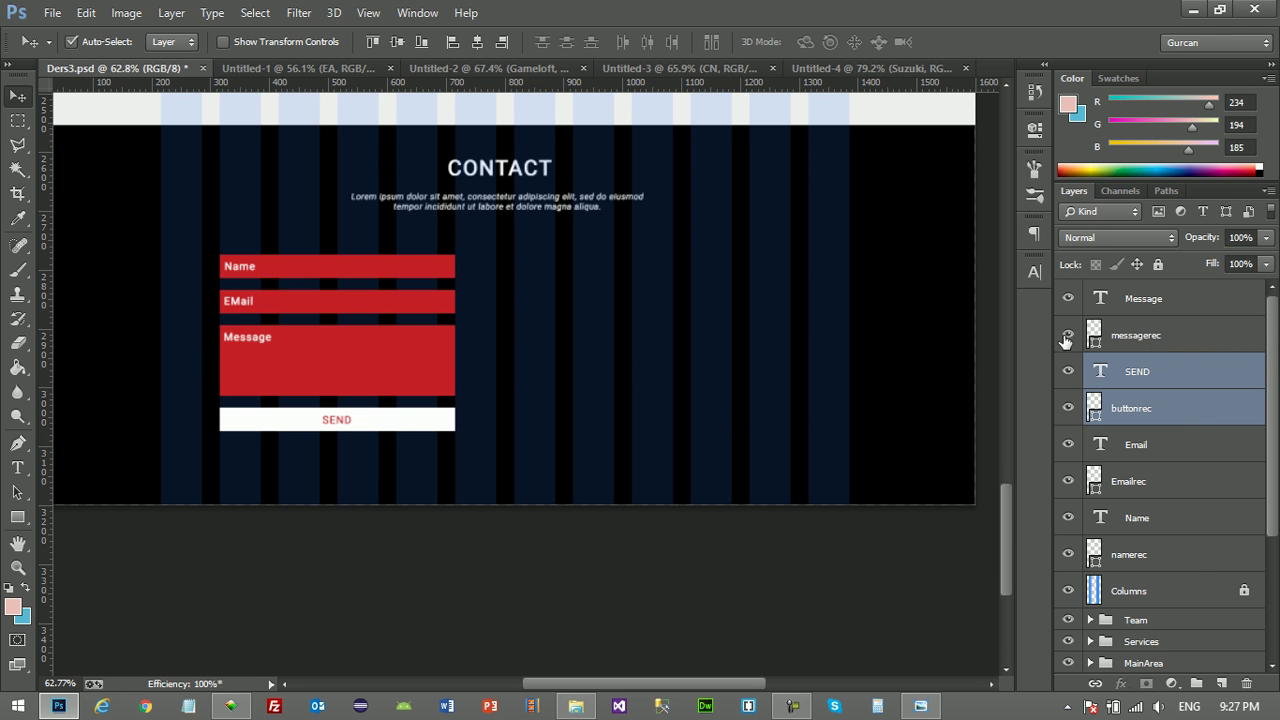
{"action": "left_click", "coordinate": [1183, 554]}
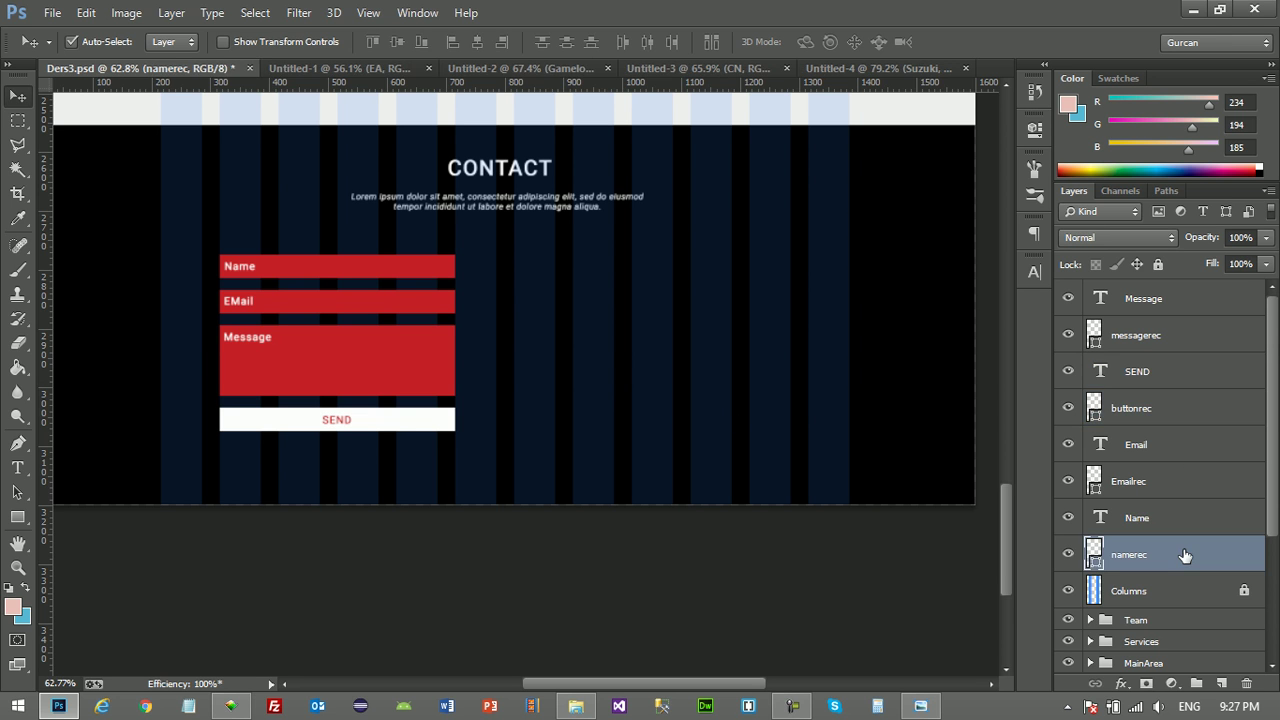
{"action": "left_click", "coordinate": [1176, 300], "text": "shift"}
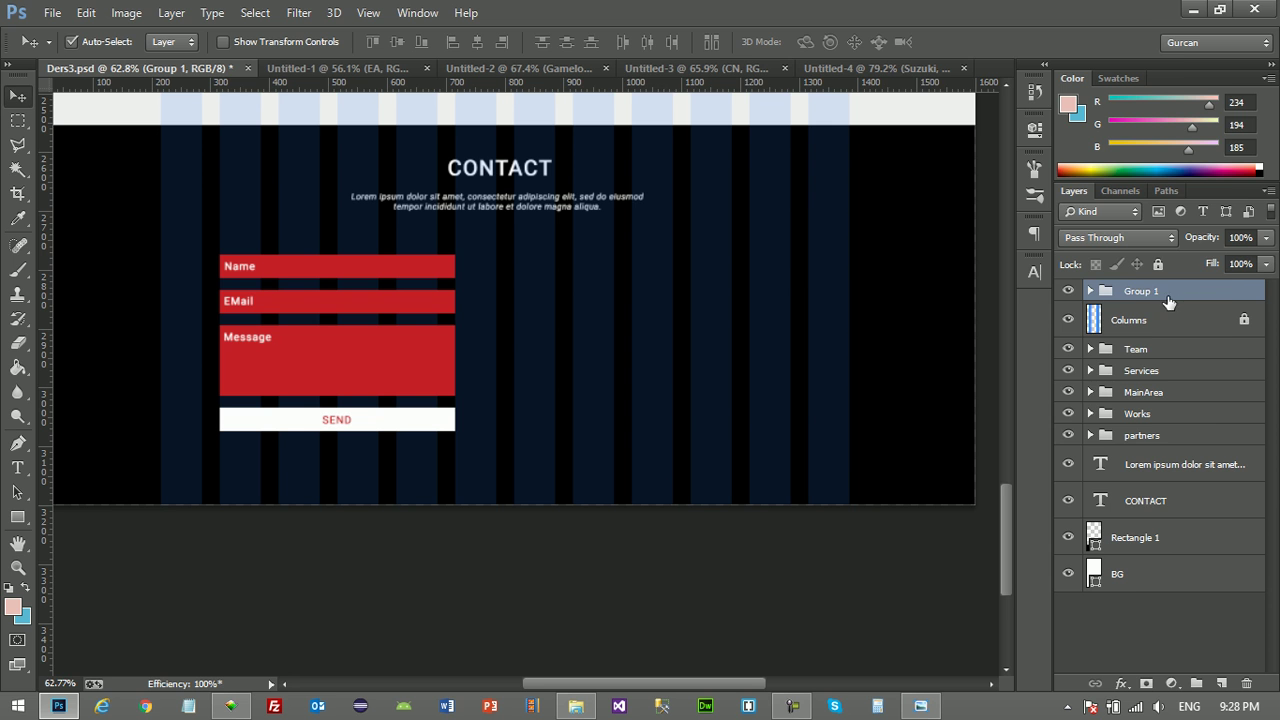
Rename the group to form and move it below the CONTACT heading.
{"action": "double_click", "coordinate": [1165, 291]}
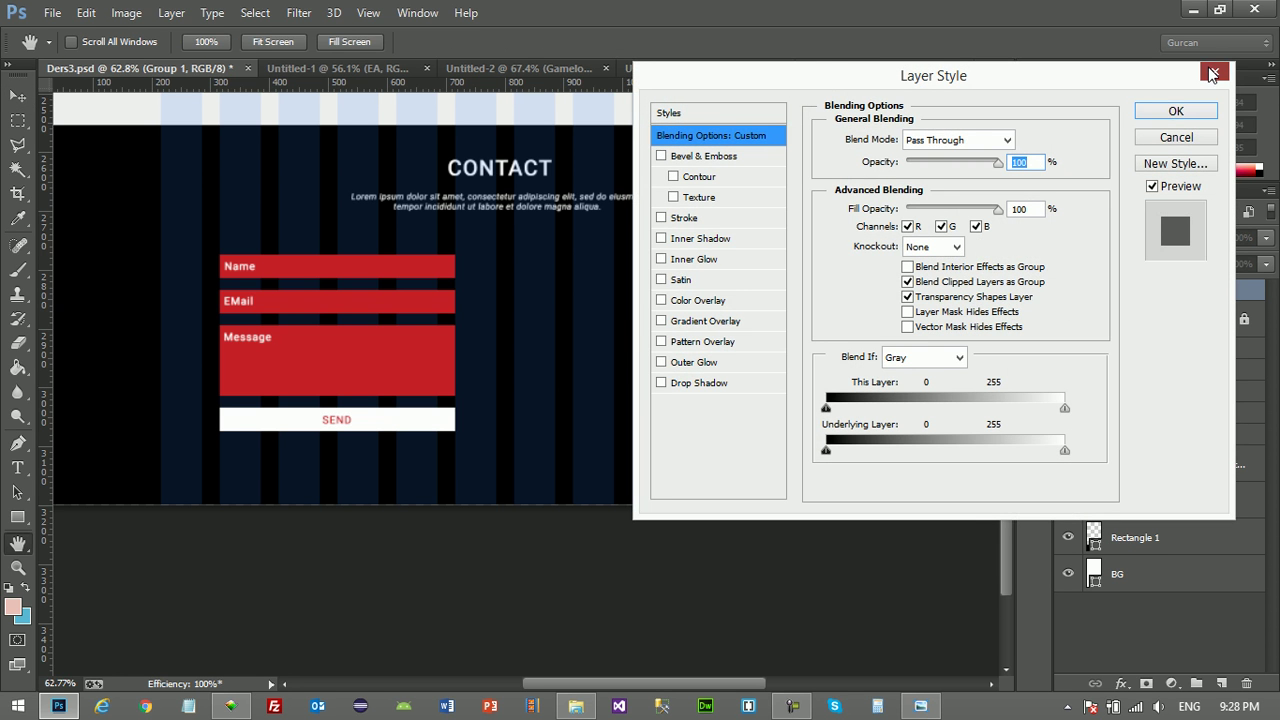
{"action": "left_click", "coordinate": [1215, 72]}
{"action": "double_click", "coordinate": [1140, 291]}
{"action": "type", "text": "form"}
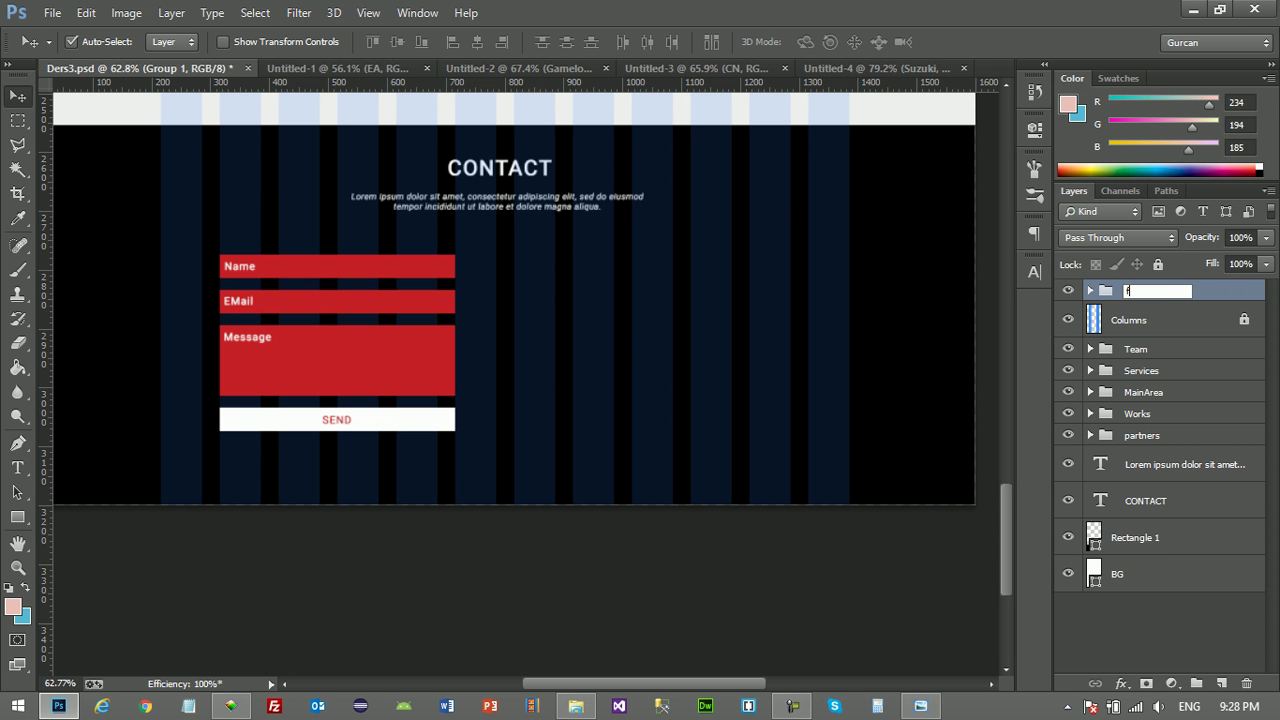
{"action": "left_click", "coordinate": [1173, 600]}
{"action": "left_click", "coordinate": [1127, 287]}
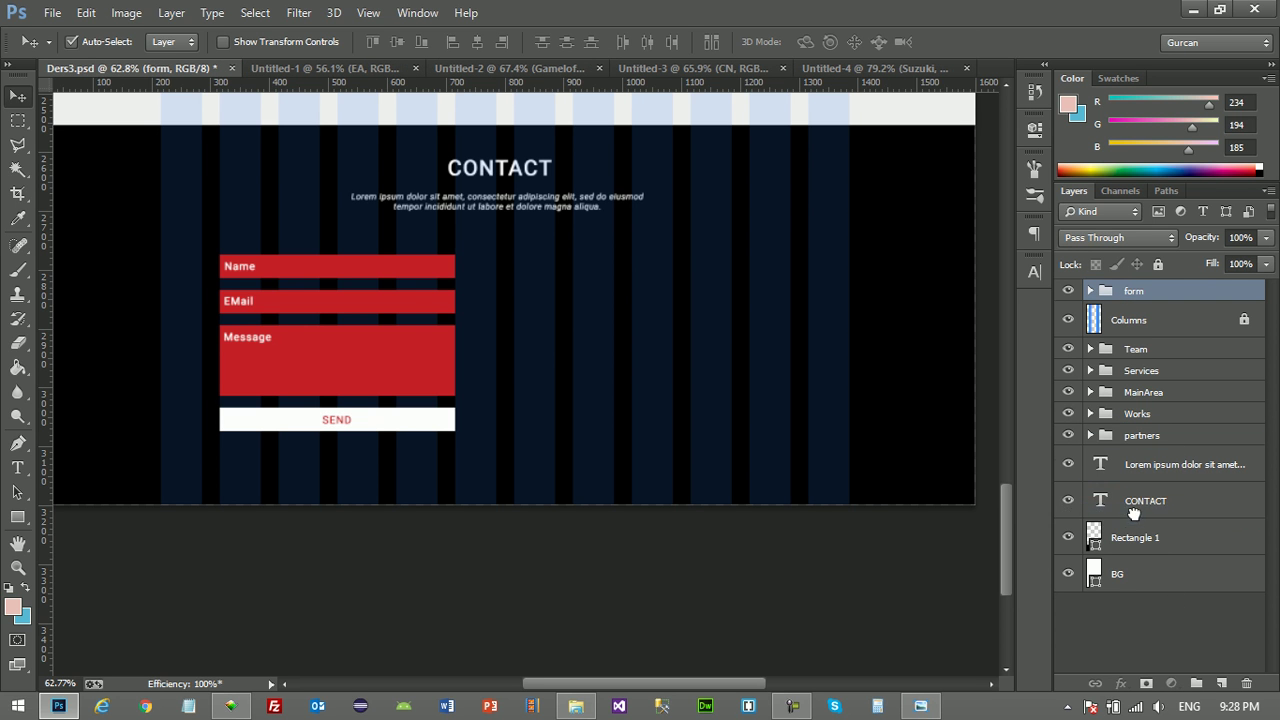
{"action": "left_click_drag", "start_coordinate": [1133, 513], "coordinate": [1136, 517]}
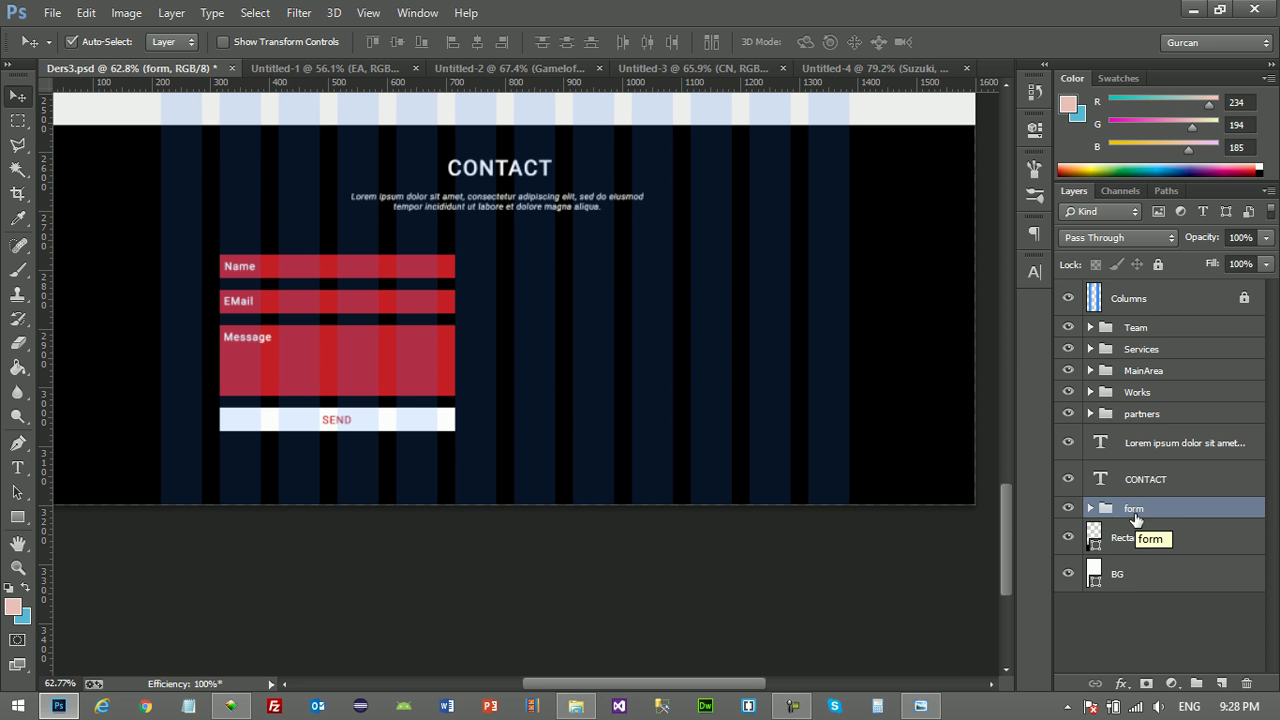
Type an Our Address heading right of the form, checking the reference mockup.
{"action": "left_click", "coordinate": [920, 706]}
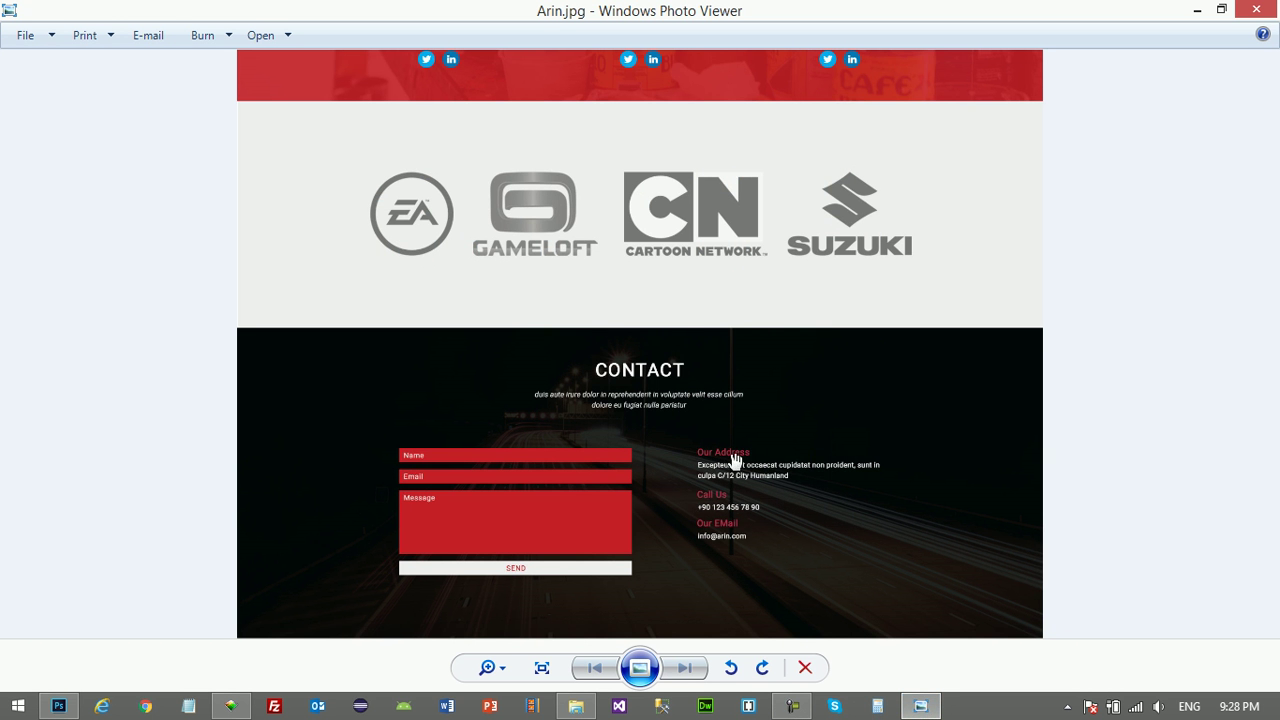
{"action": "left_click", "coordinate": [1196, 10]}
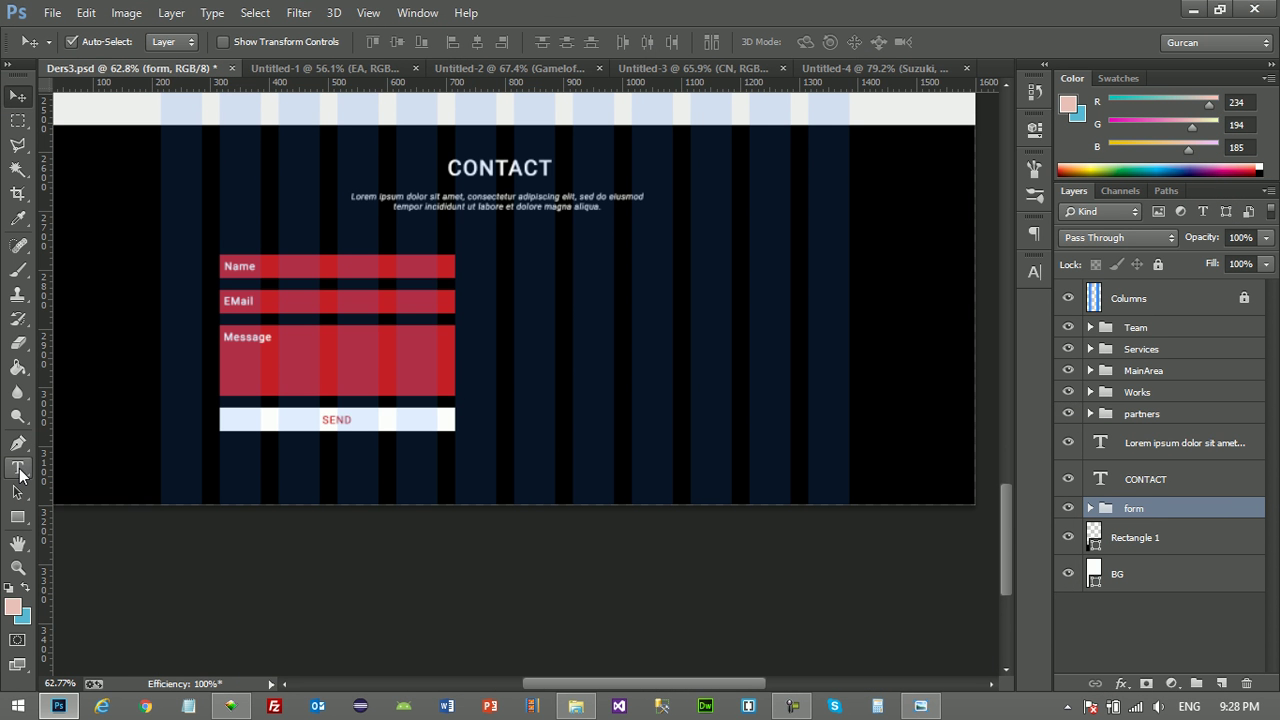
{"action": "left_click", "coordinate": [17, 467]}
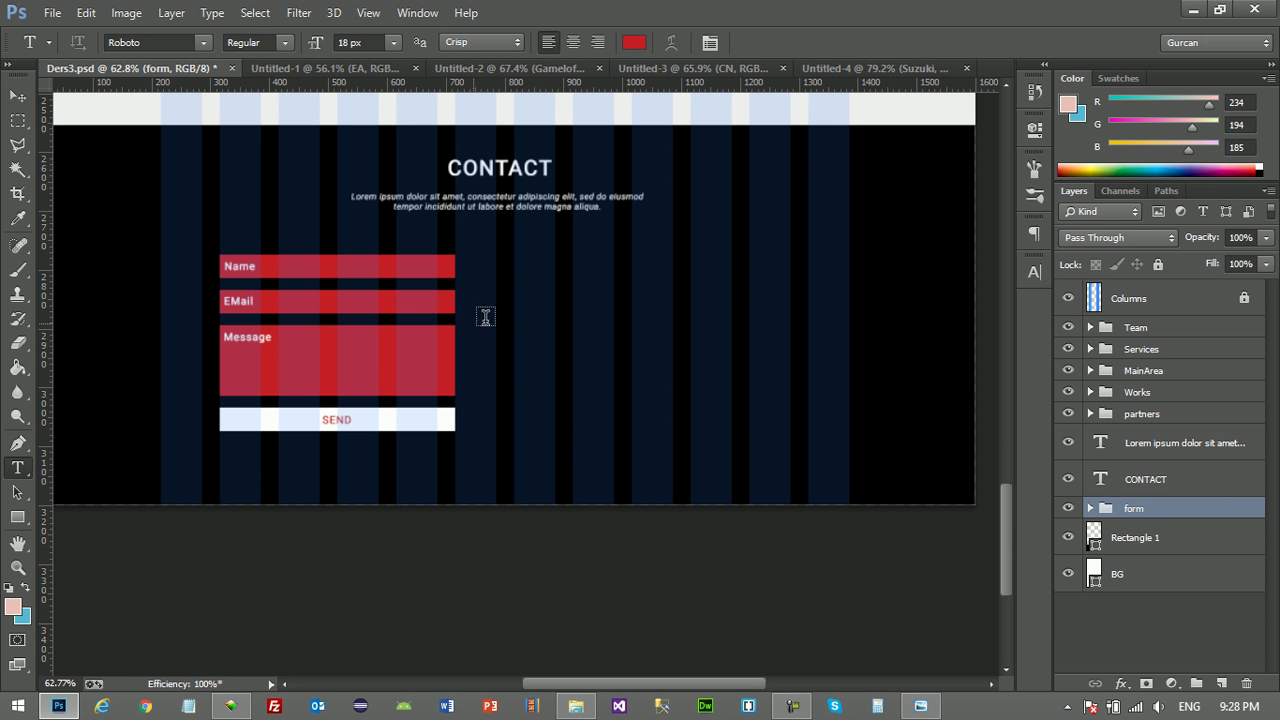
{"action": "left_click", "coordinate": [560, 272]}
{"action": "type", "text": "a"}
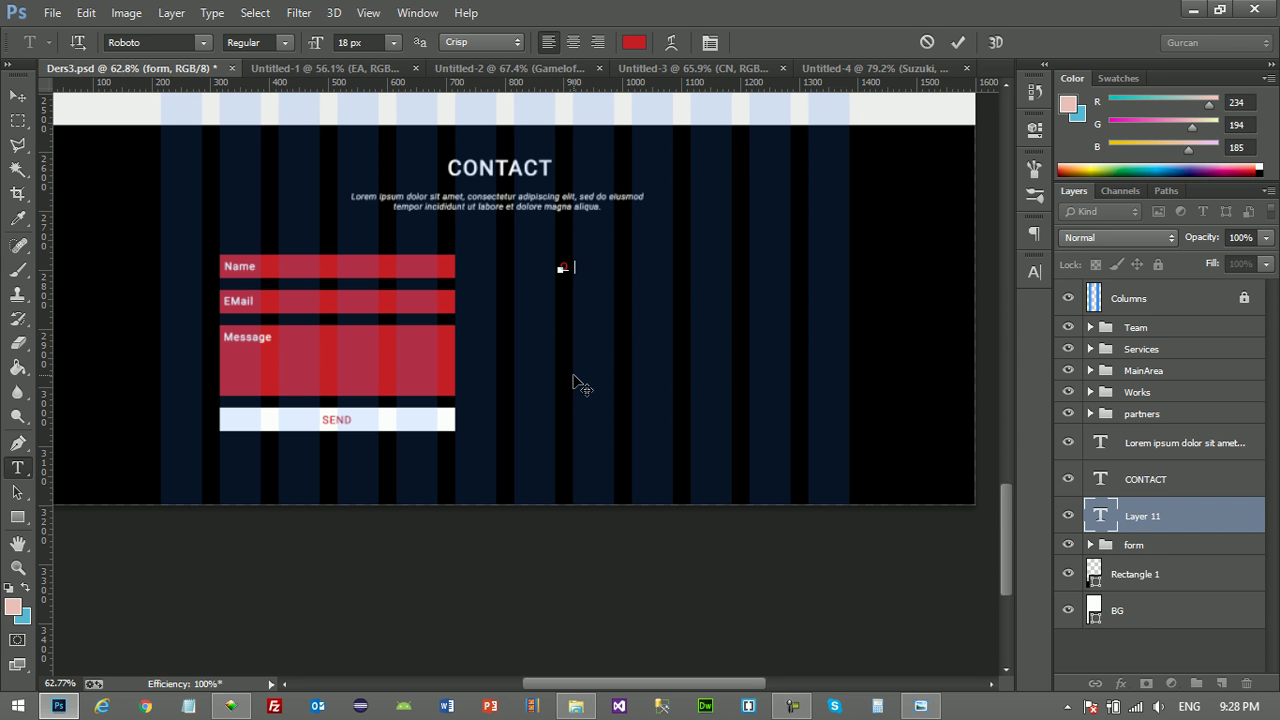
{"action": "type", "text": " Adresses"}
{"action": "left_click", "coordinate": [921, 707]}
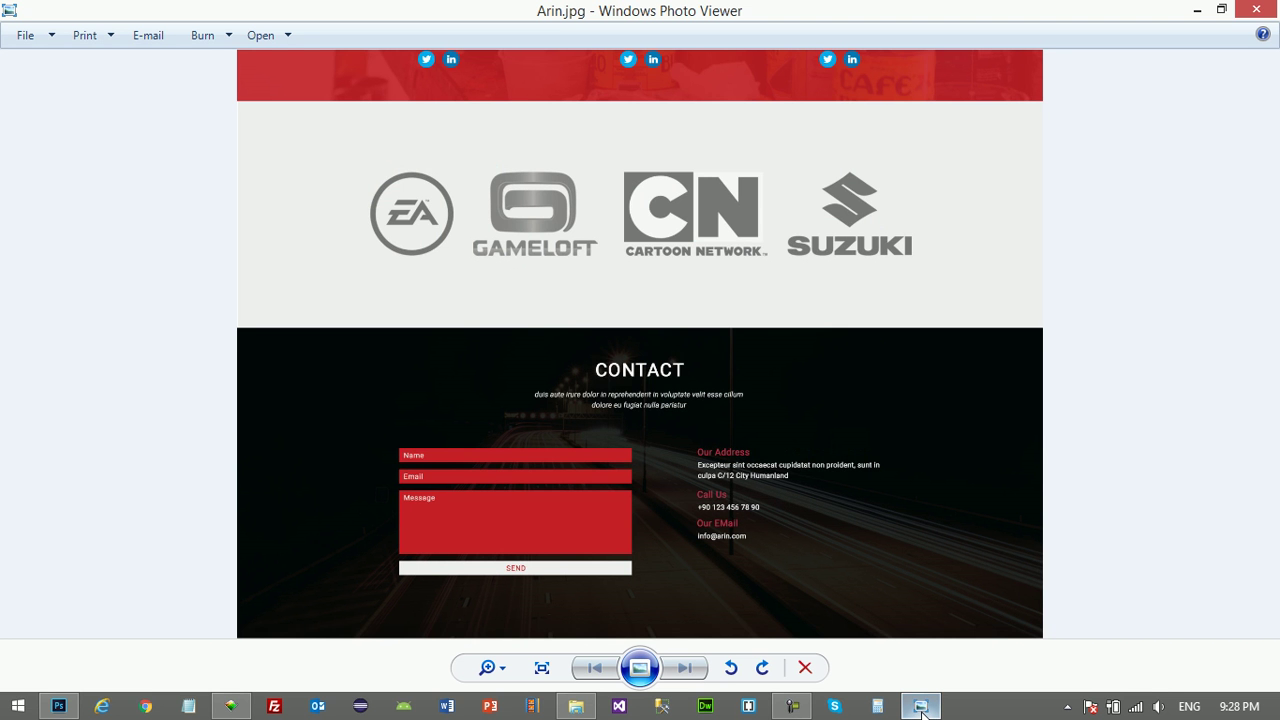
{"action": "left_click", "coordinate": [921, 707]}
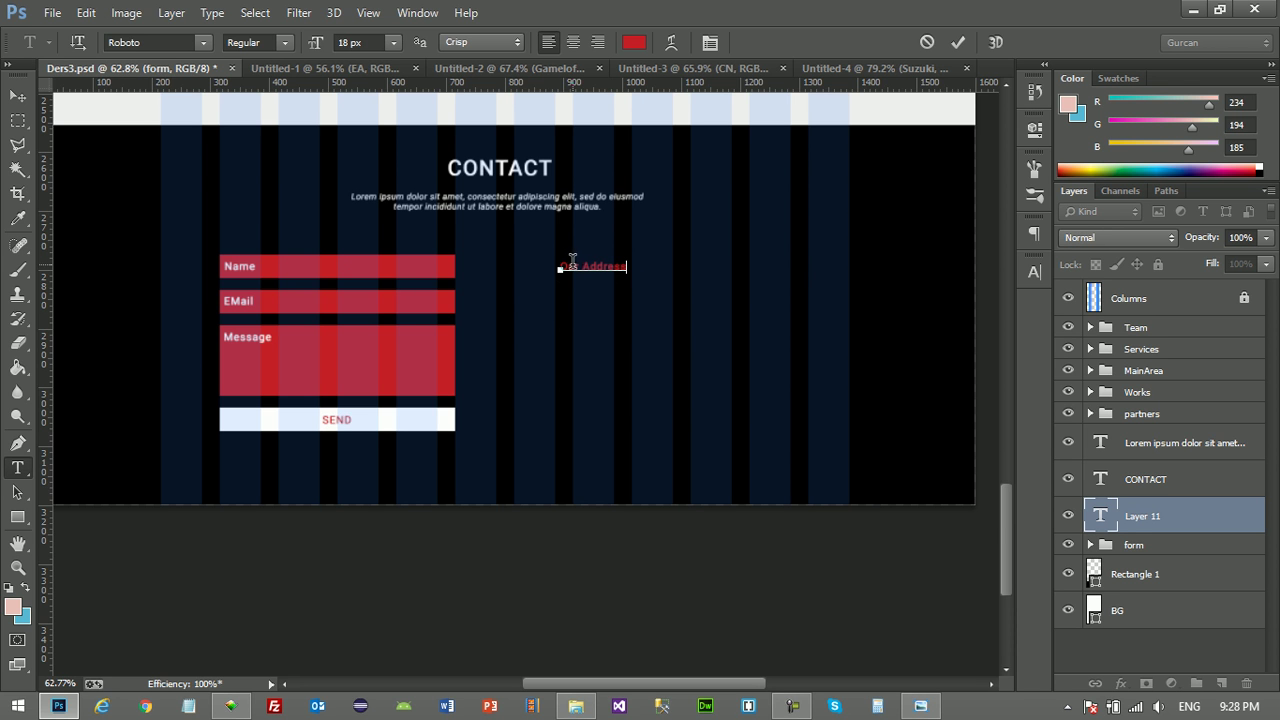
Set the Our Address text to 24 px and commit it.
{"action": "scroll", "coordinate": [593, 295], "scroll_direction": "up", "scroll_amount": 2}
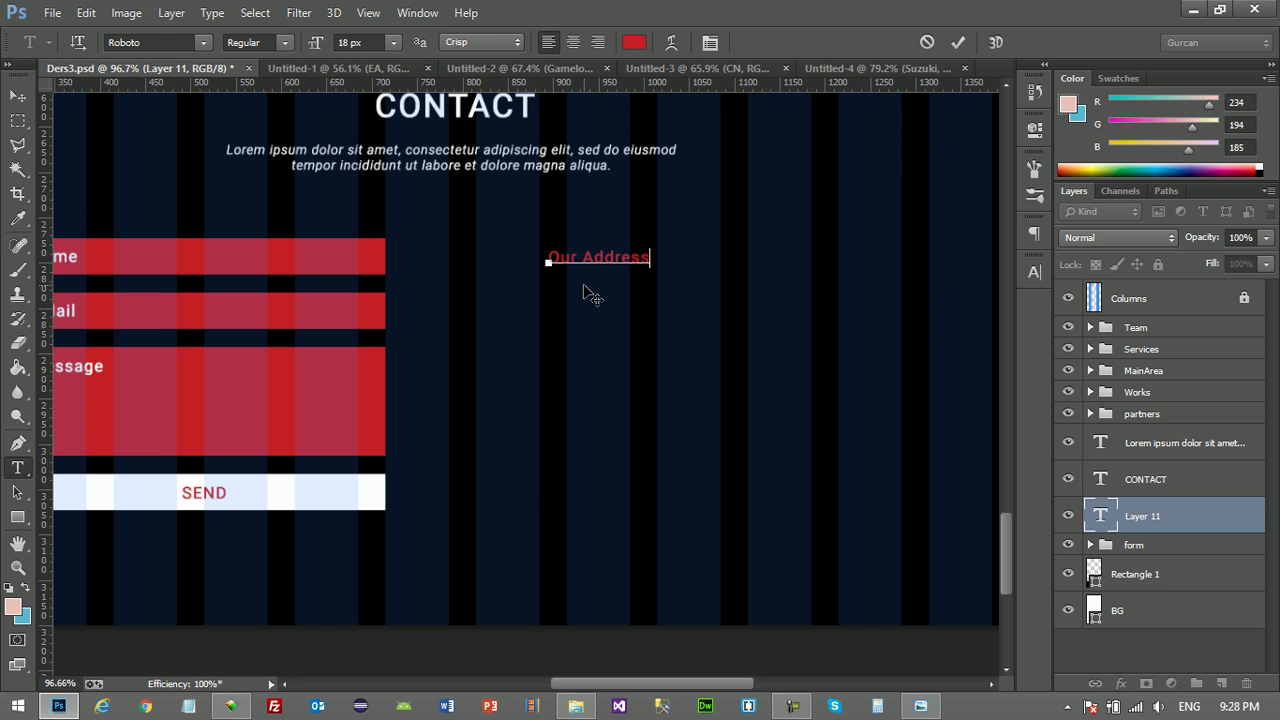
{"action": "scroll", "coordinate": [593, 295], "scroll_direction": "up", "scroll_amount": 1}
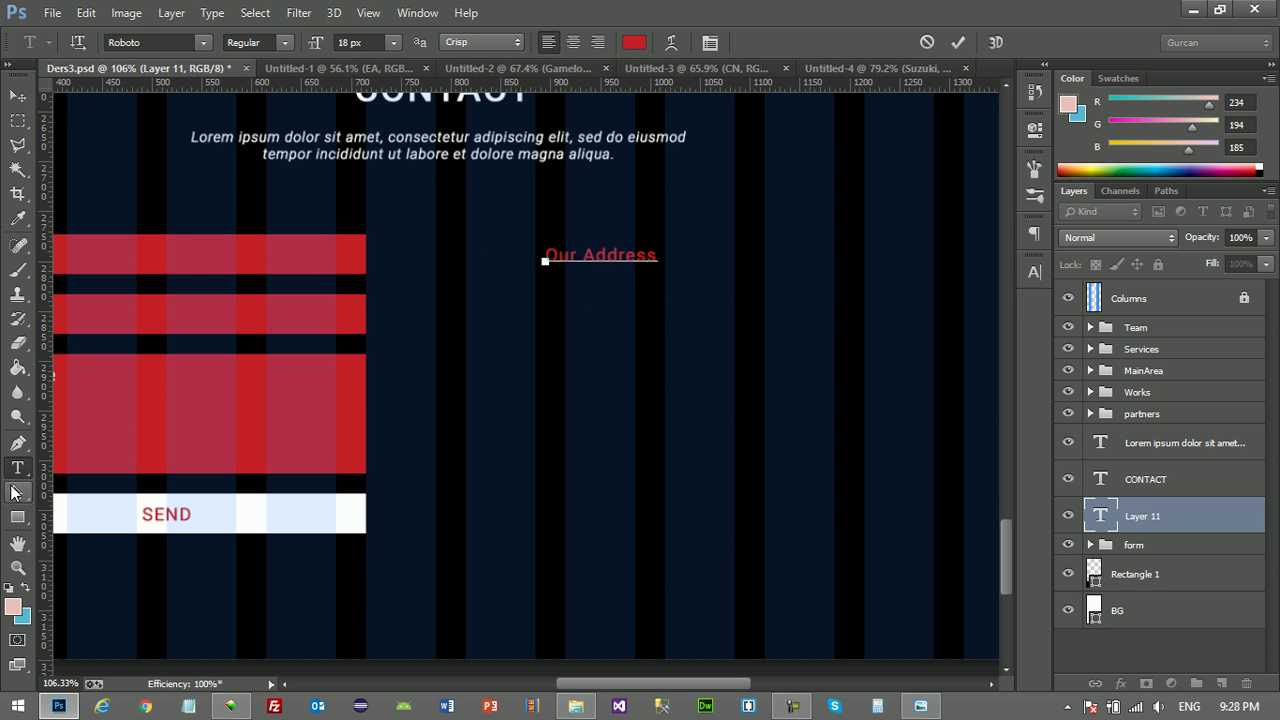
{"action": "triple_click", "coordinate": [593, 252]}
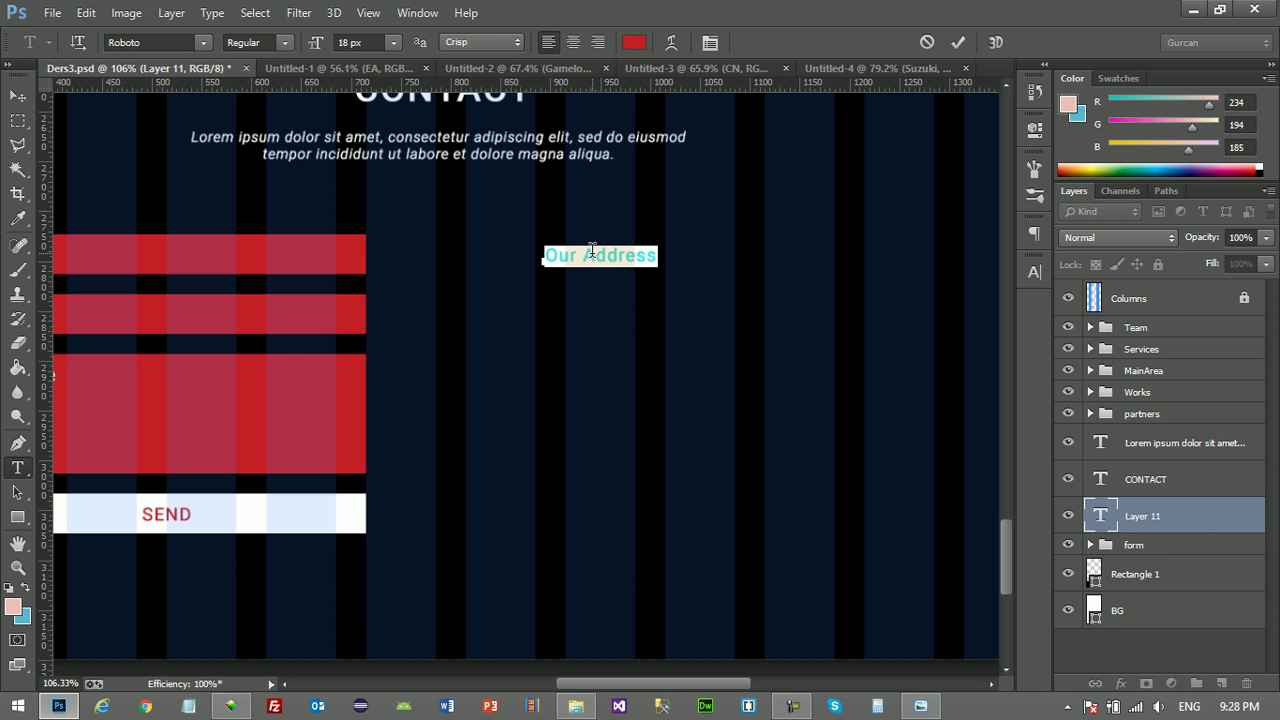
{"action": "left_click", "coordinate": [397, 43]}
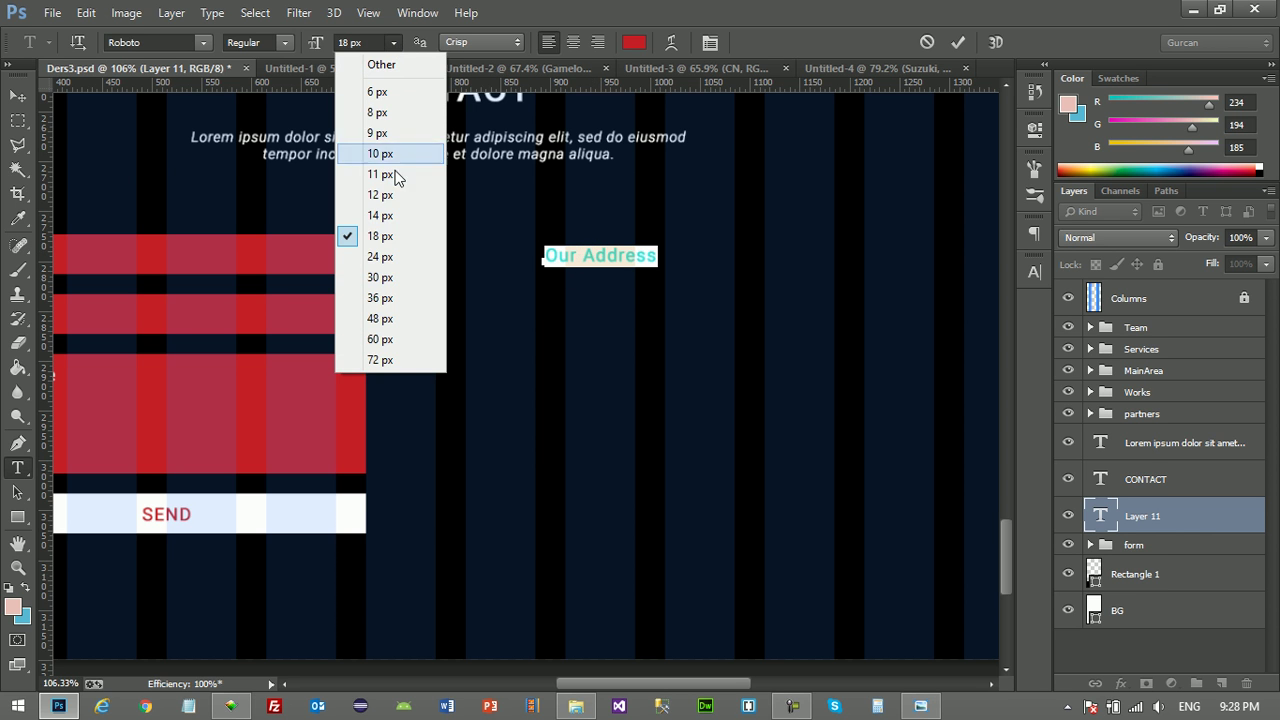
{"action": "left_click", "coordinate": [387, 257]}
{"action": "left_click", "coordinate": [20, 95]}
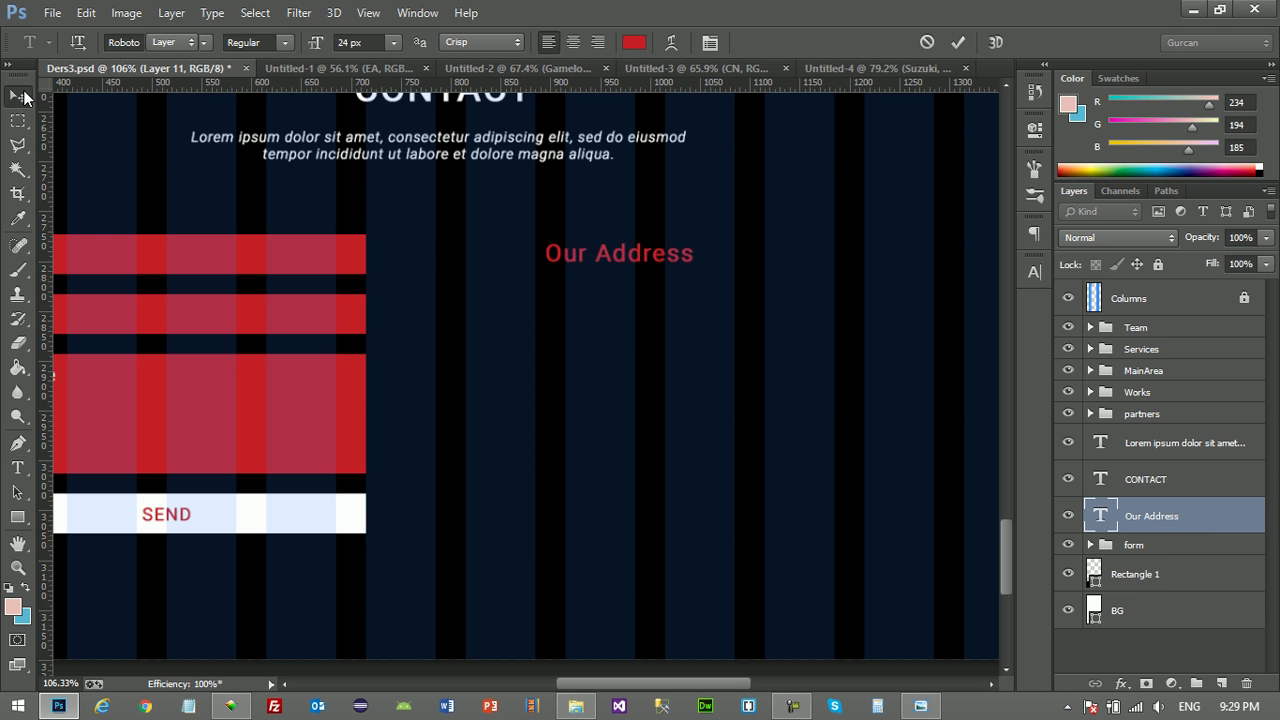
Move Our Address up and 1 px left, comparing against the reference mockup.
{"action": "left_click_drag", "start_coordinate": [583, 256], "coordinate": [570, 250]}
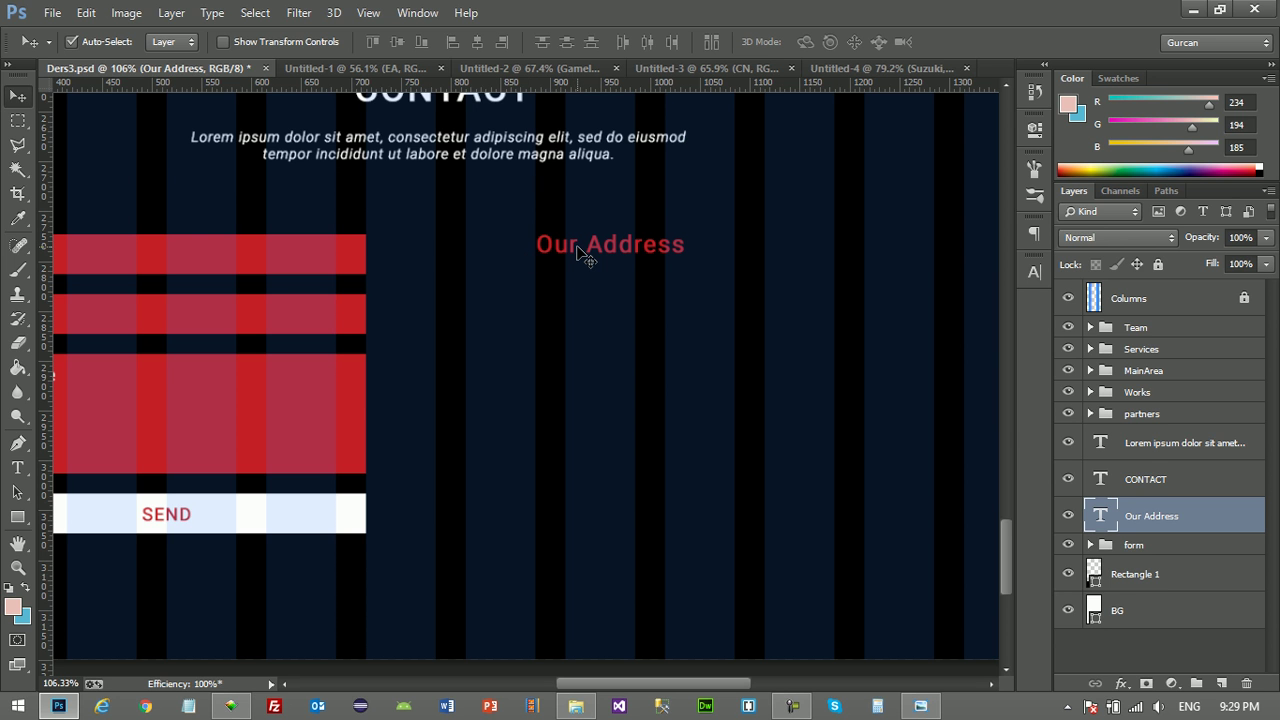
{"action": "key", "text": "Left"}
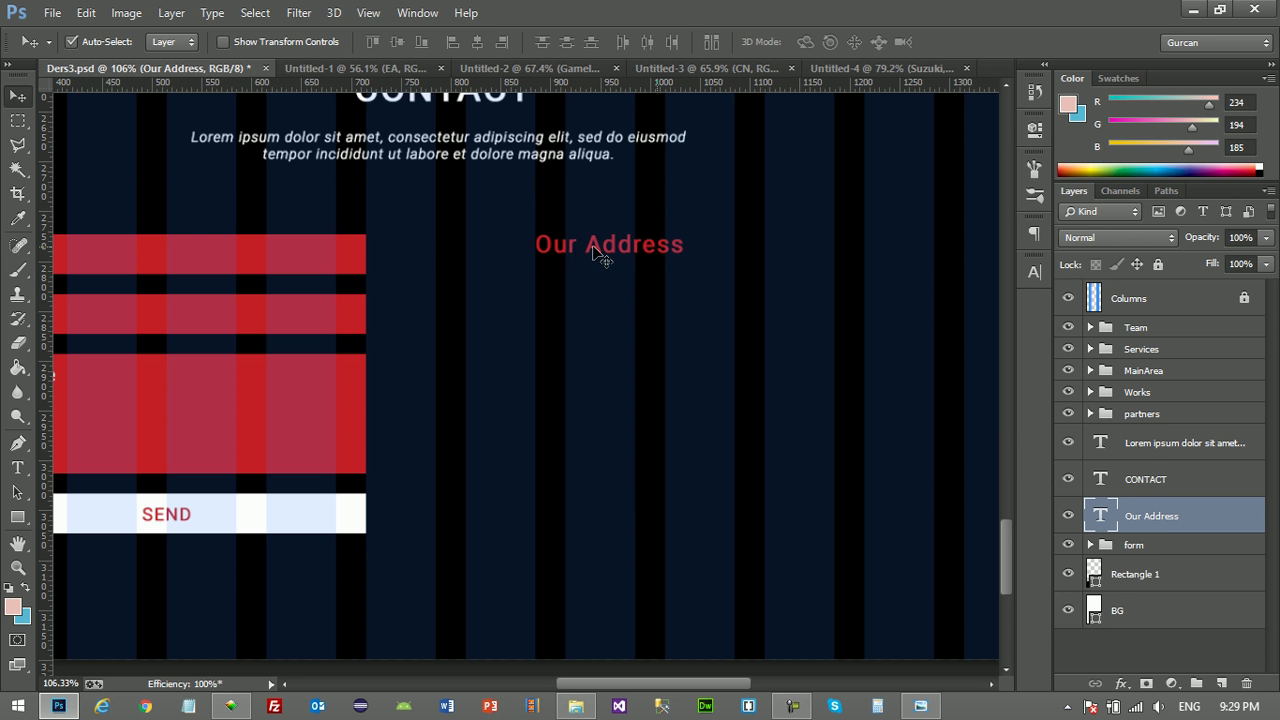
{"action": "left_click", "coordinate": [914, 708]}
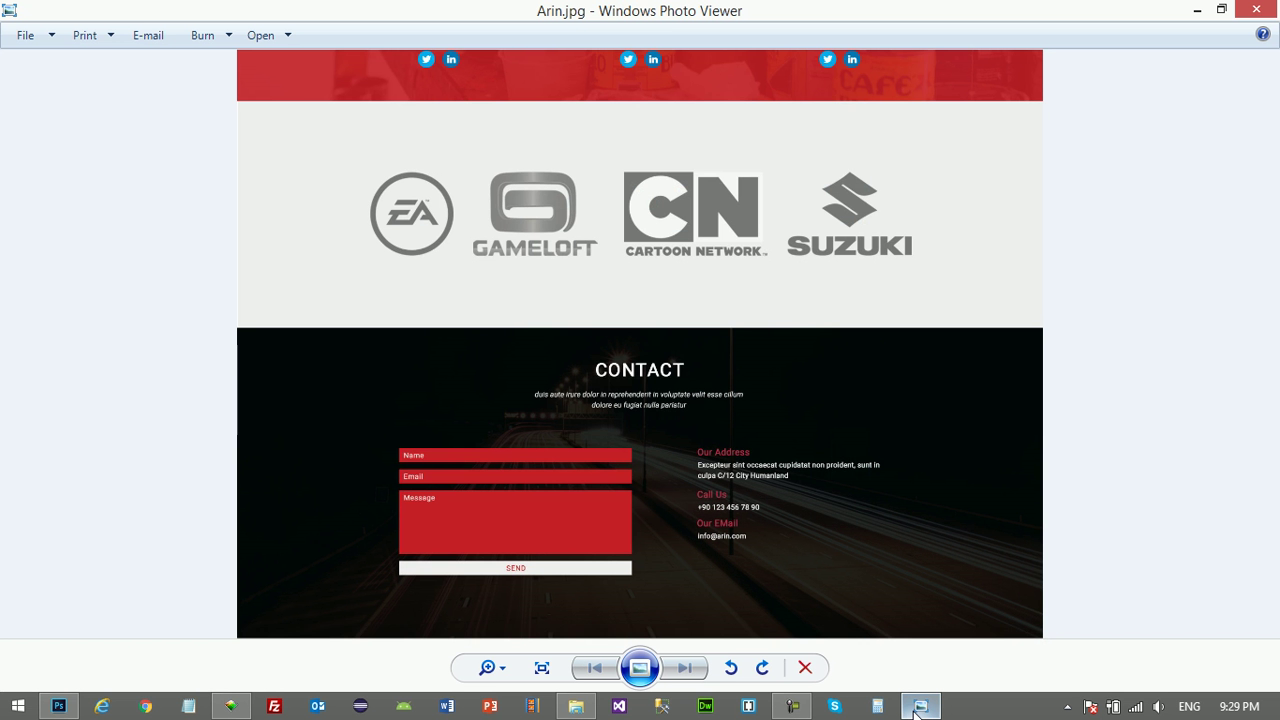
{"action": "left_click", "coordinate": [916, 710]}
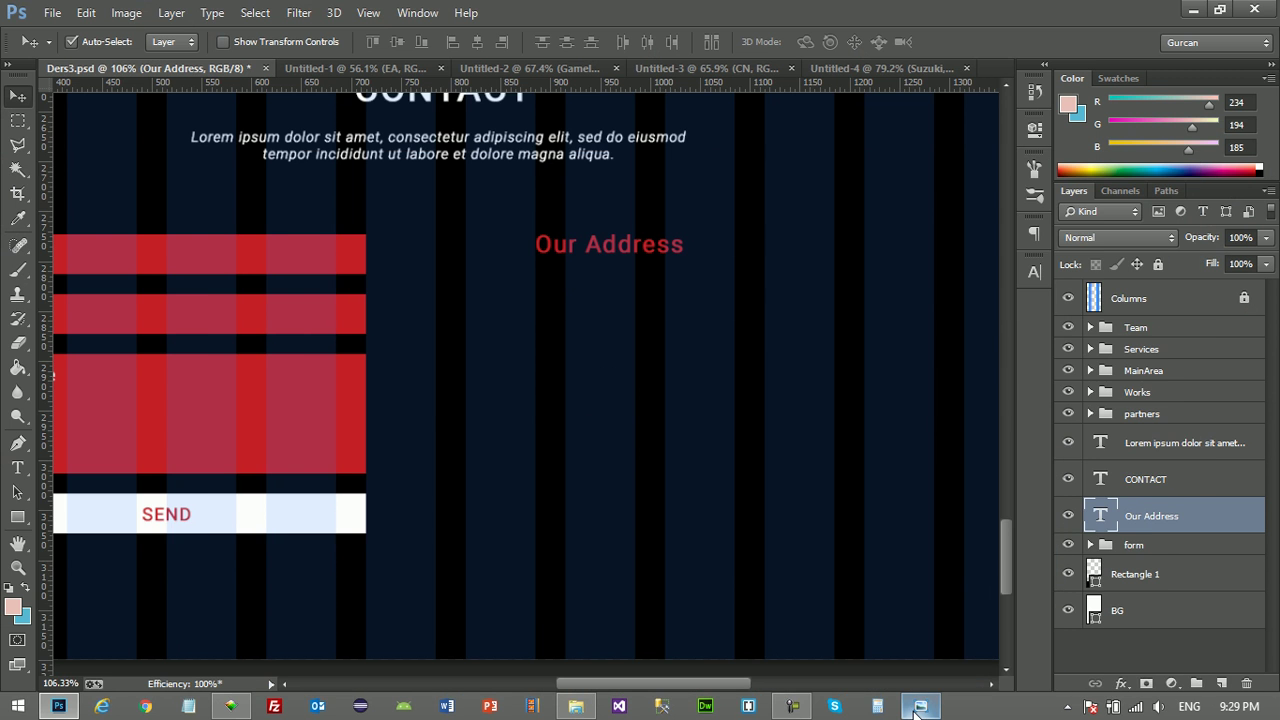
{"action": "left_click", "coordinate": [916, 710]}
{"action": "left_click", "coordinate": [916, 711]}
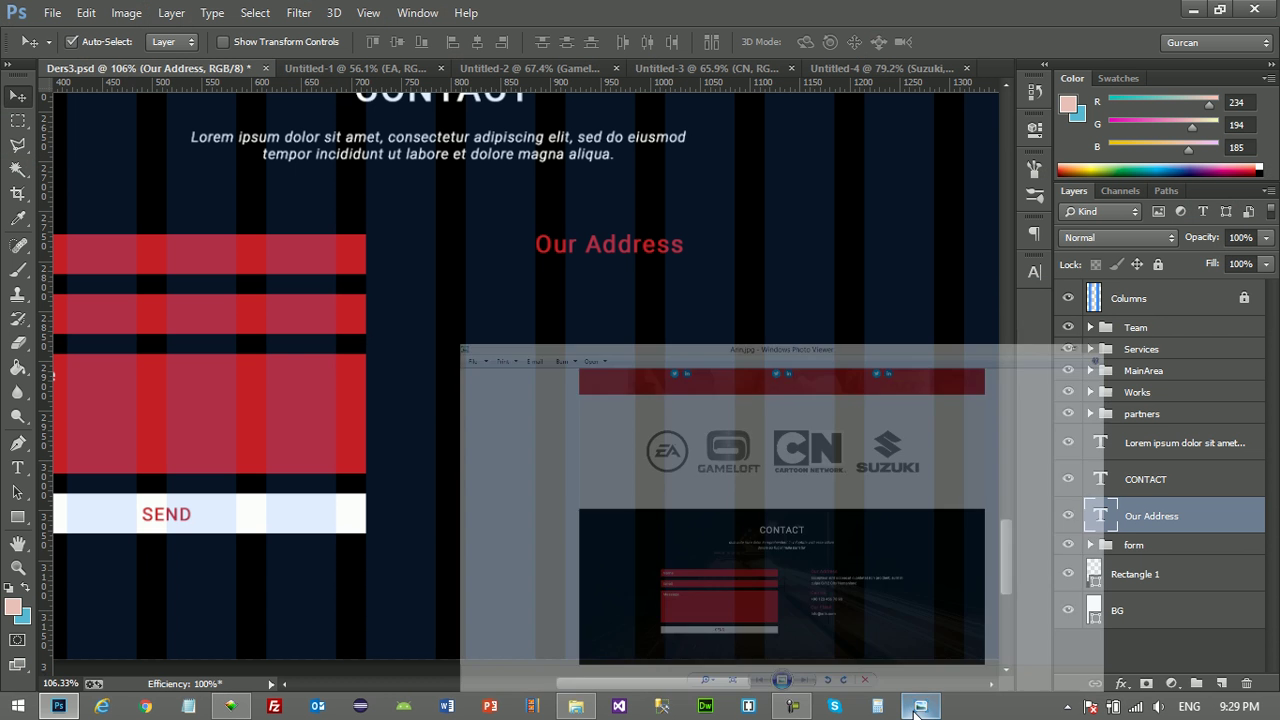
Select the latter part of the existing Lorem ipsum paragraph to reuse it.
{"action": "left_click", "coordinate": [18, 467]}
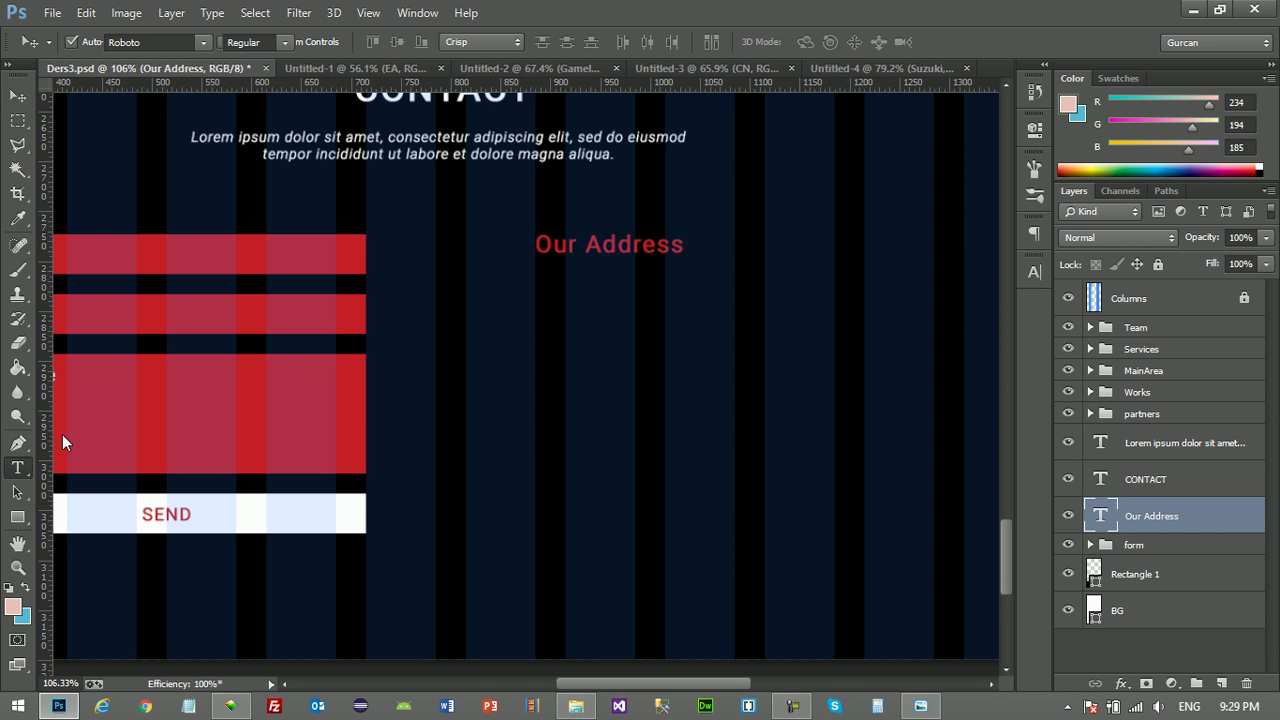
{"action": "left_click", "coordinate": [403, 153]}
{"action": "left_click_drag", "start_coordinate": [607, 154], "coordinate": [303, 137]}
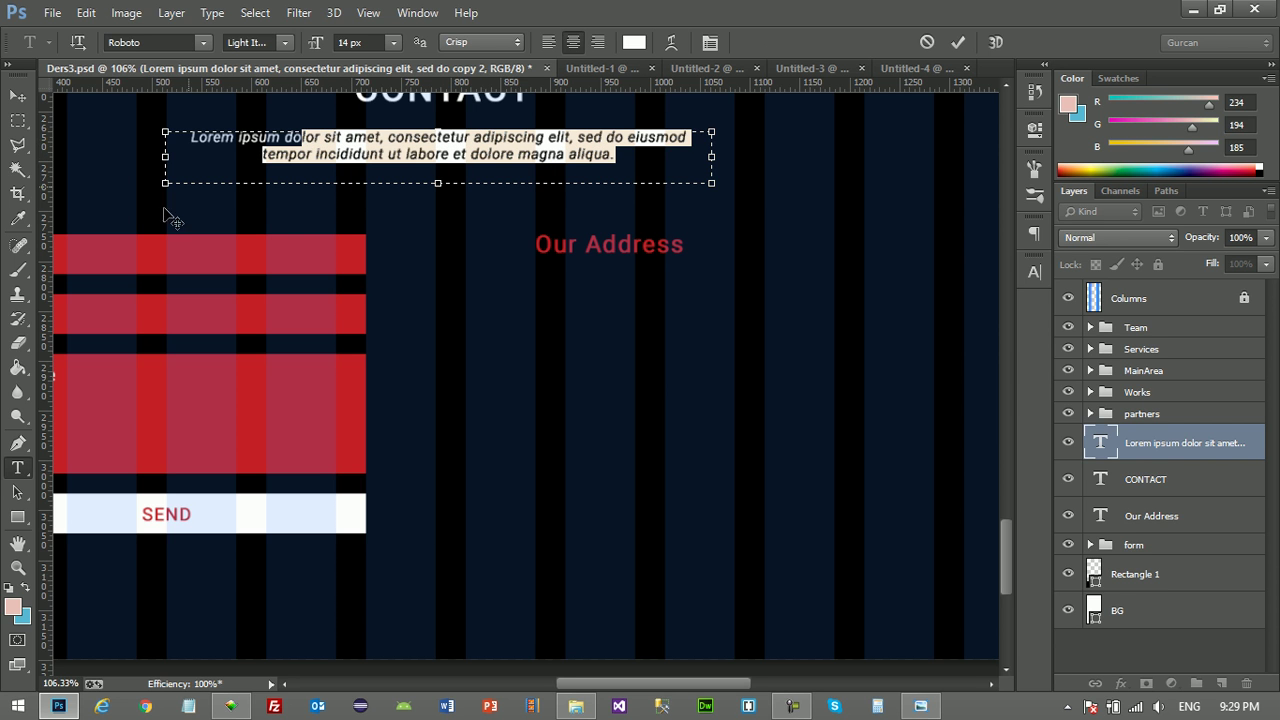
{"action": "left_click", "coordinate": [19, 100]}
Draw a paragraph box under Our Address, paste the lorem ipsum text and left-align it.
{"action": "key", "text": "t"}
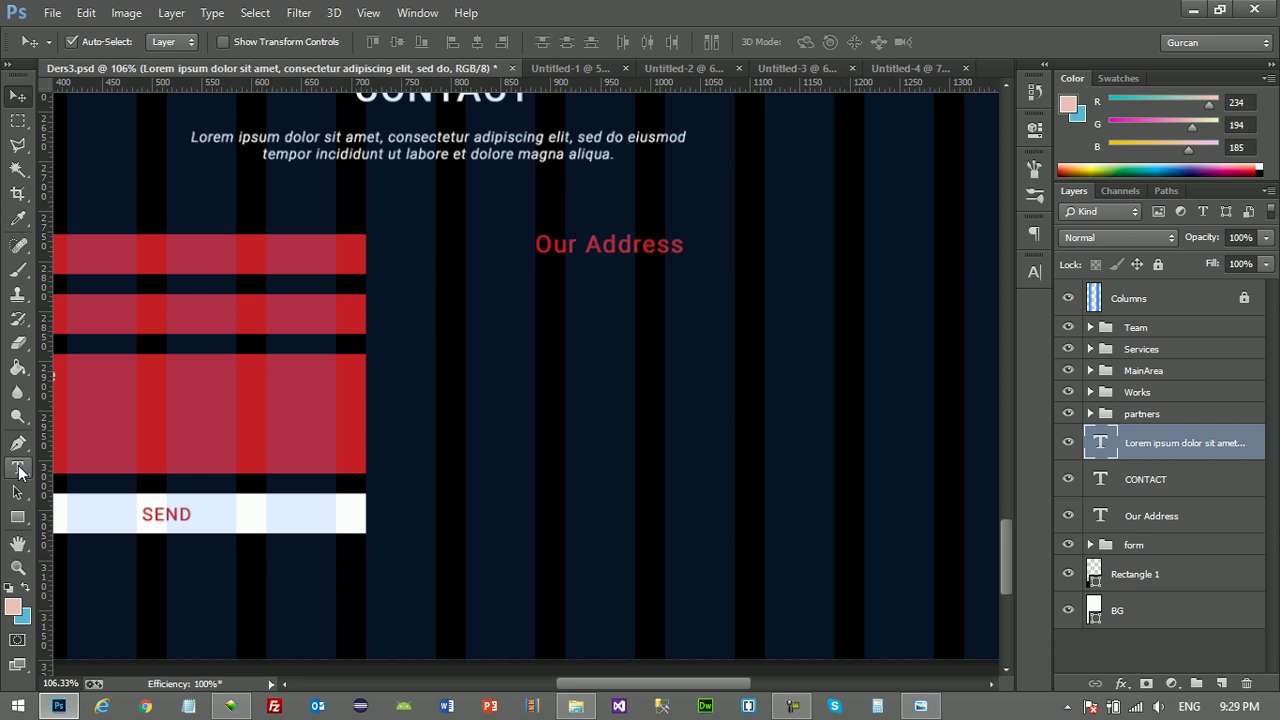
{"action": "left_click_drag", "start_coordinate": [537, 272], "coordinate": [934, 319]}
{"action": "key", "text": "ctrl+v"}
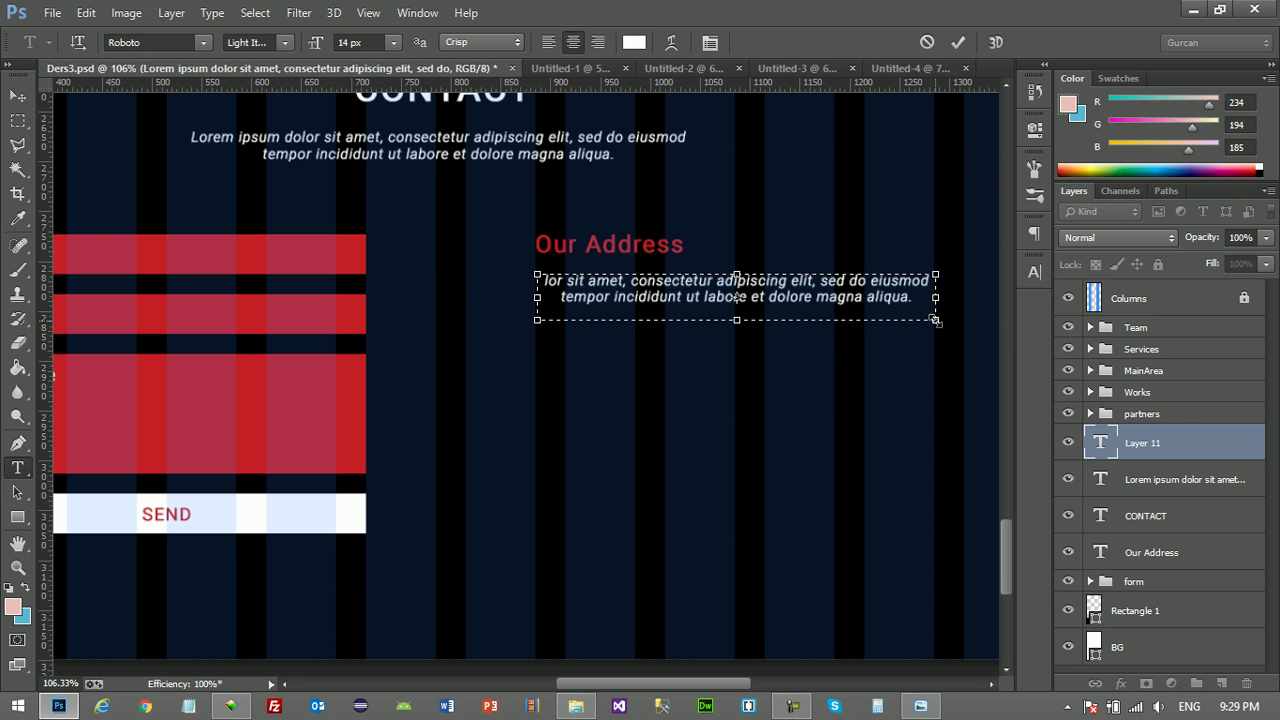
{"action": "left_click_drag", "start_coordinate": [913, 297], "coordinate": [530, 281]}
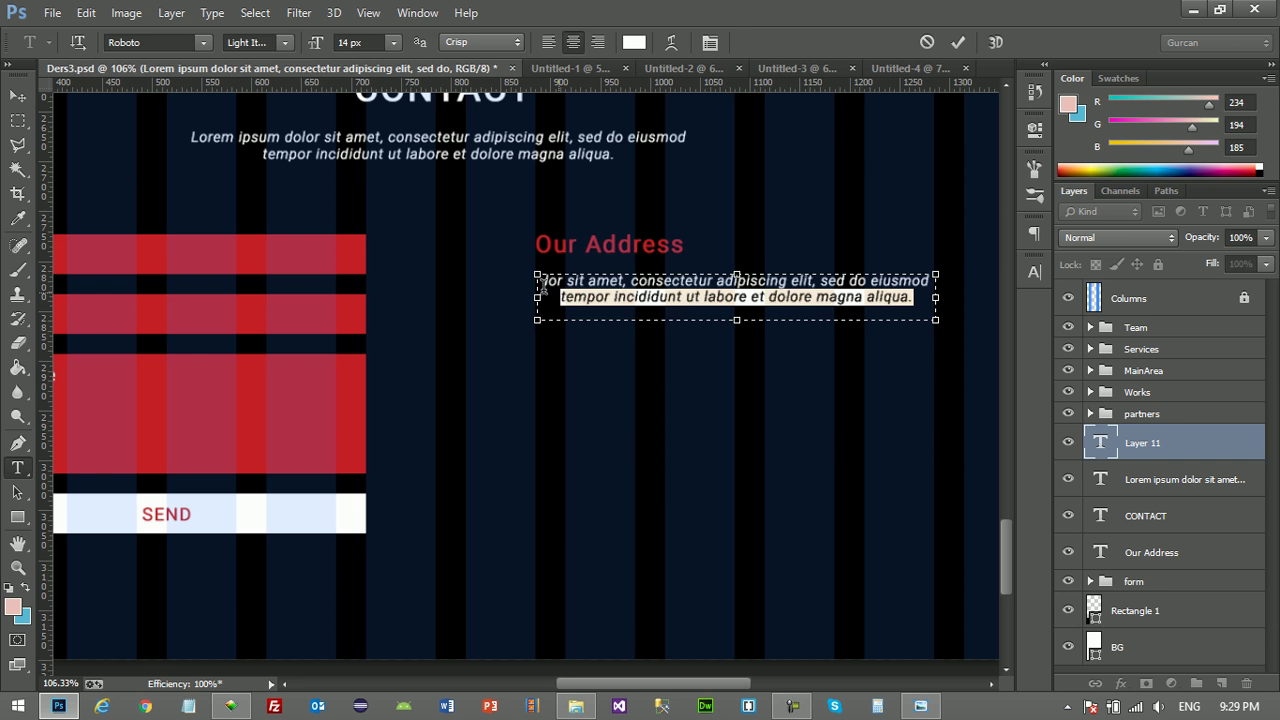
{"action": "left_click", "coordinate": [549, 42]}
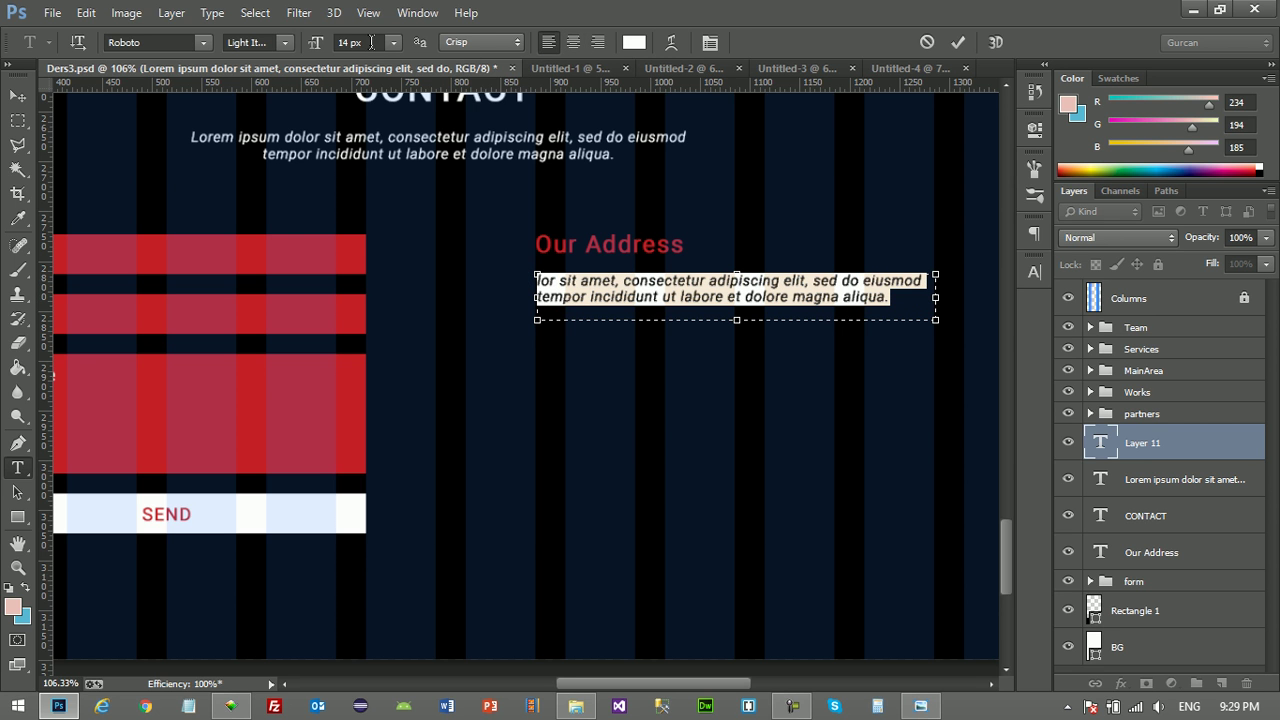
Change the paragraph's style from Light Italic to Light and its colour to white.
{"action": "left_click", "coordinate": [286, 43]}
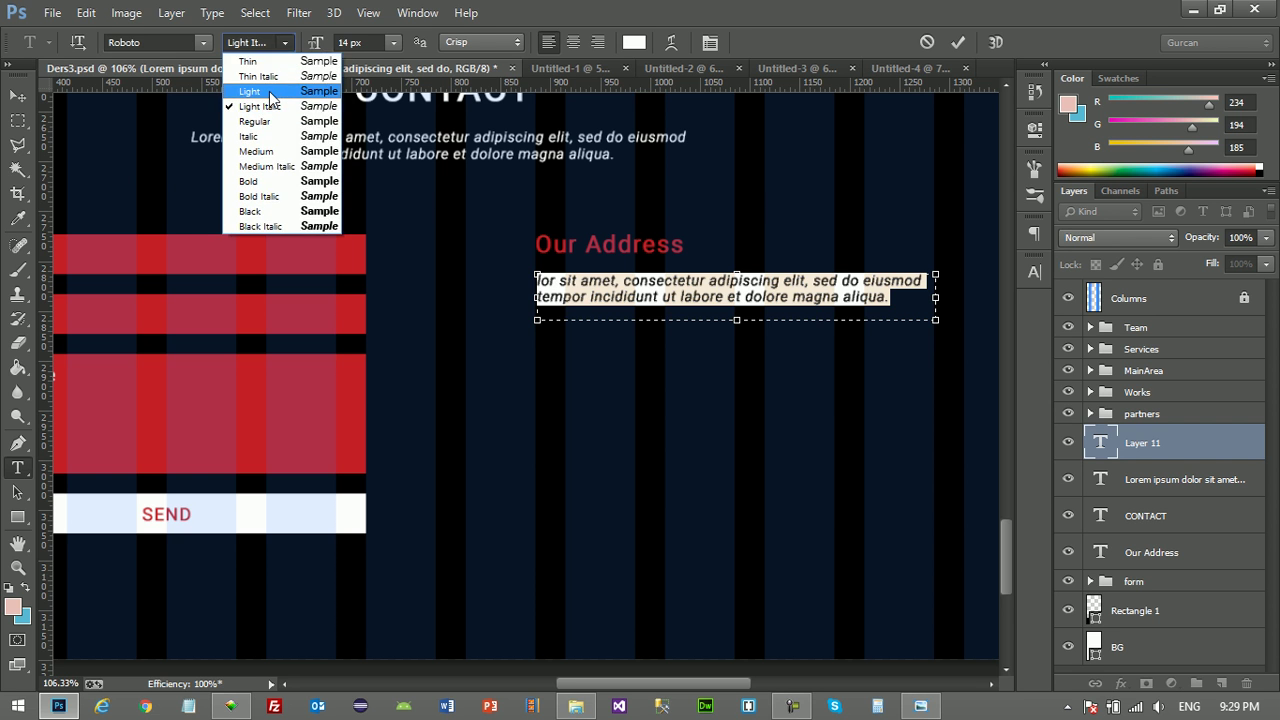
{"action": "left_click", "coordinate": [252, 91]}
{"action": "left_click", "coordinate": [642, 278]}
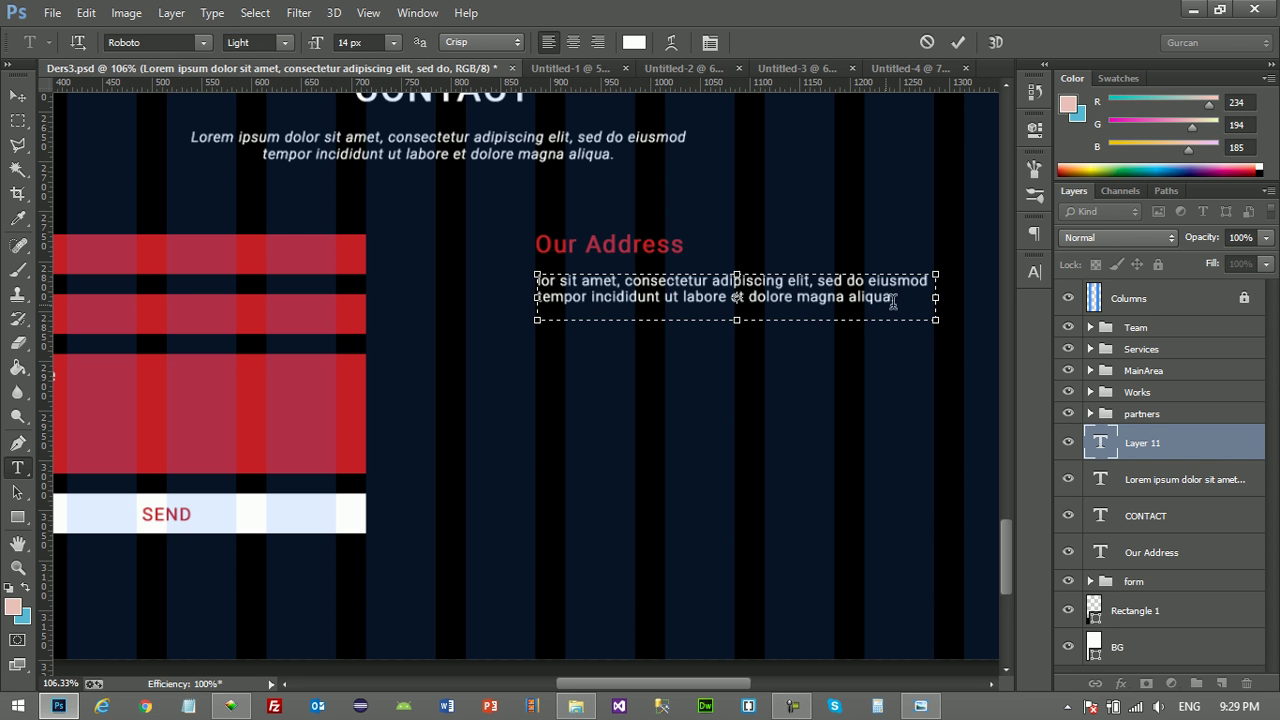
{"action": "key", "text": "ctrl+a"}
{"action": "left_click", "coordinate": [634, 42]}
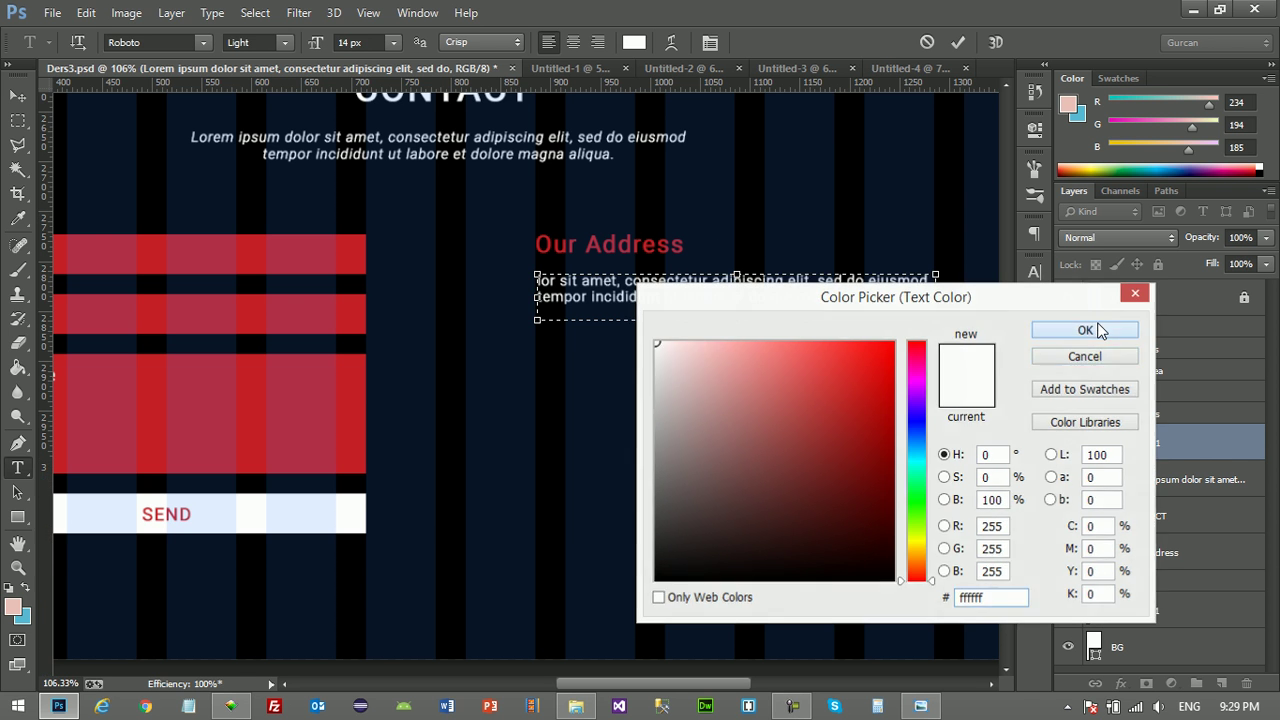
{"action": "left_click", "coordinate": [1118, 332]}
{"action": "left_click", "coordinate": [28, 98]}
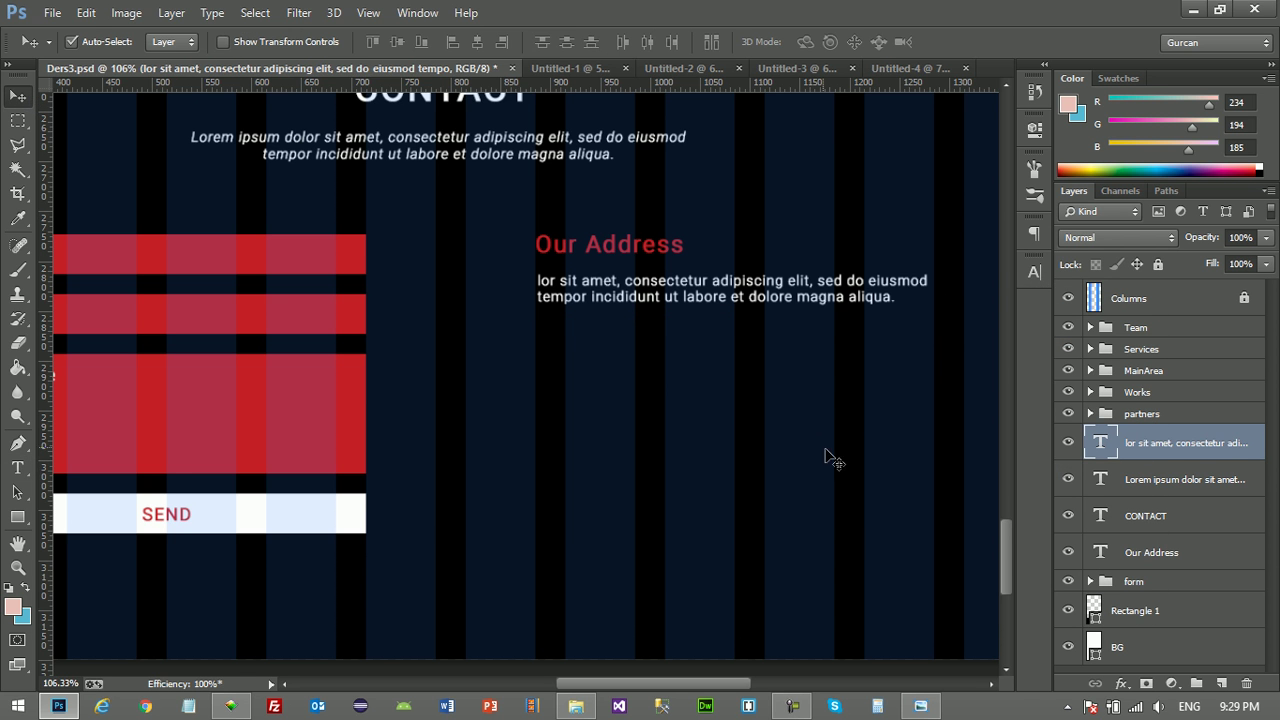
{"action": "scroll", "coordinate": [796, 466], "scroll_direction": "down", "scroll_amount": 2}
{"action": "scroll", "coordinate": [798, 463], "scroll_direction": "down", "scroll_amount": 1}
Put Our Address above its paragraph and move both layers below the form group.
{"action": "key", "text": "alt"}
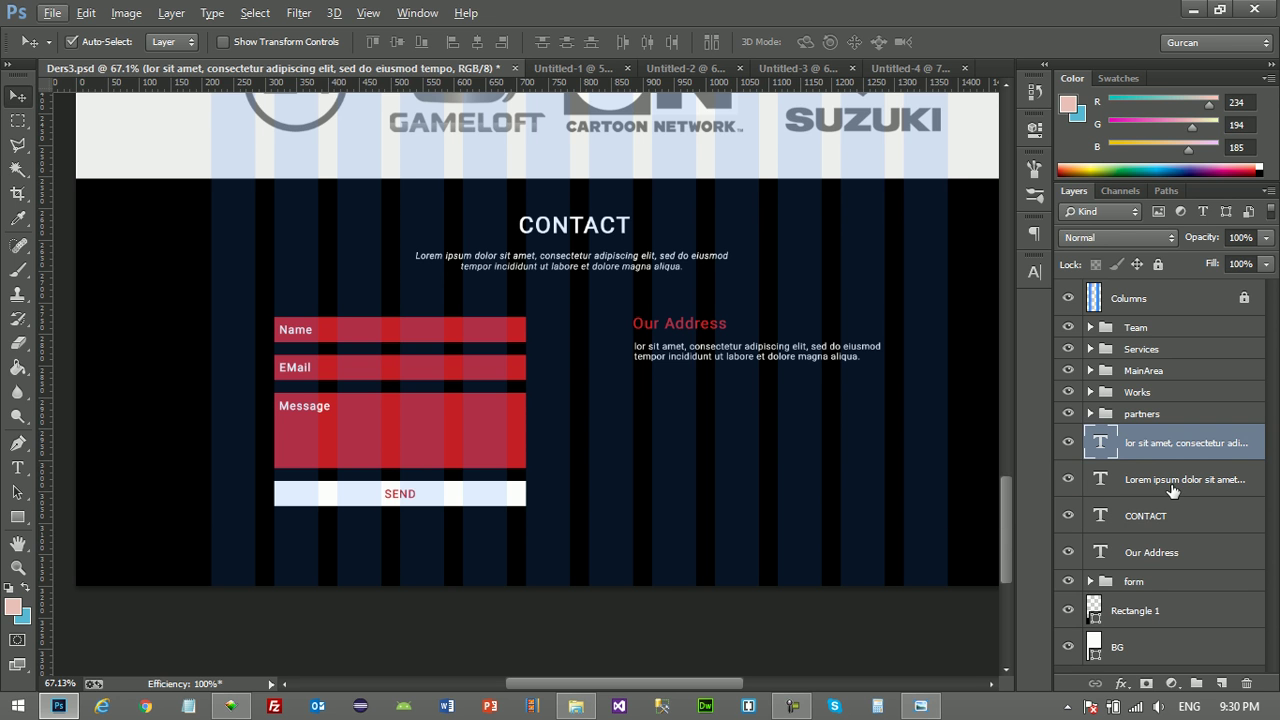
{"action": "mouse_move", "coordinate": [1151, 549]}
{"action": "left_mouse_down"}
{"action": "mouse_move", "coordinate": [1141, 428]}
{"action": "mouse_move", "coordinate": [1145, 440]}
{"action": "left_mouse_up"}
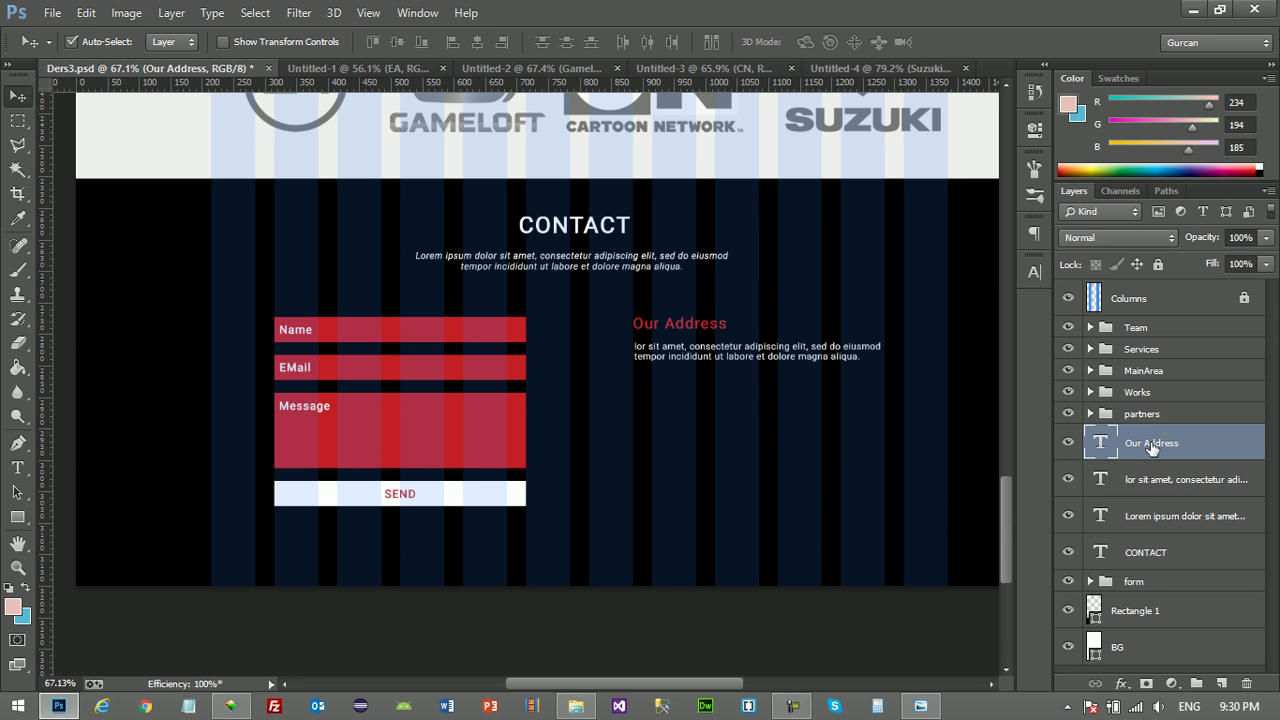
{"action": "left_click", "coordinate": [1069, 442]}
{"action": "left_click", "coordinate": [1183, 479], "text": "shift"}
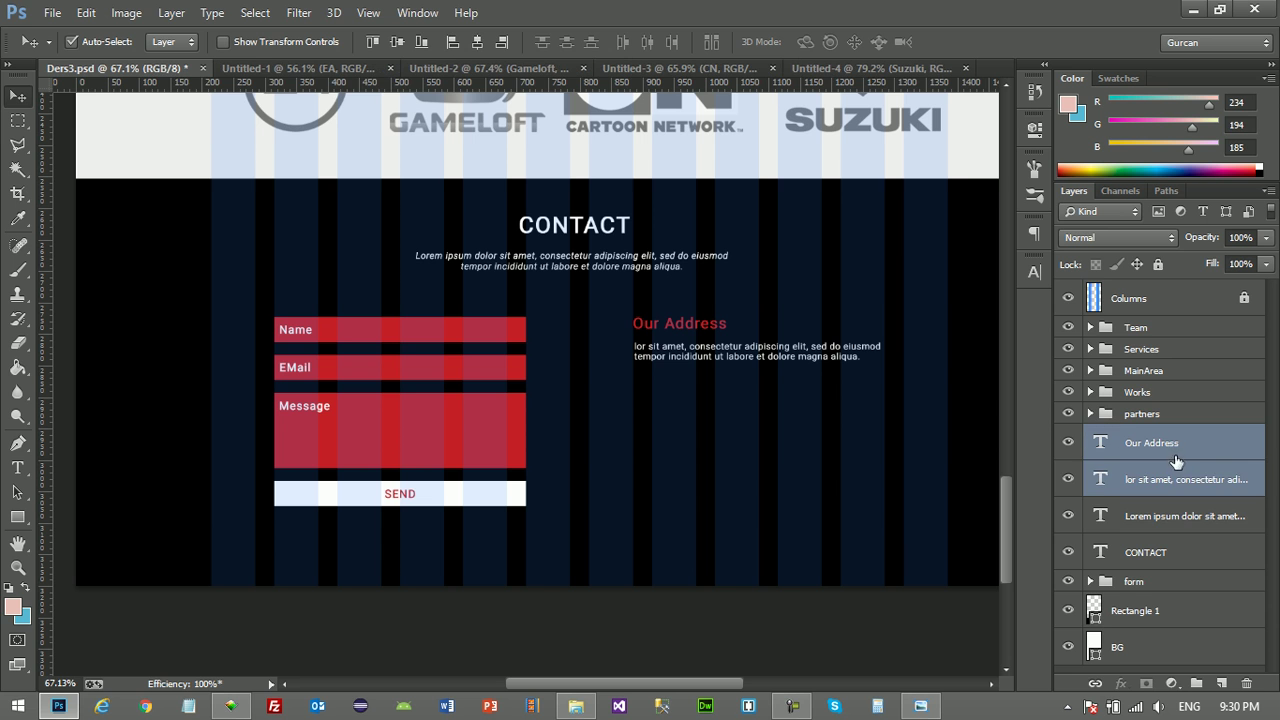
{"action": "left_click_drag", "start_coordinate": [1175, 445], "coordinate": [1165, 595]}
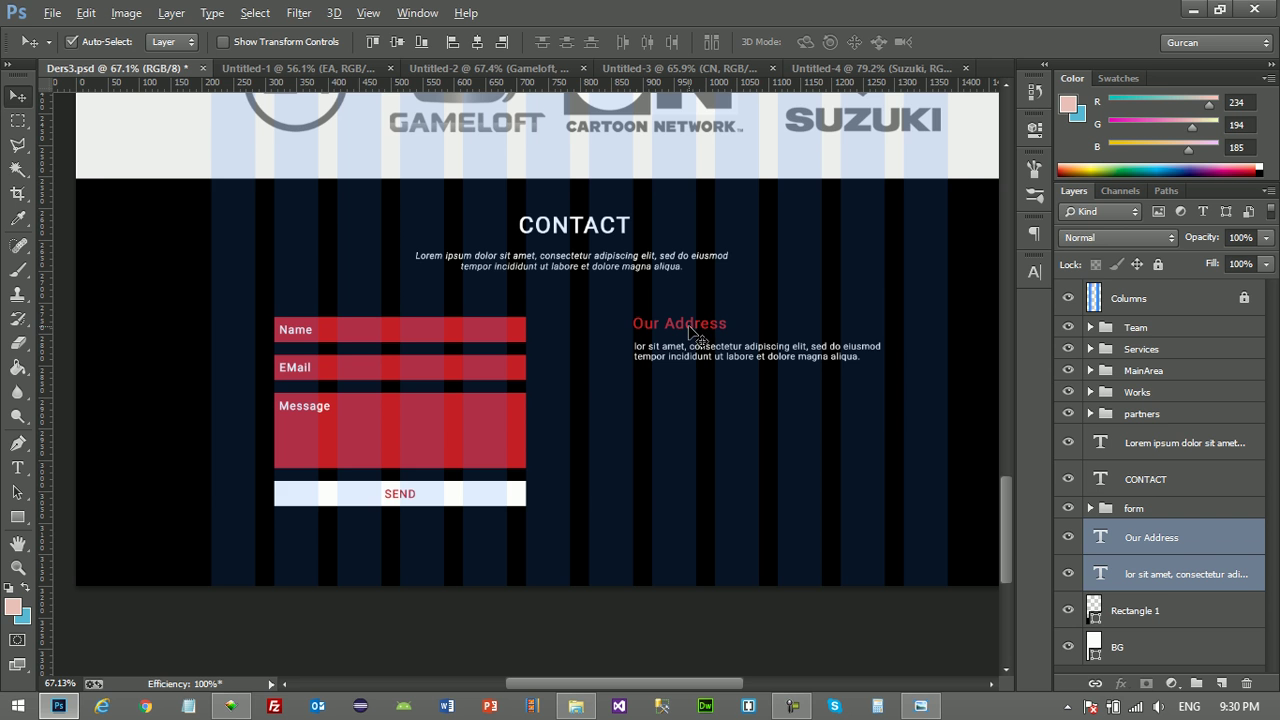
Delete an accidental duplicate of the columns and reselect Our Address with its paragraph.
{"action": "left_click_drag", "start_coordinate": [690, 330], "coordinate": [690, 380]}
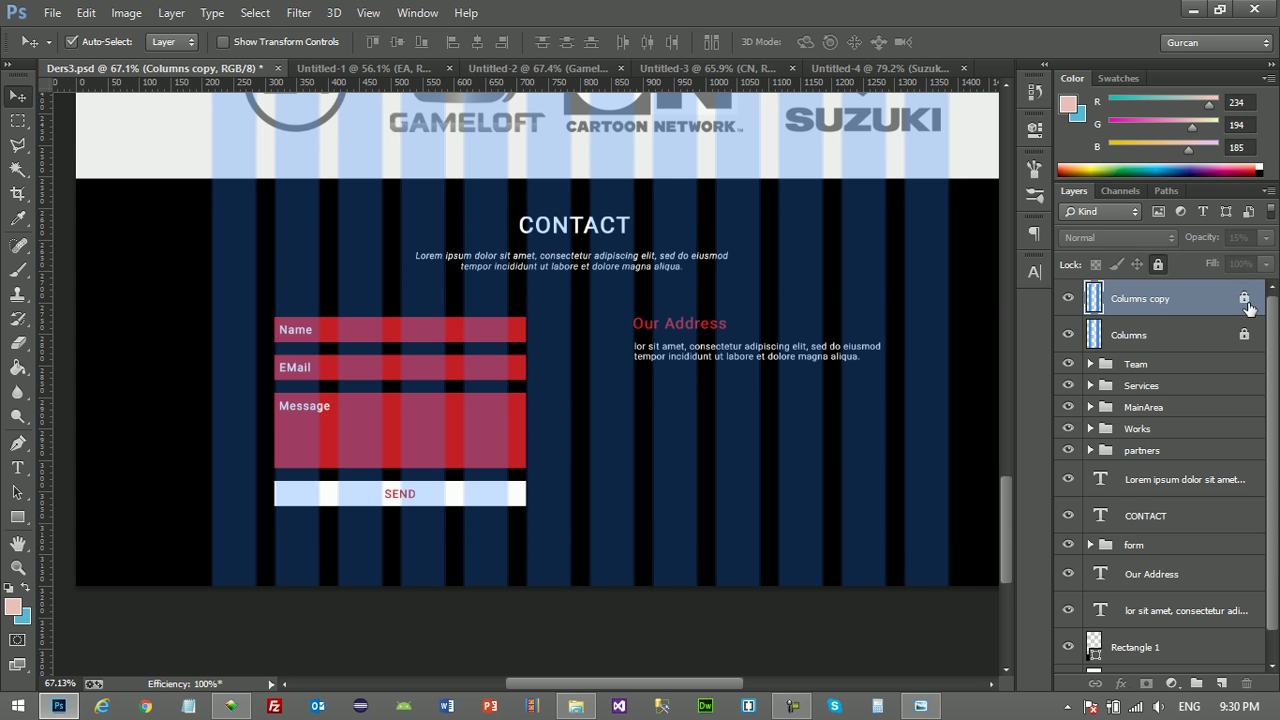
{"action": "key", "text": "Delete"}
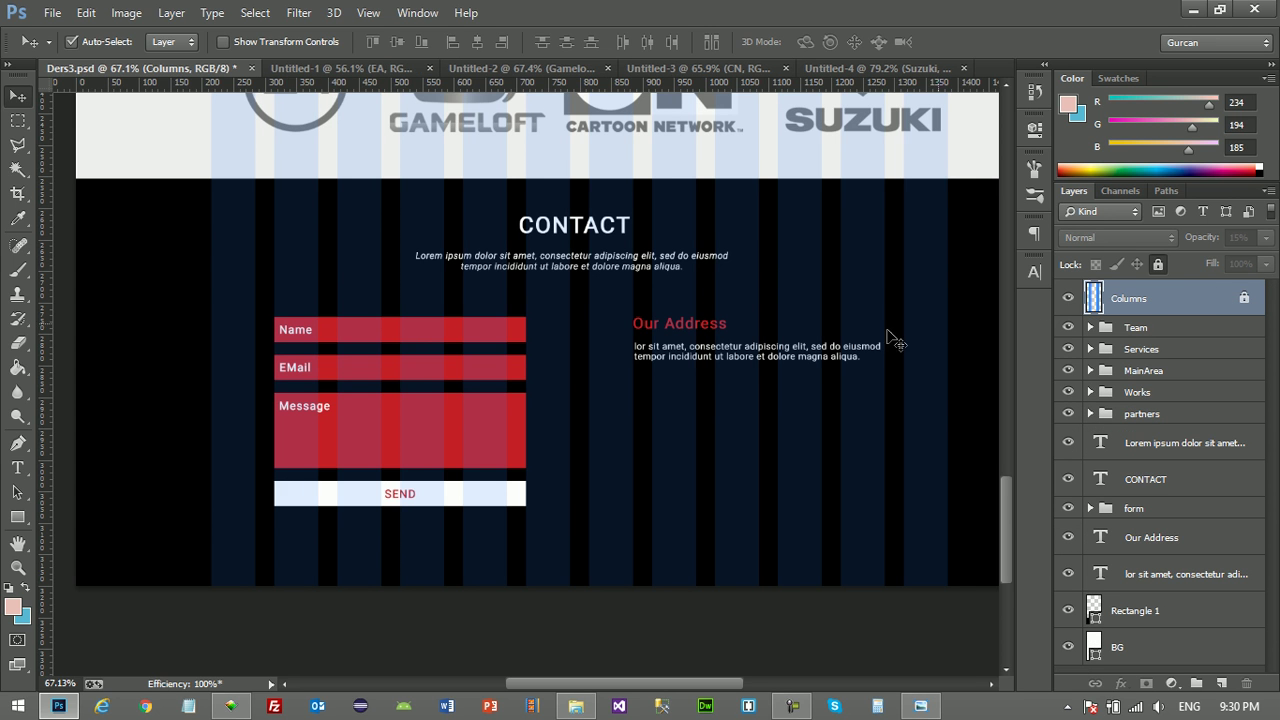
{"action": "left_click", "coordinate": [703, 323]}
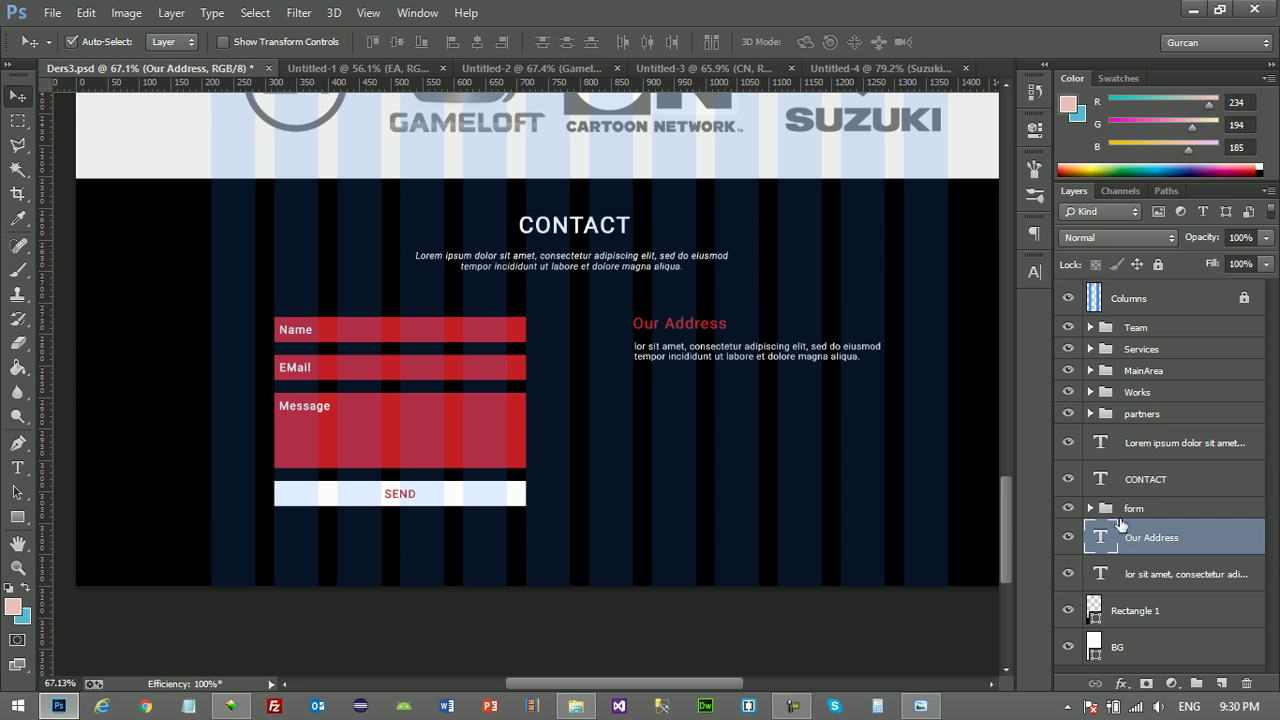
{"action": "left_click", "coordinate": [1150, 572], "text": "shift"}
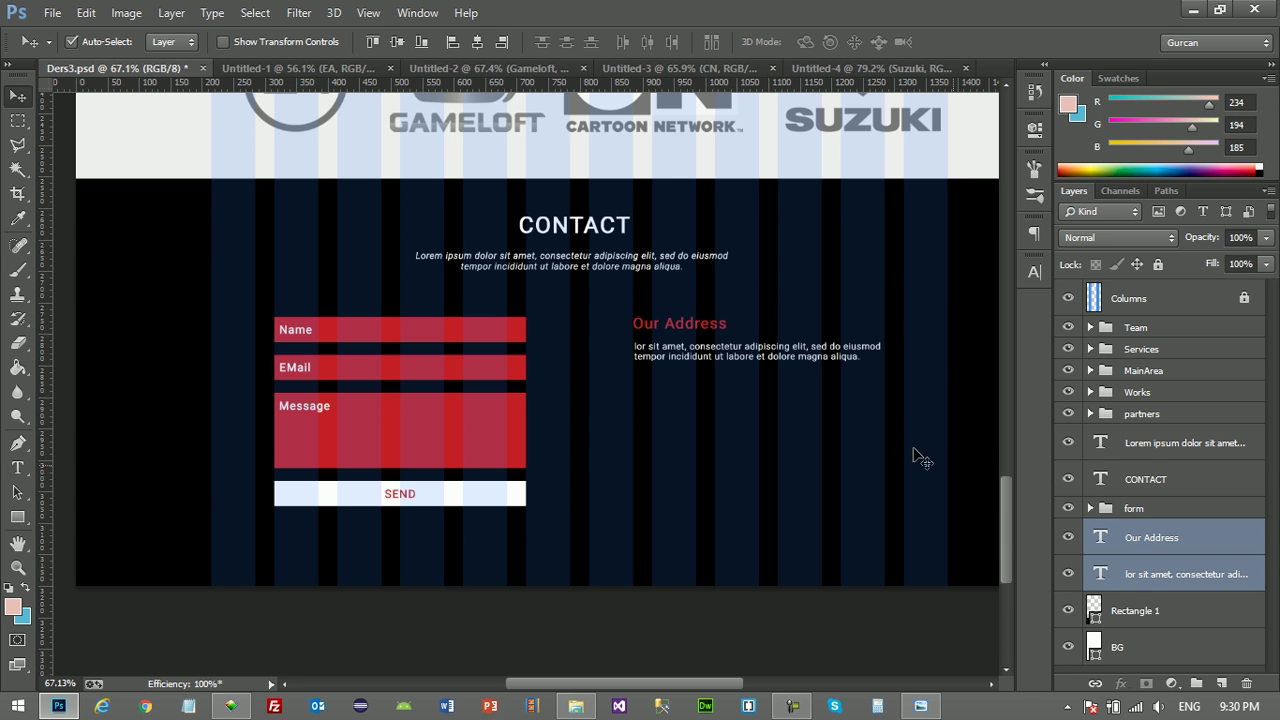
Duplicate the address block downward and retype the copied heading as Call Us.
{"action": "left_click_drag", "start_coordinate": [707, 364], "coordinate": [705, 414]}
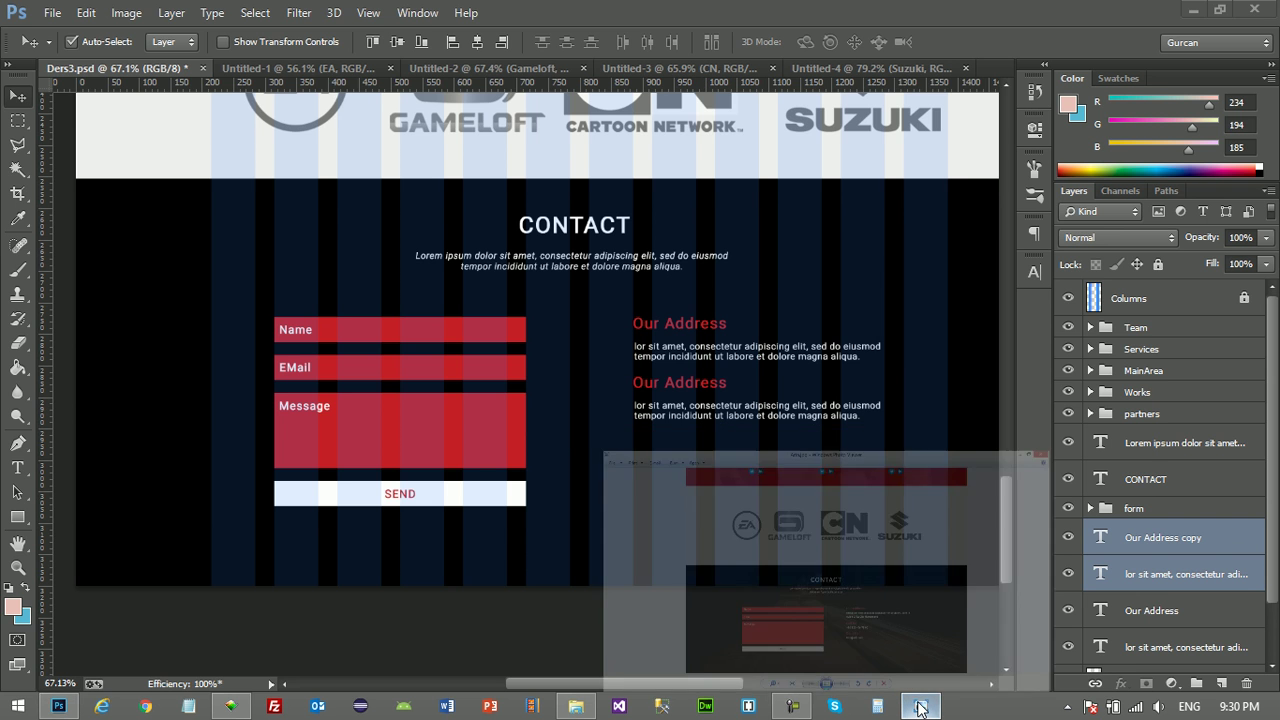
{"action": "left_click", "coordinate": [920, 708]}
{"action": "left_click", "coordinate": [920, 708]}
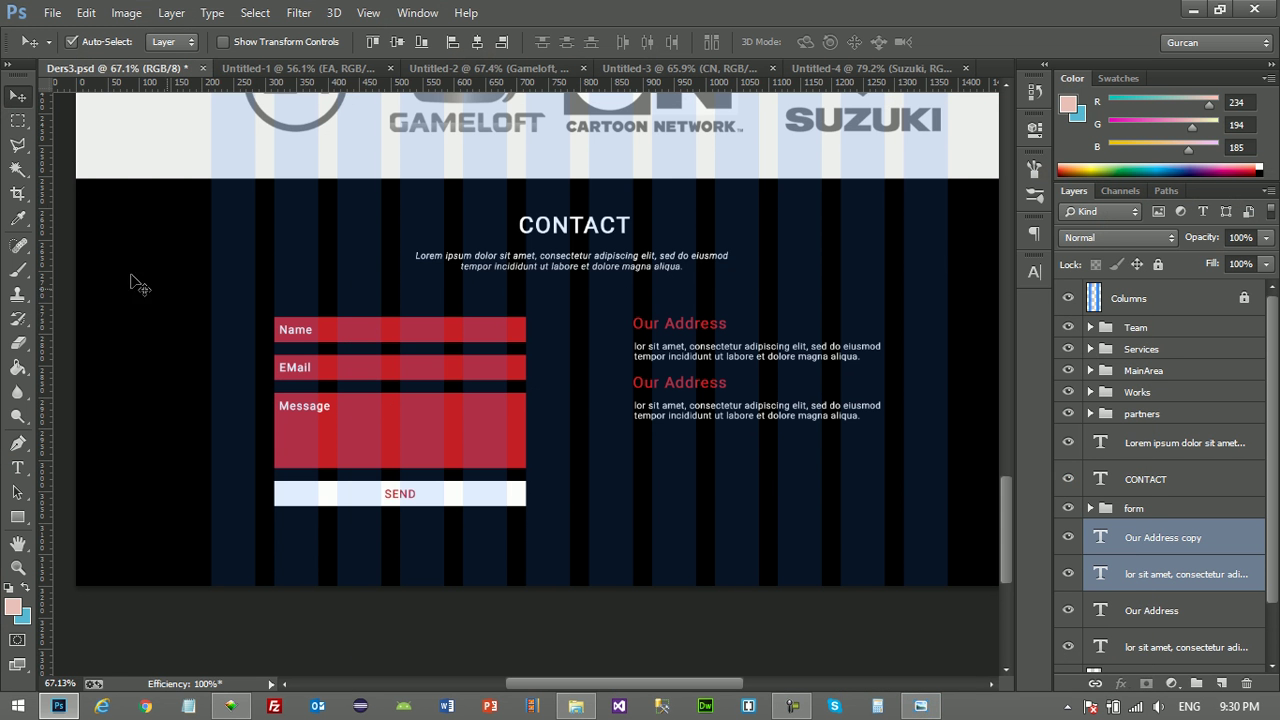
{"action": "left_click", "coordinate": [20, 469]}
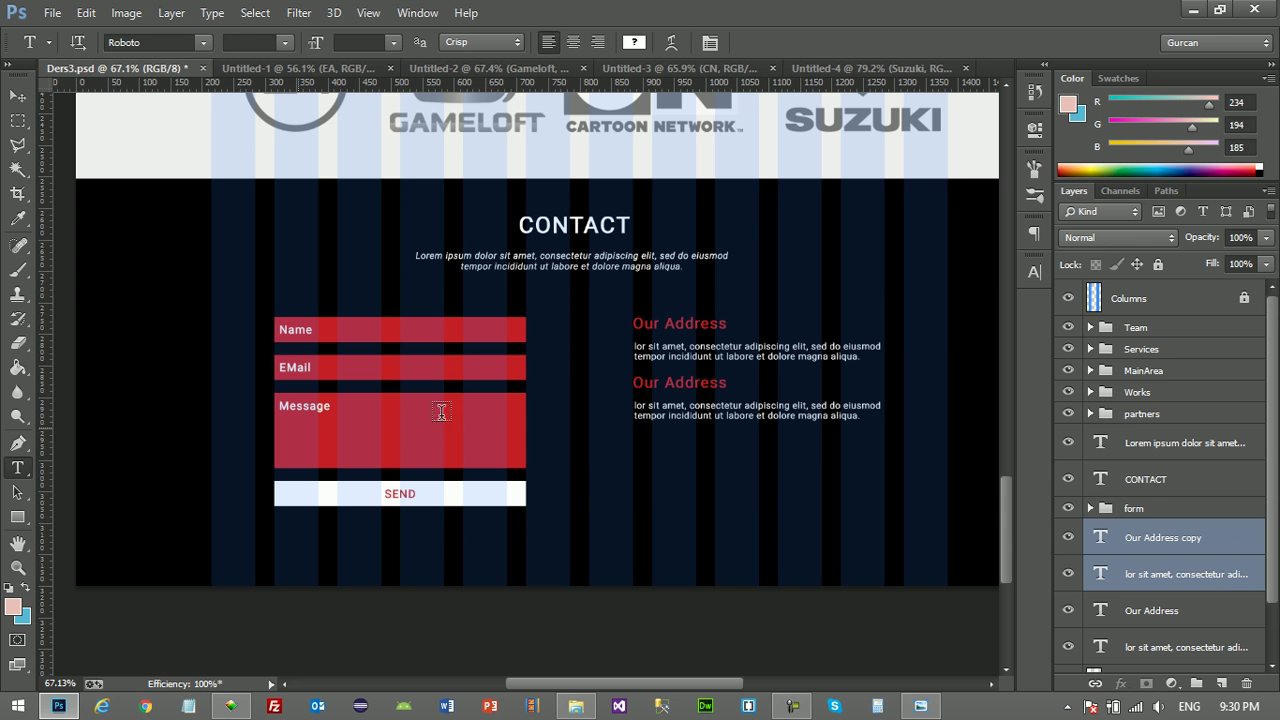
{"action": "left_click", "coordinate": [714, 383]}
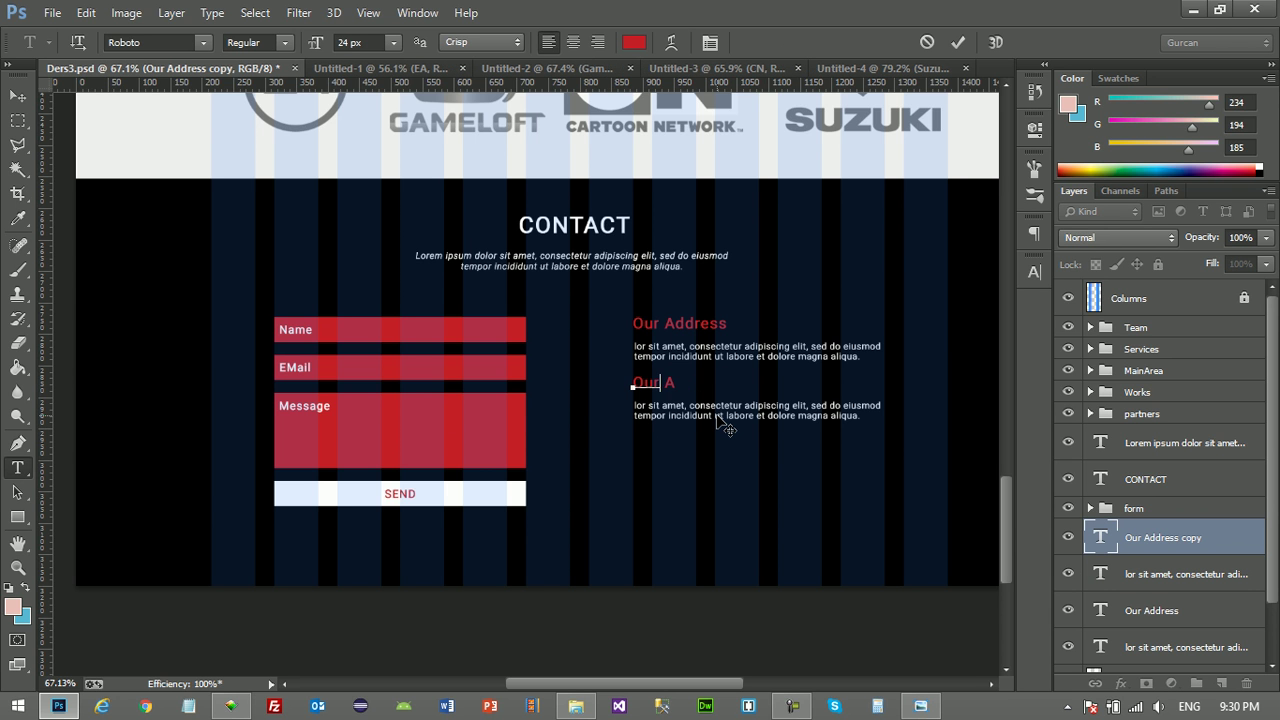
{"action": "type", "text": "Call"}
{"action": "type", "text": " U"}
{"action": "left_click", "coordinate": [17, 95]}
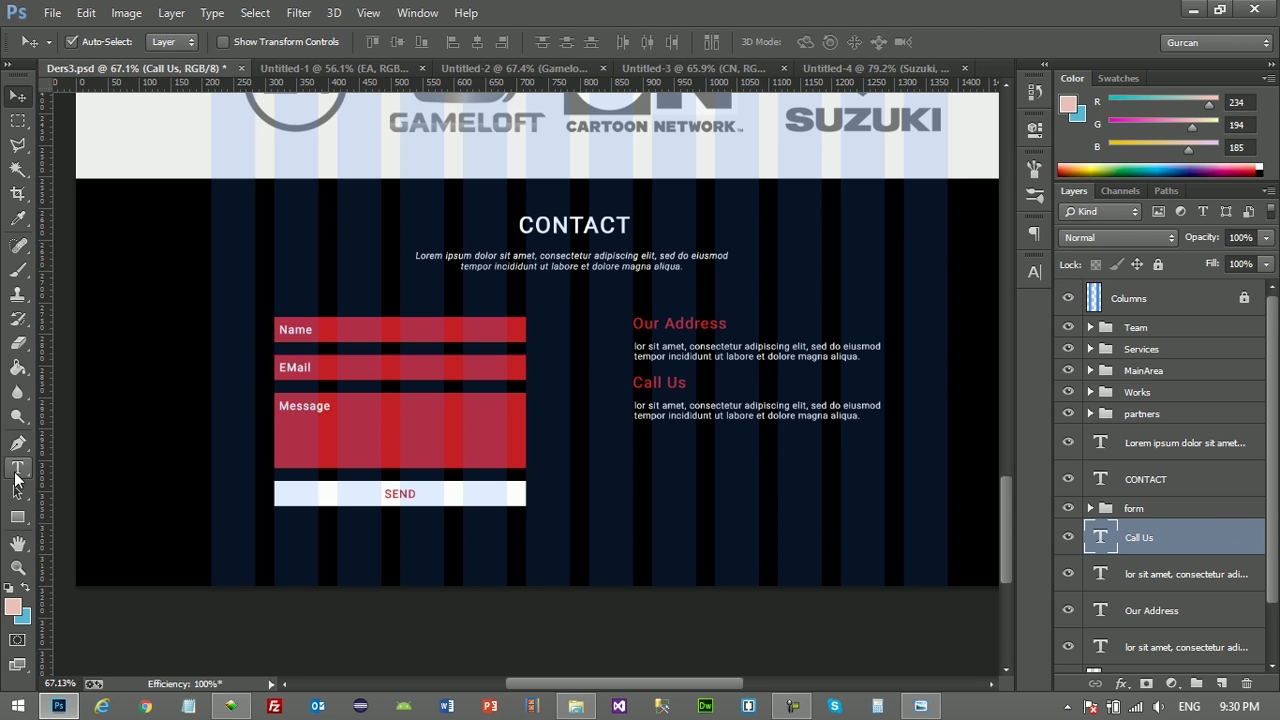
Replace the copied paragraph under Call Us with a phone number.
{"action": "left_click", "coordinate": [17, 468]}
{"action": "left_click", "coordinate": [757, 414]}
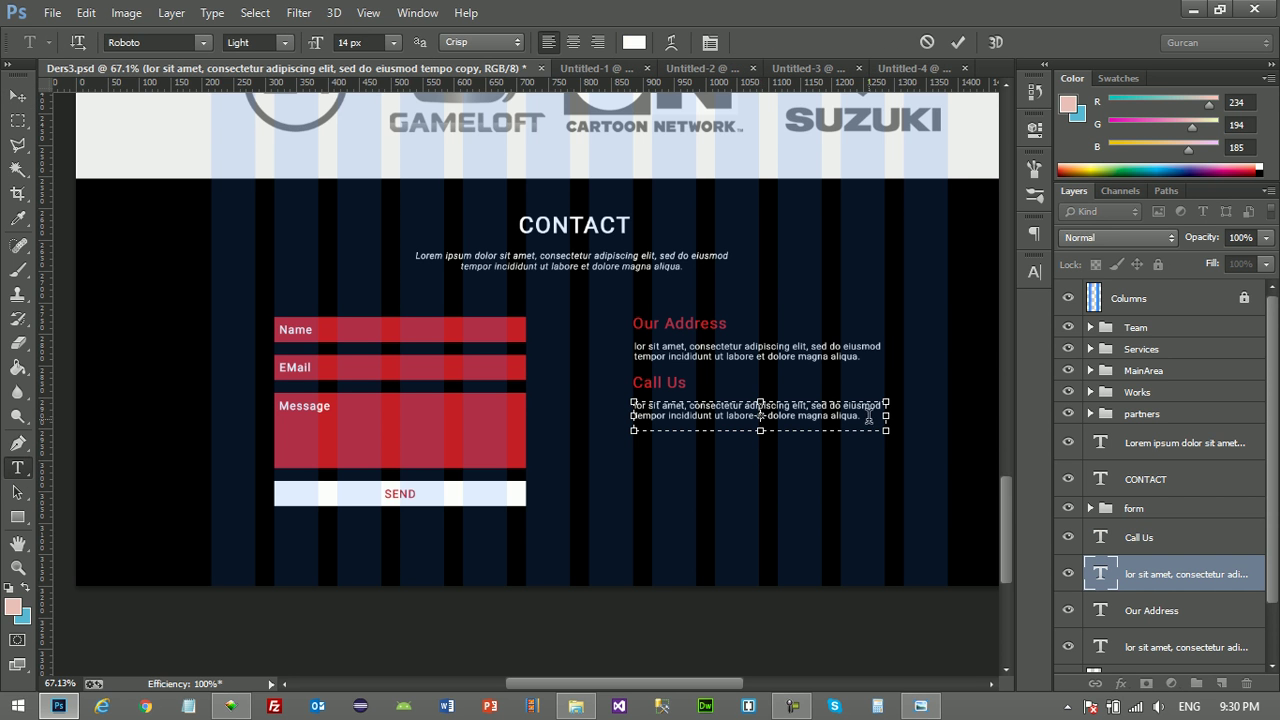
{"action": "left_click_drag", "start_coordinate": [869, 415], "coordinate": [619, 403]}
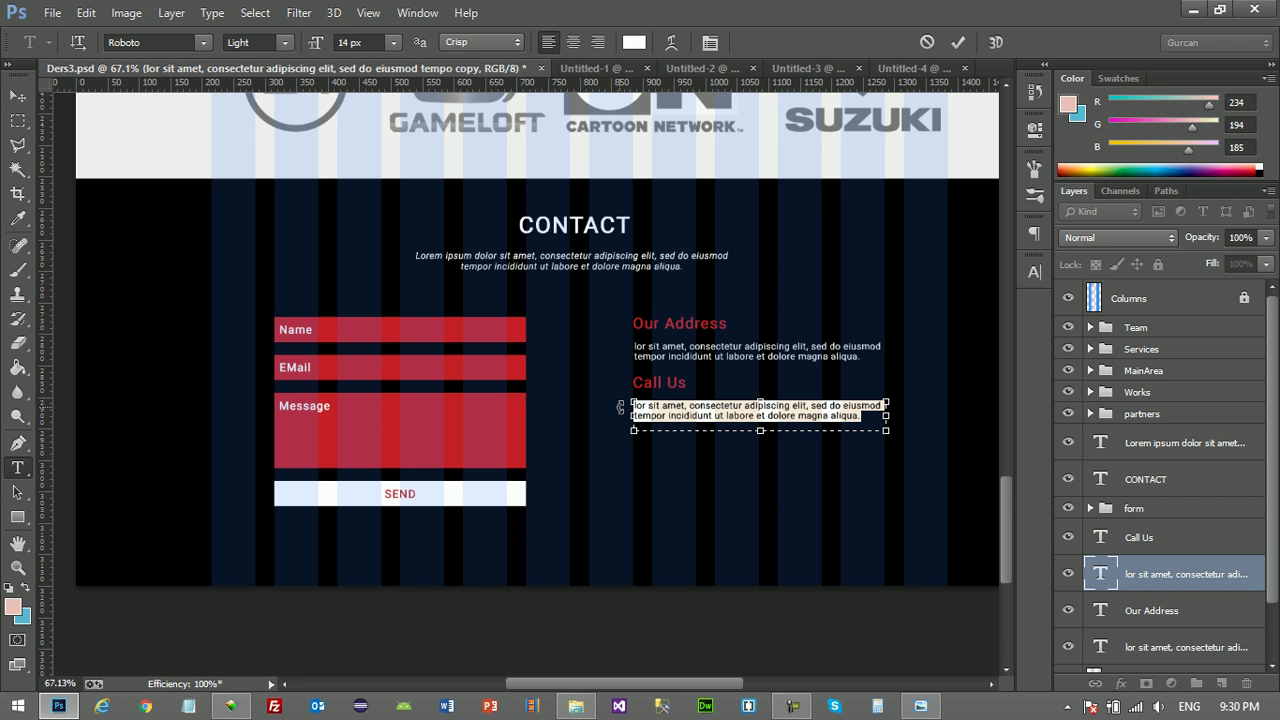
{"action": "key", "text": "BackSpace"}
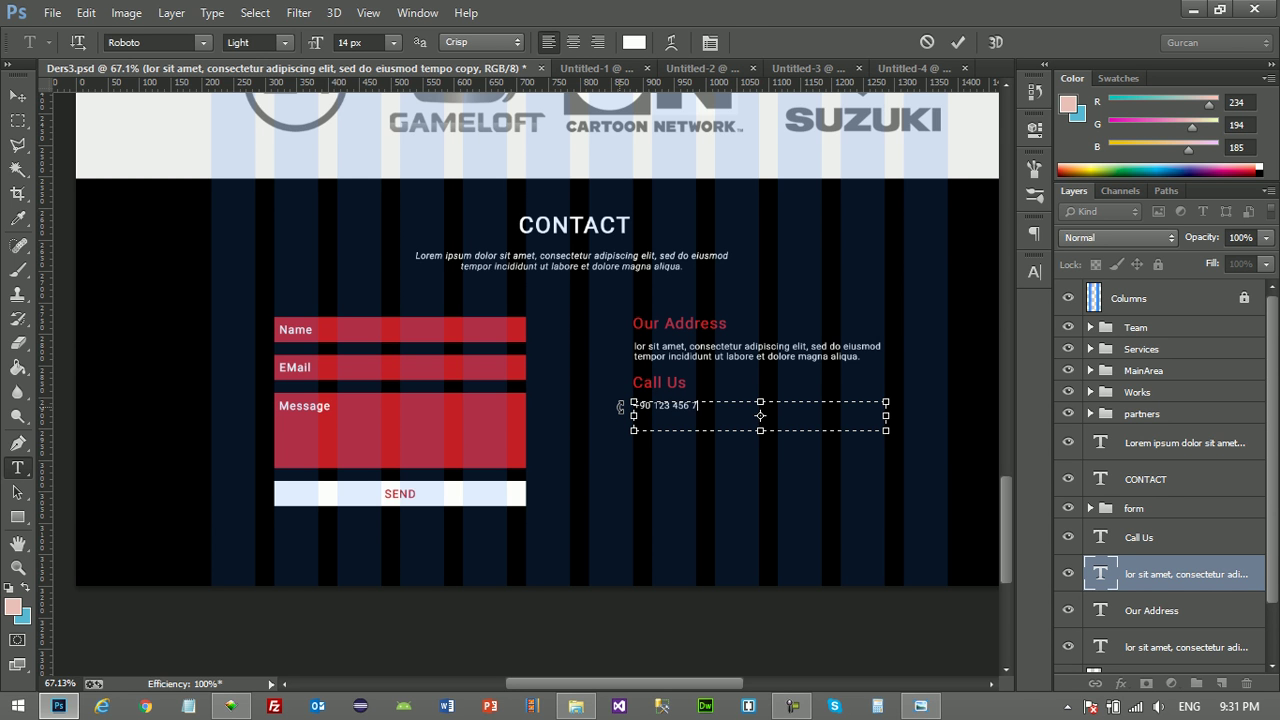
{"action": "type", "text": "+90 123 456 78 90"}
{"action": "left_click", "coordinate": [17, 95]}
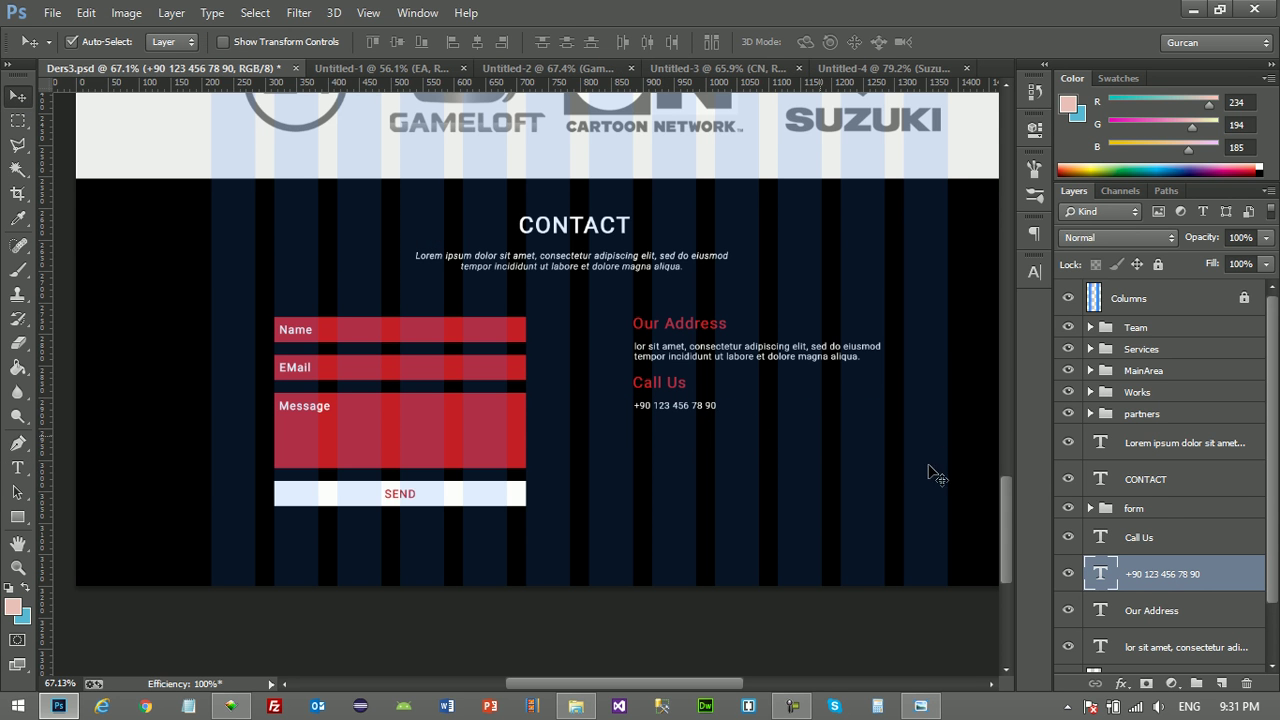
Delete an accidental duplicate of the columns and select Call Us with the phone line.
{"action": "left_click", "coordinate": [1165, 542], "text": "ctrl"}
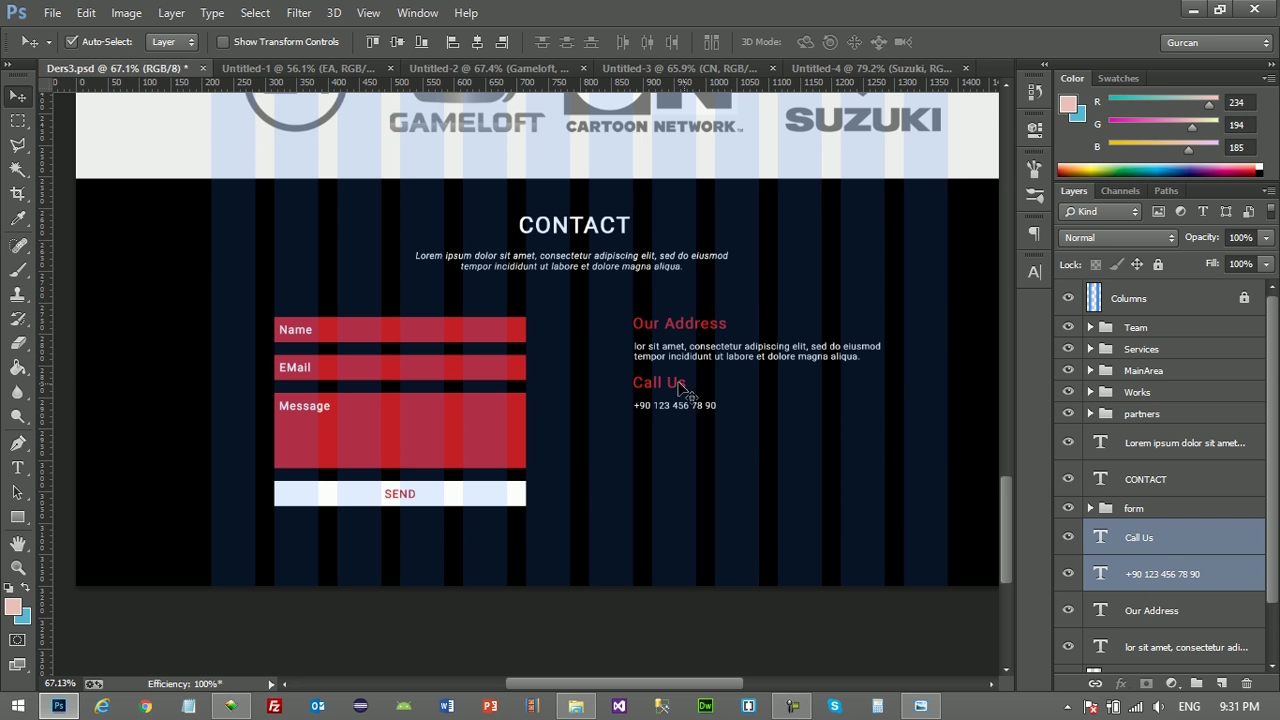
{"action": "left_click_drag", "start_coordinate": [666, 388], "coordinate": [677, 423]}
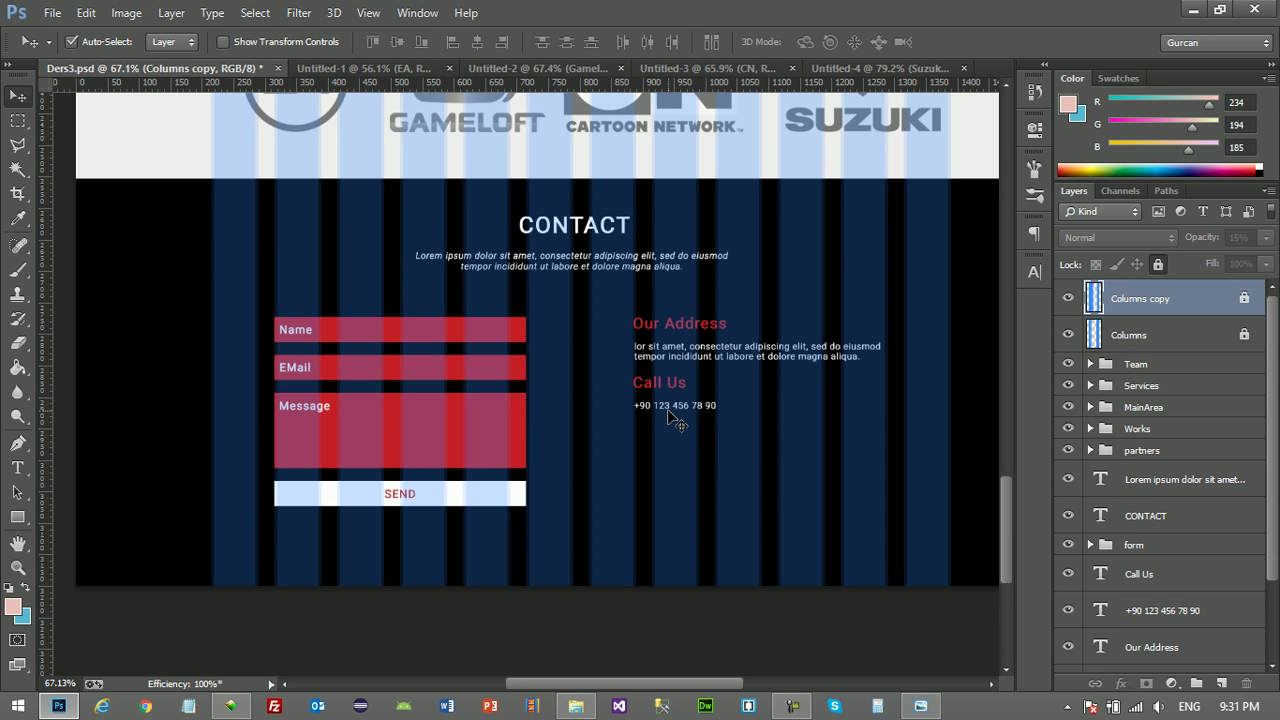
{"action": "key", "text": "Delete"}
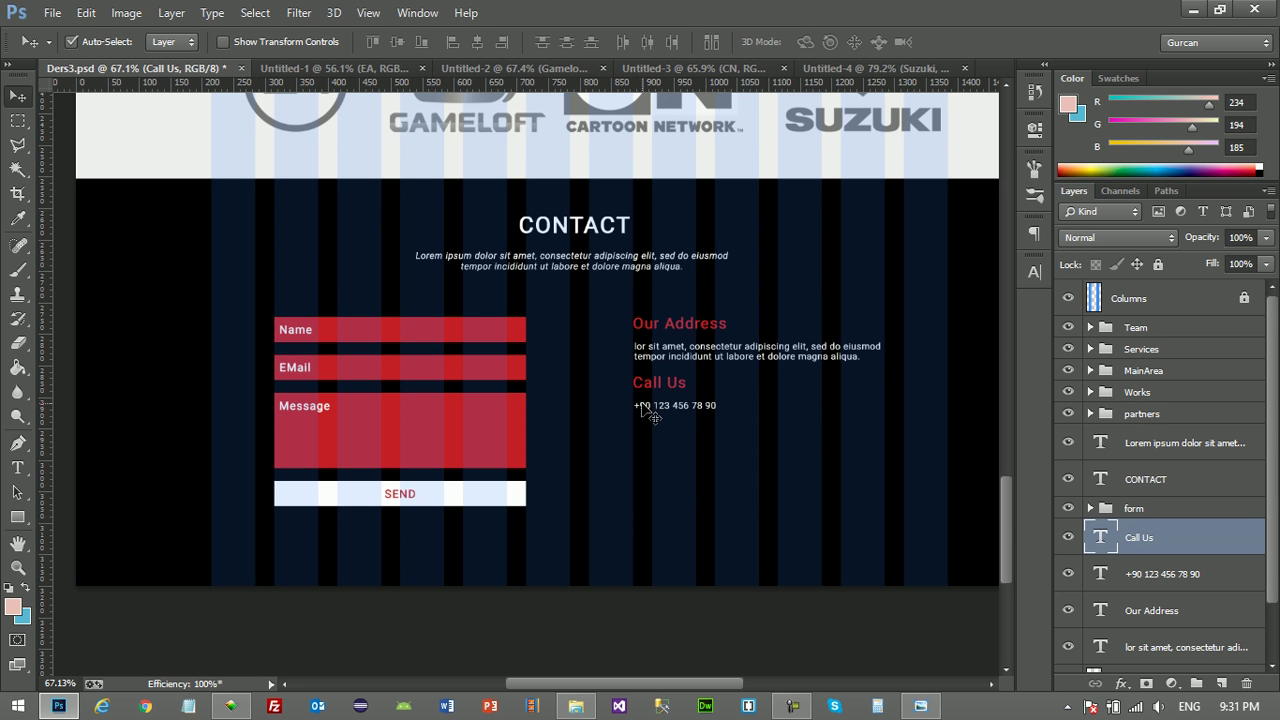
{"action": "left_click", "coordinate": [1165, 574], "text": "shift"}
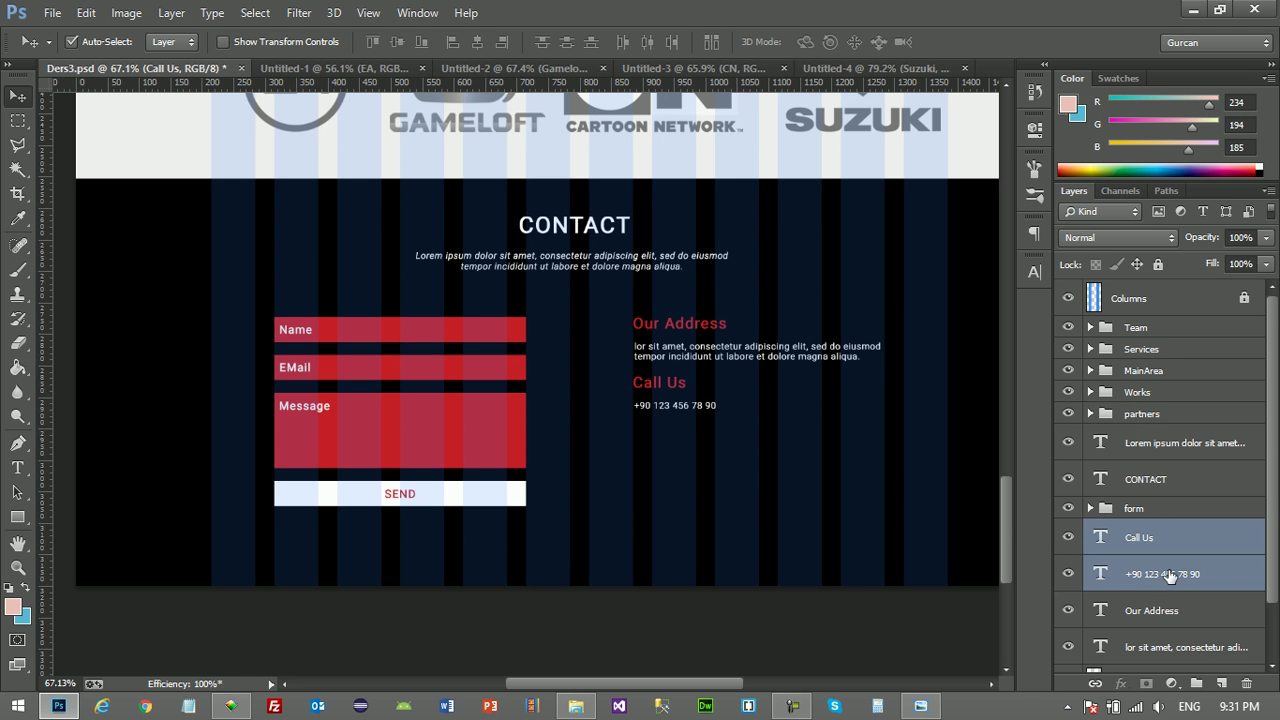
Duplicate the Call Us block downward and retype the copied heading as Our Email.
{"action": "left_click_drag", "start_coordinate": [645, 387], "coordinate": [645, 437]}
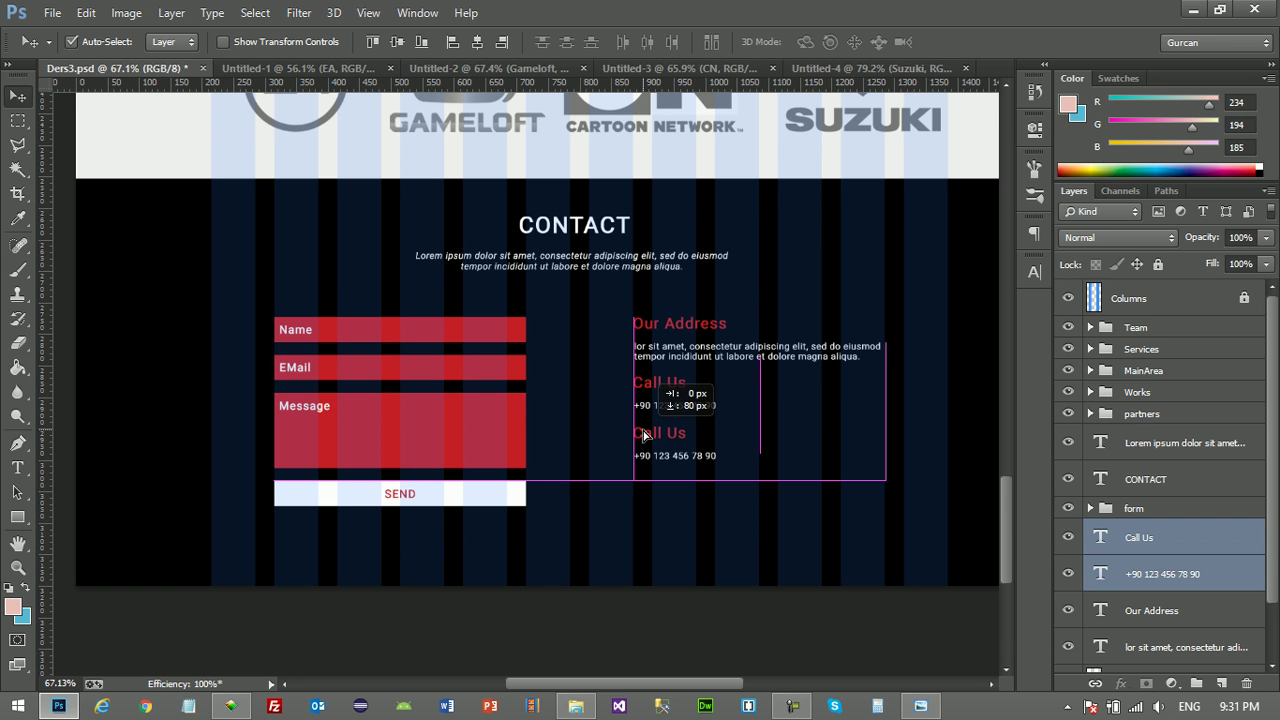
{"action": "left_click", "coordinate": [920, 706]}
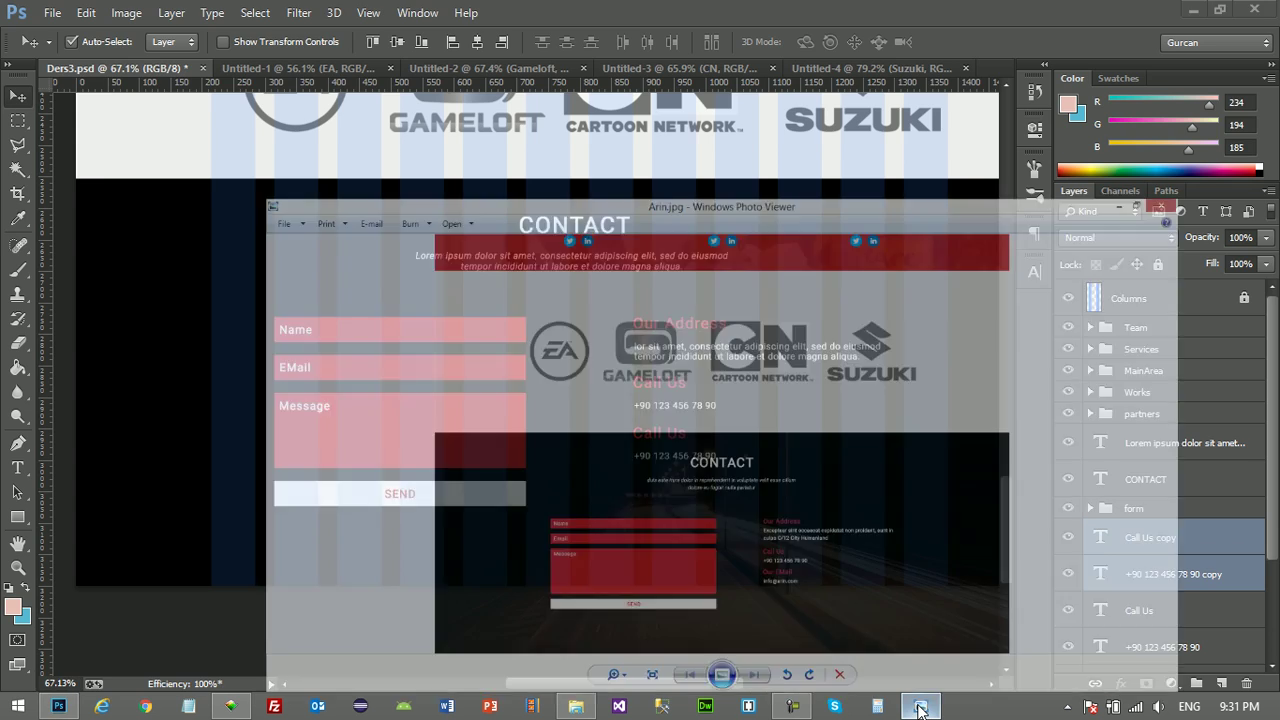
{"action": "left_click", "coordinate": [920, 706]}
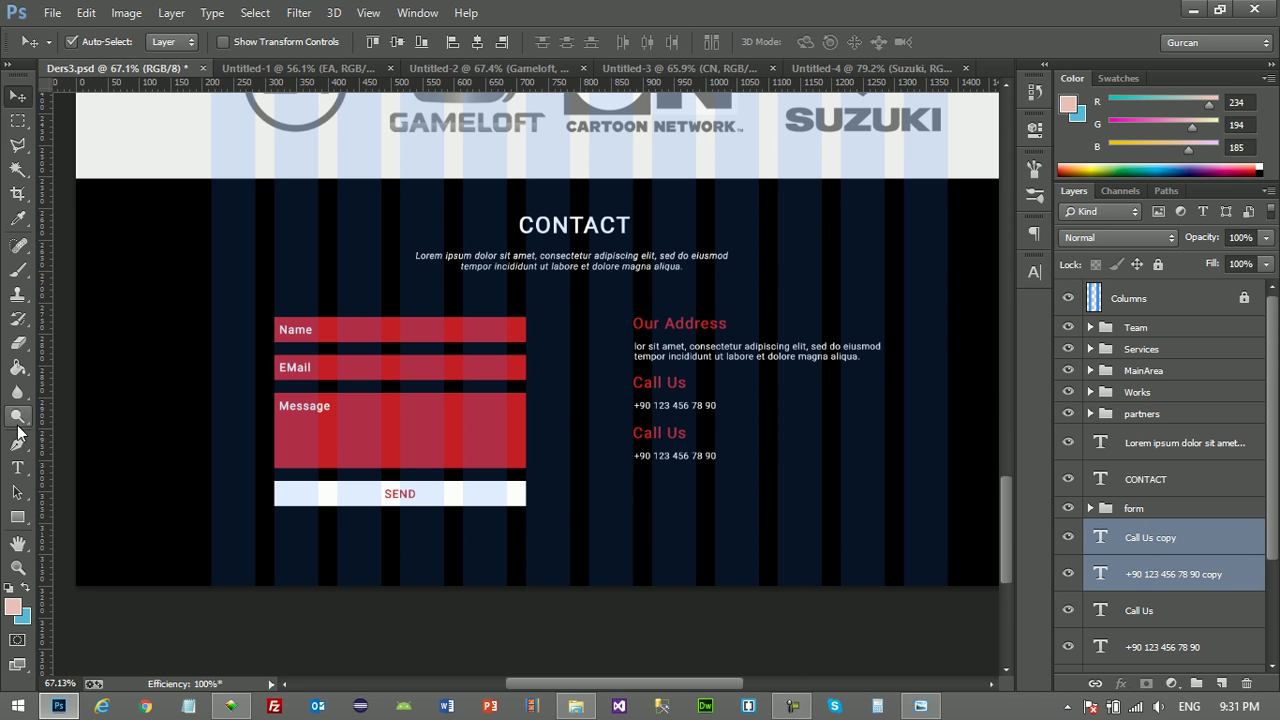
{"action": "left_click", "coordinate": [17, 467]}
{"action": "left_click", "coordinate": [661, 433]}
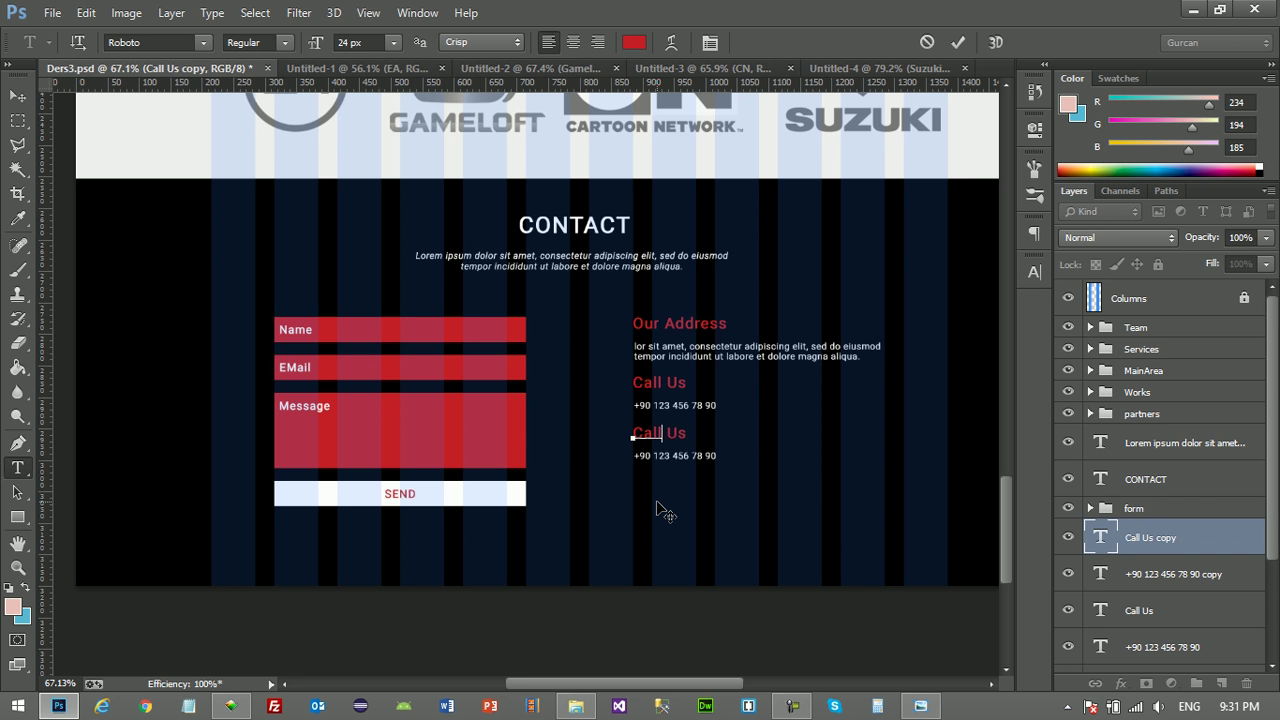
{"action": "key", "text": "Delete"}
{"action": "key", "text": "Delete"}
{"action": "key", "text": "Delete"}
{"action": "type", "text": "Our Em"}
{"action": "left_click", "coordinate": [17, 95]}
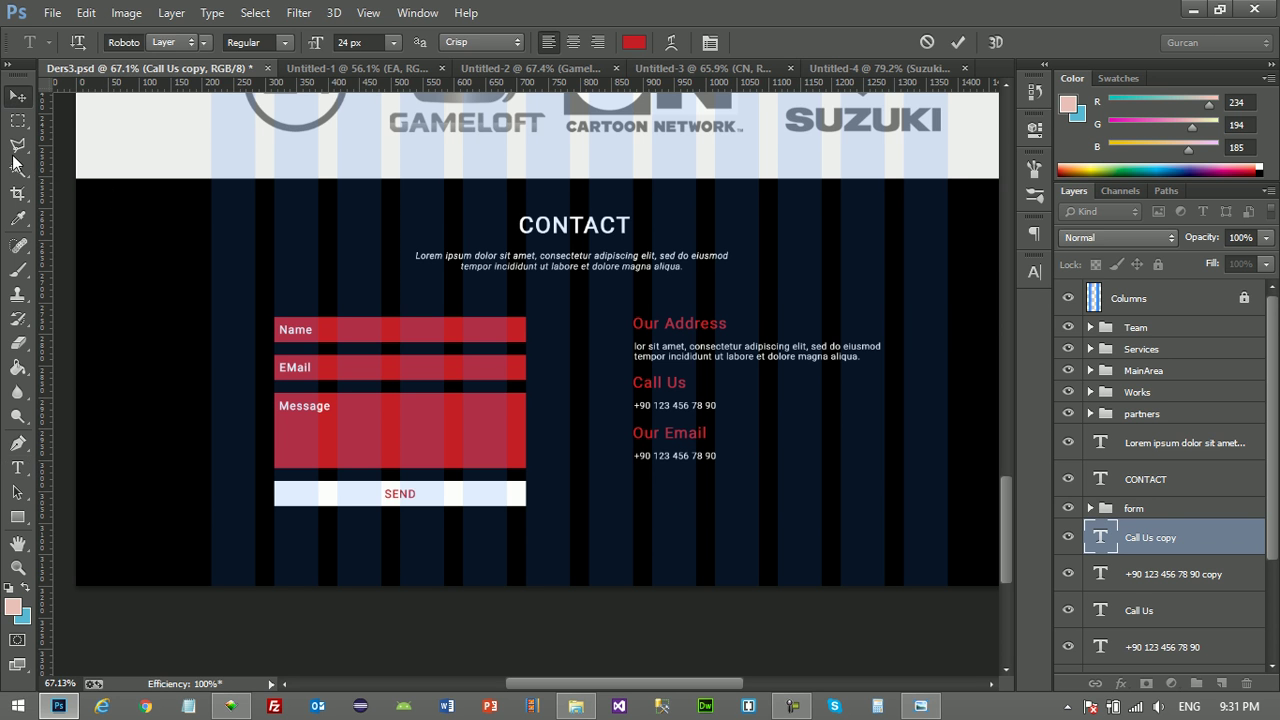
Remove a stray empty text layer and replace the copied phone line with a contact e-mail address.
{"action": "left_click", "coordinate": [18, 468]}
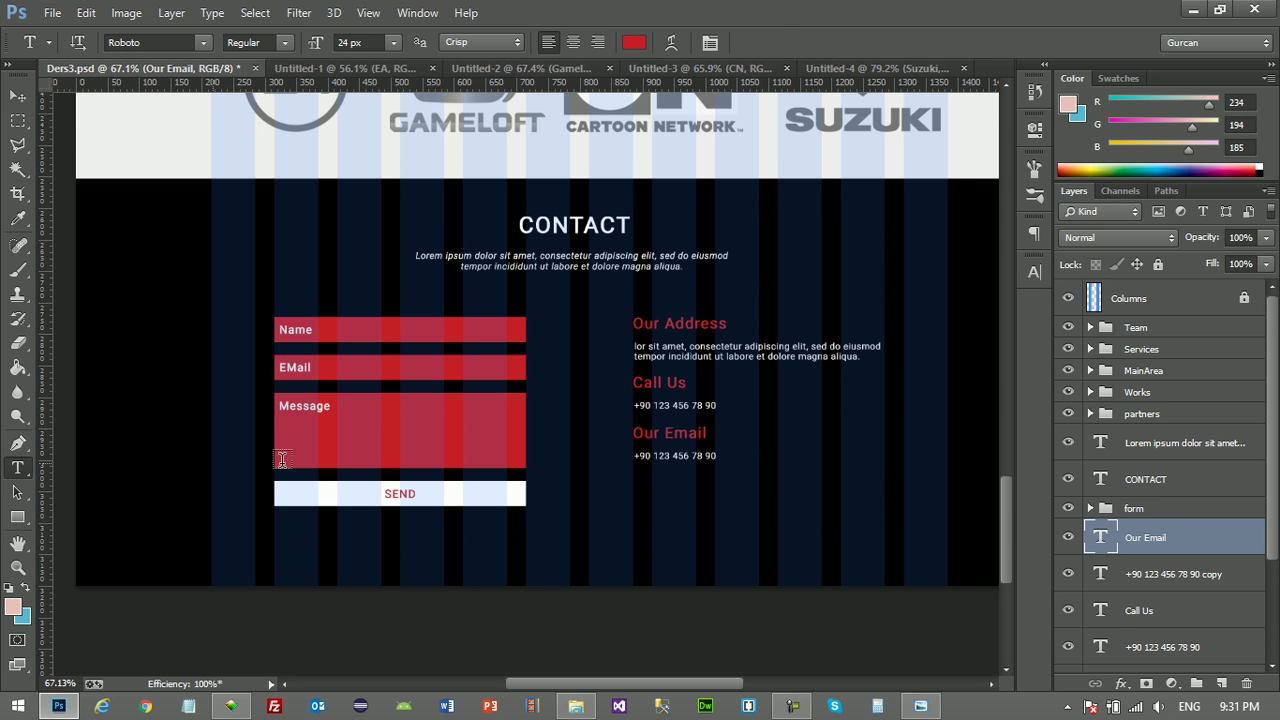
{"action": "left_click", "coordinate": [679, 457]}
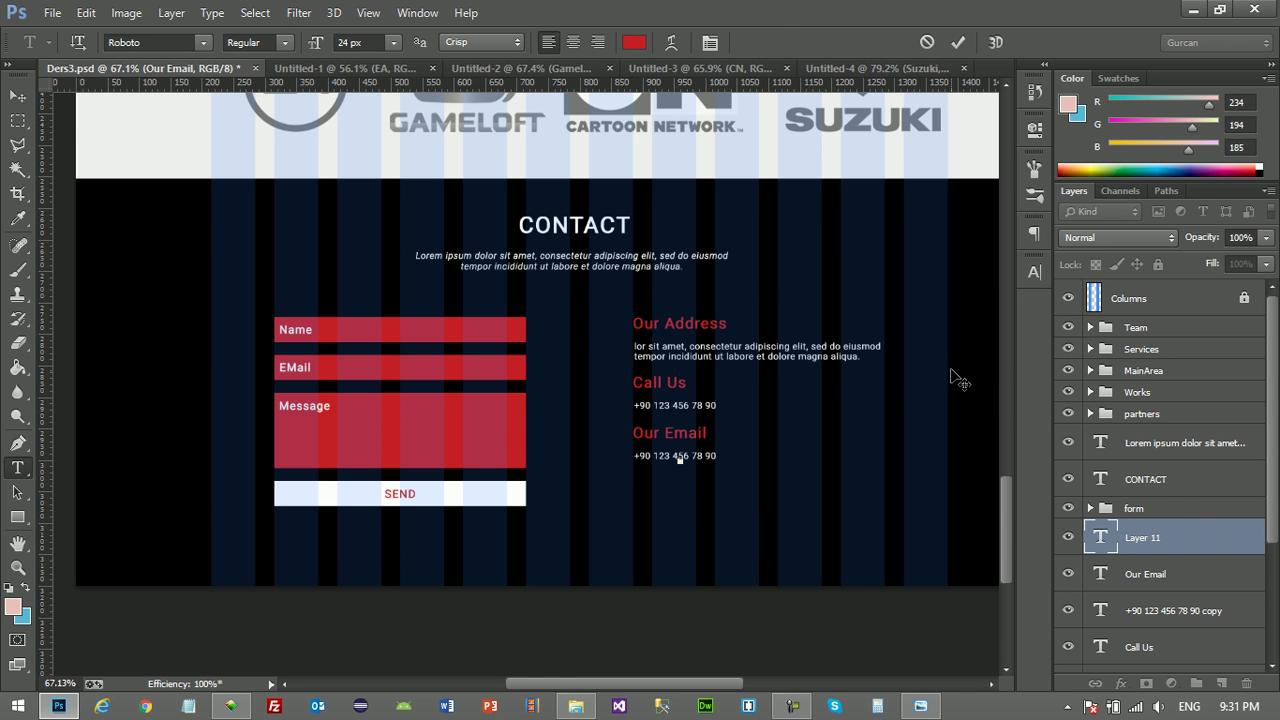
{"action": "left_click", "coordinate": [18, 96]}
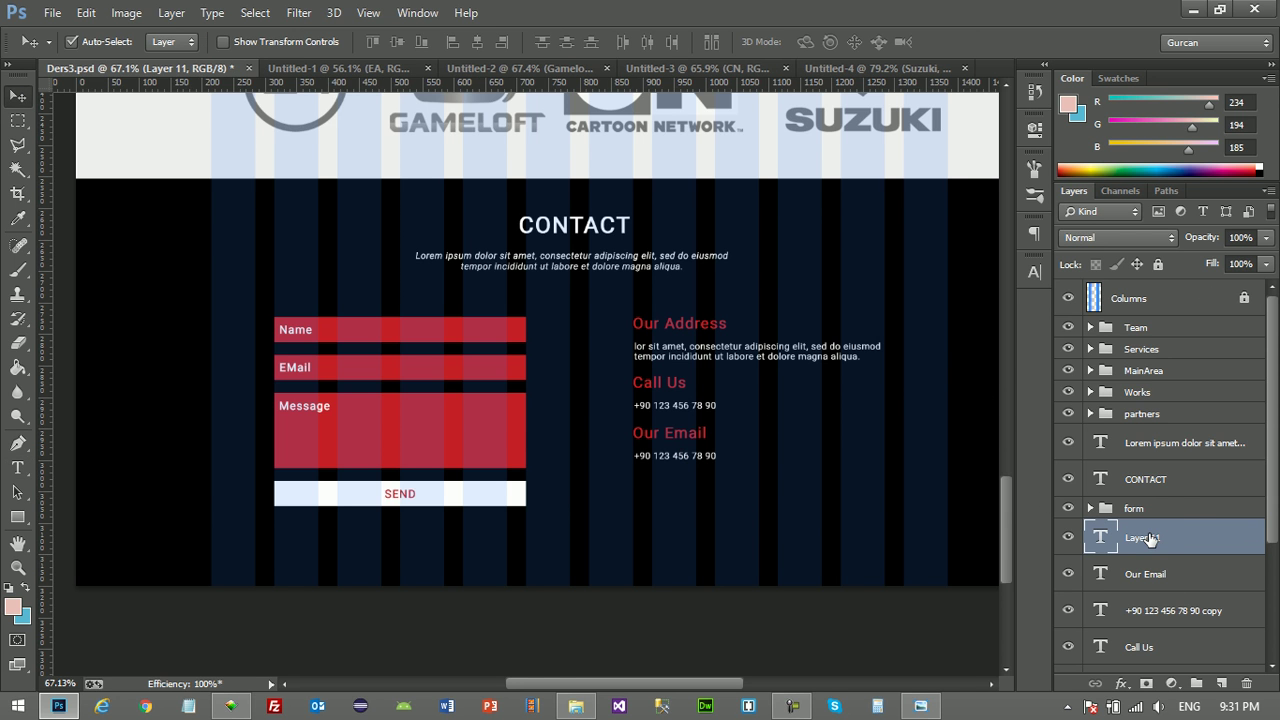
{"action": "key", "text": "Delete"}
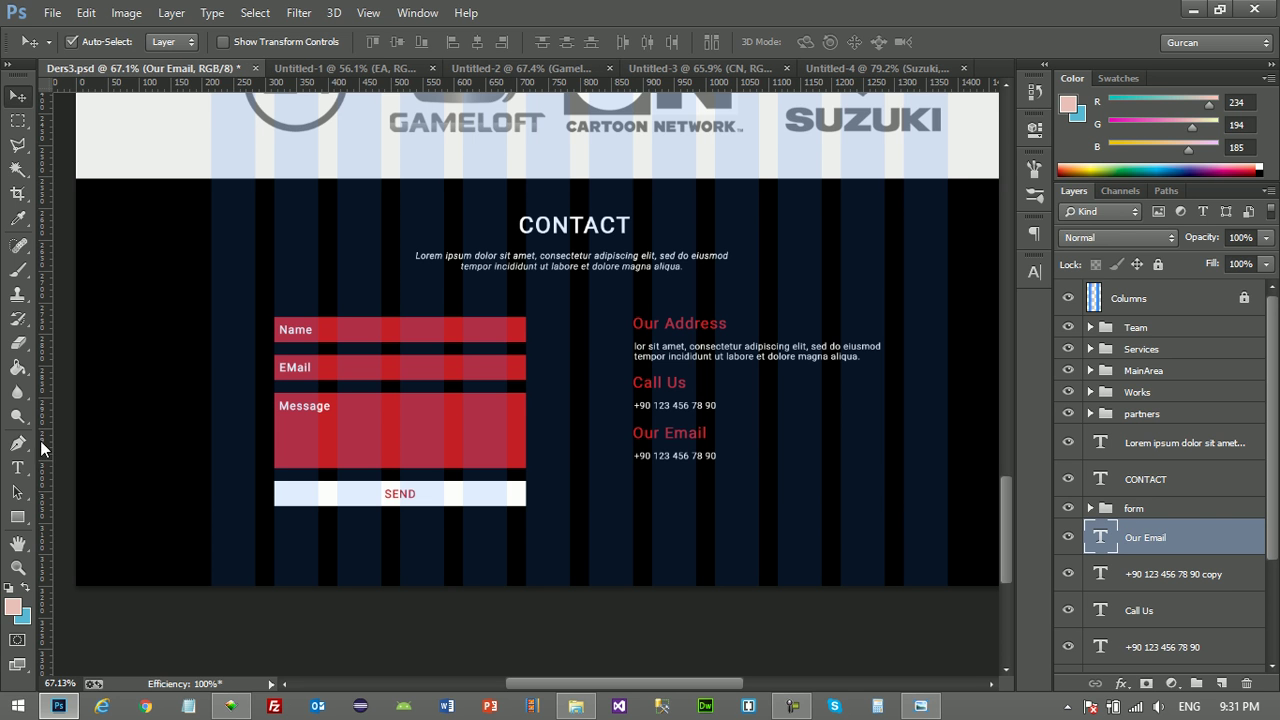
{"action": "left_click", "coordinate": [20, 468]}
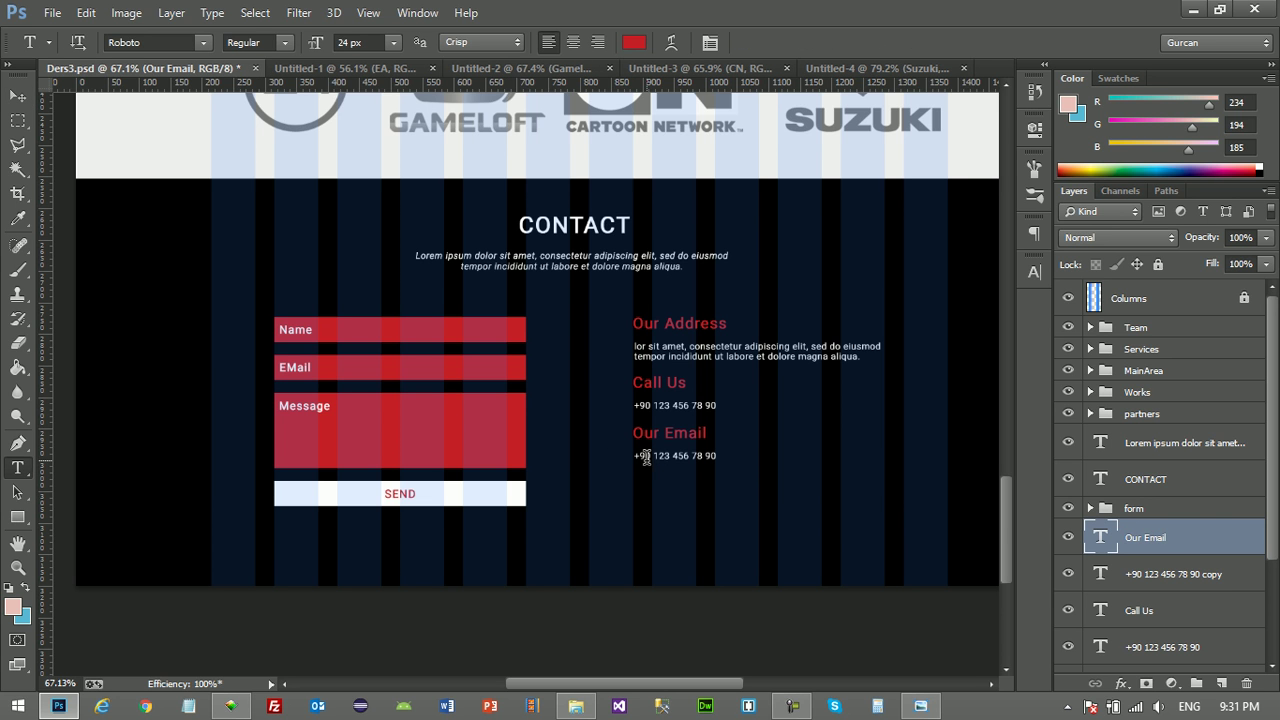
{"action": "left_click", "coordinate": [645, 457]}
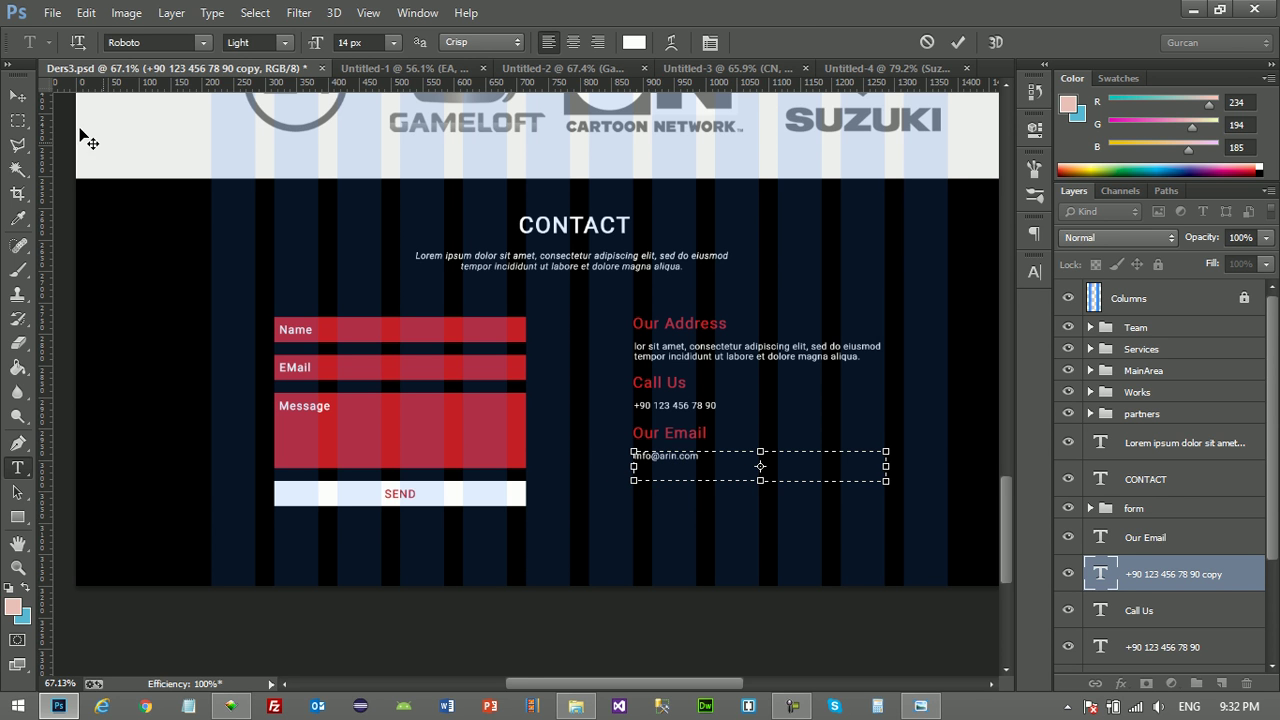
{"action": "left_click", "coordinate": [17, 95]}
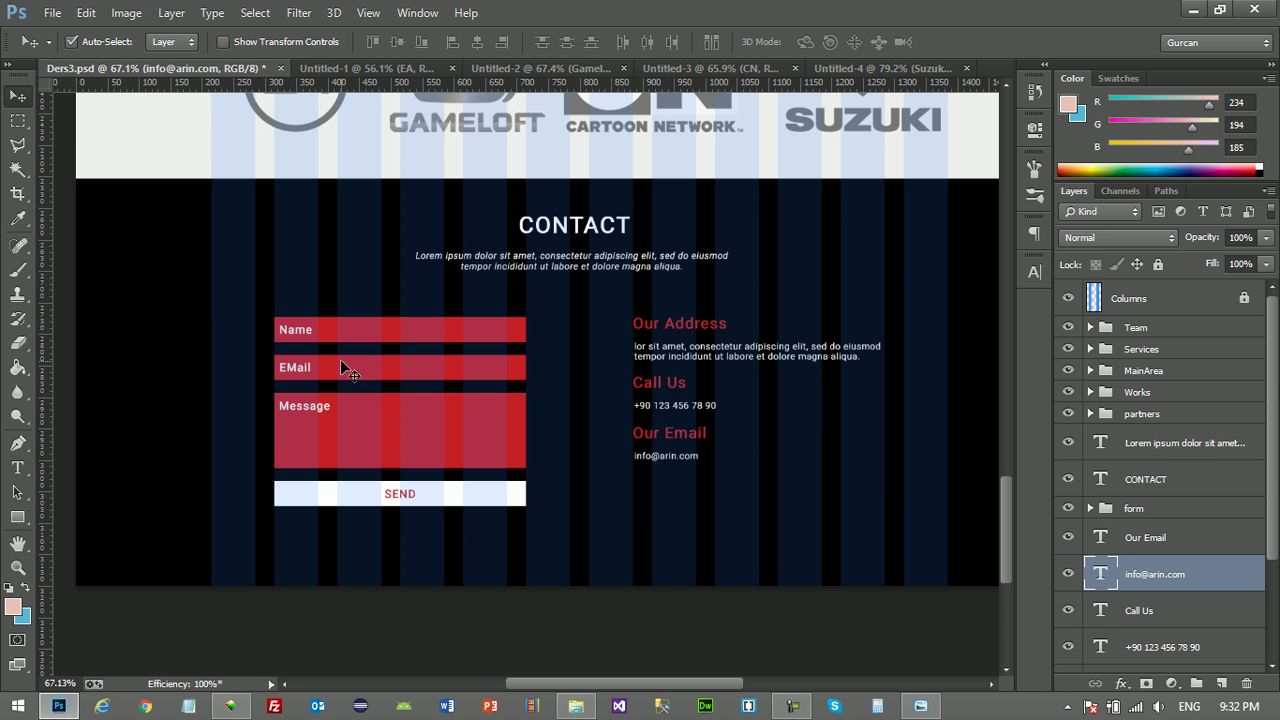
{"action": "scroll", "coordinate": [348, 364], "scroll_direction": "down", "scroll_amount": 2}
{"action": "scroll", "coordinate": [348, 364], "scroll_direction": "down", "scroll_amount": 2}
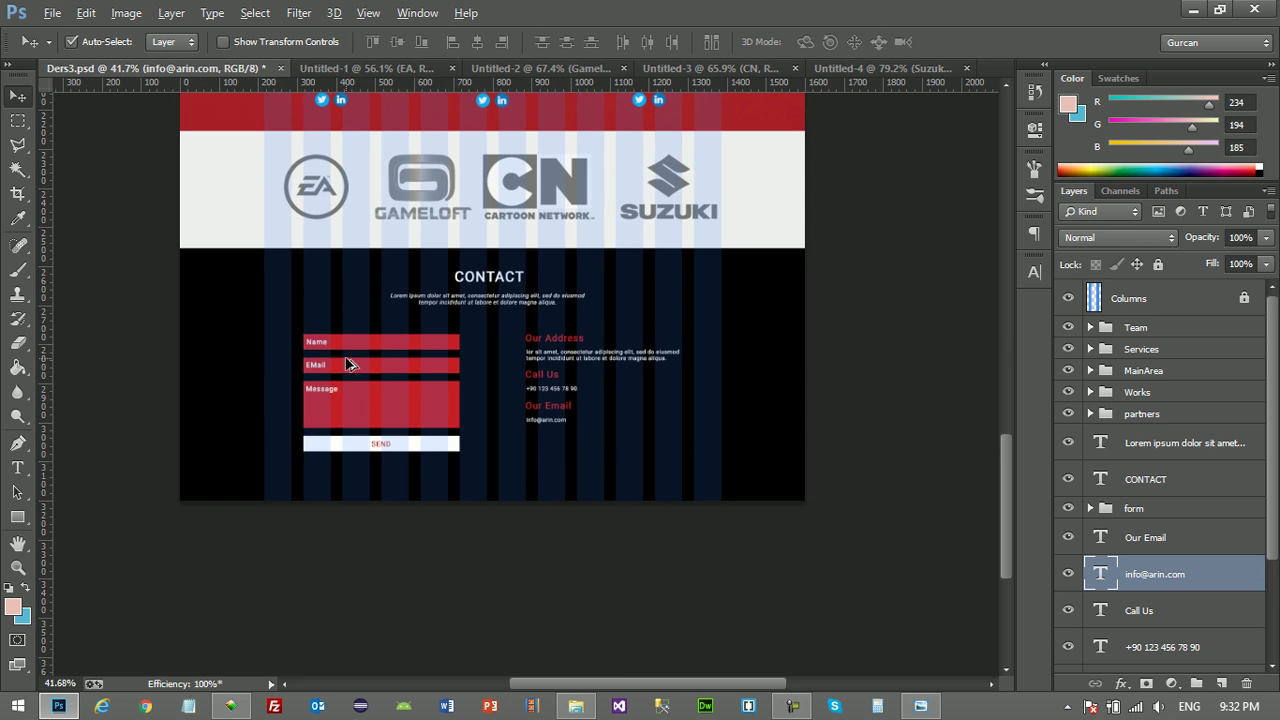
{"action": "scroll", "coordinate": [617, 683], "scroll_direction": "left", "scroll_amount": 3}
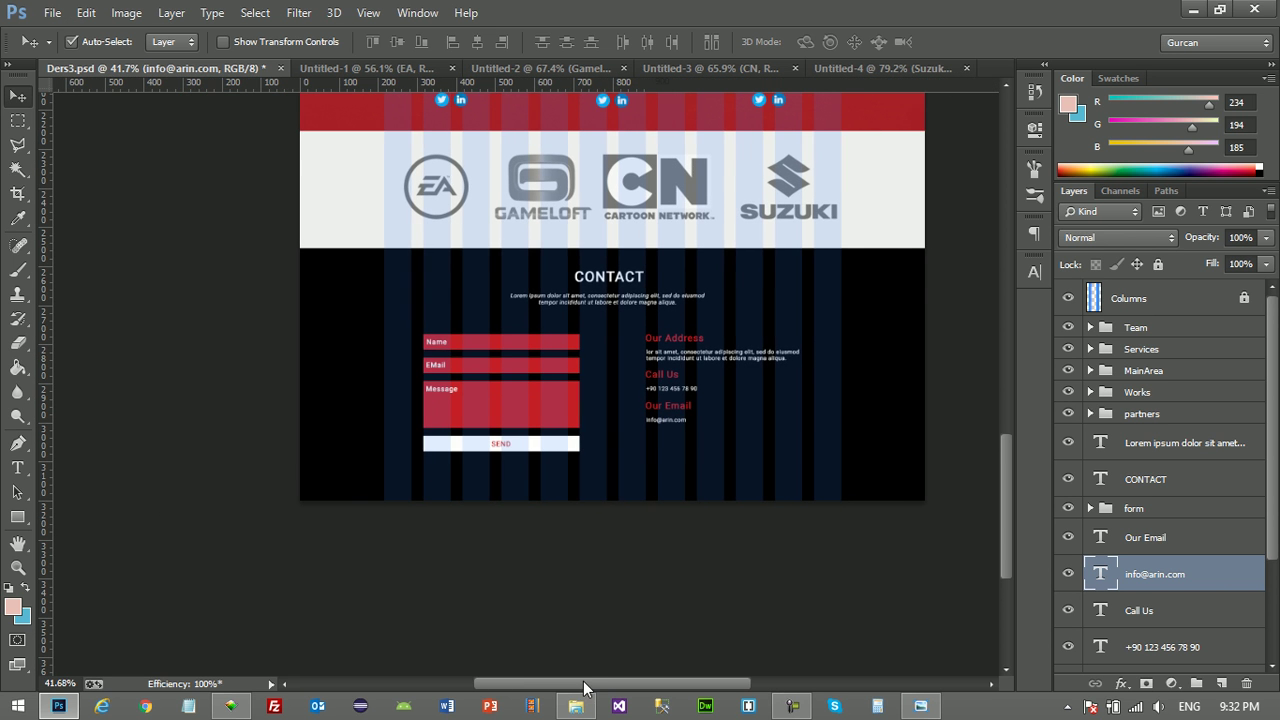
{"action": "scroll", "coordinate": [675, 563], "scroll_direction": "down", "scroll_amount": 1}
{"action": "scroll", "coordinate": [675, 563], "scroll_direction": "down", "scroll_amount": 2}
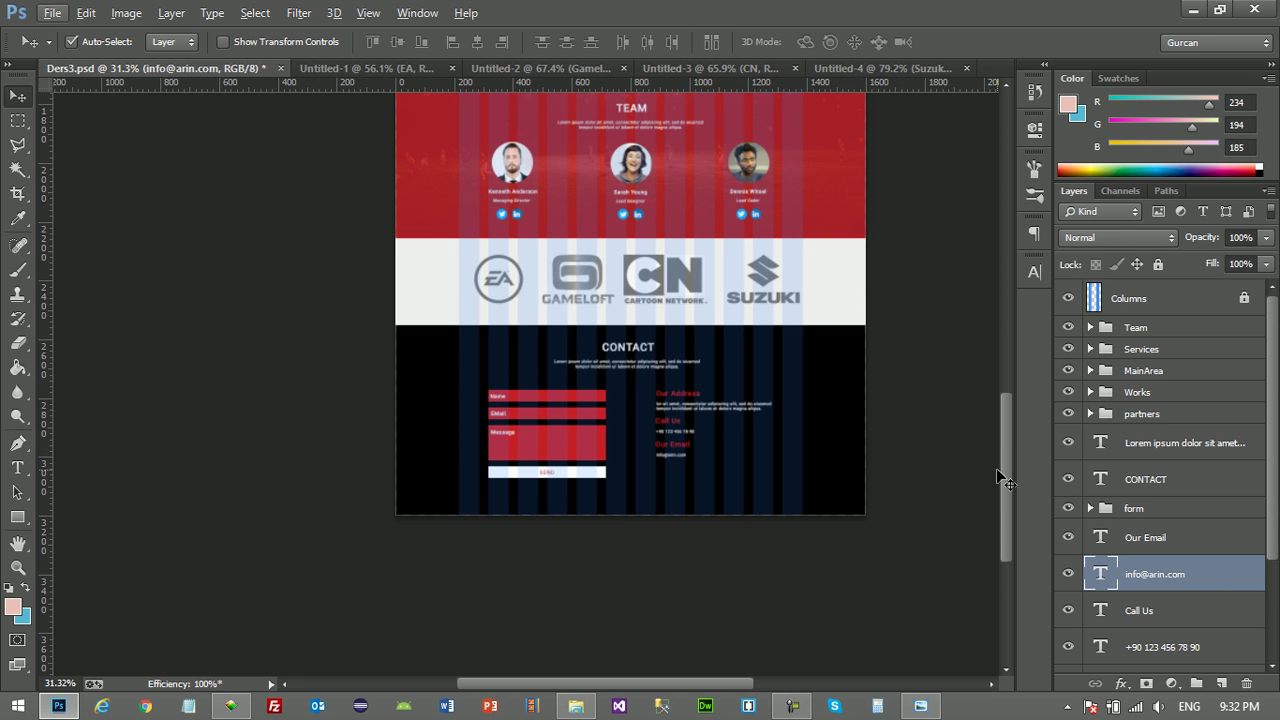
{"action": "left_click_drag", "start_coordinate": [1007, 477], "coordinate": [1031, 291]}
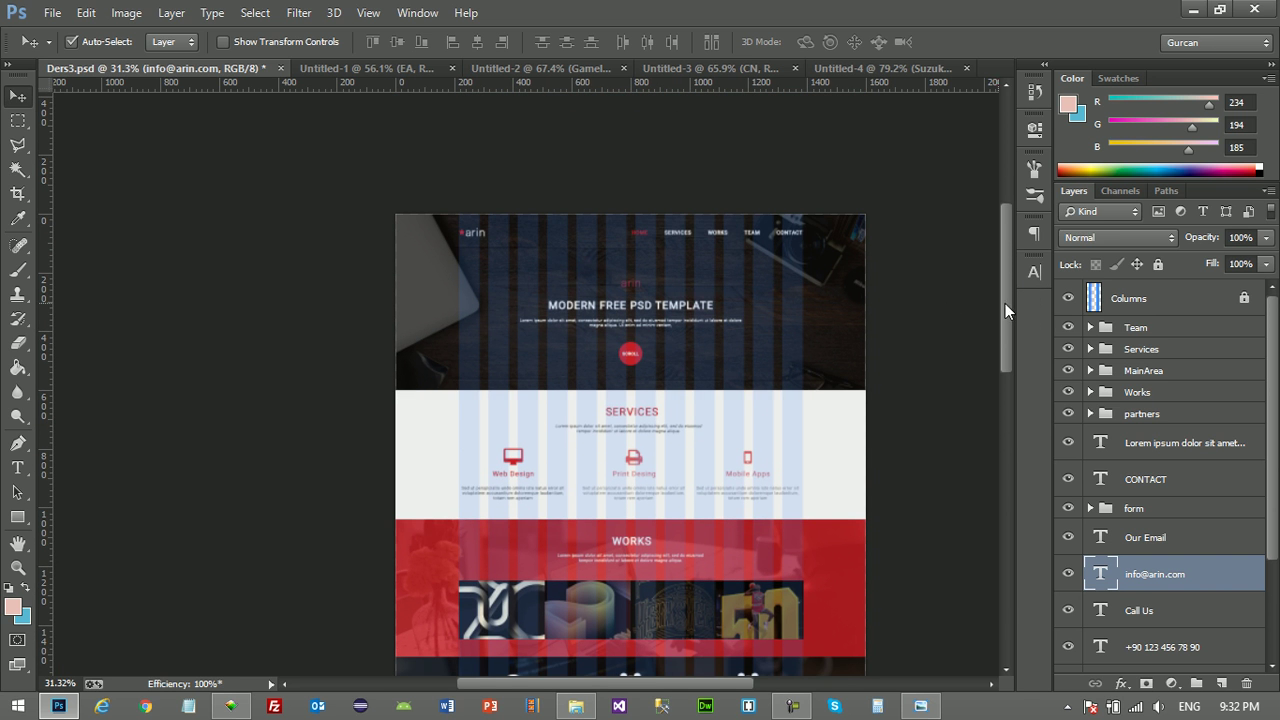
{"action": "left_click_drag", "start_coordinate": [1007, 303], "coordinate": [1007, 338]}
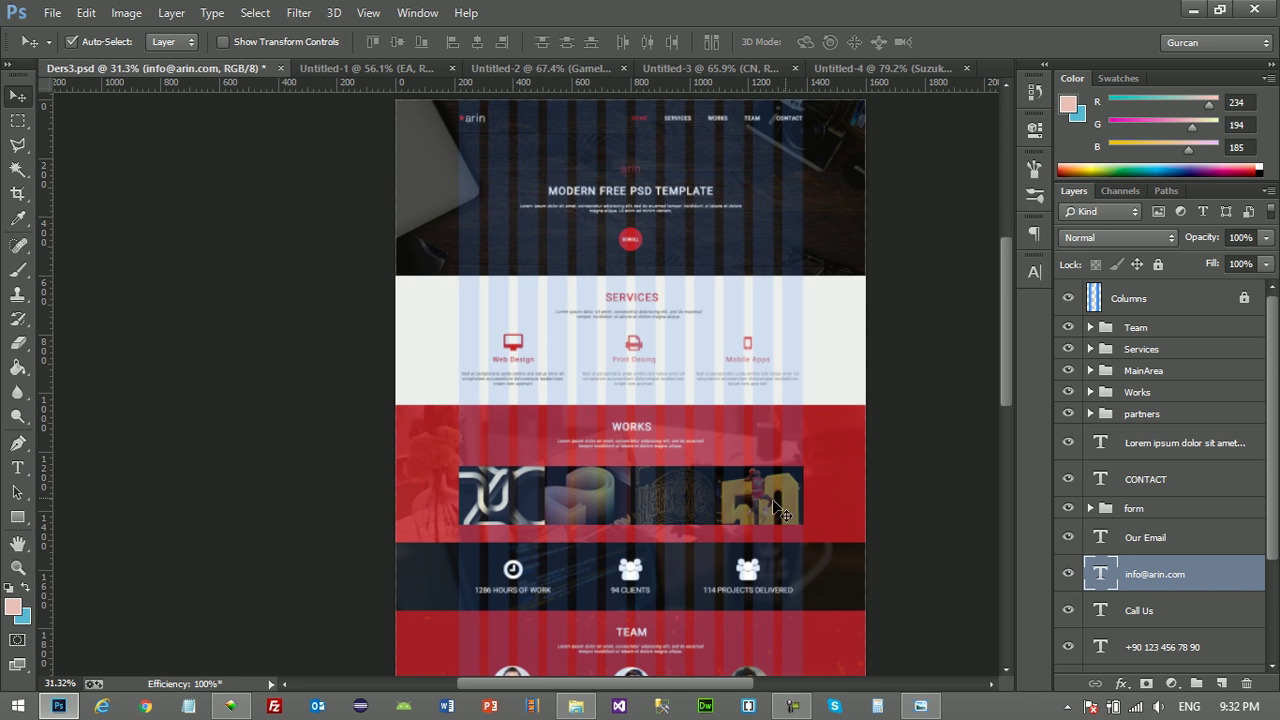
{"action": "left_click_drag", "start_coordinate": [1007, 360], "coordinate": [1004, 460]}
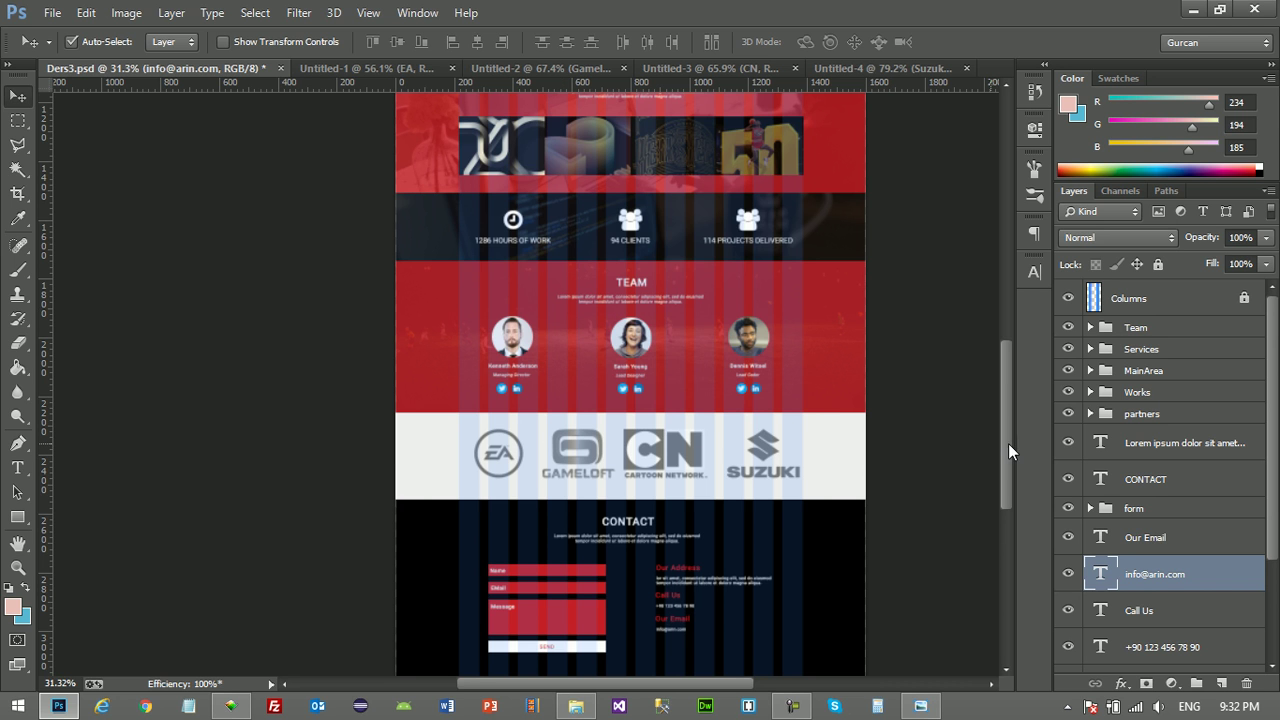
{"action": "left_click_drag", "start_coordinate": [1000, 448], "coordinate": [1008, 497]}
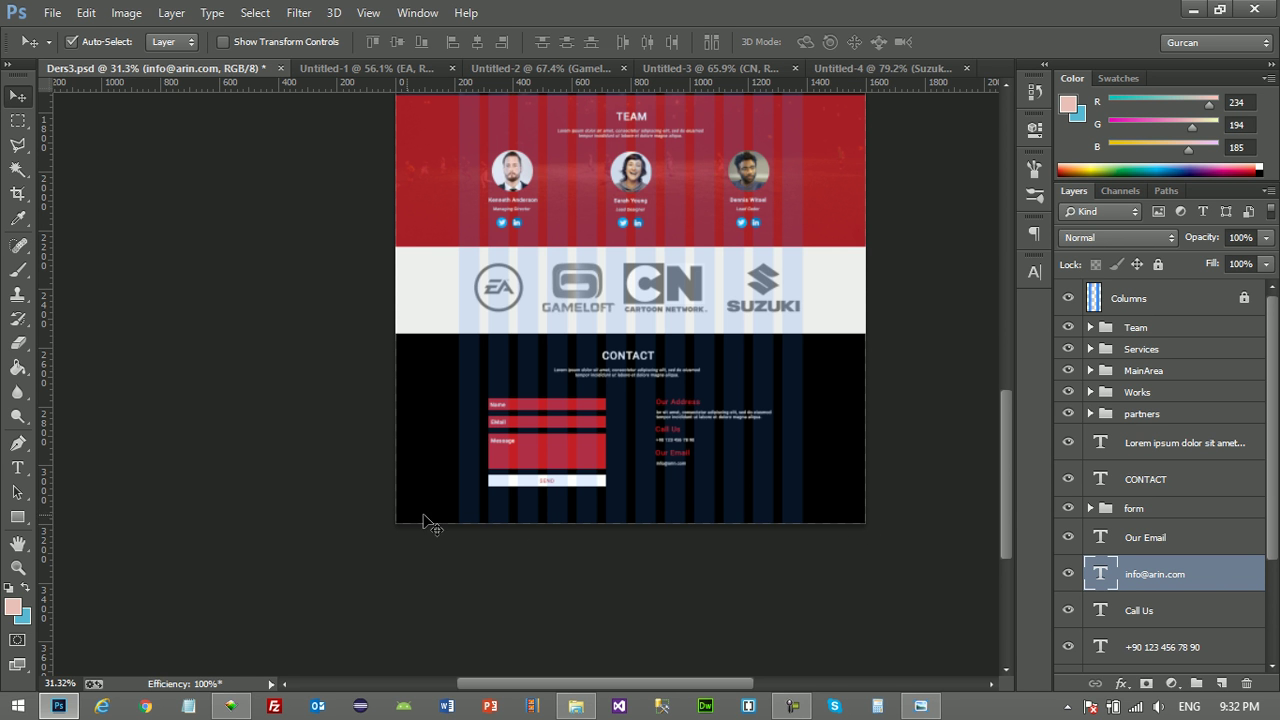
{"action": "left_click", "coordinate": [921, 706]}
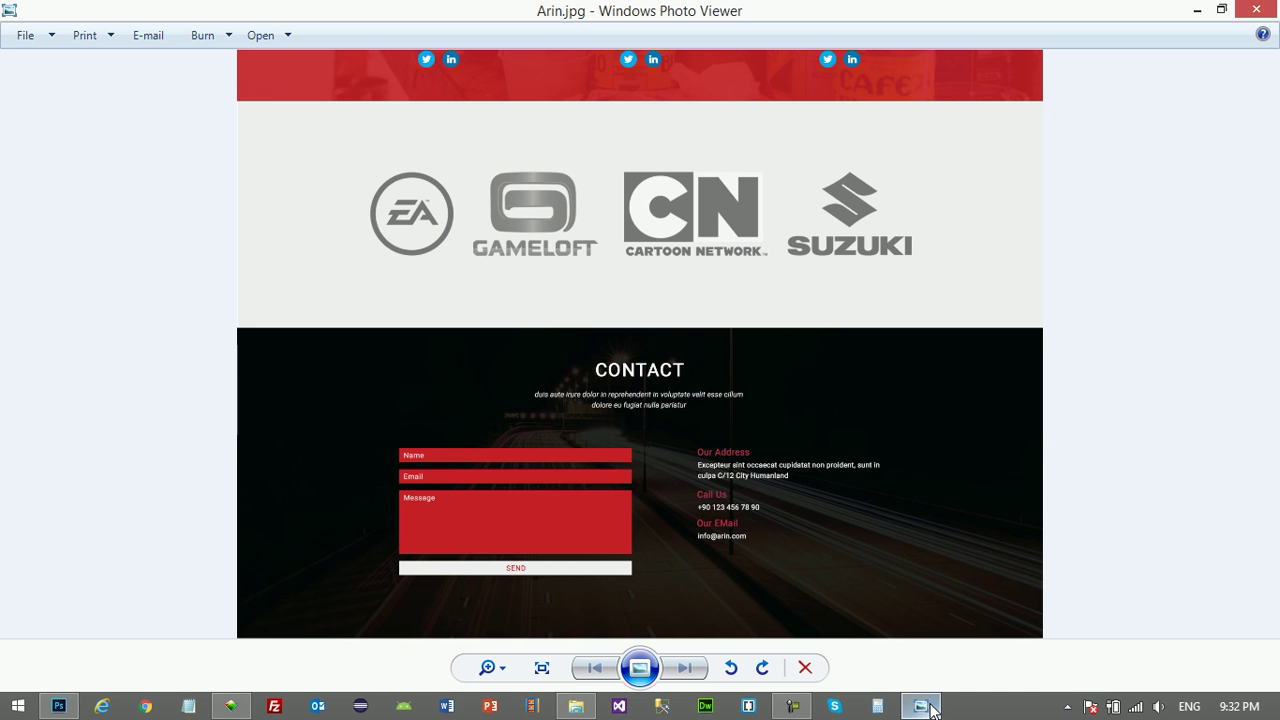
{"action": "left_click", "coordinate": [921, 706]}
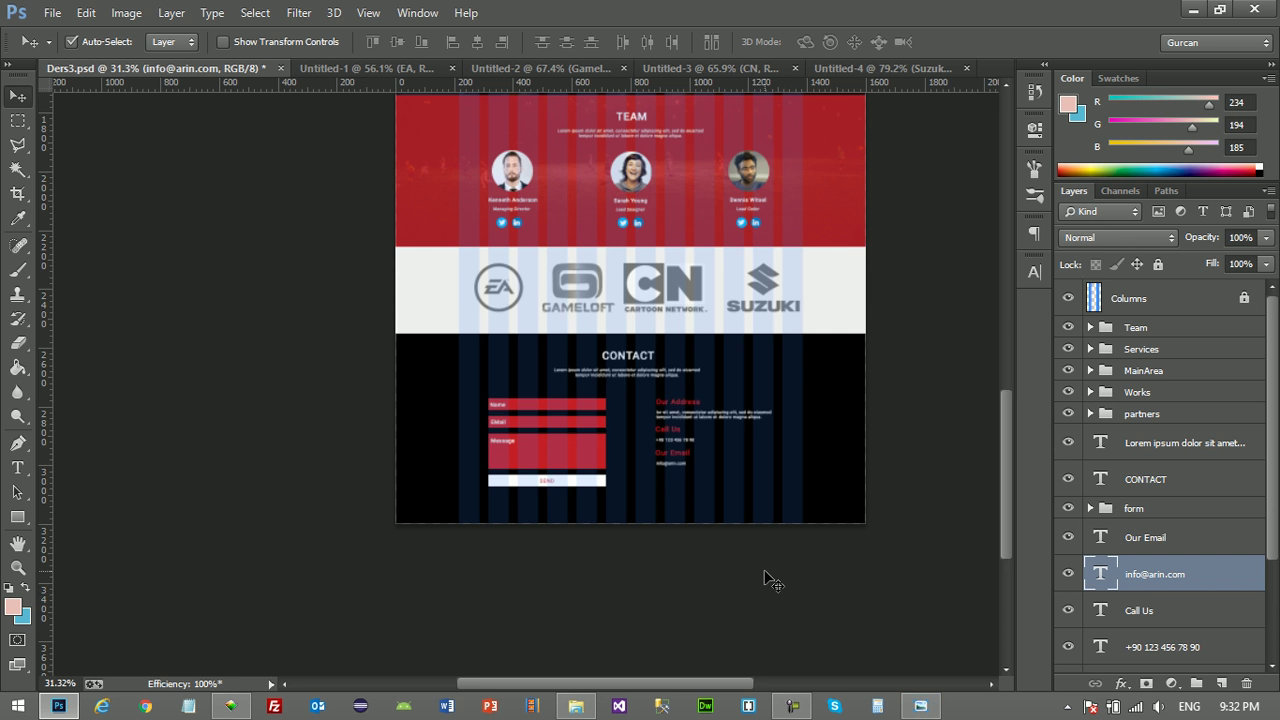
{"action": "scroll", "coordinate": [773, 580], "scroll_direction": "up", "scroll_amount": 1}
{"action": "scroll", "coordinate": [770, 580], "scroll_direction": "up", "scroll_amount": 2}
{"action": "scroll", "coordinate": [770, 580], "scroll_direction": "up", "scroll_amount": 2}
{"action": "scroll", "coordinate": [768, 578], "scroll_direction": "up", "scroll_amount": 1}
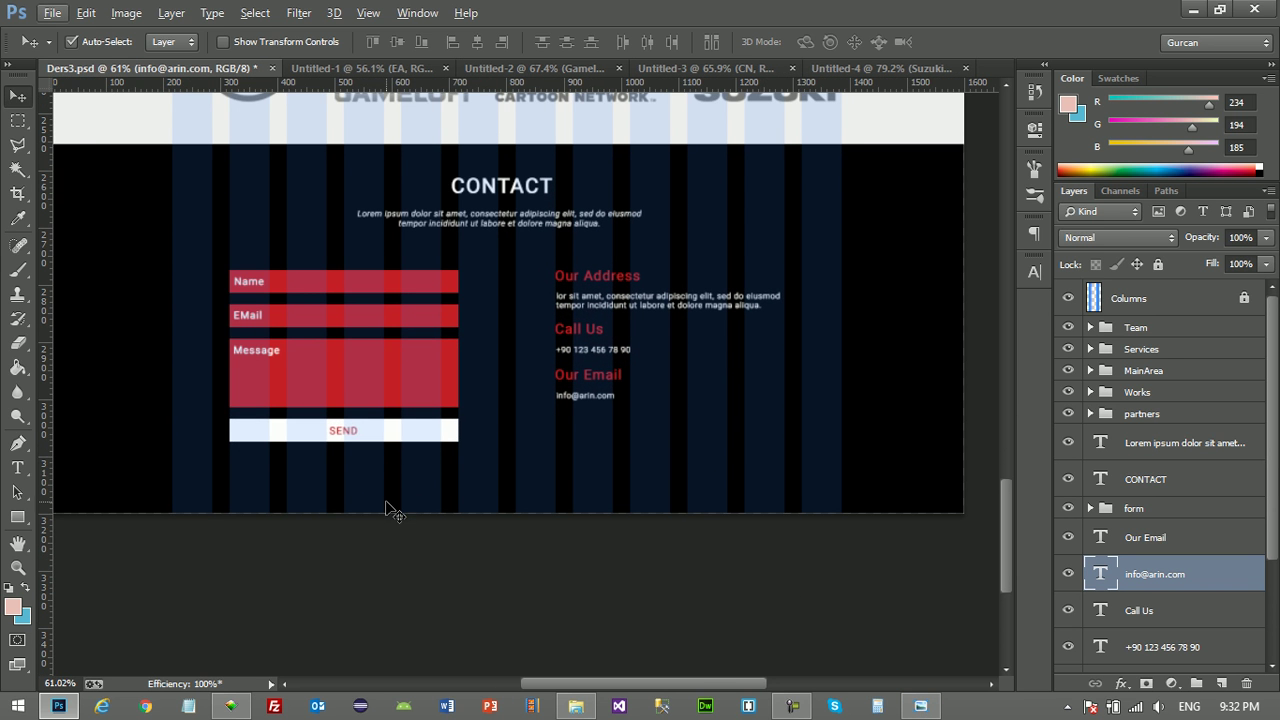
Draw a thin rectangle just below the SEND button.
{"action": "scroll", "coordinate": [408, 486], "scroll_direction": "up", "scroll_amount": 1}
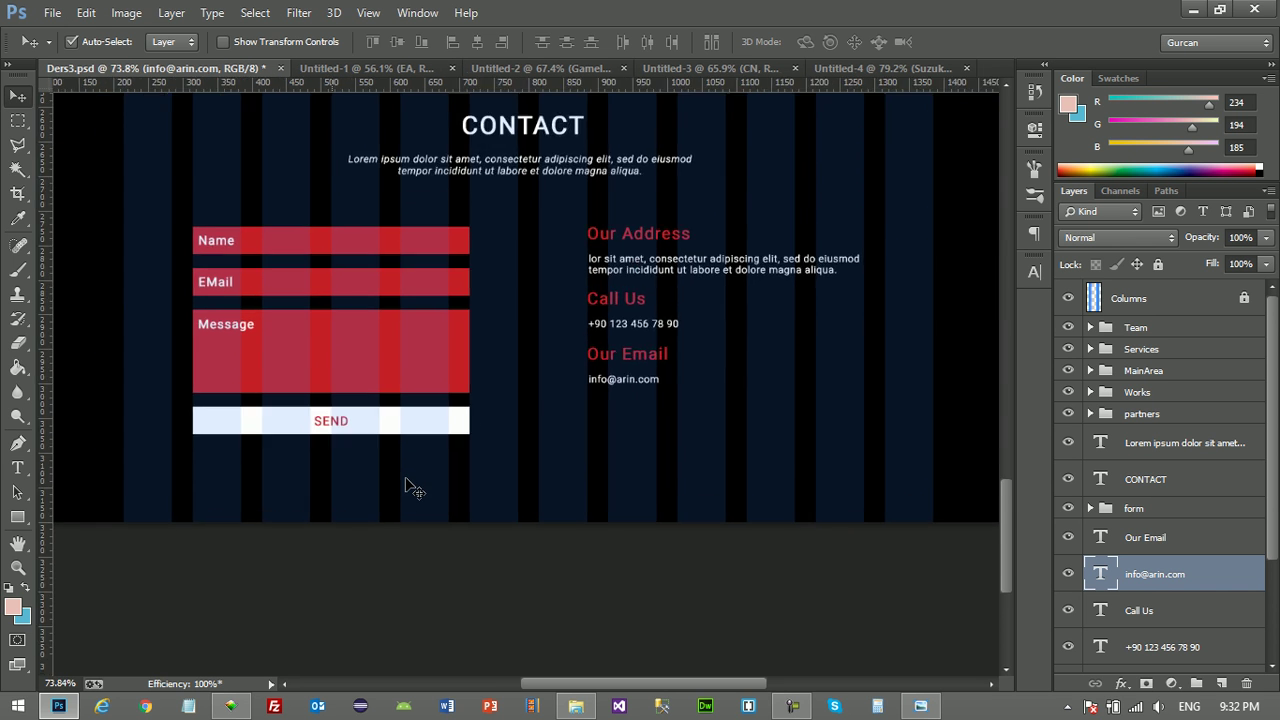
{"action": "scroll", "coordinate": [407, 485], "scroll_direction": "up", "scroll_amount": 1}
{"action": "left_click", "coordinate": [17, 517]}
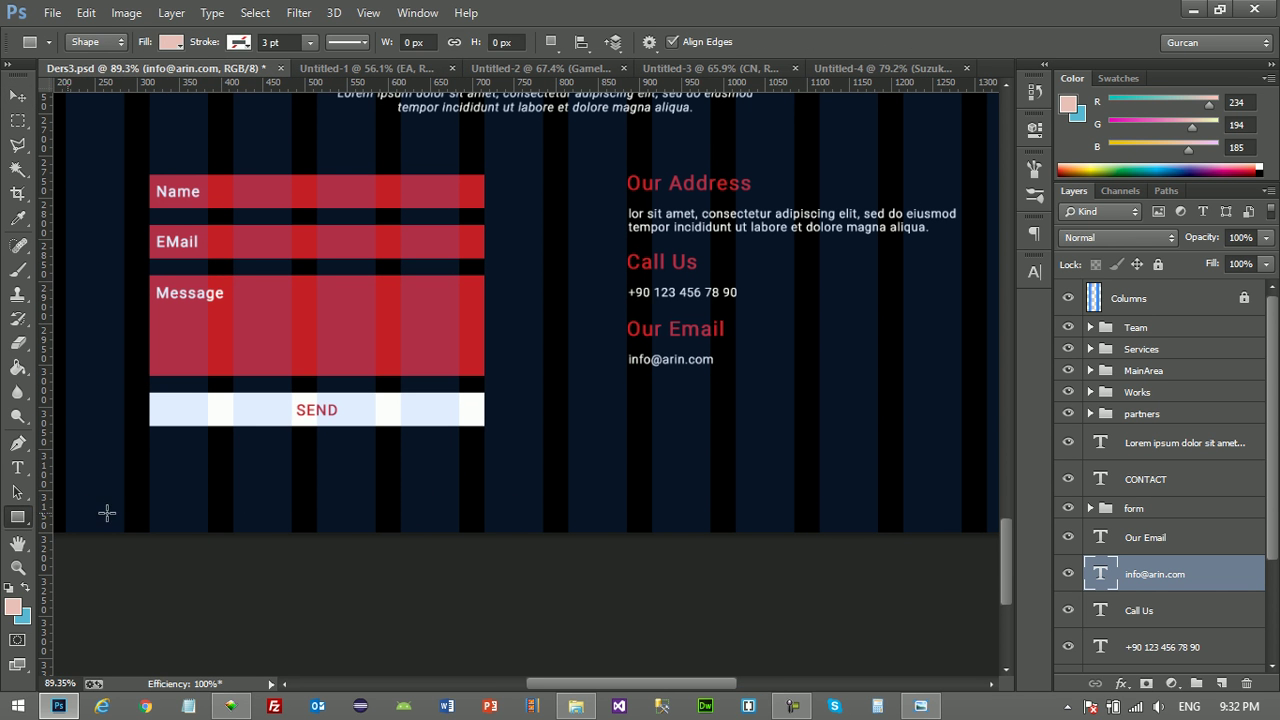
{"action": "scroll", "coordinate": [305, 432], "scroll_direction": "up", "scroll_amount": 2}
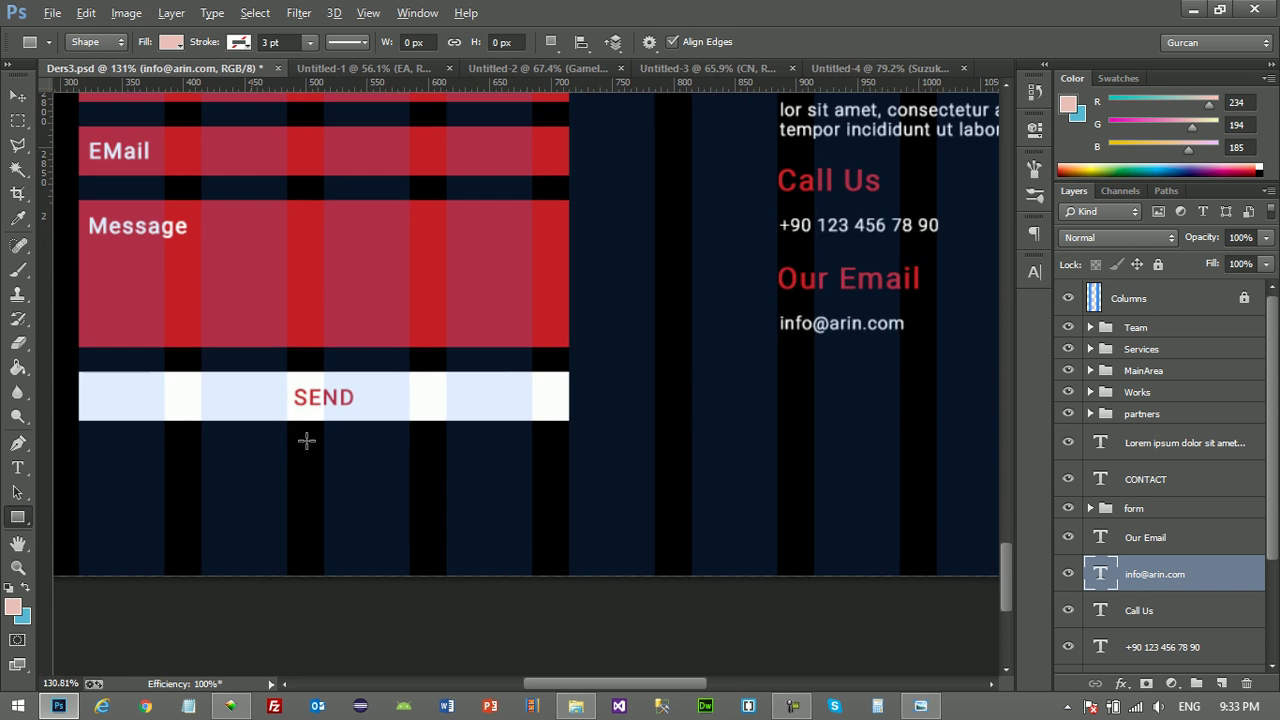
{"action": "left_click_drag", "start_coordinate": [300, 420], "coordinate": [316, 493]}
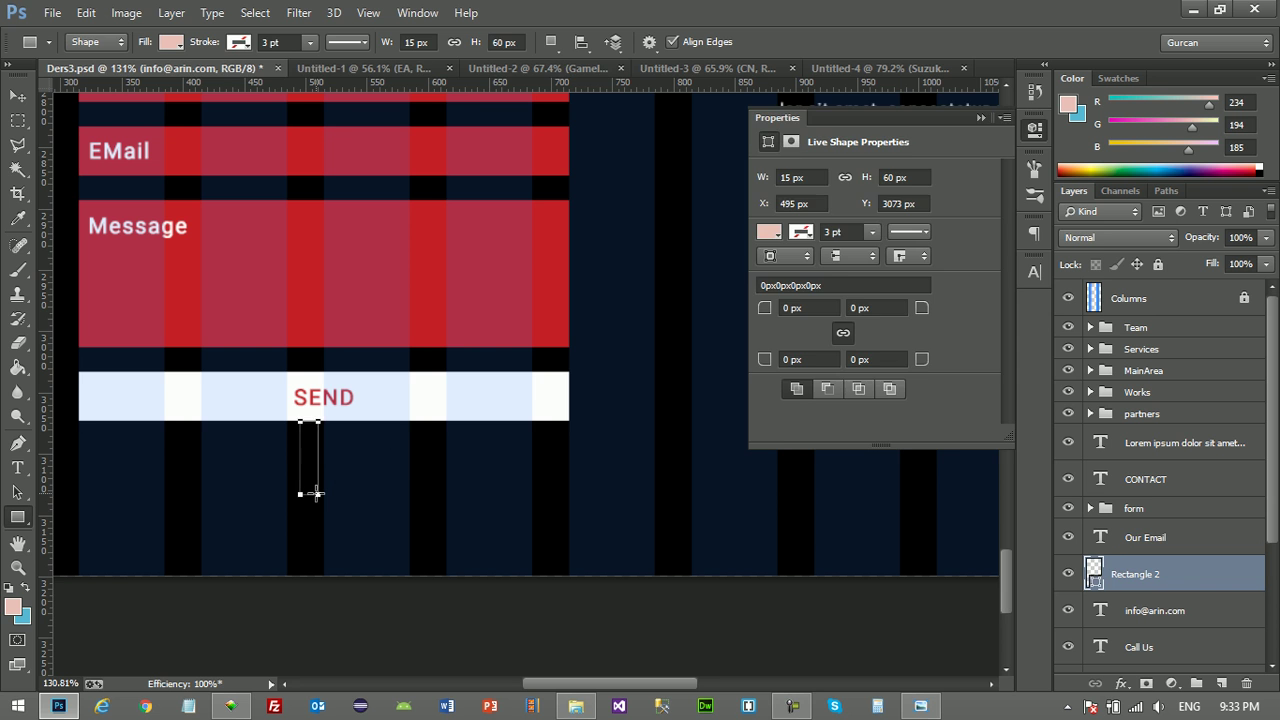
{"action": "left_click", "coordinate": [980, 118]}
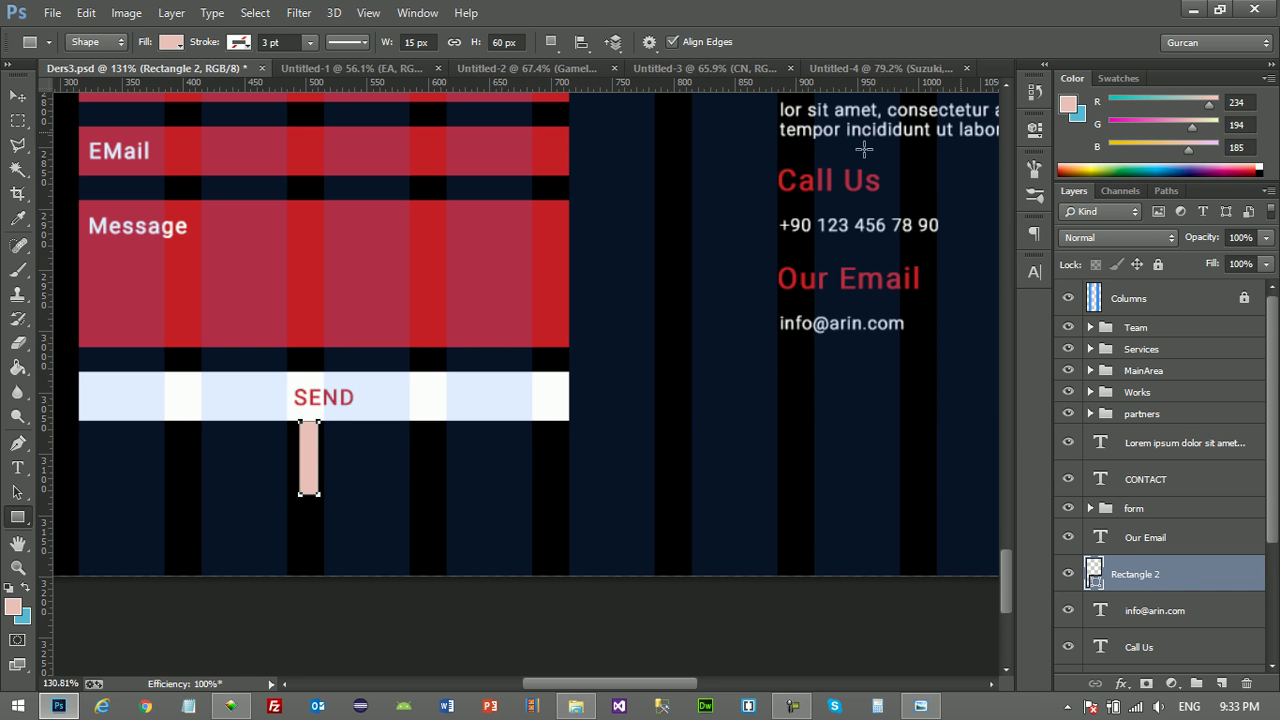
Shorten Rectangle 1 with Free Transform so its bottom edge rises into a strip.
{"action": "left_click", "coordinate": [17, 95]}
{"action": "left_click", "coordinate": [303, 542]}
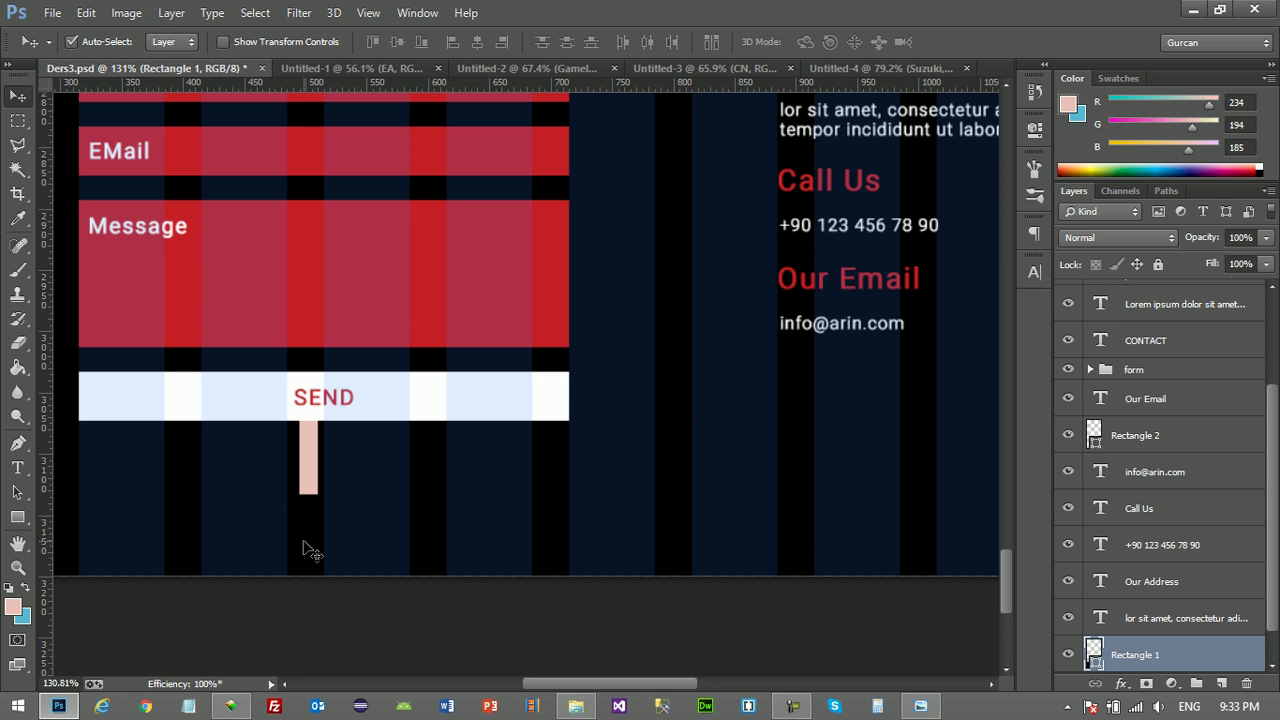
{"action": "key", "text": "ctrl+t"}
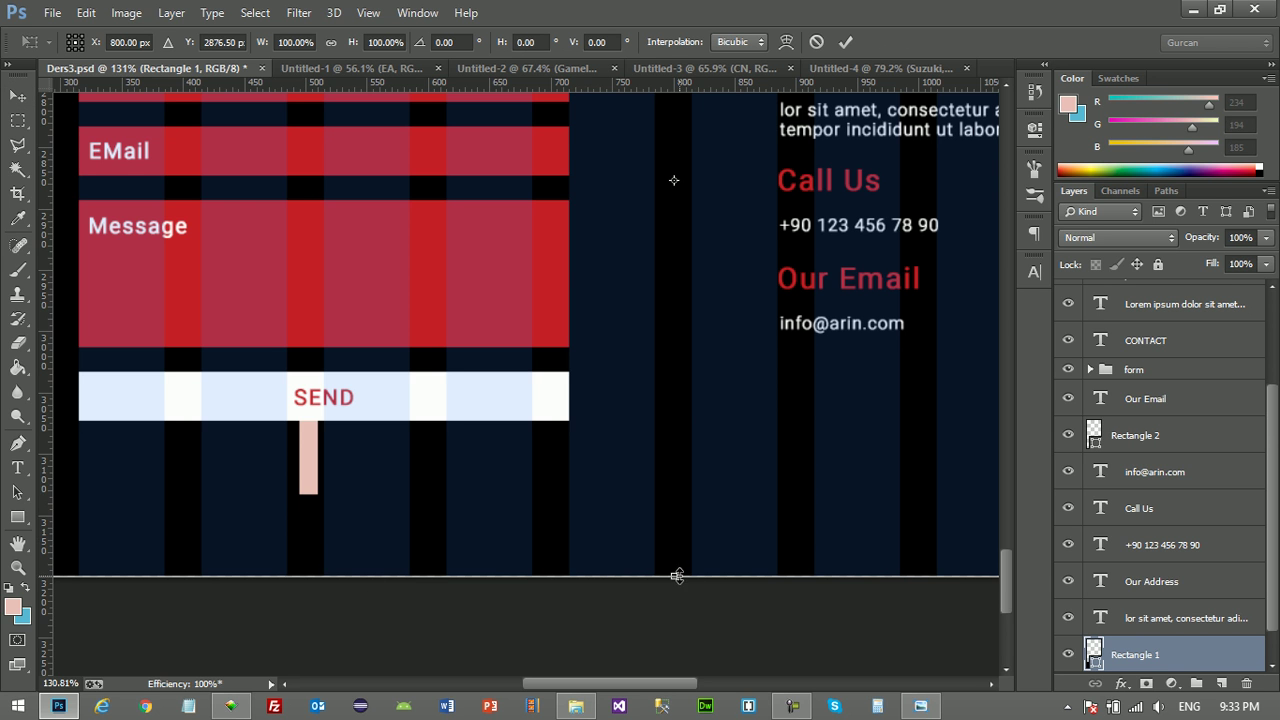
{"action": "left_click_drag", "start_coordinate": [674, 577], "coordinate": [650, 500]}
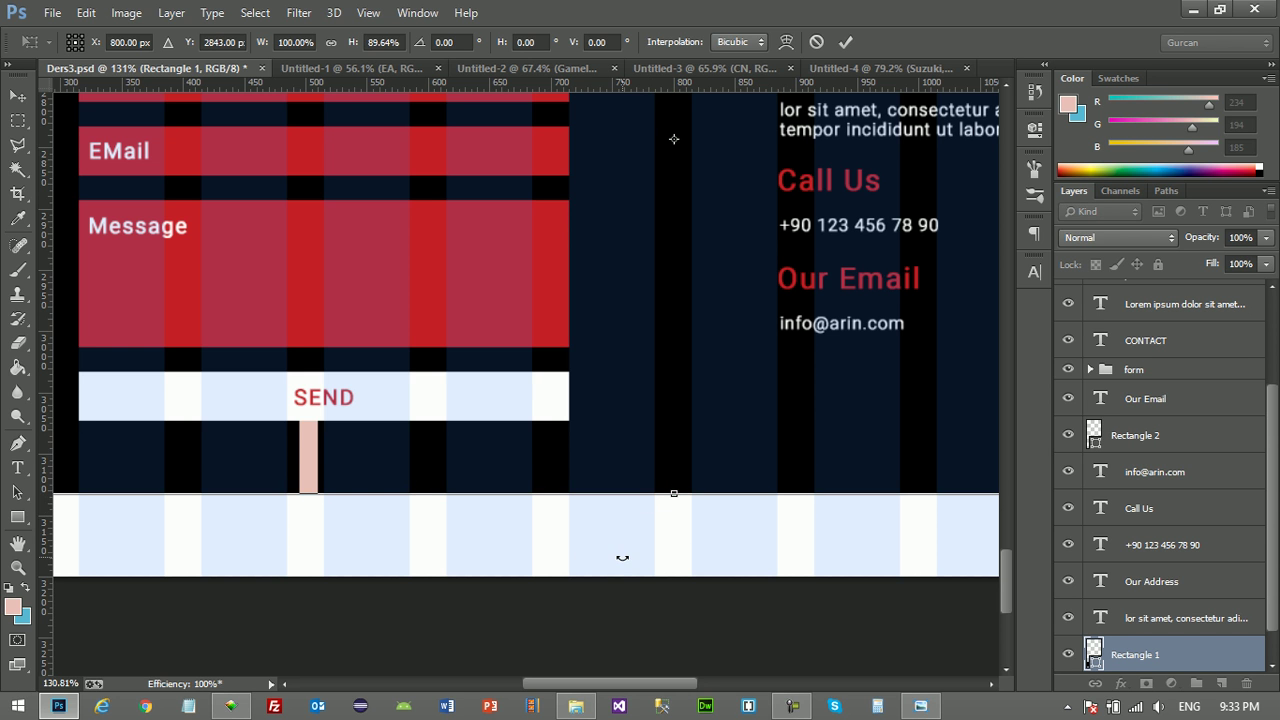
{"action": "left_click", "coordinate": [845, 42]}
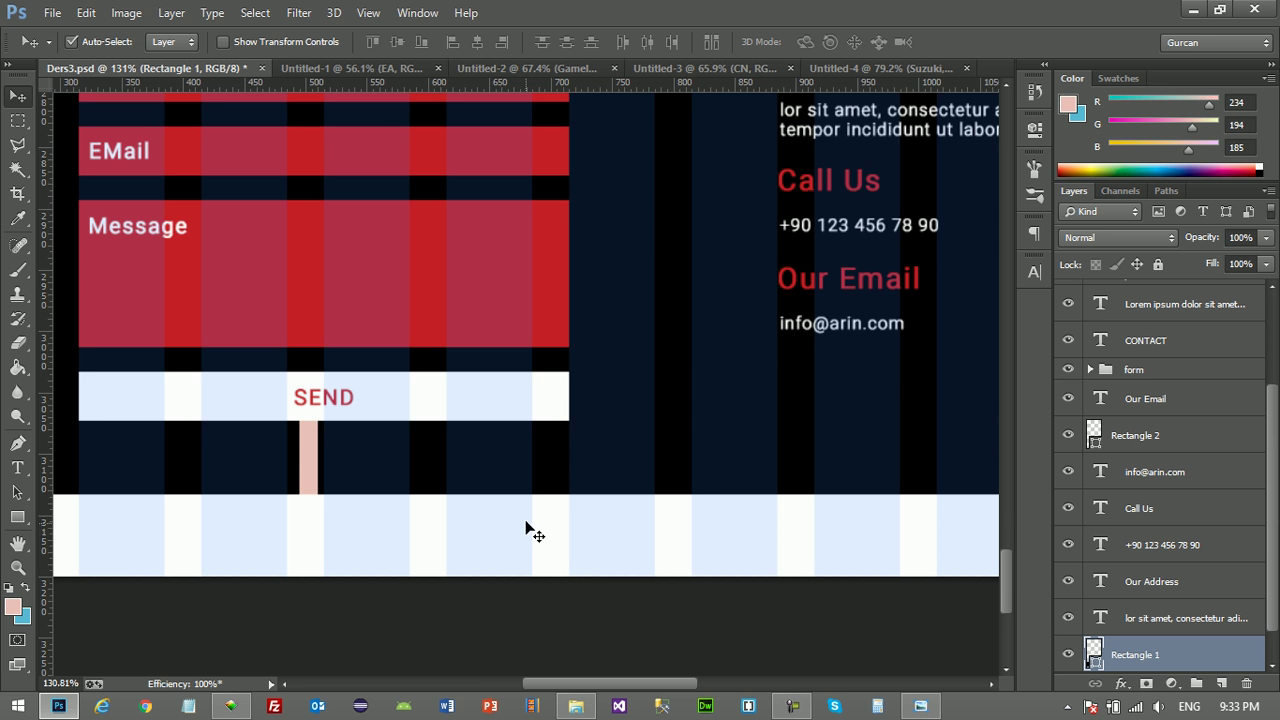
Delete the stray pink Rectangle 2 bar under SEND.
{"action": "scroll", "coordinate": [600, 550], "scroll_direction": "down", "scroll_amount": 2}
{"action": "scroll", "coordinate": [602, 543], "scroll_direction": "down", "scroll_amount": 1}
{"action": "scroll", "coordinate": [602, 543], "scroll_direction": "down", "scroll_amount": 2}
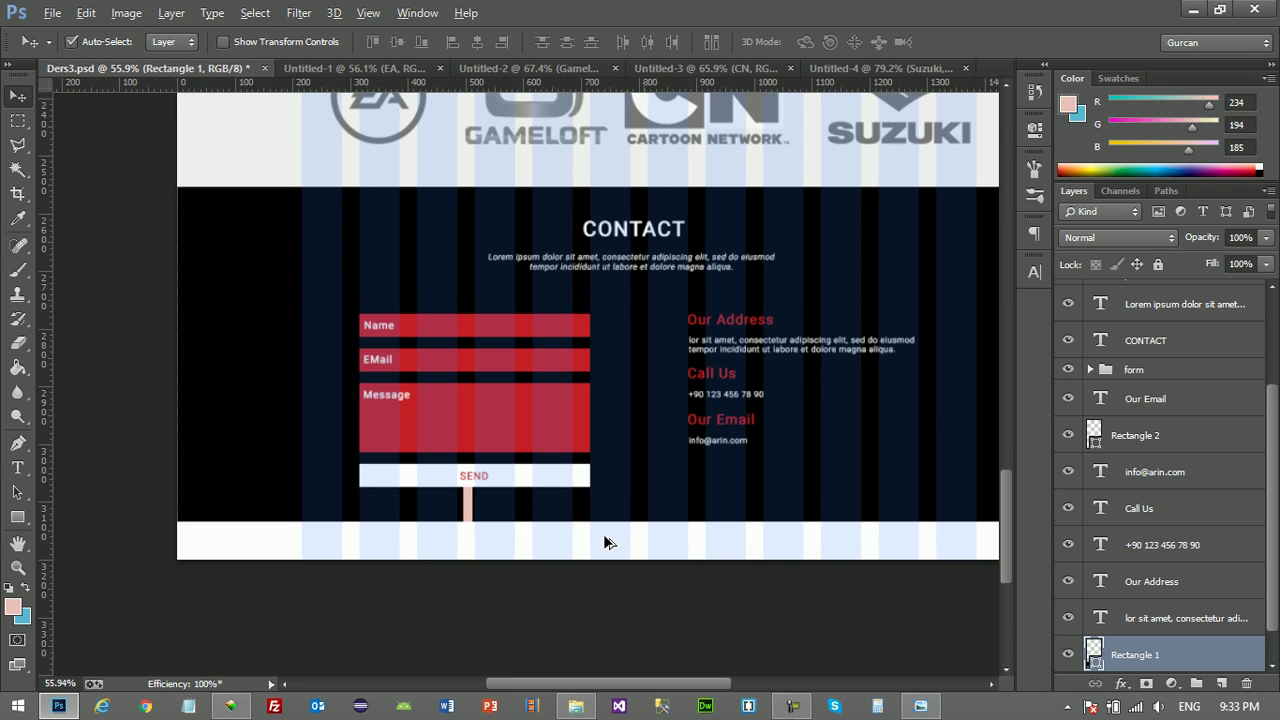
{"action": "scroll", "coordinate": [602, 543], "scroll_direction": "down", "scroll_amount": 1}
{"action": "left_click", "coordinate": [490, 513]}
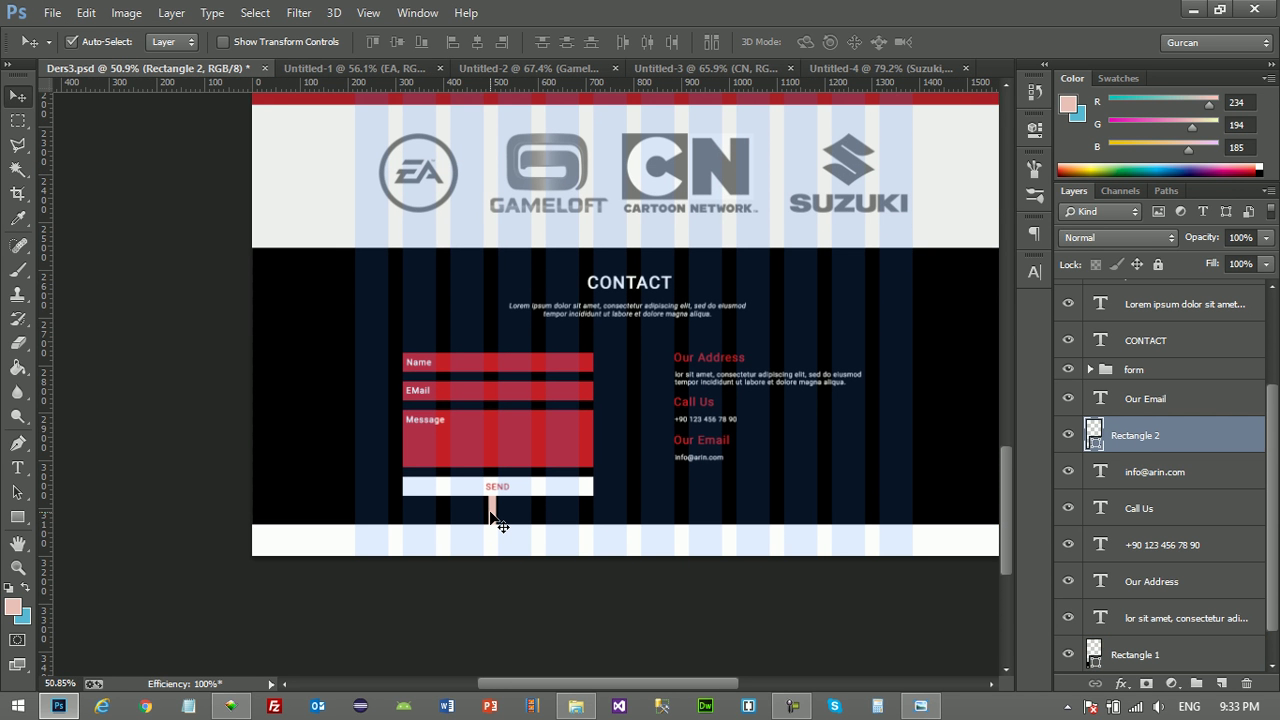
{"action": "key", "text": "Delete"}
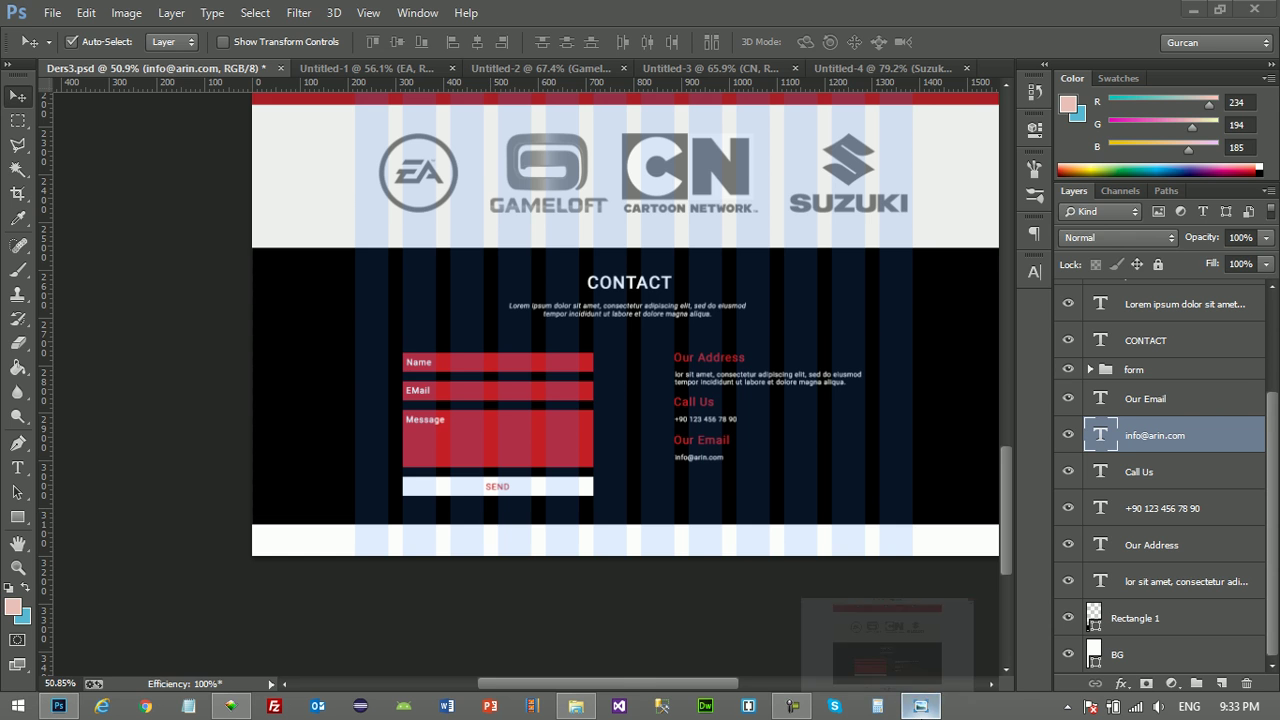
{"action": "left_click", "coordinate": [920, 706]}
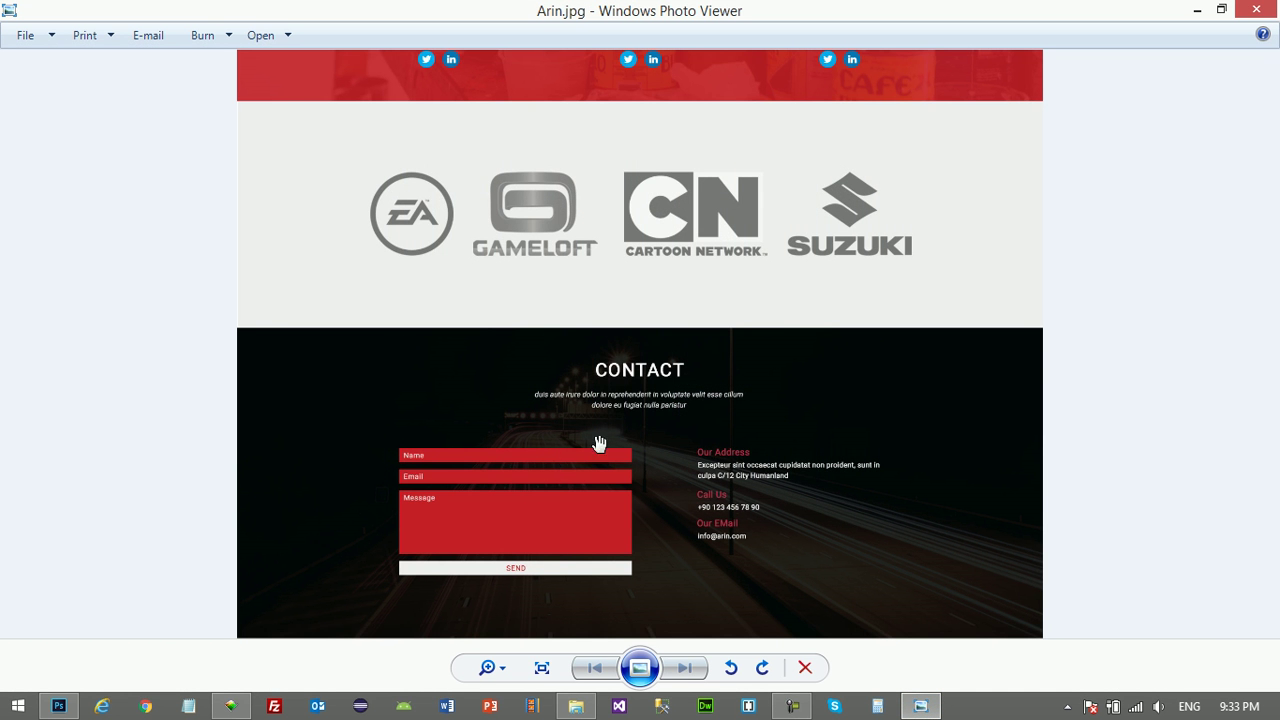
Minimize the Arin.jpg reference and reposition the Photoshop canvas.
{"action": "left_click", "coordinate": [1197, 13]}
{"action": "mouse_move", "coordinate": [1009, 469]}
{"action": "left_mouse_down"}
{"action": "mouse_move", "coordinate": [999, 223]}
{"action": "mouse_move", "coordinate": [1005, 468]}
{"action": "left_mouse_up"}
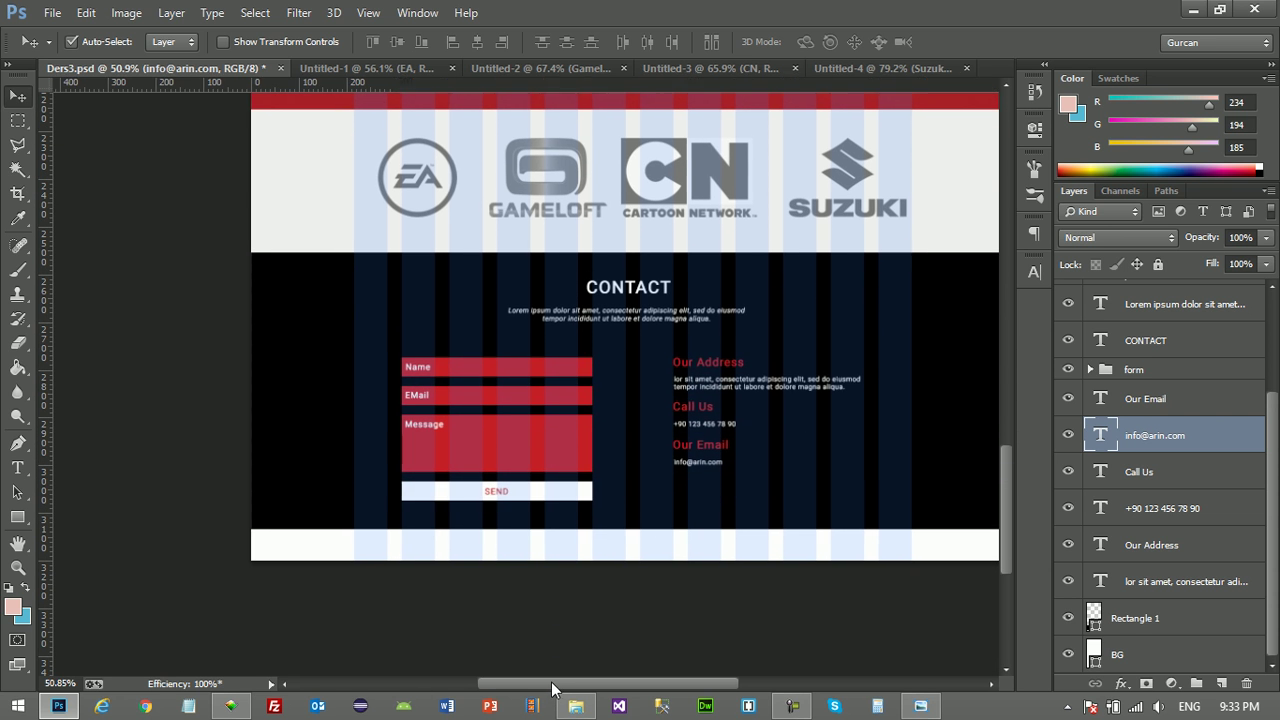
{"action": "left_click_drag", "start_coordinate": [552, 685], "coordinate": [566, 685]}
{"action": "left_click", "coordinate": [149, 706]}
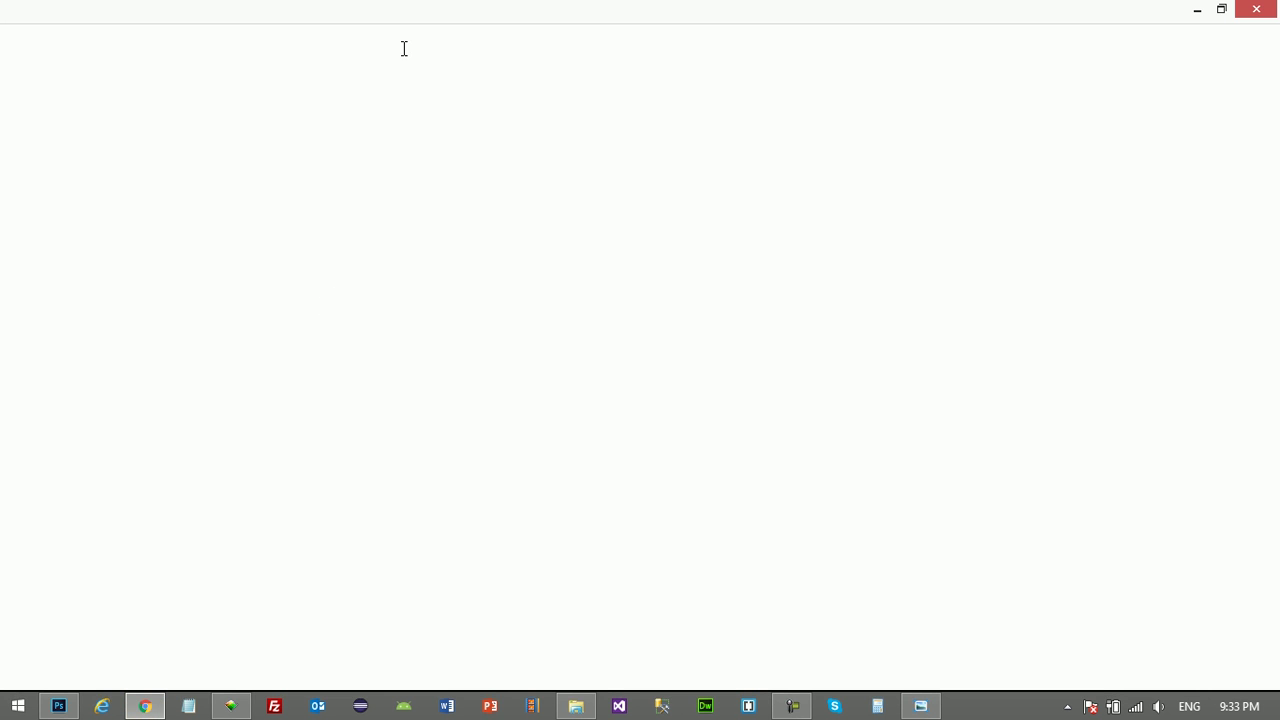
Load unsplash.com and switch the photos to a multi-column grid.
{"action": "left_click", "coordinate": [403, 47]}
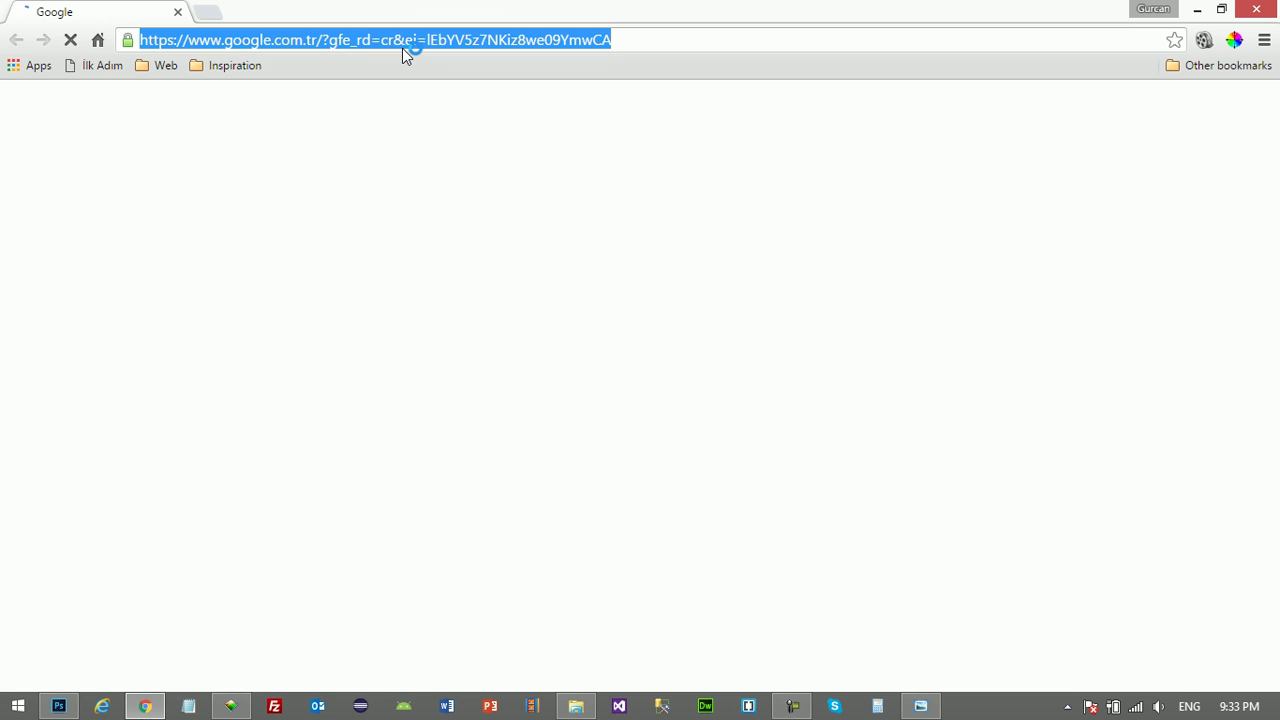
{"action": "type", "text": "uns"}
{"action": "key", "text": "Return"}
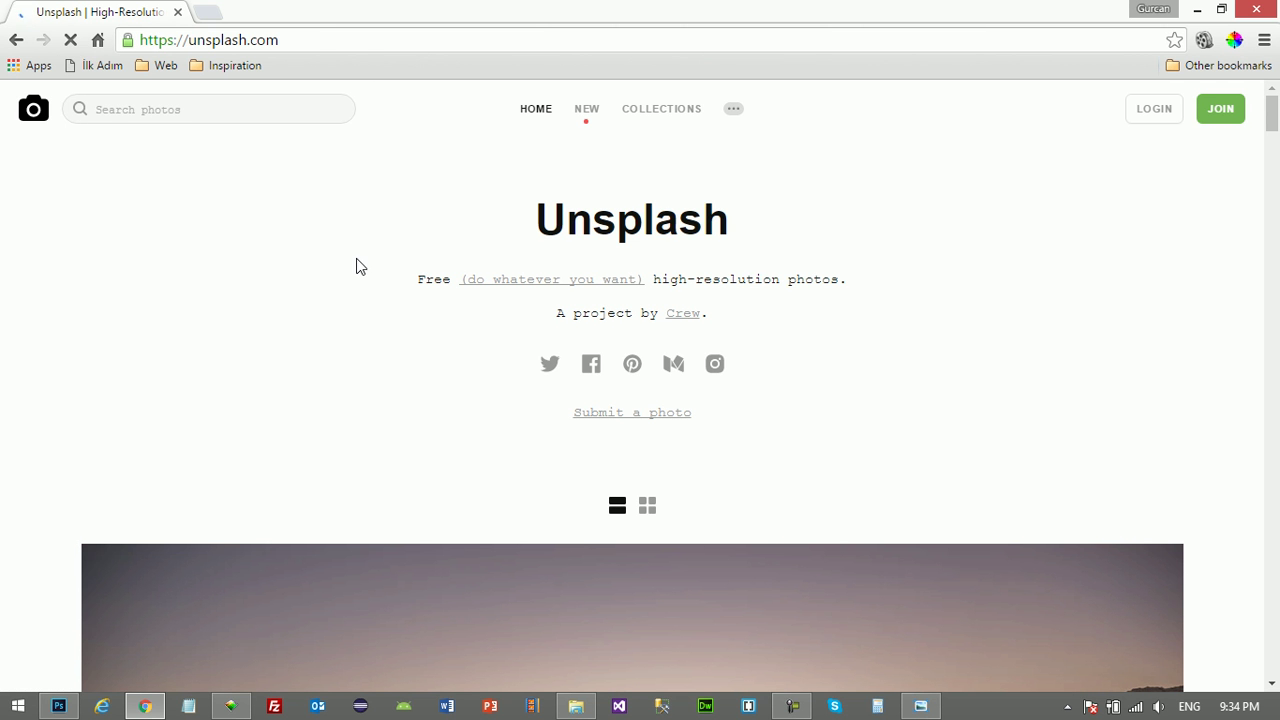
{"action": "left_click", "coordinate": [647, 507]}
Search for 'road' and open the mountain road photo full-size.
{"action": "left_click", "coordinate": [165, 109]}
{"action": "type", "text": "road"}
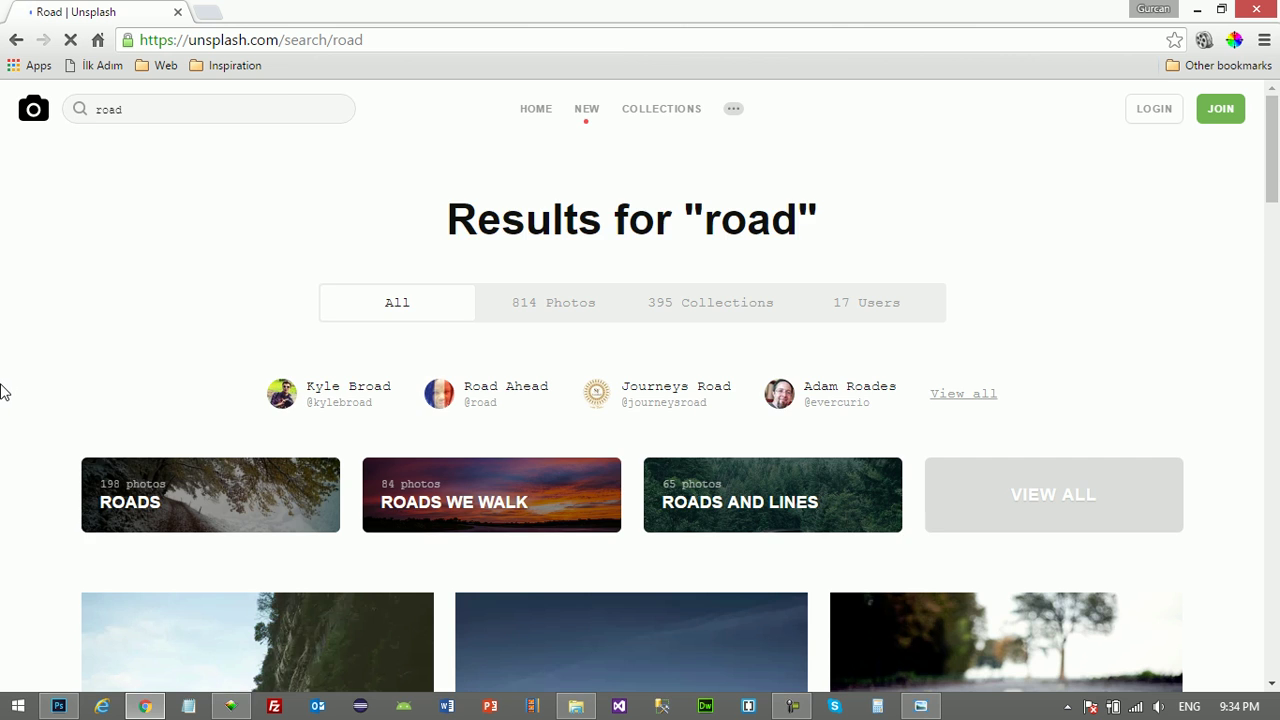
{"action": "scroll", "coordinate": [3, 390], "scroll_direction": "down", "scroll_amount": 5}
{"action": "scroll", "coordinate": [3, 390], "scroll_direction": "down", "scroll_amount": 2}
{"action": "scroll", "coordinate": [3, 390], "scroll_direction": "down", "scroll_amount": 1}
{"action": "scroll", "coordinate": [3, 390], "scroll_direction": "down", "scroll_amount": 1}
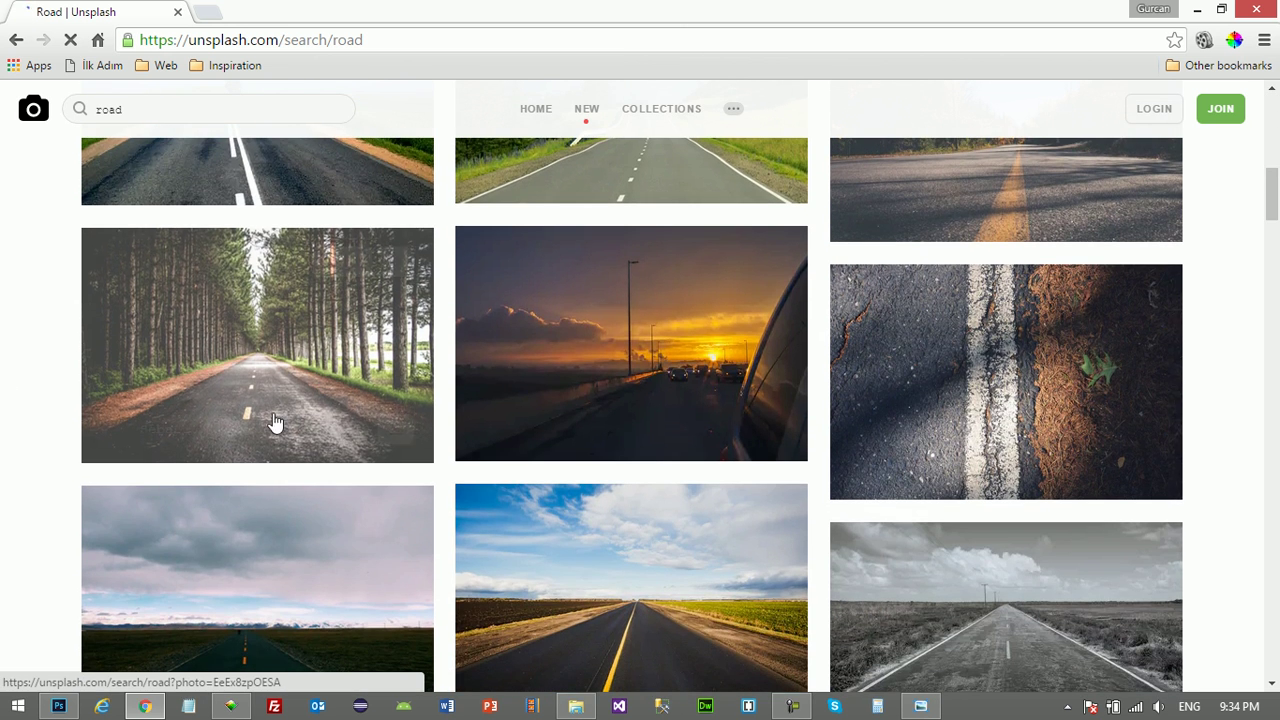
{"action": "scroll", "coordinate": [69, 400], "scroll_direction": "down", "scroll_amount": 3}
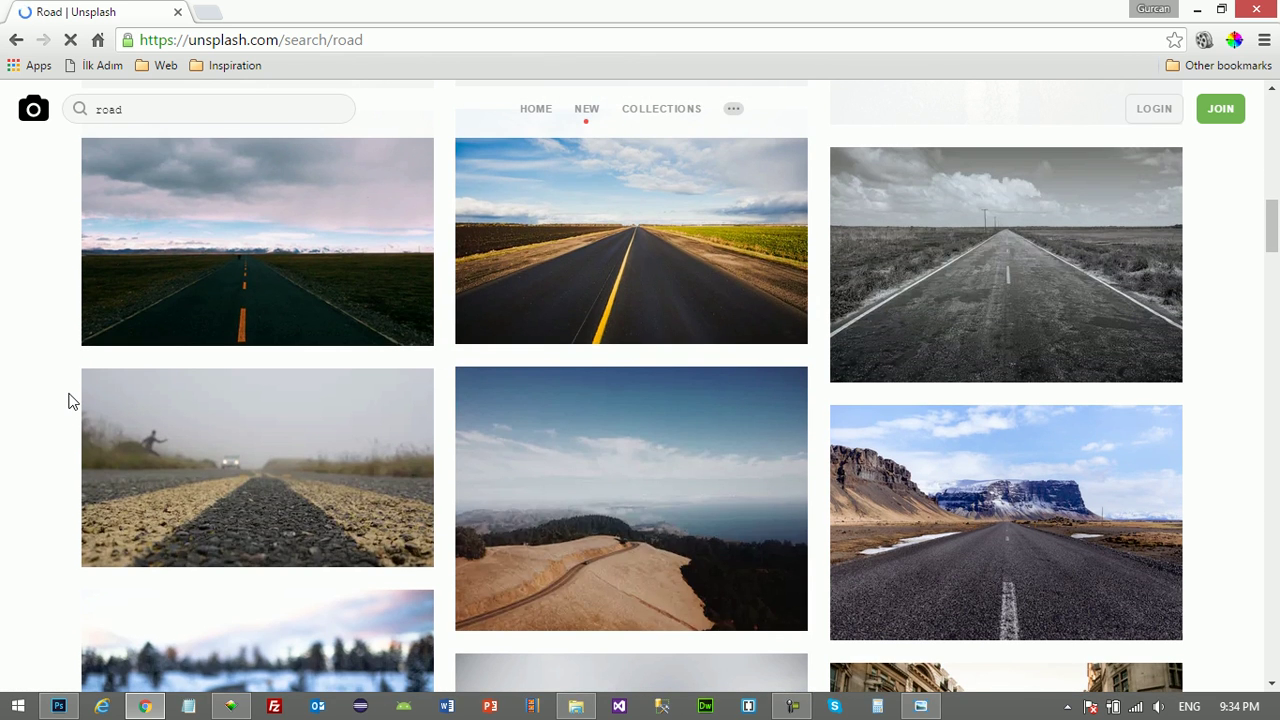
{"action": "scroll", "coordinate": [69, 400], "scroll_direction": "down", "scroll_amount": 3}
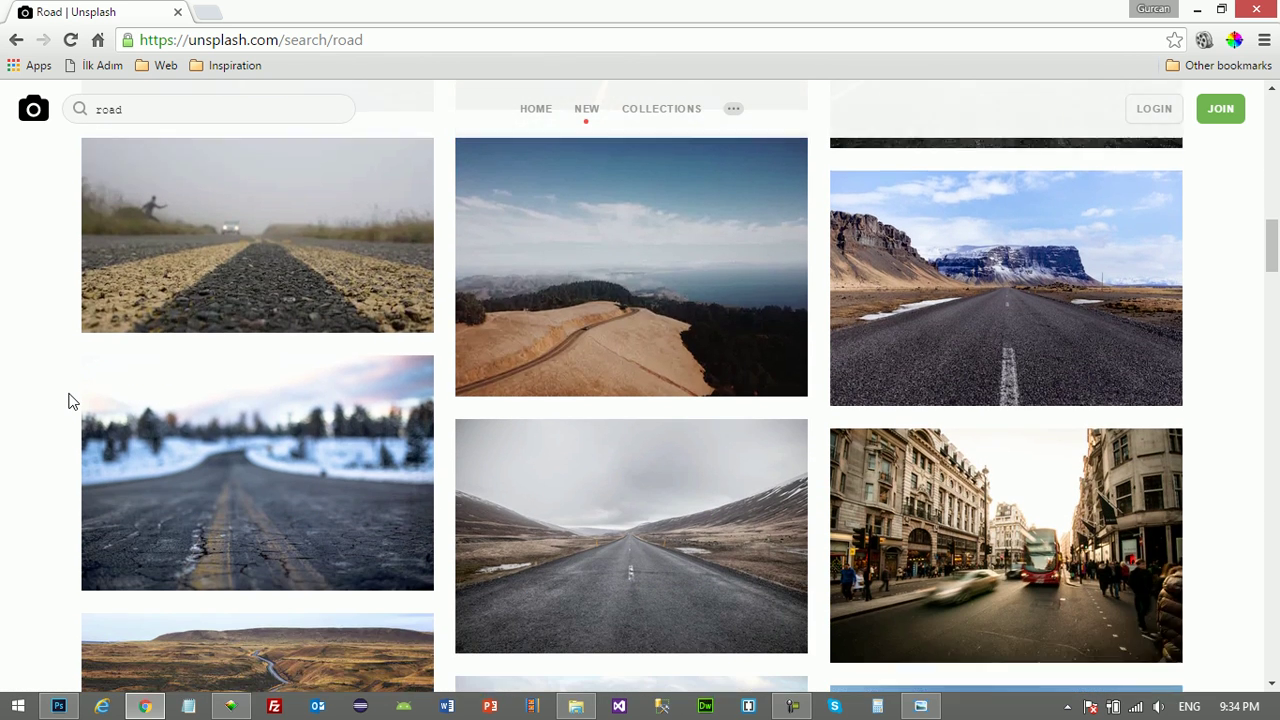
{"action": "scroll", "coordinate": [69, 400], "scroll_direction": "down", "scroll_amount": 3}
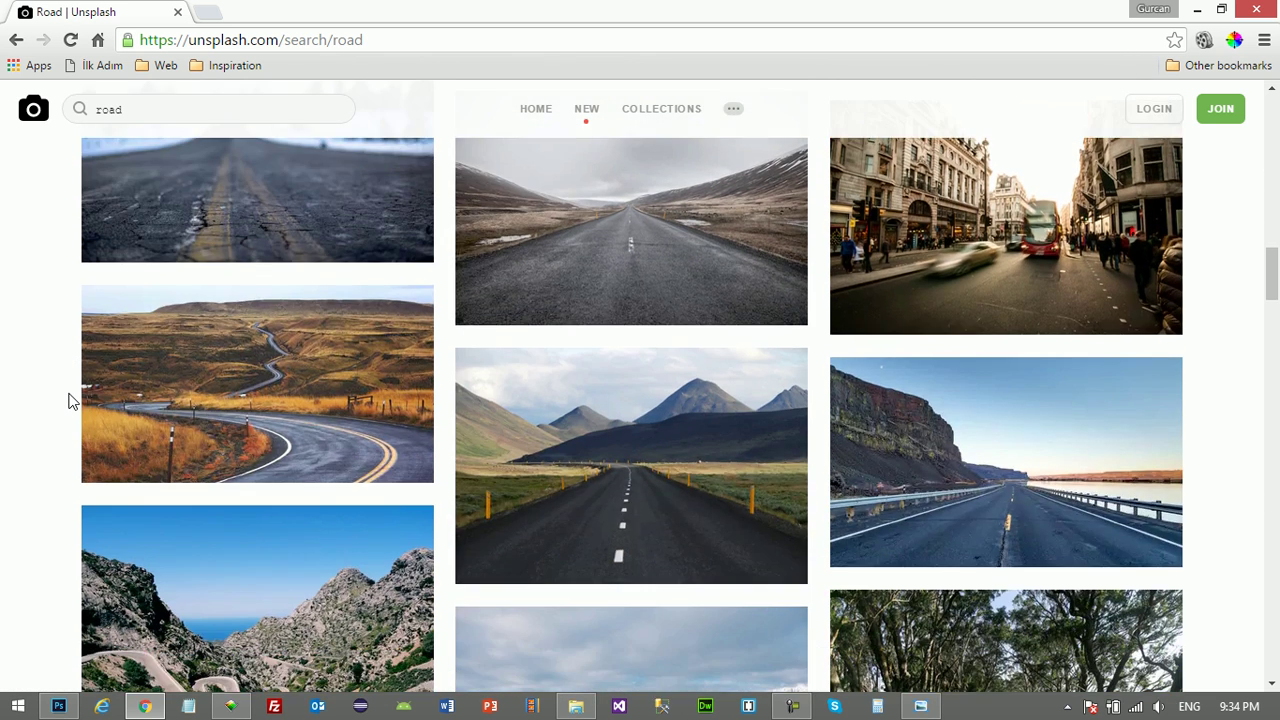
{"action": "scroll", "coordinate": [69, 400], "scroll_direction": "down", "scroll_amount": 2}
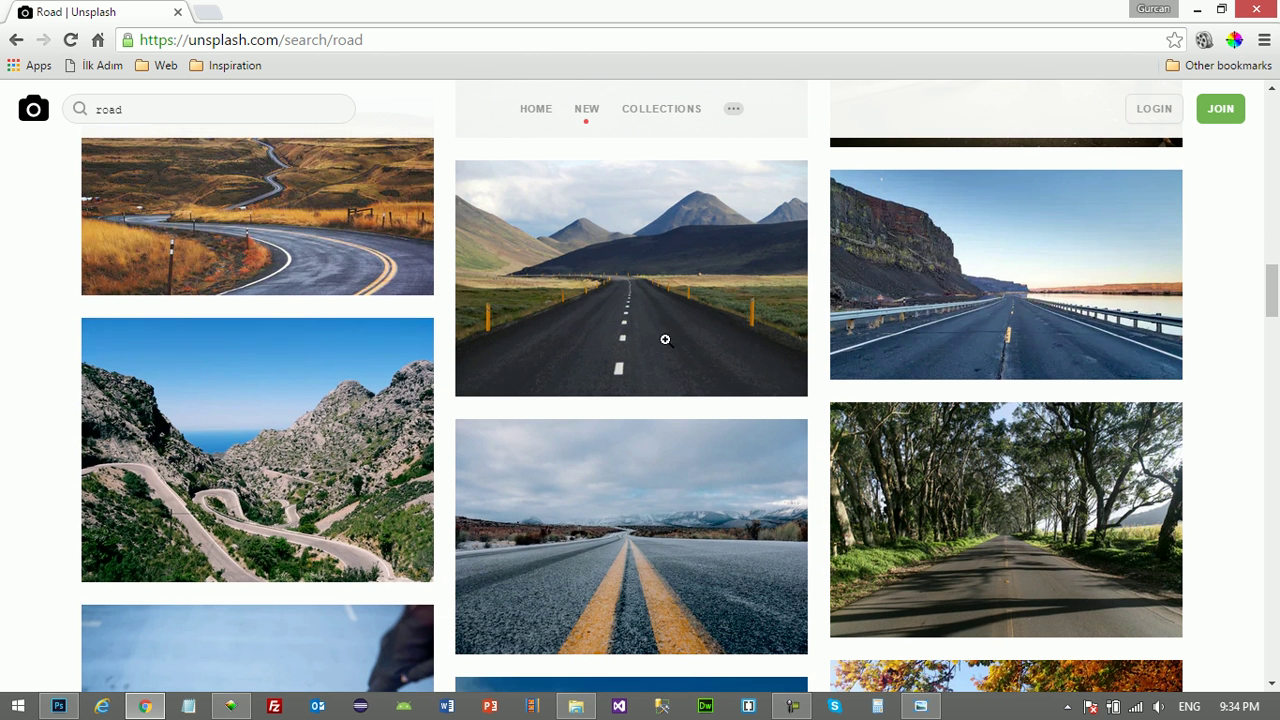
{"action": "left_click", "coordinate": [671, 291]}
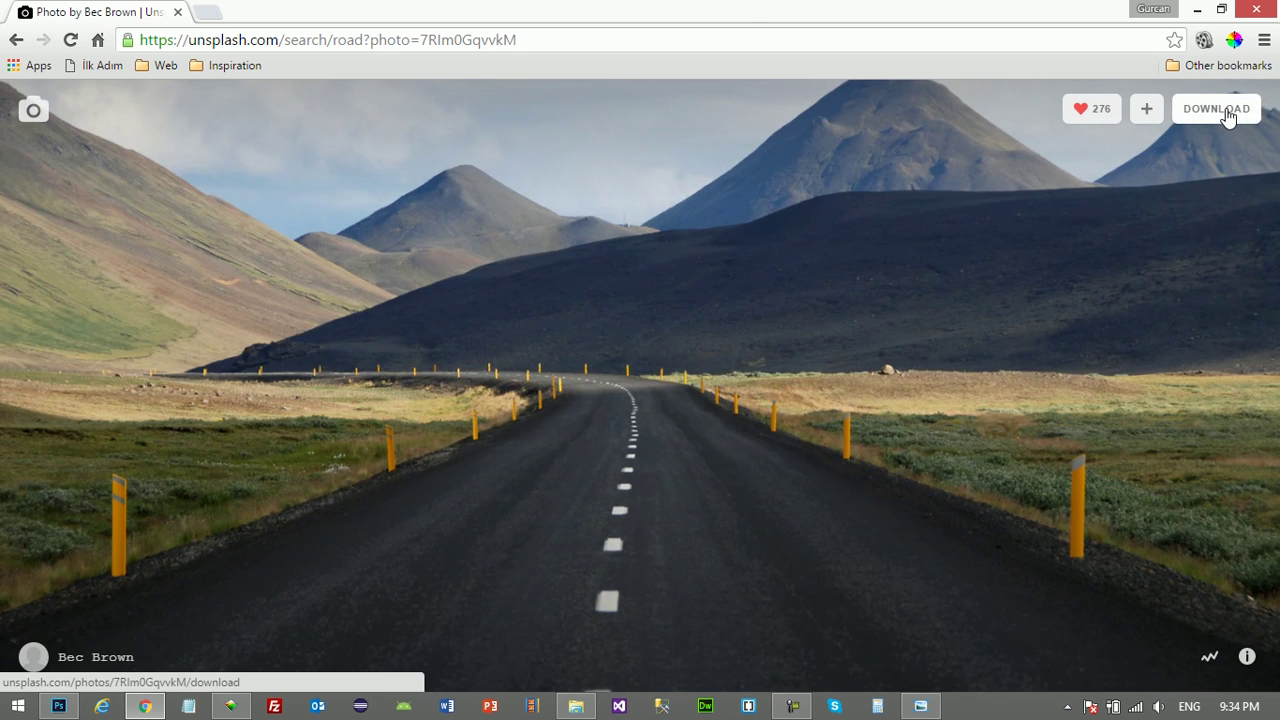
Start the full-resolution download of the mountain road photo.
{"action": "left_click", "coordinate": [1226, 110]}
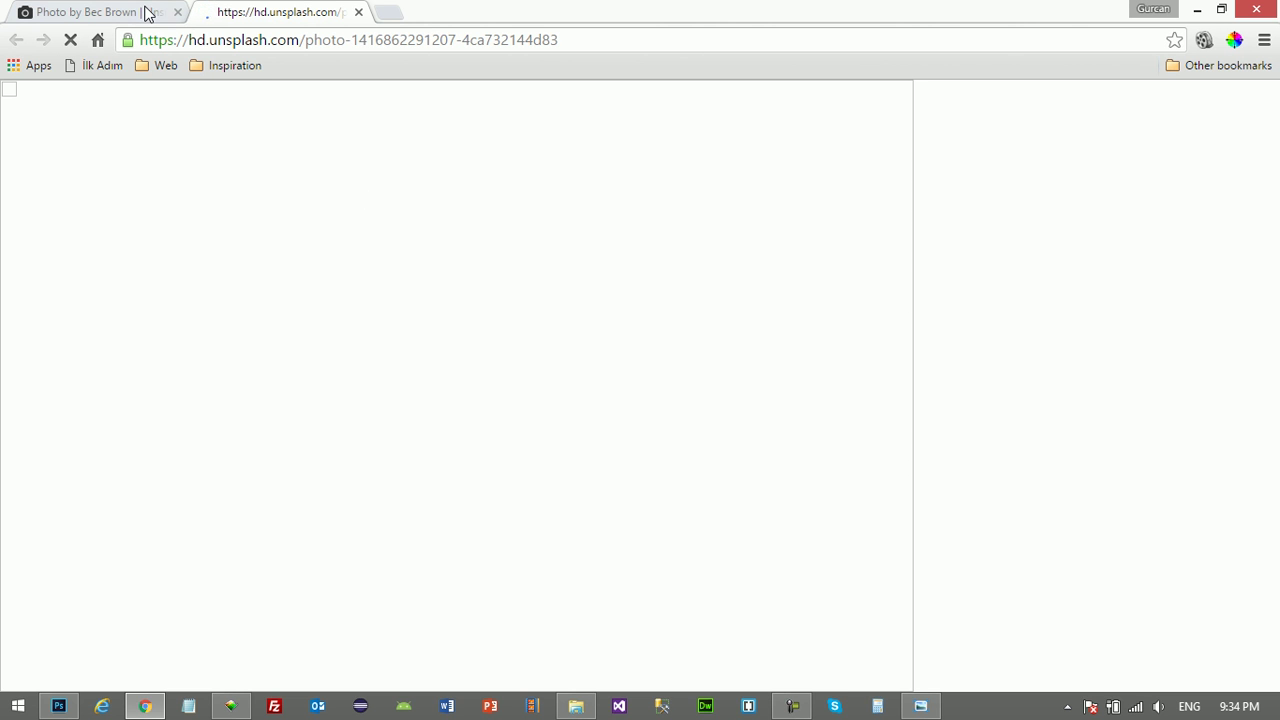
{"action": "left_click", "coordinate": [148, 13]}
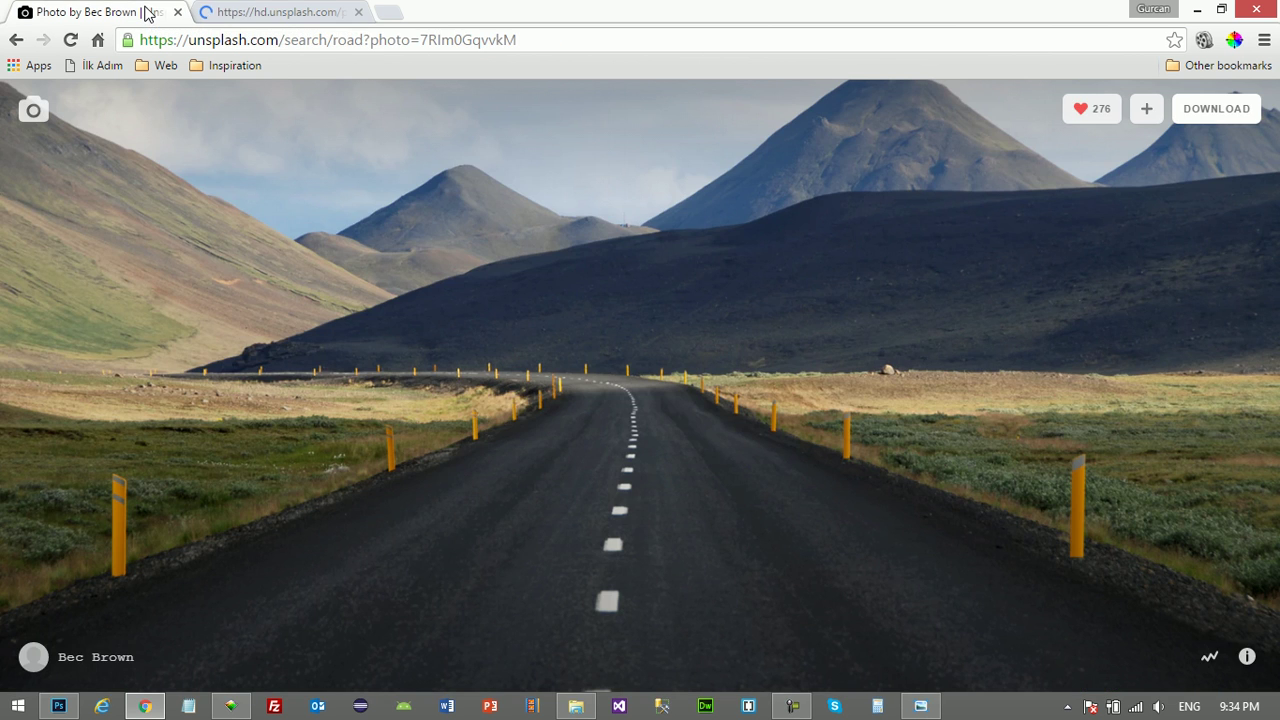
{"action": "left_click", "coordinate": [280, 11]}
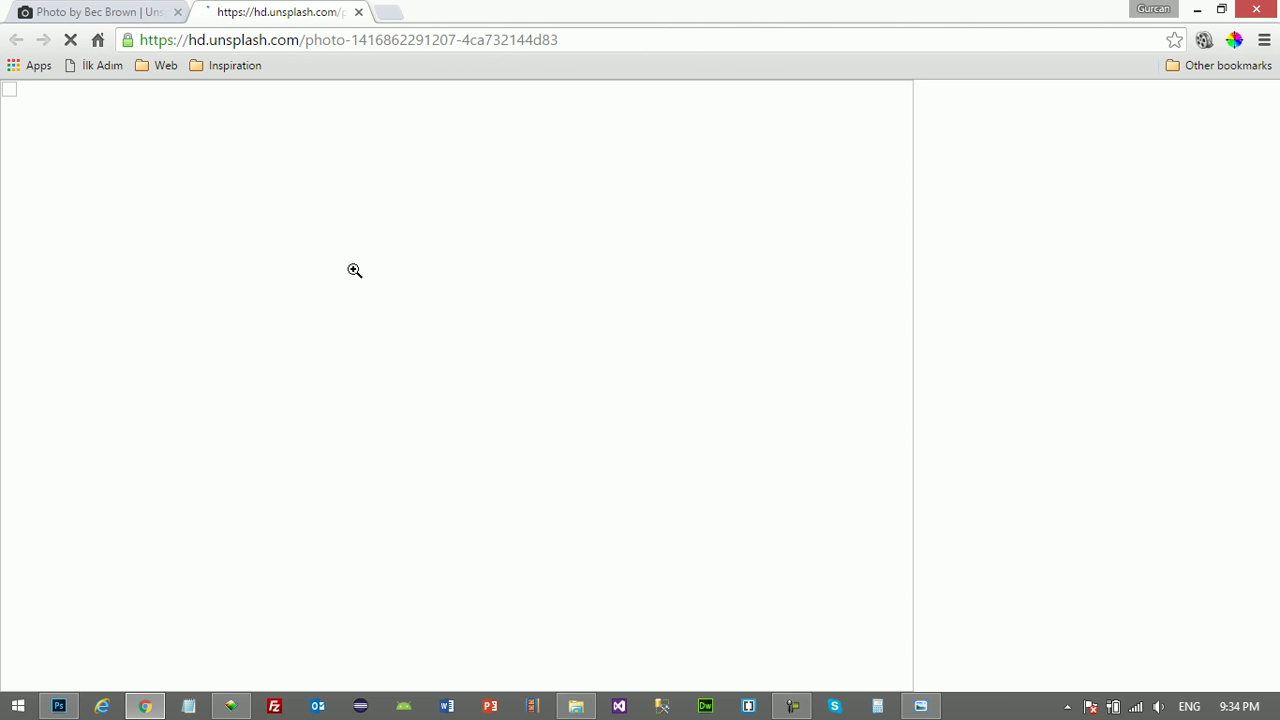
{"action": "left_click", "coordinate": [143, 11]}
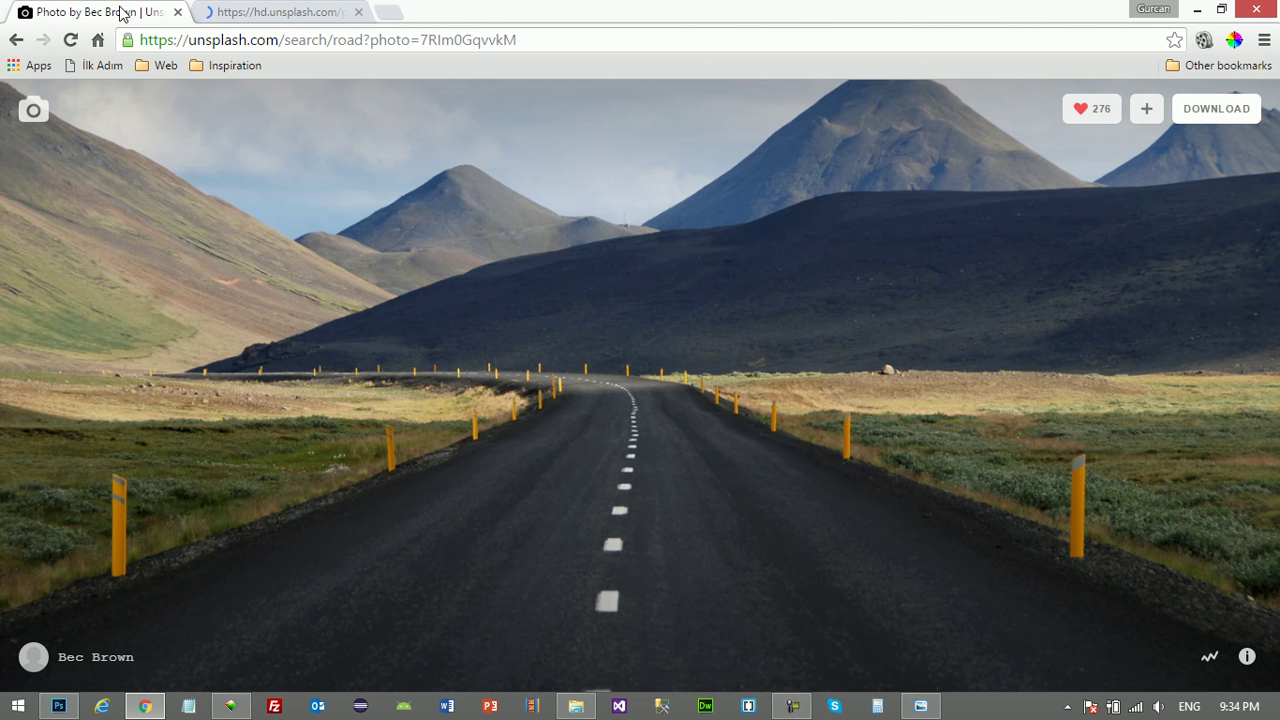
Return to the road results and download the winding road photo.
{"action": "left_click", "coordinate": [16, 40]}
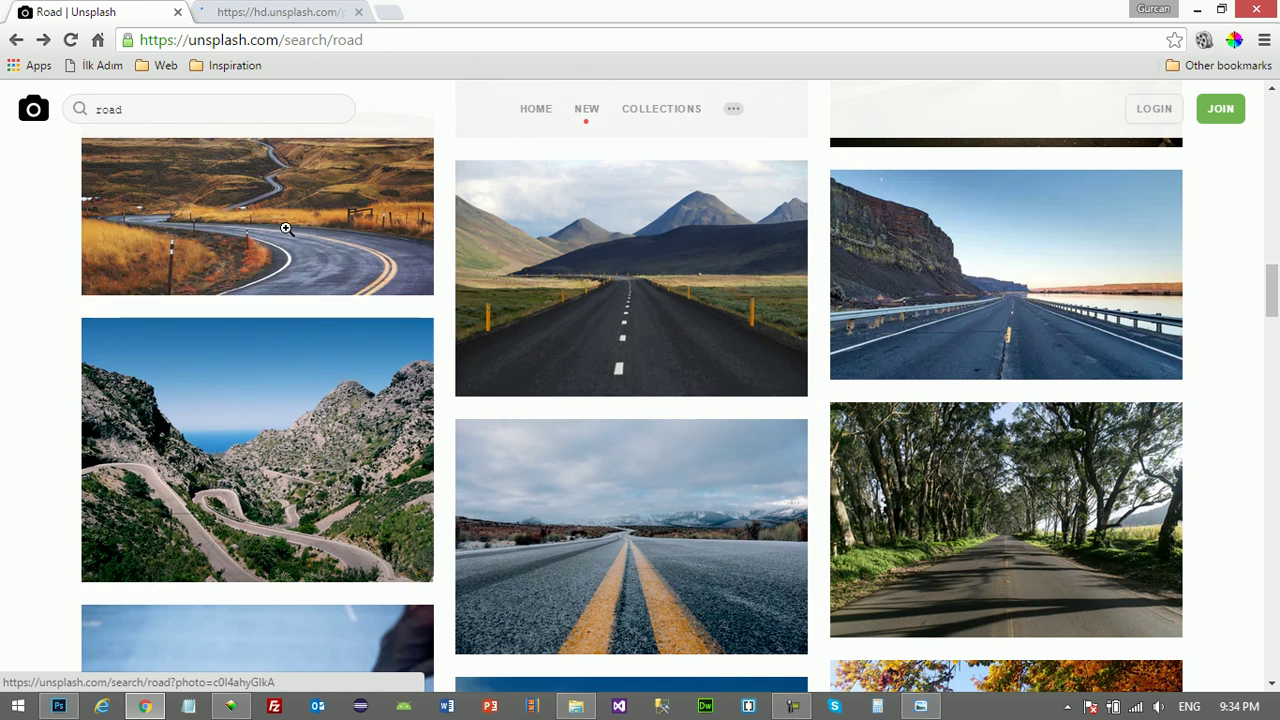
{"action": "left_click", "coordinate": [284, 212]}
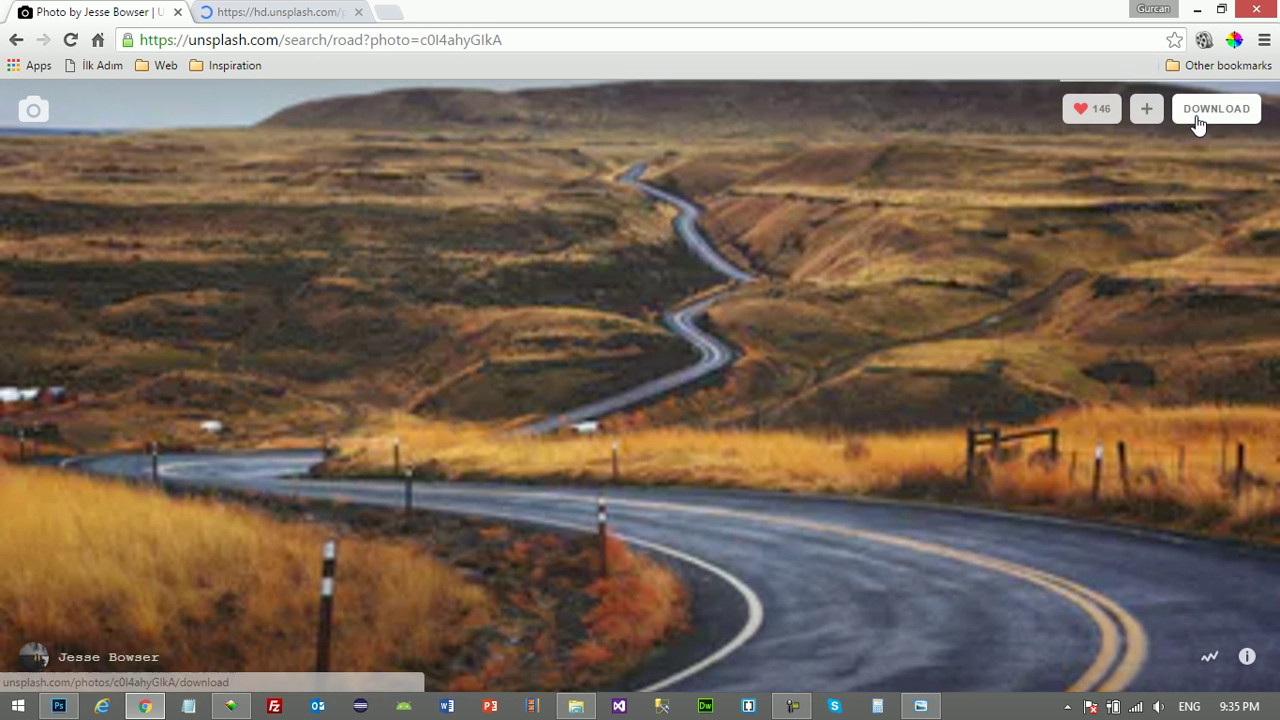
{"action": "left_click", "coordinate": [1199, 122]}
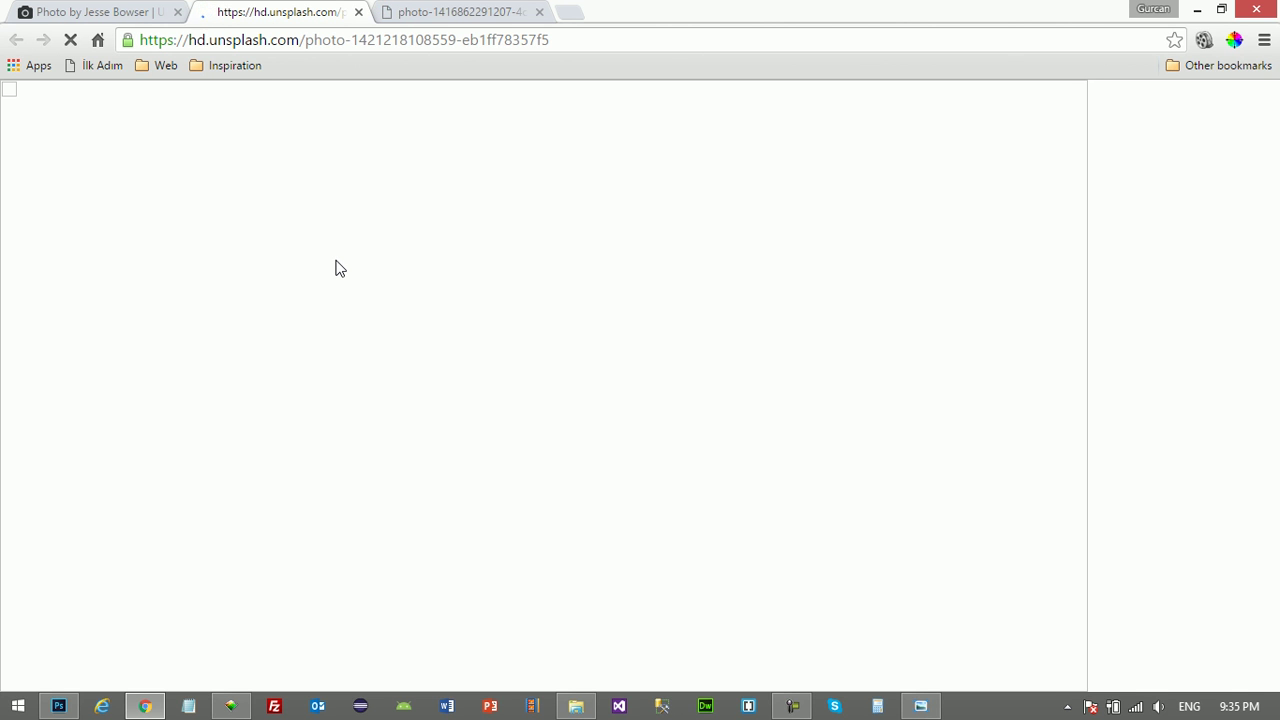
{"action": "left_click", "coordinate": [461, 16]}
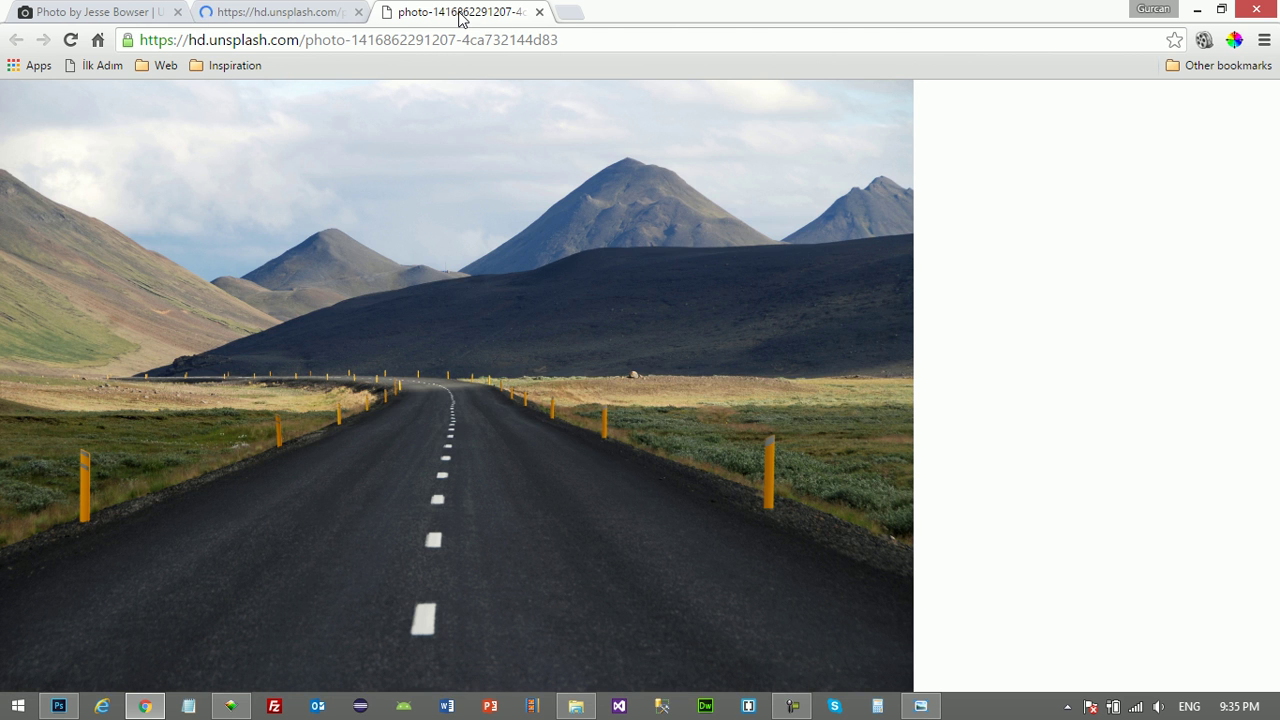
Use Save image as to store the mountain road photo on the Desktop as contactbg.jpg.
{"action": "right_click", "coordinate": [448, 301]}
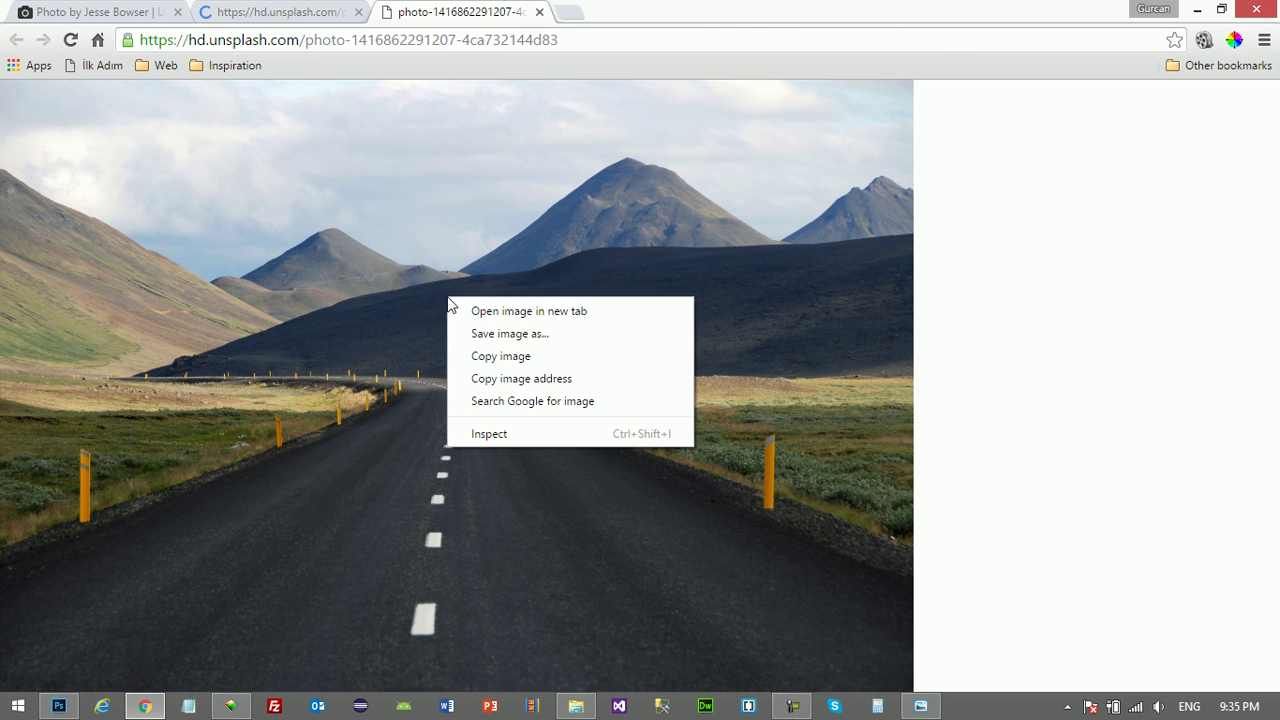
{"action": "left_click", "coordinate": [486, 335]}
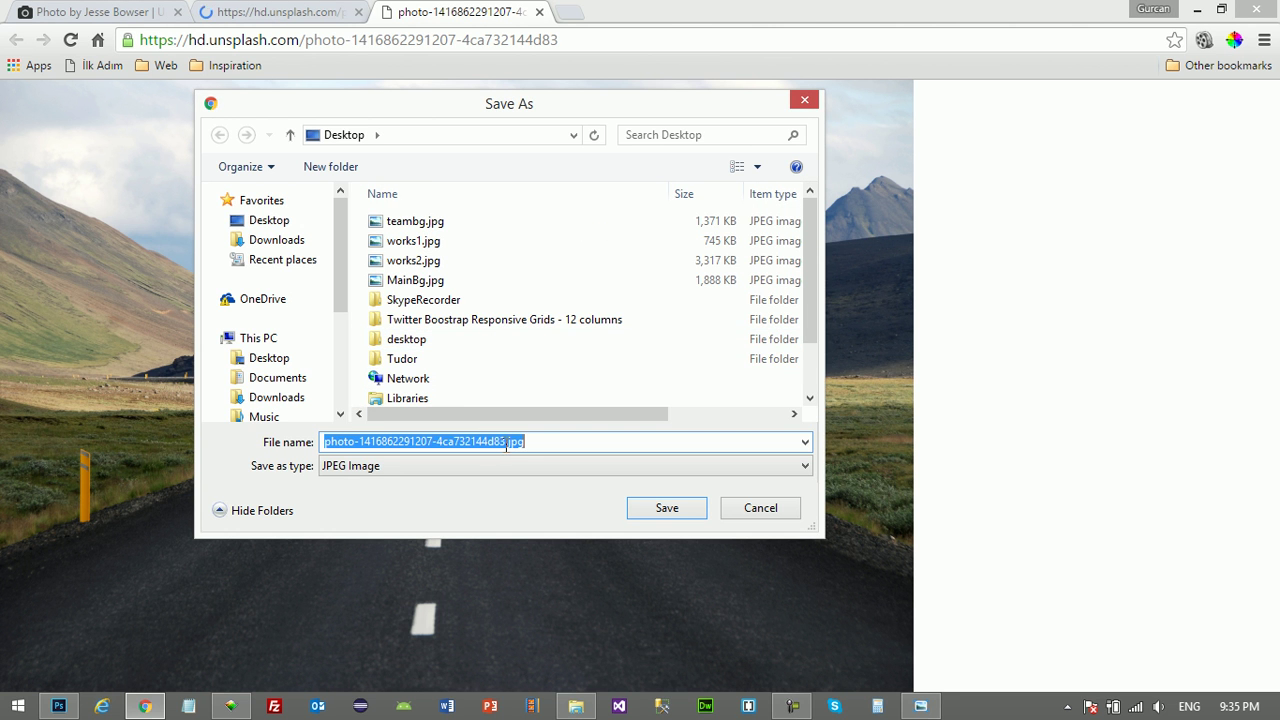
{"action": "left_click_drag", "start_coordinate": [506, 441], "coordinate": [291, 442]}
{"action": "type", "text": "contactbg"}
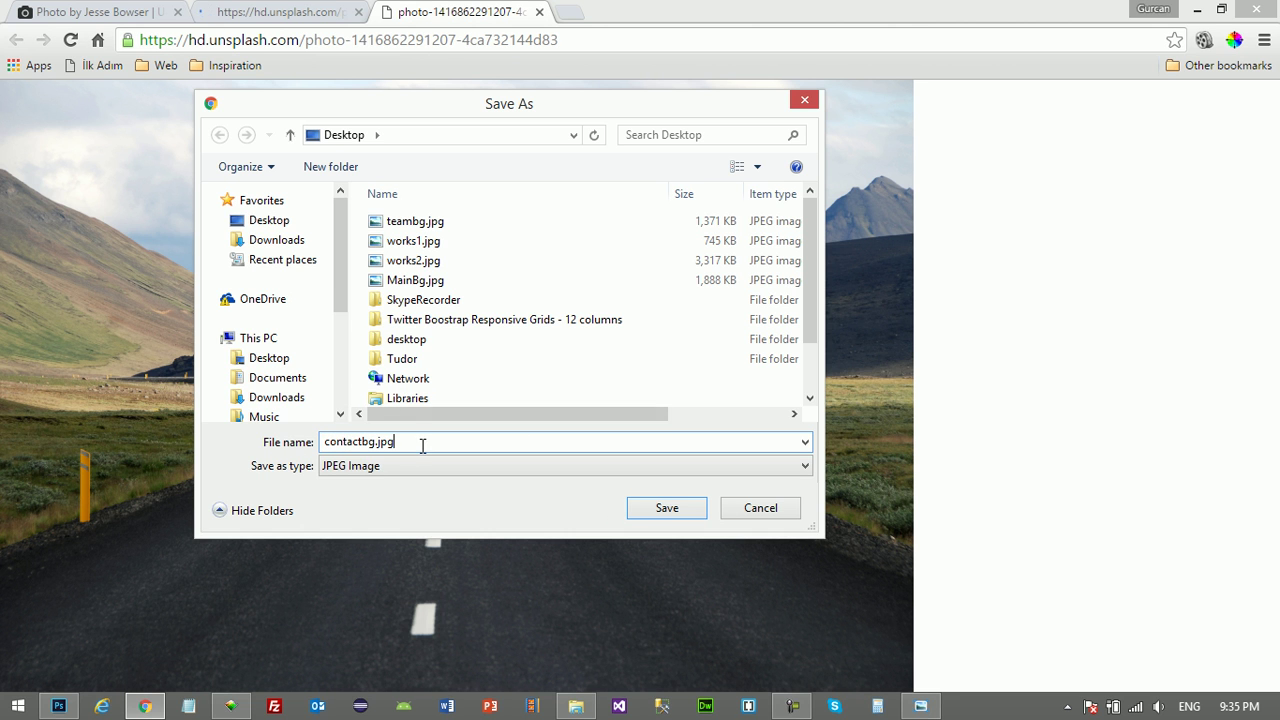
{"action": "left_click", "coordinate": [245, 222]}
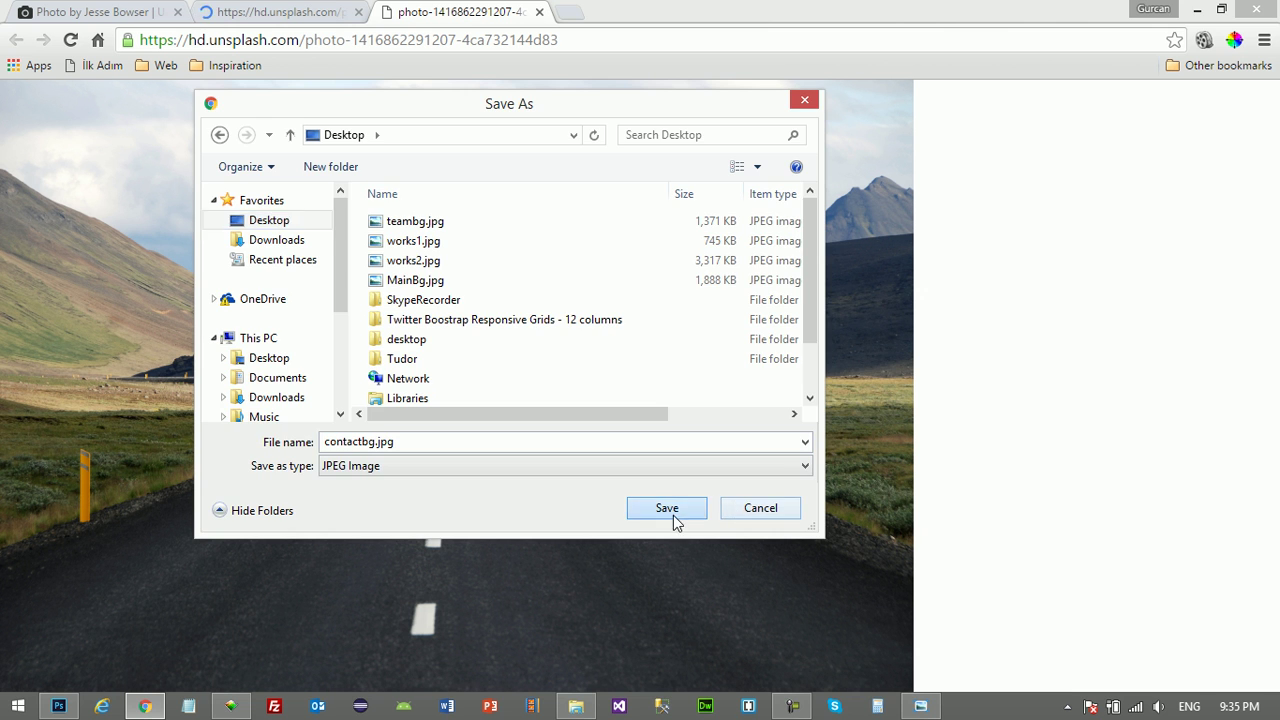
{"action": "left_click", "coordinate": [667, 510]}
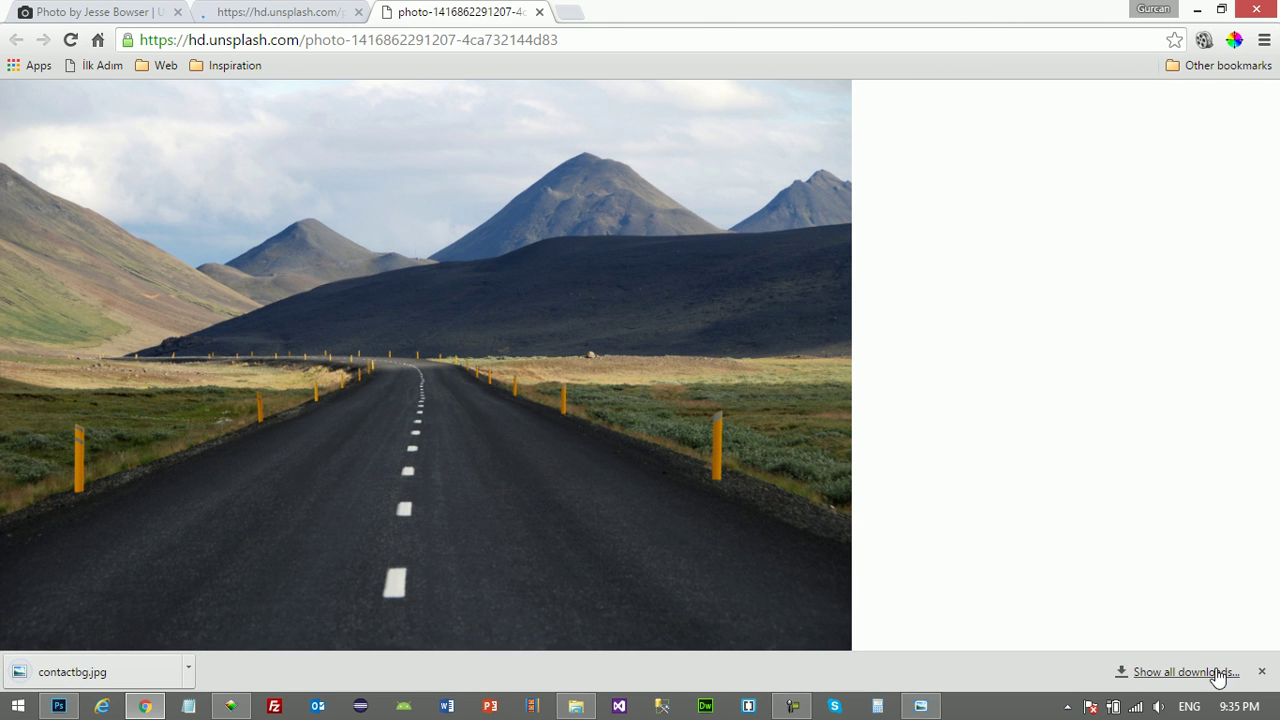
Open contactbg.jpg from the Desktop with Open with > Adobe Photoshop CC.
{"action": "left_click", "coordinate": [1278, 715]}
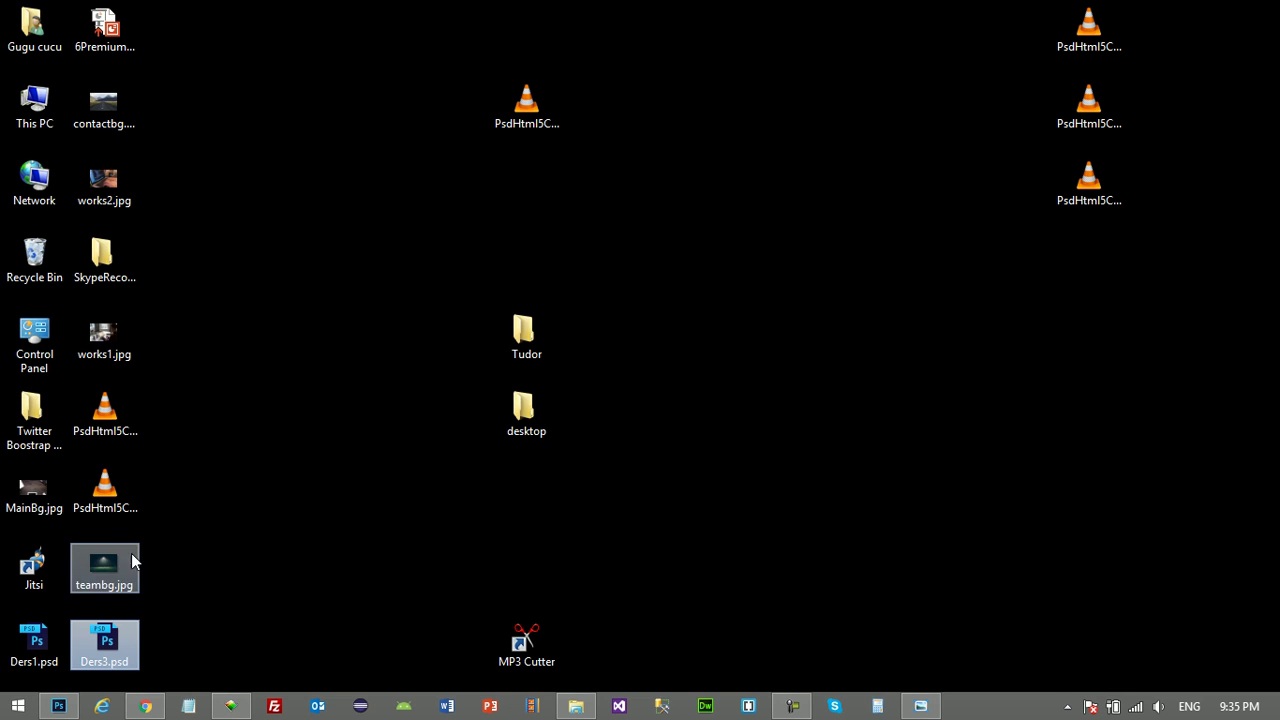
{"action": "left_click", "coordinate": [108, 107]}
{"action": "double_click", "coordinate": [107, 102]}
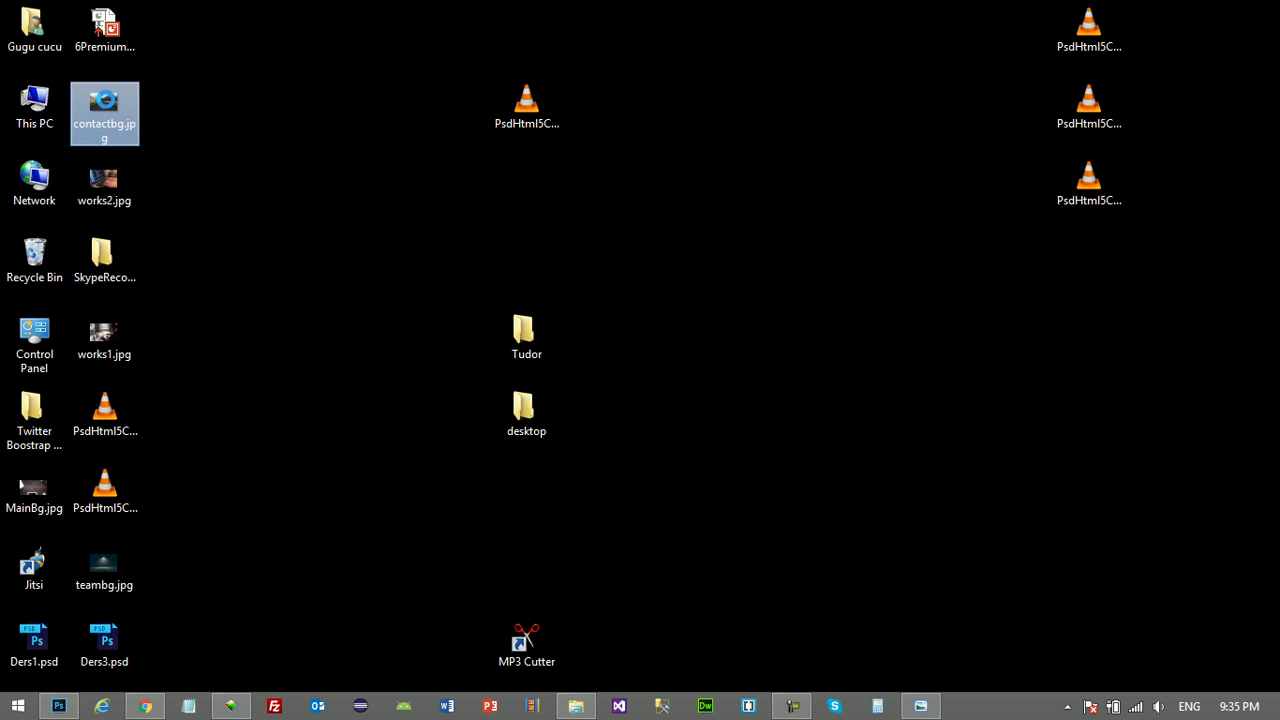
{"action": "right_click", "coordinate": [106, 99]}
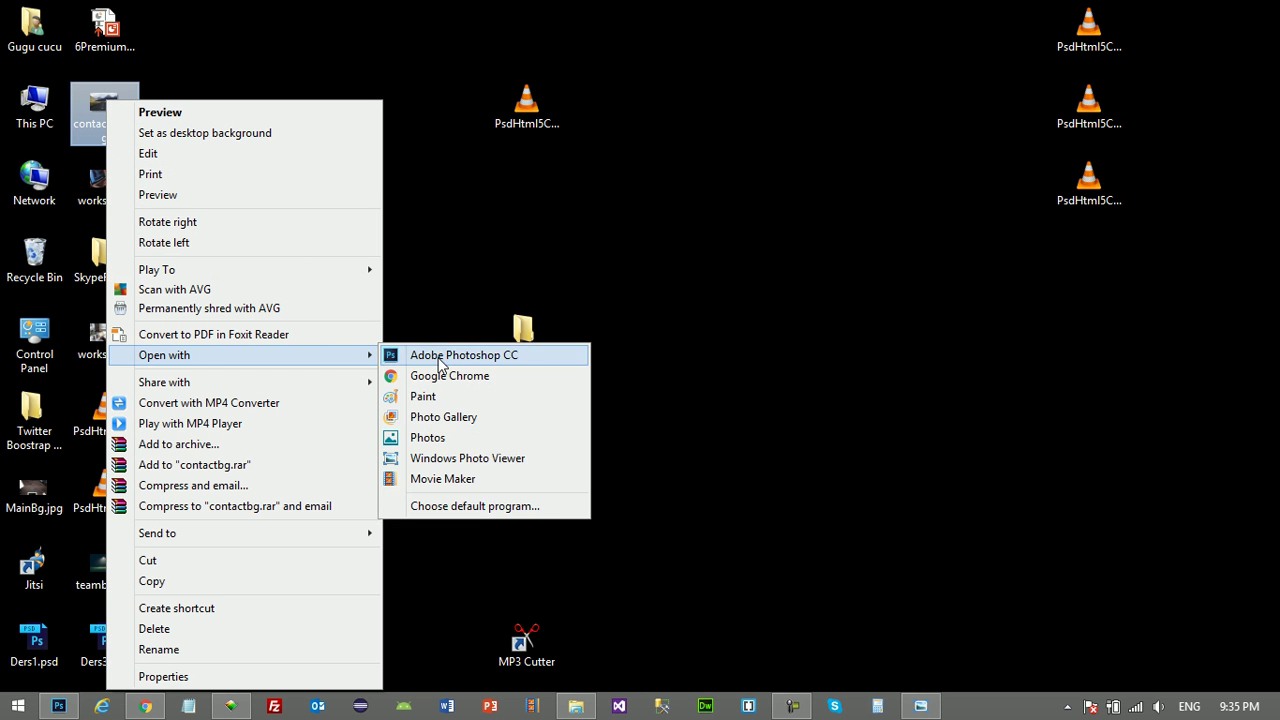
{"action": "mouse_move", "coordinate": [245, 355]}
{"action": "left_click", "coordinate": [438, 356]}
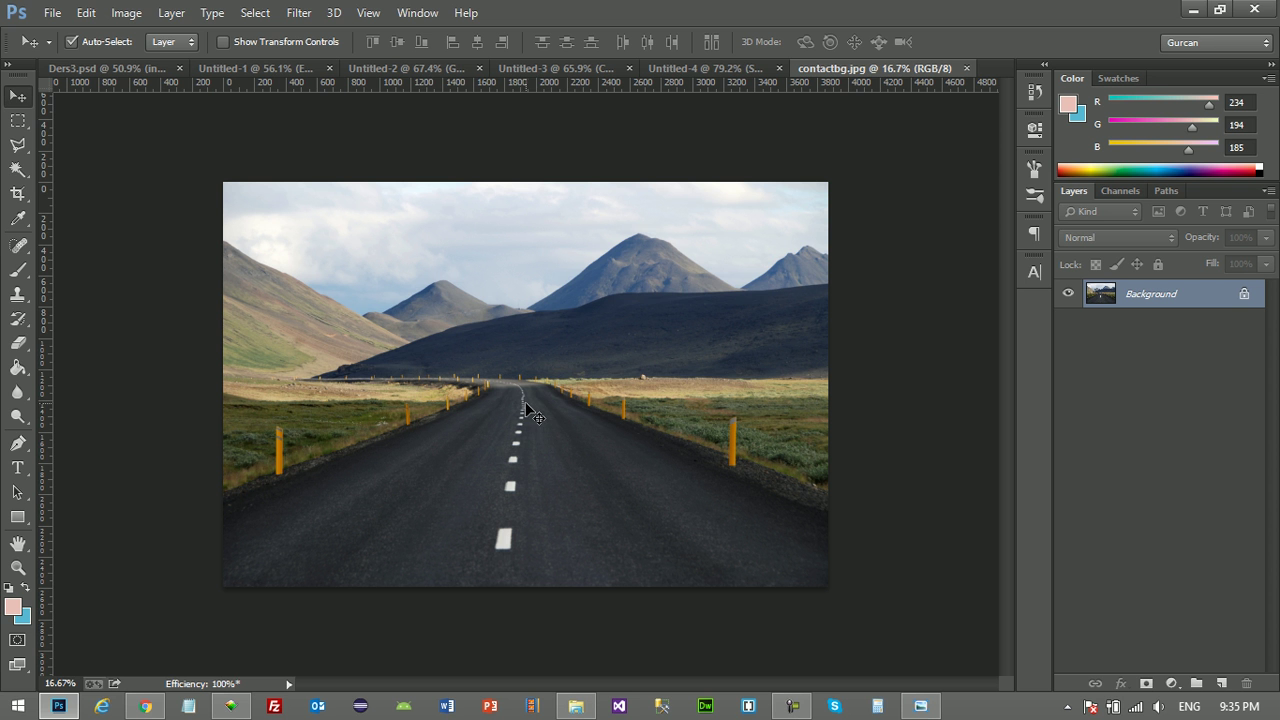
Unlock the photo's Background layer and drag the road photo into Ders3.psd.
{"action": "left_click", "coordinate": [1245, 294]}
{"action": "double_click", "coordinate": [1249, 300]}
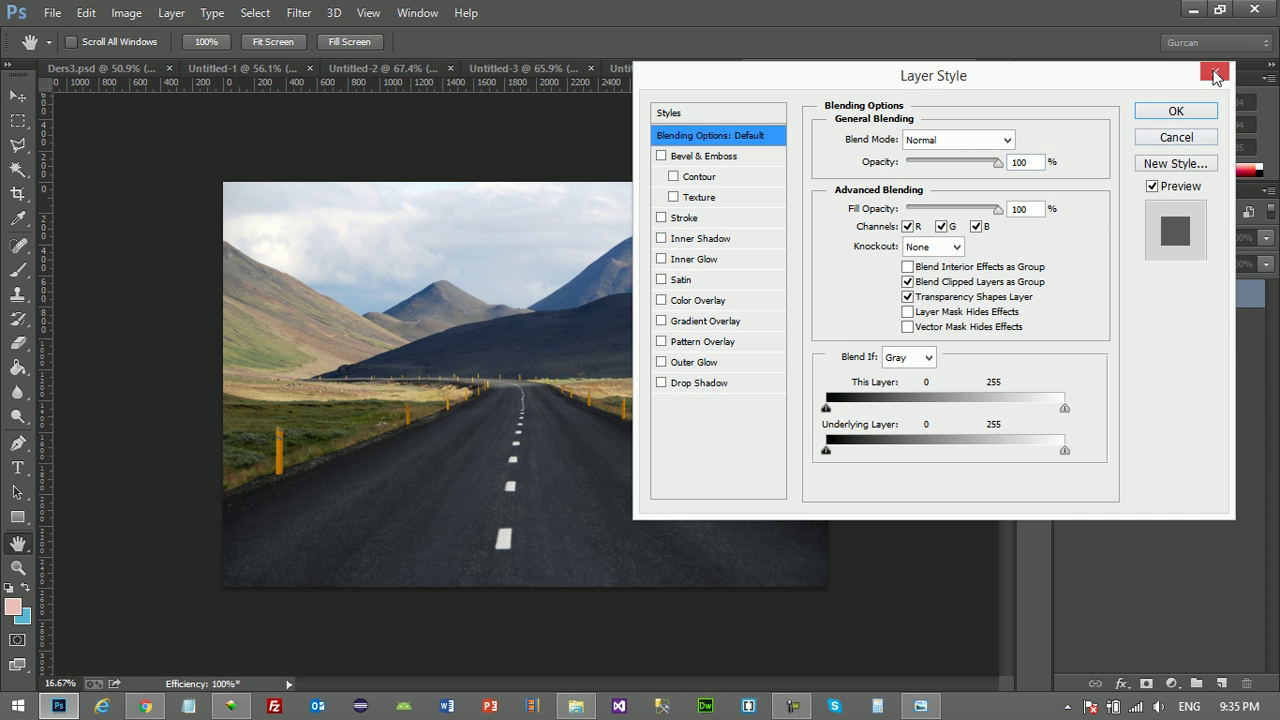
{"action": "left_click", "coordinate": [1213, 67]}
{"action": "left_click_drag", "start_coordinate": [468, 399], "coordinate": [116, 73]}
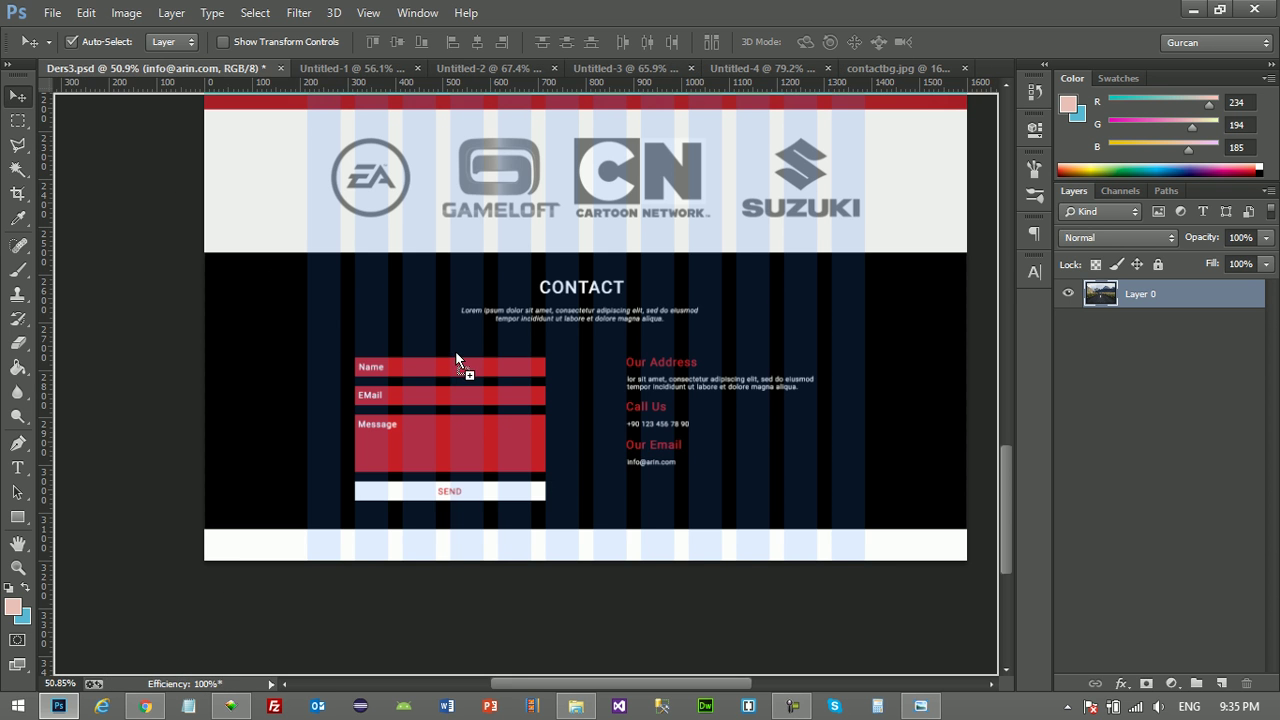
{"action": "left_click_drag", "start_coordinate": [116, 73], "coordinate": [455, 352]}
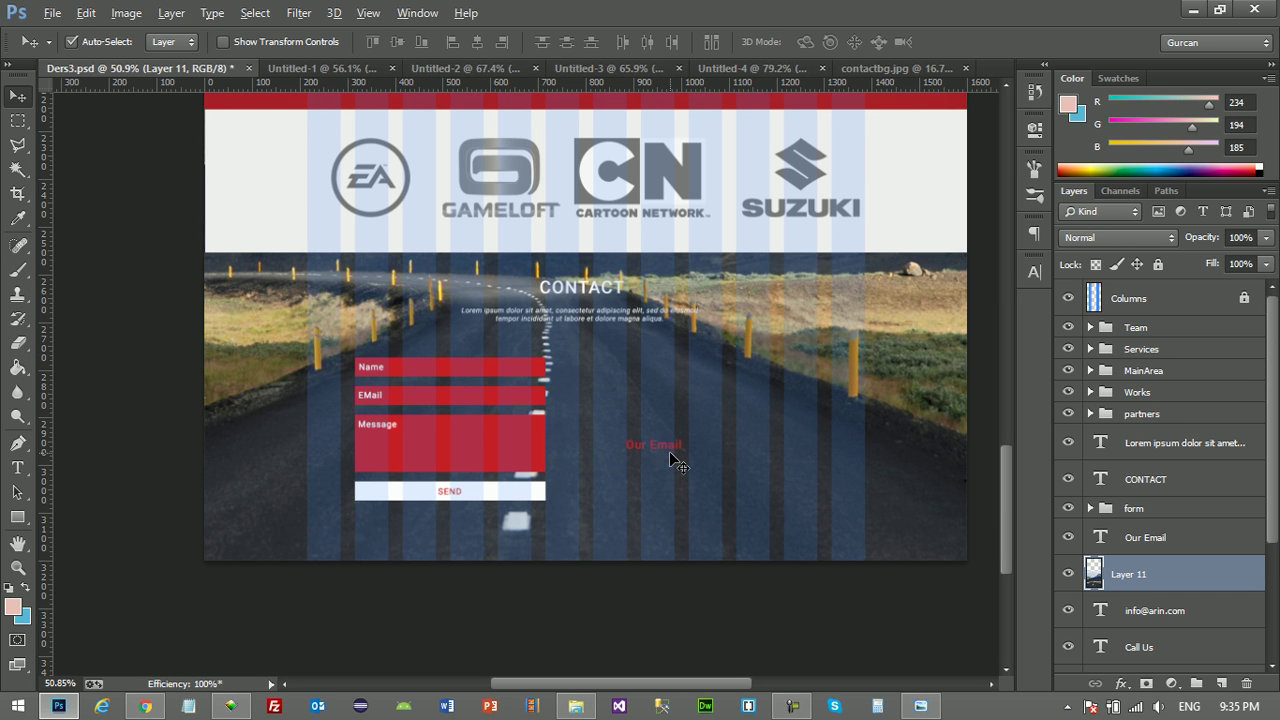
Move the road photo's Layer 11 just above Rectangle 1 in the Layers panel.
{"action": "scroll", "coordinate": [674, 454], "scroll_direction": "down", "scroll_amount": 2}
{"action": "scroll", "coordinate": [1160, 470], "scroll_direction": "down", "scroll_amount": 2}
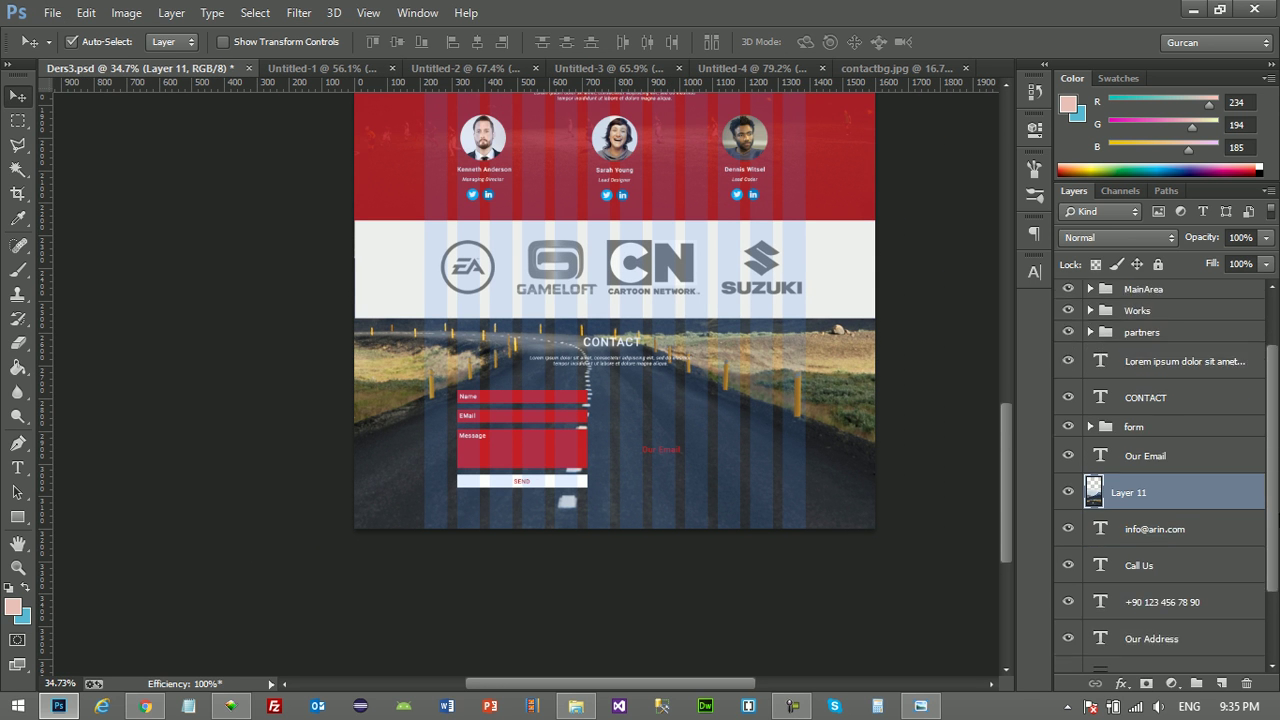
{"action": "scroll", "coordinate": [1160, 470], "scroll_direction": "down", "scroll_amount": 2}
{"action": "left_click_drag", "start_coordinate": [1133, 401], "coordinate": [1145, 601]}
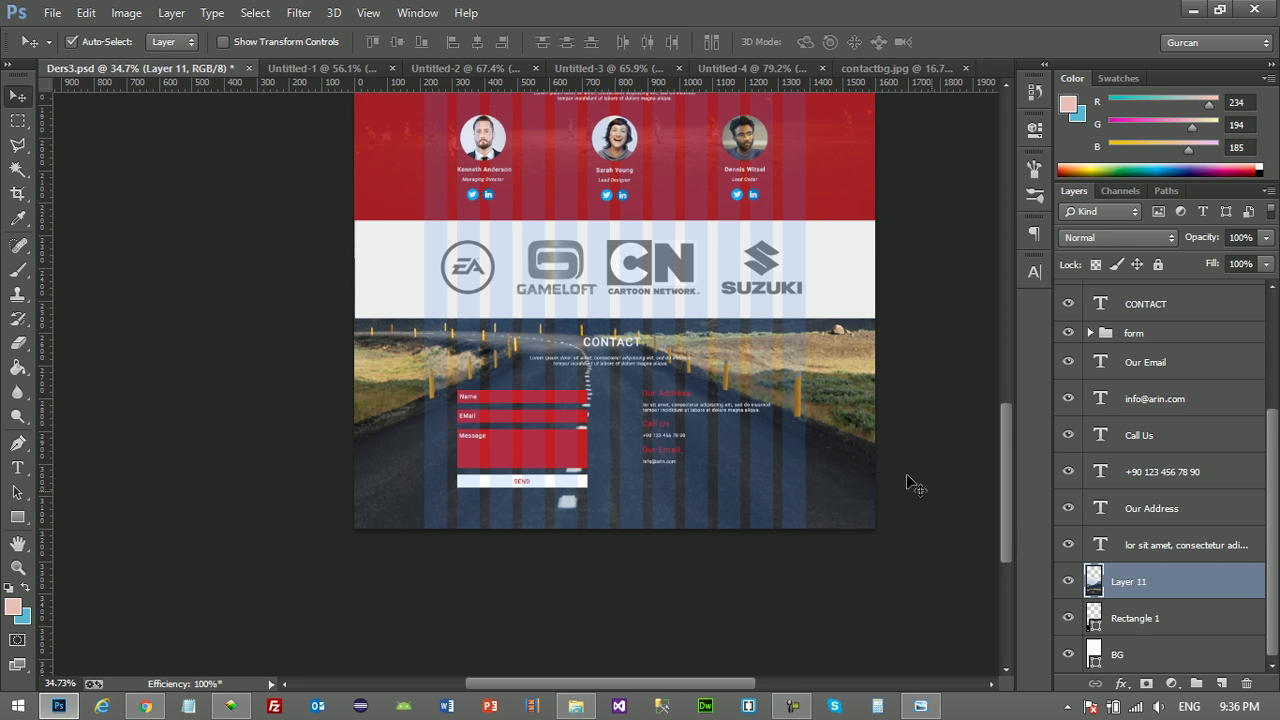
{"action": "scroll", "coordinate": [812, 442], "scroll_direction": "down", "scroll_amount": 2}
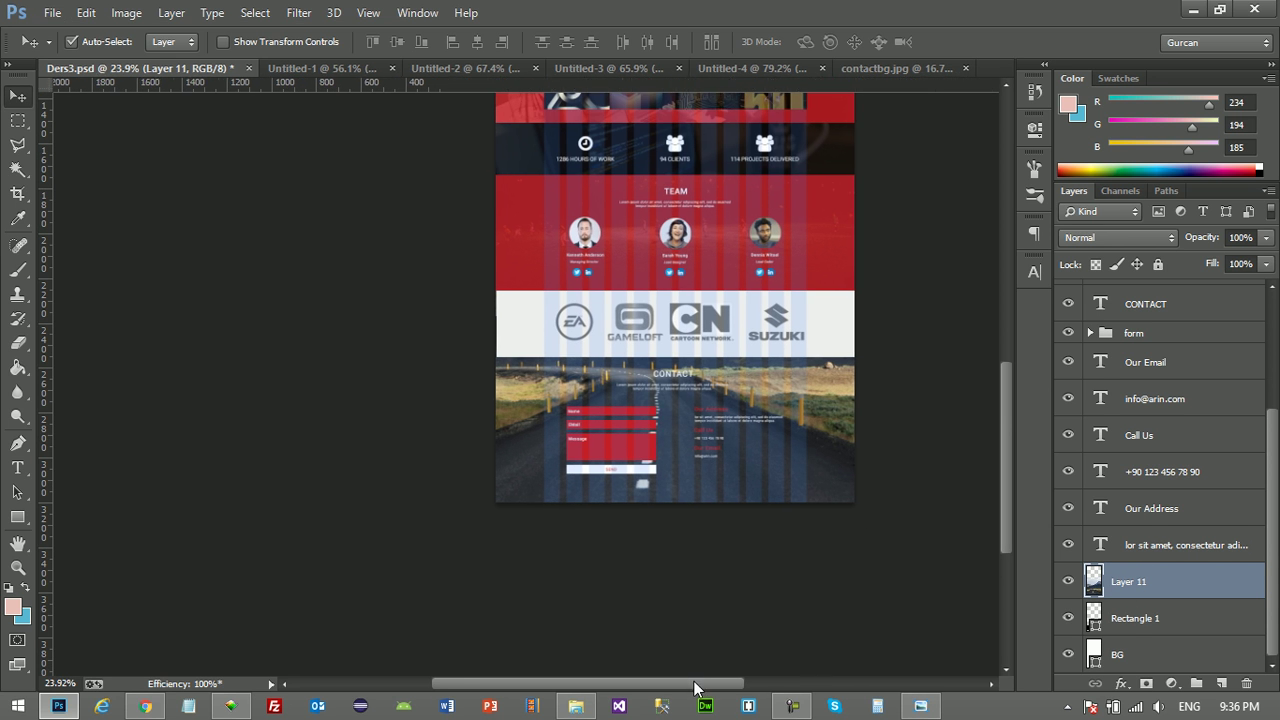
{"action": "left_click_drag", "start_coordinate": [690, 678], "coordinate": [725, 688]}
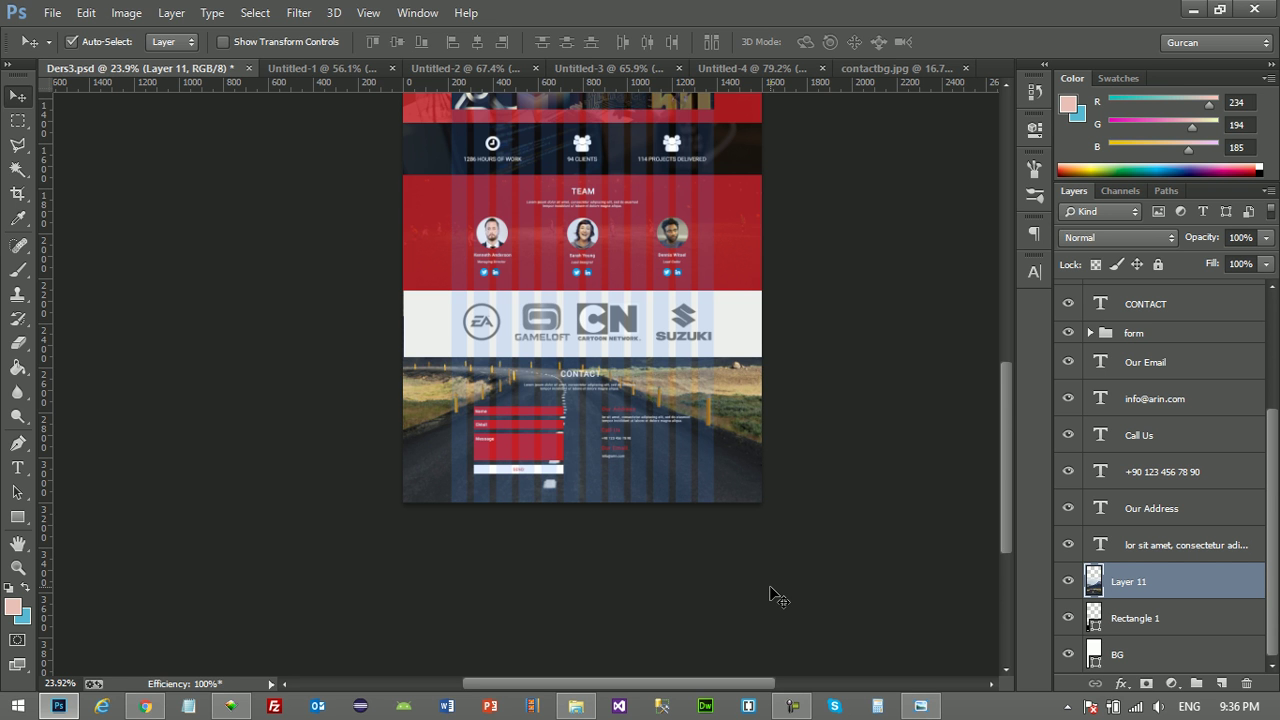
{"action": "key", "text": "ctrl+t"}
{"action": "scroll", "coordinate": [783, 456], "scroll_direction": "down", "scroll_amount": 2}
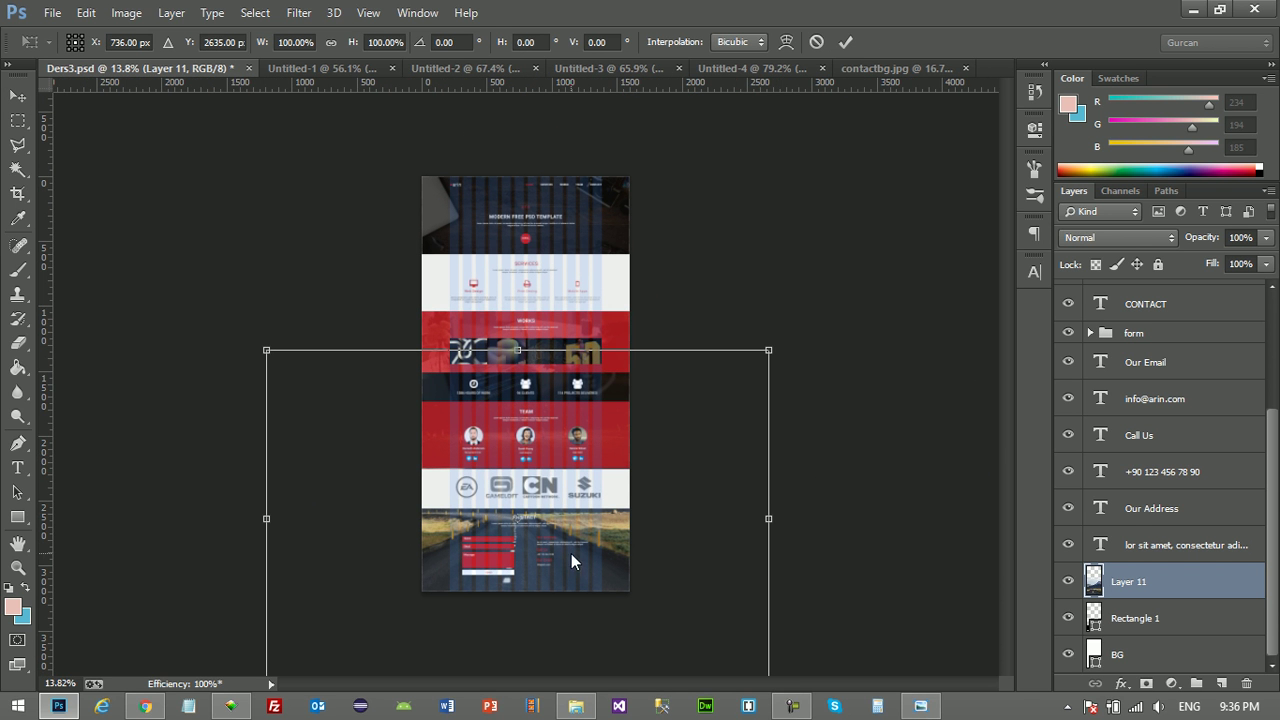
Move and scale the road photo down to about 43% over the contact section.
{"action": "left_click_drag", "start_coordinate": [691, 580], "coordinate": [717, 538]}
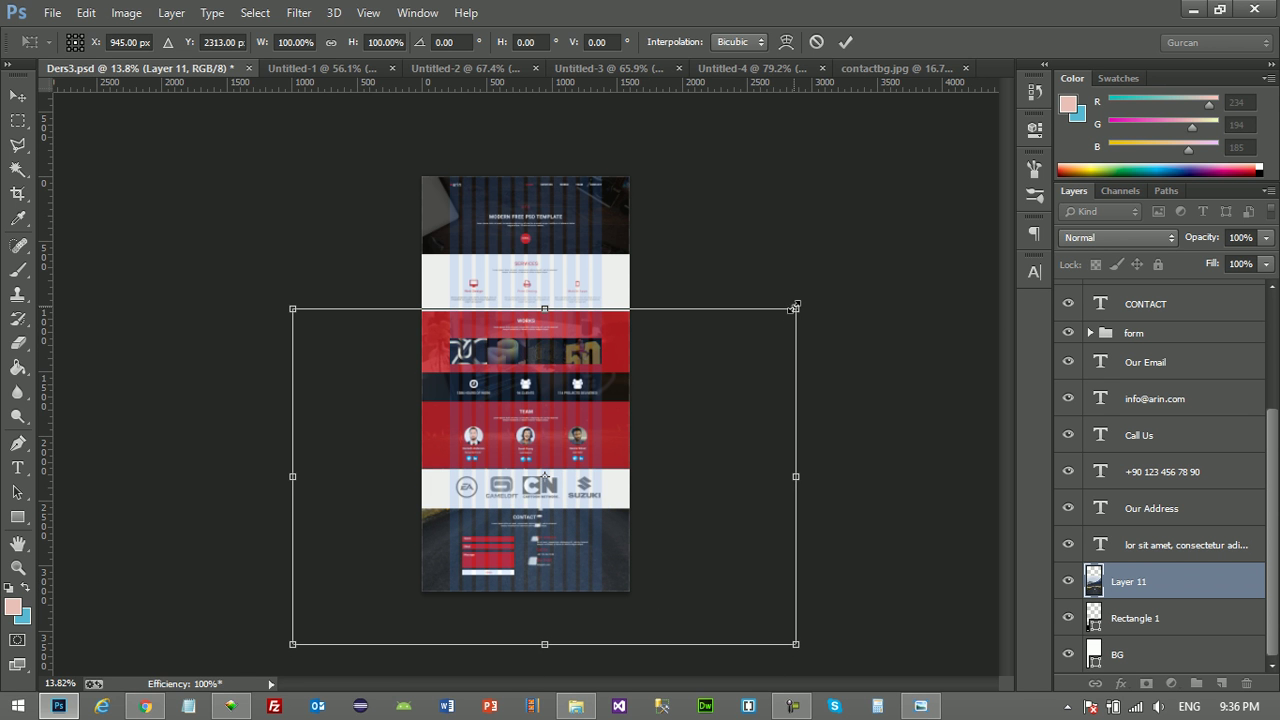
{"action": "mouse_move", "coordinate": [795, 308]}
{"action": "left_mouse_down"}
{"action": "mouse_move", "coordinate": [669, 431]}
{"action": "mouse_move", "coordinate": [638, 425]}
{"action": "left_mouse_up"}
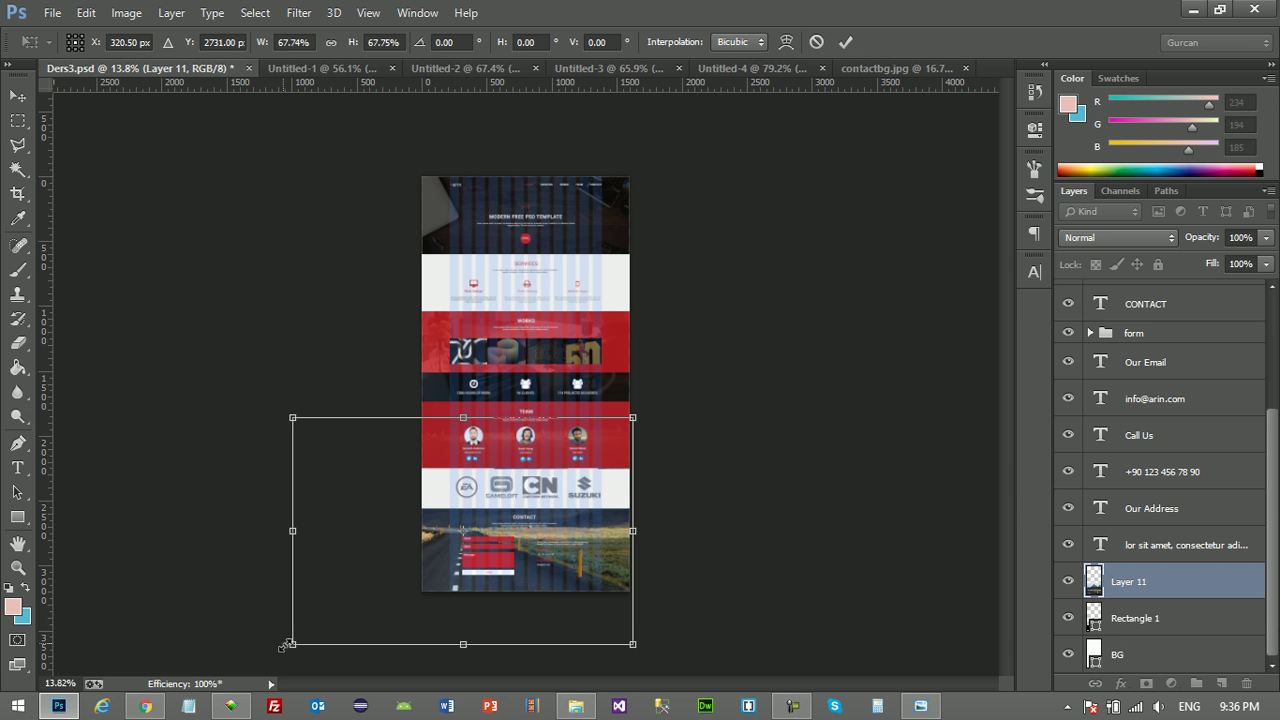
{"action": "left_click_drag", "start_coordinate": [290, 644], "coordinate": [378, 620]}
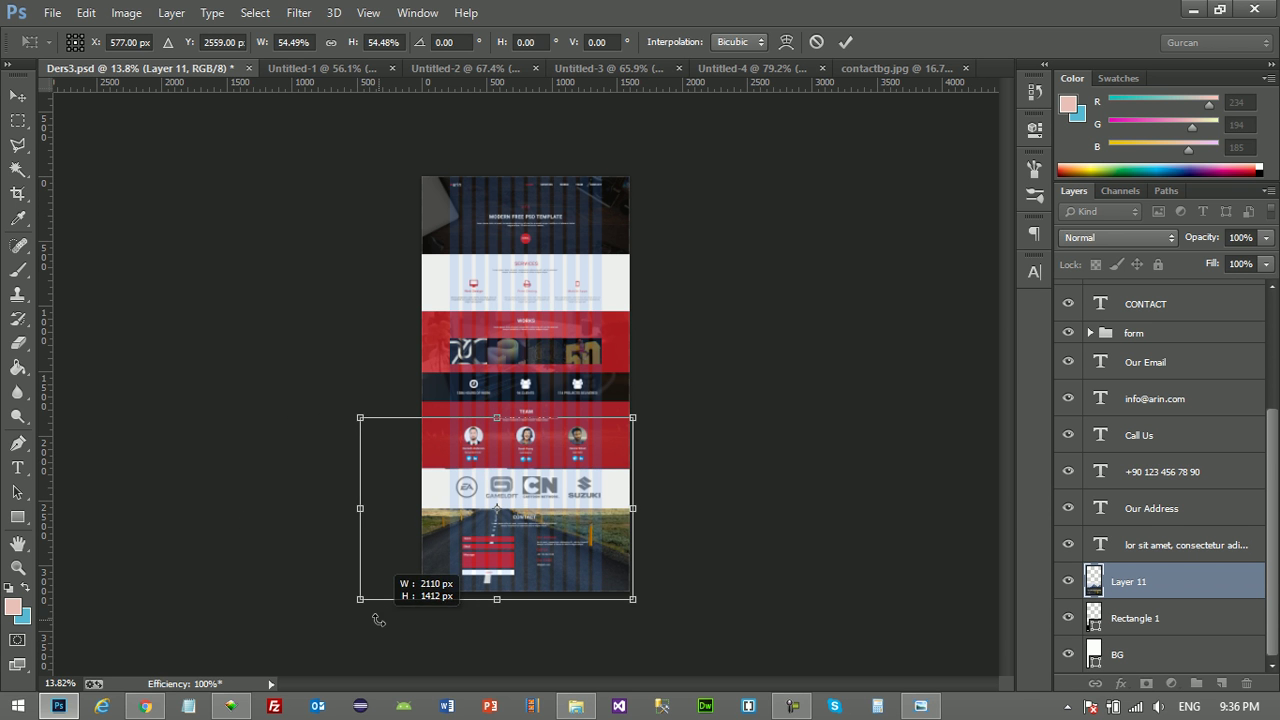
{"action": "mouse_move", "coordinate": [360, 417]}
{"action": "left_mouse_down"}
{"action": "mouse_move", "coordinate": [397, 459]}
{"action": "mouse_move", "coordinate": [416, 456]}
{"action": "left_mouse_up"}
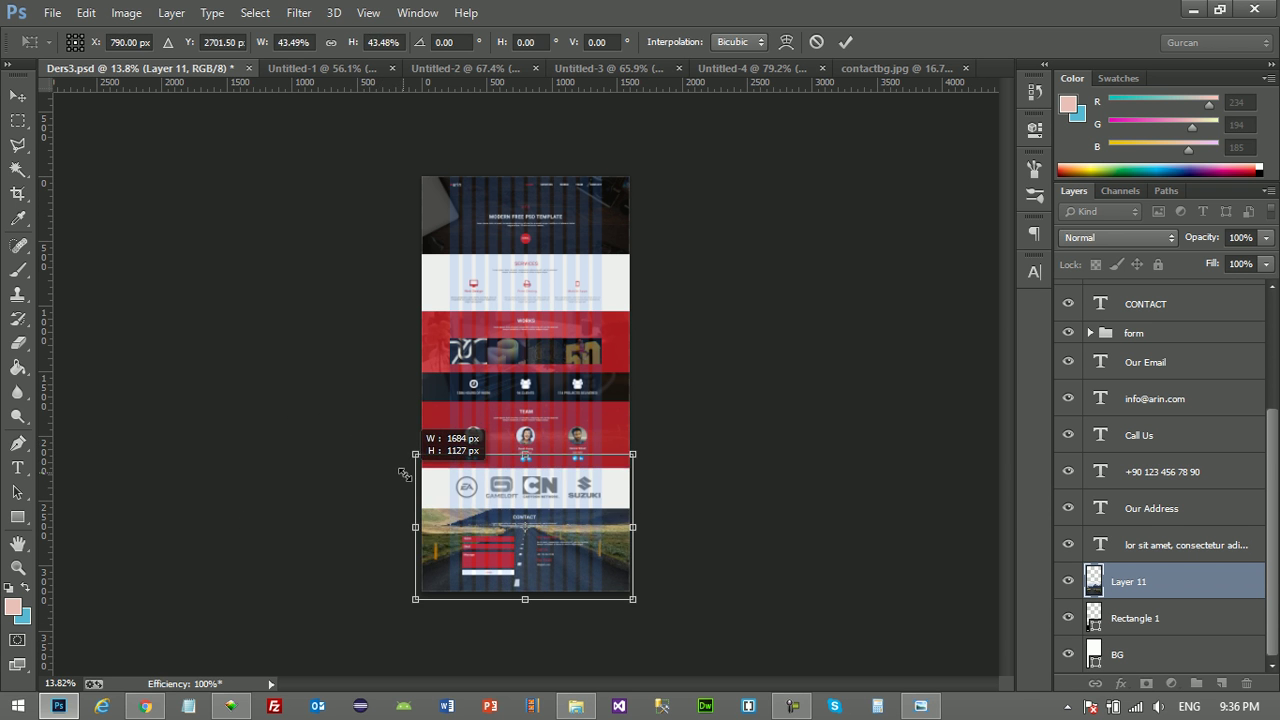
{"action": "left_click", "coordinate": [846, 42]}
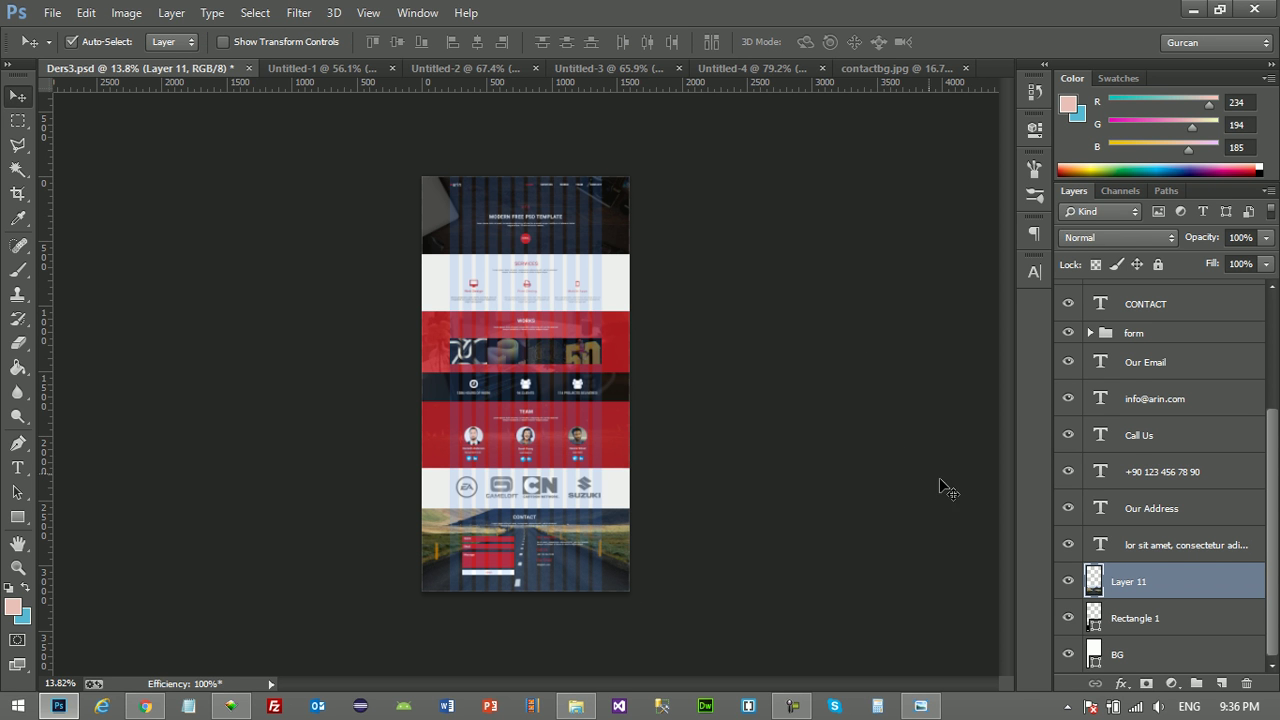
Clip Layer 11 to Rectangle 1 with a clipping mask.
{"action": "right_click", "coordinate": [1132, 584]}
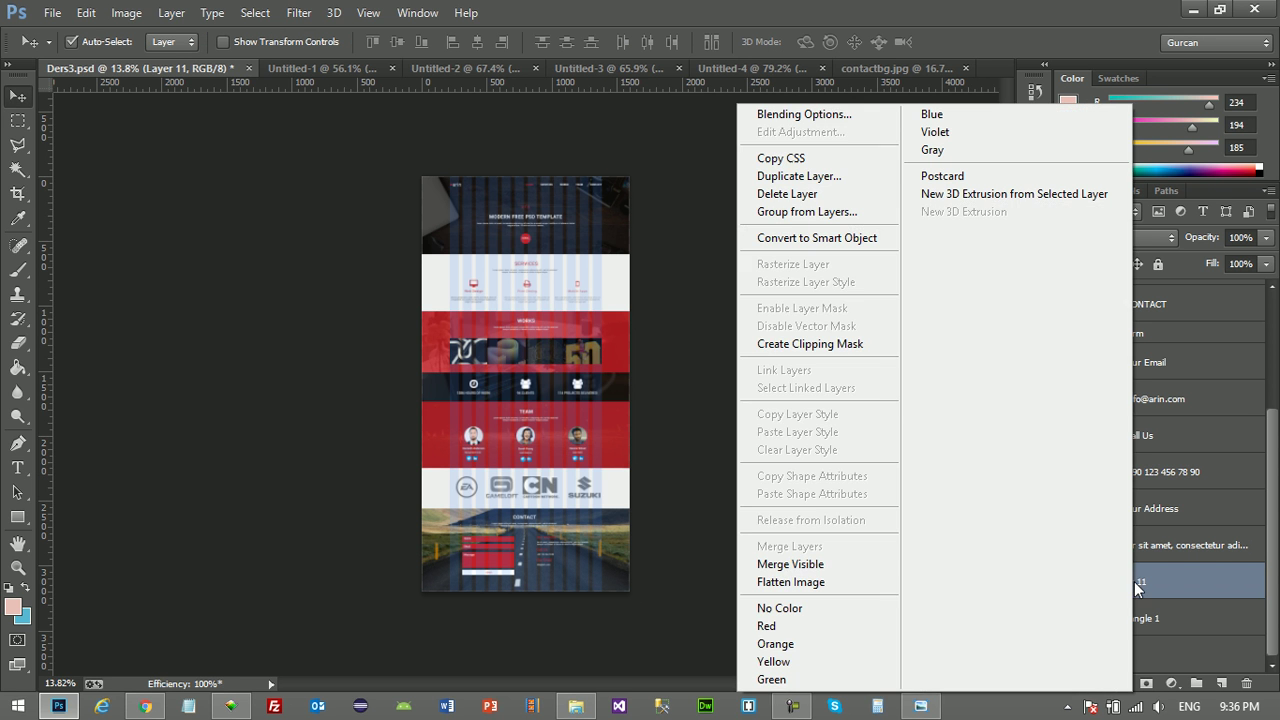
{"action": "left_click", "coordinate": [828, 358]}
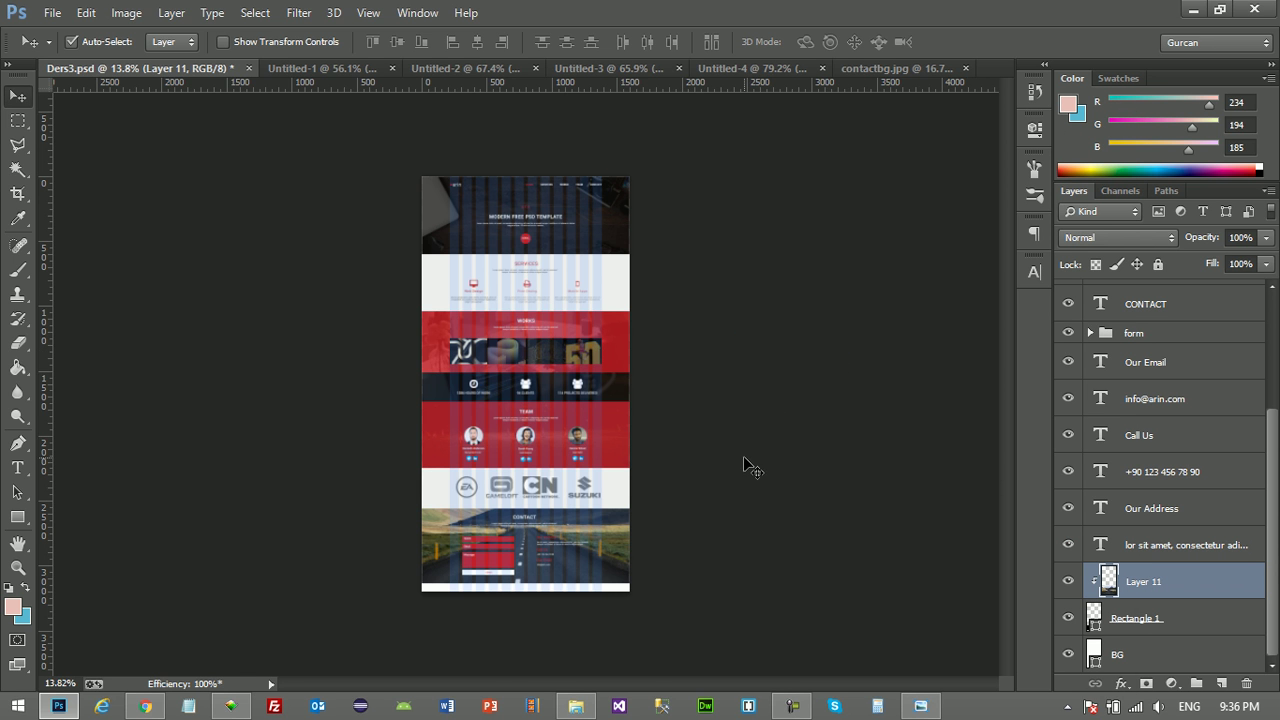
{"action": "key", "text": "ctrl+plus"}
{"action": "scroll", "coordinate": [741, 482], "scroll_direction": "up", "scroll_amount": 1}
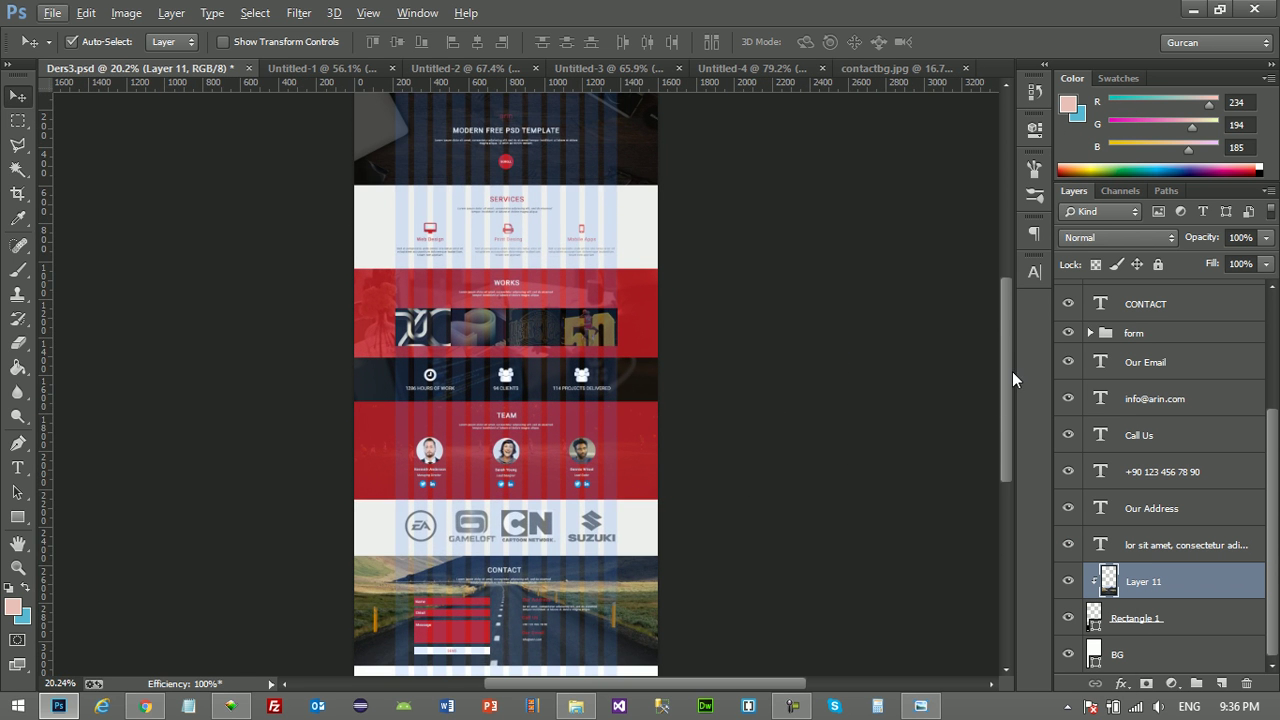
Lower Layer 11's opacity to 17% so the road photo shows only faintly.
{"action": "scroll", "coordinate": [1008, 424], "scroll_direction": "down", "scroll_amount": 3}
{"action": "scroll", "coordinate": [846, 480], "scroll_direction": "up", "scroll_amount": 2}
{"action": "scroll", "coordinate": [957, 543], "scroll_direction": "up", "scroll_amount": 1}
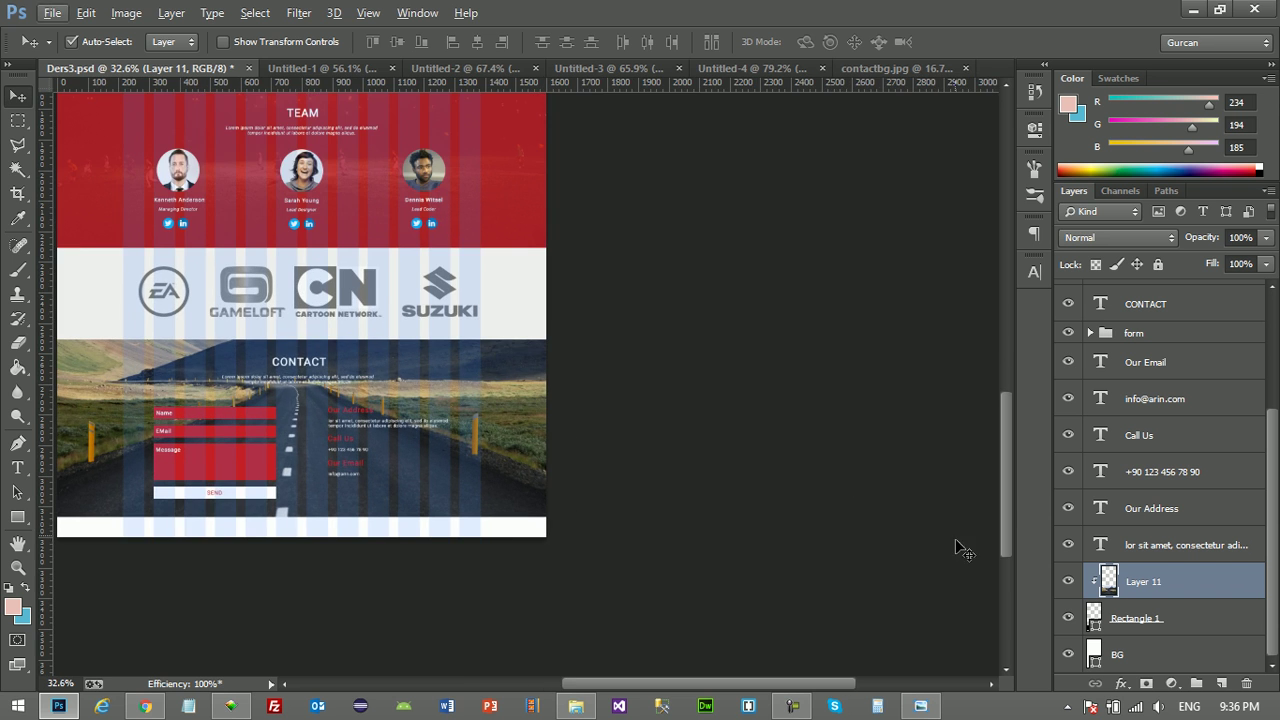
{"action": "left_click_drag", "start_coordinate": [815, 688], "coordinate": [733, 680]}
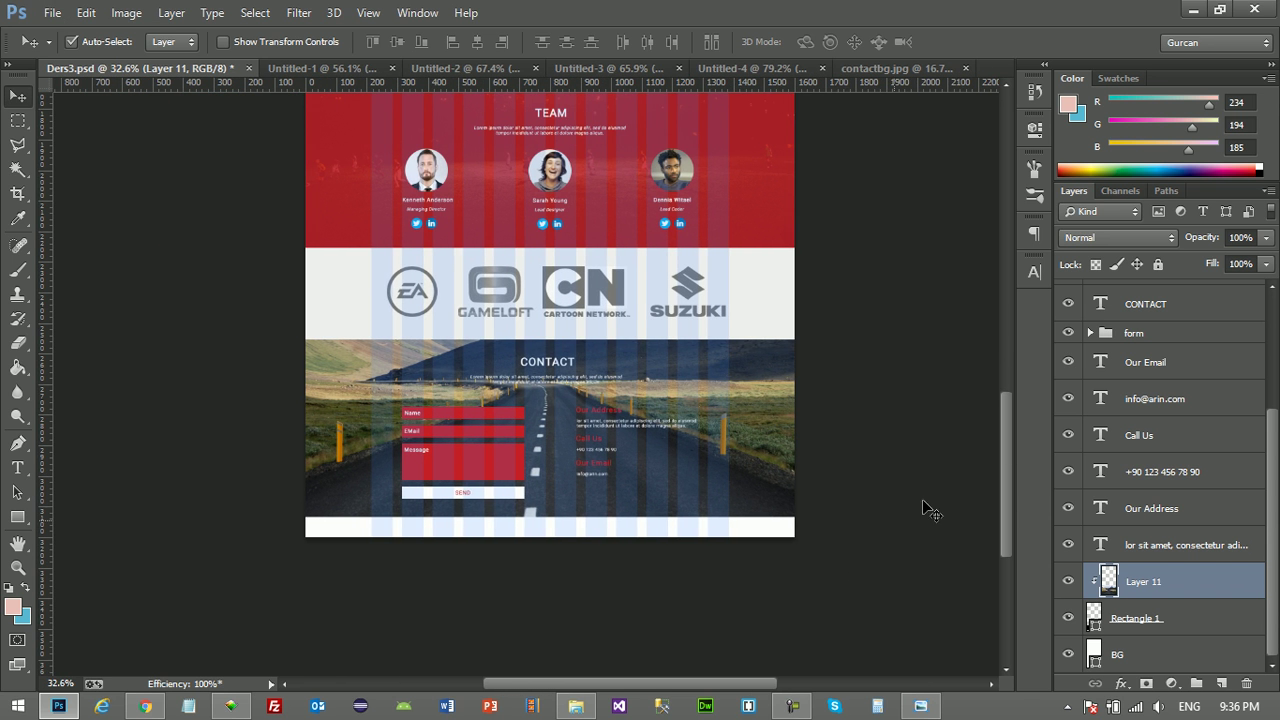
{"action": "left_click_drag", "start_coordinate": [1210, 245], "coordinate": [1177, 244]}
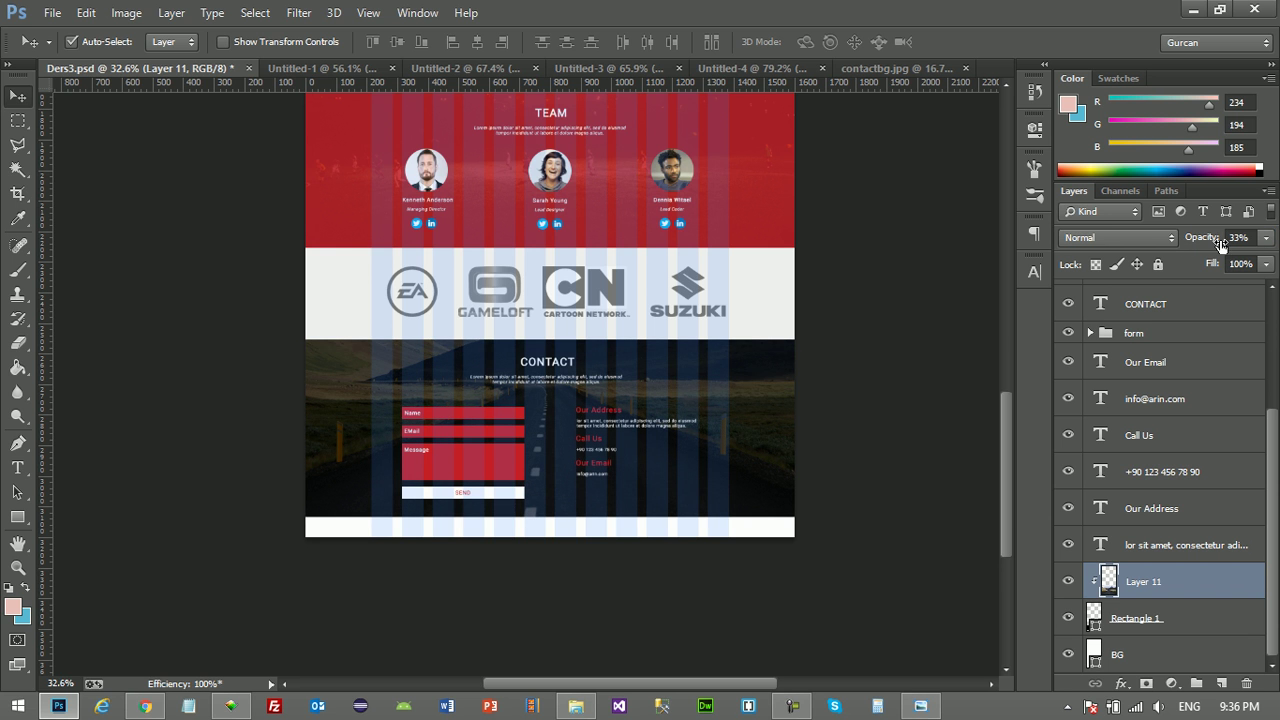
{"action": "left_click", "coordinate": [1204, 244]}
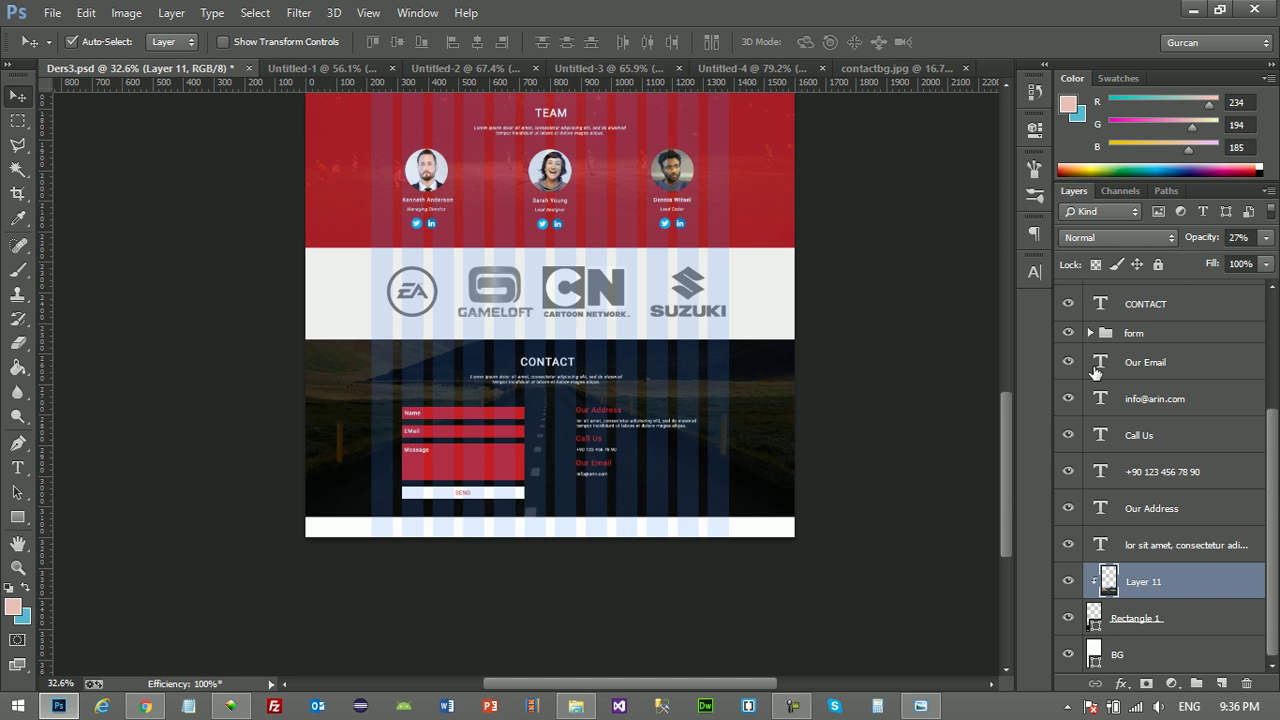
{"action": "left_click_drag", "start_coordinate": [1011, 492], "coordinate": [1009, 410]}
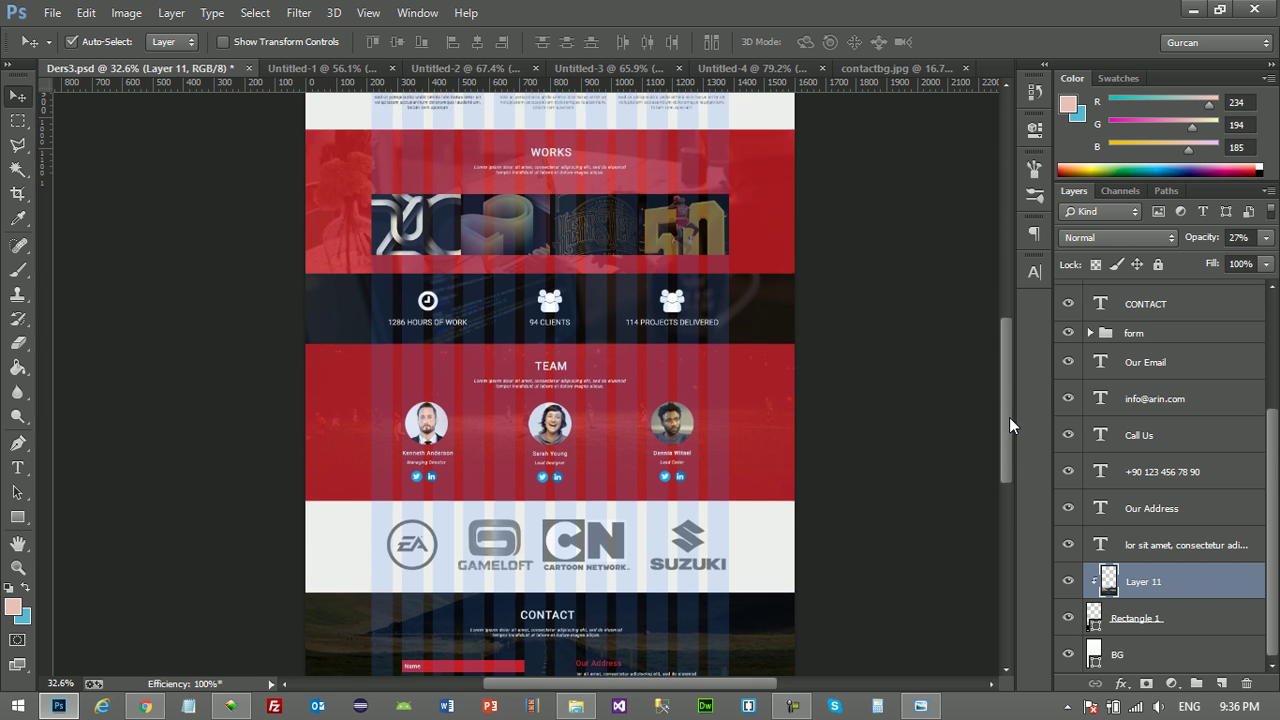
{"action": "left_click_drag", "start_coordinate": [1005, 398], "coordinate": [1008, 283]}
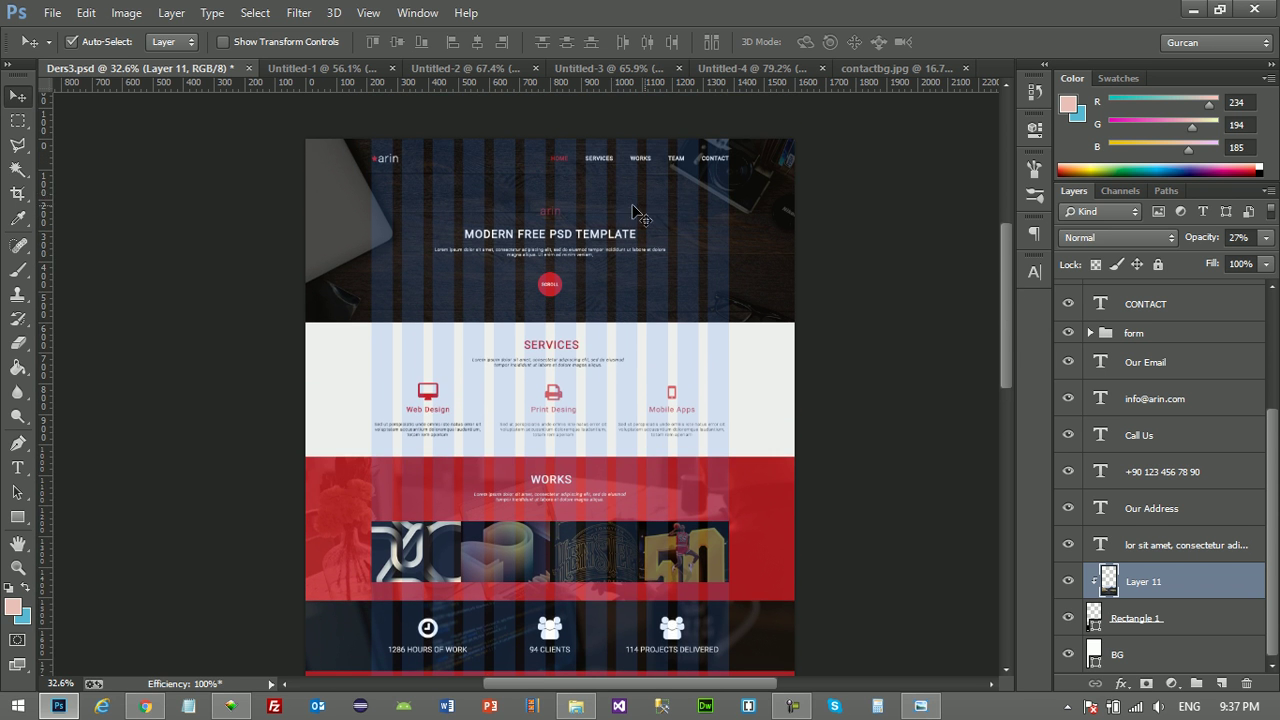
{"action": "left_click_drag", "start_coordinate": [1007, 272], "coordinate": [1003, 436]}
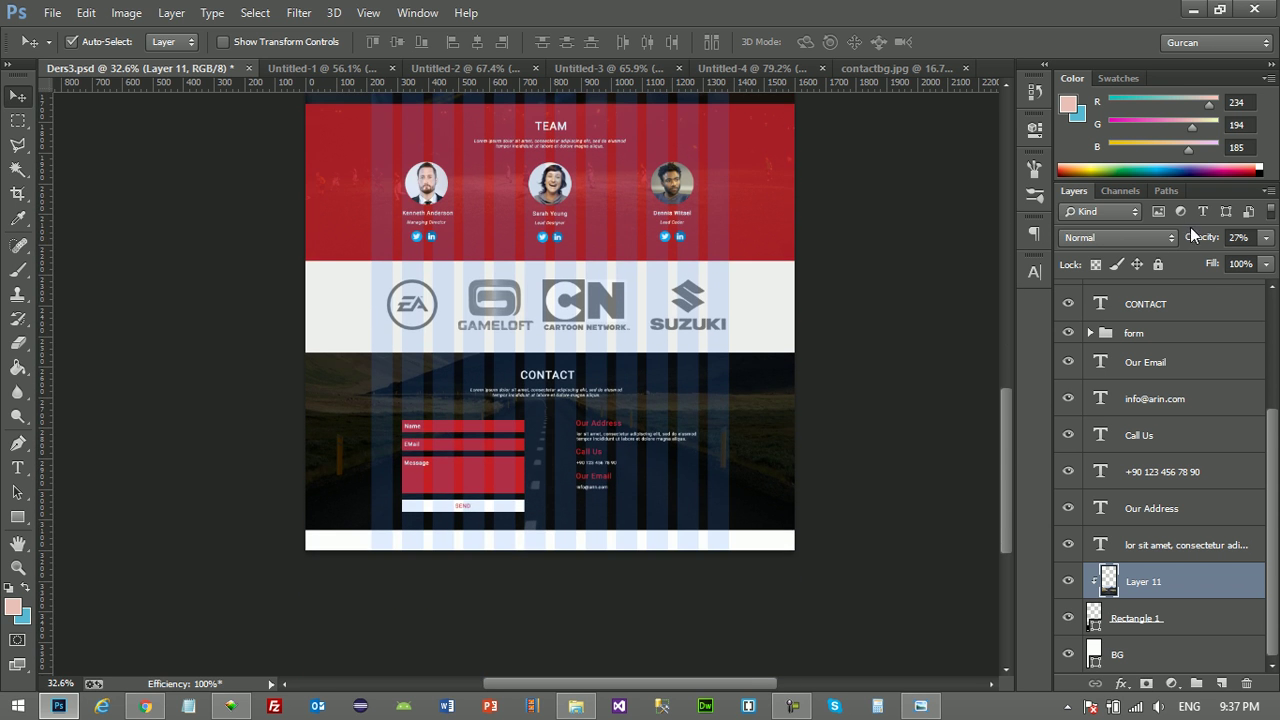
{"action": "left_click_drag", "start_coordinate": [1207, 246], "coordinate": [1205, 246]}
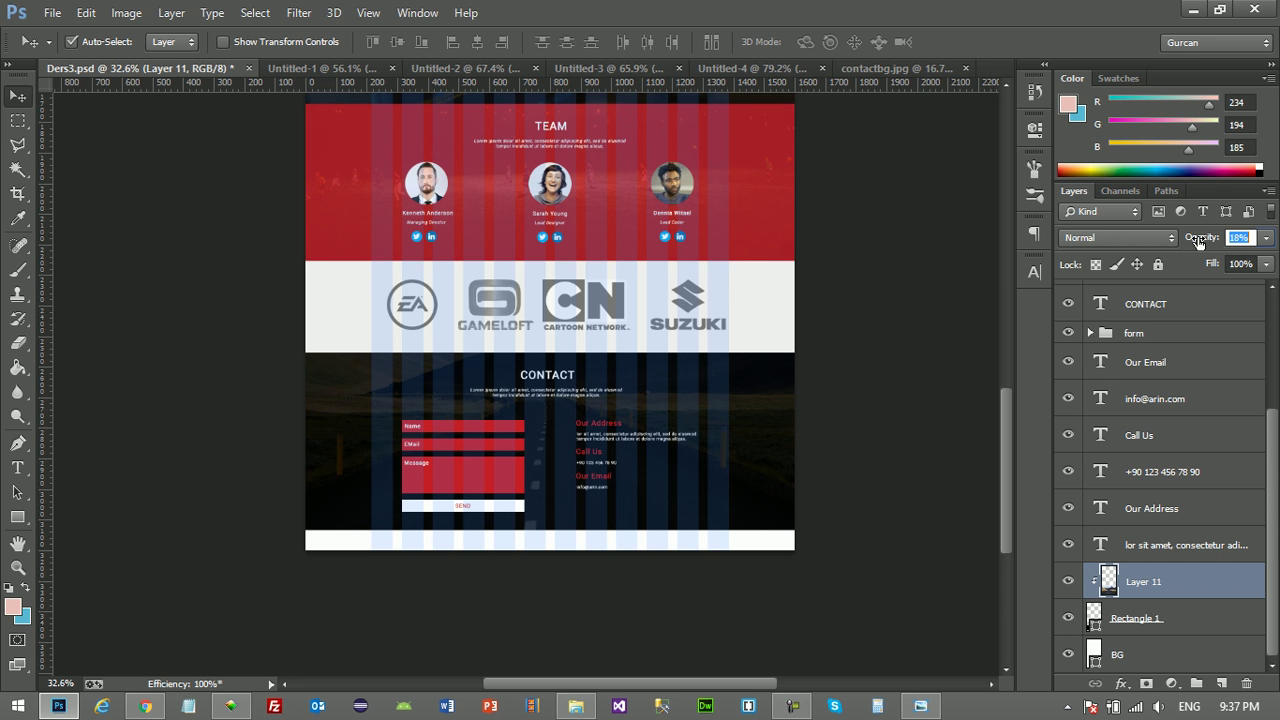
{"action": "key", "text": "Return"}
Group the contact section's layers and name the group Contact.
{"action": "left_click", "coordinate": [900, 358]}
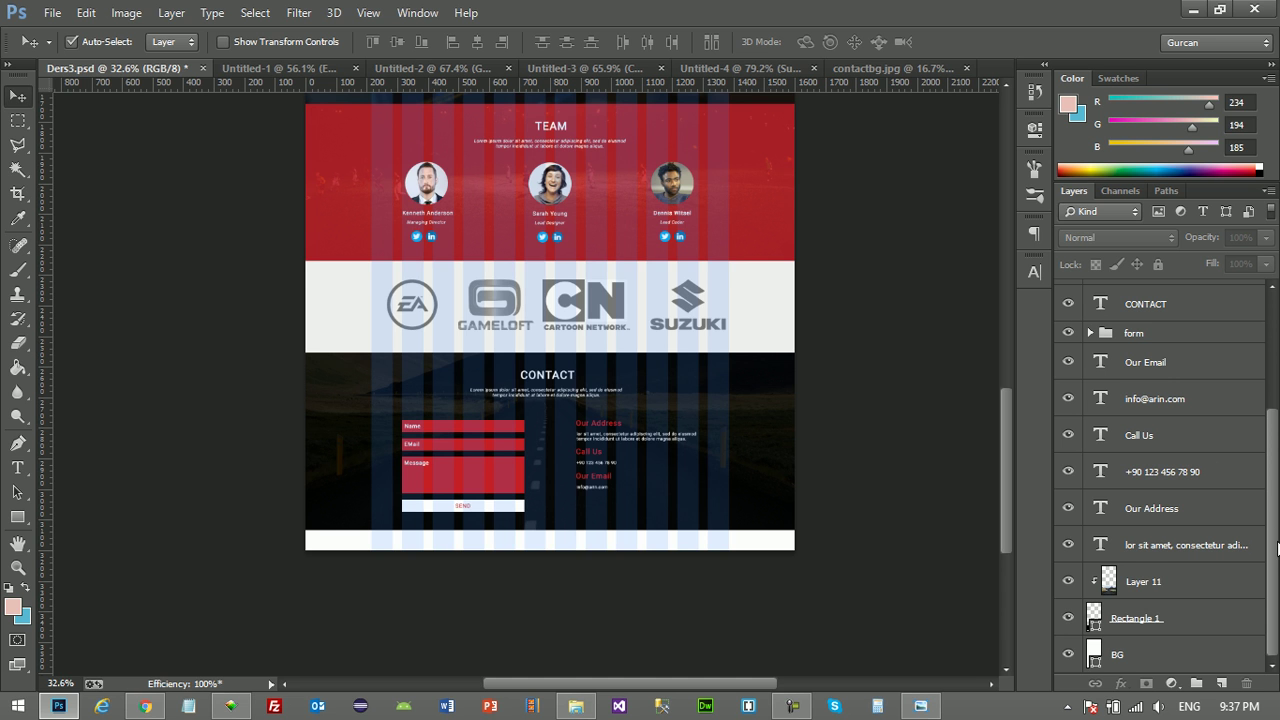
{"action": "left_click", "coordinate": [1180, 618]}
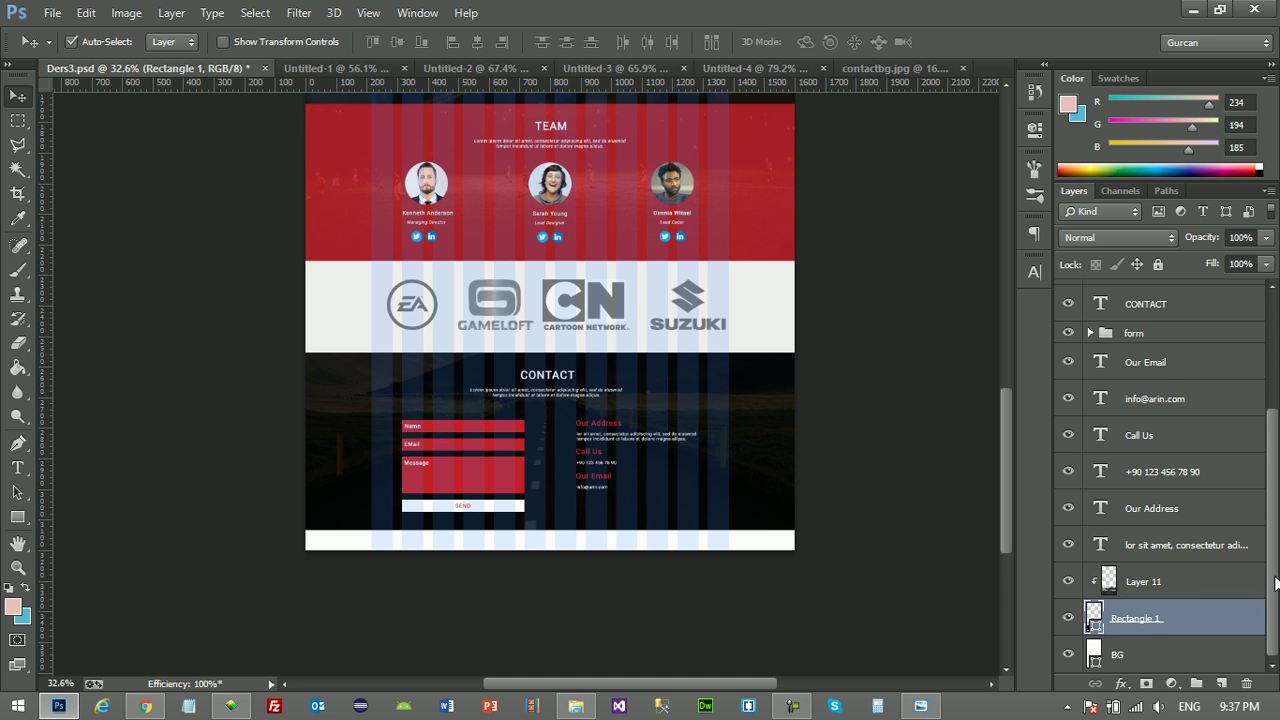
{"action": "left_click_drag", "start_coordinate": [1275, 583], "coordinate": [1275, 550]}
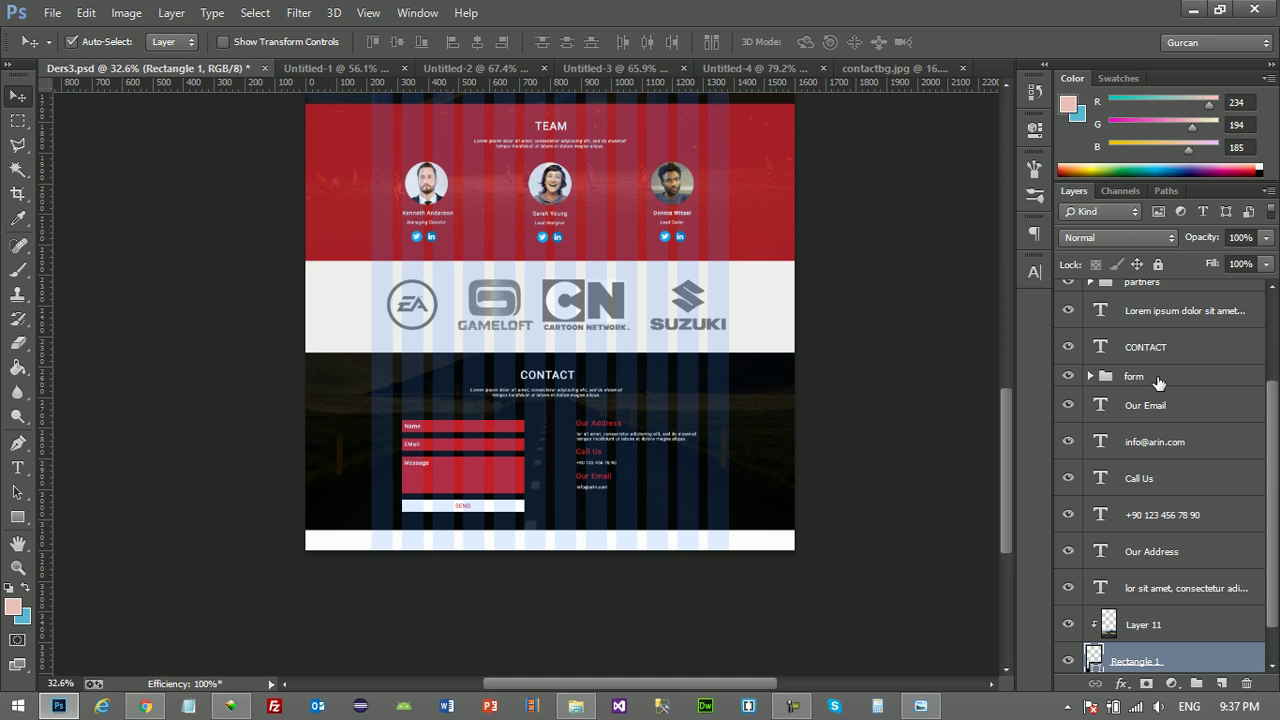
{"action": "left_click", "coordinate": [1158, 311], "text": "shift"}
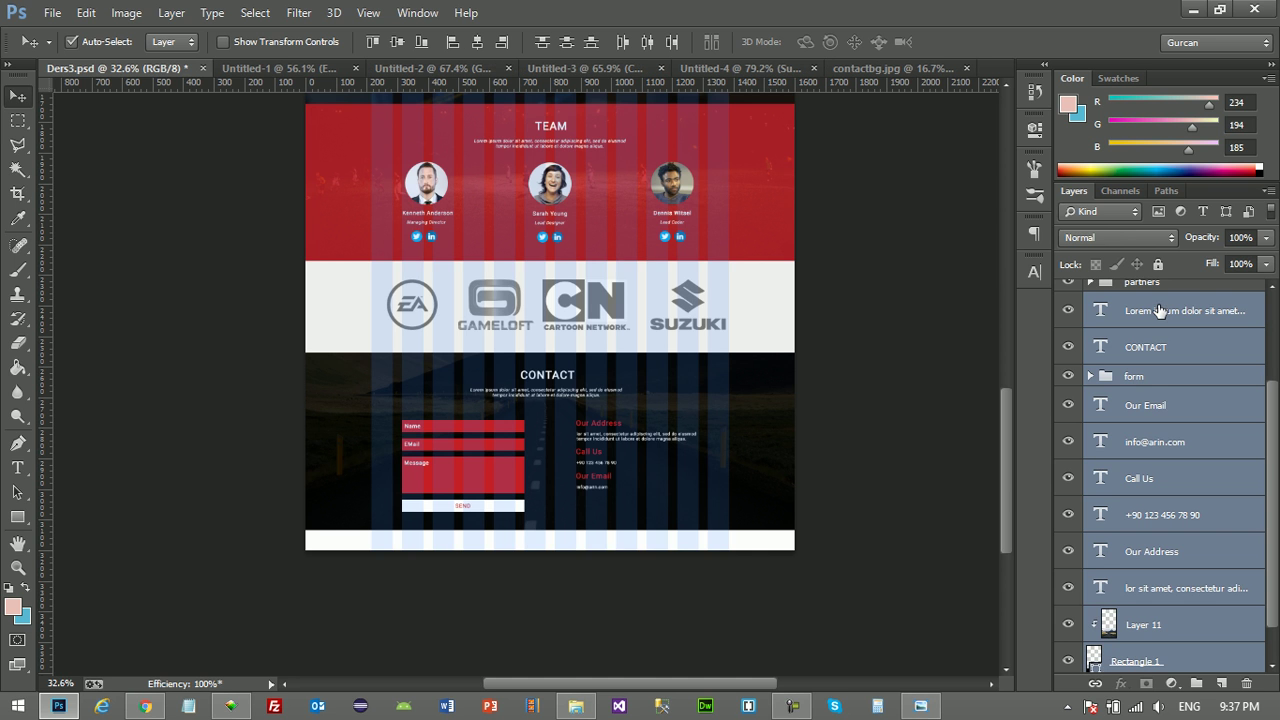
{"action": "left_click_drag", "start_coordinate": [1158, 311], "coordinate": [1156, 457]}
{"action": "key", "text": "ctrl+g"}
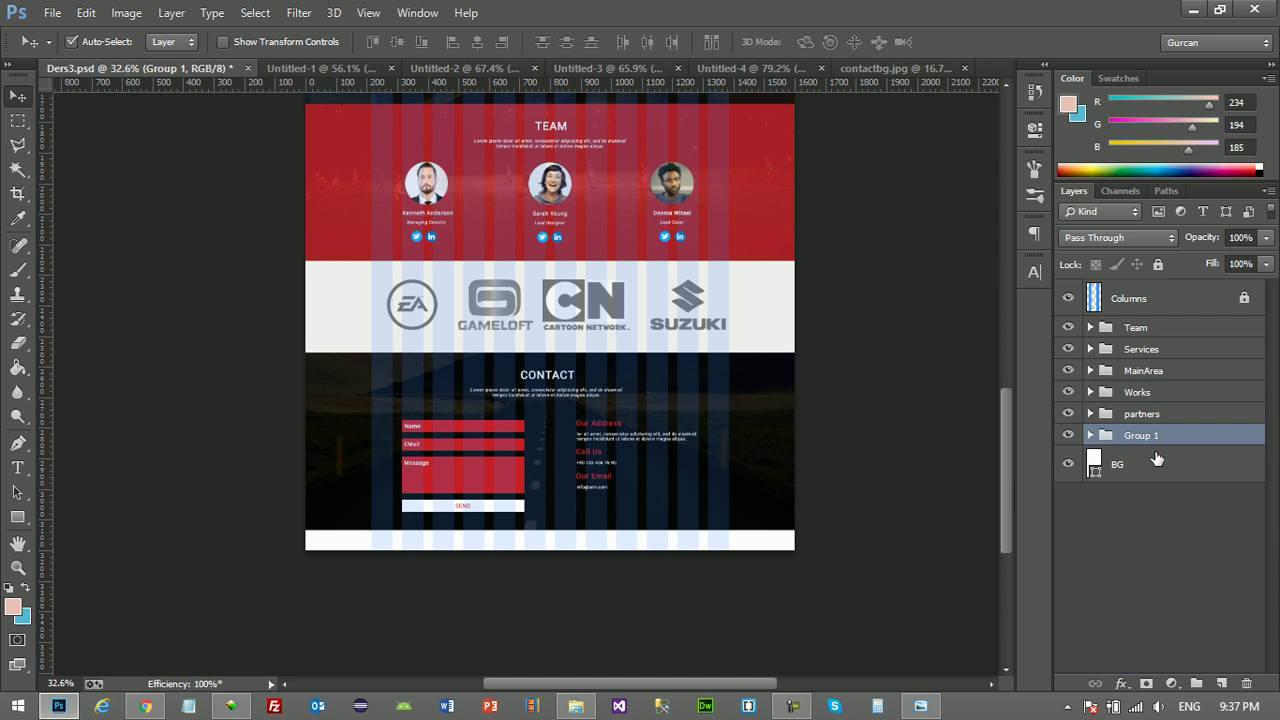
{"action": "double_click", "coordinate": [1148, 436]}
{"action": "type", "text": "Contact"}
{"action": "left_click", "coordinate": [1178, 535]}
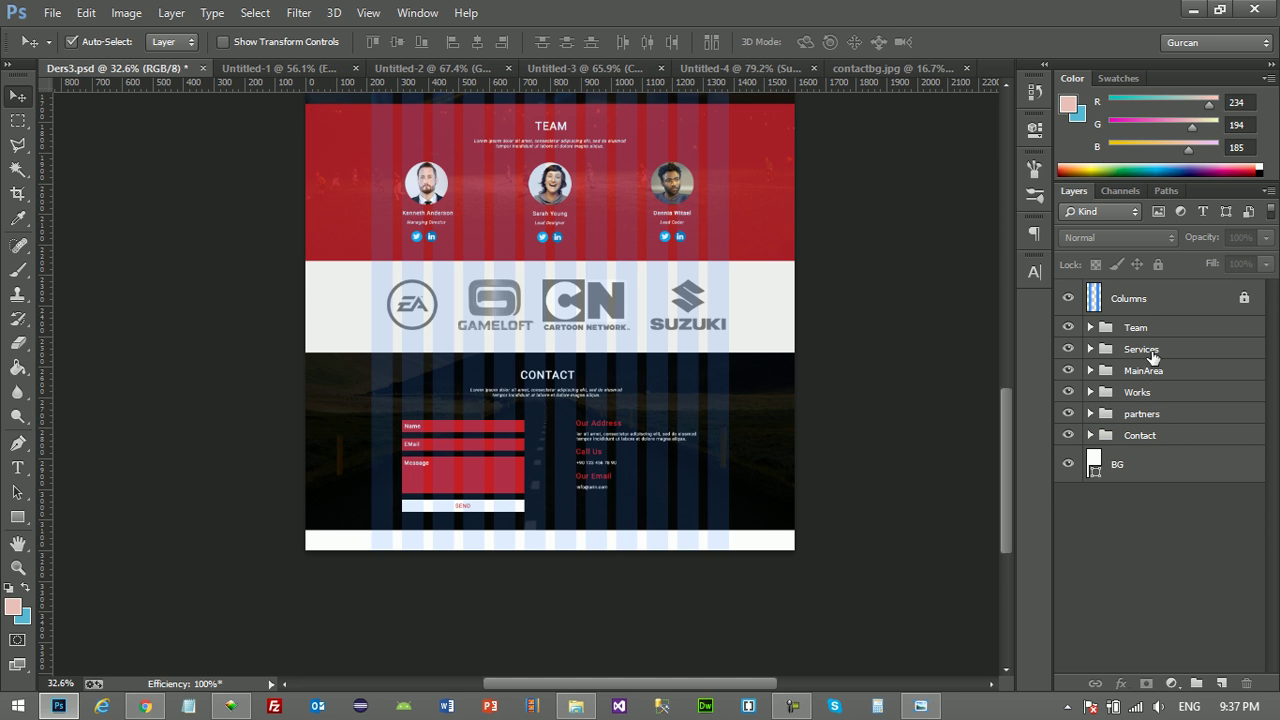
Rename the partners group to Partners.
{"action": "double_click", "coordinate": [1130, 415]}
{"action": "left_click", "coordinate": [1130, 415]}
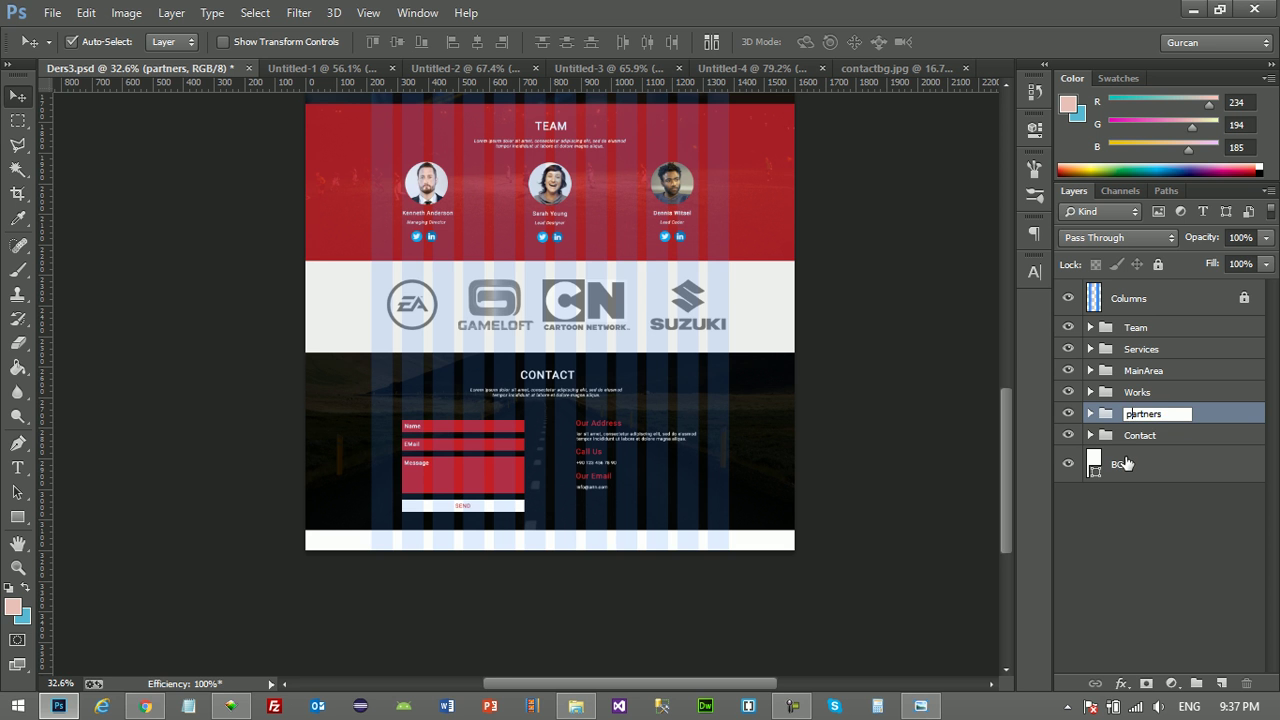
{"action": "type", "text": "P"}
{"action": "left_click", "coordinate": [1160, 519]}
{"action": "mouse_move", "coordinate": [1010, 432]}
{"action": "left_mouse_down"}
{"action": "mouse_move", "coordinate": [1025, 254]}
{"action": "mouse_move", "coordinate": [1023, 290]}
{"action": "left_mouse_up"}
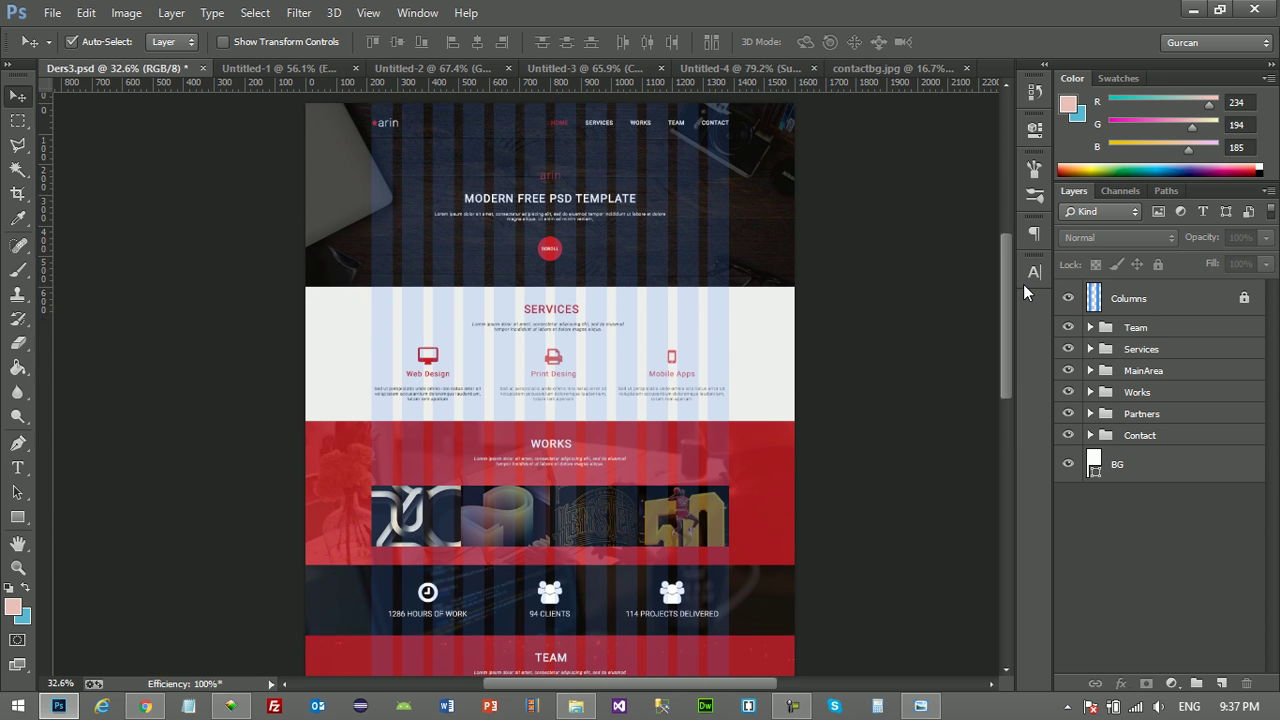
{"action": "scroll", "coordinate": [951, 303], "scroll_direction": "down", "scroll_amount": 1}
{"action": "scroll", "coordinate": [951, 303], "scroll_direction": "down", "scroll_amount": 1}
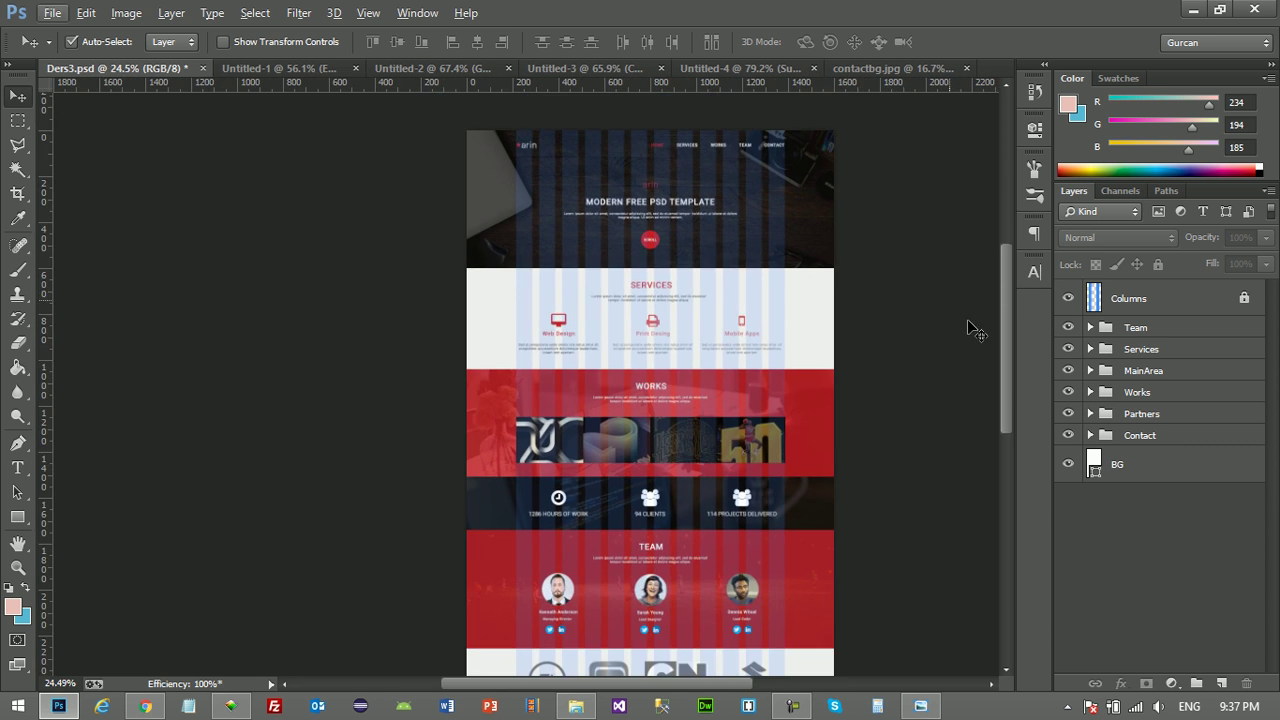
{"action": "left_click_drag", "start_coordinate": [738, 685], "coordinate": [762, 685]}
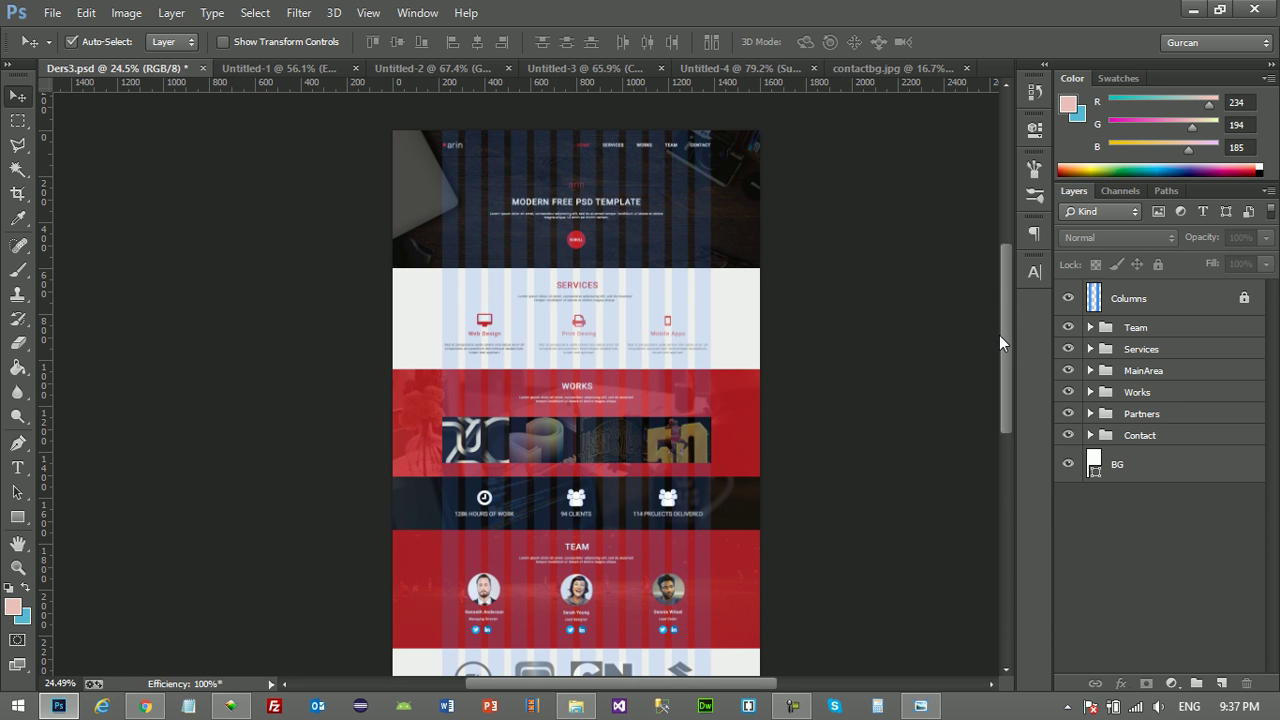
{"action": "mouse_move", "coordinate": [1005, 345]}
{"action": "left_mouse_down"}
{"action": "mouse_move", "coordinate": [1005, 448]}
{"action": "mouse_move", "coordinate": [1013, 328]}
{"action": "mouse_move", "coordinate": [998, 392]}
{"action": "left_mouse_up"}
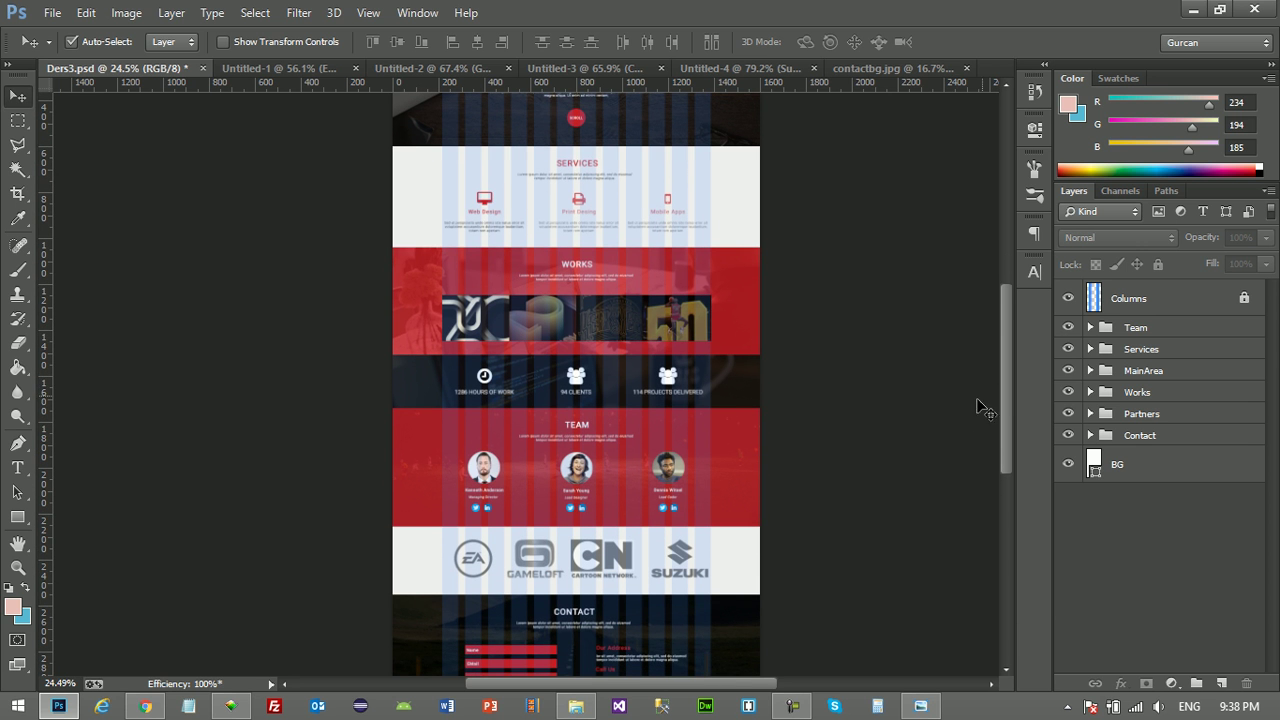
{"action": "scroll", "coordinate": [935, 425], "scroll_direction": "down", "scroll_amount": 2}
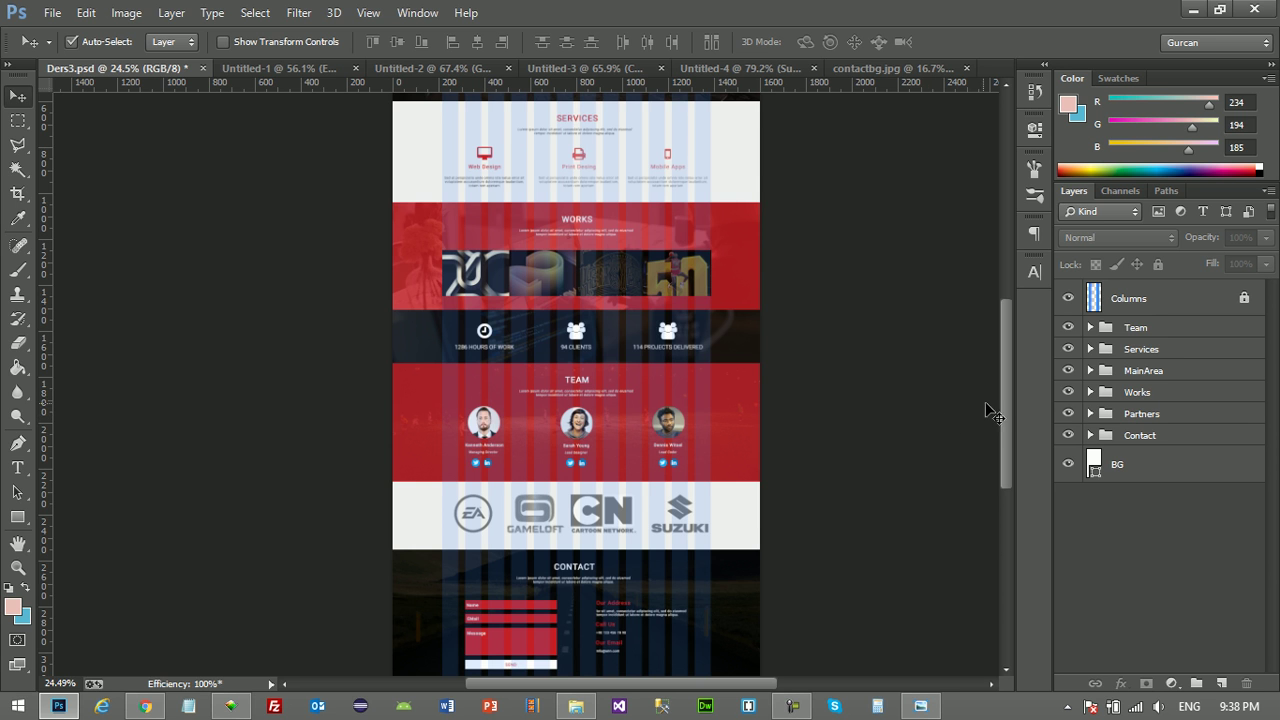
{"action": "left_click_drag", "start_coordinate": [1002, 404], "coordinate": [998, 461]}
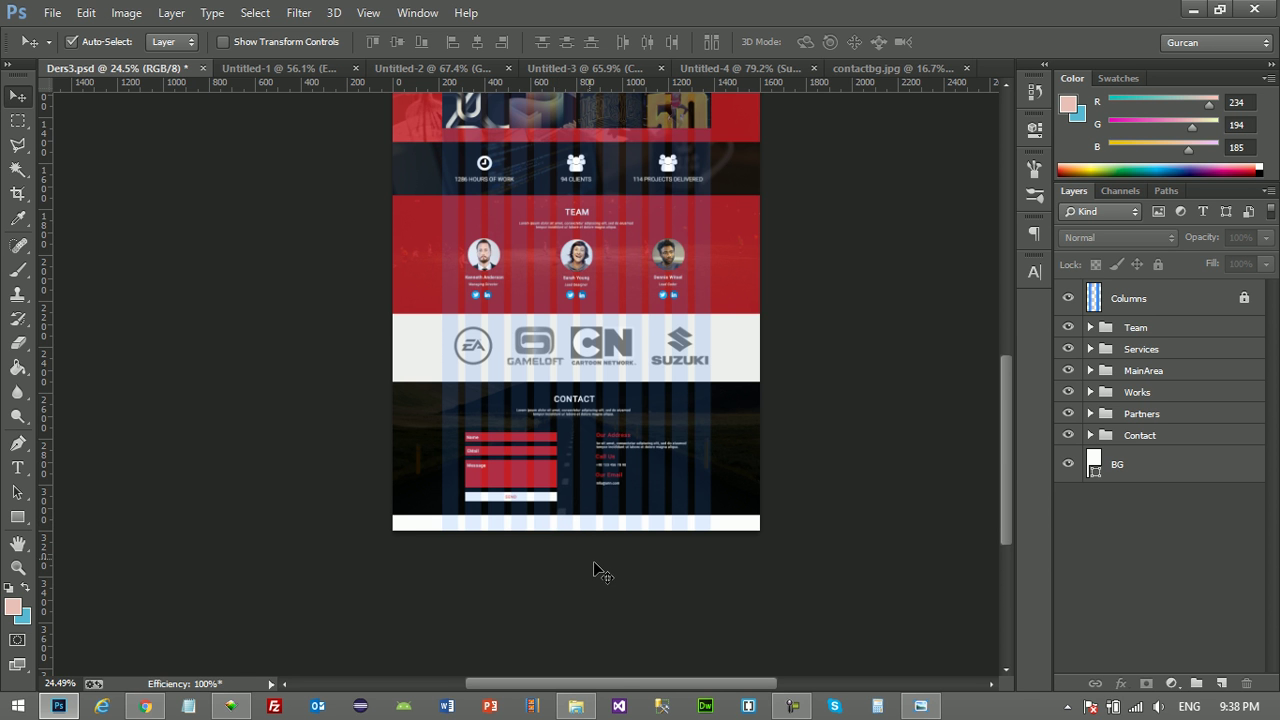
{"action": "scroll", "coordinate": [594, 566], "scroll_direction": "up", "scroll_amount": 1}
{"action": "scroll", "coordinate": [600, 571], "scroll_direction": "up", "scroll_amount": 2}
{"action": "scroll", "coordinate": [606, 571], "scroll_direction": "up", "scroll_amount": 1}
{"action": "scroll", "coordinate": [676, 568], "scroll_direction": "up", "scroll_amount": 1}
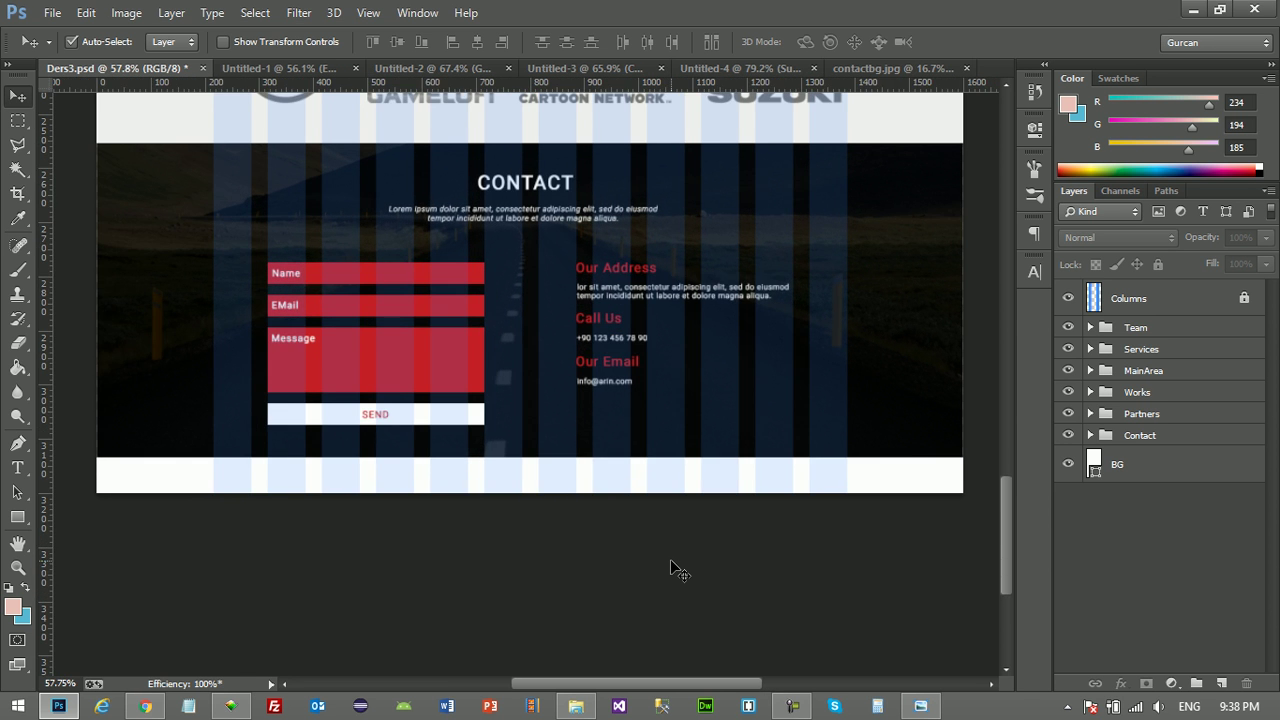
{"action": "scroll", "coordinate": [523, 471], "scroll_direction": "up", "scroll_amount": 1}
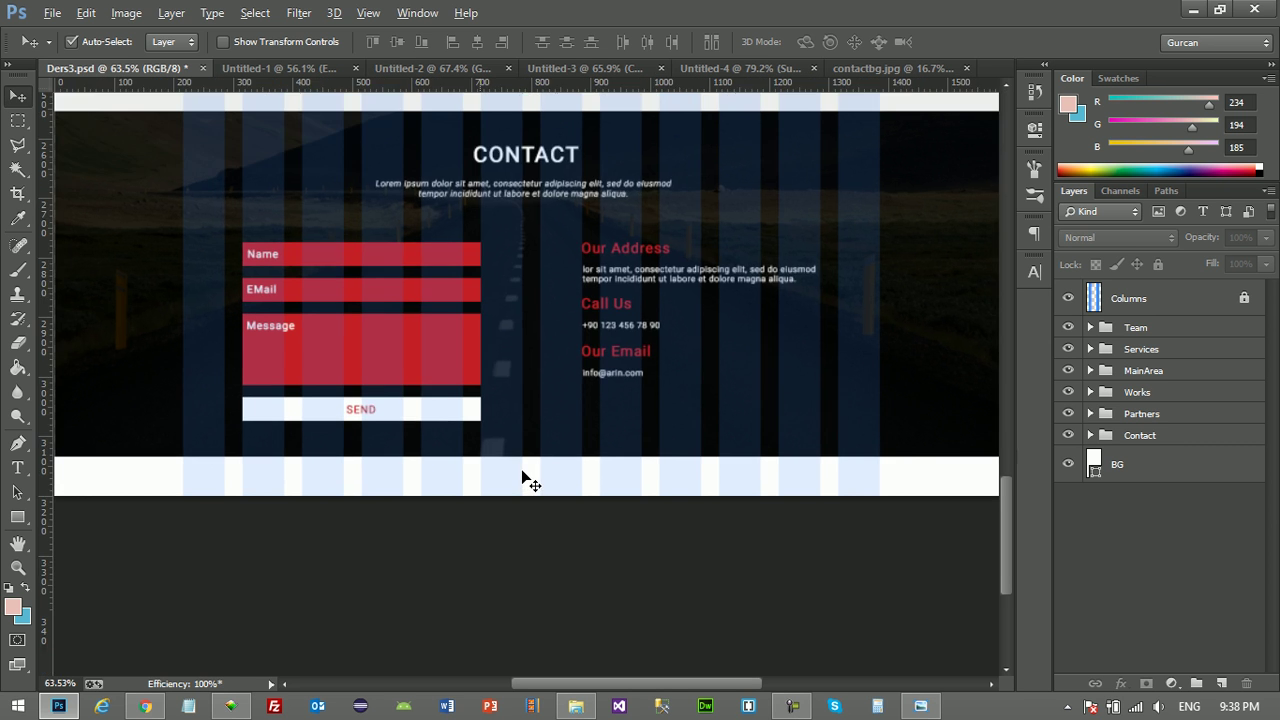
{"action": "scroll", "coordinate": [523, 471], "scroll_direction": "up", "scroll_amount": 2}
Draw a 24×66 px rectangle over the bottom white strip to read its height, then delete Rectangle 2.
{"action": "left_click", "coordinate": [18, 518]}
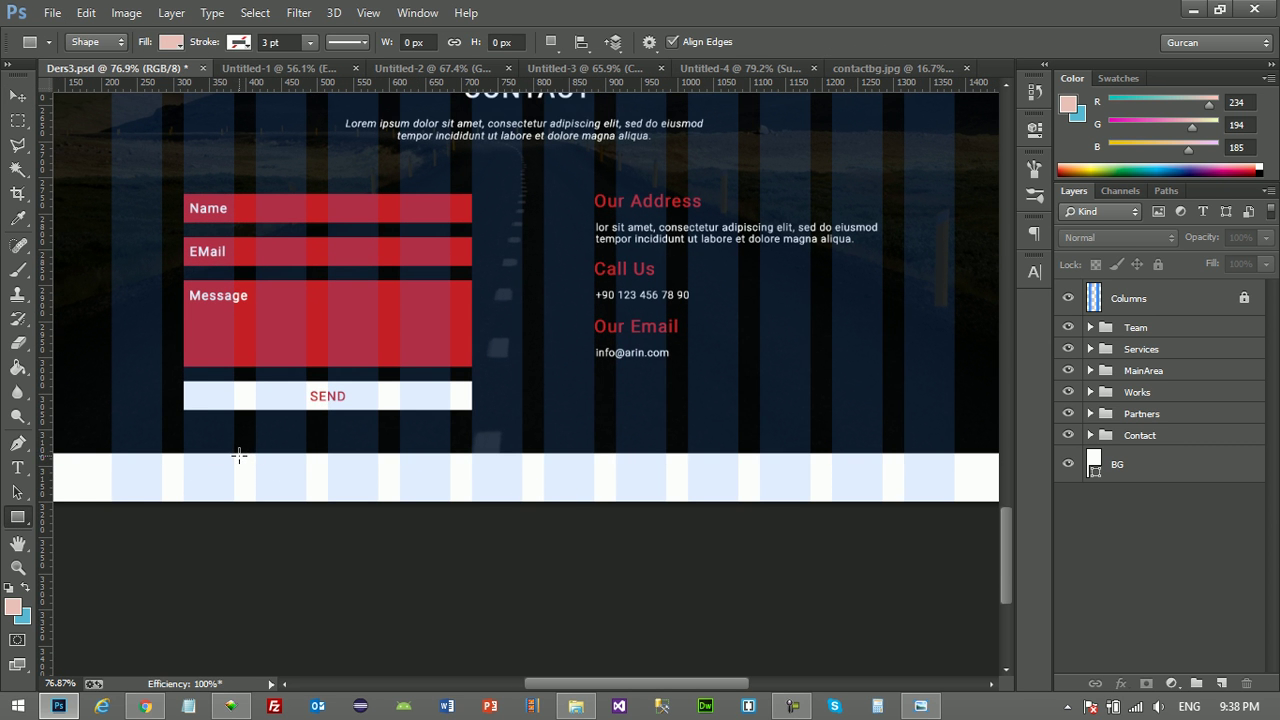
{"action": "mouse_move", "coordinate": [240, 455]}
{"action": "left_mouse_down"}
{"action": "mouse_move", "coordinate": [243, 499]}
{"action": "mouse_move", "coordinate": [255, 500]}
{"action": "left_mouse_up"}
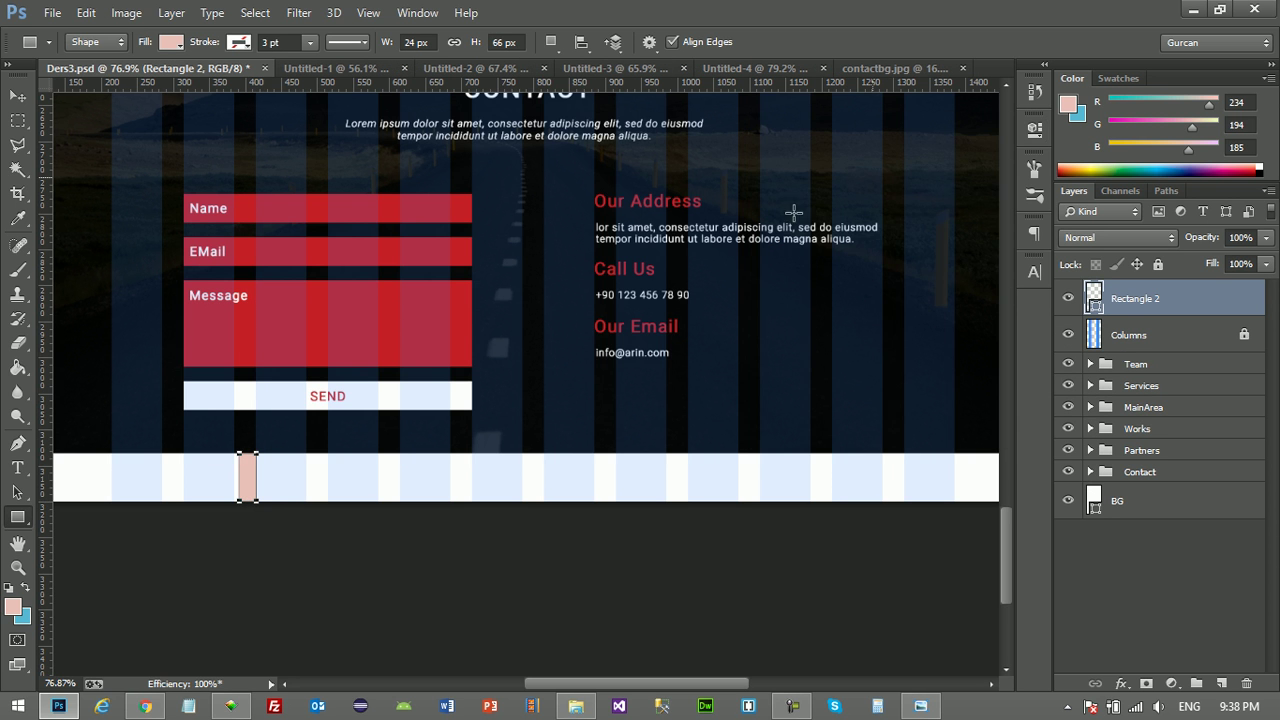
{"action": "left_click", "coordinate": [18, 96]}
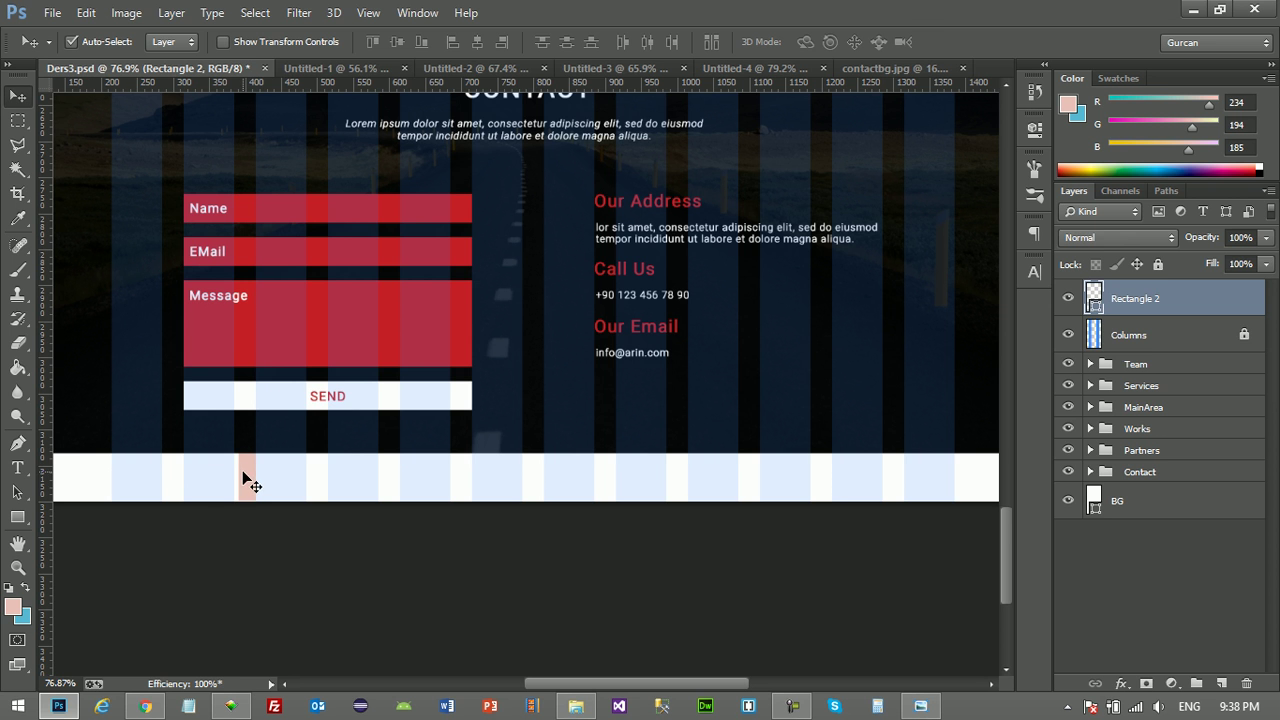
{"action": "key", "text": "Delete"}
{"action": "left_click", "coordinate": [128, 13]}
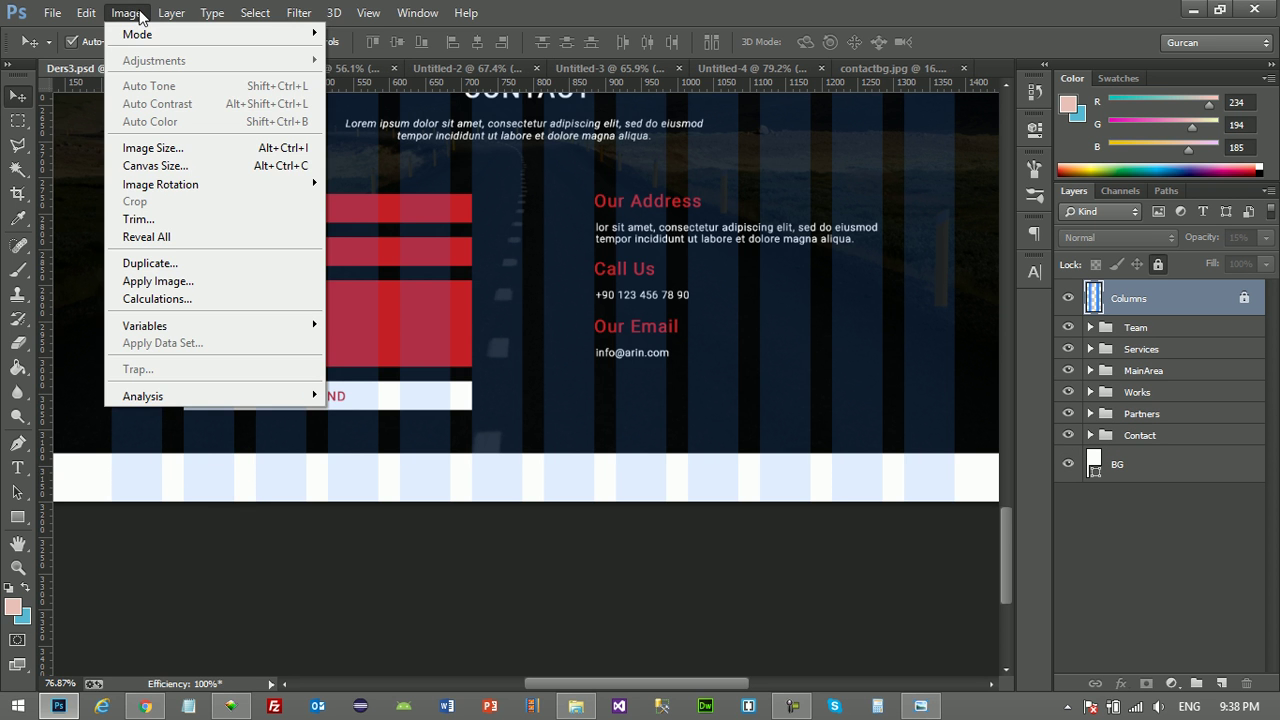
Resize the canvas height to 3135 px, anchored top-centre, and accept the clipping warning.
{"action": "left_click", "coordinate": [200, 165]}
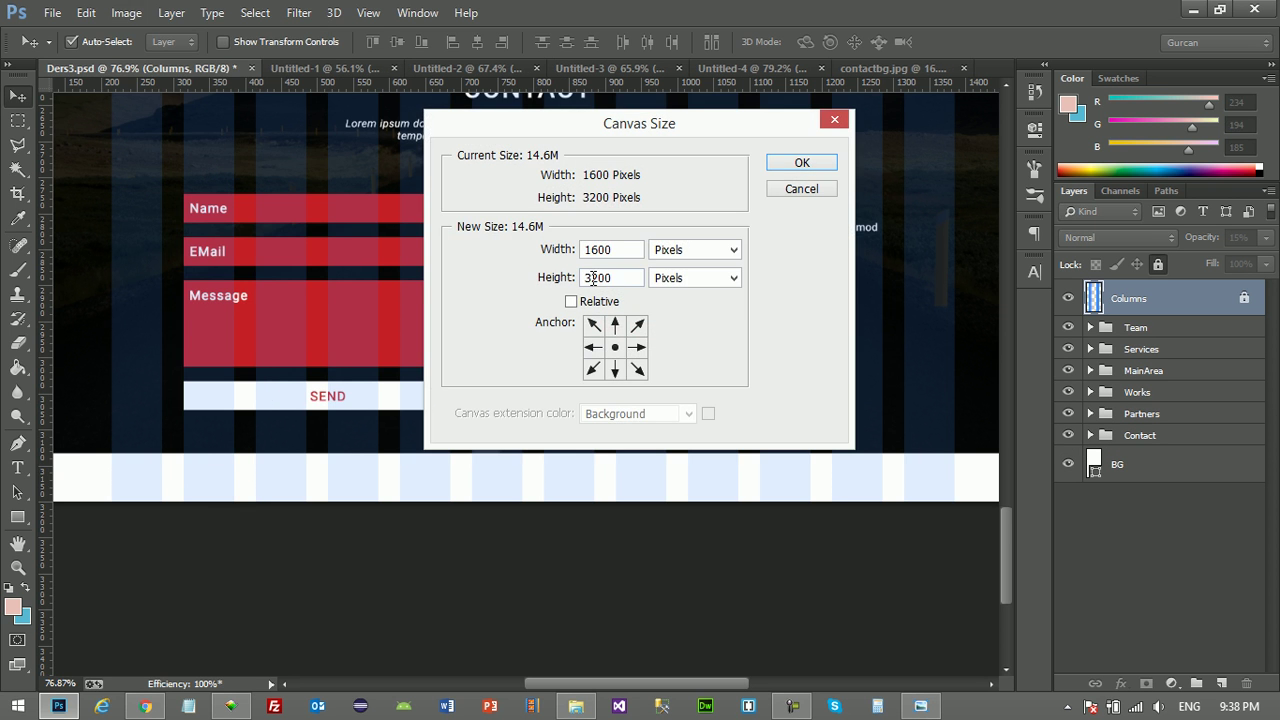
{"action": "left_click", "coordinate": [631, 278]}
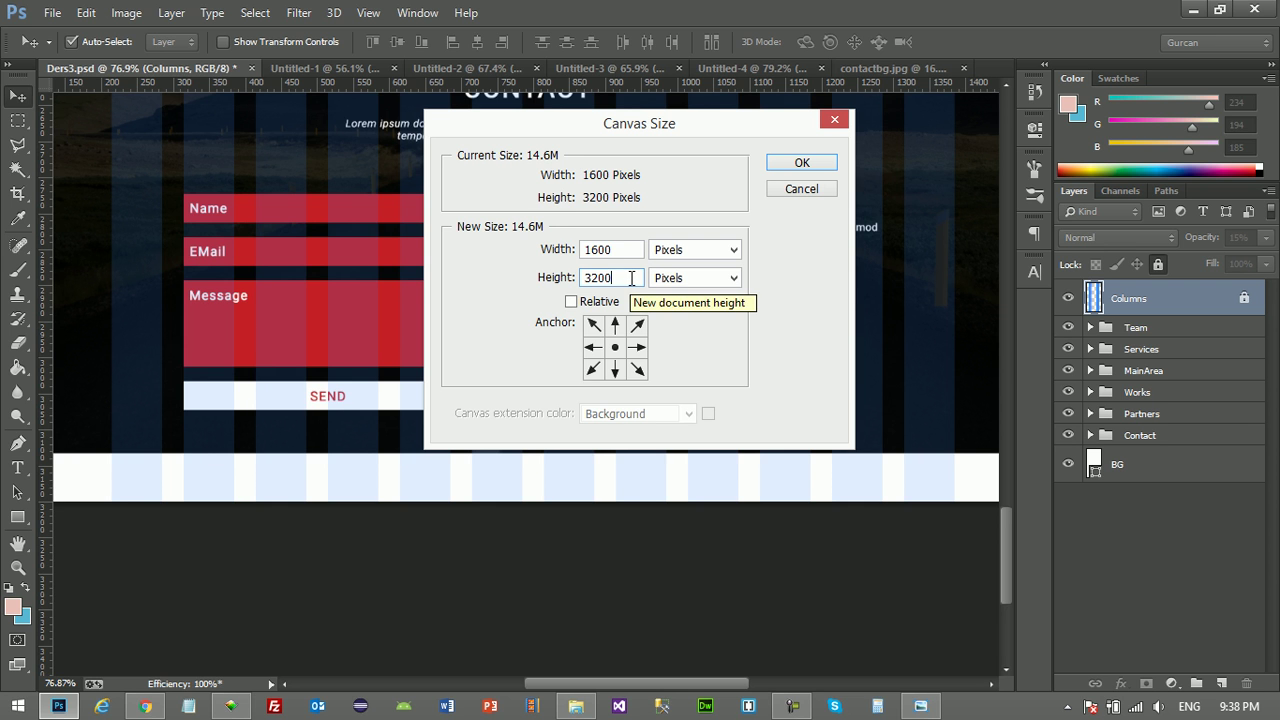
{"action": "key", "text": "BackSpace"}
{"action": "key", "text": "BackSpace"}
{"action": "key", "text": "BackSpace"}
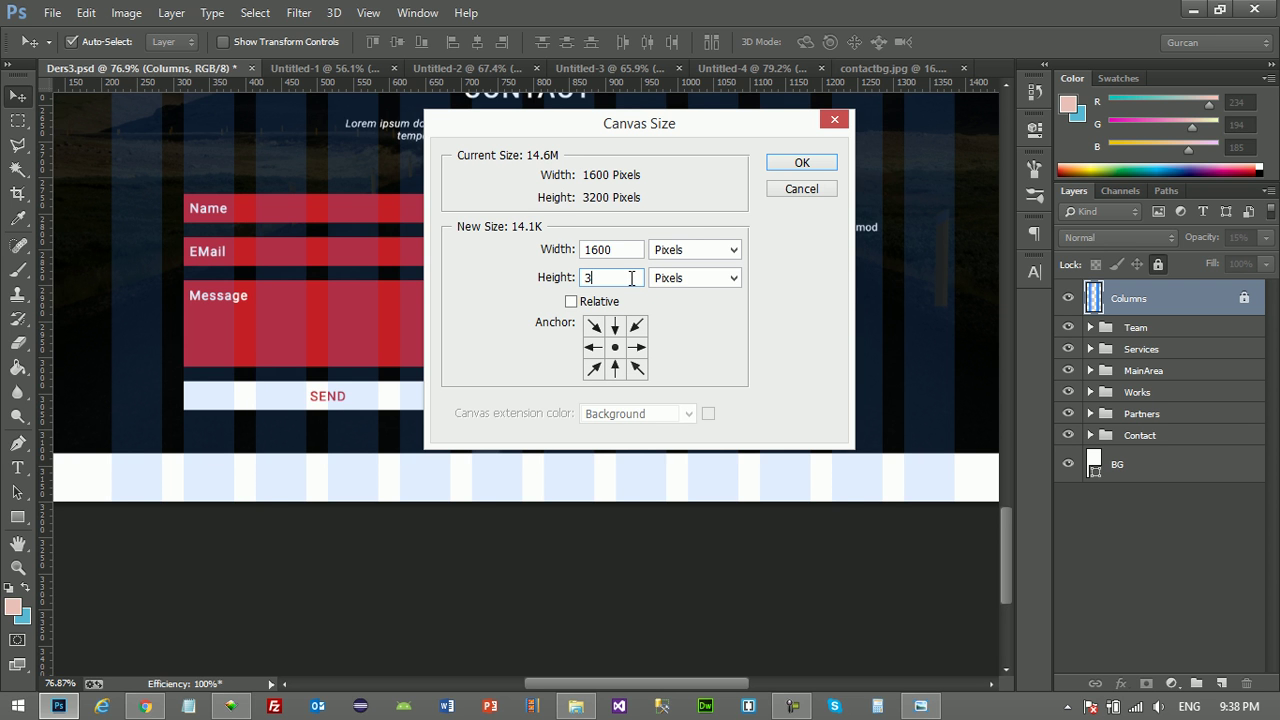
{"action": "type", "text": "135"}
{"action": "left_click", "coordinate": [616, 329]}
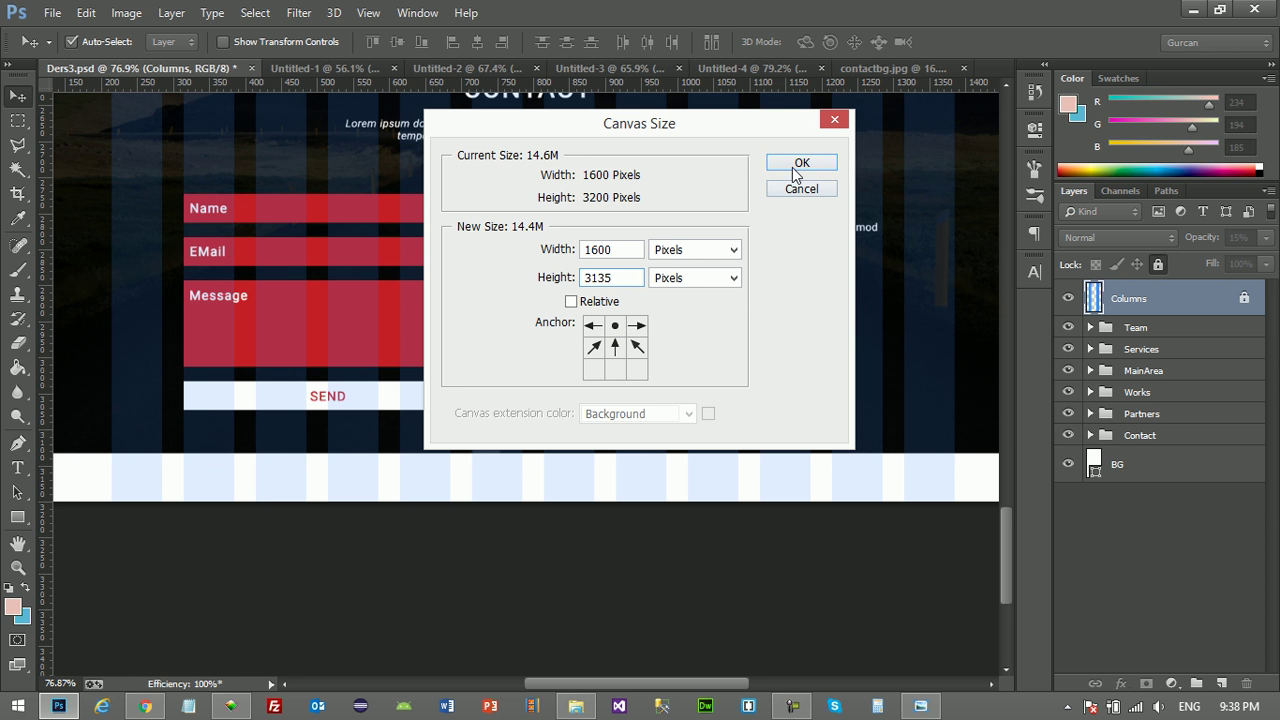
{"action": "left_click", "coordinate": [801, 163]}
{"action": "left_click", "coordinate": [599, 281]}
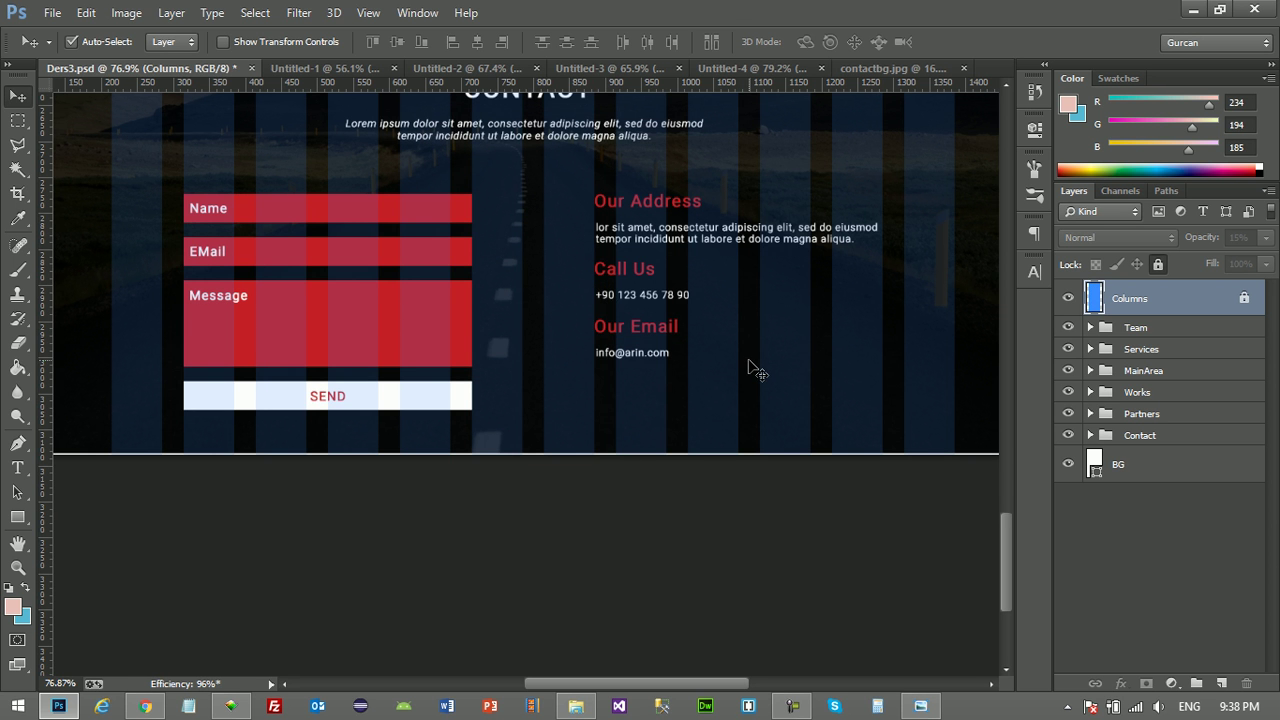
{"action": "scroll", "coordinate": [757, 370], "scroll_direction": "down", "scroll_amount": 2}
{"action": "scroll", "coordinate": [752, 364], "scroll_direction": "down", "scroll_amount": 1}
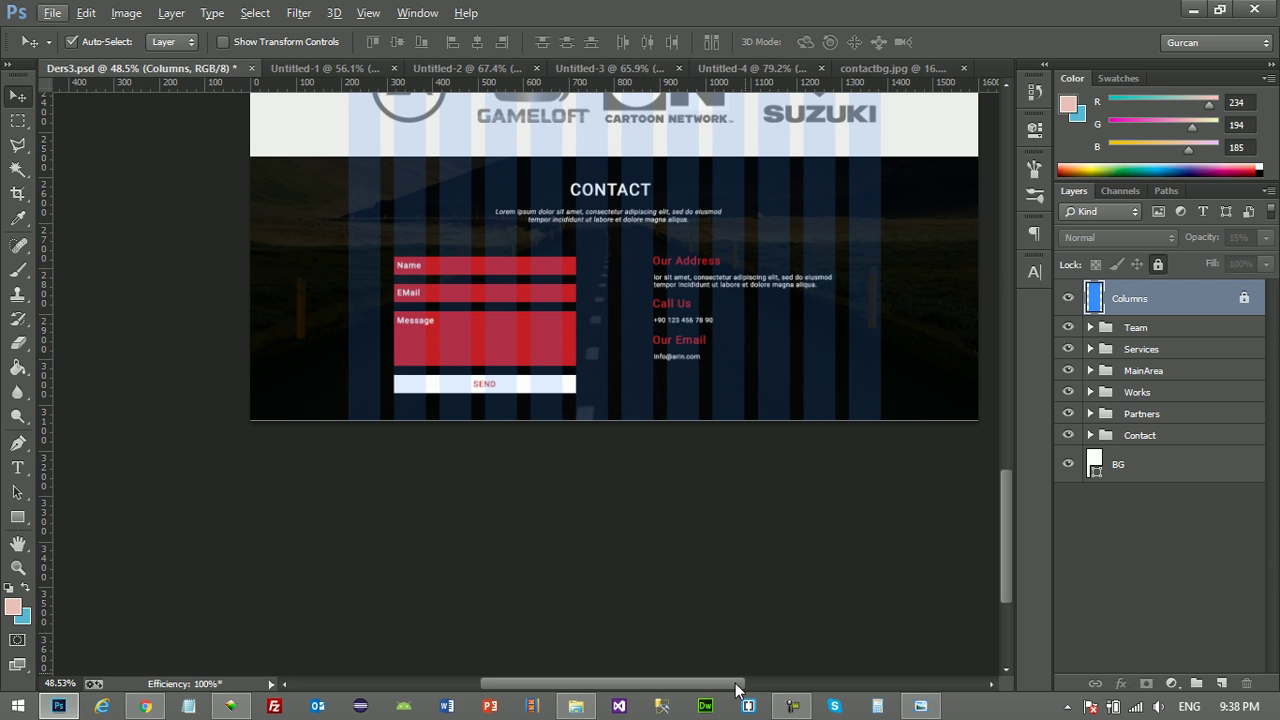
{"action": "left_click_drag", "start_coordinate": [737, 689], "coordinate": [760, 688]}
{"action": "left_click_drag", "start_coordinate": [1007, 510], "coordinate": [1009, 238]}
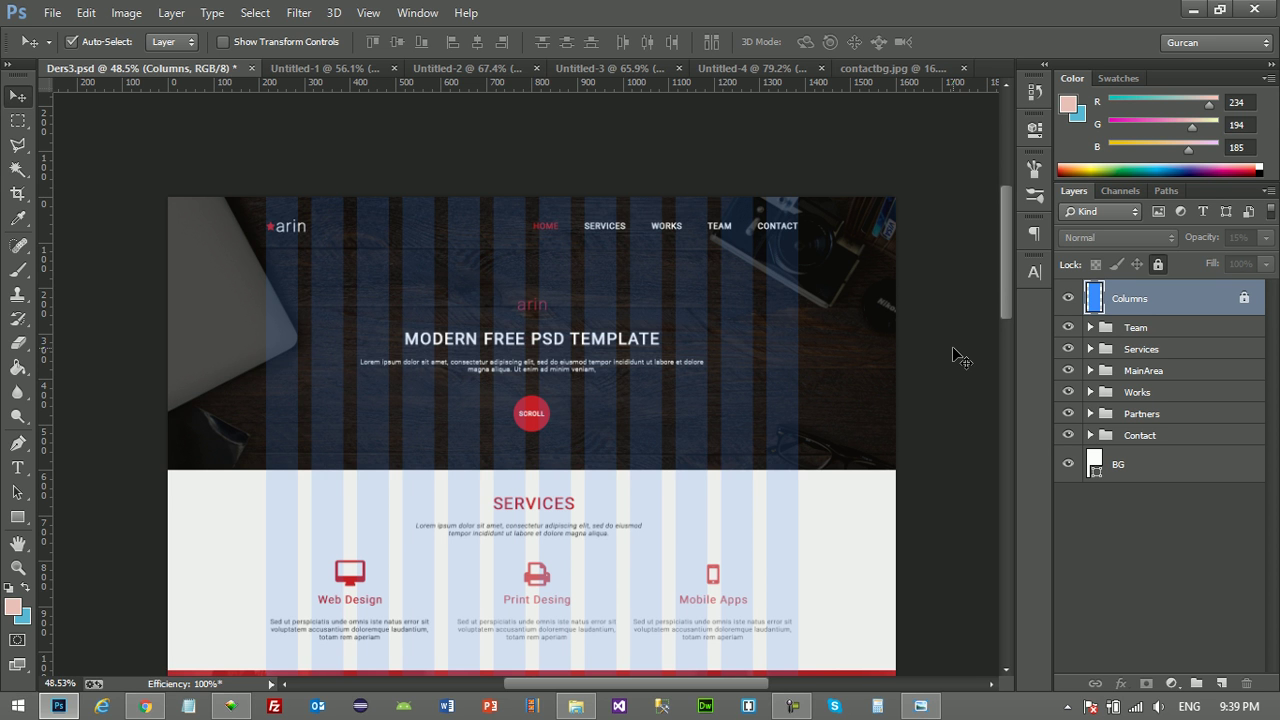
{"action": "scroll", "coordinate": [957, 355], "scroll_direction": "down", "scroll_amount": 1}
{"action": "scroll", "coordinate": [957, 355], "scroll_direction": "down", "scroll_amount": 3}
{"action": "scroll", "coordinate": [957, 355], "scroll_direction": "down", "scroll_amount": 1}
{"action": "scroll", "coordinate": [952, 355], "scroll_direction": "down", "scroll_amount": 1}
{"action": "scroll", "coordinate": [952, 355], "scroll_direction": "up", "scroll_amount": 2}
{"action": "scroll", "coordinate": [952, 355], "scroll_direction": "up", "scroll_amount": 1}
{"action": "scroll", "coordinate": [952, 355], "scroll_direction": "up", "scroll_amount": 2}
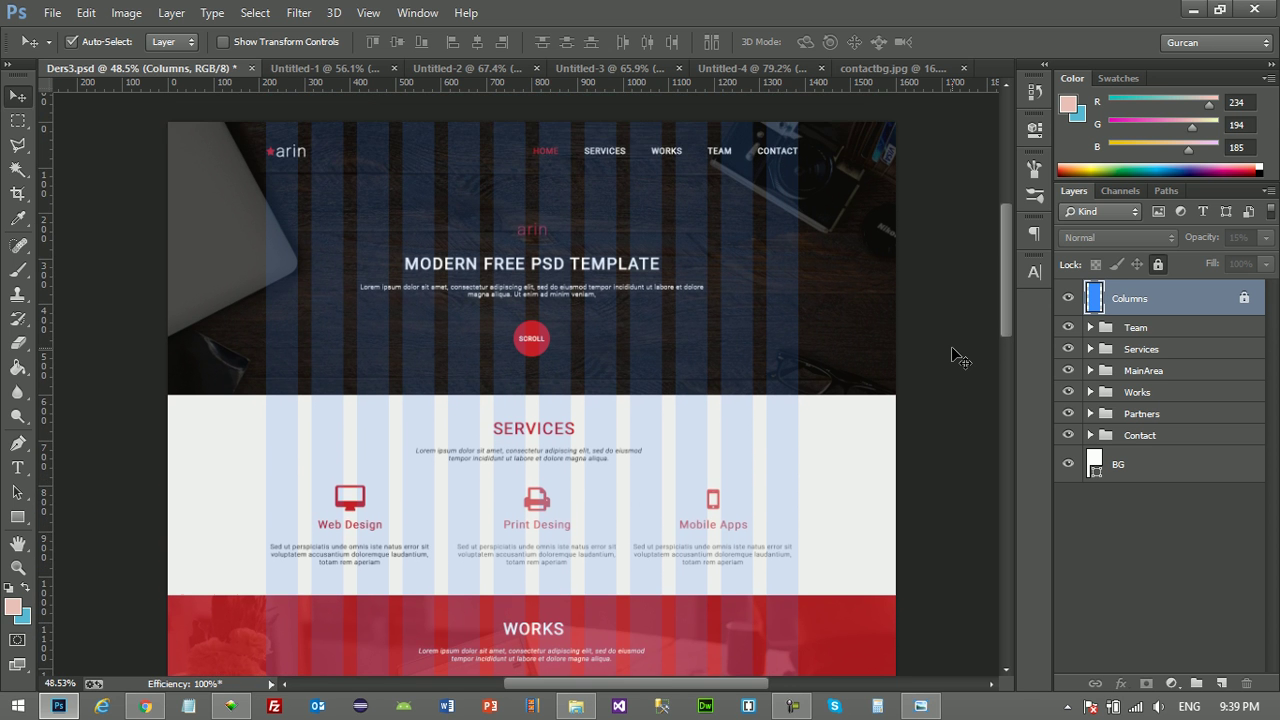
{"action": "scroll", "coordinate": [957, 355], "scroll_direction": "down", "scroll_amount": 1}
{"action": "scroll", "coordinate": [957, 355], "scroll_direction": "down", "scroll_amount": 1}
{"action": "scroll", "coordinate": [957, 355], "scroll_direction": "down", "scroll_amount": 2}
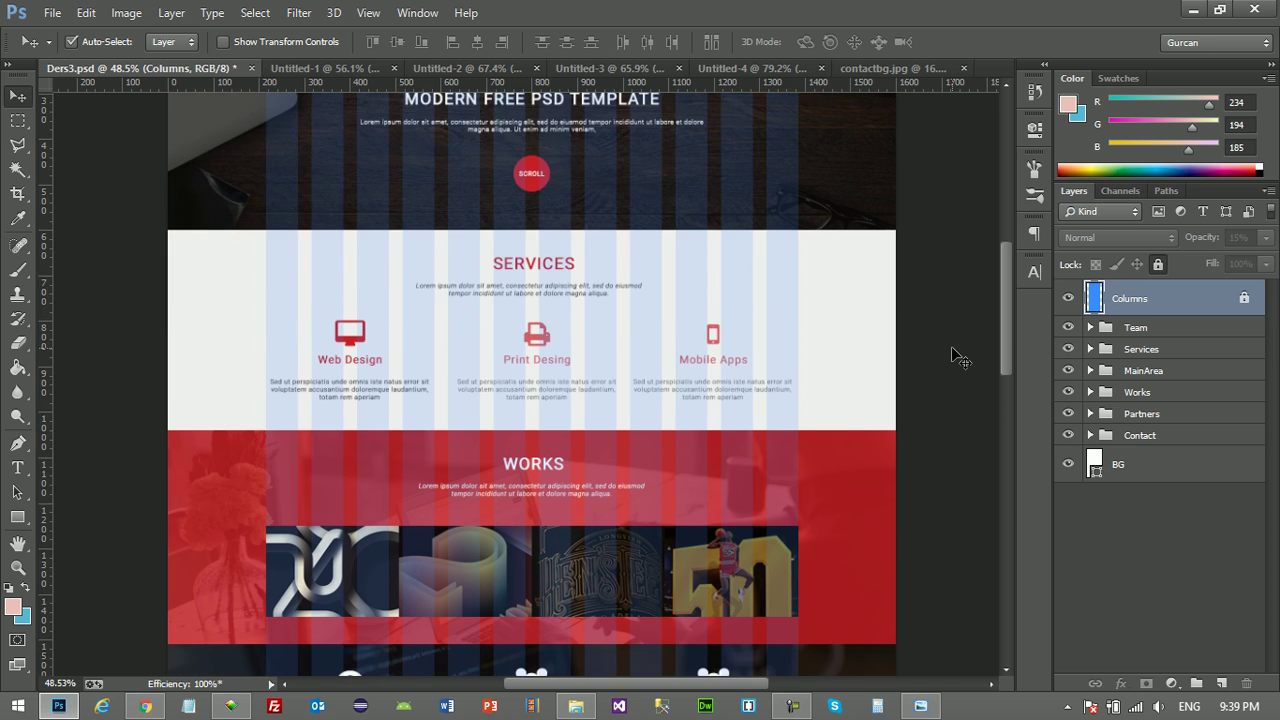
{"action": "scroll", "coordinate": [957, 355], "scroll_direction": "down", "scroll_amount": 2}
{"action": "scroll", "coordinate": [957, 355], "scroll_direction": "down", "scroll_amount": 2}
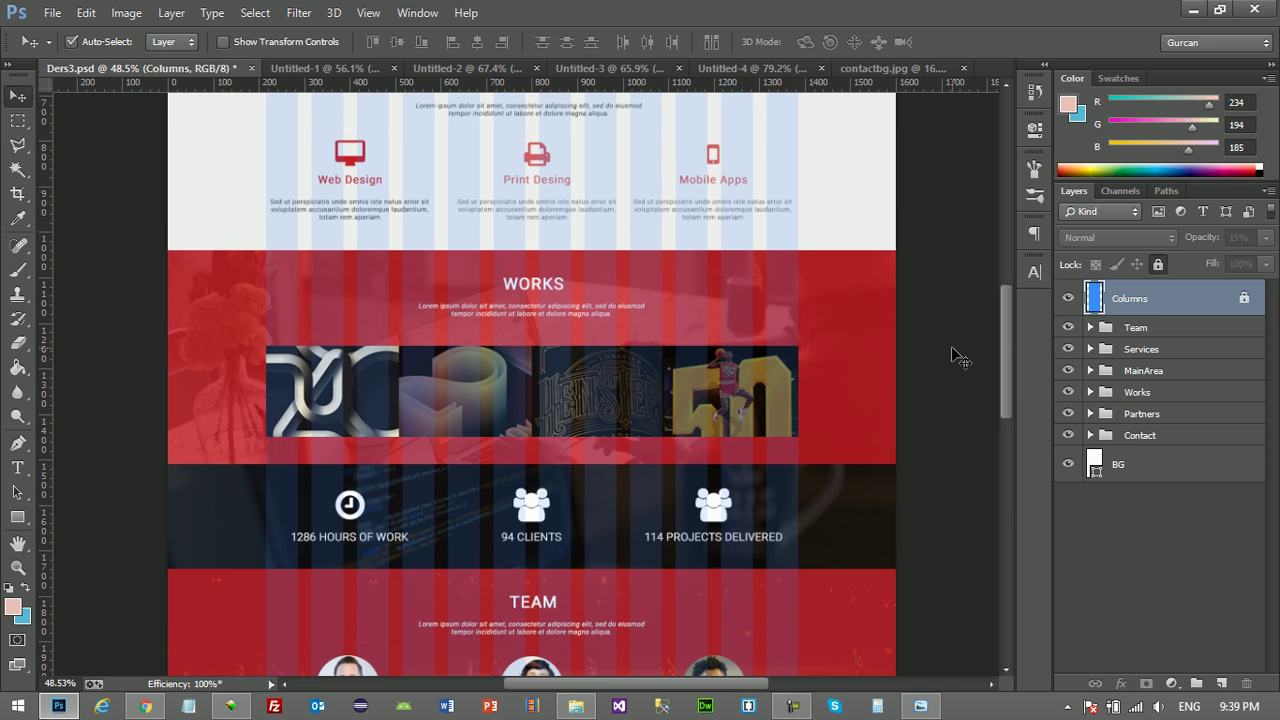
{"action": "scroll", "coordinate": [957, 355], "scroll_direction": "down", "scroll_amount": 2}
{"action": "scroll", "coordinate": [957, 355], "scroll_direction": "down", "scroll_amount": 3}
{"action": "scroll", "coordinate": [957, 355], "scroll_direction": "down", "scroll_amount": 1}
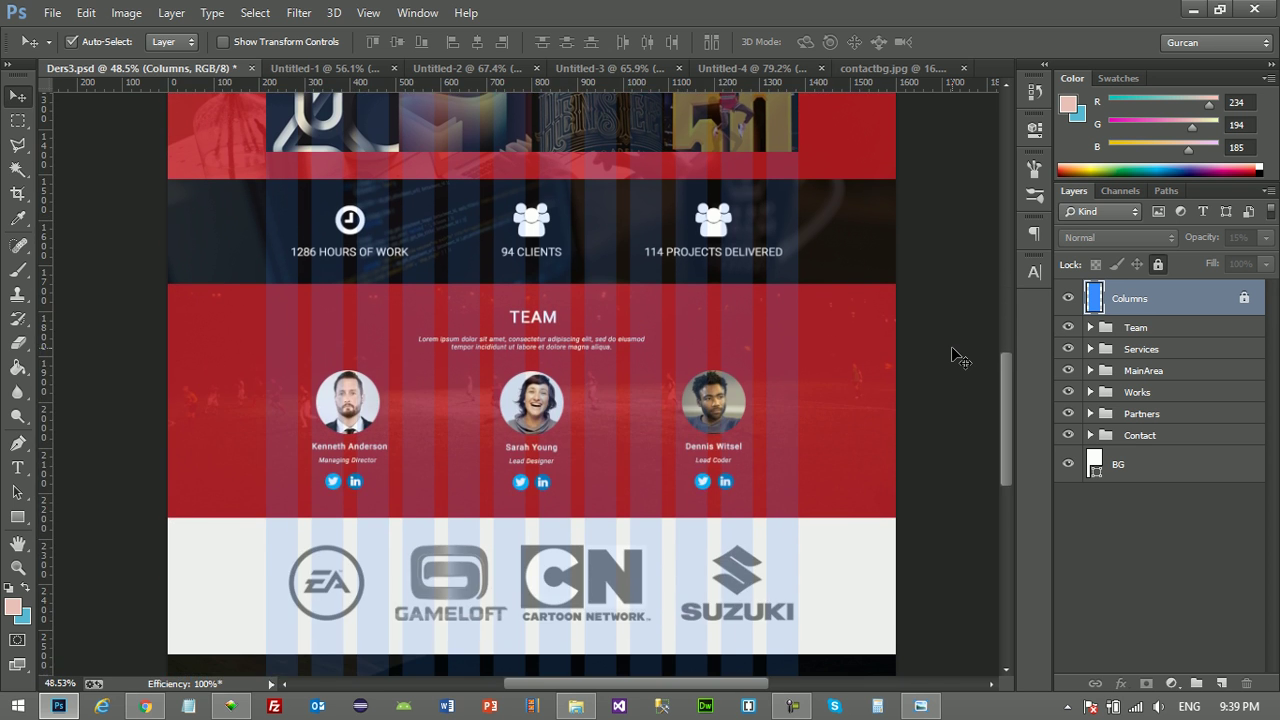
{"action": "scroll", "coordinate": [957, 355], "scroll_direction": "down", "scroll_amount": 2}
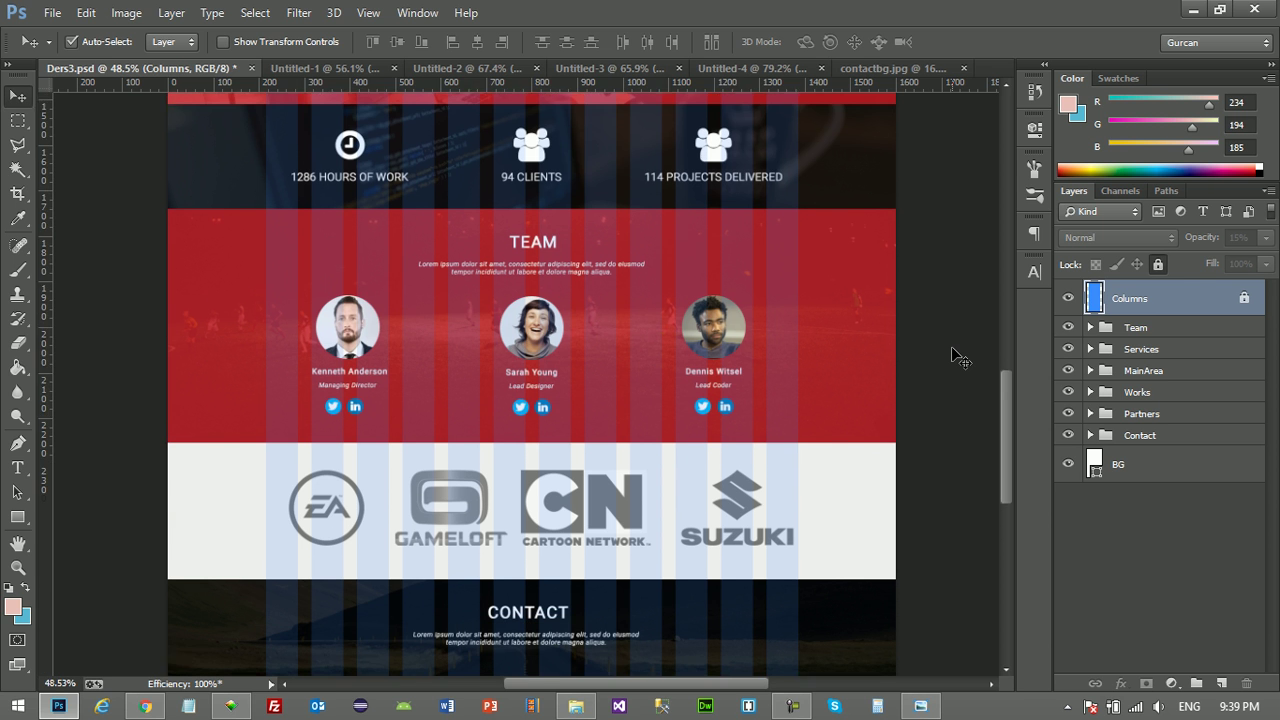
{"action": "scroll", "coordinate": [957, 355], "scroll_direction": "down", "scroll_amount": 1}
{"action": "scroll", "coordinate": [957, 355], "scroll_direction": "down", "scroll_amount": 1}
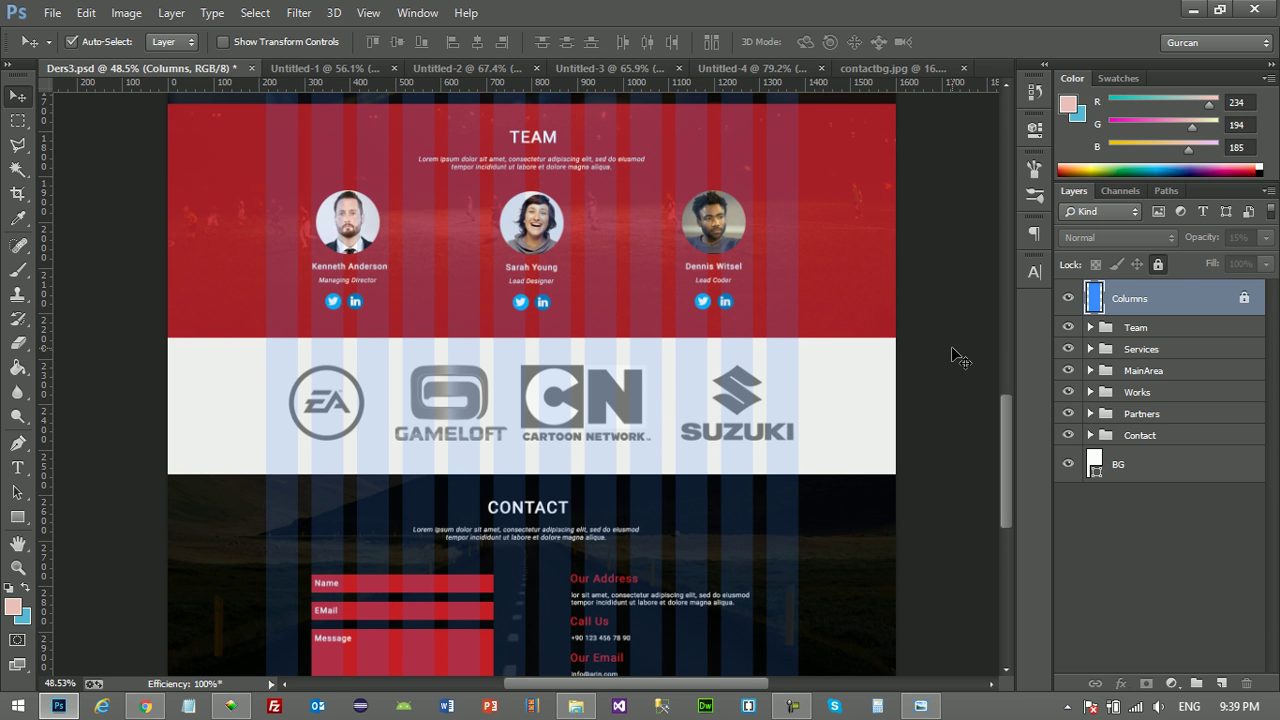